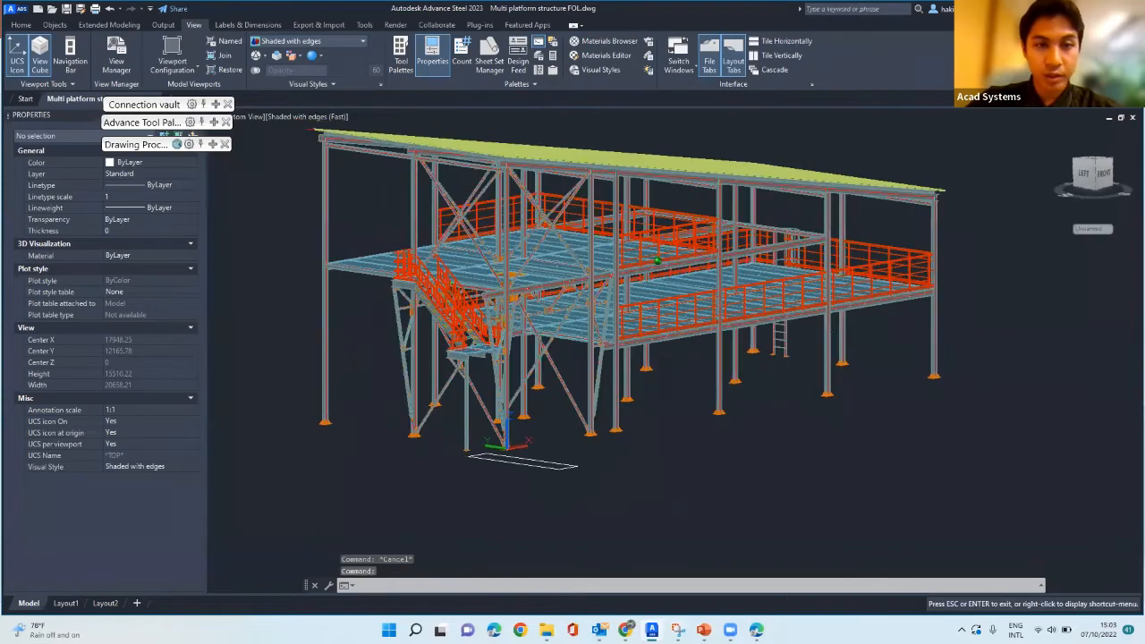
- Examine the multi-platform structure from several angles, focusing on the end staircase, its landing and the rectangular outline on the ground
scroll(608, 376, "up", 5)
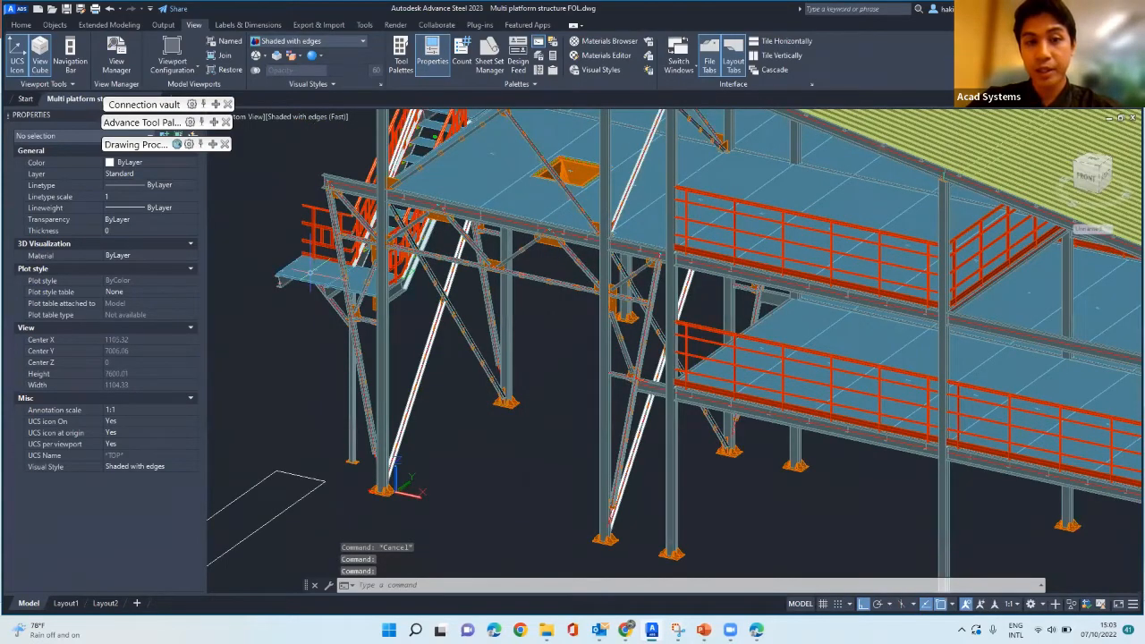
middle_click_drag(412, 348, 481, 260)
scroll(481, 259, "down", 1)
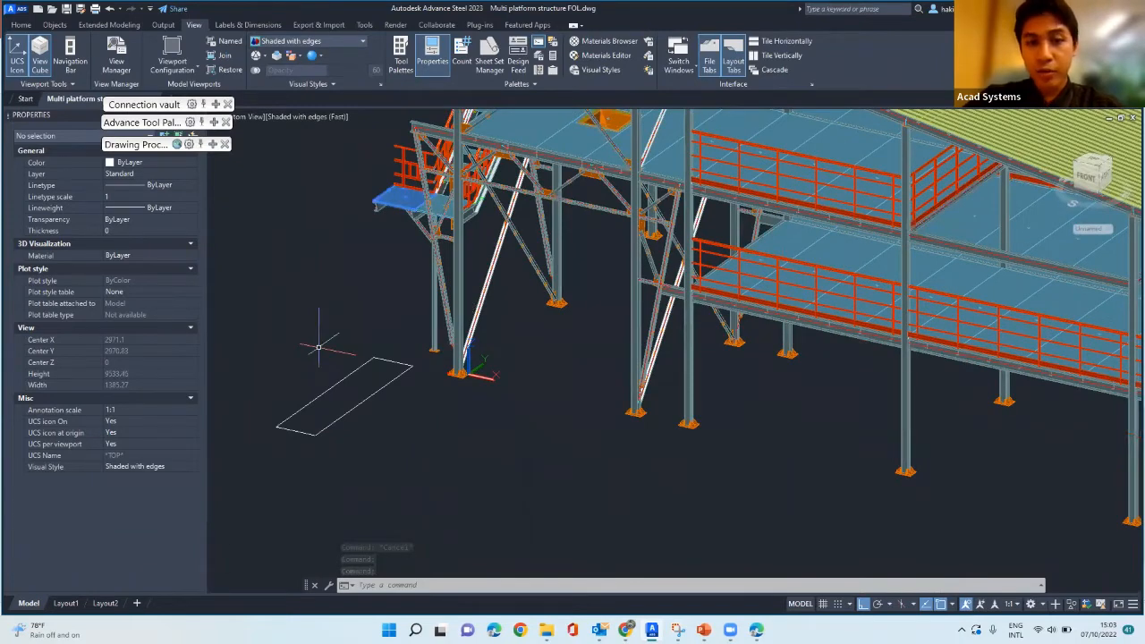
scroll(319, 347, "down", 2)
middle_click_drag(319, 347, 393, 347, "shift")
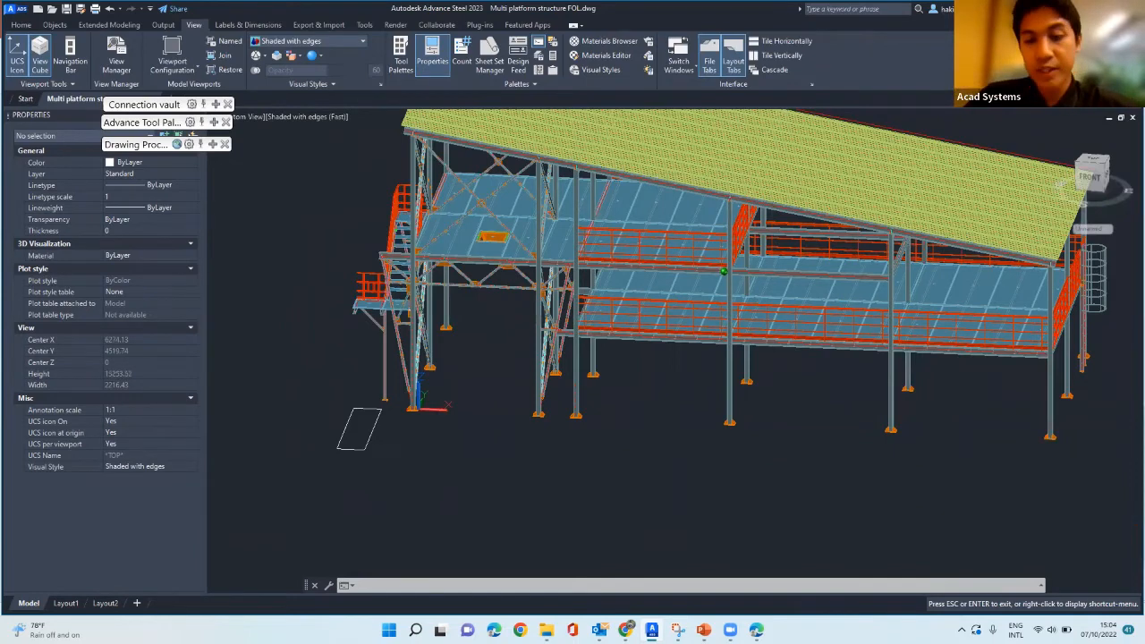
middle_click_drag(393, 347, 483, 336, "shift")
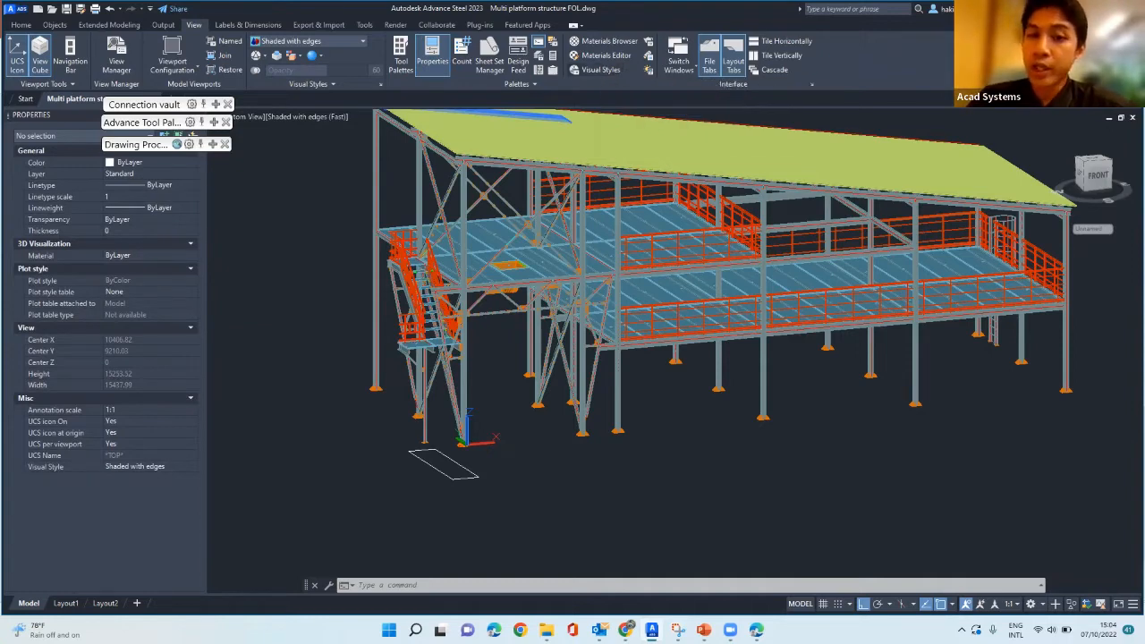
mouse_move(565, 180)
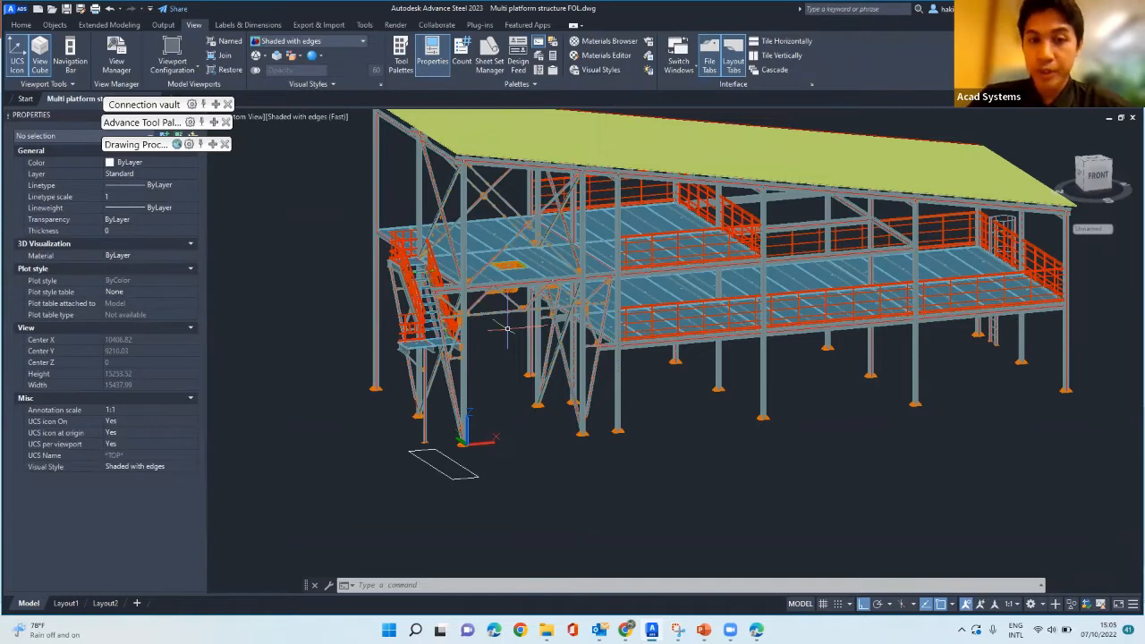
middle_click_drag(507, 329, 546, 333, "shift")
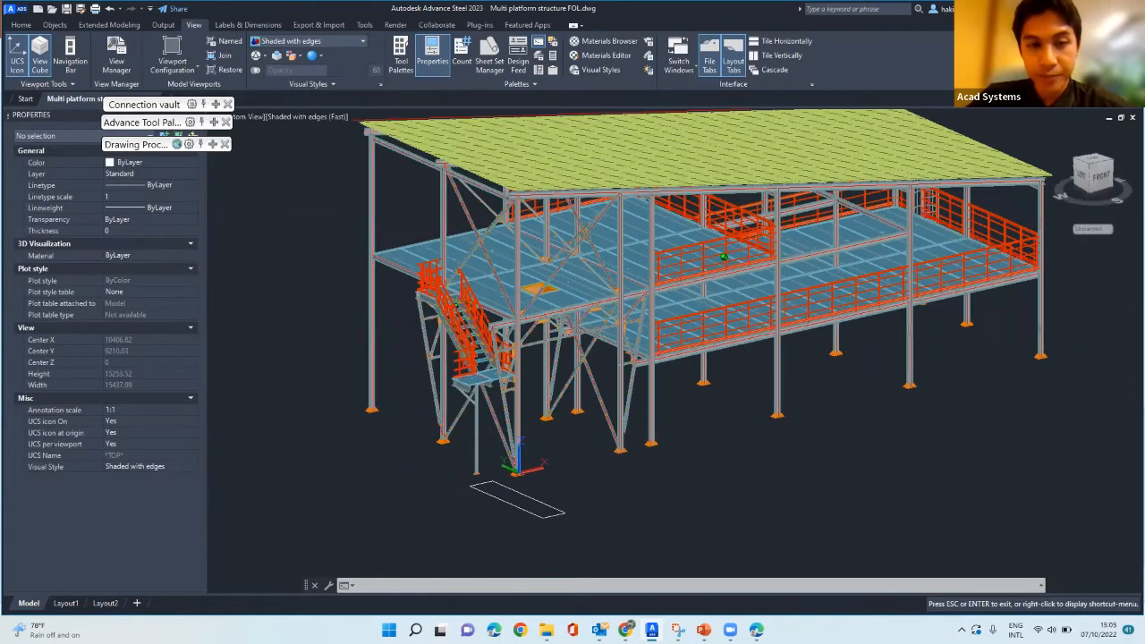
scroll(554, 464, "up", 3)
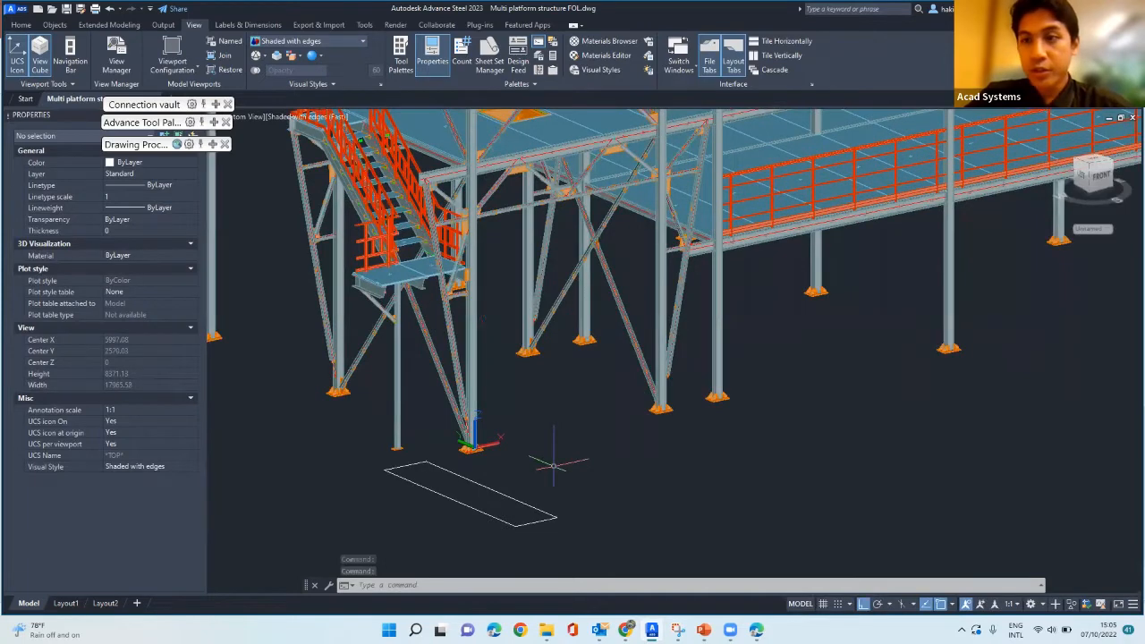
scroll(554, 464, "down", 2)
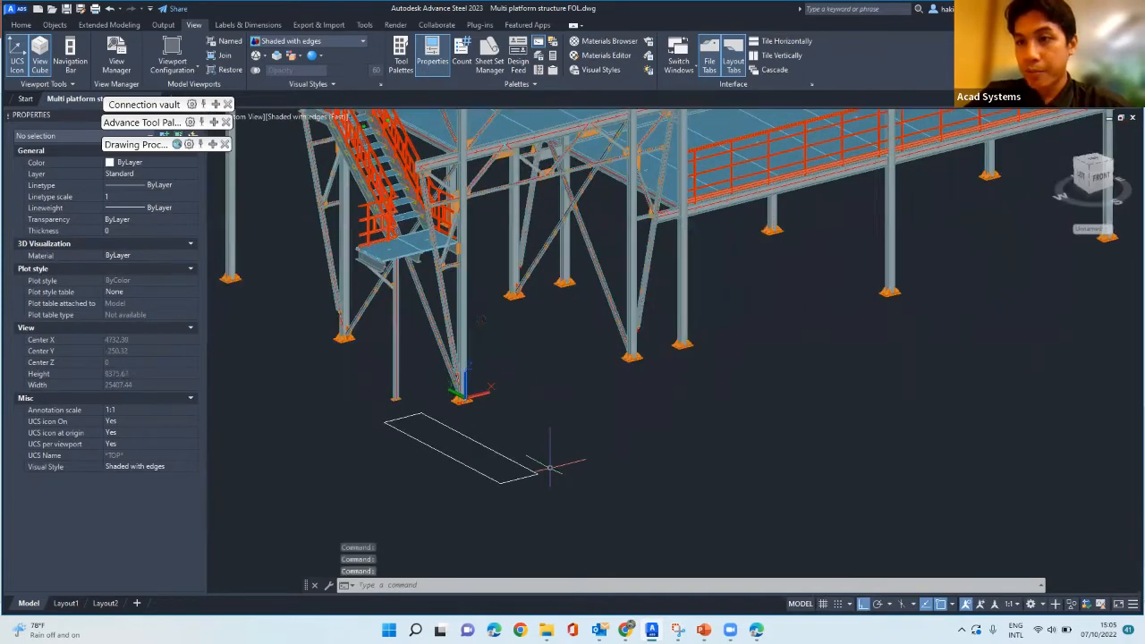
middle_click_drag(550, 468, 544, 489, "shift")
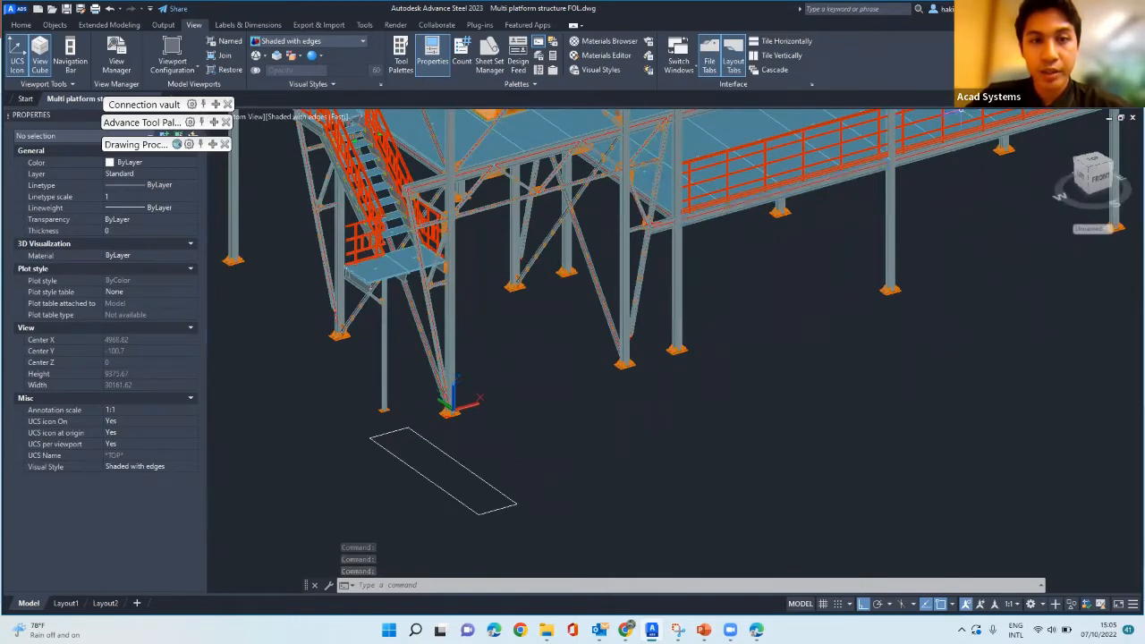
scroll(476, 275, "down", 1)
middle_click_drag(475, 275, 462, 297, "shift")
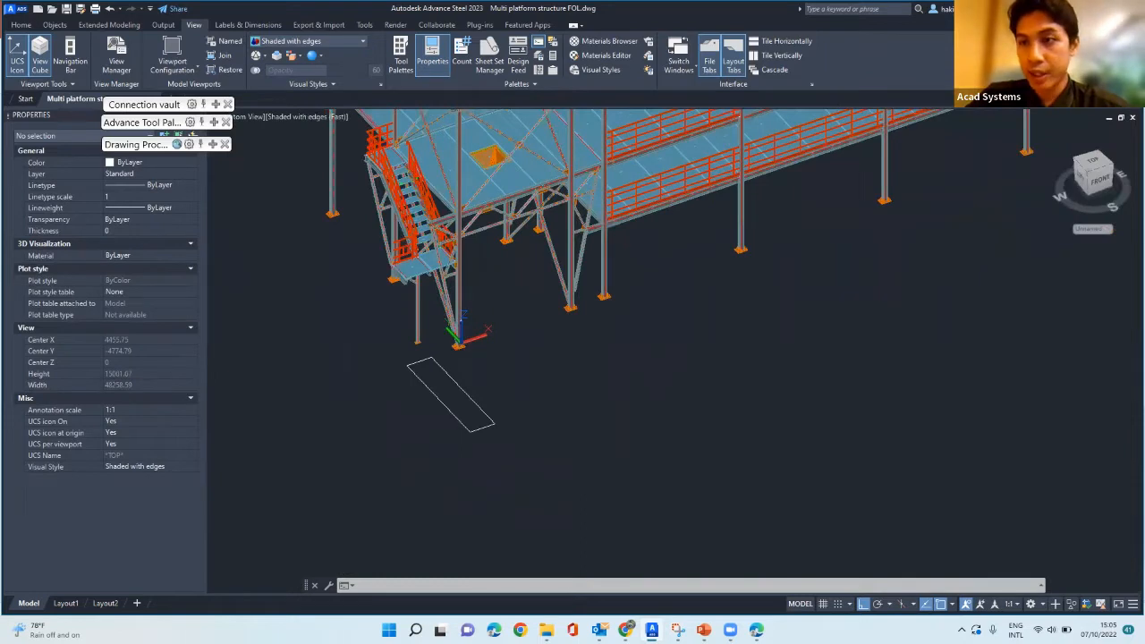
scroll(465, 263, "down", 1)
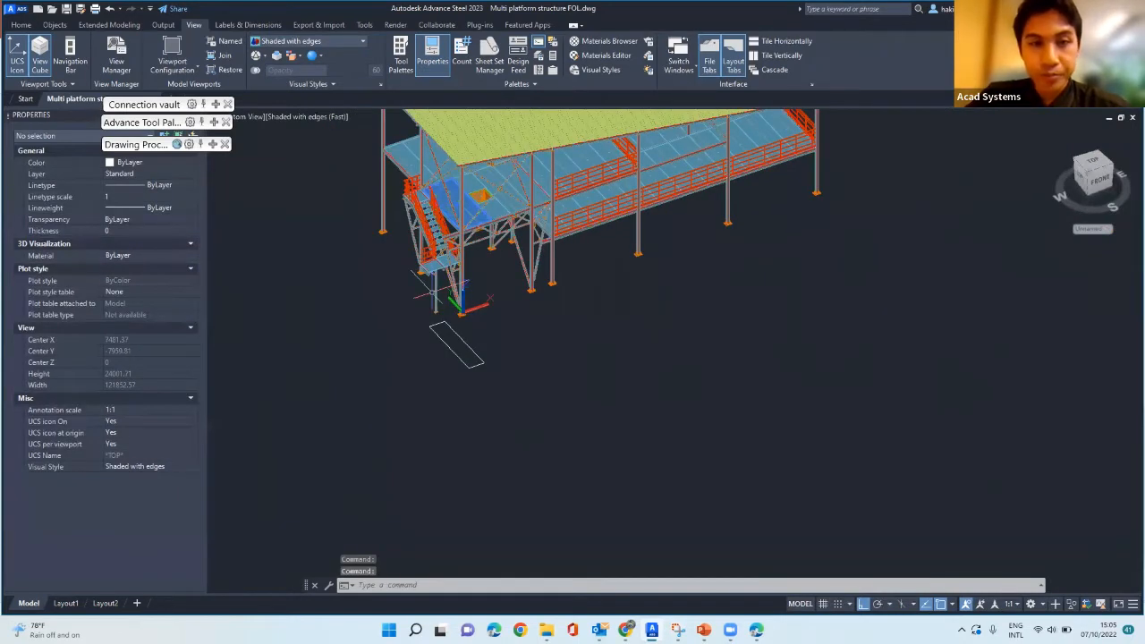
- In top view, create a rectangular work area around the staircase and the ground outline, with High level of detail
left_click(1091, 160)
scroll(552, 492, "up", 2)
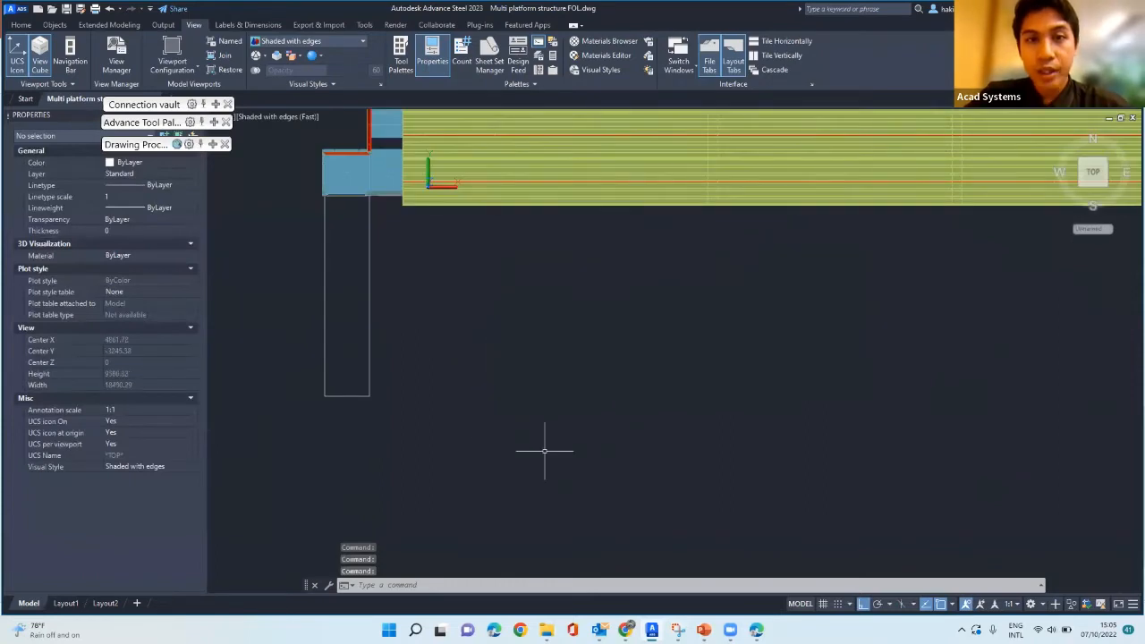
middle_click_drag(543, 450, 826, 484)
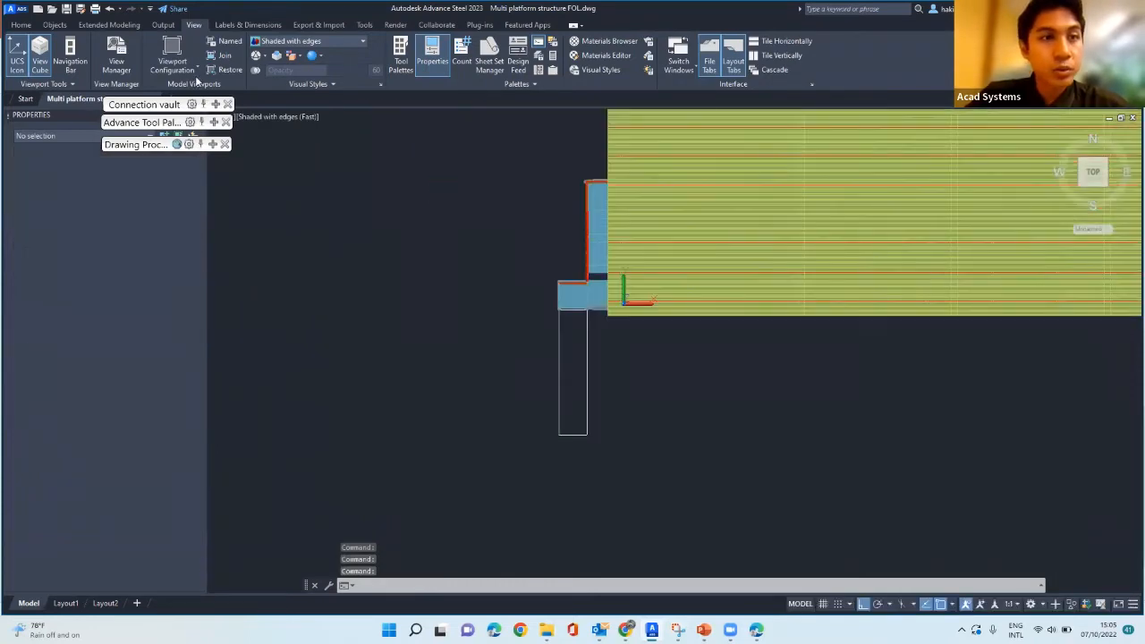
left_click(51, 27)
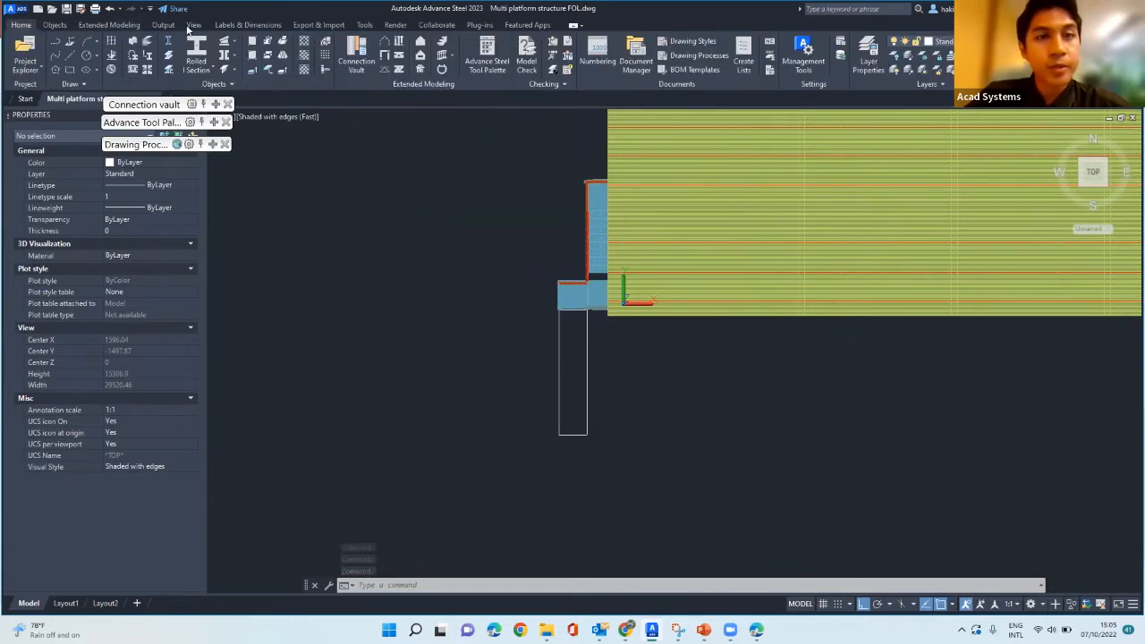
left_click(193, 27)
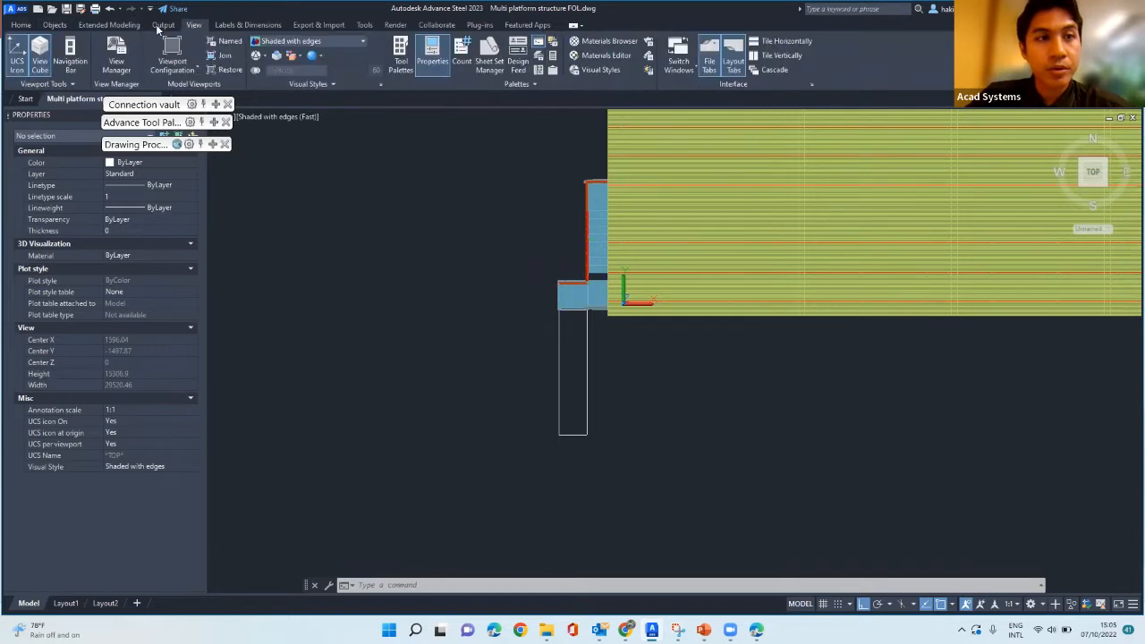
left_click(109, 26)
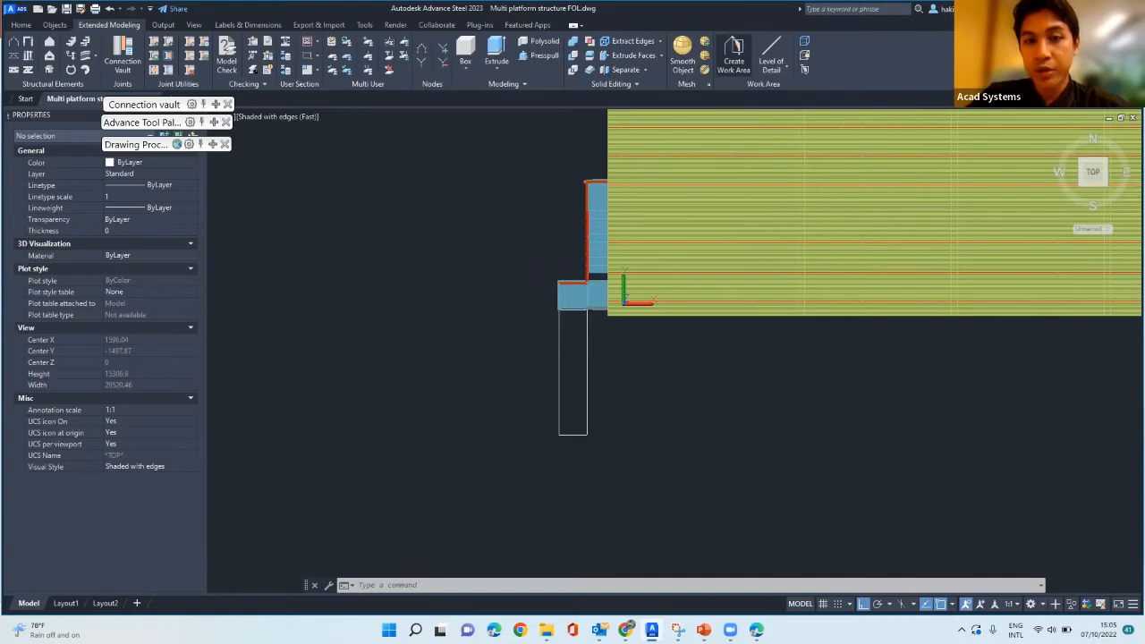
left_click(733, 54)
left_click(569, 247)
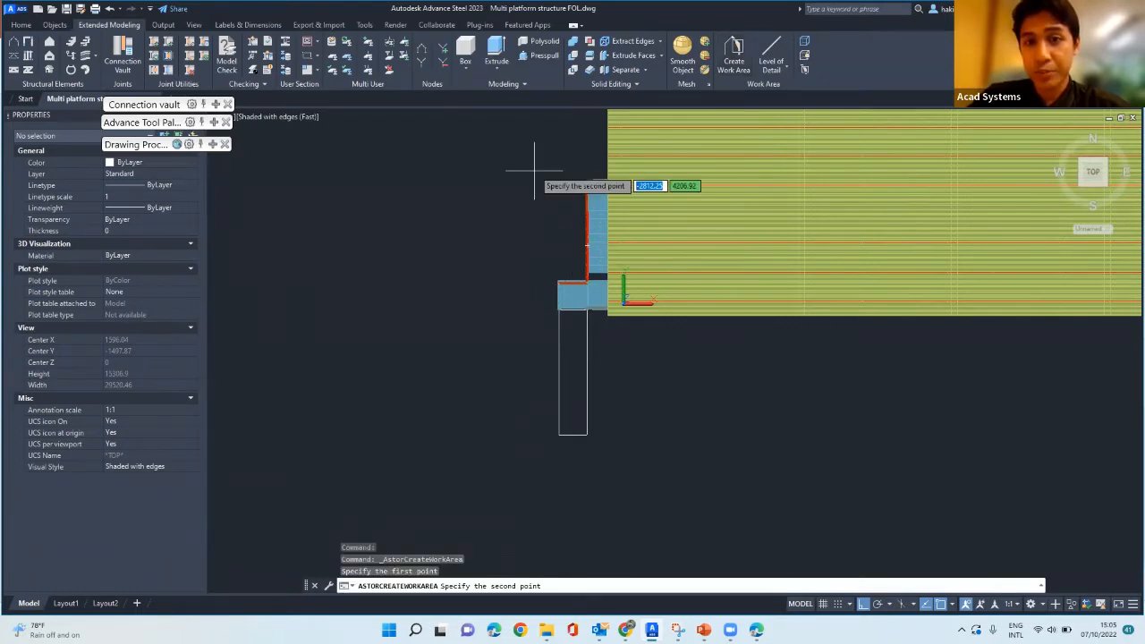
left_click(665, 461)
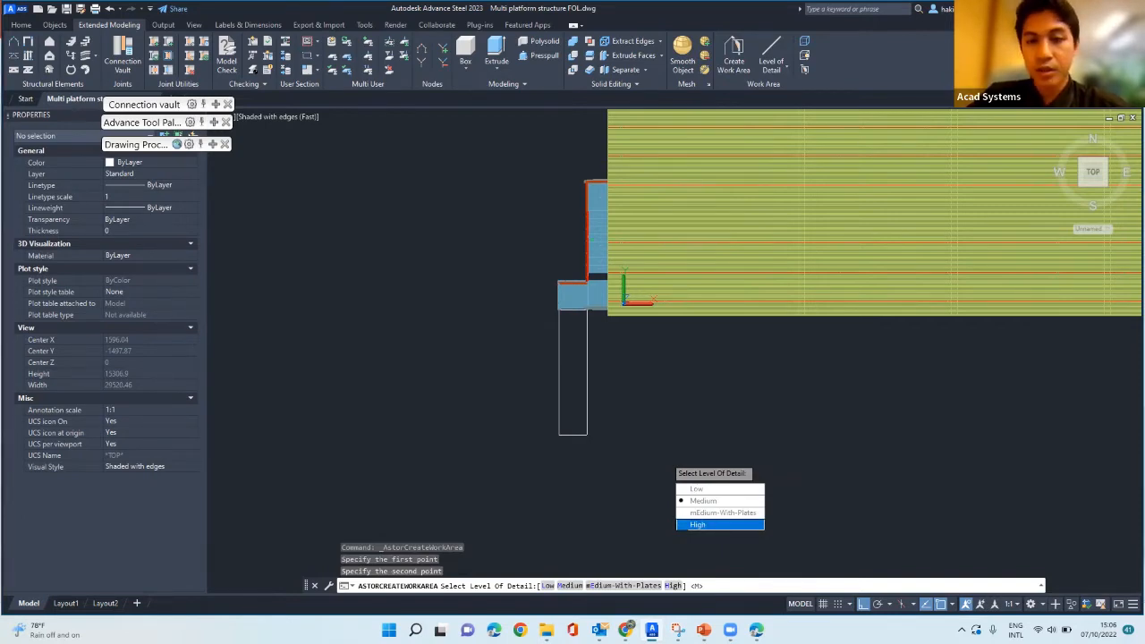
left_click(720, 524)
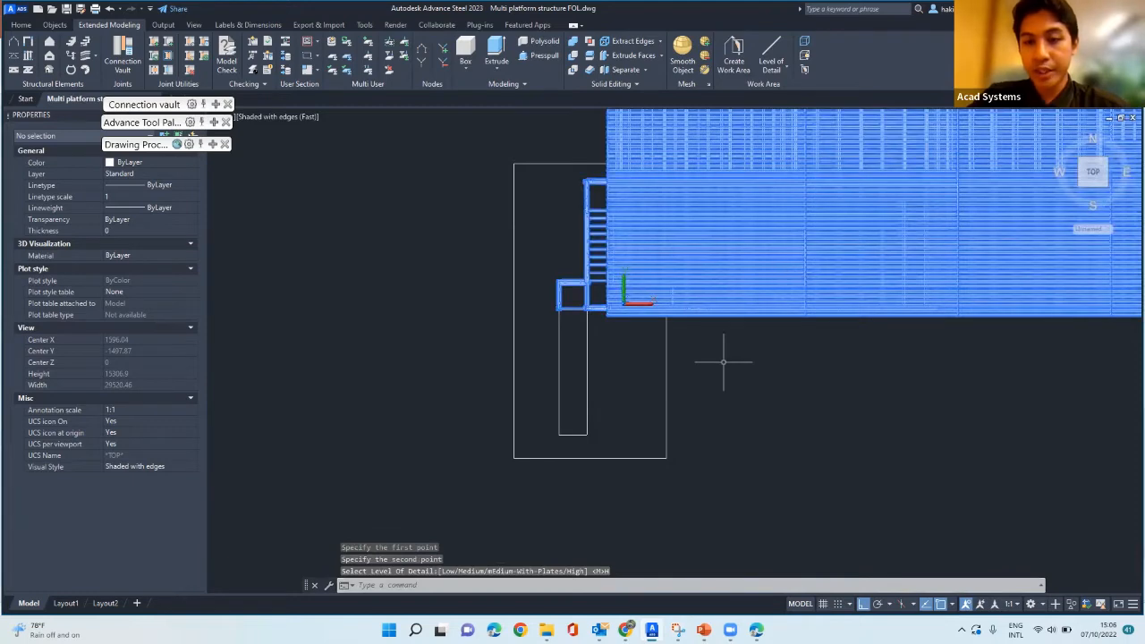
- Stretch a corner of the work area vertically until its box encloses the staircase up to above the roof
middle_click_drag(723, 362, 805, 268, "shift")
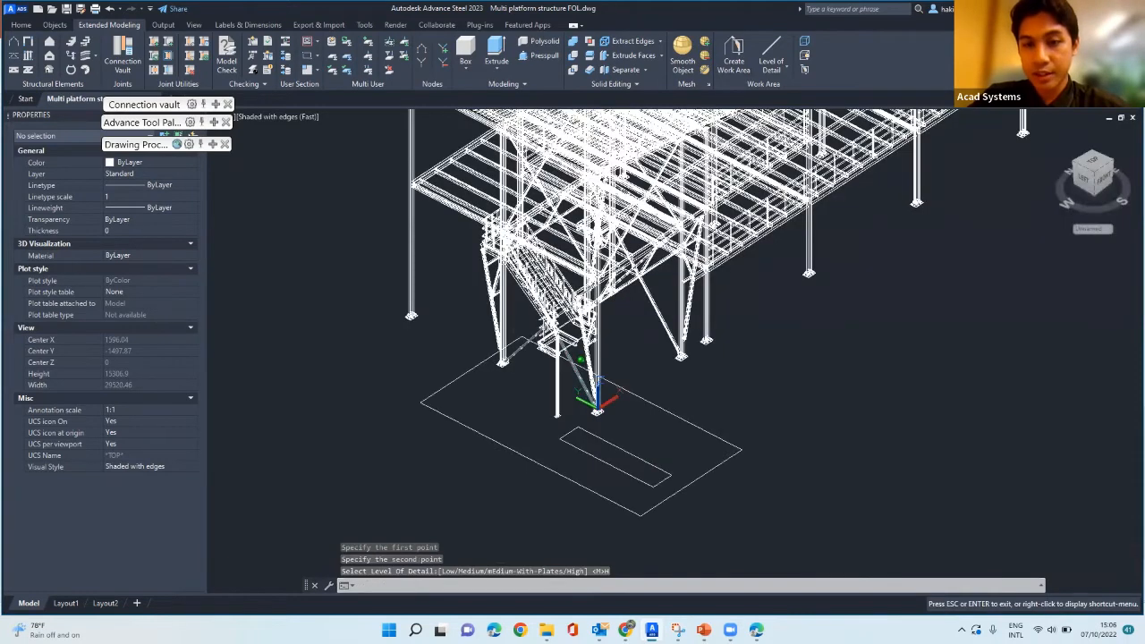
middle_click_drag(751, 386, 723, 358, "shift")
scroll(723, 359, "down", 1)
left_click(724, 359)
scroll(670, 360, "up", 3)
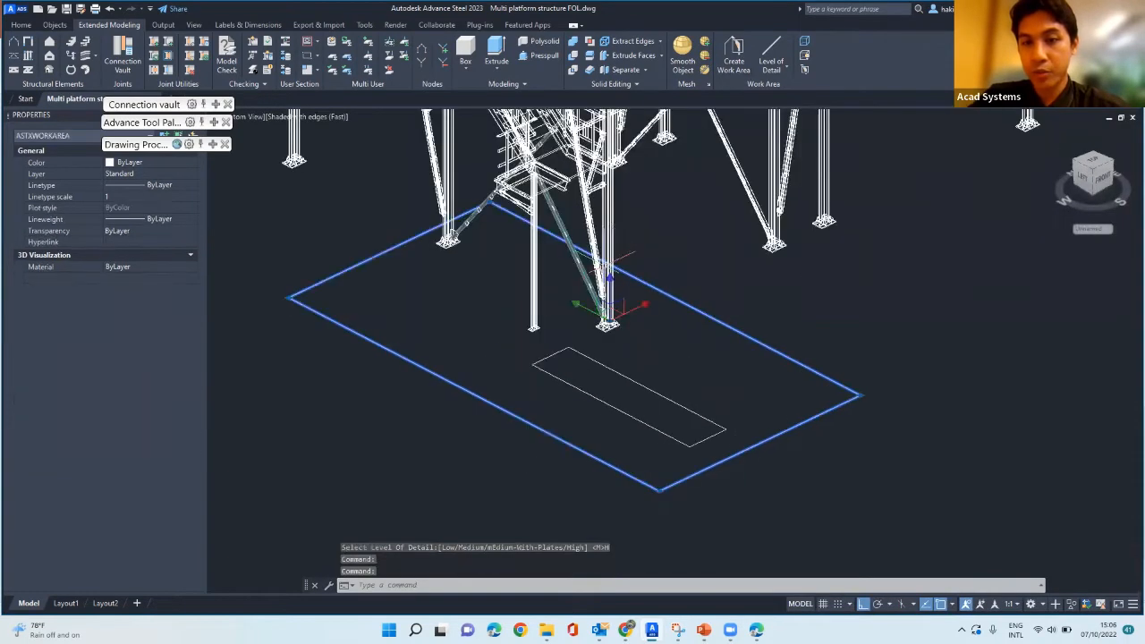
key("Escape")
scroll(858, 394, "down", 2)
middle_click_drag(858, 394, 773, 395)
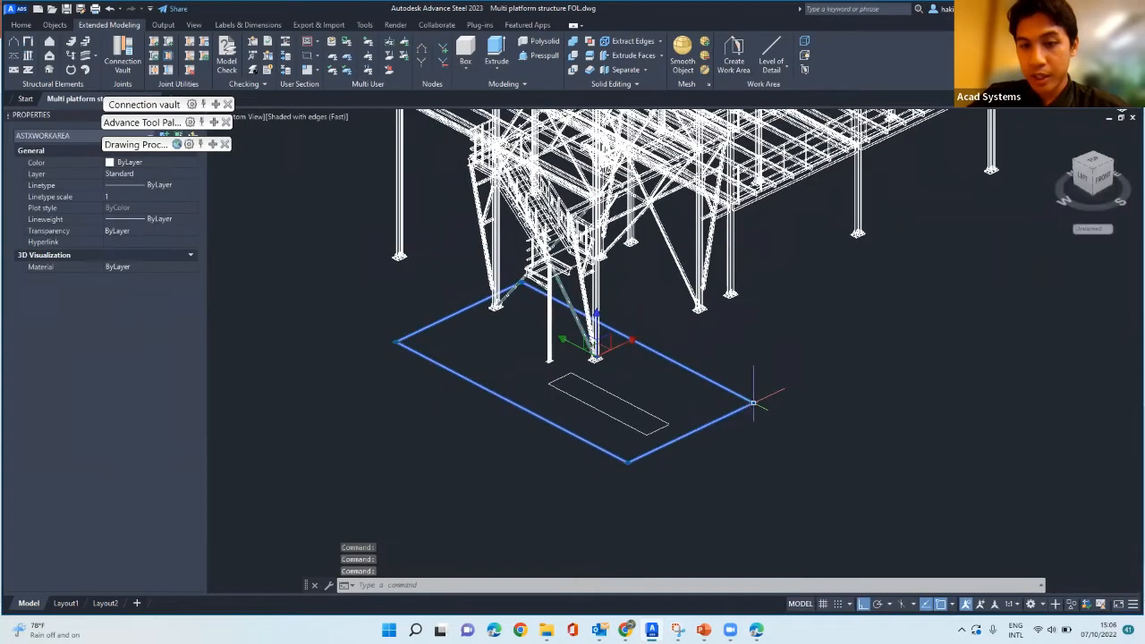
left_click(754, 403)
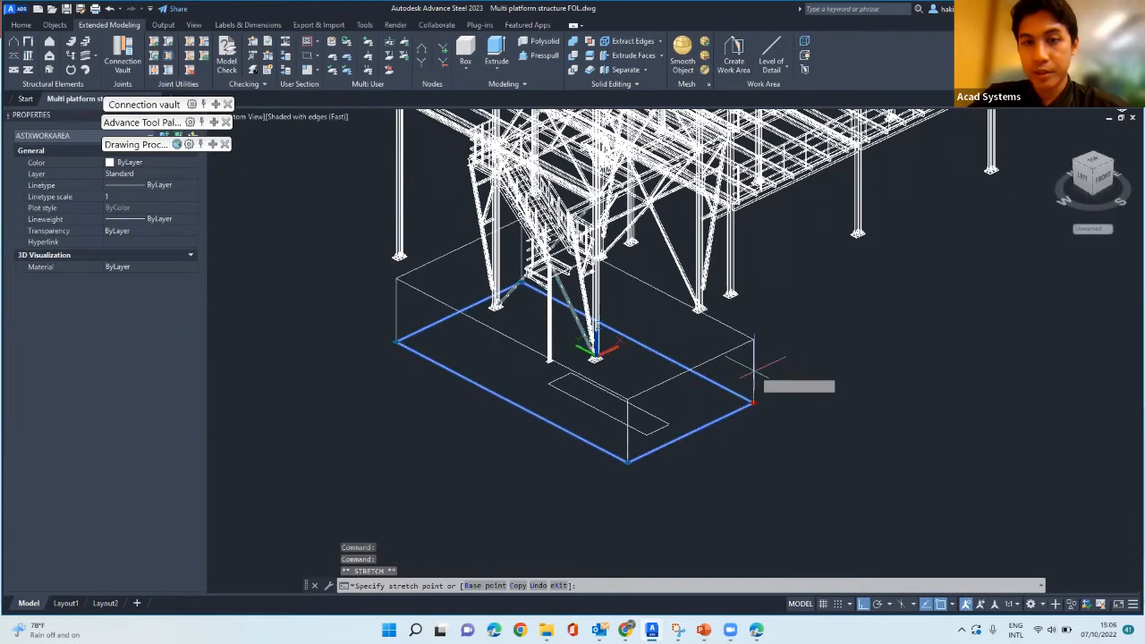
scroll(754, 344, "down", 2)
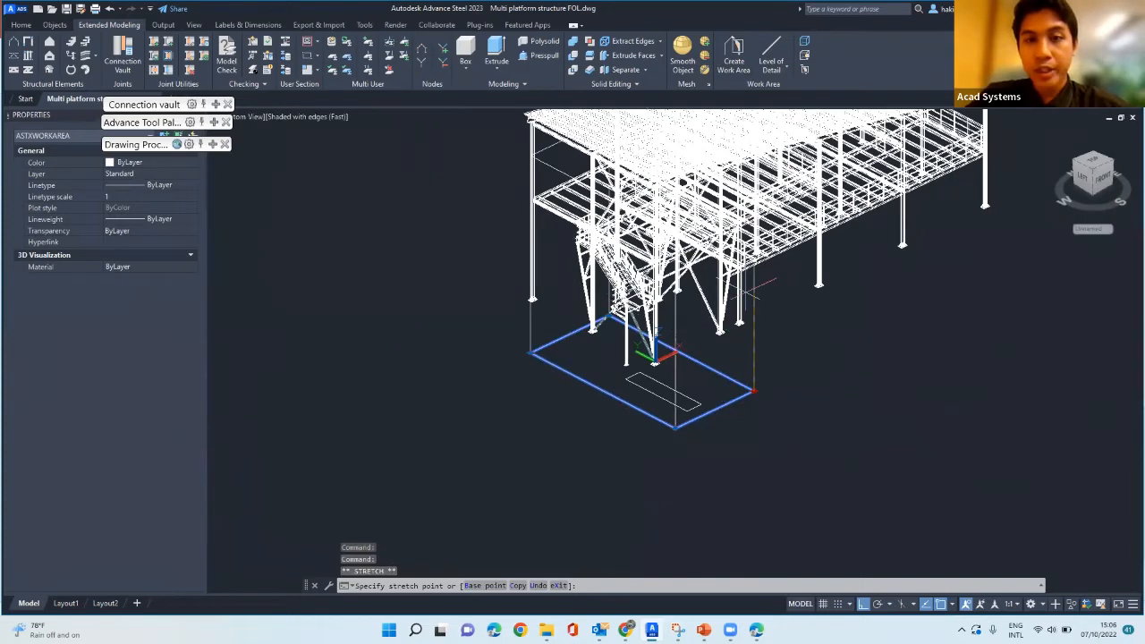
left_click(753, 197)
scroll(650, 288, "up", 2)
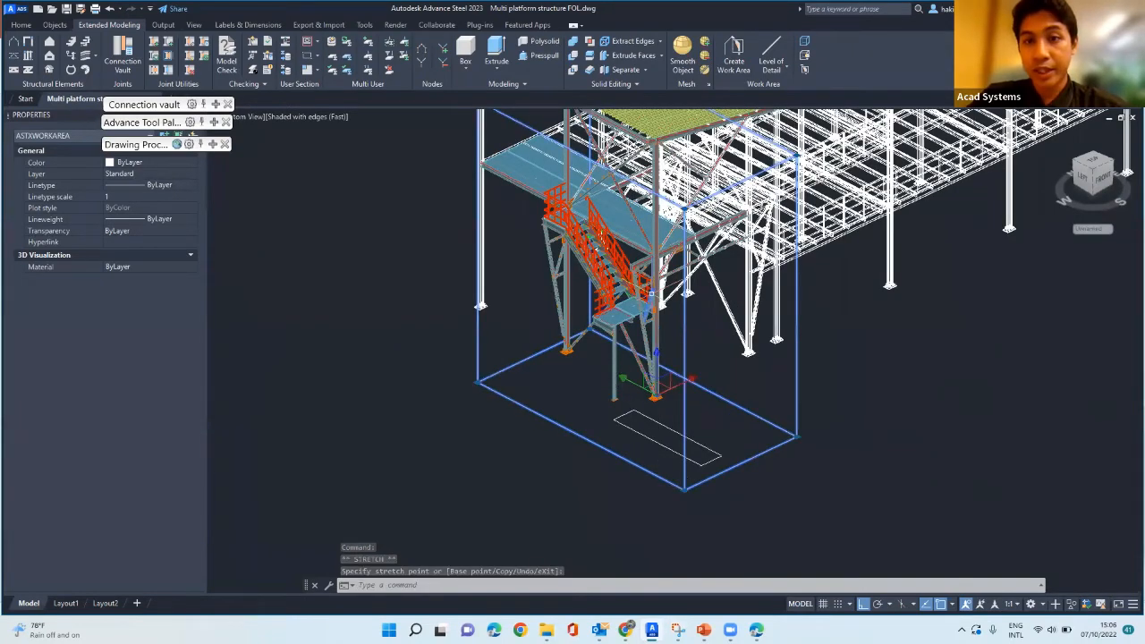
key("Escape")
- Hide the objects outside the work area so only the staircase portion of the structure is displayed
scroll(651, 293, "up", 2)
middle_click_drag(651, 293, 610, 305, "shift")
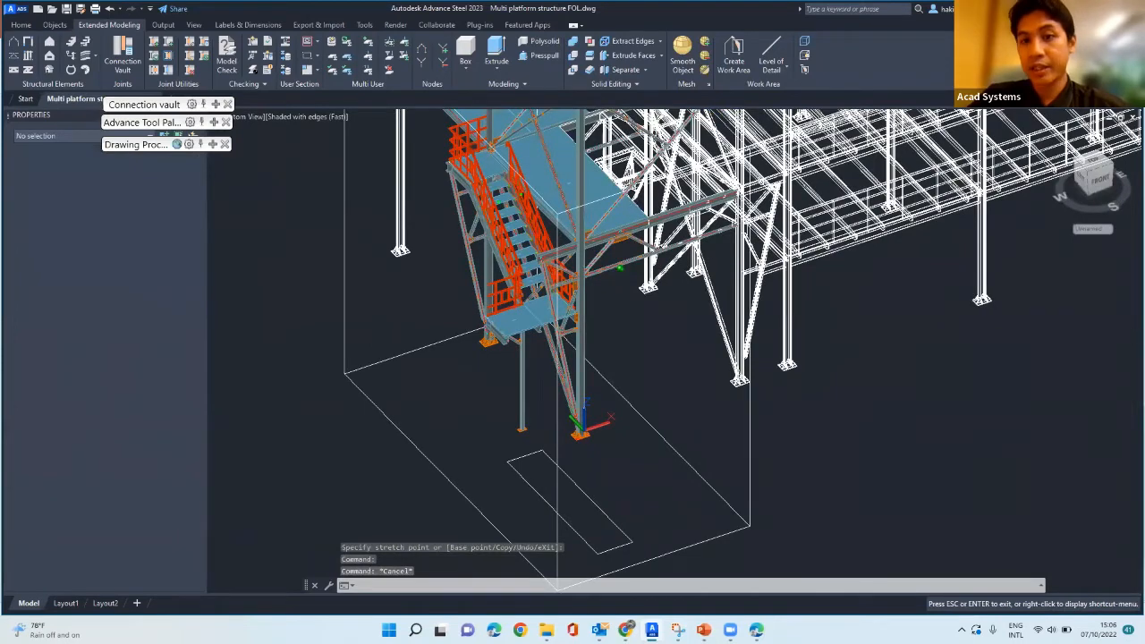
middle_click_drag(631, 203, 628, 234, "shift")
scroll(628, 234, "down", 2)
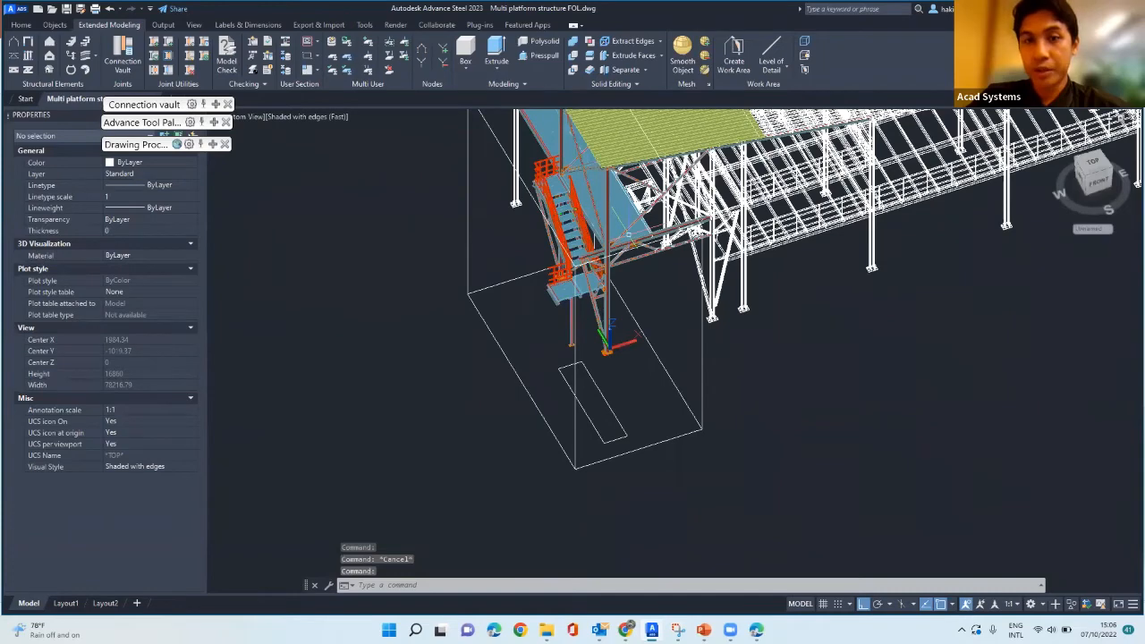
middle_click_drag(628, 235, 751, 373, "shift")
scroll(751, 373, "down", 2)
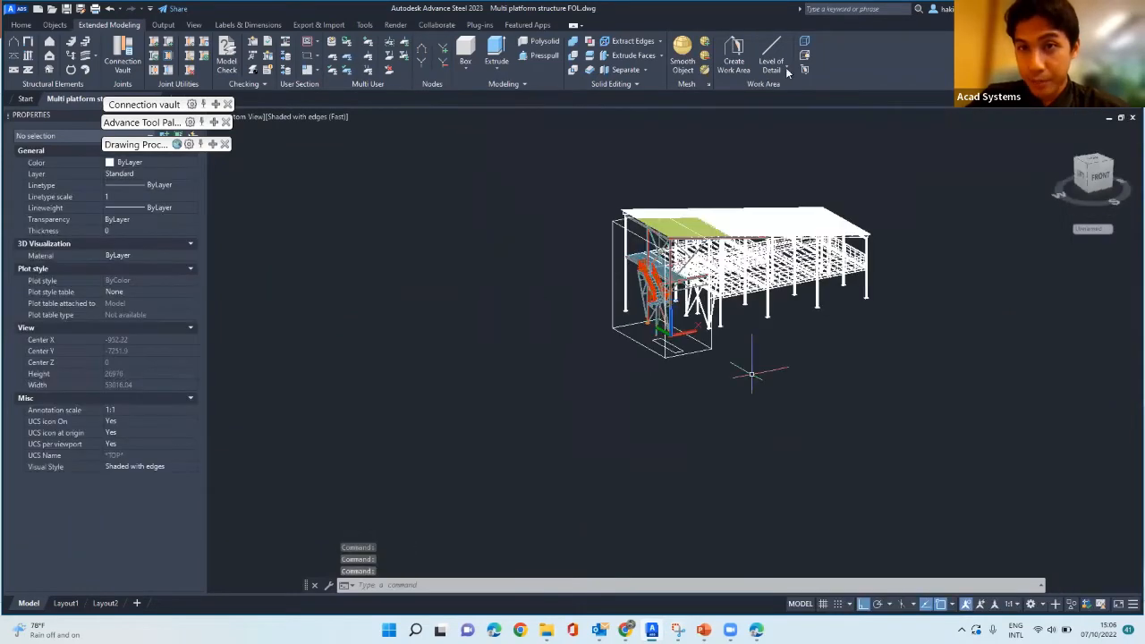
scroll(713, 274, "up", 3)
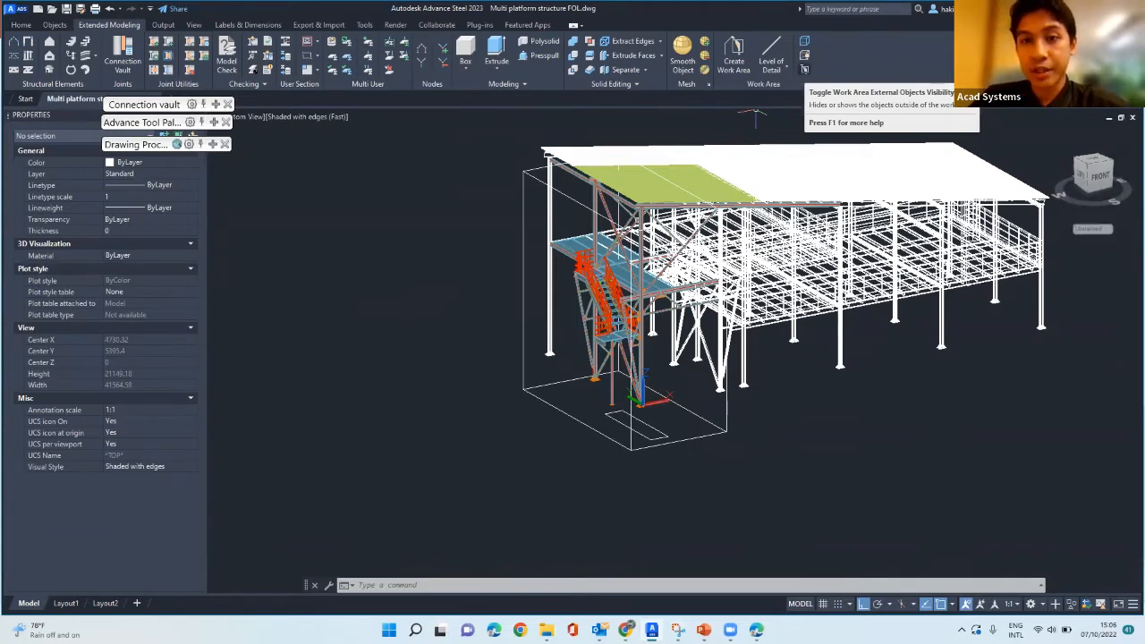
left_click(804, 70)
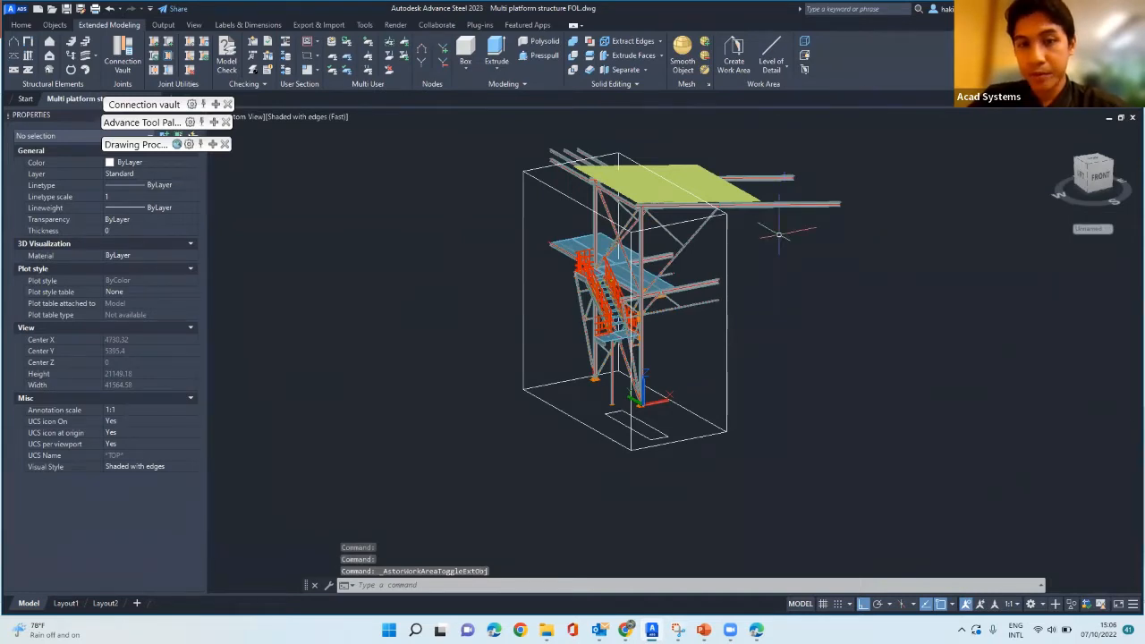
- Narrow the work area box by stretching its front base corner inward to just beside the staircase and the origin column
middle_click_drag(779, 235, 635, 237, "shift")
scroll(684, 332, "up", 2)
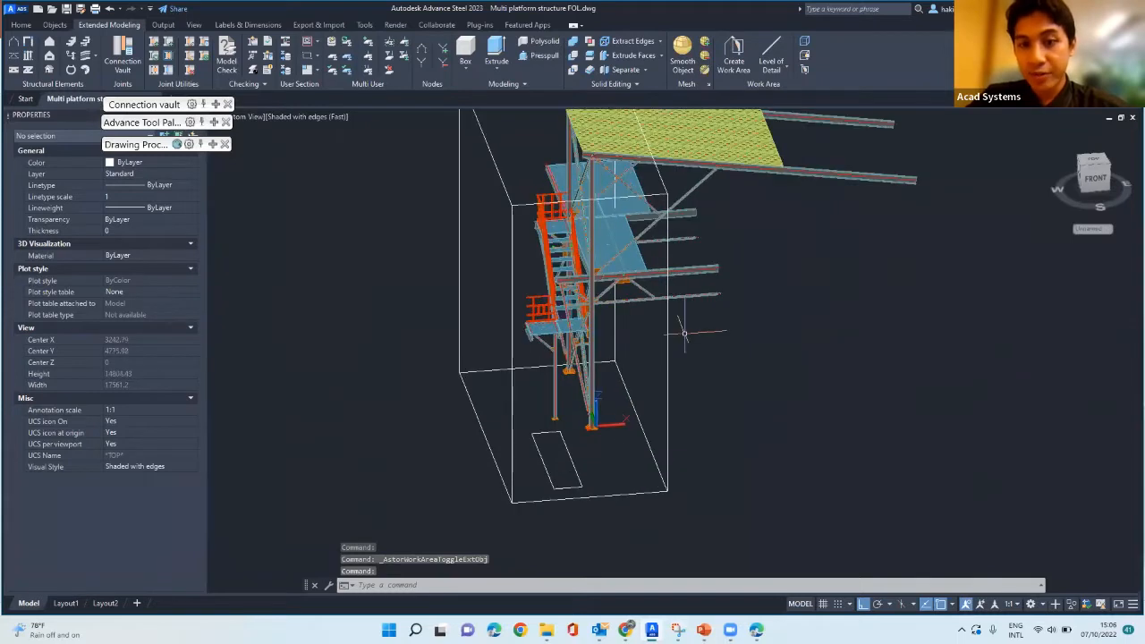
middle_click_drag(684, 333, 665, 295, "shift")
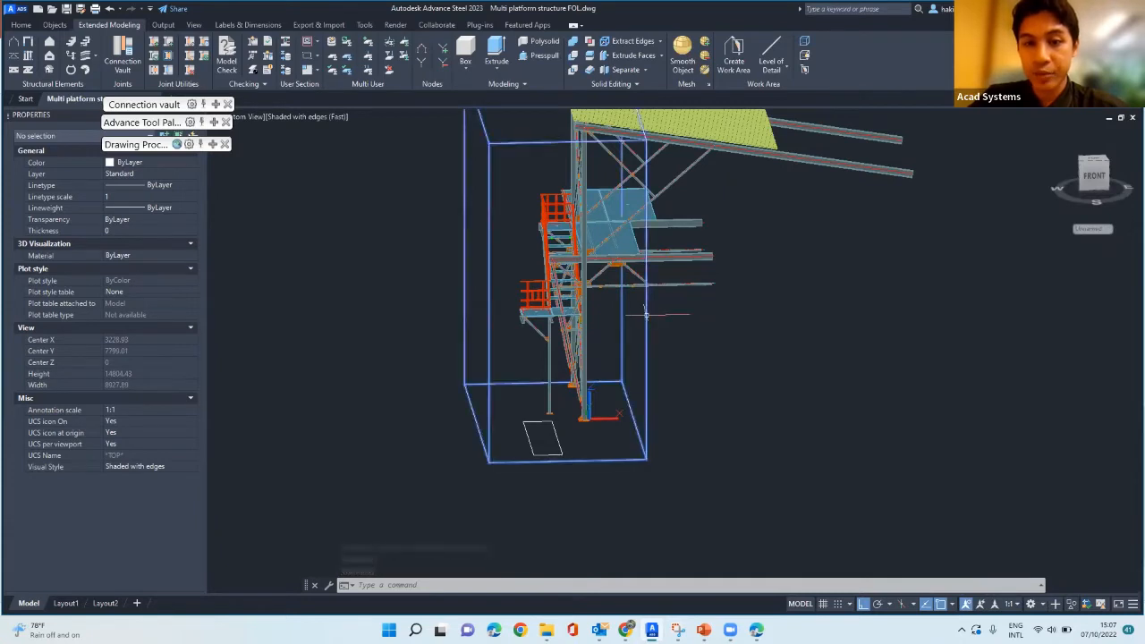
left_click(645, 314)
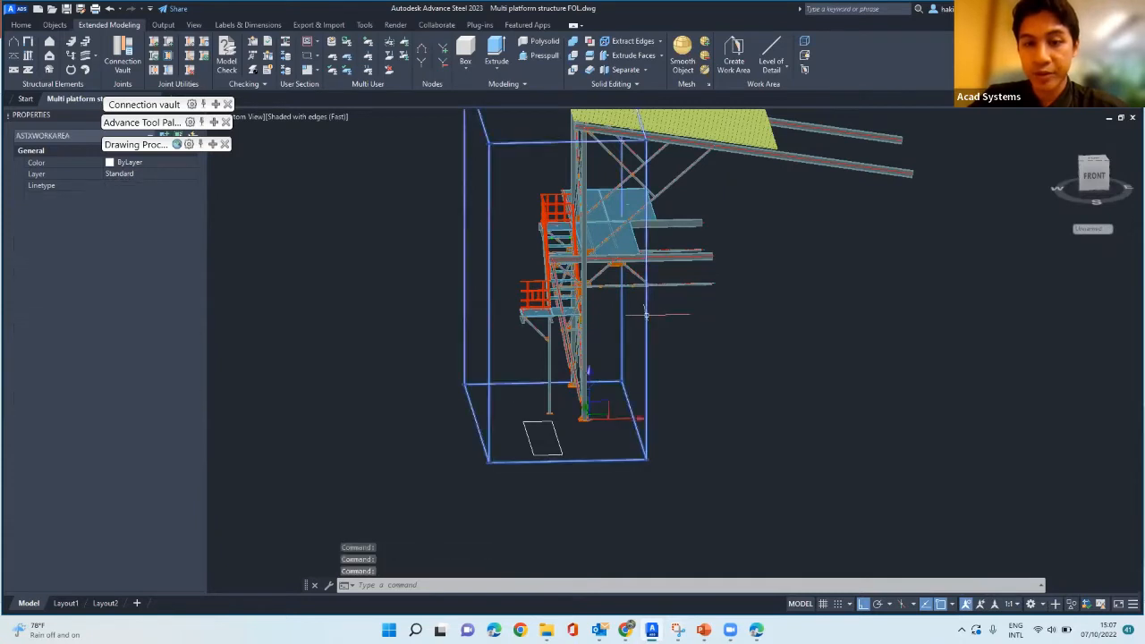
left_click(646, 459)
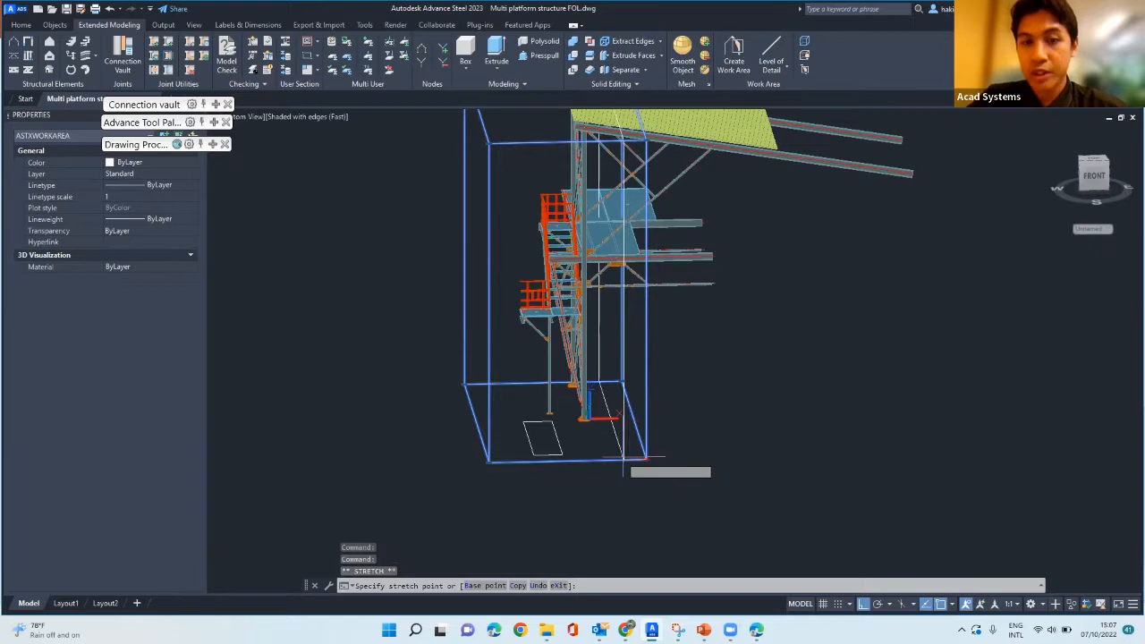
left_click(587, 460)
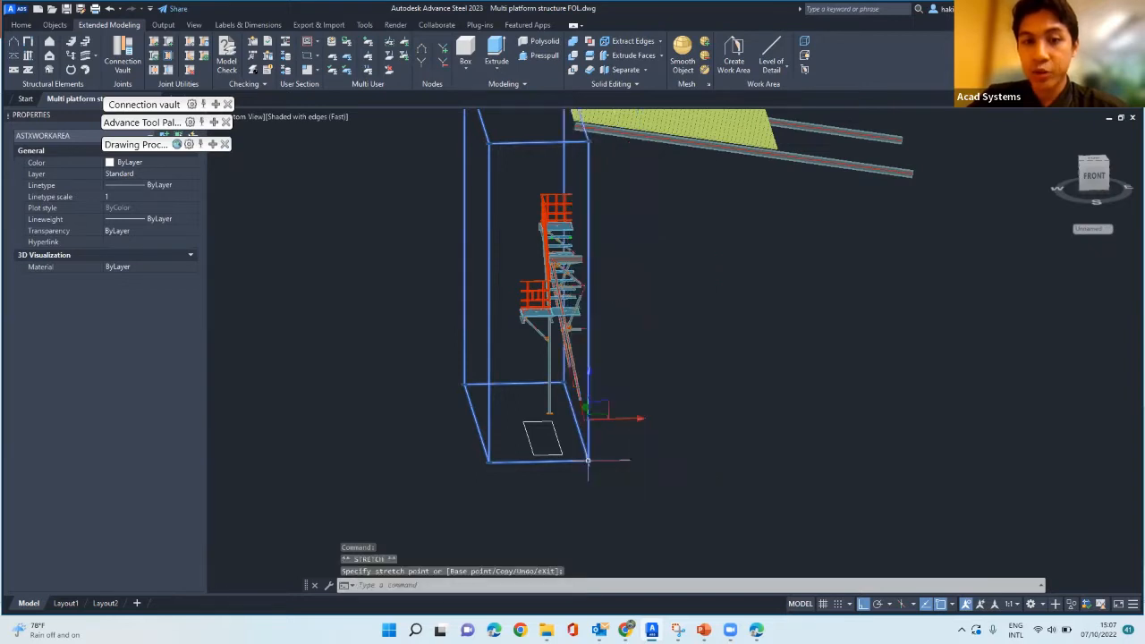
- Examine the isolated staircase, its landing, the columns and the ground outline inside the work area from several angles
middle_click_drag(555, 468, 527, 517, "shift")
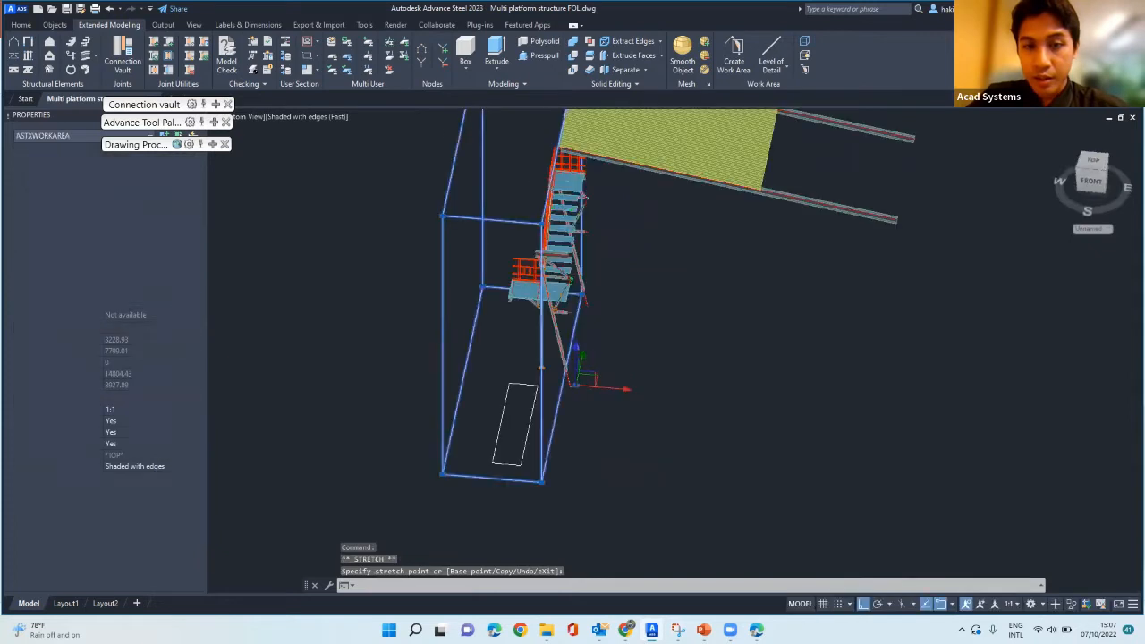
middle_click_drag(530, 428, 667, 405, "shift")
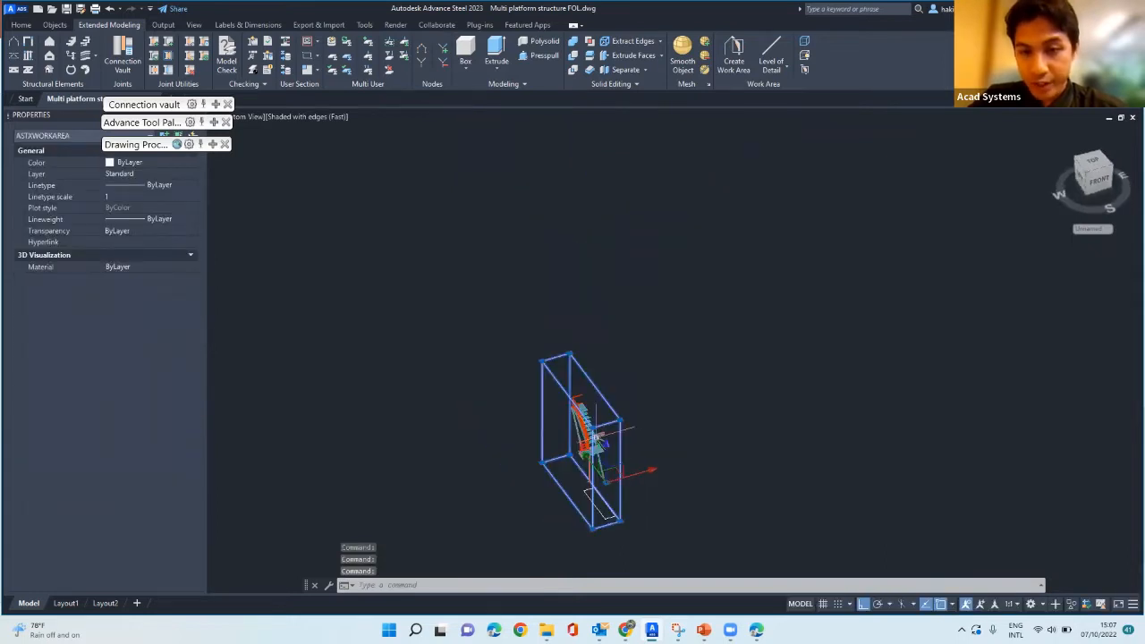
scroll(620, 451, "up", 6)
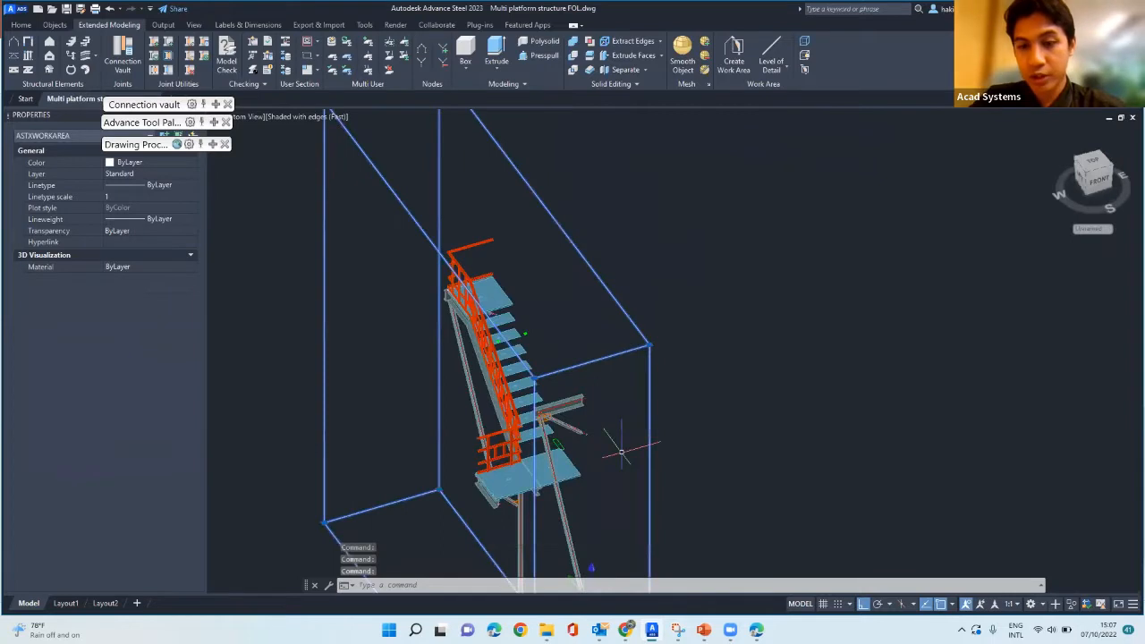
scroll(620, 451, "down", 5)
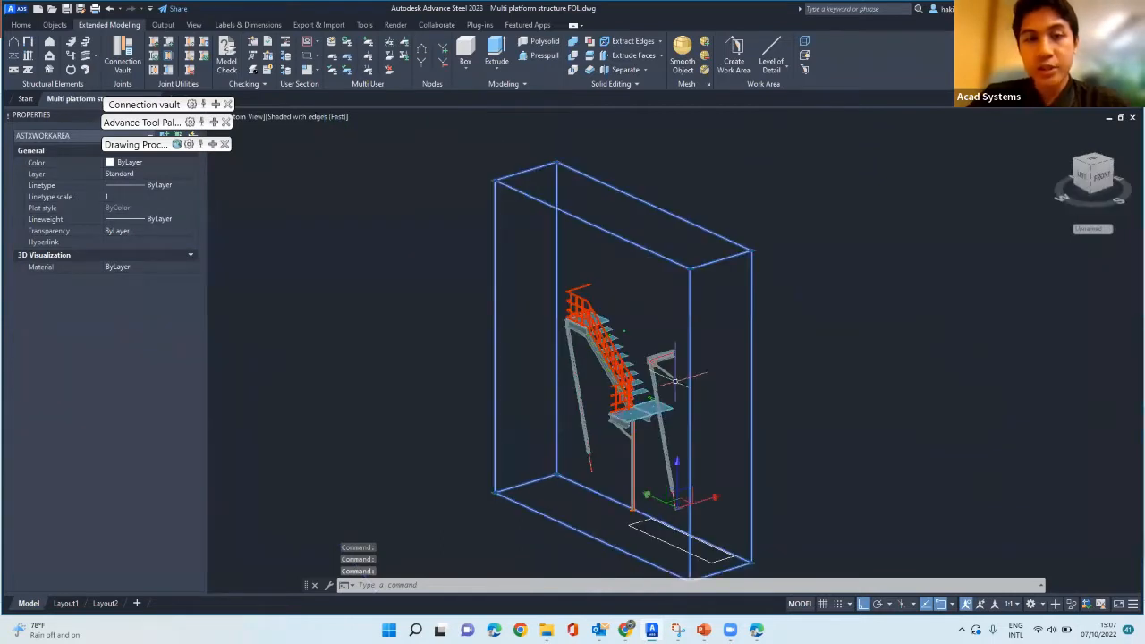
key("Escape")
scroll(724, 581, "up", 3)
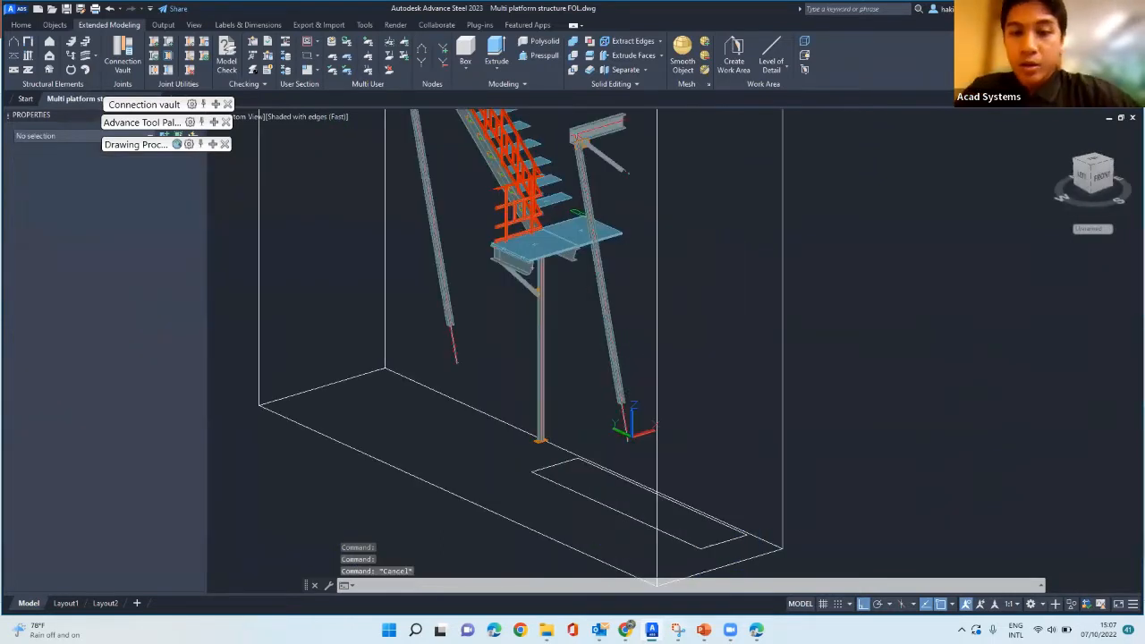
middle_click_drag(680, 496, 618, 479)
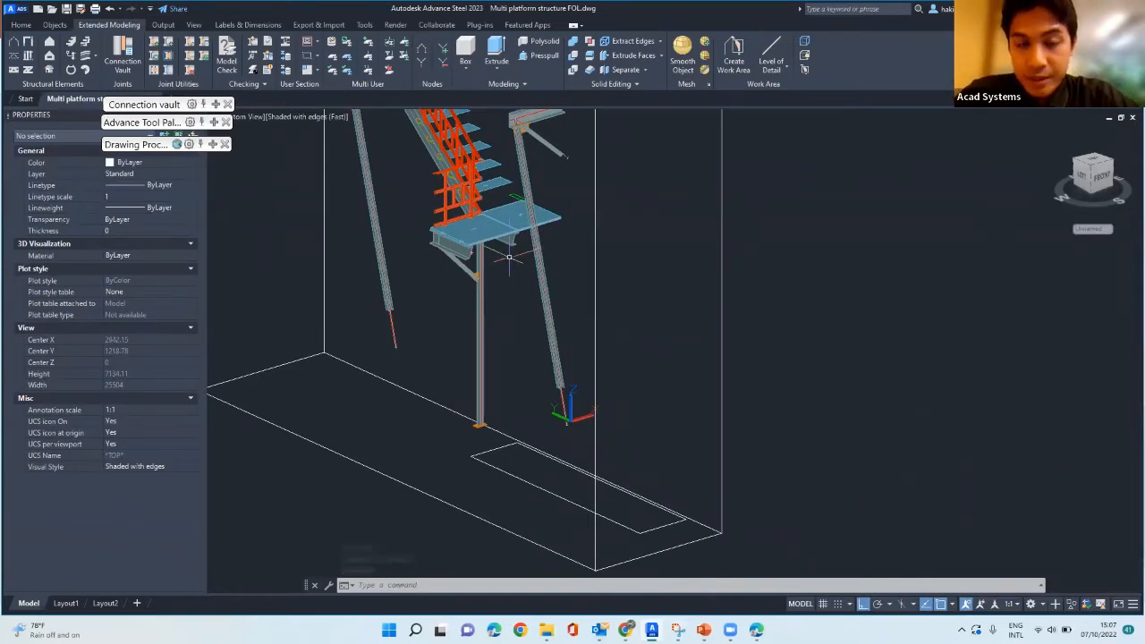
mouse_move(547, 274)
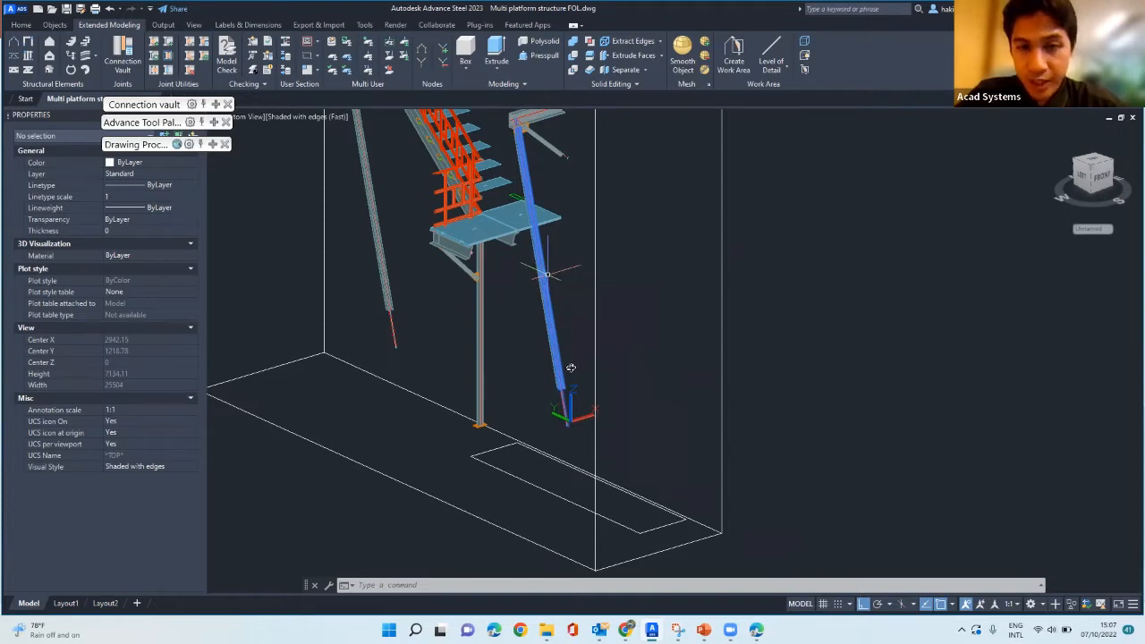
scroll(565, 279, "down", 1)
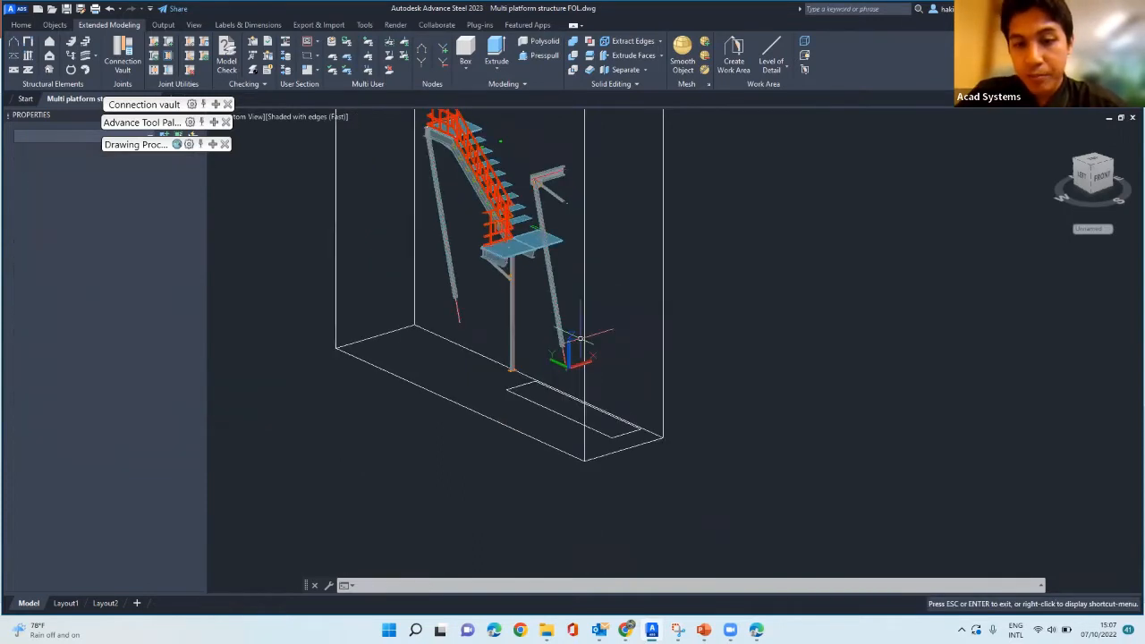
- Draw a line from the ground outline's outer corner up to the midpoint of the upper flange edge at the landing channel's end
scroll(580, 338, "up", 1)
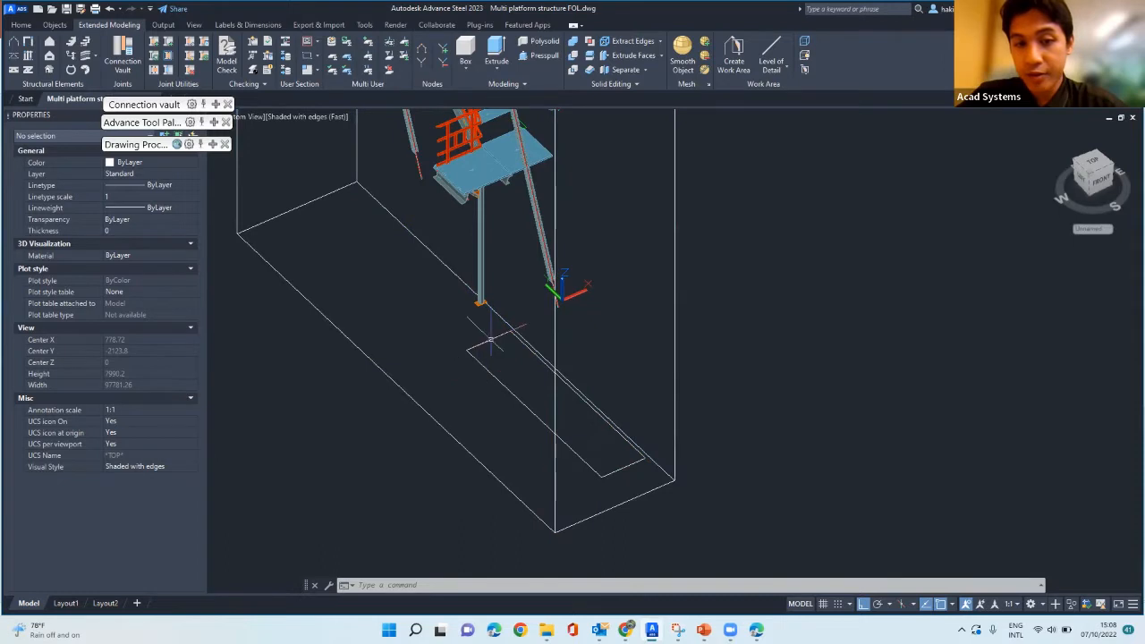
mouse_move(566, 382)
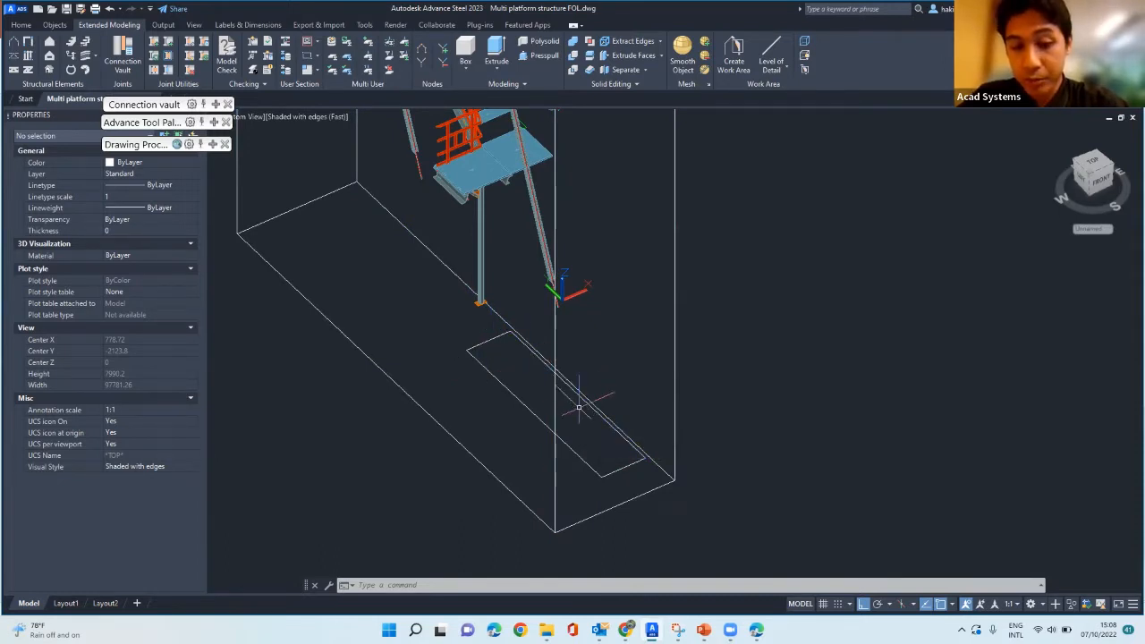
type("l")
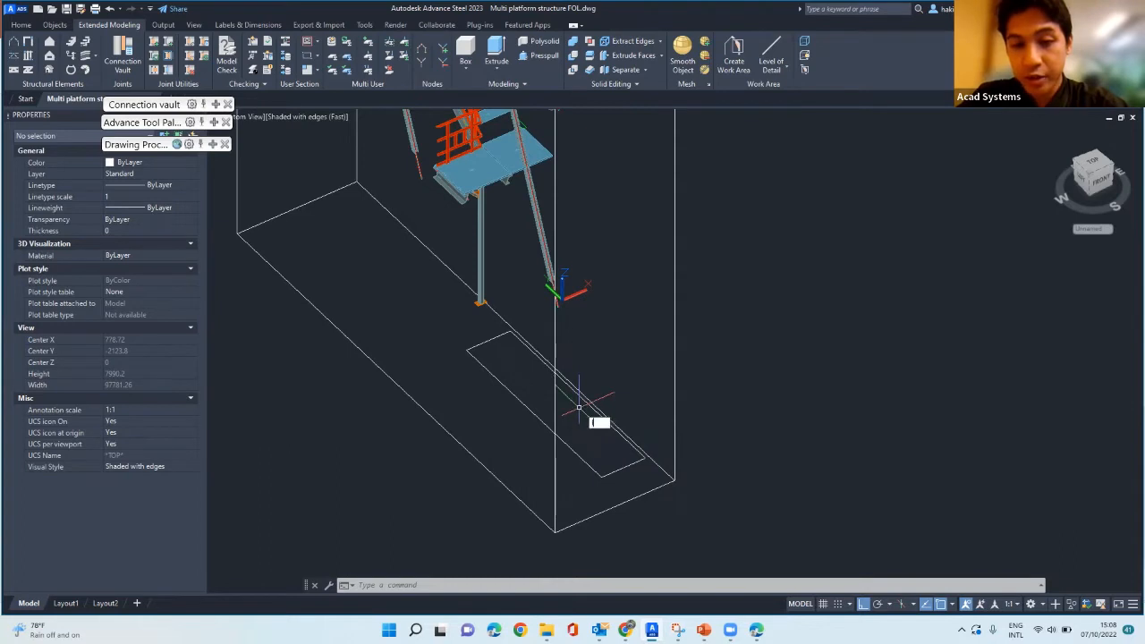
key("Return")
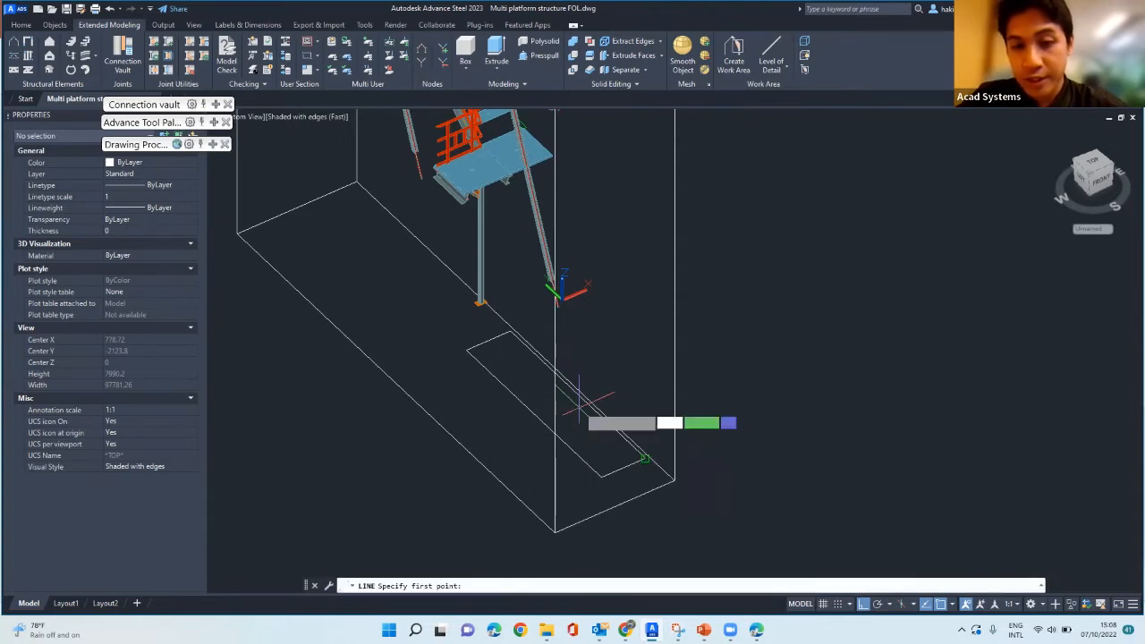
left_click(600, 475)
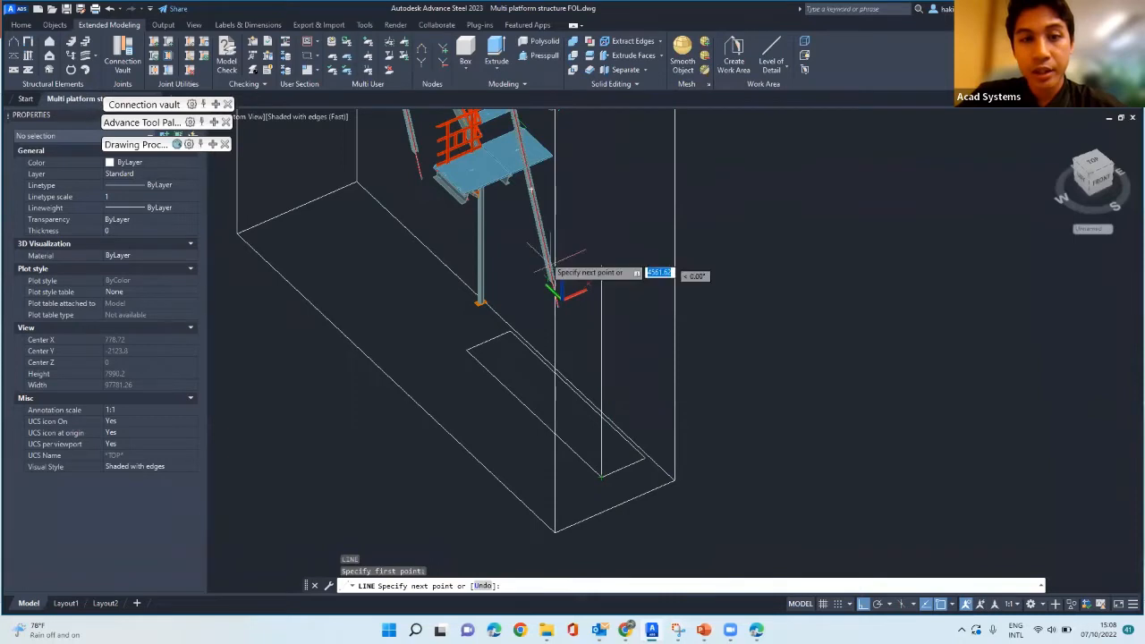
scroll(466, 190, "up", 3)
scroll(466, 205, "up", 3)
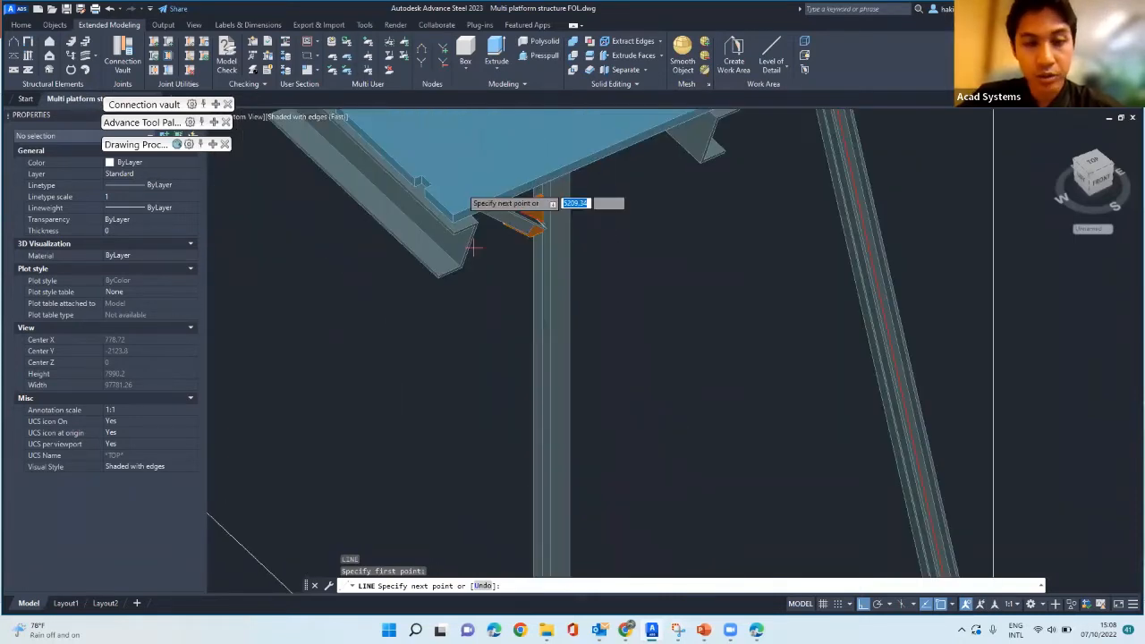
scroll(473, 249, "up", 2)
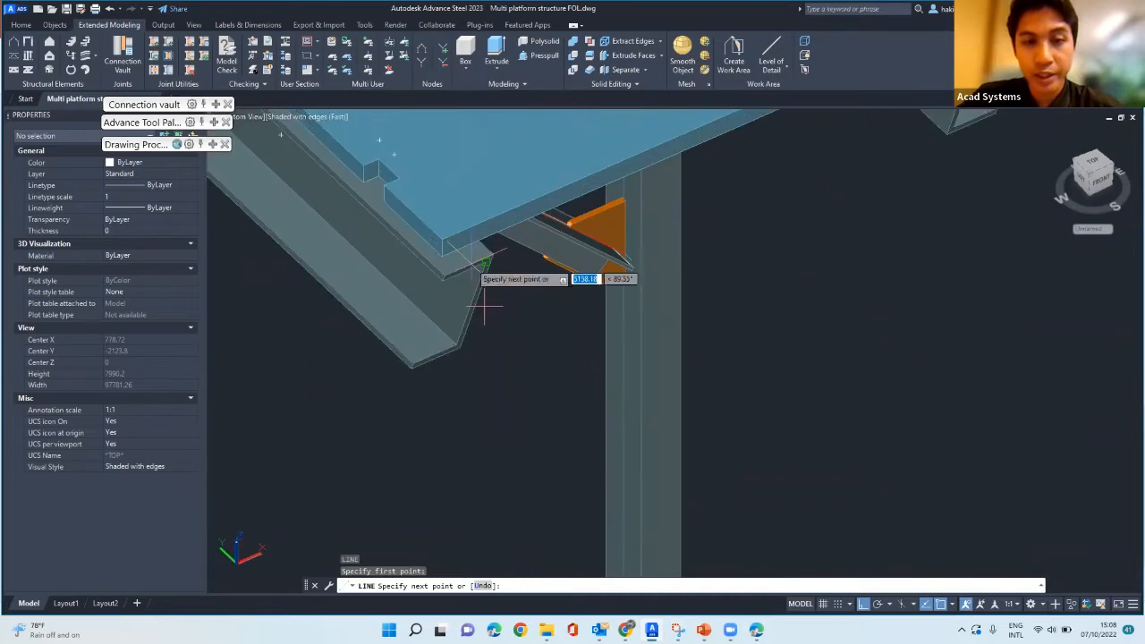
right_click(472, 266, "shift")
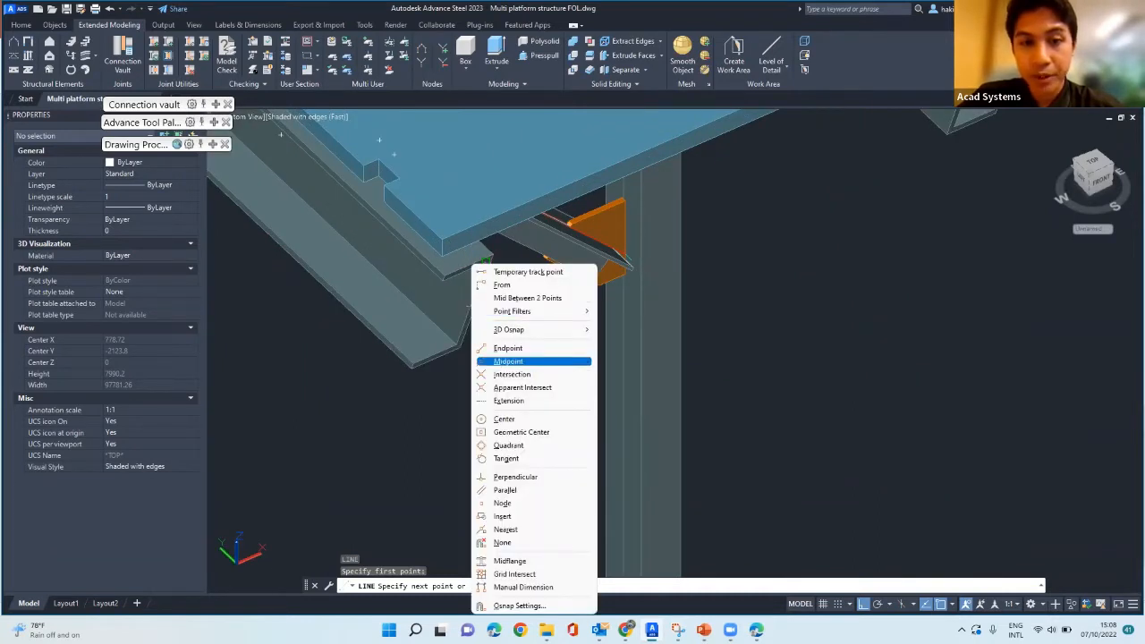
left_click(505, 361)
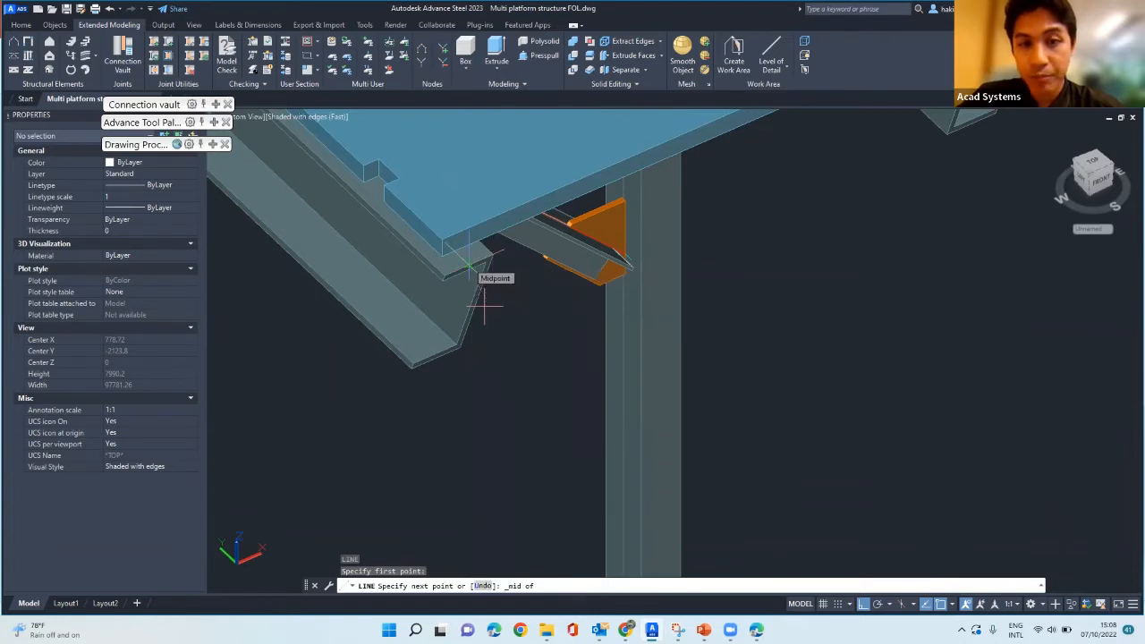
left_click(485, 306)
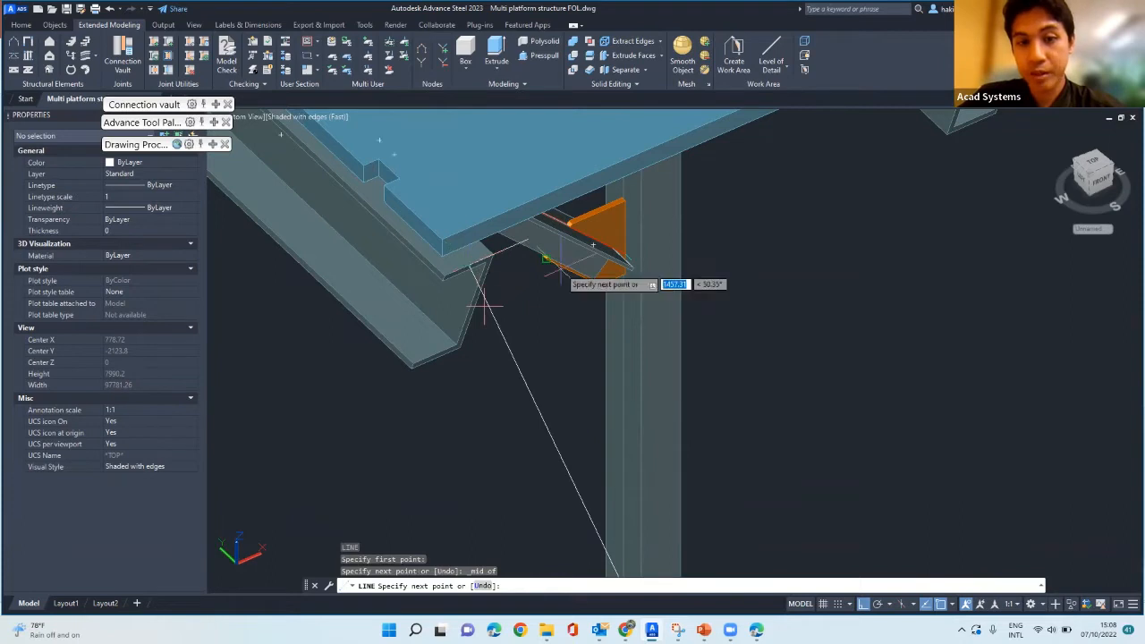
scroll(561, 259, "down", 3)
scroll(562, 260, "down", 3)
key("Escape")
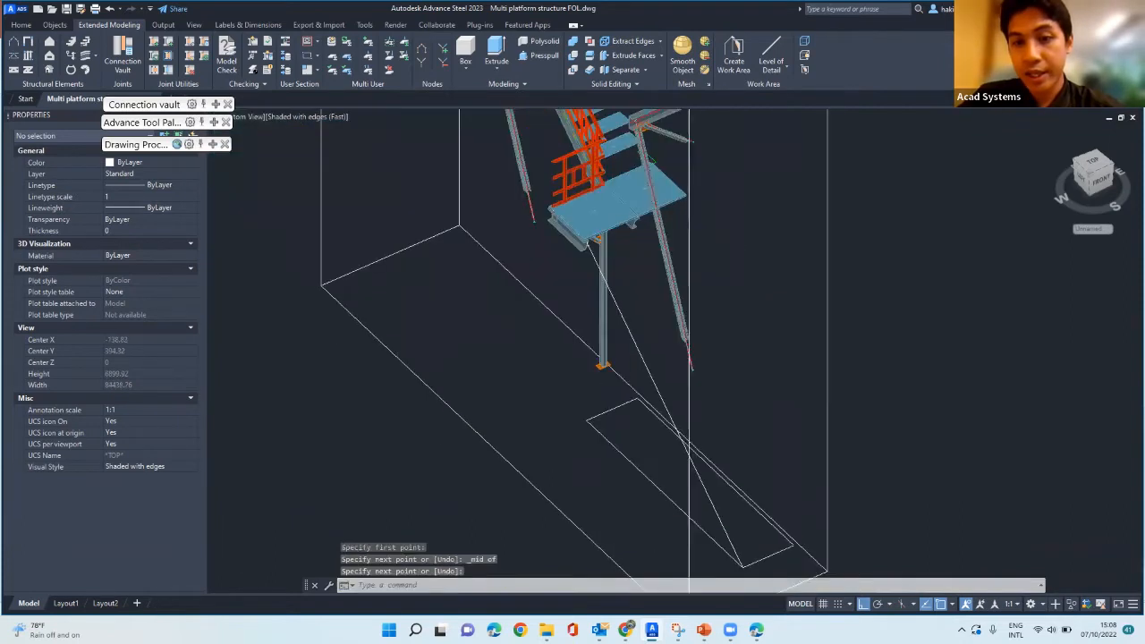
middle_click_drag(730, 523, 688, 411)
scroll(688, 411, "down", 1)
left_click(677, 404)
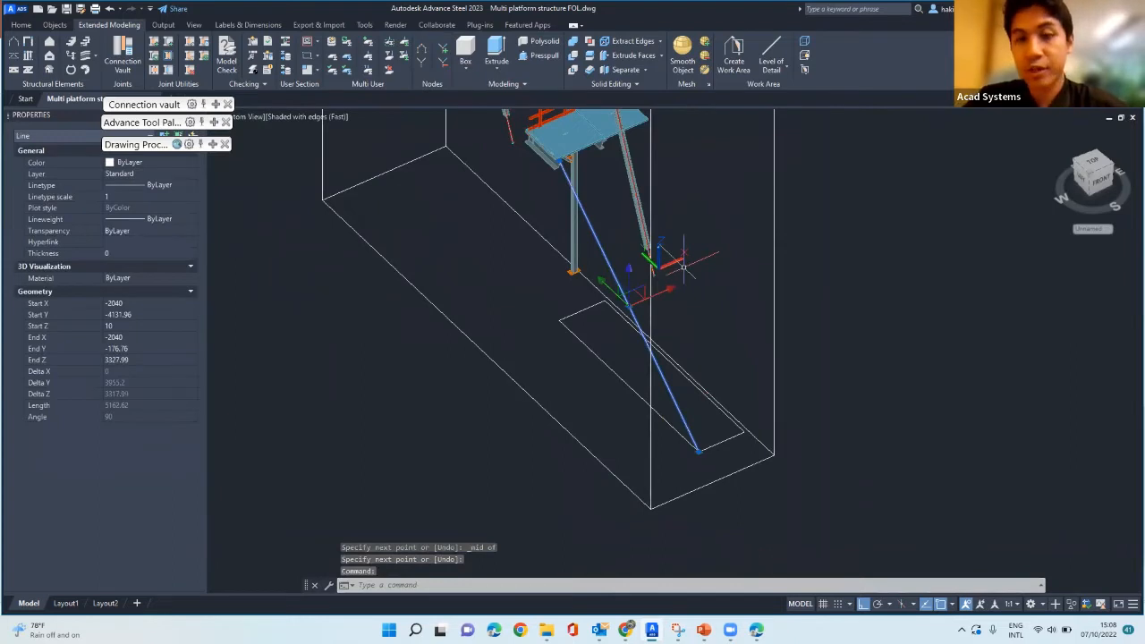
key("Escape")
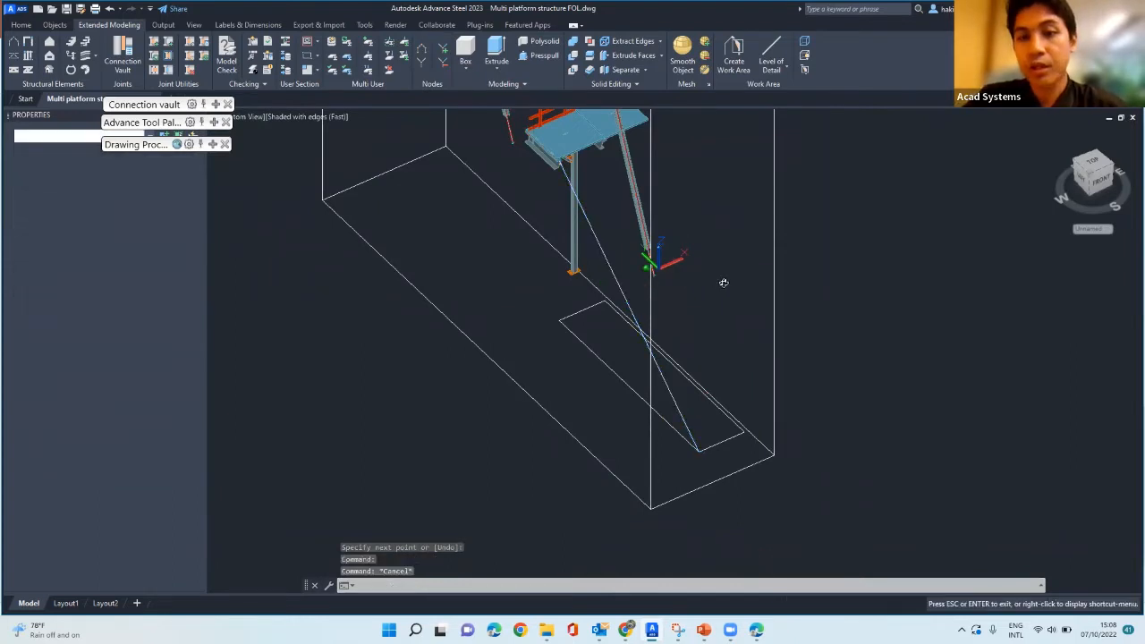
- Place a straight stair by start and end point along the guide line, from the ground outline corner to the landing channel, with Middle alignment
middle_click_drag(743, 284, 783, 285, "shift")
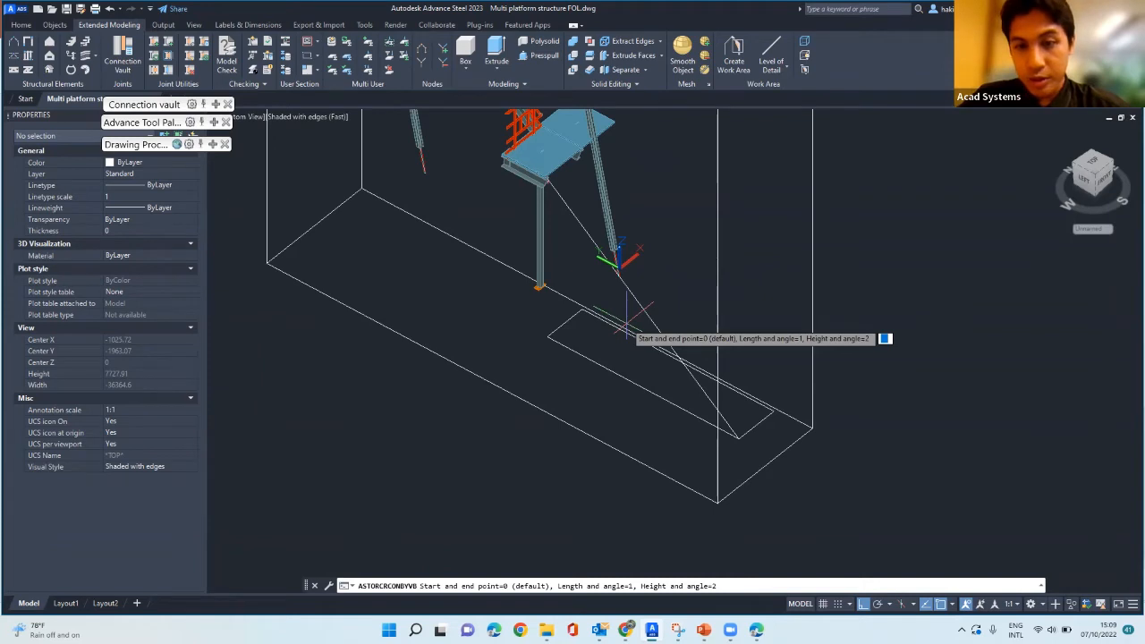
key("Return")
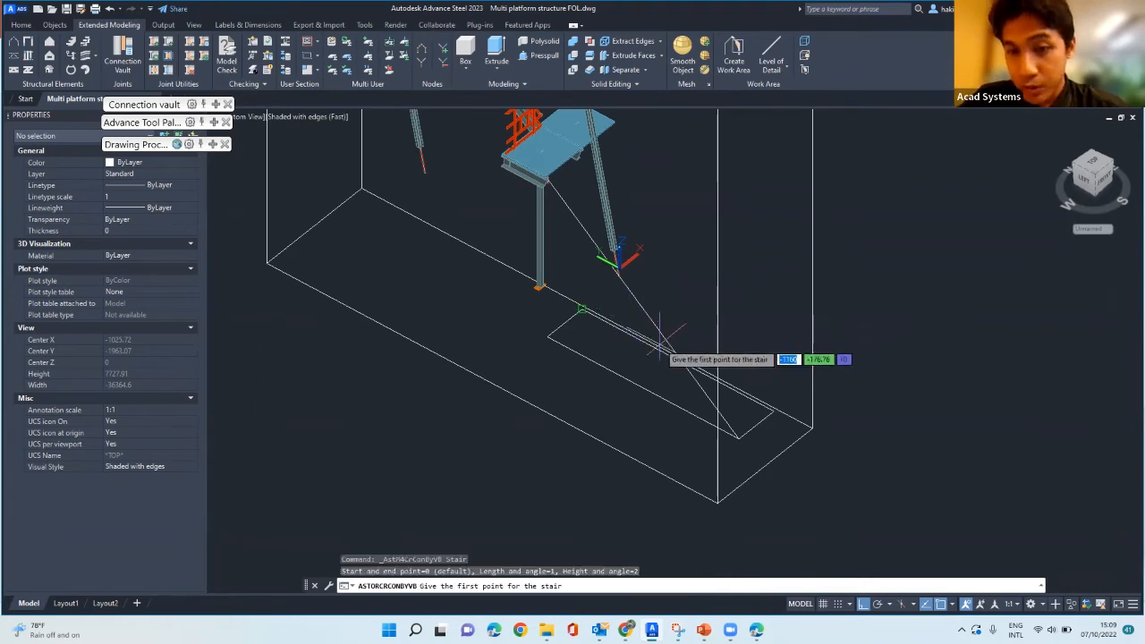
left_click(739, 438)
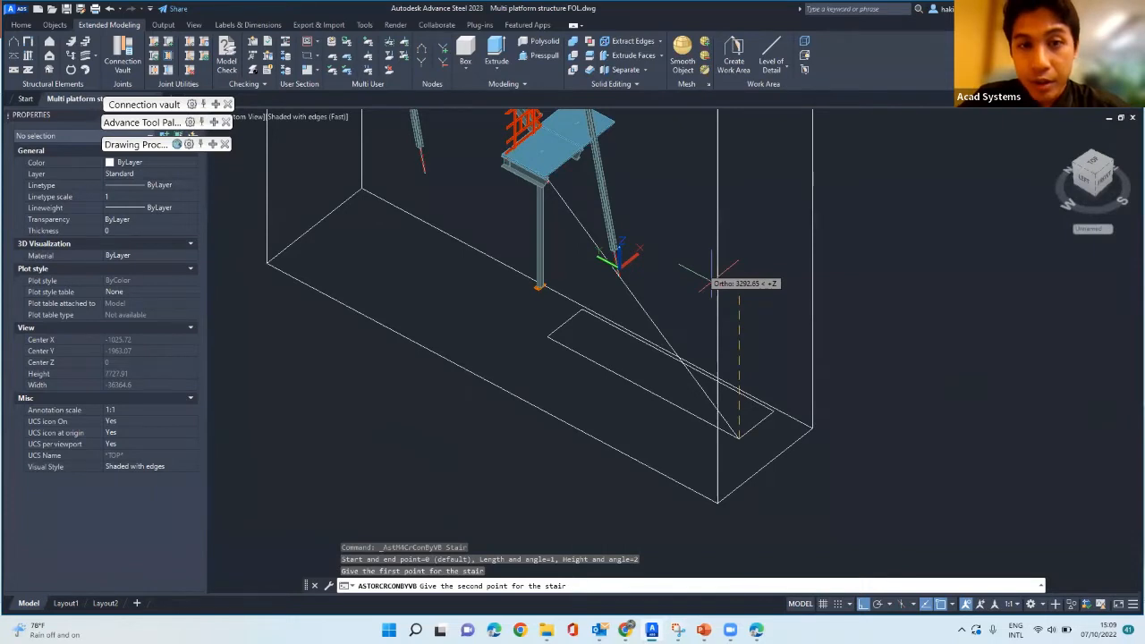
scroll(537, 204, "up", 6)
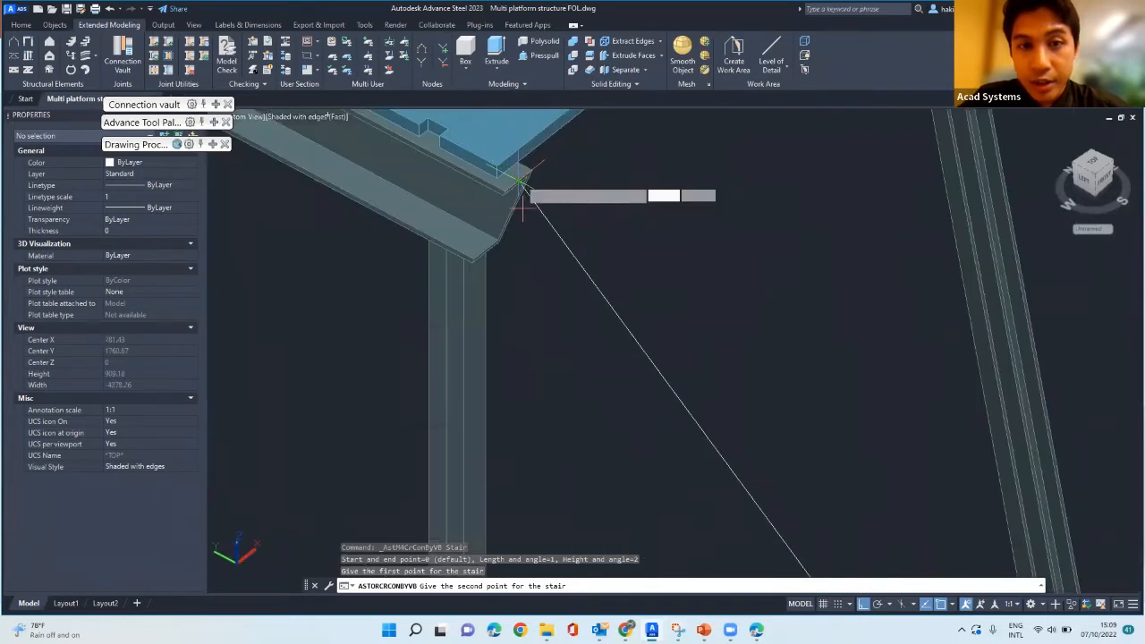
scroll(519, 181, "up", 4)
left_click(519, 181)
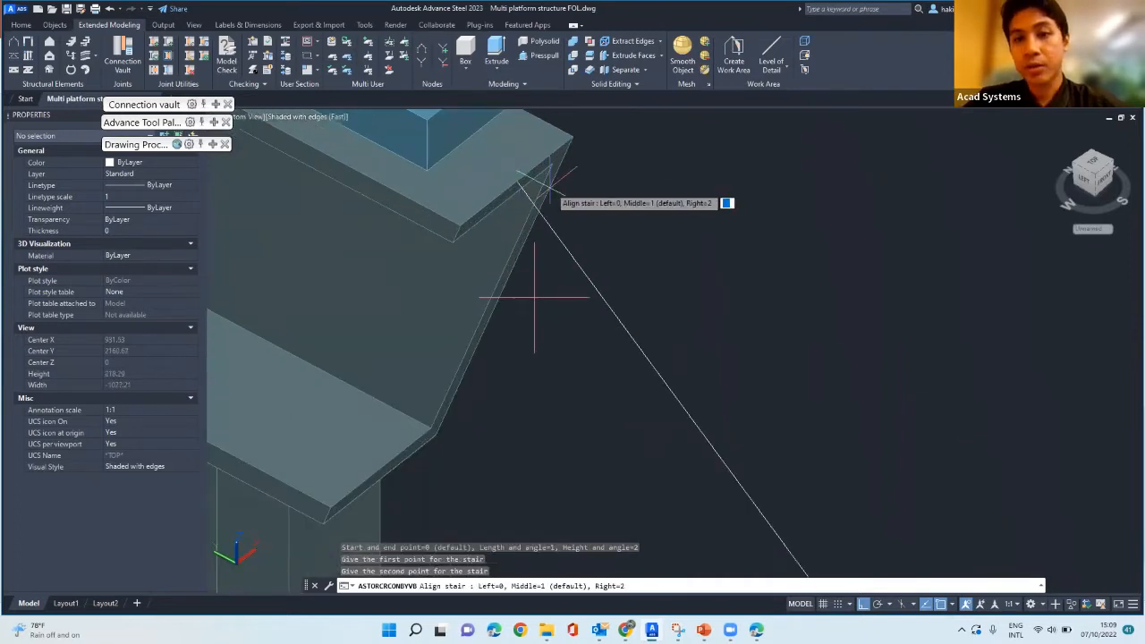
scroll(541, 257, "down", 2)
scroll(541, 257, "down", 4)
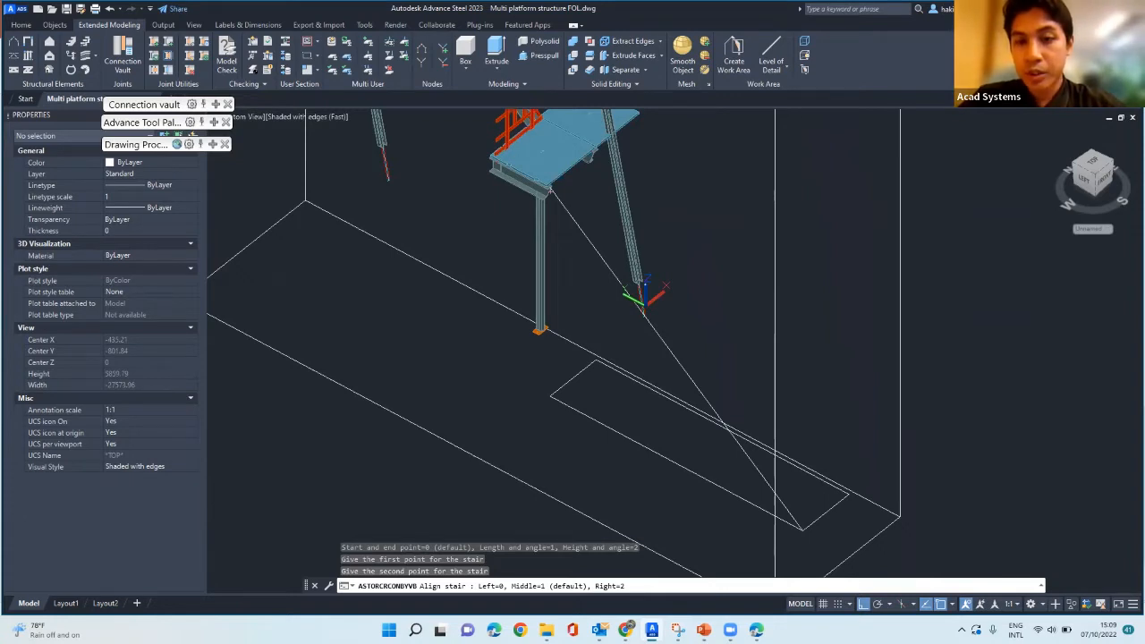
key("Return")
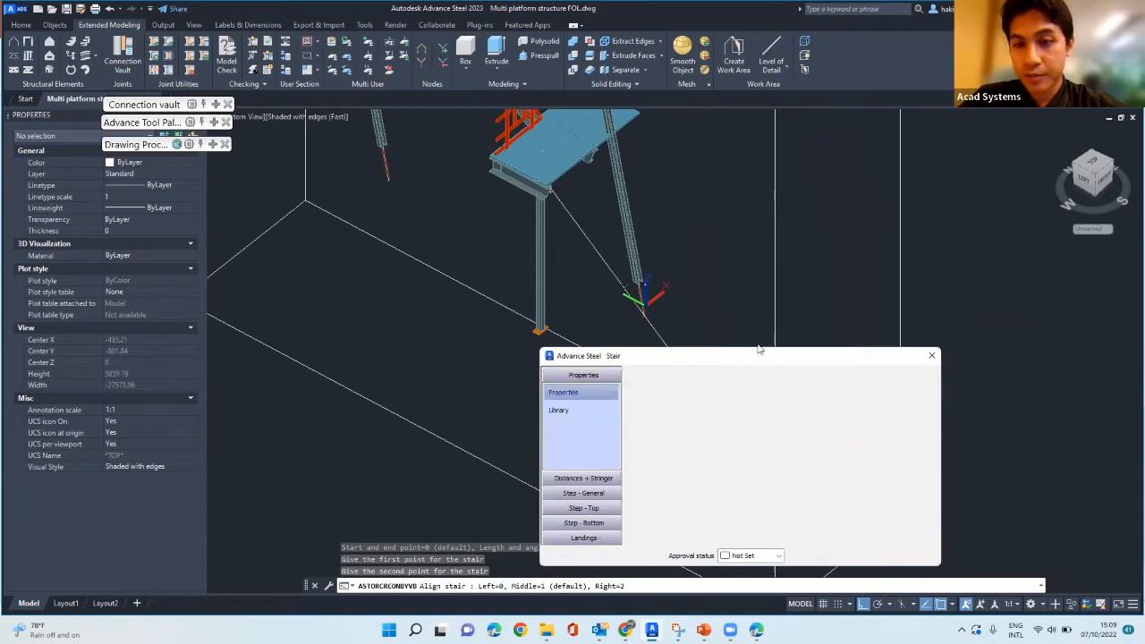
scroll(759, 271, "down", 1)
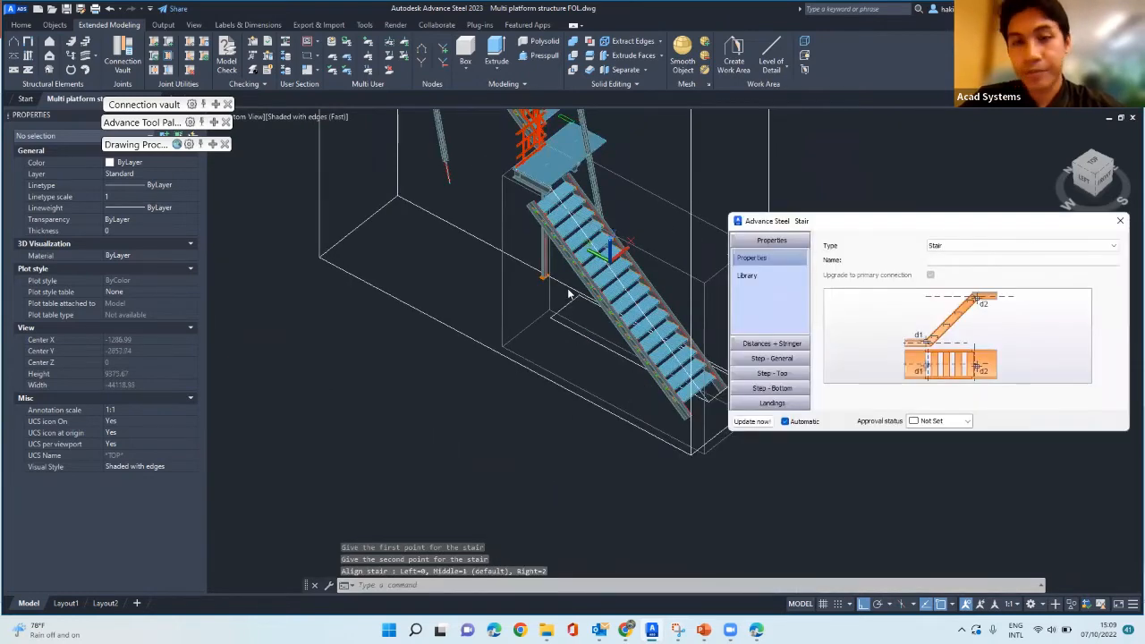
scroll(570, 293, "up", 2)
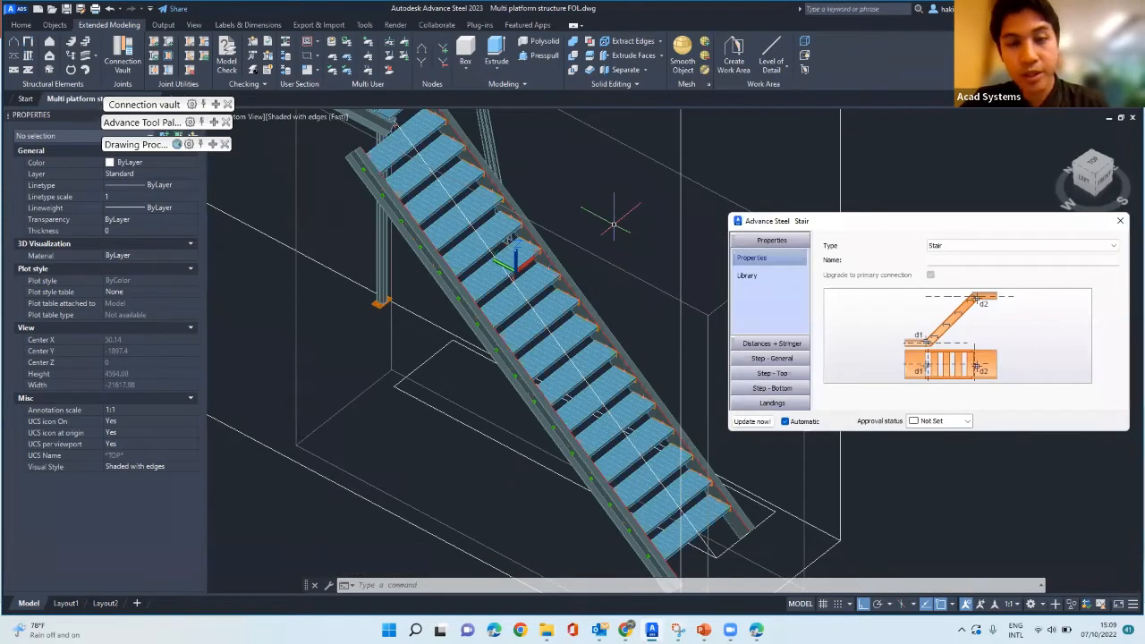
- Close the stair settings and undo the stair placement, keeping only the guide line
key("Escape")
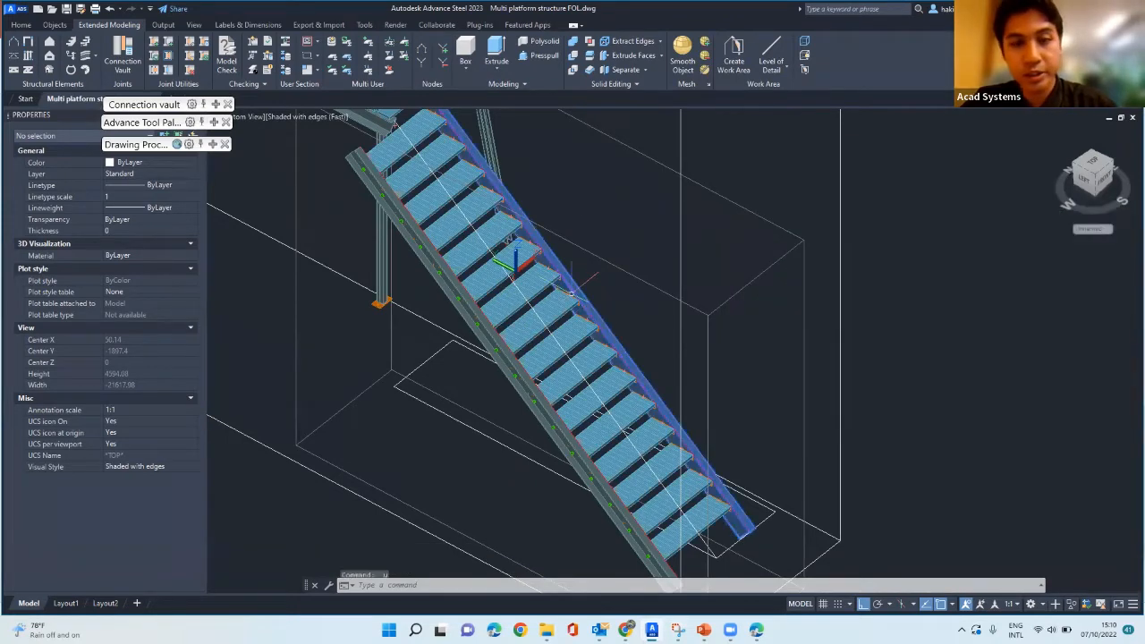
key("Escape")
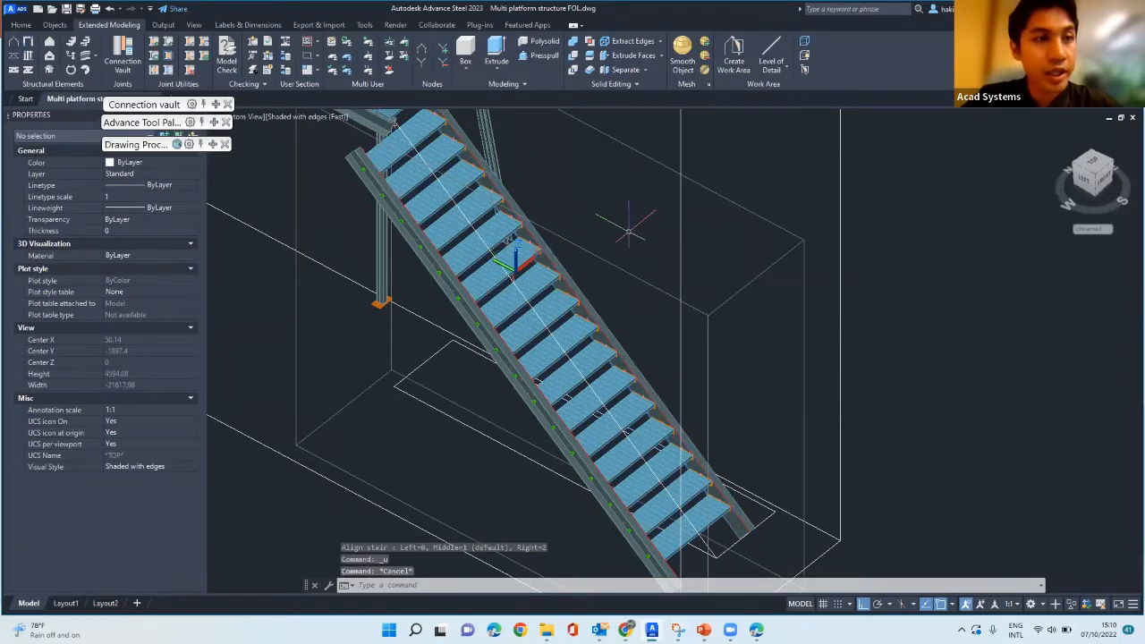
key("ctrl+z")
key("ctrl+z")
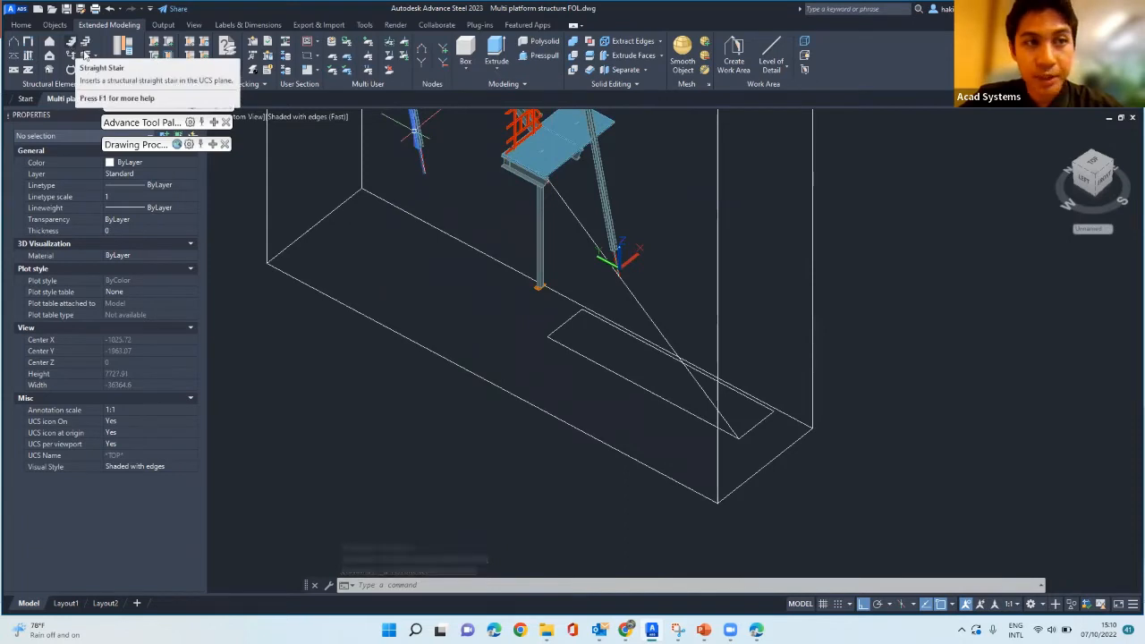
- Define a straight stair by start and end point, from the ground outline's outer corner up the guide line to the landing channel's upper flange
left_click(71, 42)
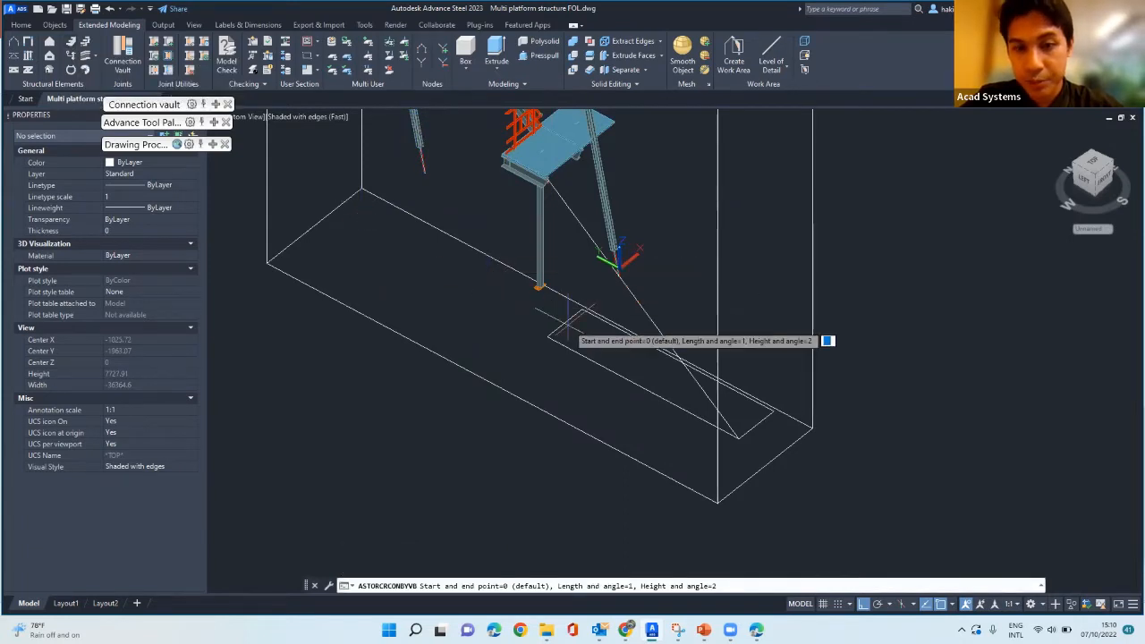
key("Return")
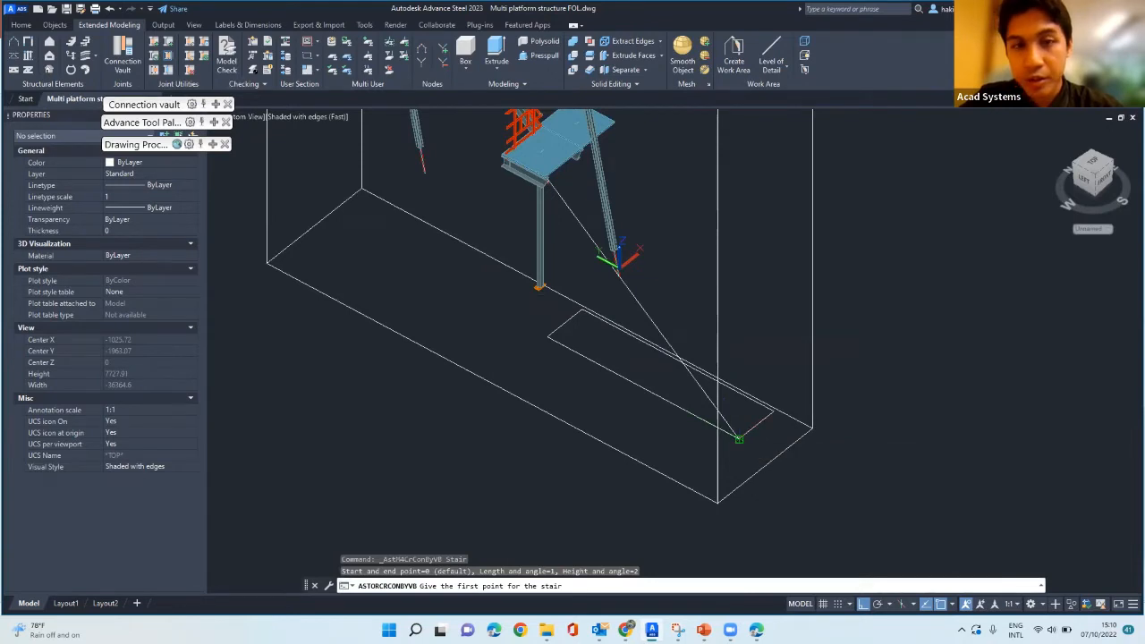
left_click(739, 438)
scroll(547, 180, "up", 2)
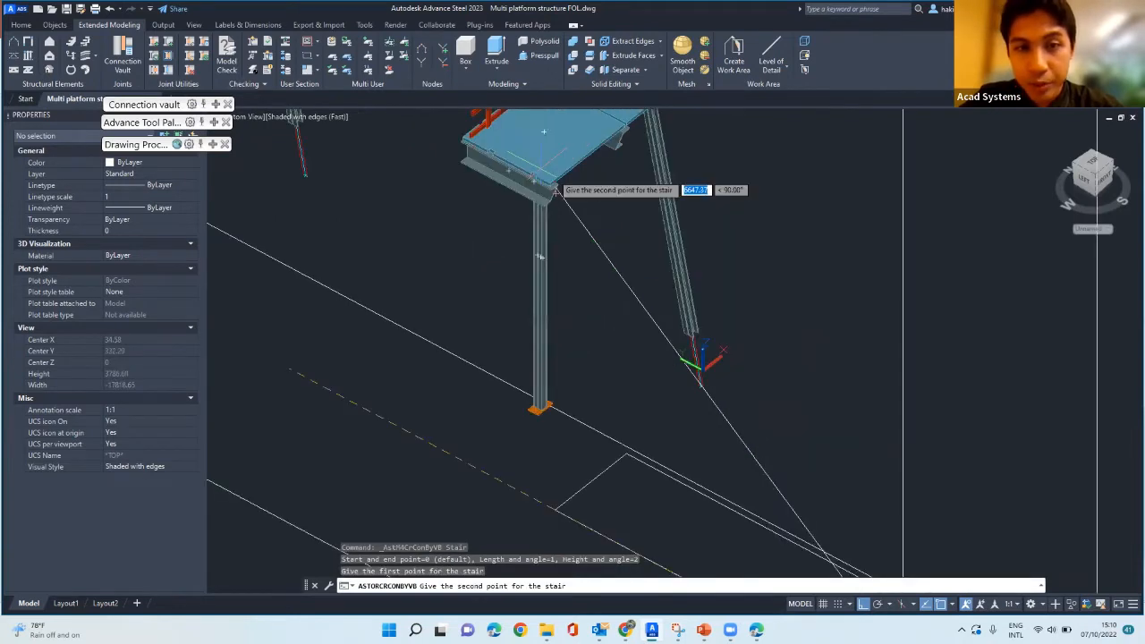
scroll(555, 191, "up", 4)
scroll(549, 204, "up", 2)
left_click(557, 190)
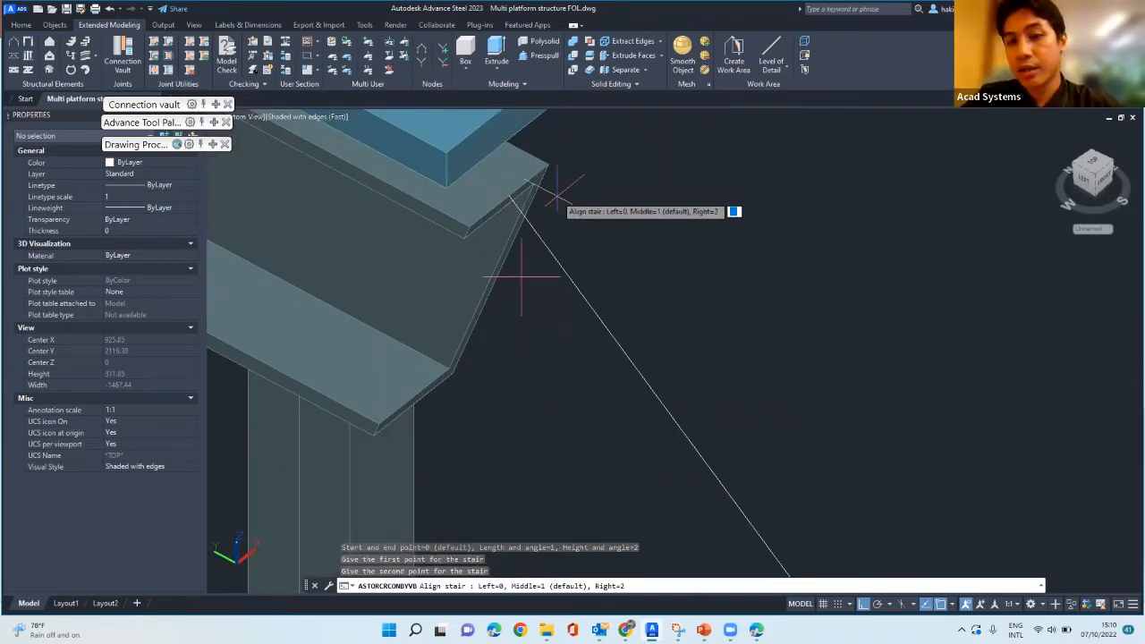
- Align the new stair with the Right option and generate it between the picked points
scroll(534, 250, "down", 1)
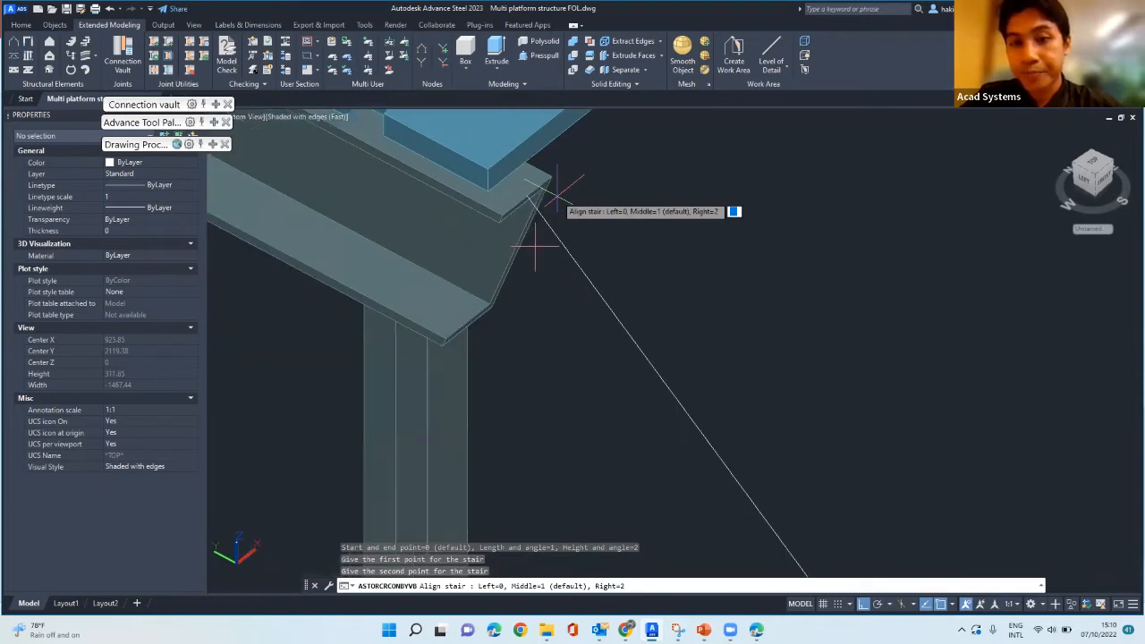
scroll(535, 250, "down", 2)
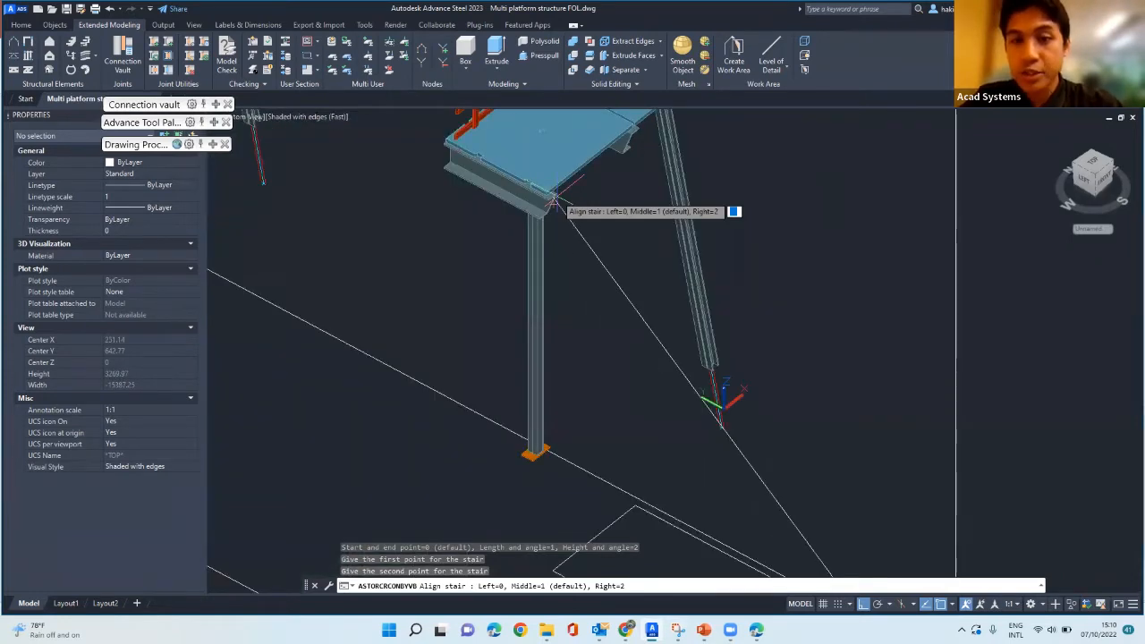
scroll(631, 261, "down", 2)
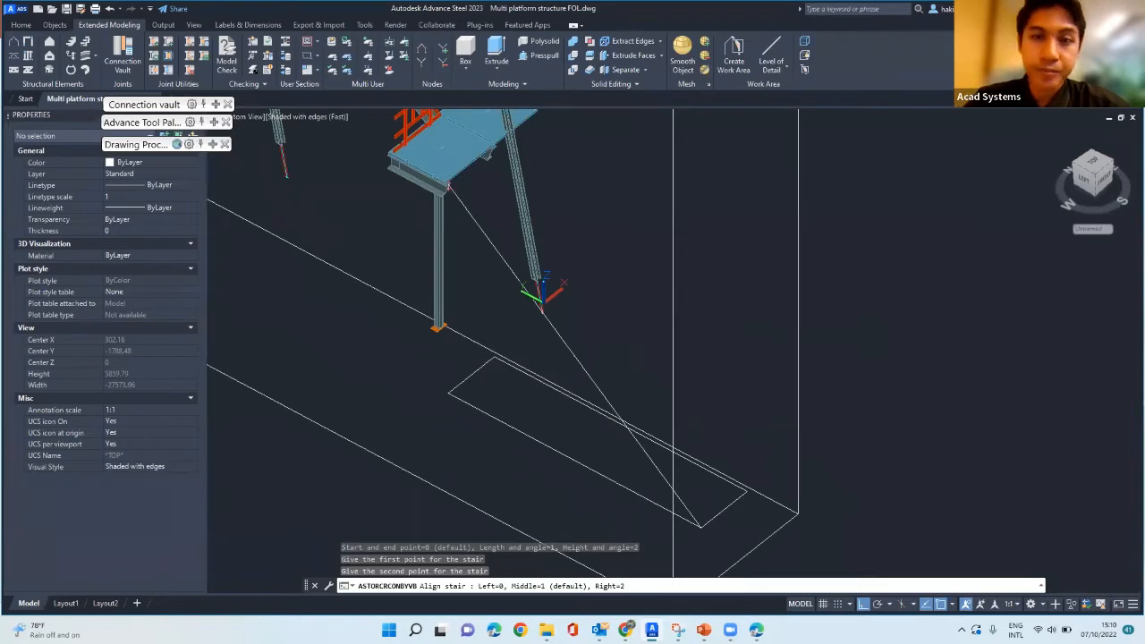
key("Return")
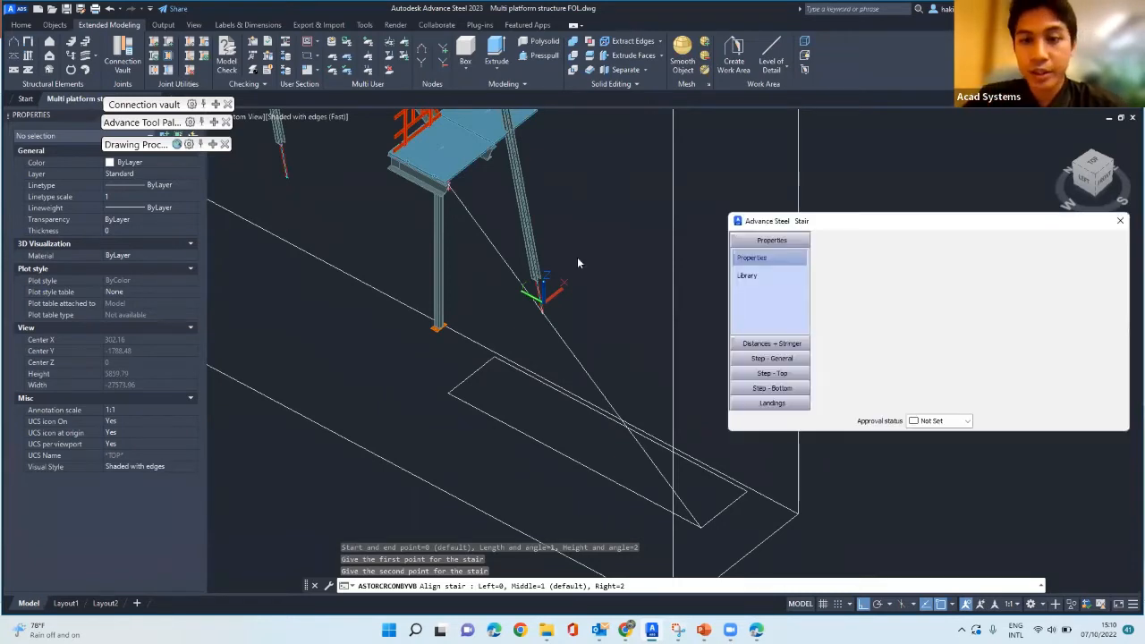
type("2")
key("Return")
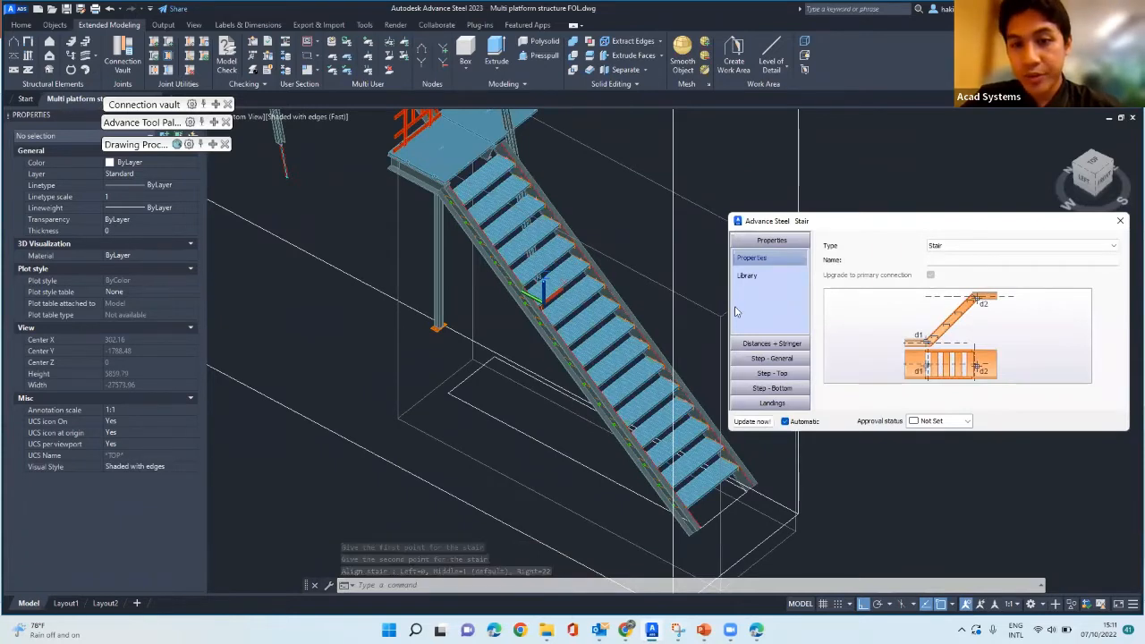
- Examine the new stair's treads, its foot at the ground outline and how both stringers meet the landing edge
scroll(503, 286, "down", 2)
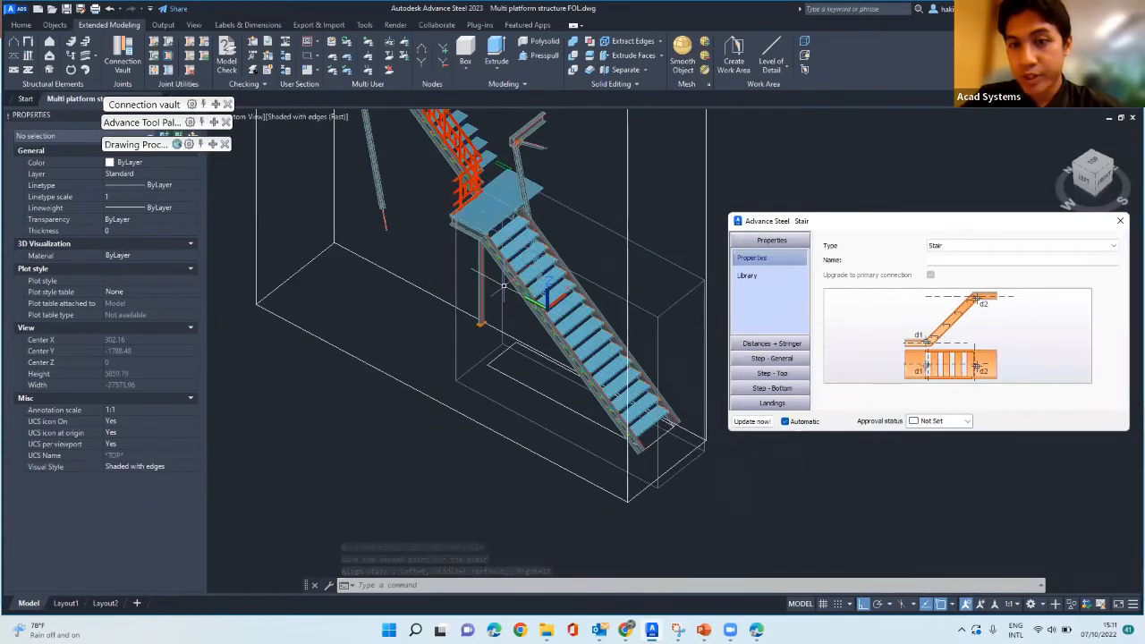
scroll(518, 267, "up", 2)
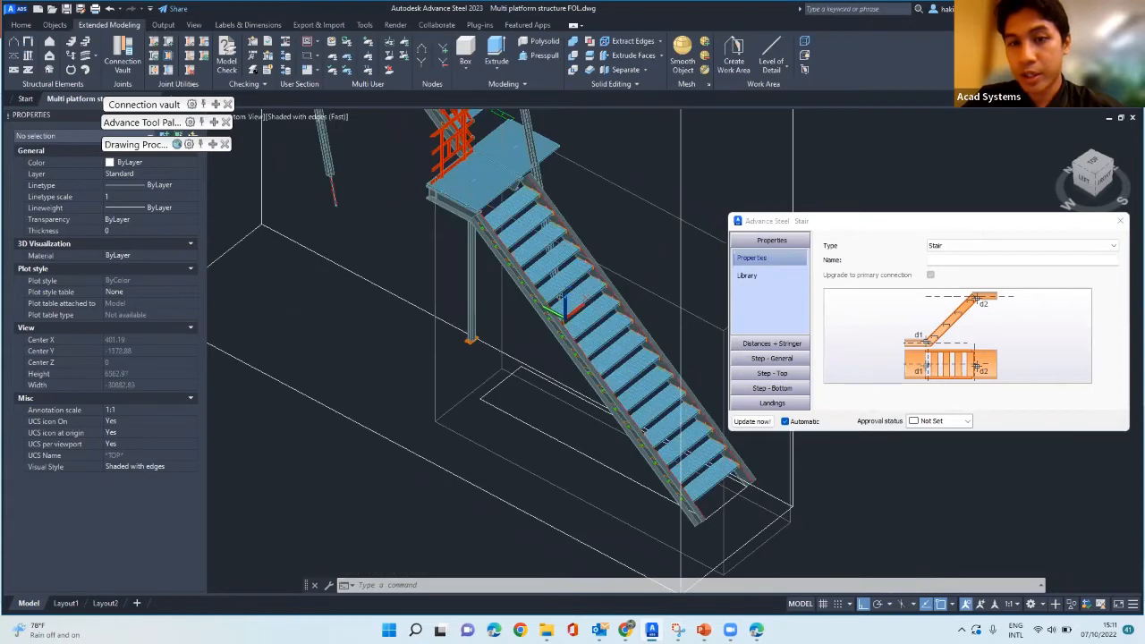
scroll(553, 234, "down", 2)
scroll(590, 228, "up", 2)
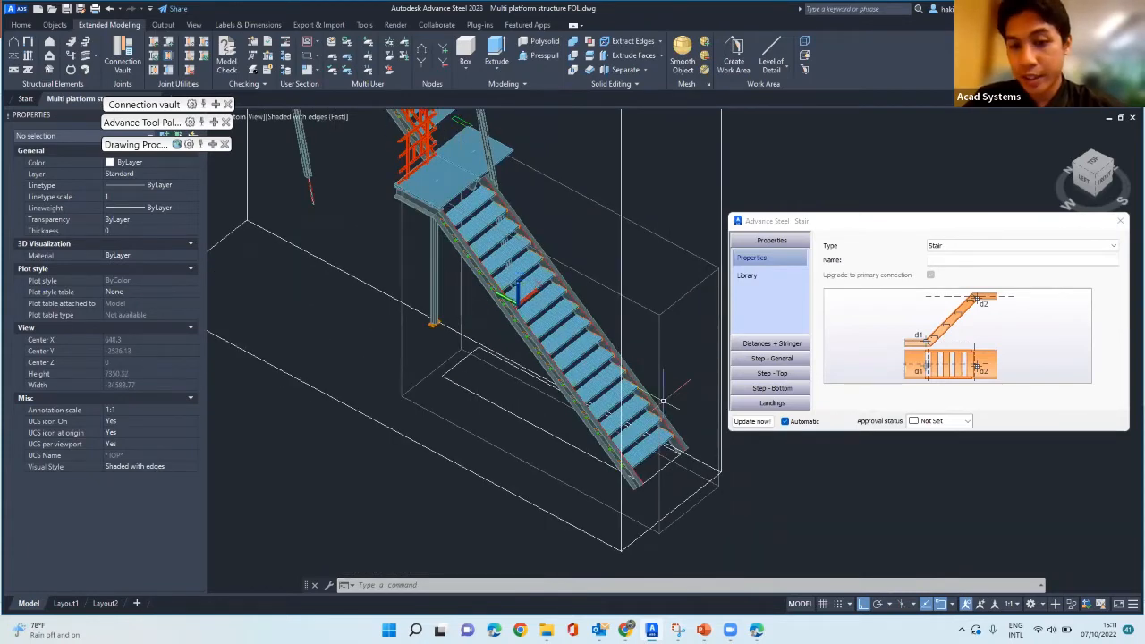
scroll(662, 402, "up", 2)
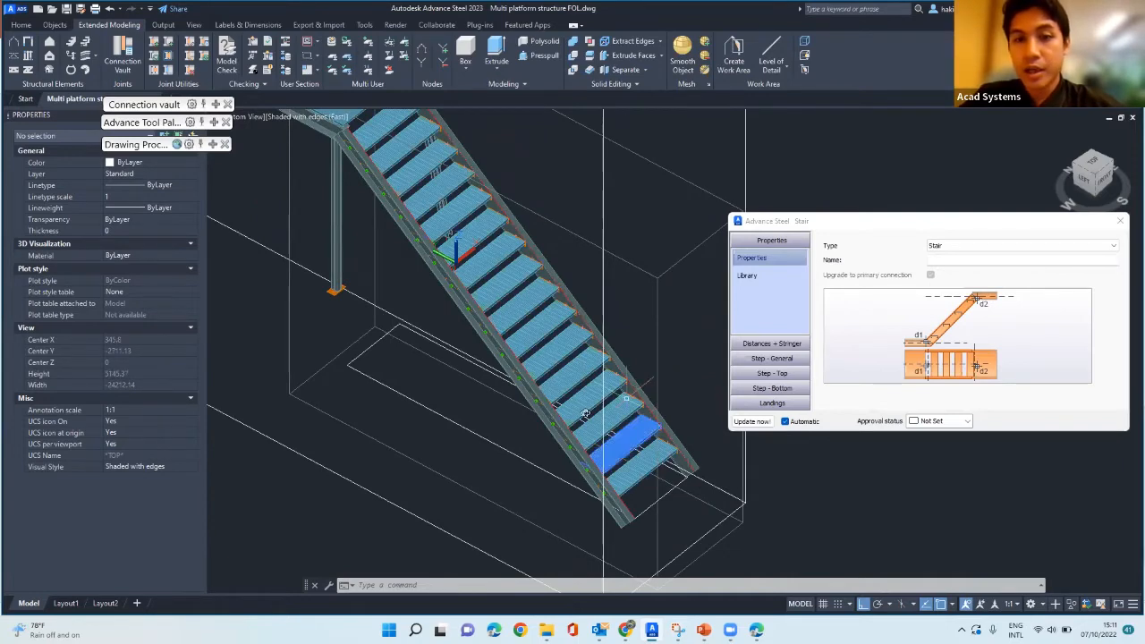
middle_click_drag(583, 413, 536, 413, "shift")
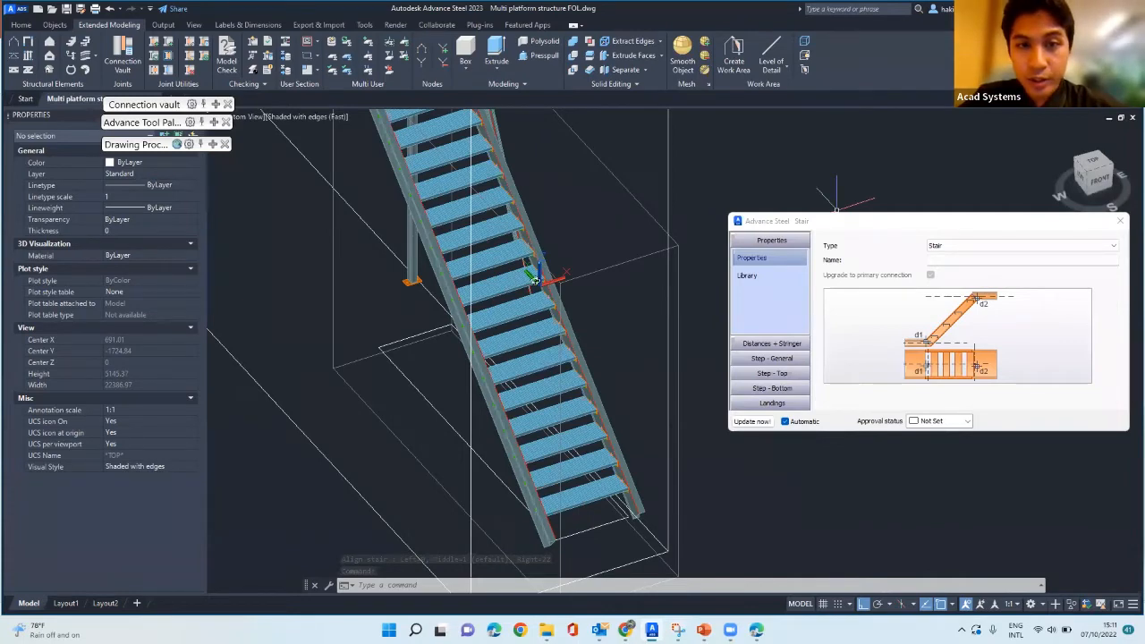
scroll(534, 281, "up", 5)
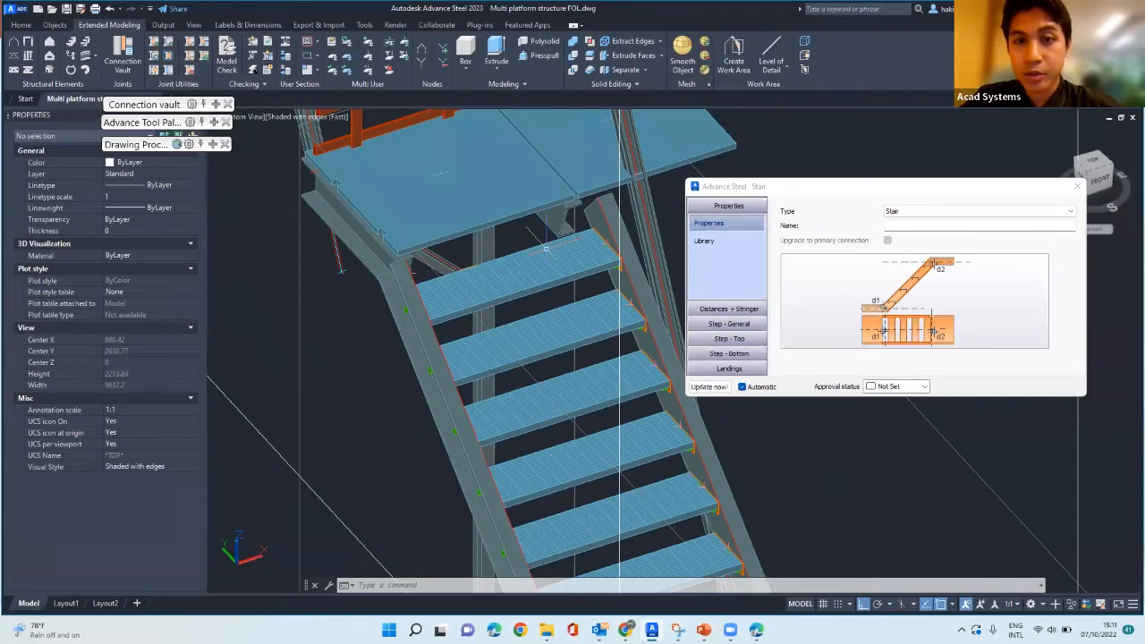
scroll(546, 249, "up", 2)
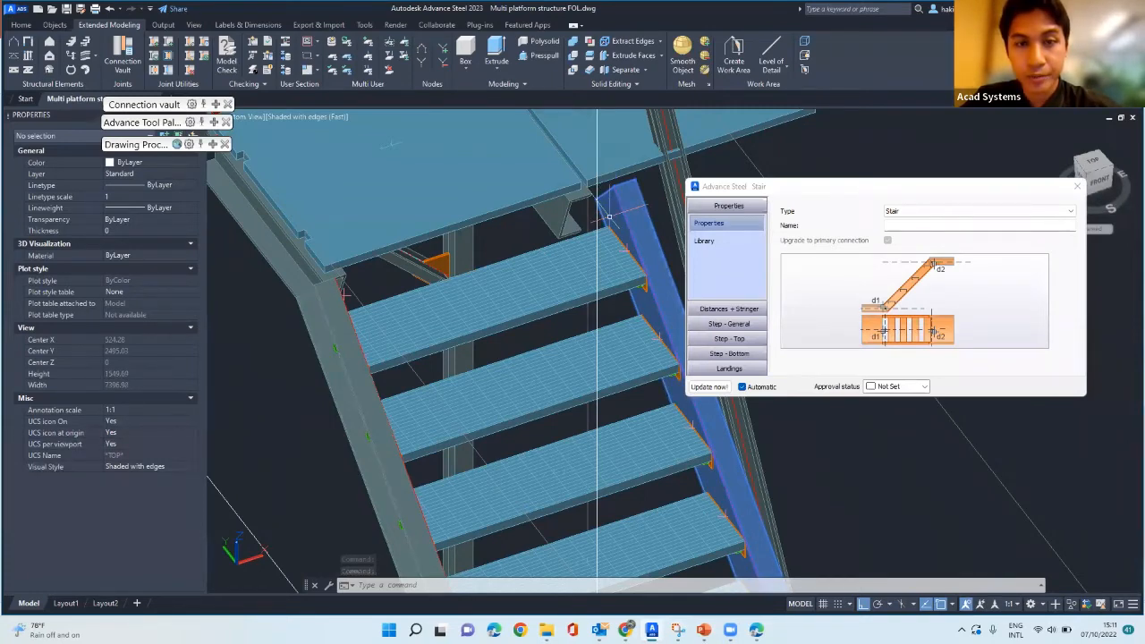
middle_click_drag(609, 216, 310, 271, "shift")
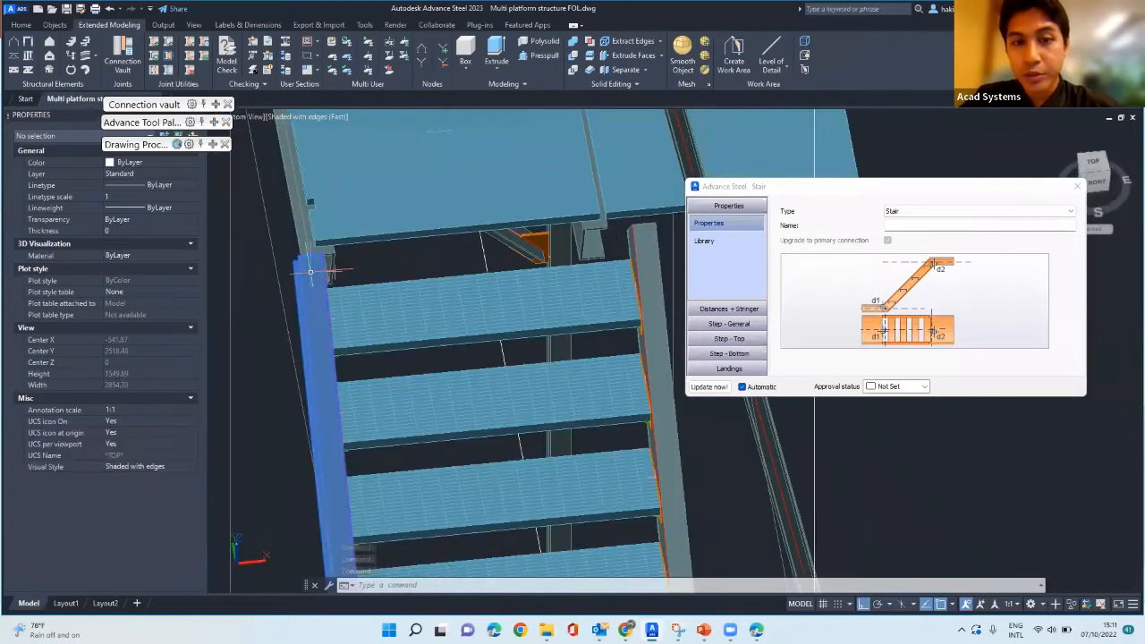
scroll(441, 257, "down", 4)
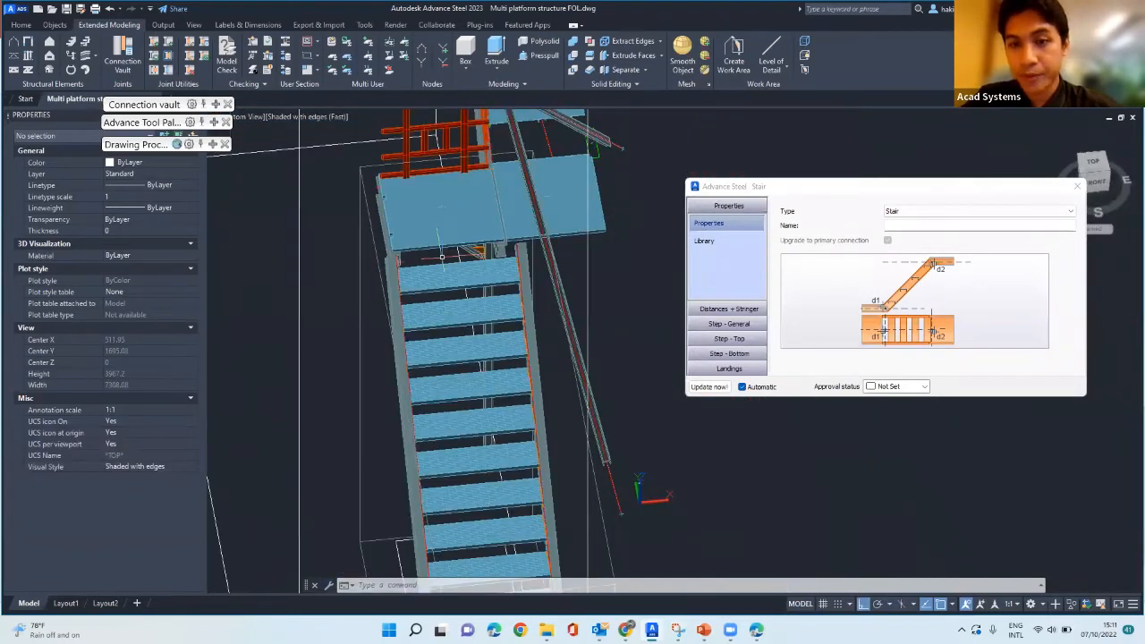
scroll(441, 257, "up", 2)
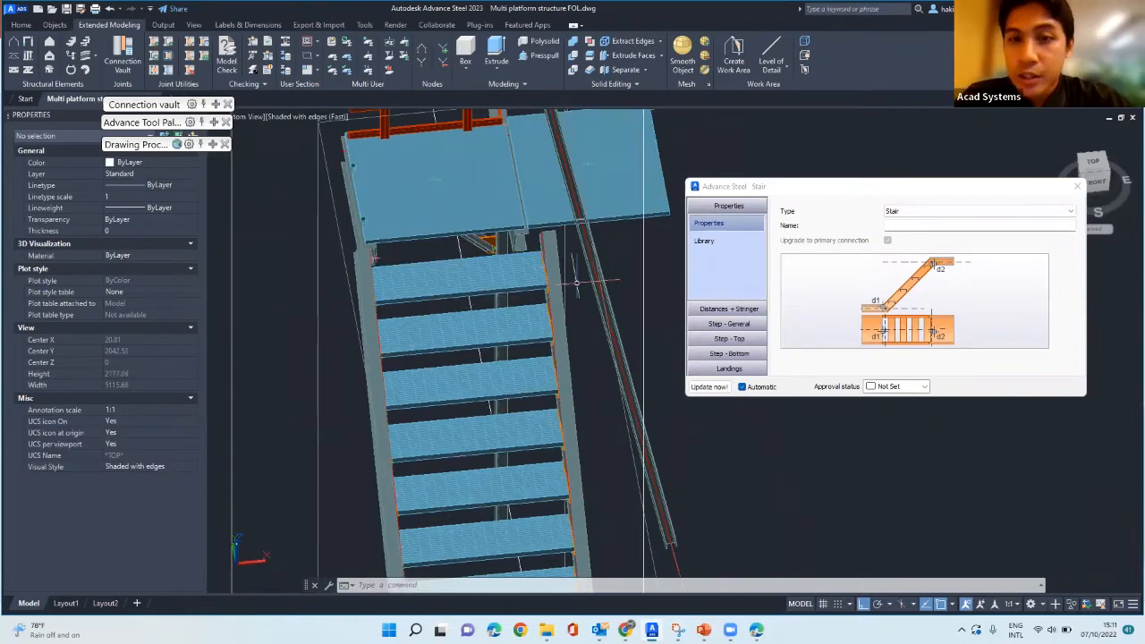
middle_click_drag(576, 282, 545, 295, "shift")
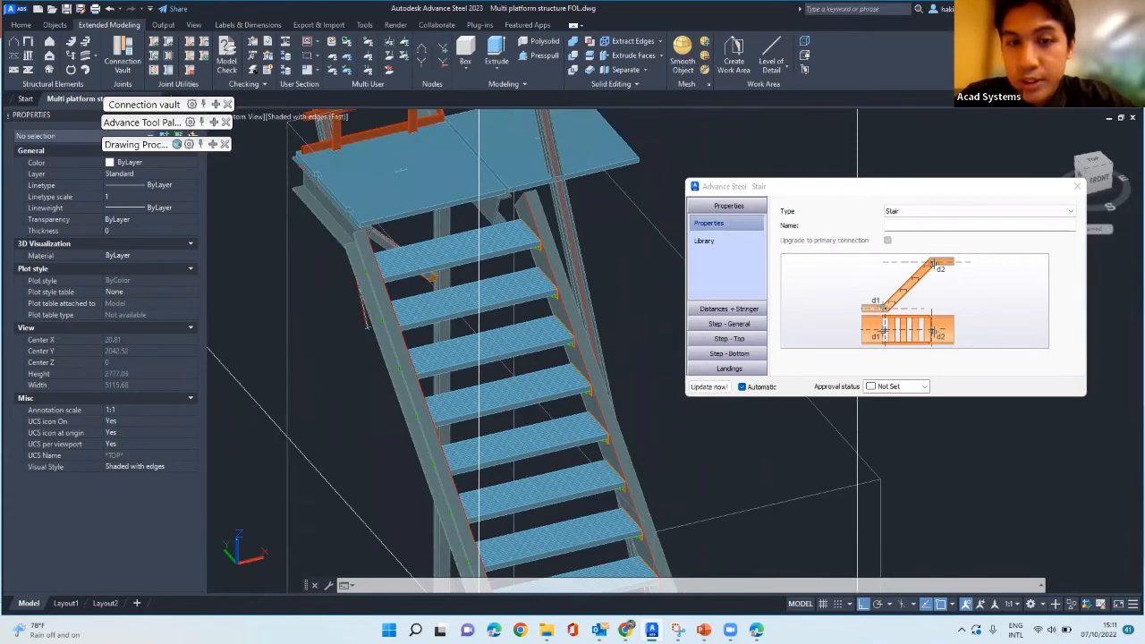
scroll(626, 316, "down", 3)
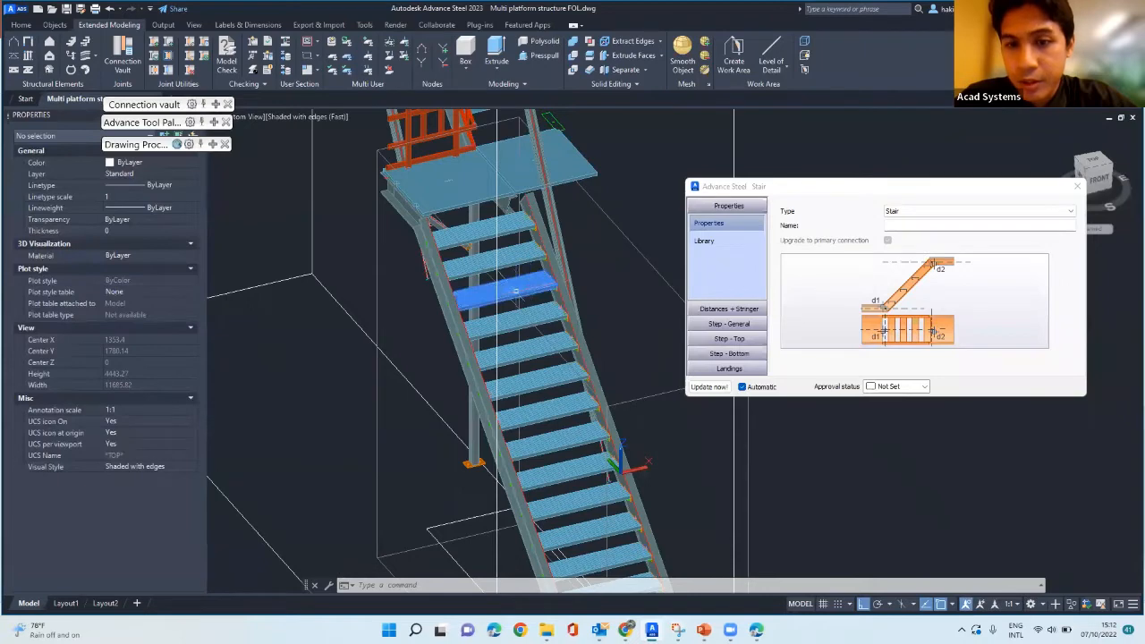
mouse_move(524, 288)
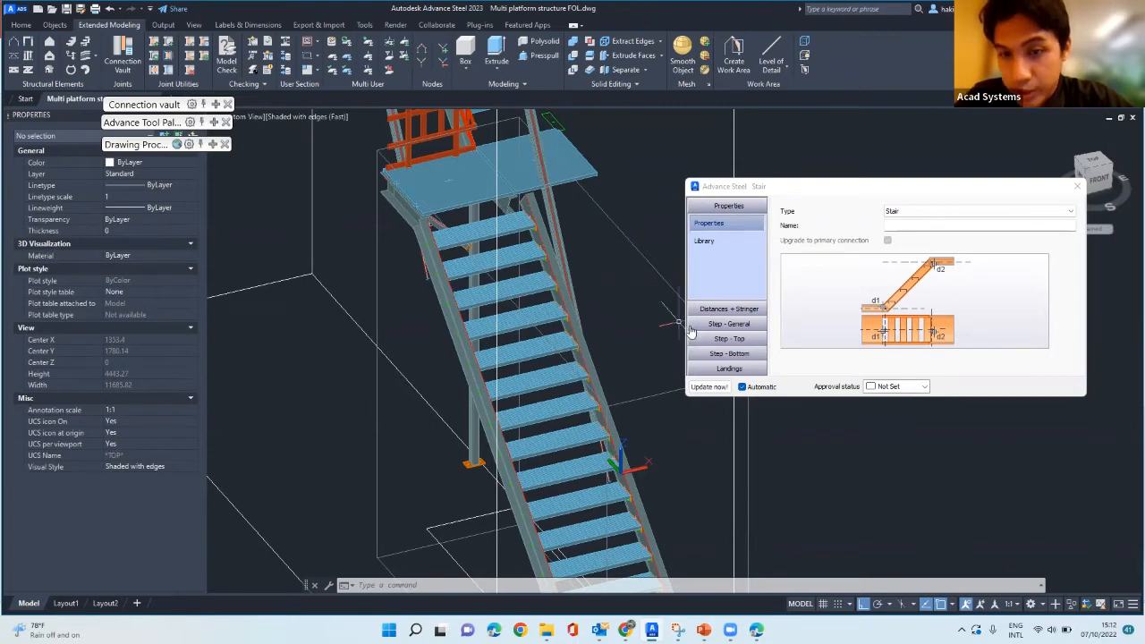
- Review the grating classes available in the stair's general tread dimensions, keeping France - Meiser grating
left_click(720, 324)
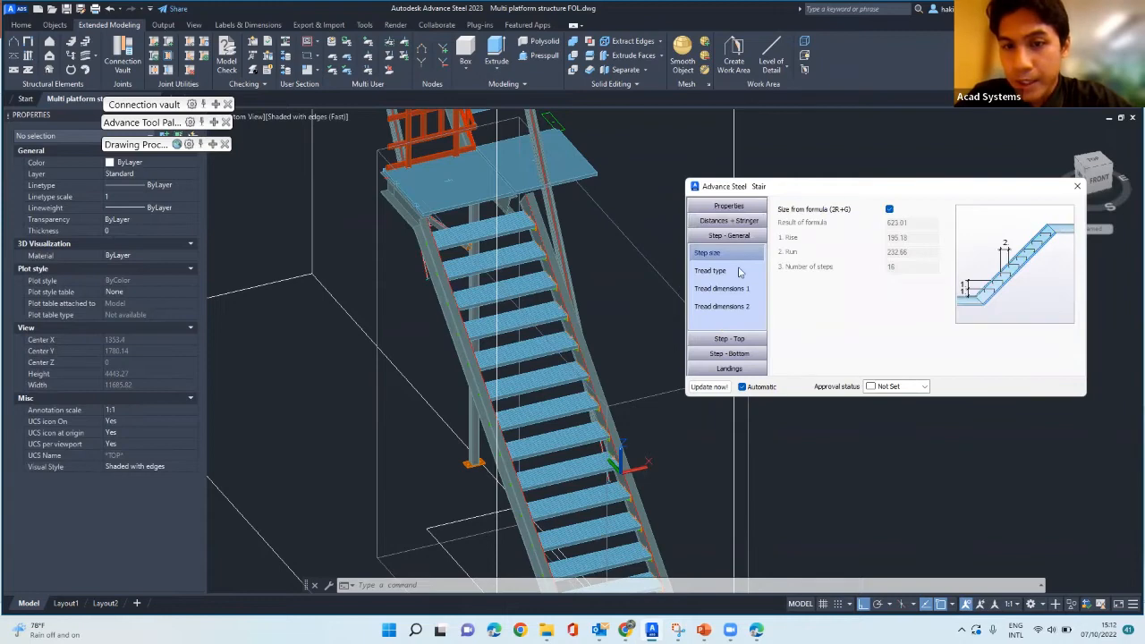
left_click(726, 292)
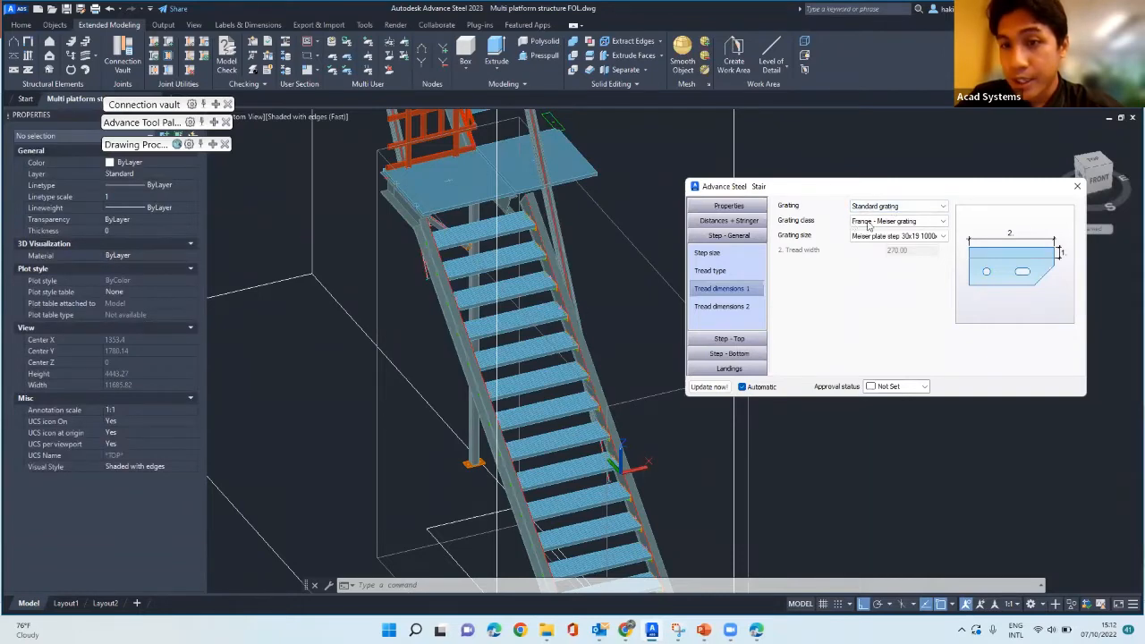
left_click(928, 224)
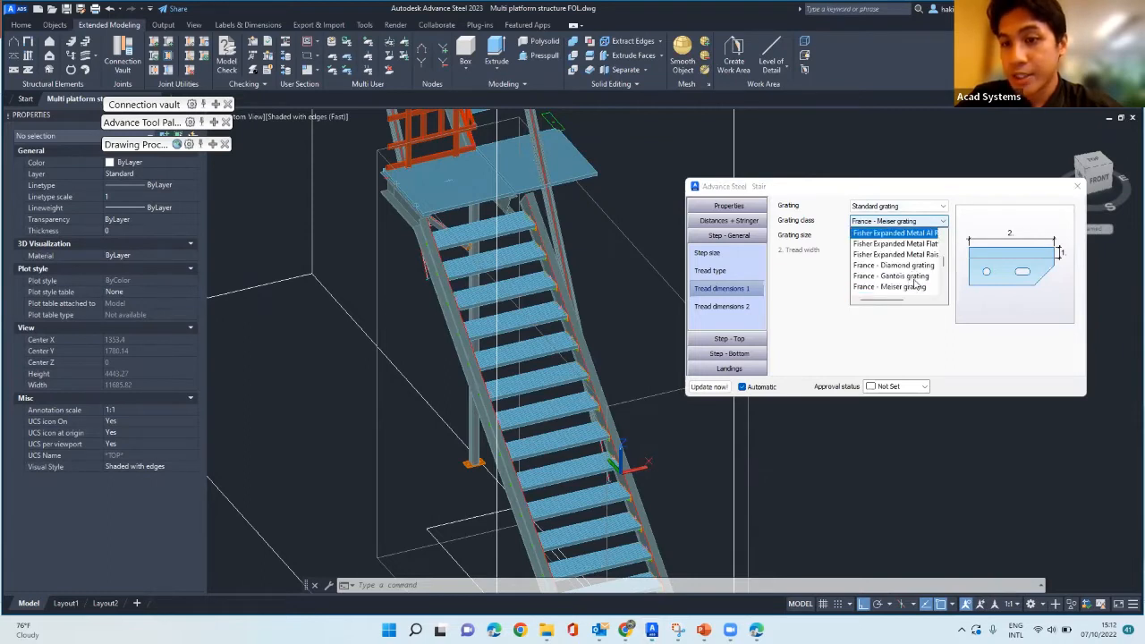
scroll(918, 265, "down", 4)
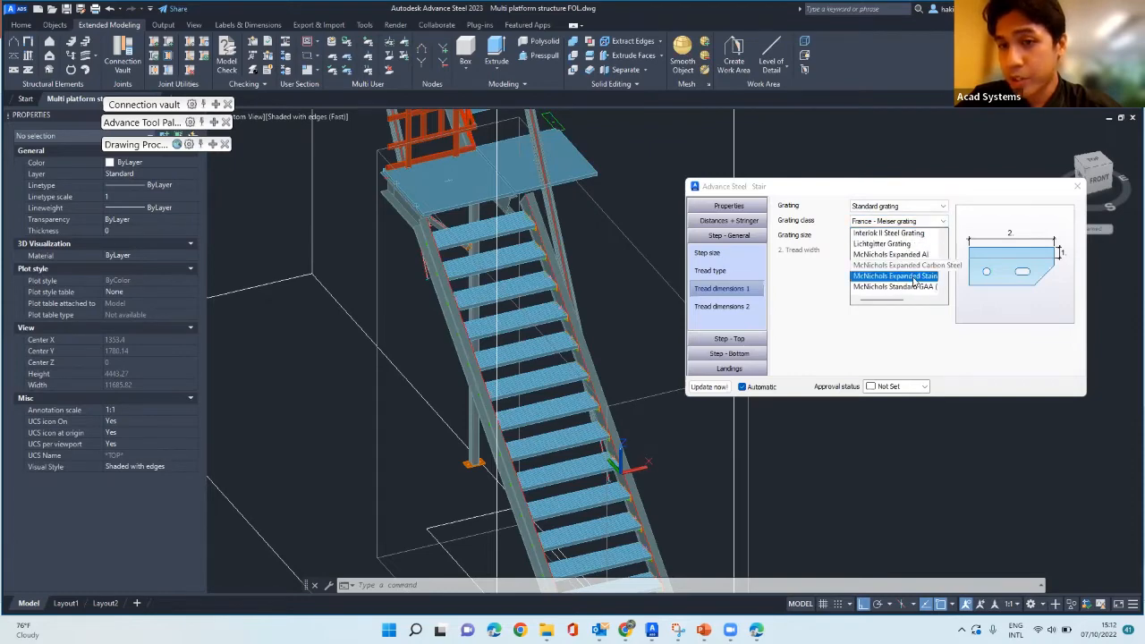
scroll(914, 281, "up", 3)
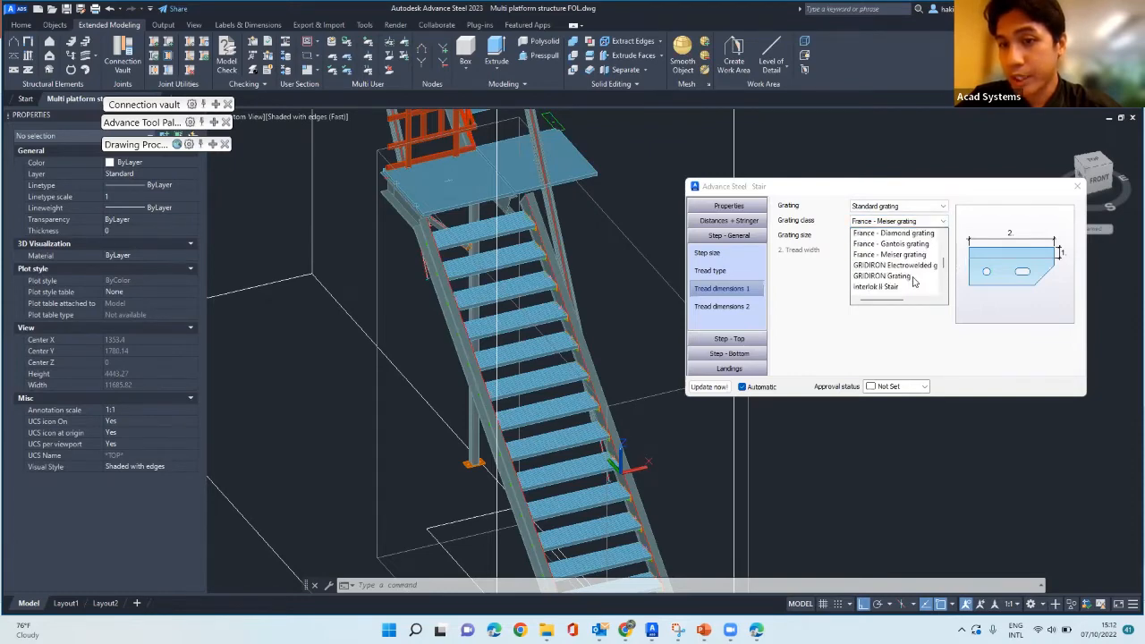
scroll(914, 281, "up", 5)
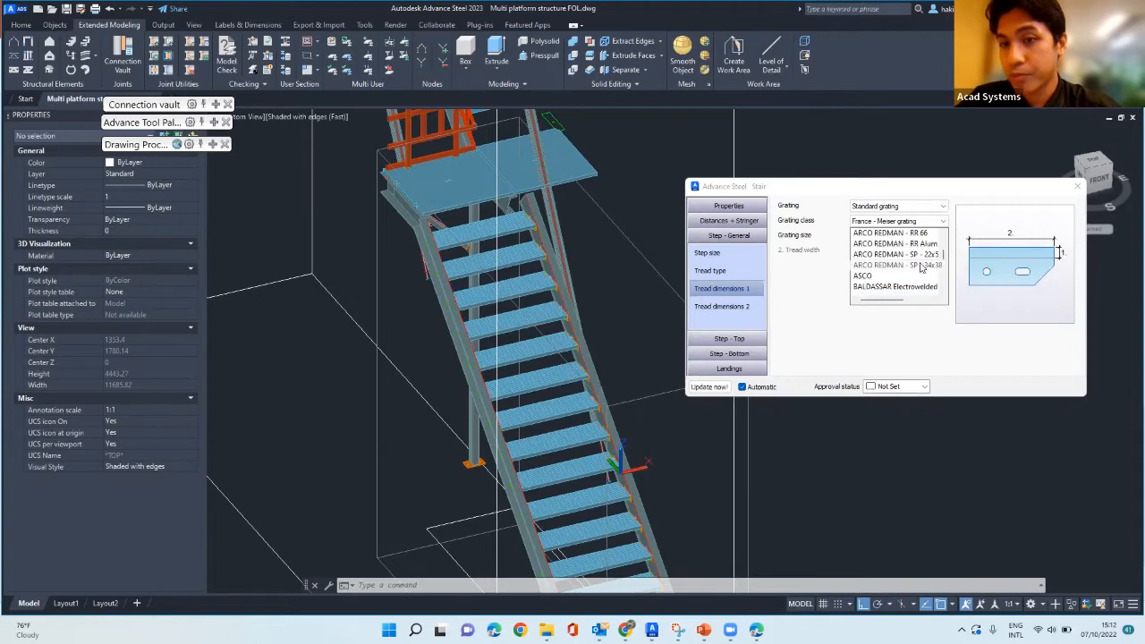
scroll(919, 267, "up", 2)
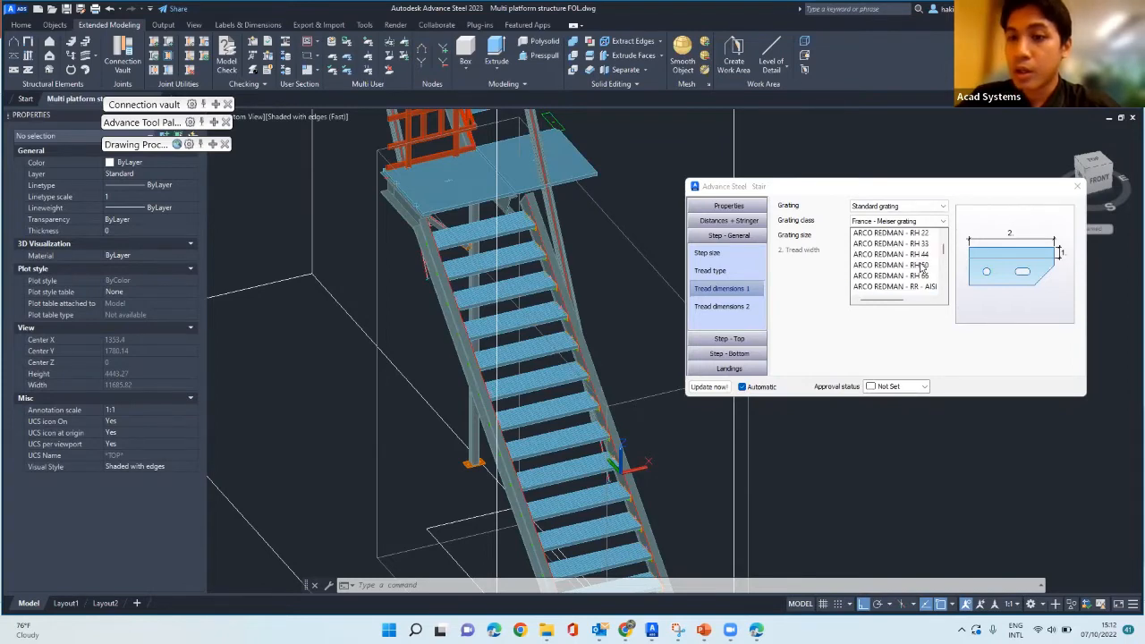
scroll(922, 266, "up", 3)
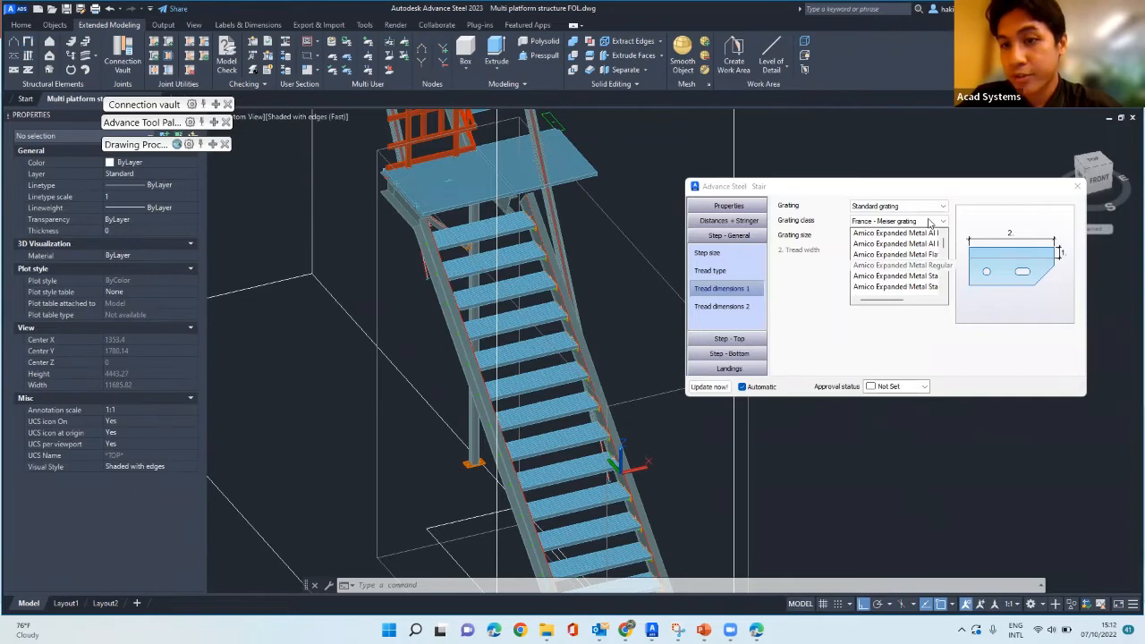
left_click(929, 225)
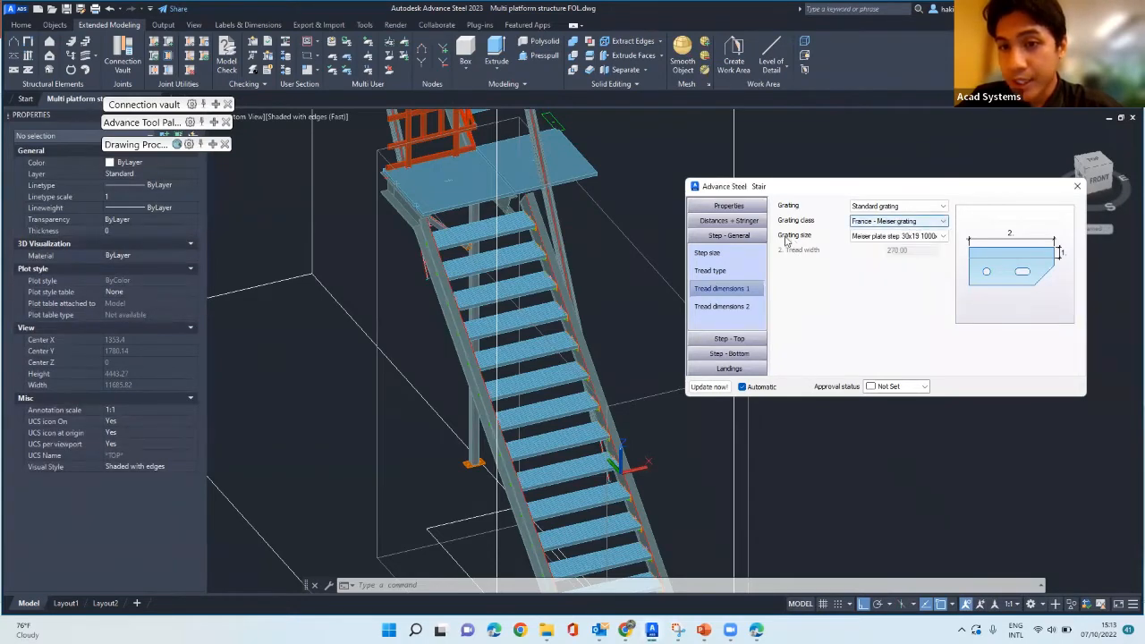
- Set the stair treads' grating size to the Meiser plate step 30x19 800x270-30x2
left_click(878, 236)
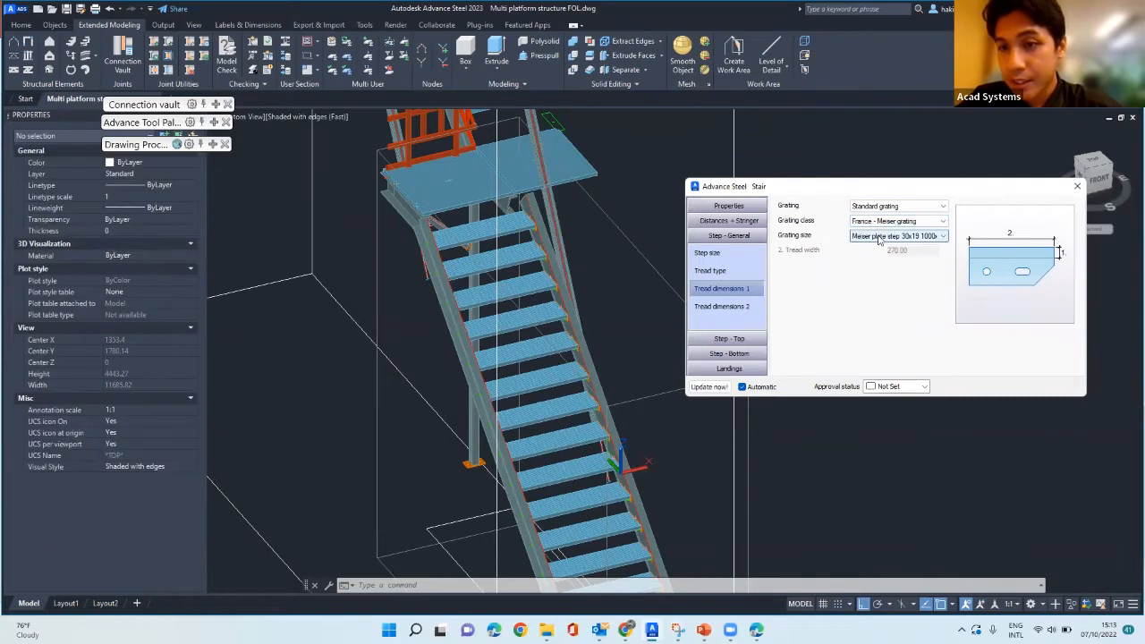
left_click_drag(887, 317, 905, 318)
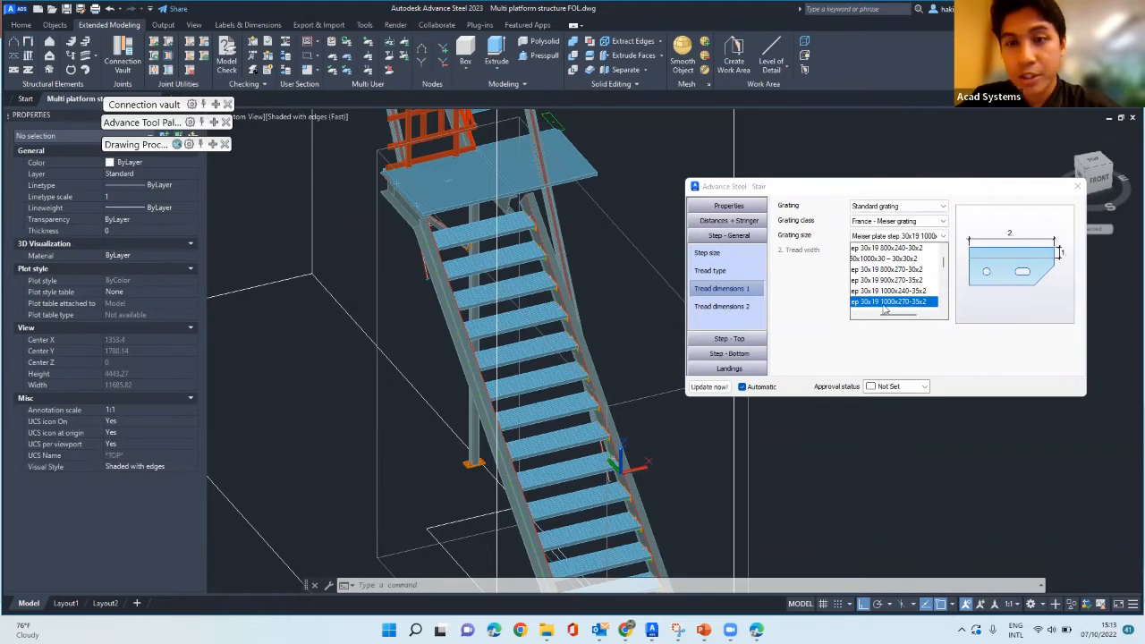
left_click_drag(893, 318, 891, 314)
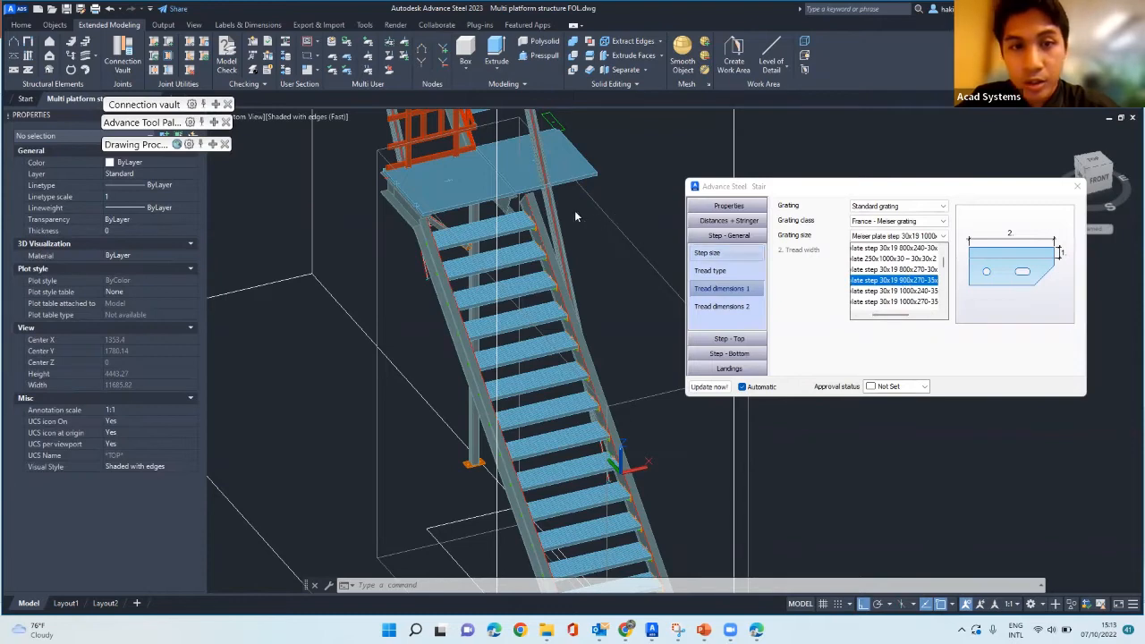
left_click(875, 274)
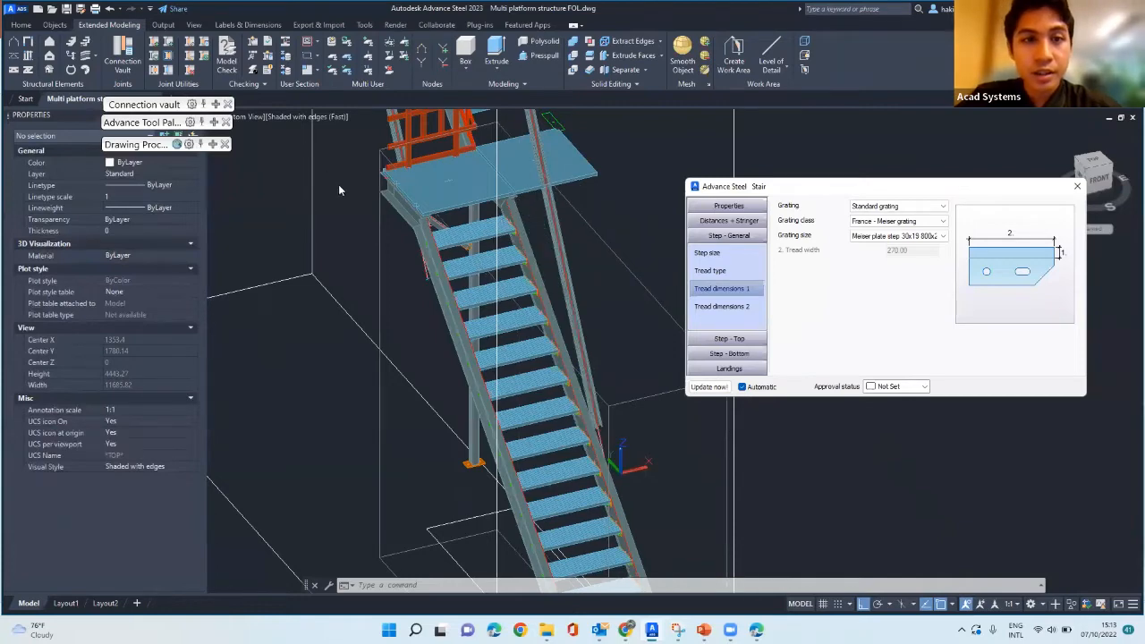
- Examine the stair's upper treads and the stringer ends at the landing edge from several angles
scroll(502, 217, "up", 3)
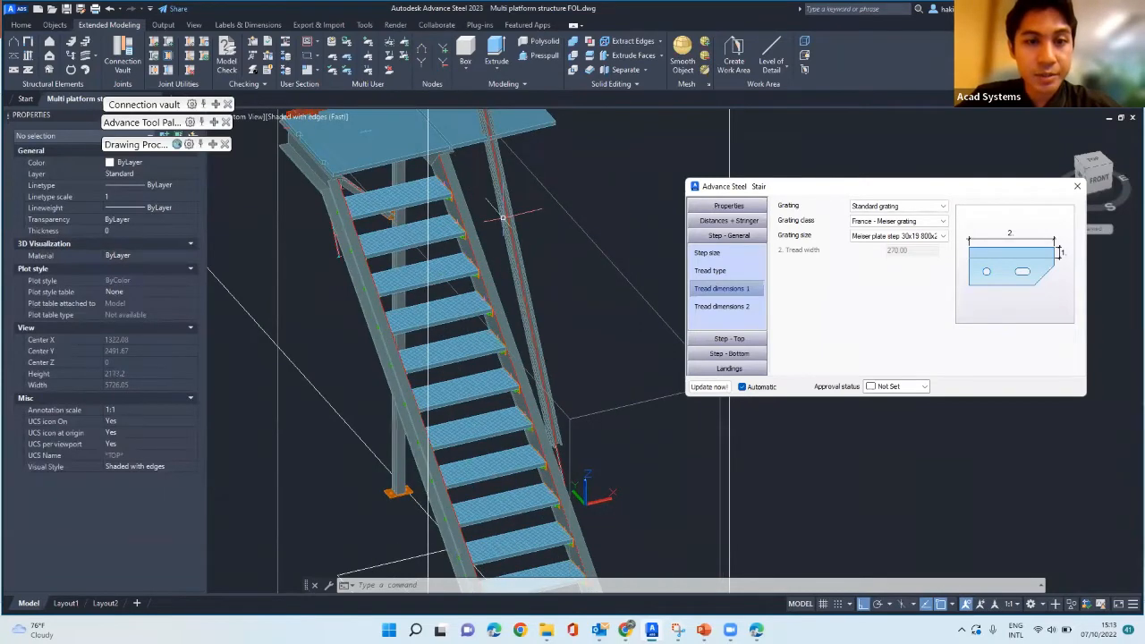
scroll(502, 217, "up", 2)
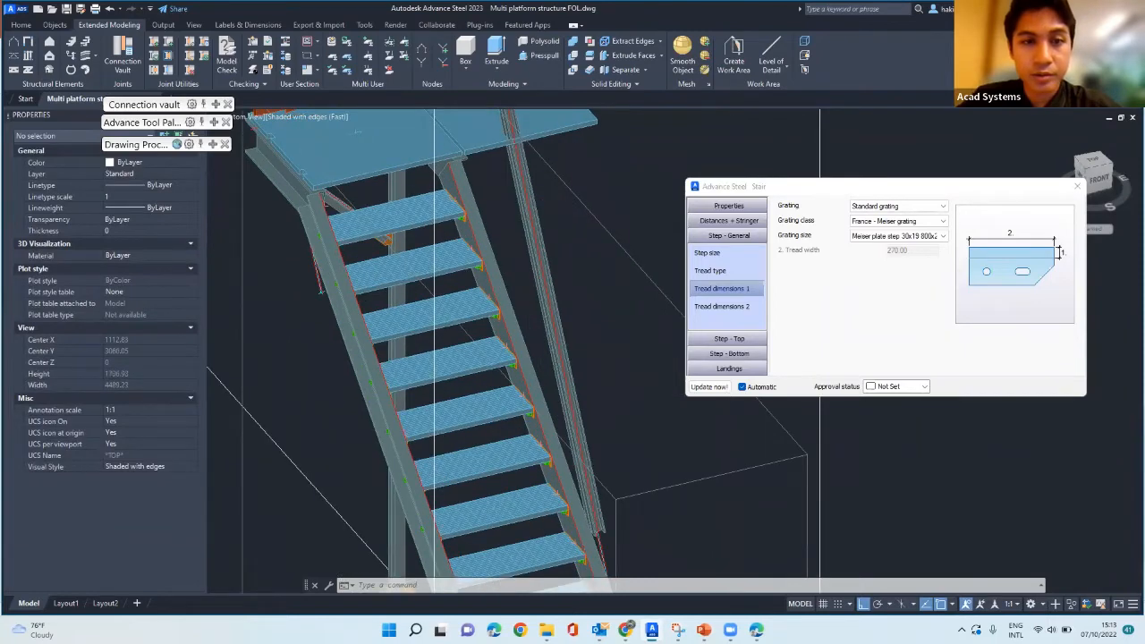
middle_click_drag(502, 218, 550, 268)
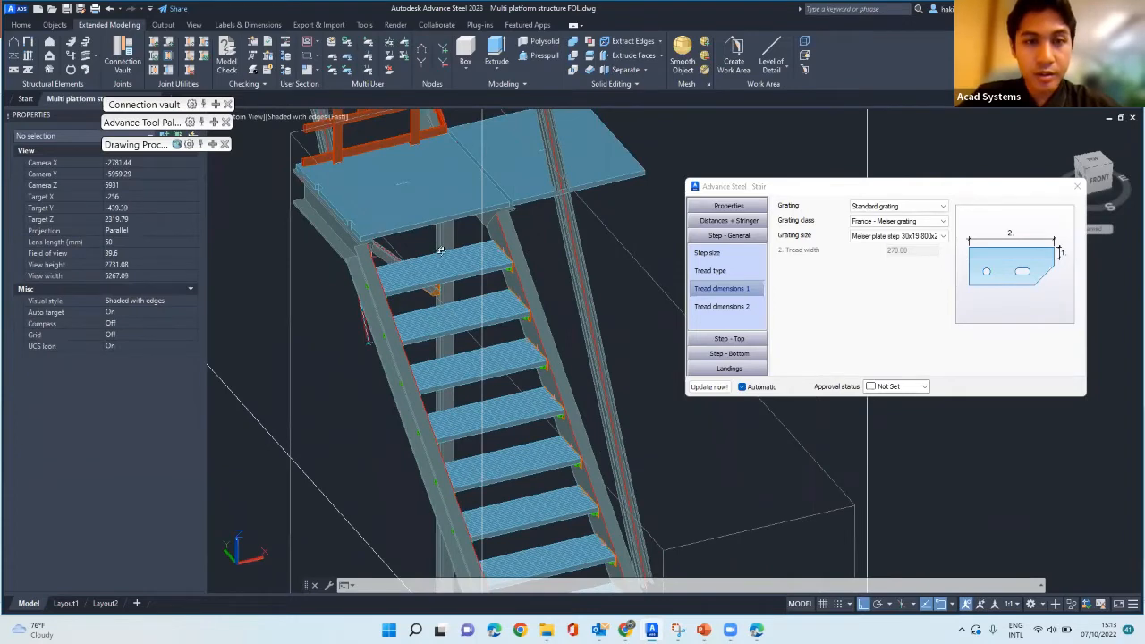
scroll(453, 257, "up", 3)
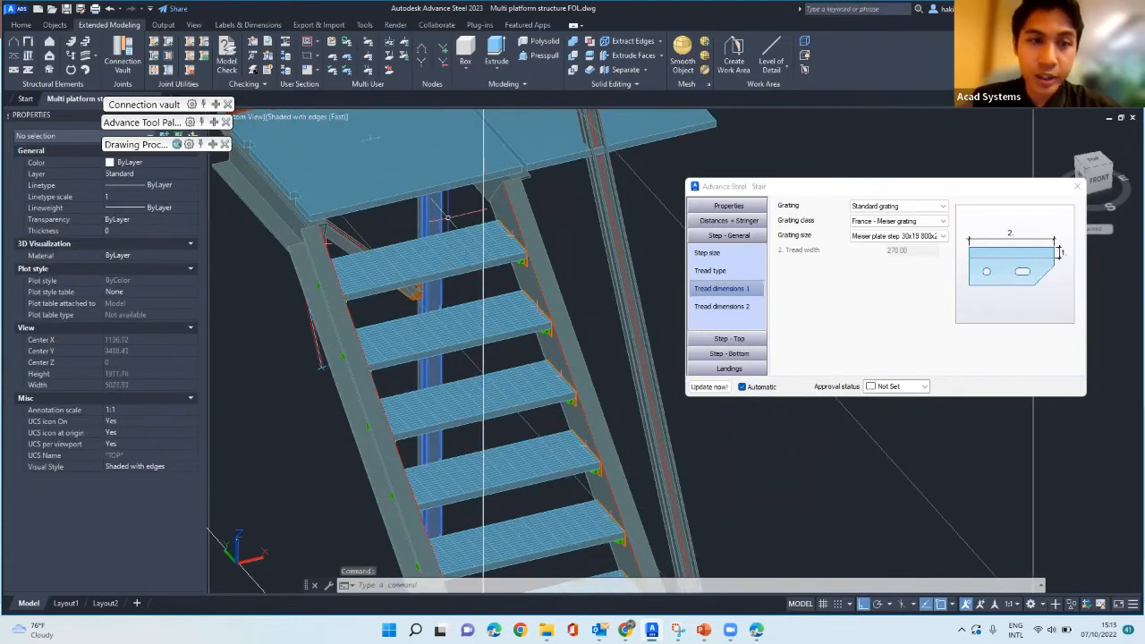
middle_click_drag(447, 217, 378, 247, "shift")
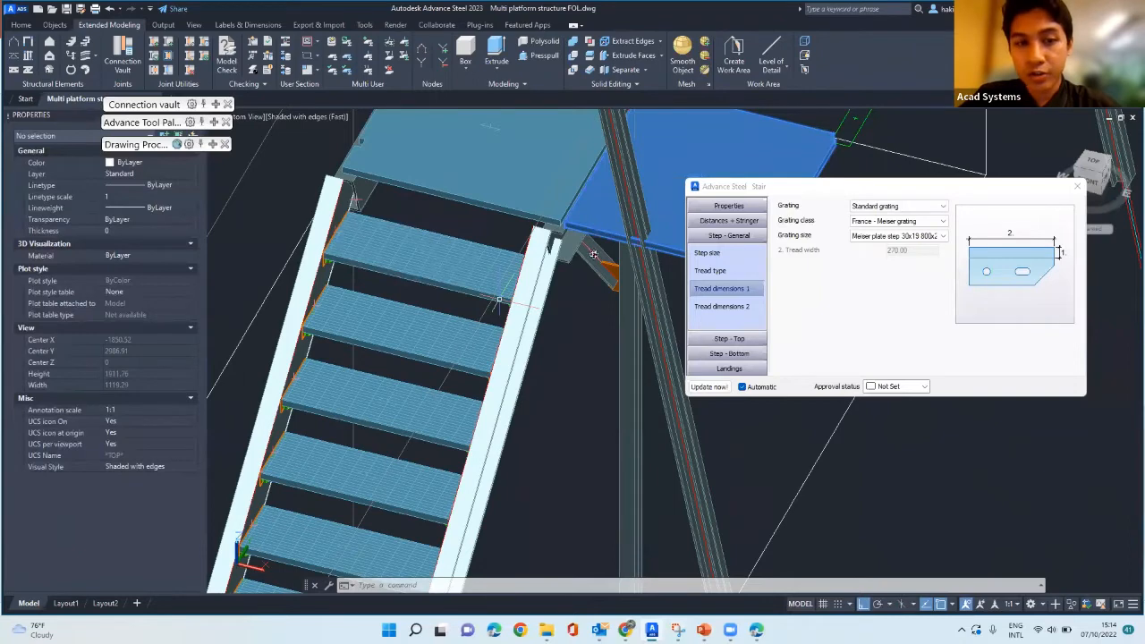
scroll(499, 299, "down", 5)
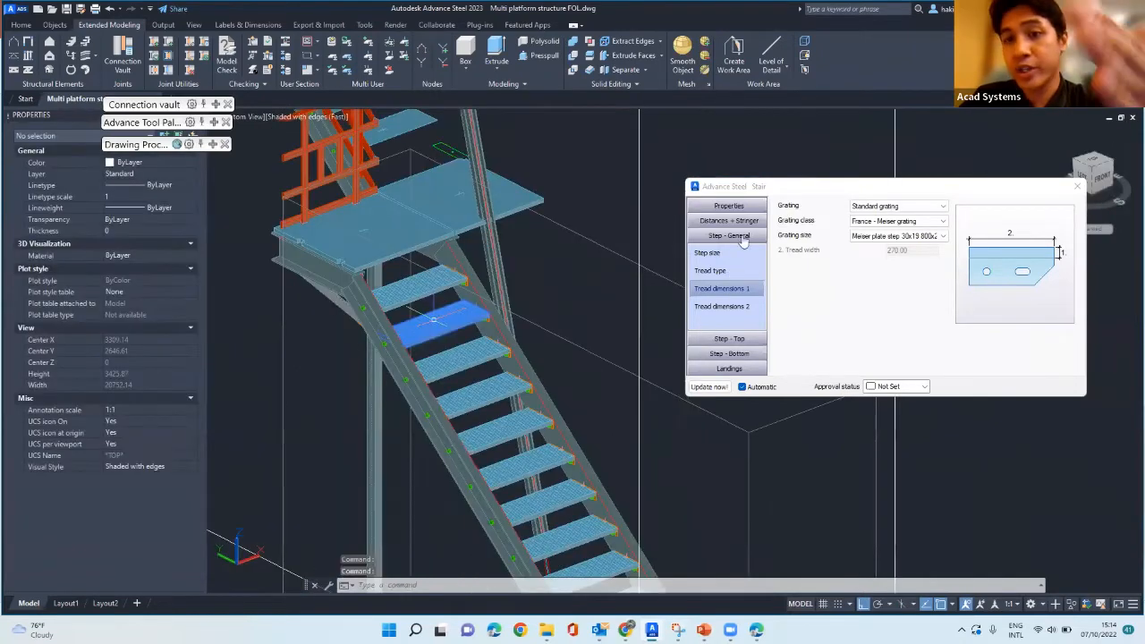
- Review the stair's top step, bottom step, landing and distance settings, and close its properties
left_click(735, 338)
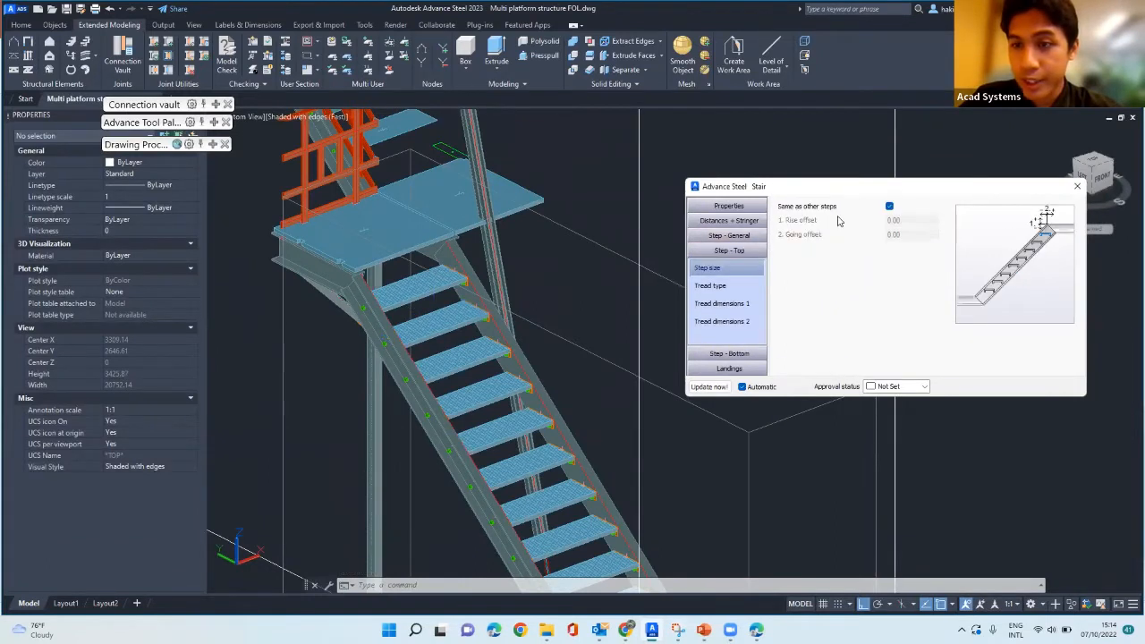
left_click(749, 354)
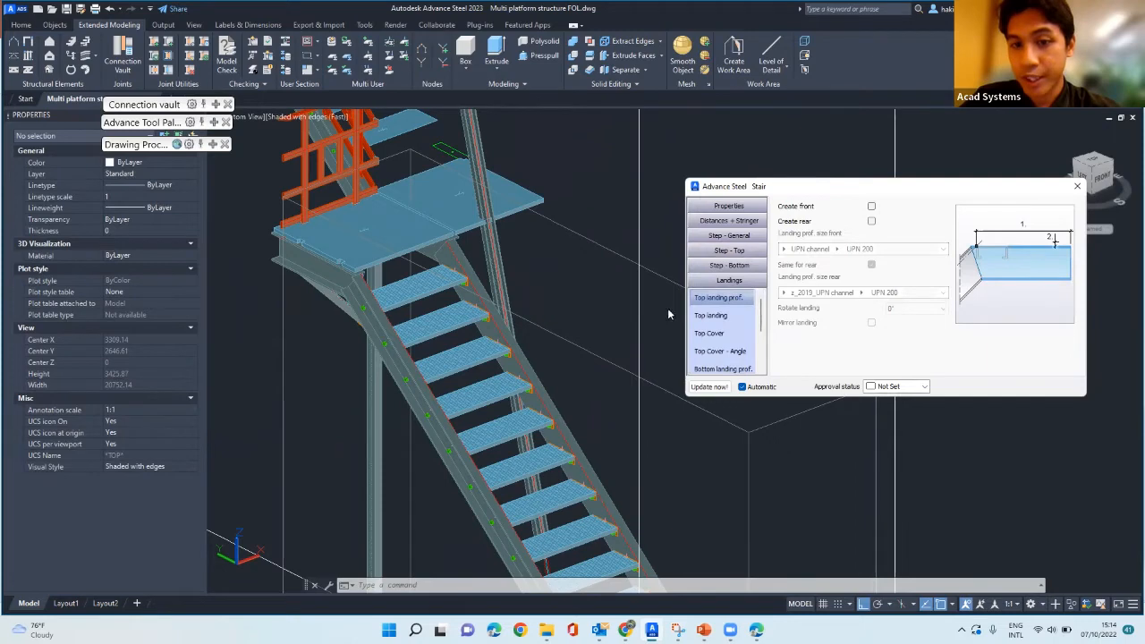
left_click(735, 207)
left_click(739, 310)
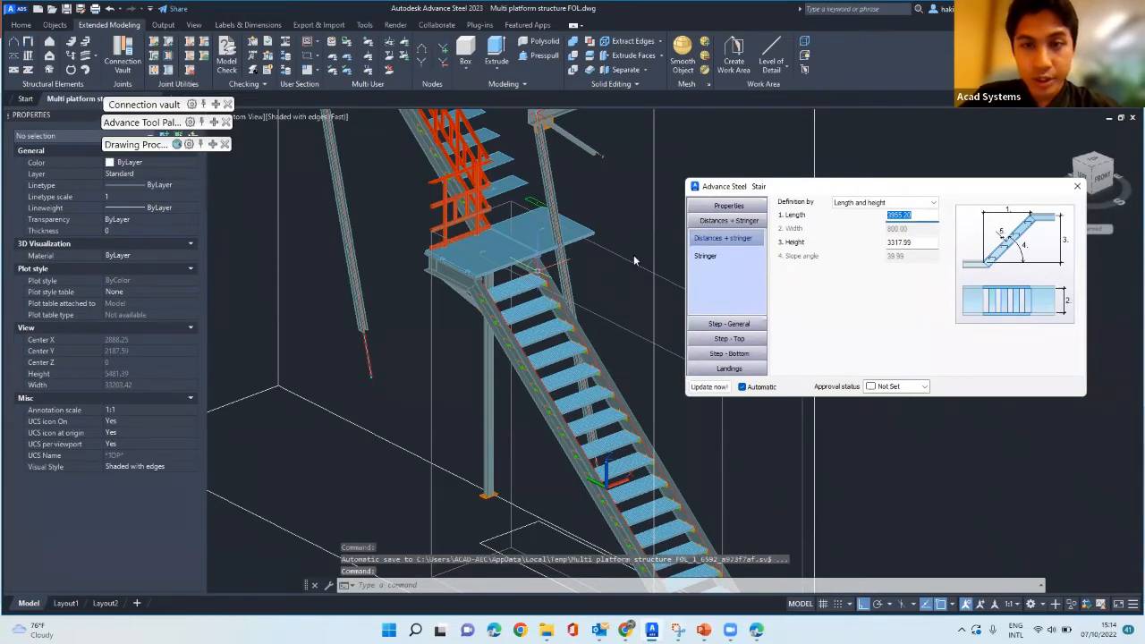
key("Escape")
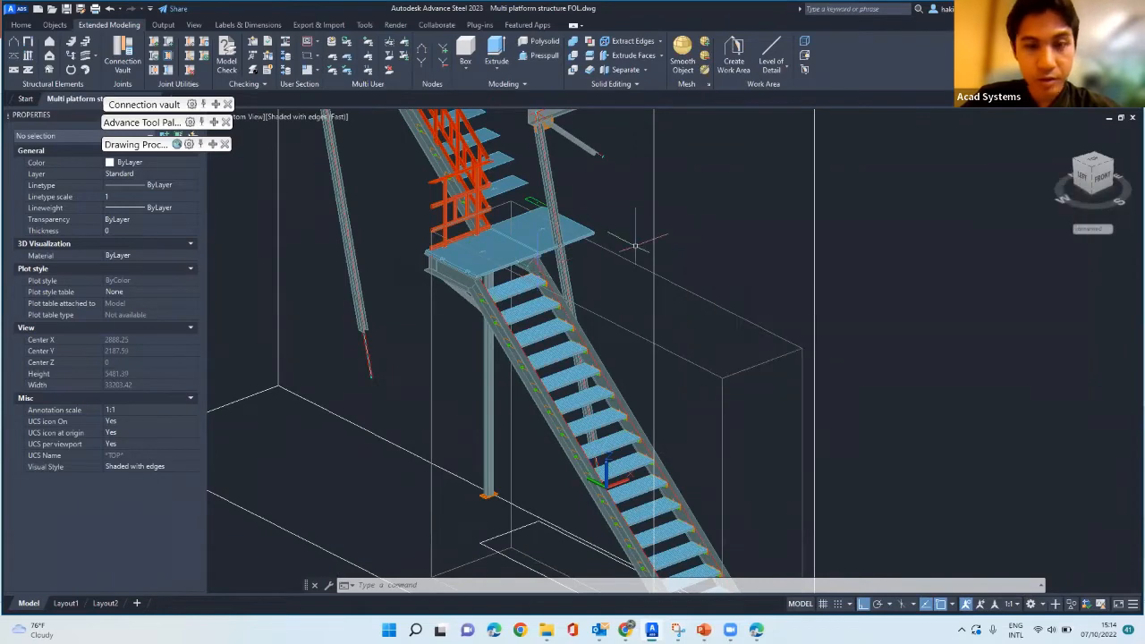
- Reopen the stair's joint properties through one of its stringers and close them again
scroll(634, 246, "down", 5)
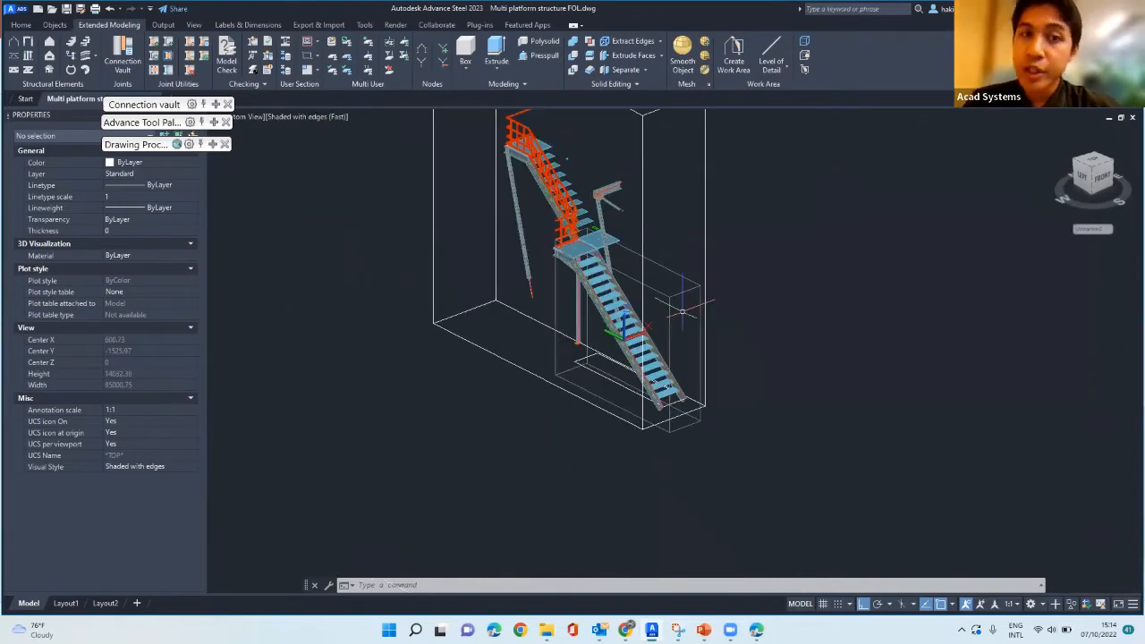
scroll(670, 327, "up", 3)
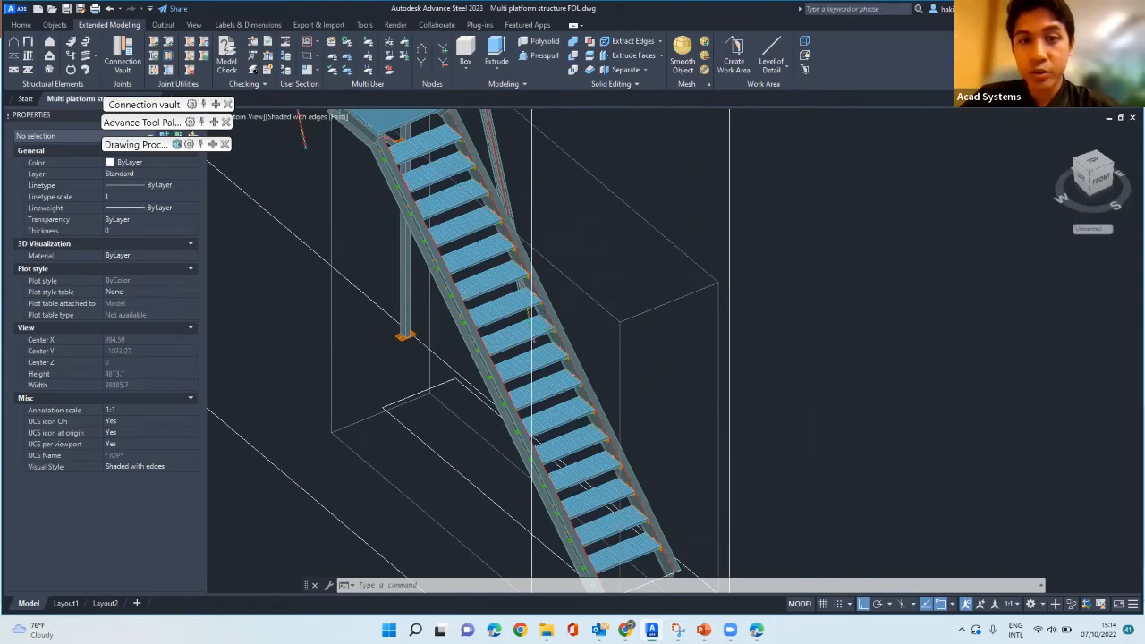
scroll(637, 286, "down", 4)
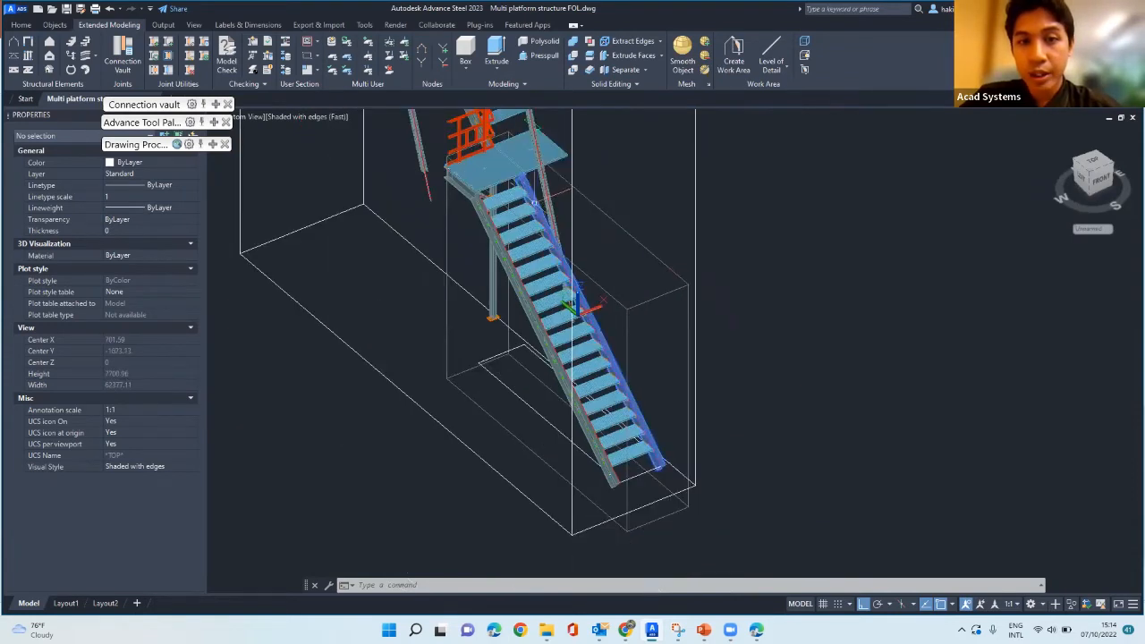
left_click(582, 299)
right_click(535, 207)
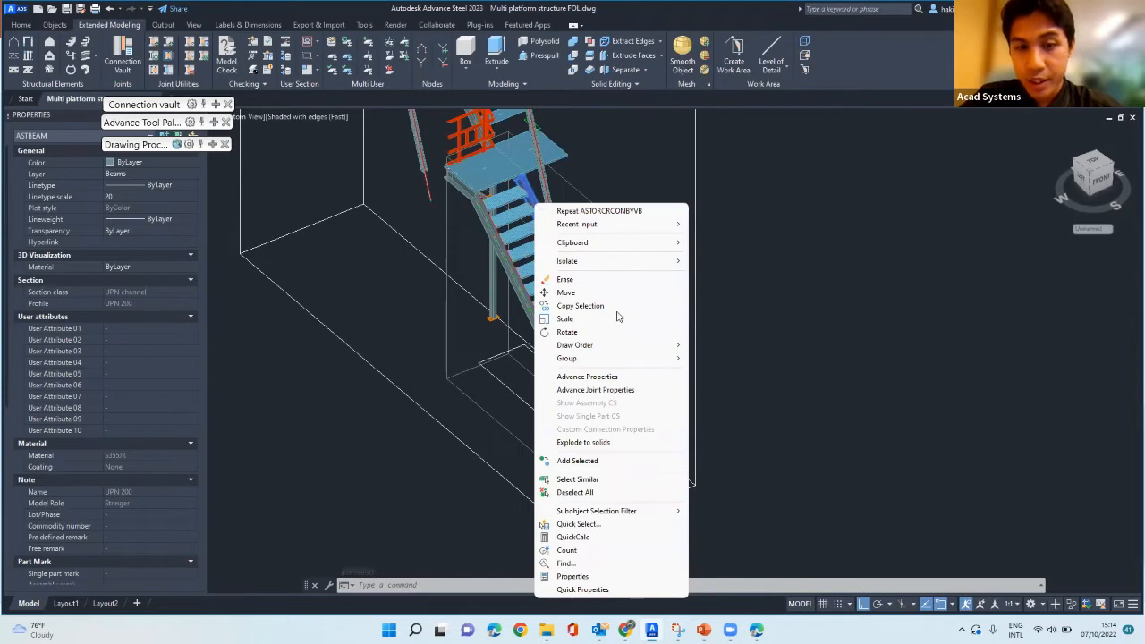
left_click(600, 397)
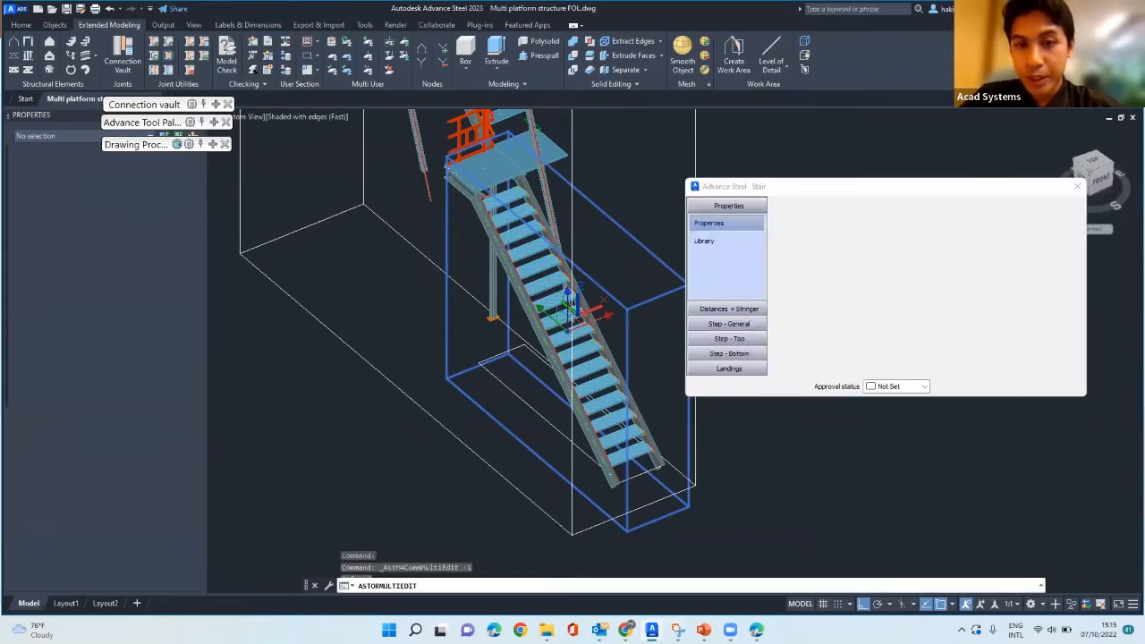
right_click(624, 250)
left_click(677, 214)
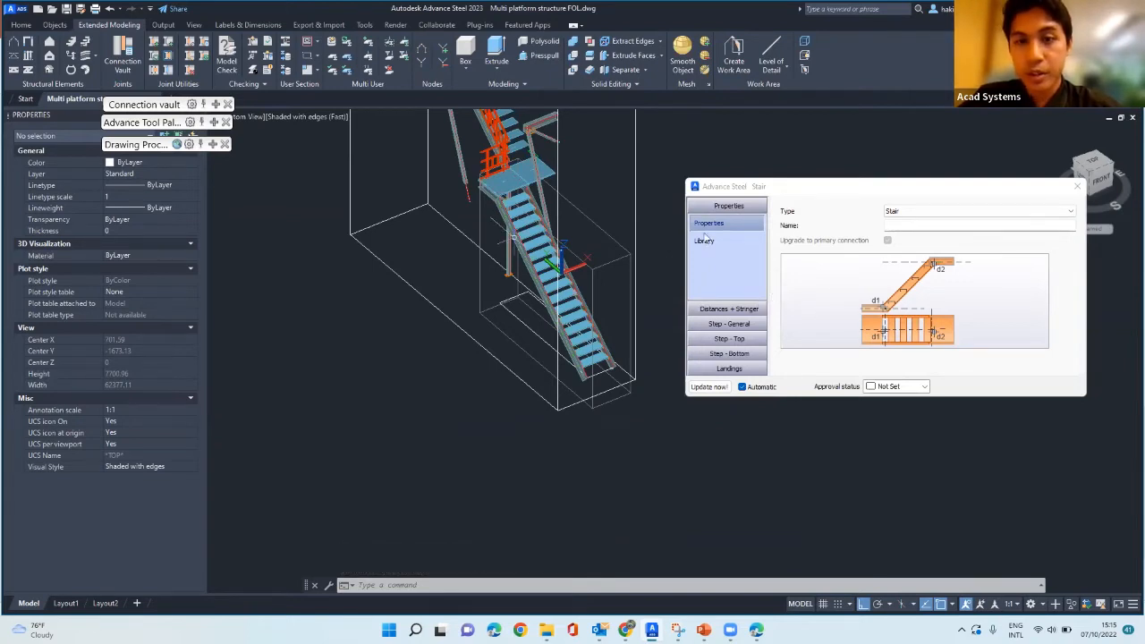
scroll(517, 235, "up", 2)
left_click(1077, 186)
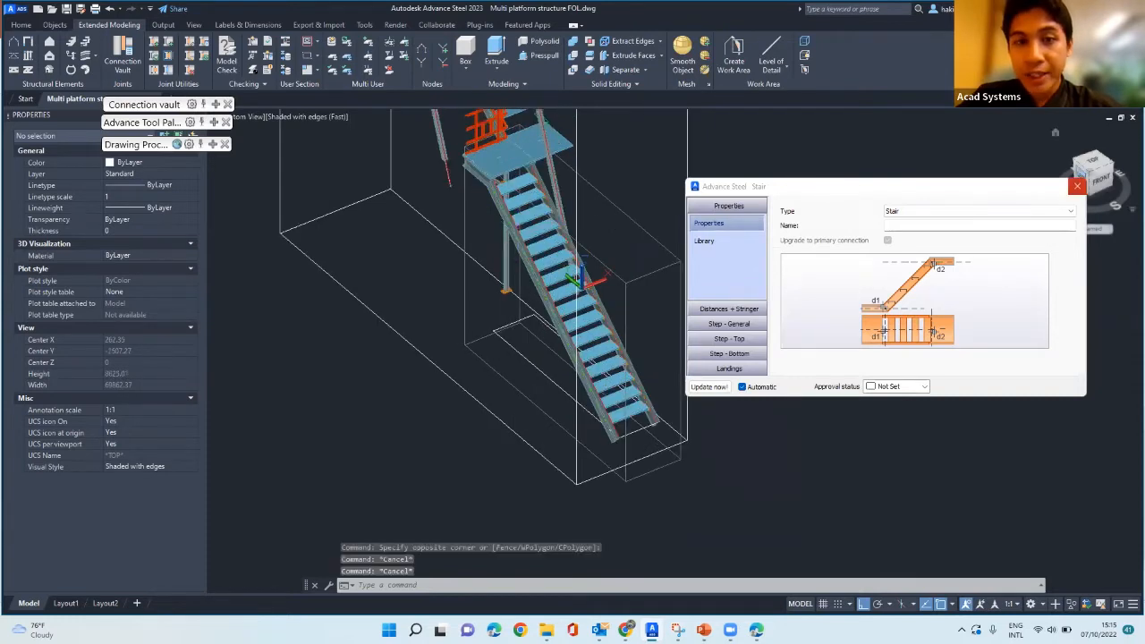
- Select the connection box around the stair, check the commands offered for it, and clear the selection
scroll(577, 183, "up", 3)
left_click(598, 170)
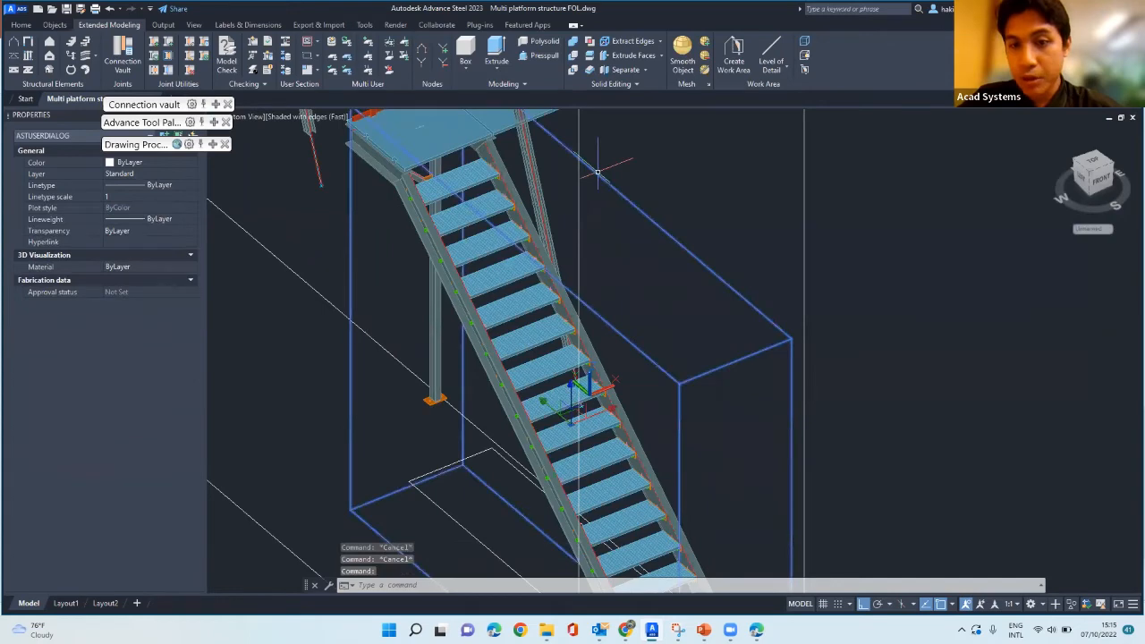
scroll(693, 227, "down", 2)
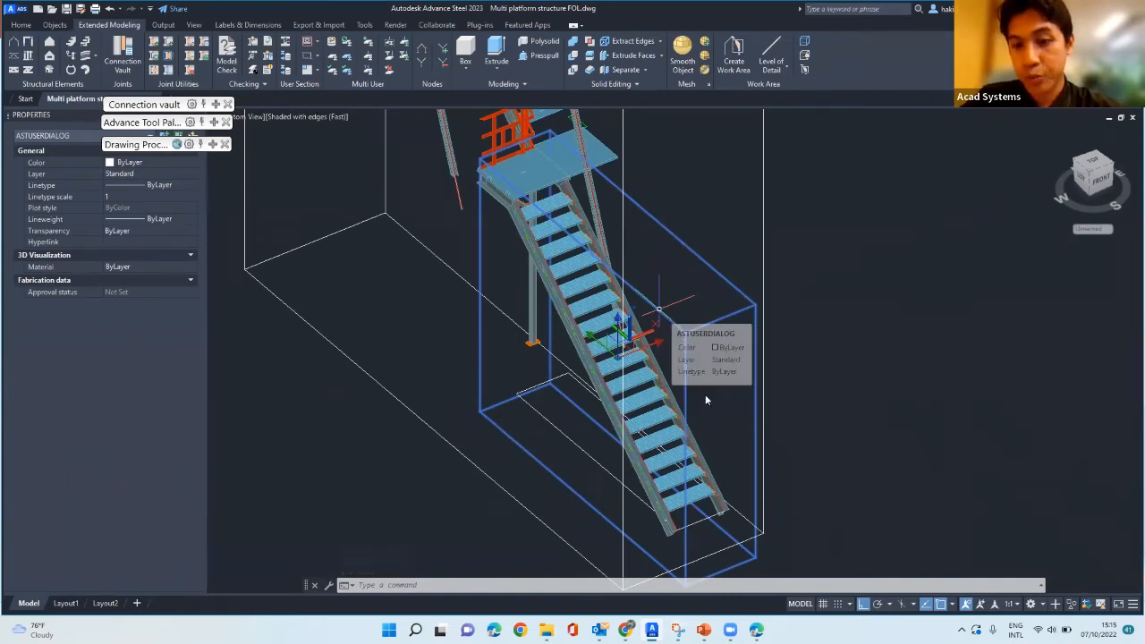
right_click(705, 420)
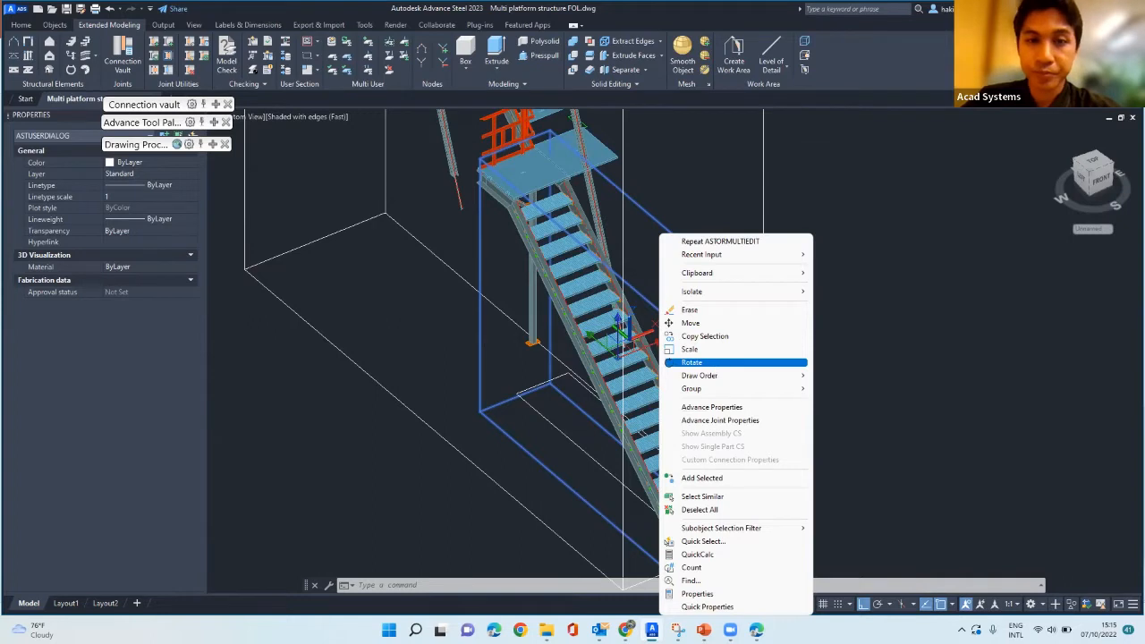
key("Escape")
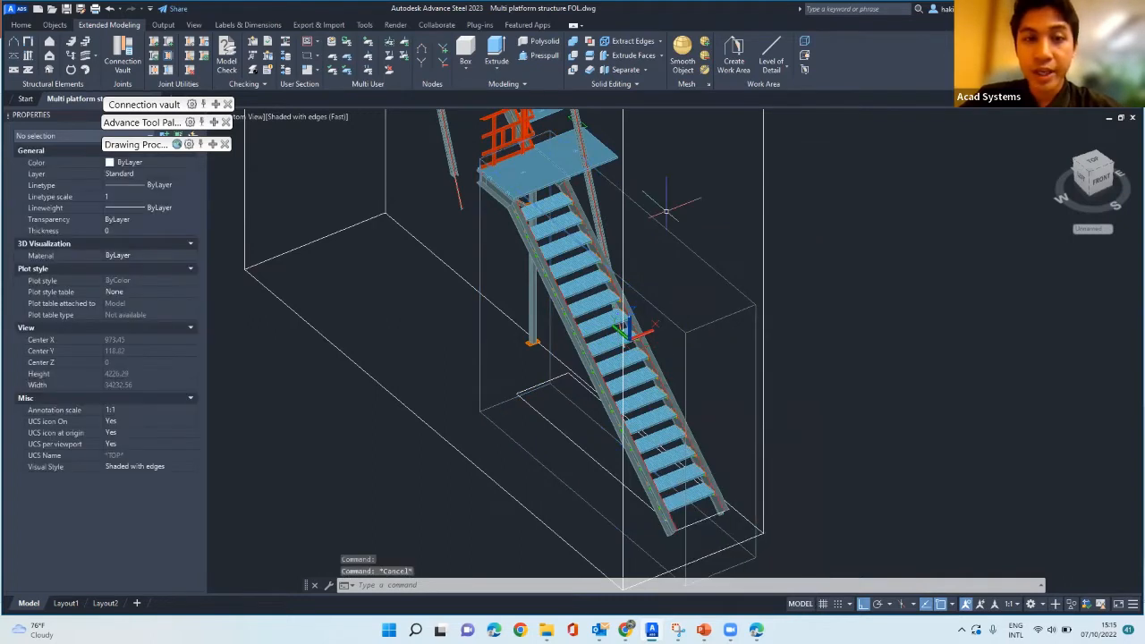
- Inspect how both stringers meet the landing, check the outer UPN 200 stringer's properties, and clear the selection
scroll(554, 182, "up", 5)
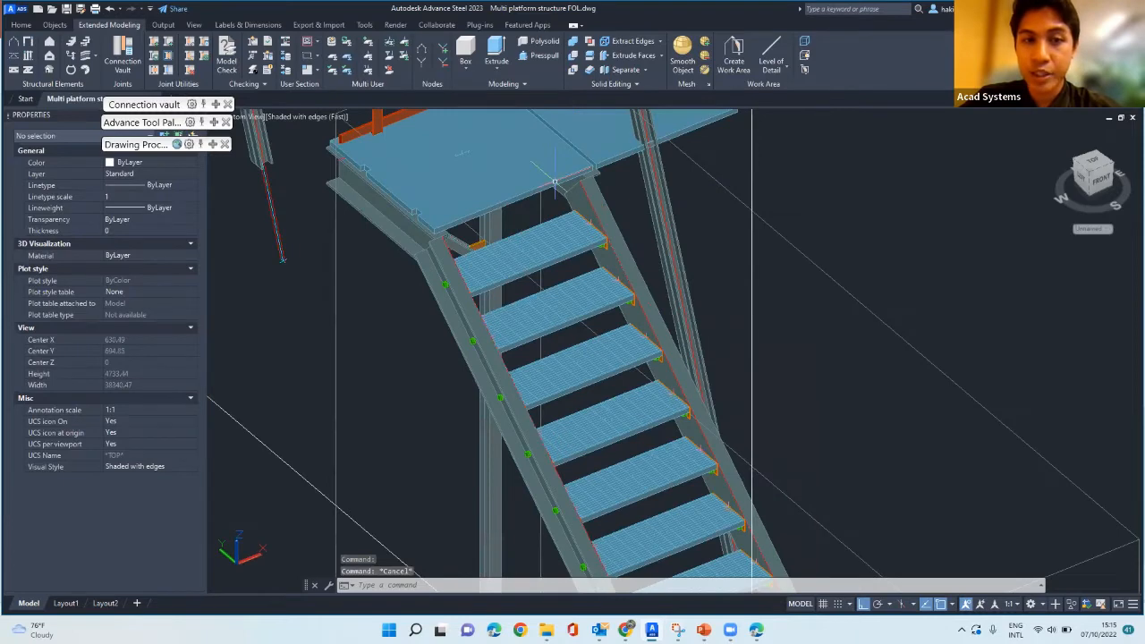
scroll(554, 182, "up", 4)
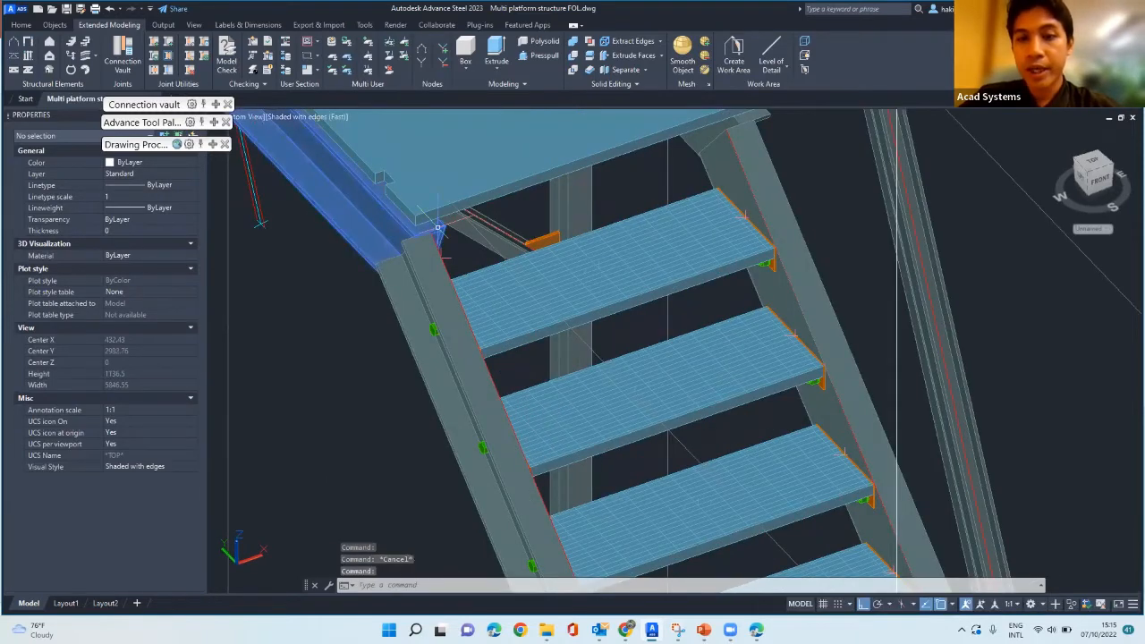
scroll(437, 227, "down", 1)
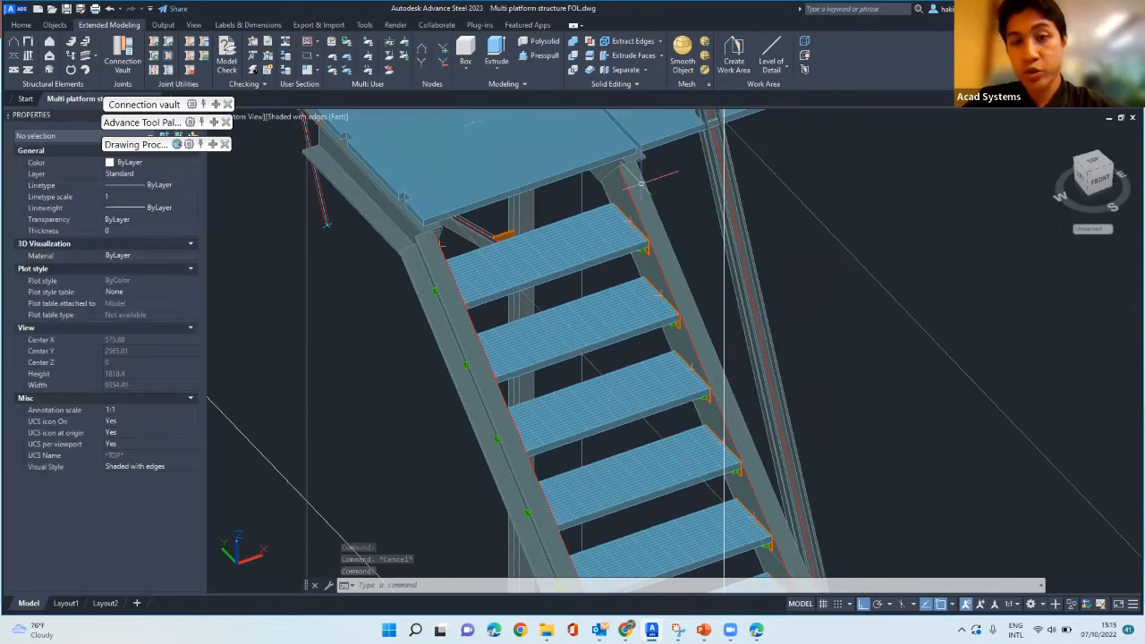
scroll(641, 184, "down", 1)
left_click(637, 179)
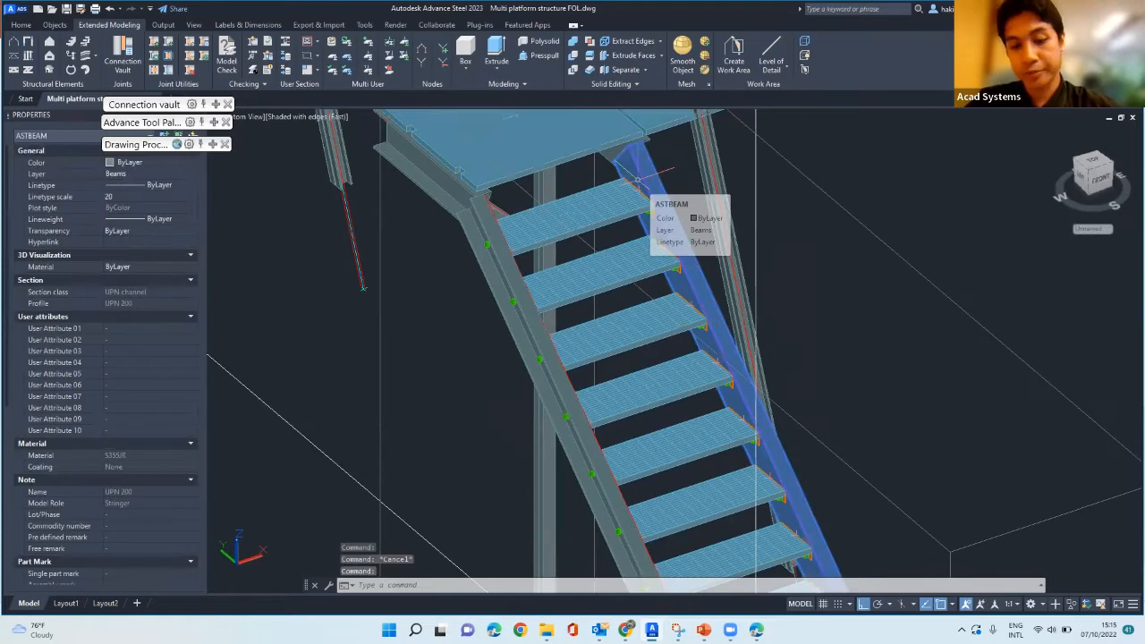
key("Escape")
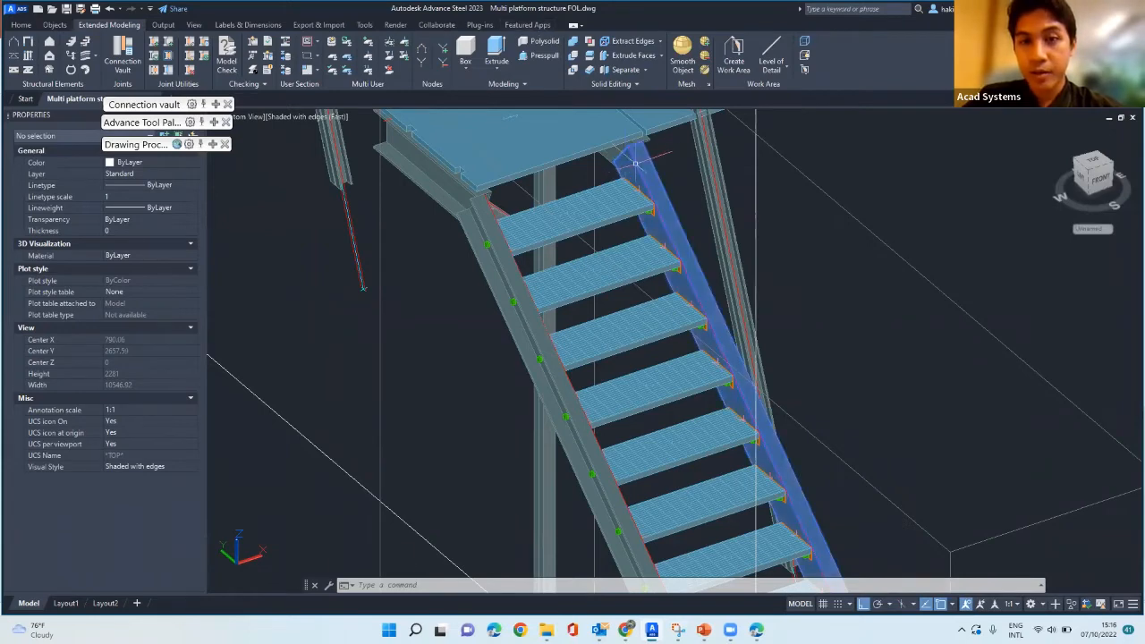
key("Escape")
key("Escape")
key("Escape")
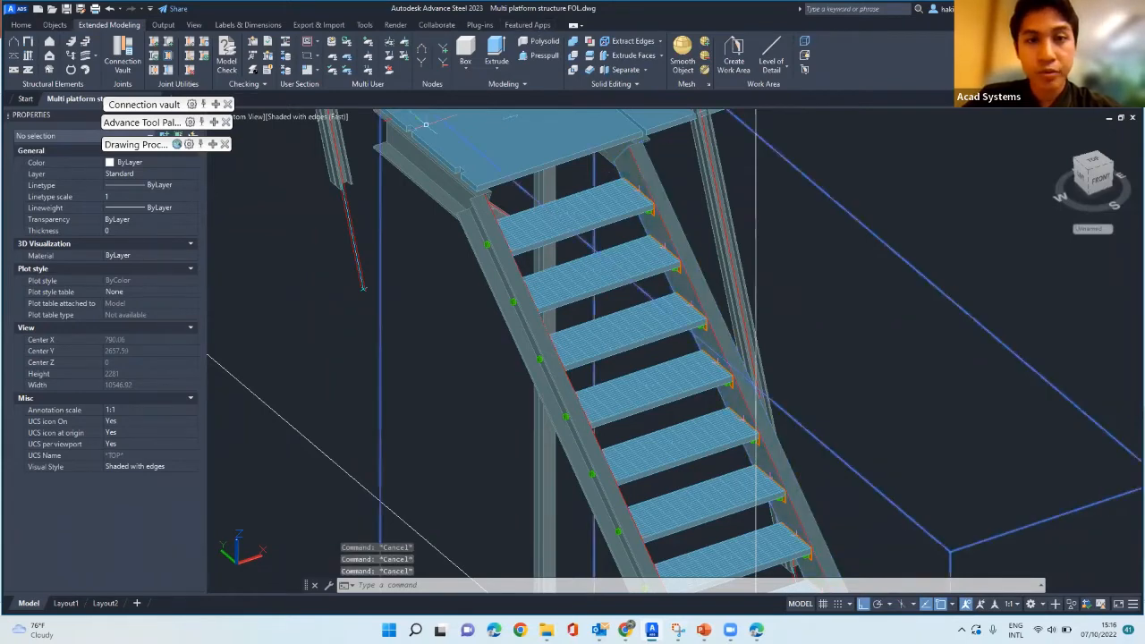
- Switch the model's visual style from shaded to 2D Wireframe
left_click(21, 24)
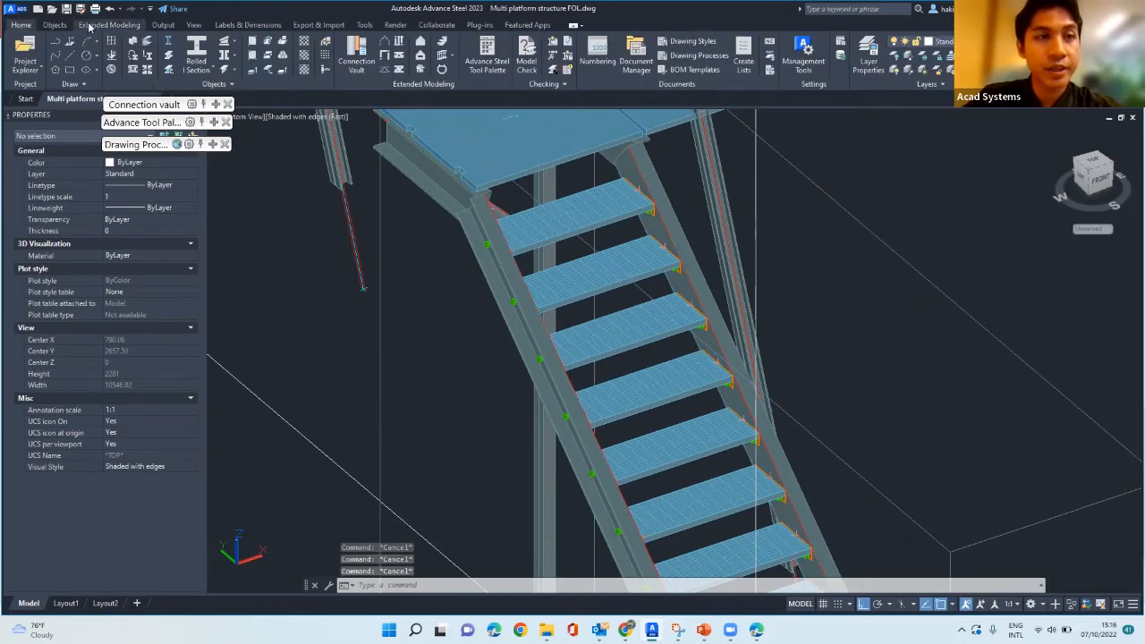
left_click(193, 25)
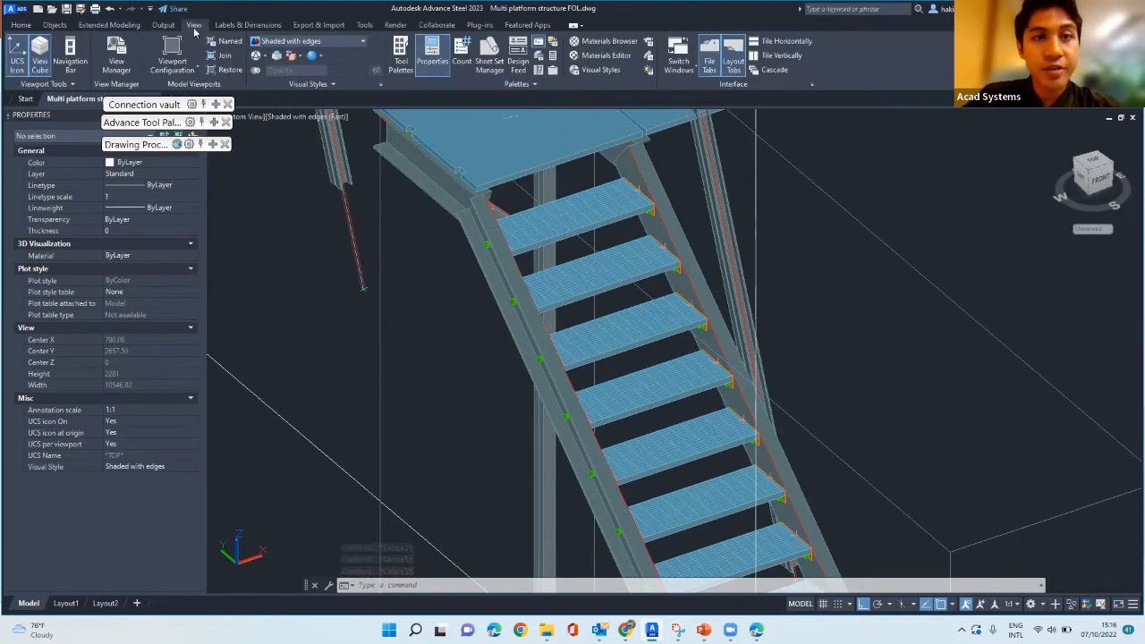
left_click(308, 42)
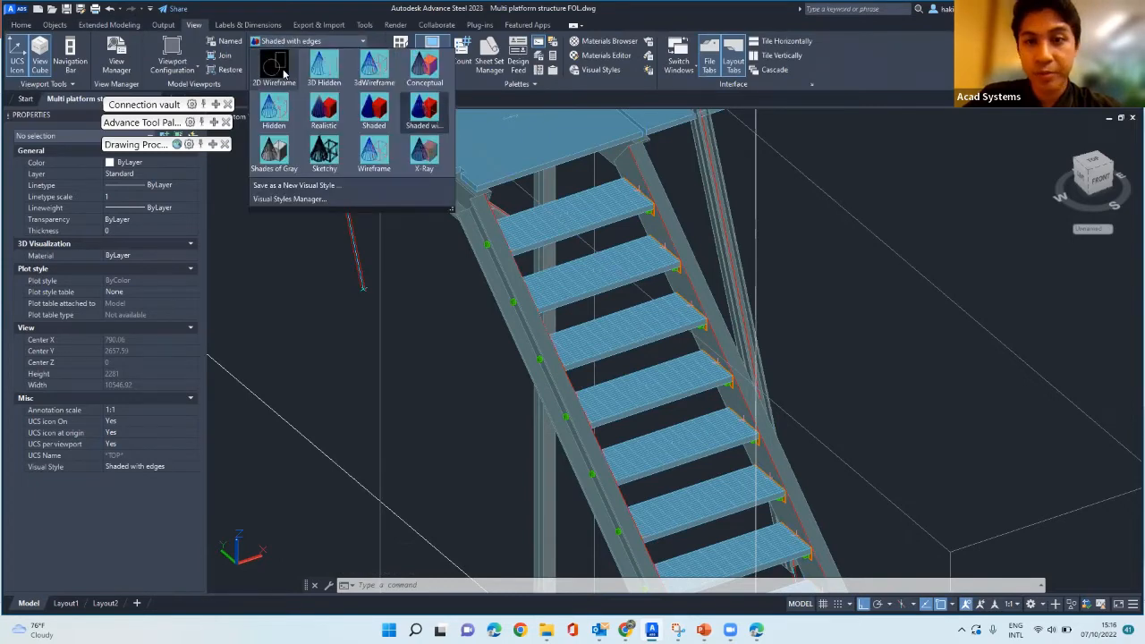
left_click(424, 66)
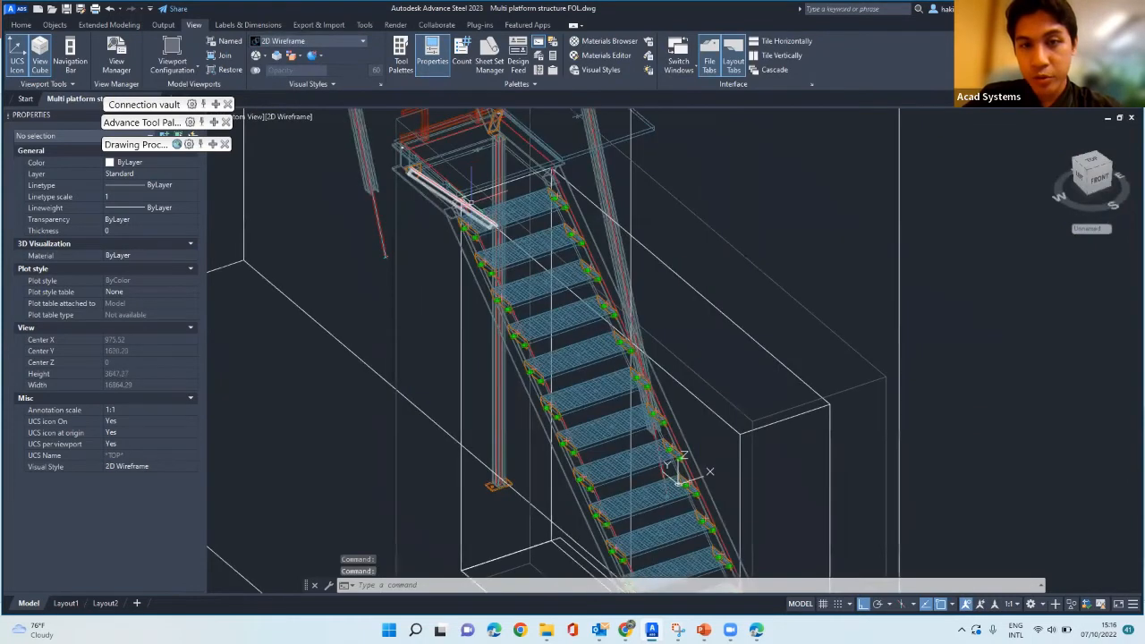
key("Escape")
key("Escape")
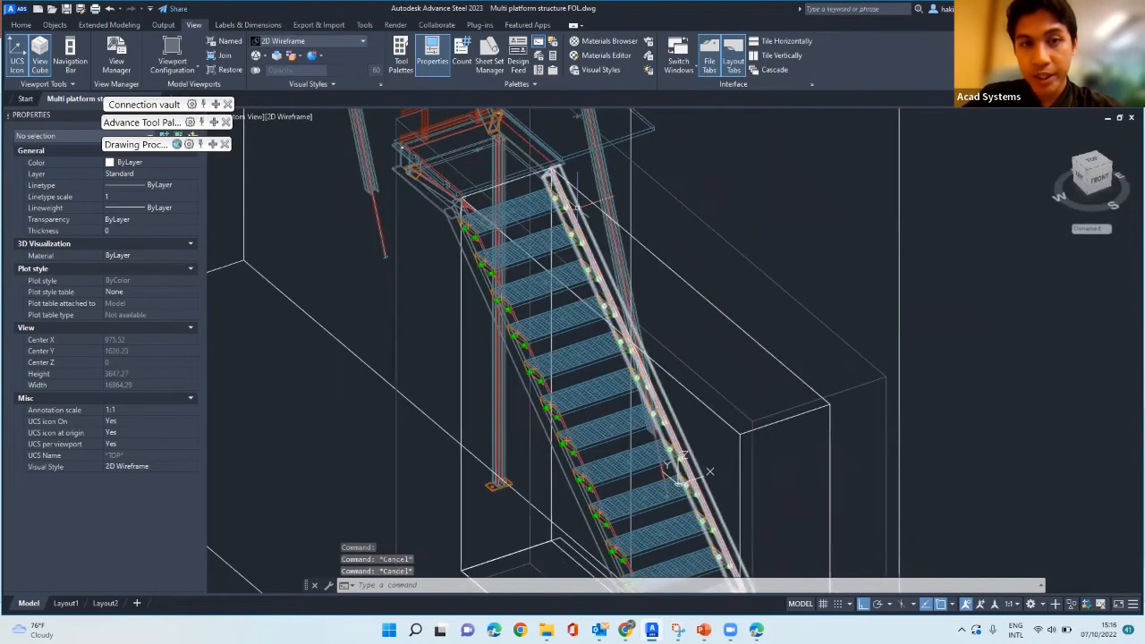
- Select the stair's inner structural box and its larger connection box in turn to examine each, clearing the selection each time
scroll(582, 197, "up", 5)
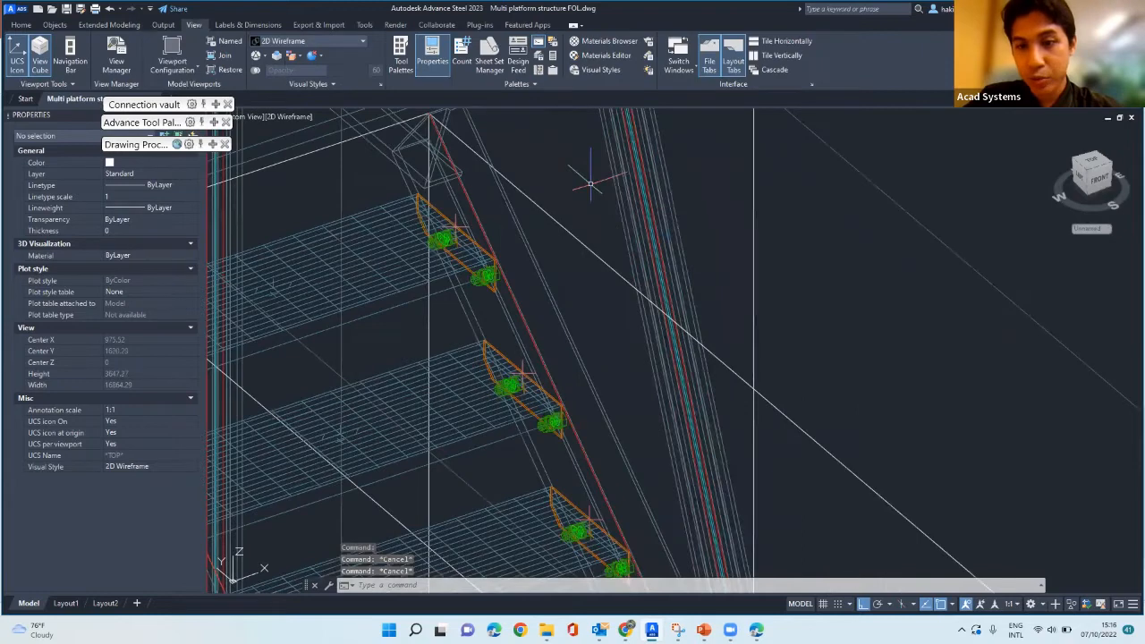
scroll(590, 183, "down", 5)
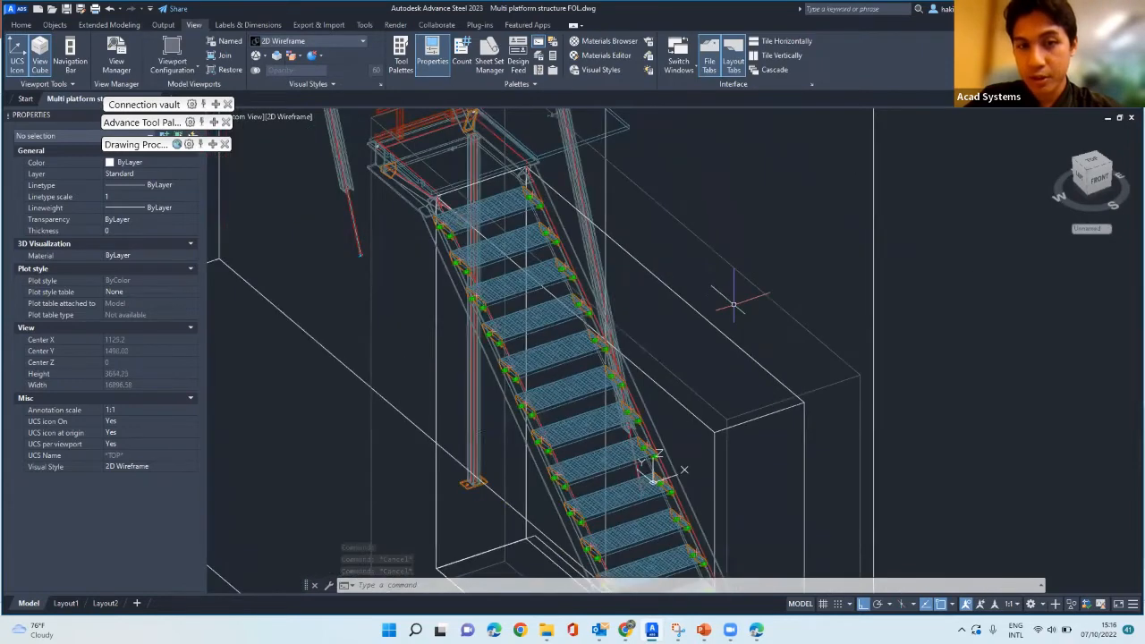
left_click(706, 314)
scroll(706, 314, "down", 3)
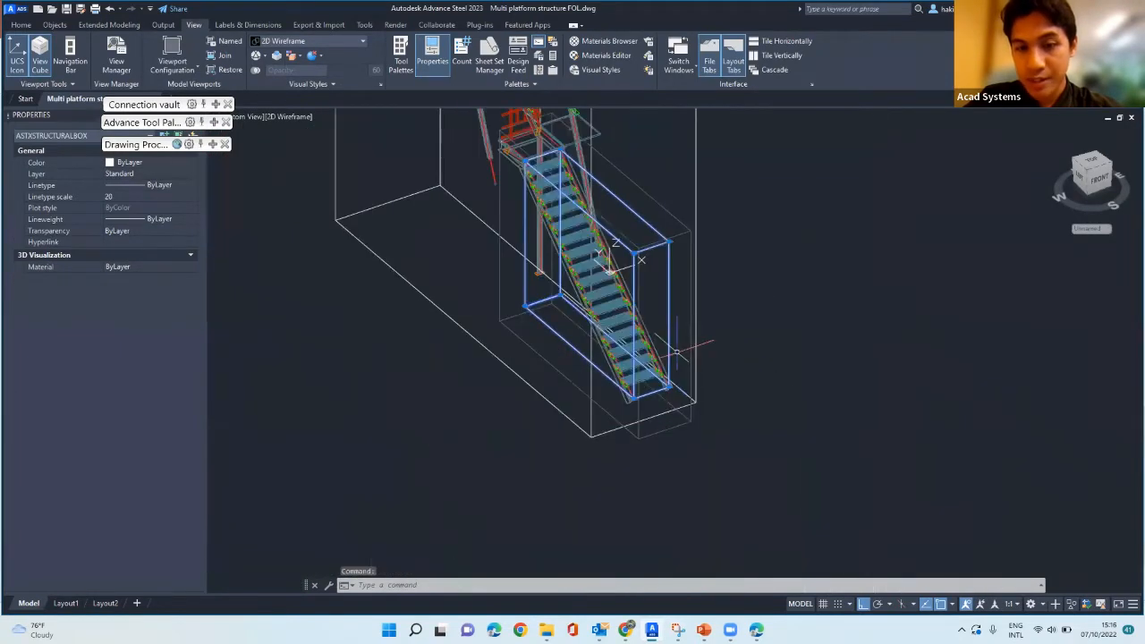
scroll(624, 374, "up", 2)
scroll(624, 374, "up", 1)
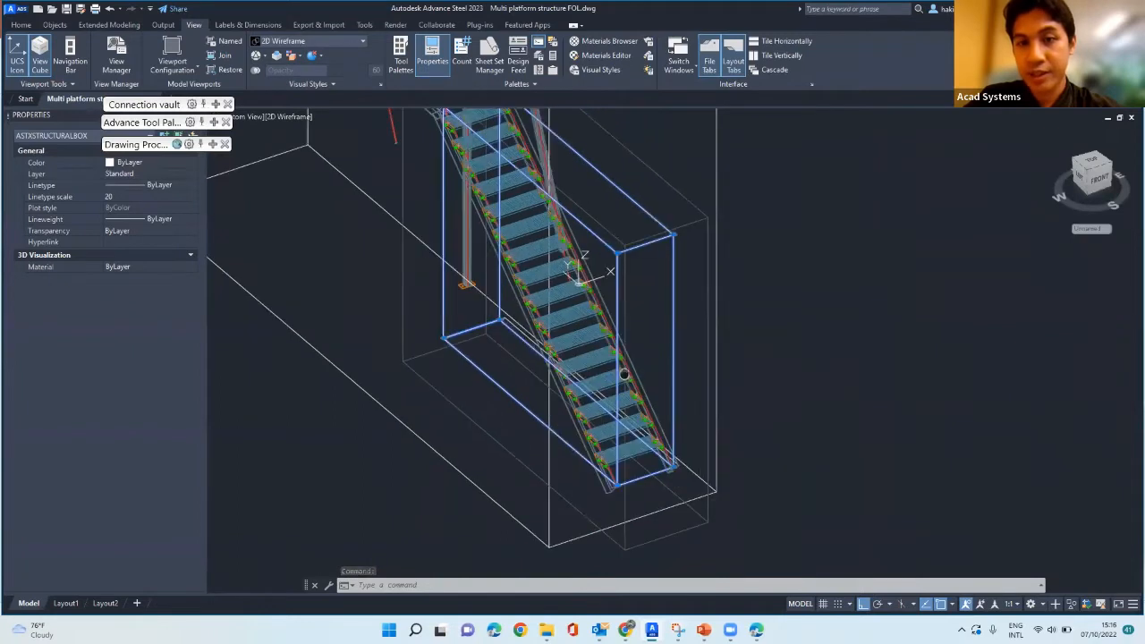
scroll(623, 374, "up", 1)
key("Escape")
key("Escape")
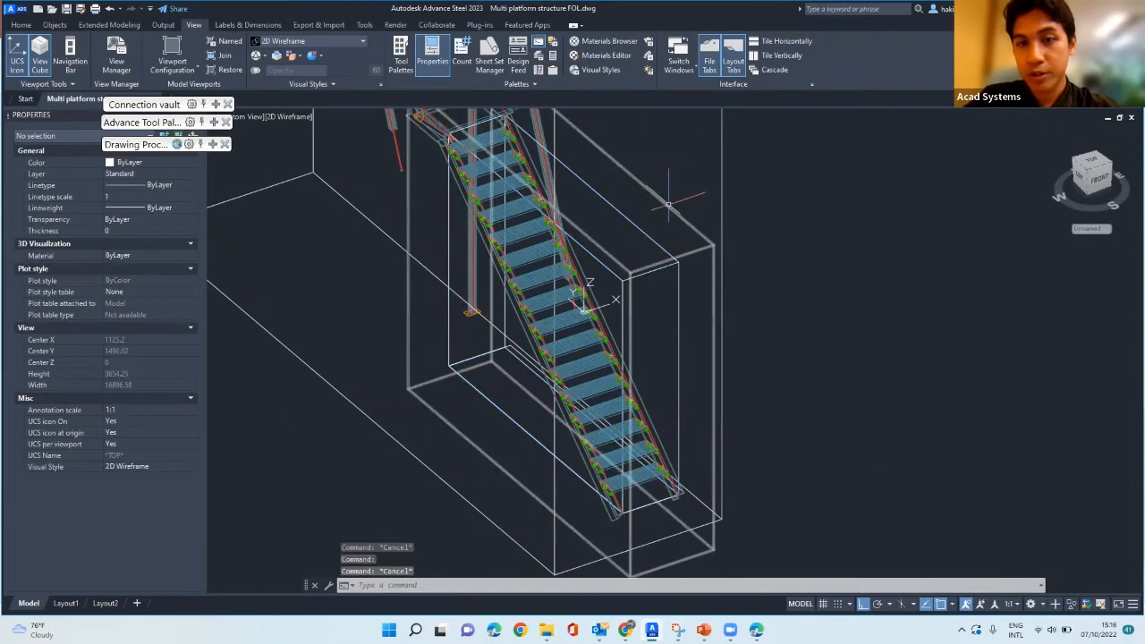
left_click(668, 203)
middle_click_drag(667, 205, 690, 242)
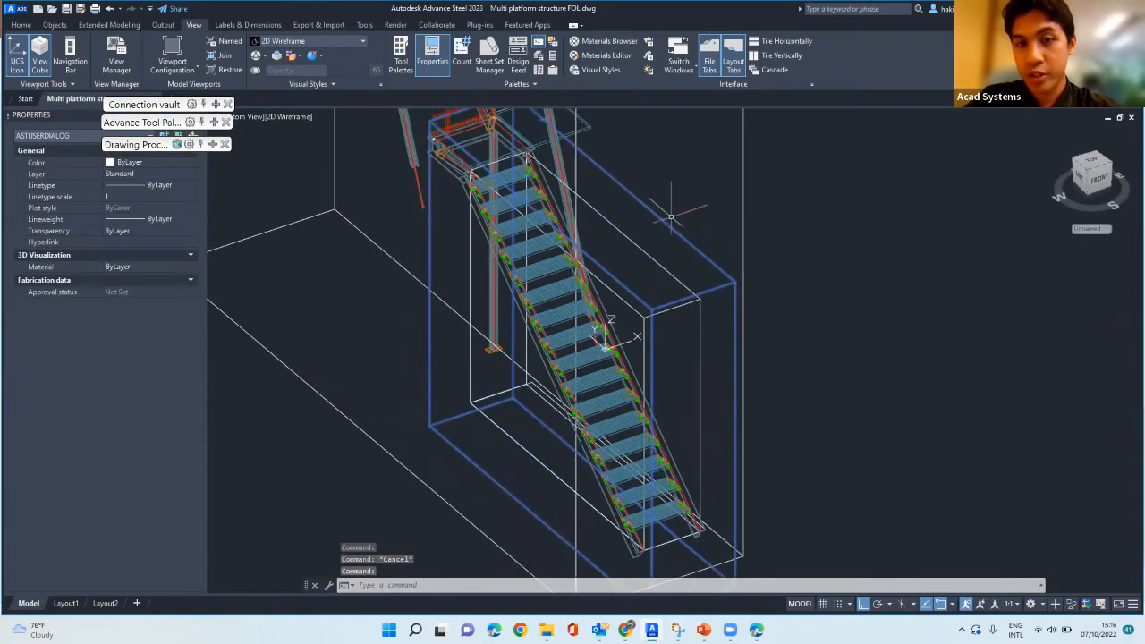
scroll(541, 138, "up", 2)
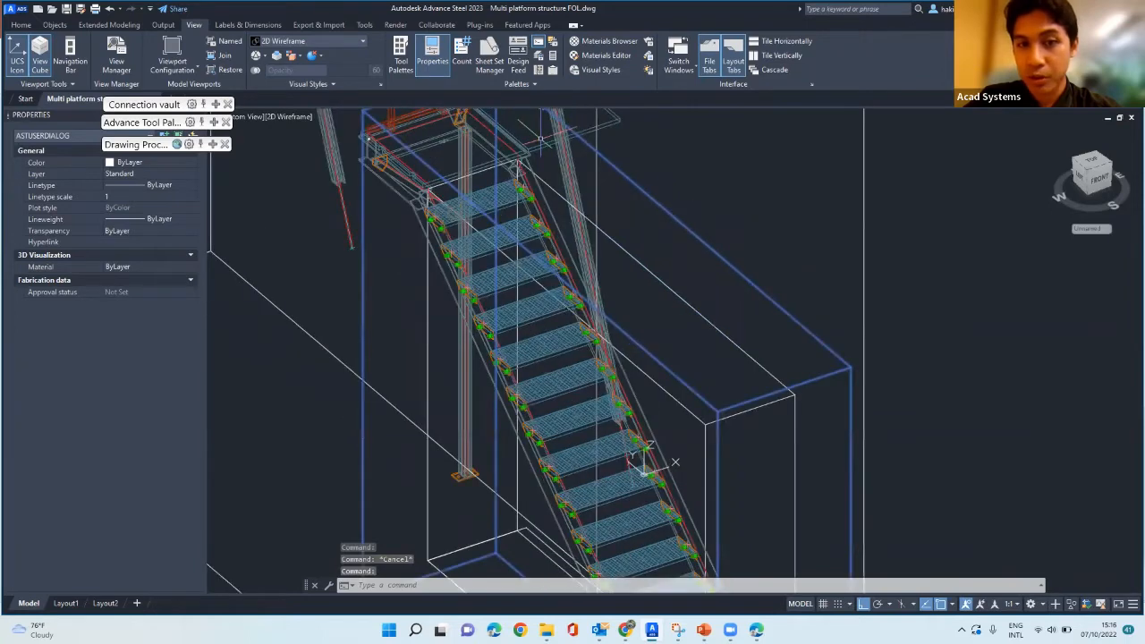
scroll(537, 161, "up", 2)
key("Escape")
- Move the stair's structural box from the outer stringer's top corner to the landing's adjacent outer corner
left_click(533, 186)
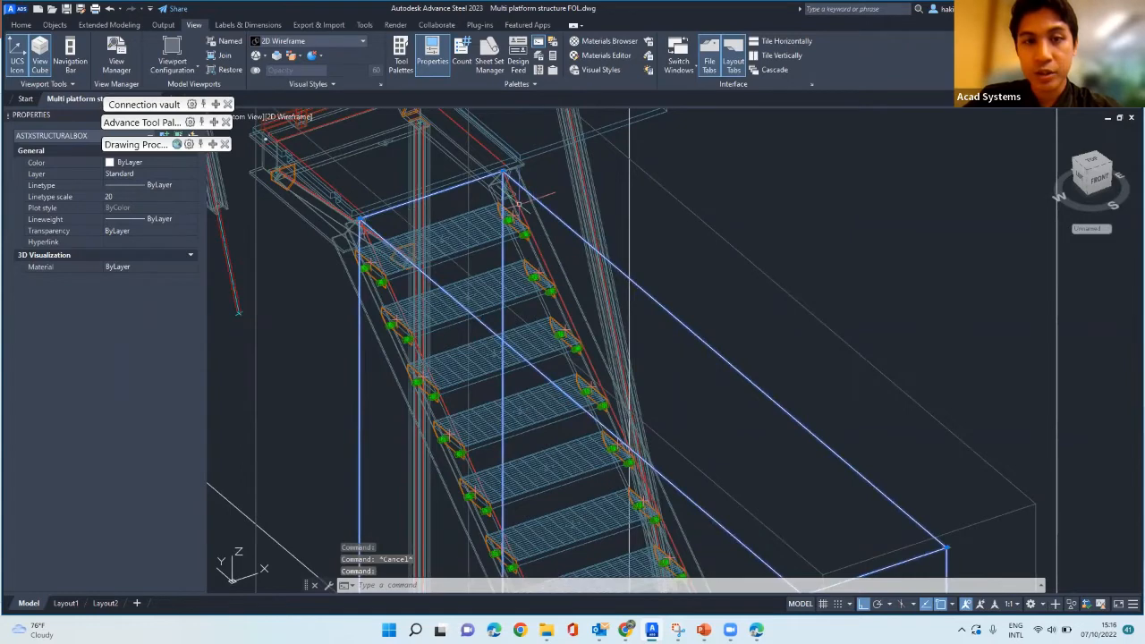
scroll(505, 175, "up", 2)
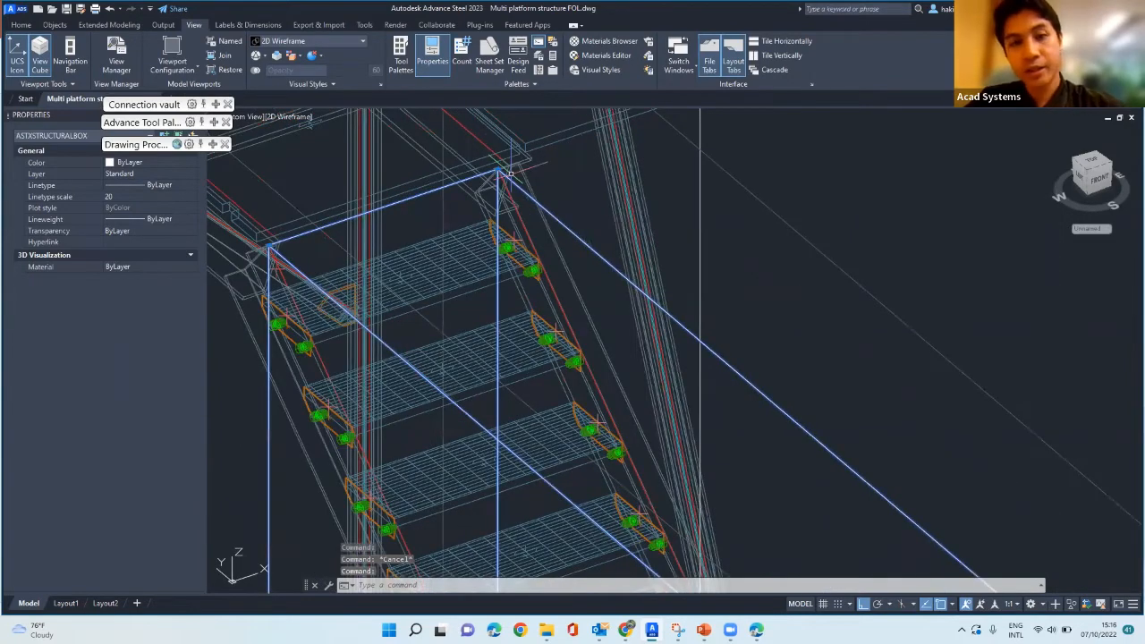
scroll(511, 173, "up", 2)
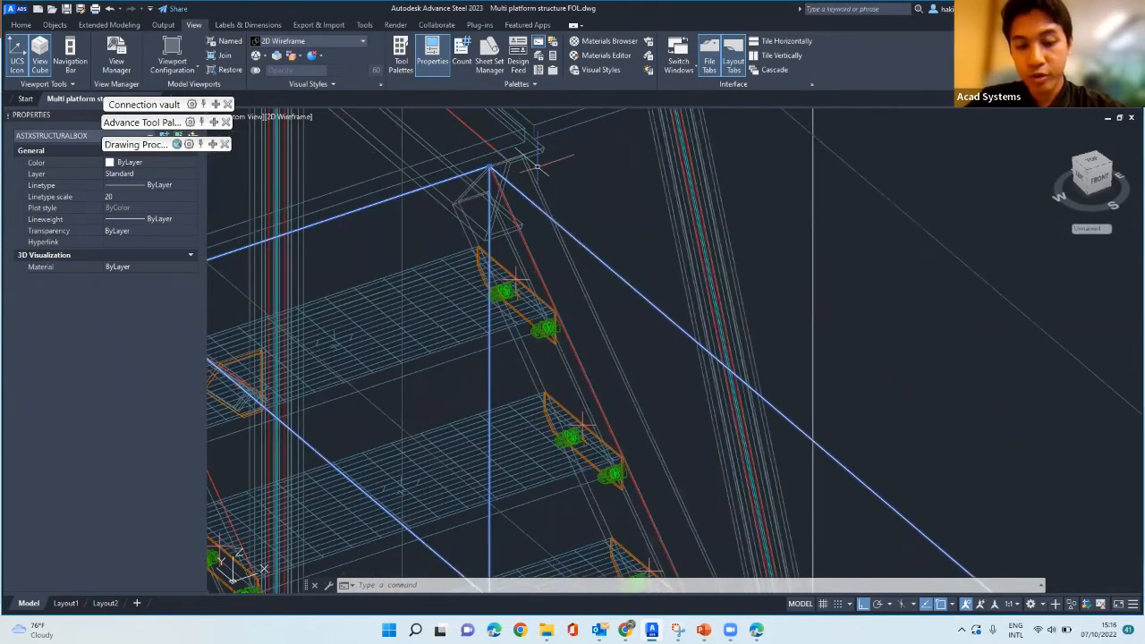
type("M")
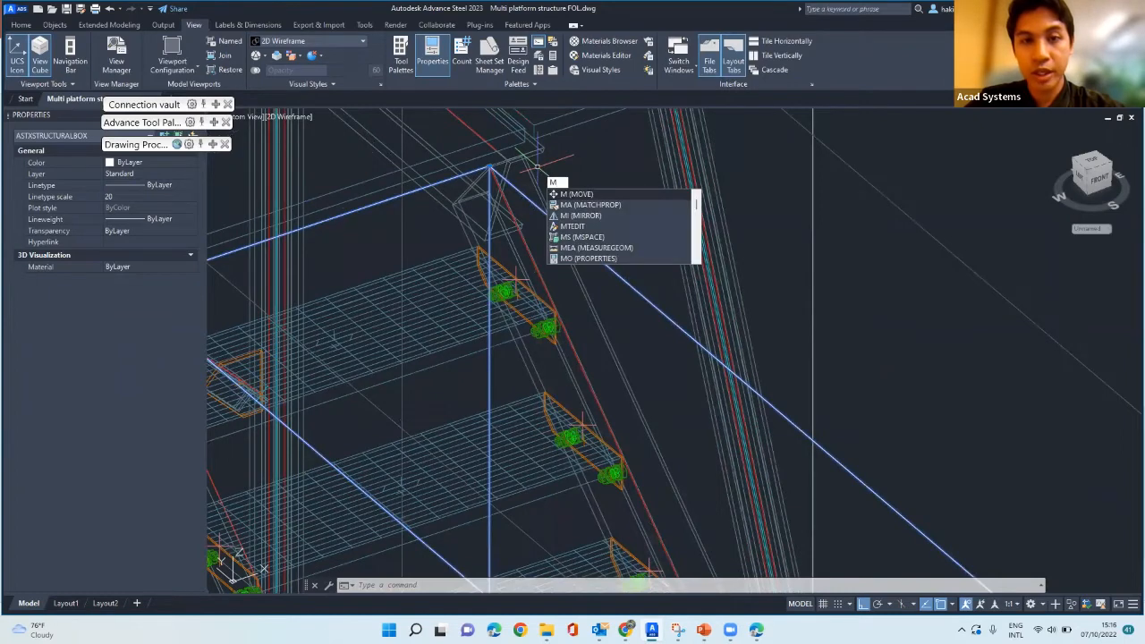
key("Return")
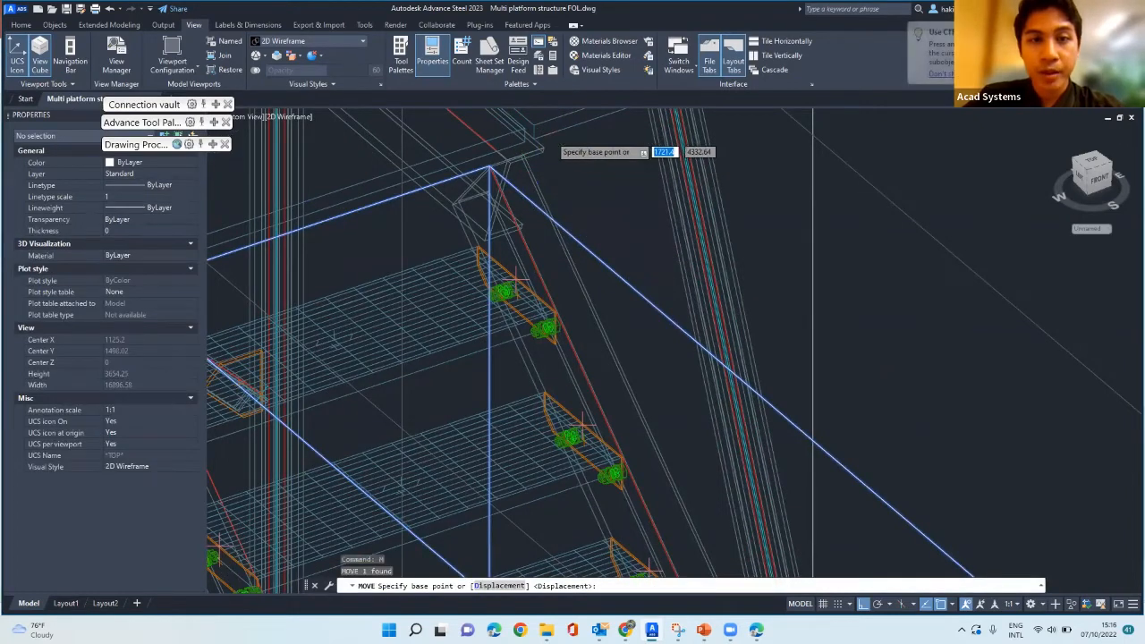
scroll(550, 130, "up", 3)
scroll(490, 161, "up", 2)
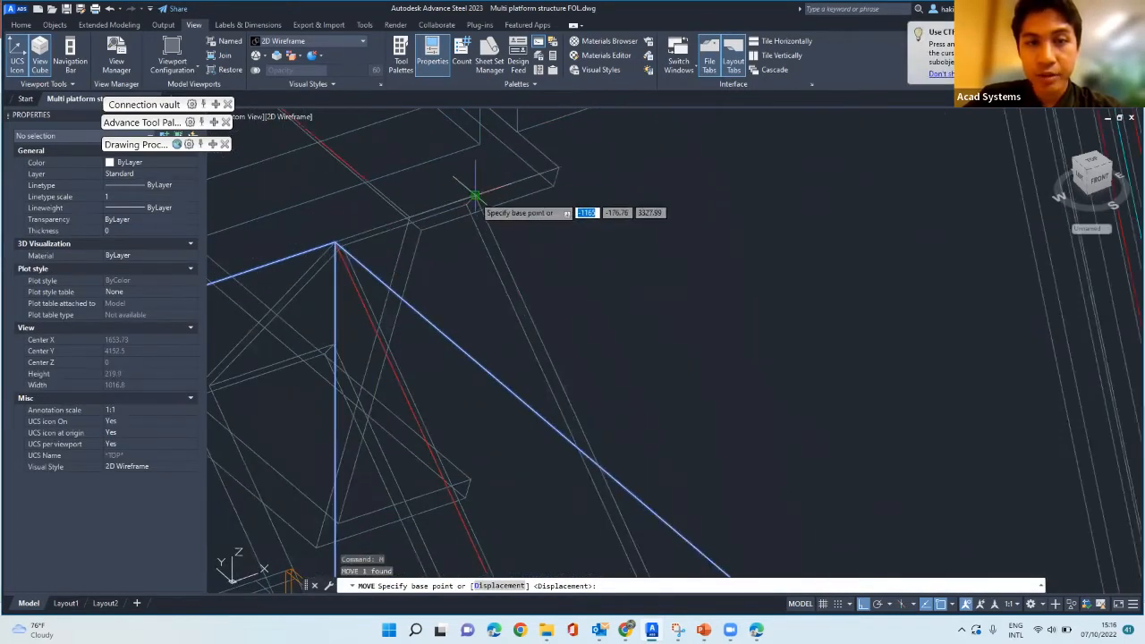
left_click(473, 193)
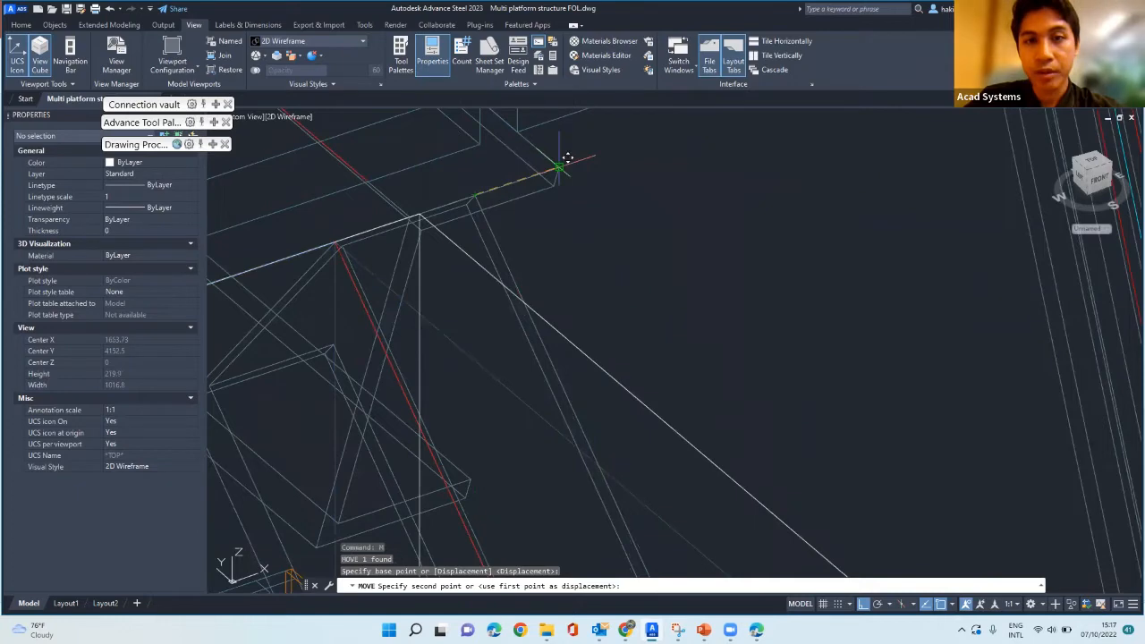
left_click(558, 167)
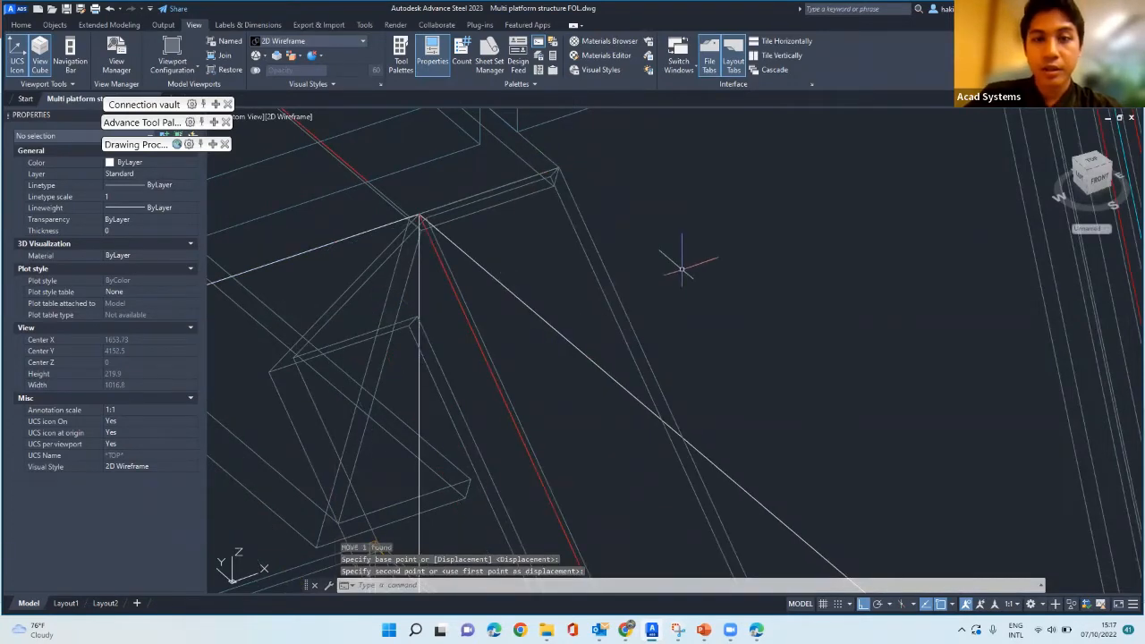
- Examine how the outer stringer's top corner lines up with the landing's outer corner after the move
scroll(635, 211, "down", 2)
scroll(635, 211, "down", 3)
key("Escape")
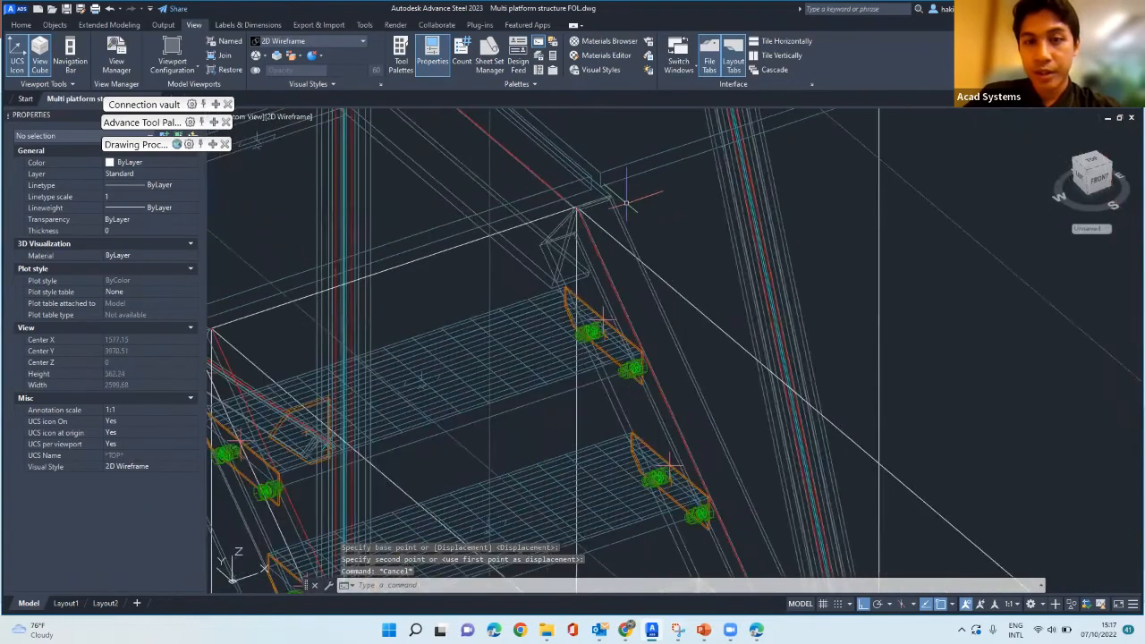
scroll(623, 187, "up", 2)
scroll(623, 187, "up", 2)
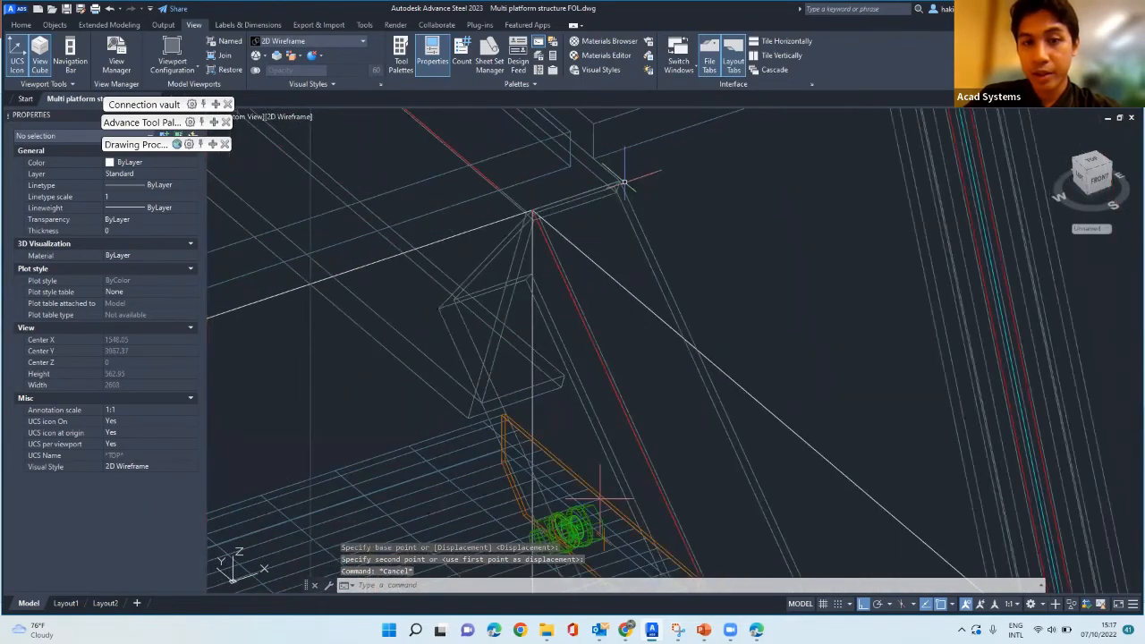
scroll(614, 187, "down", 3)
scroll(646, 220, "up", 1)
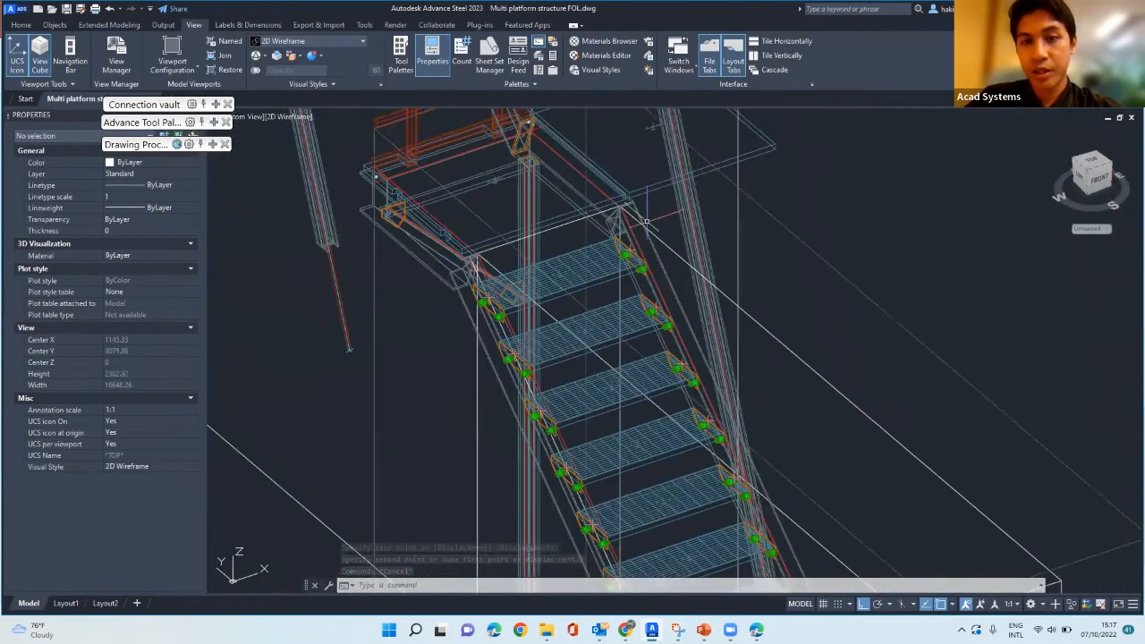
middle_click_drag(646, 220, 621, 185)
- Switch the model's visual style to Shaded with edges
key("Escape")
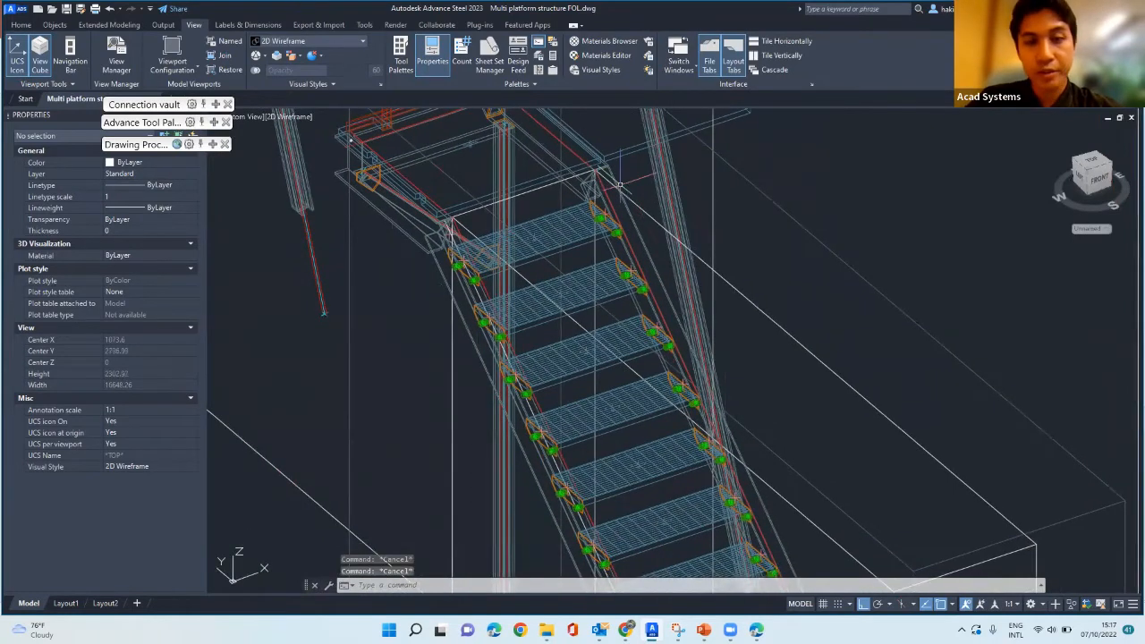
key("Escape")
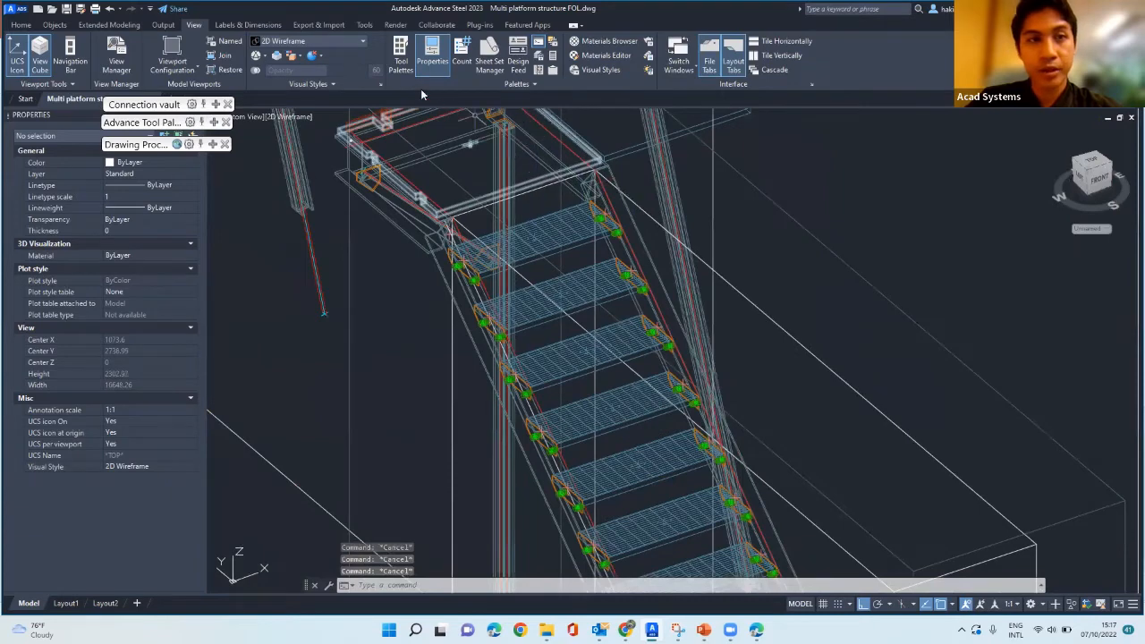
left_click(362, 44)
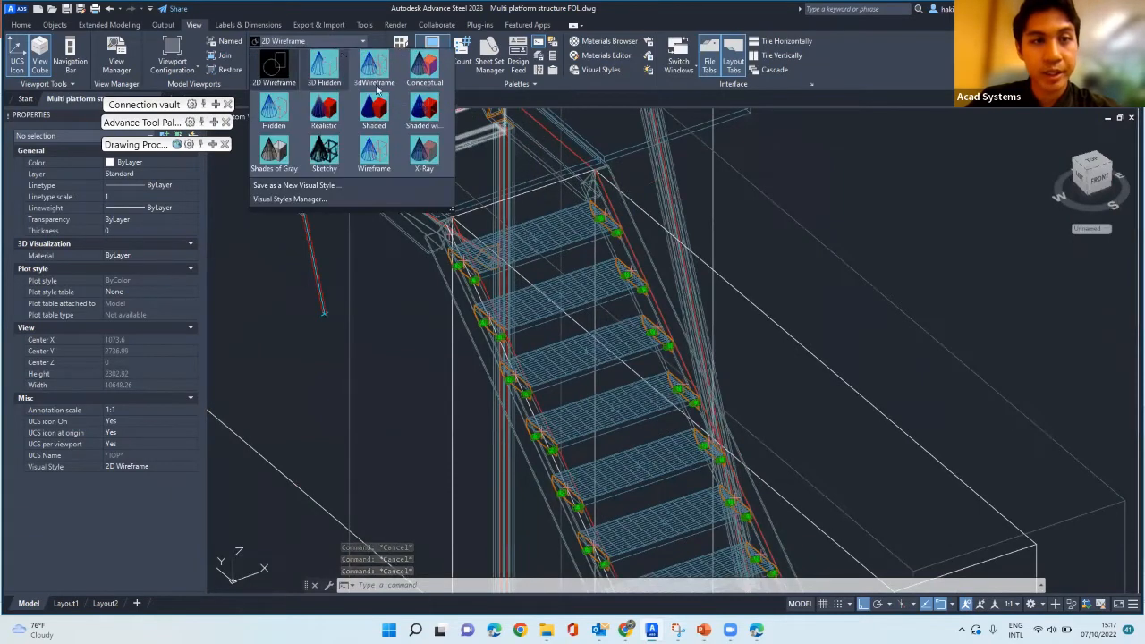
- Try to move the outer UPN 200 stringer on its own with the Move command
left_click(615, 189)
scroll(615, 188, "down", 3)
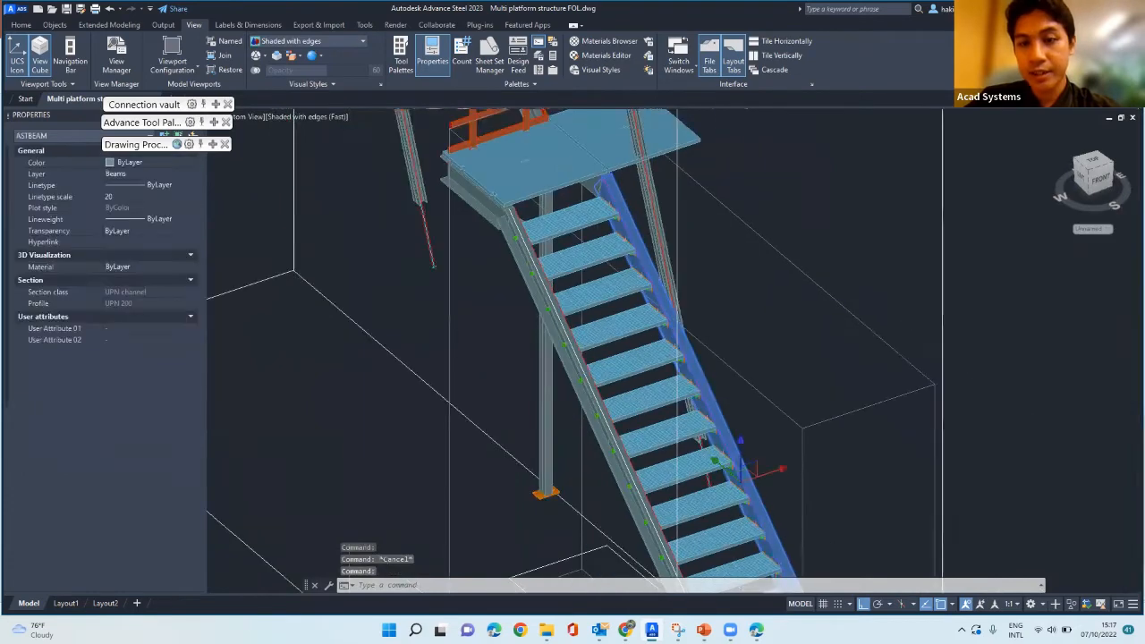
type("m")
key("Return")
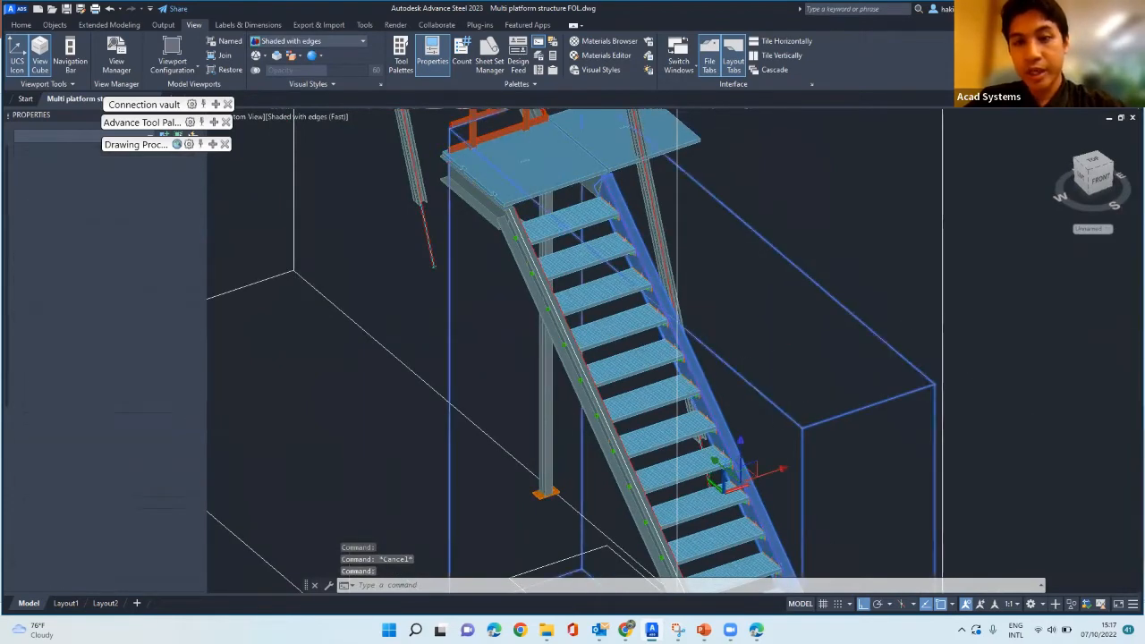
left_click(619, 246)
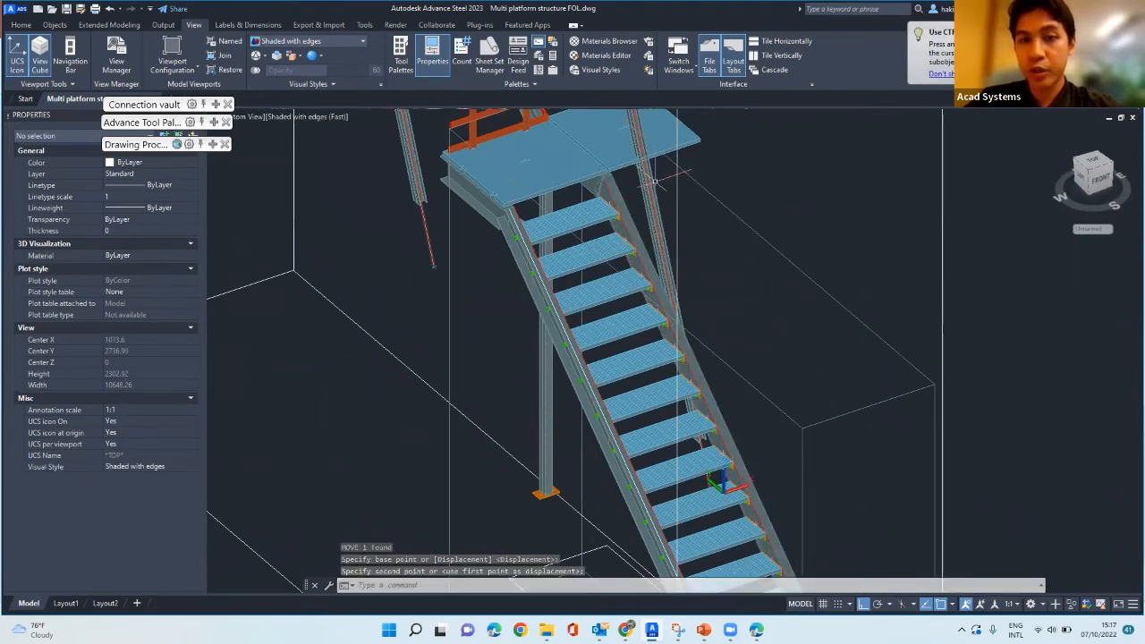
- Check the outer stringer's top end beneath the landing in the shaded model and clear any selection
scroll(617, 192, "up", 3)
left_click(583, 166)
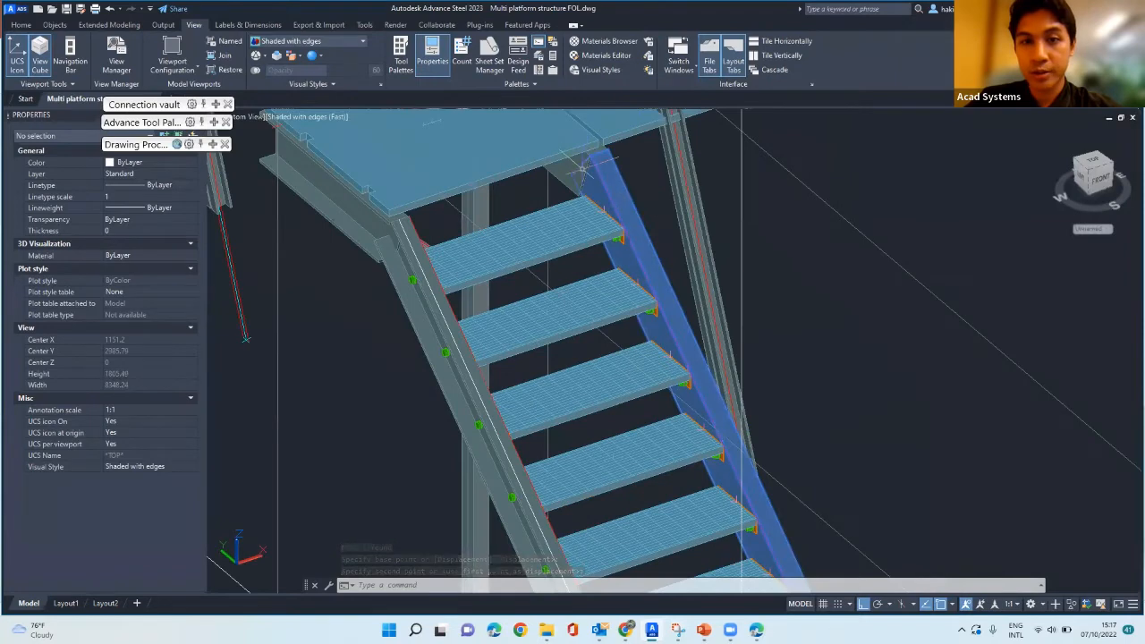
scroll(585, 174, "down", 3)
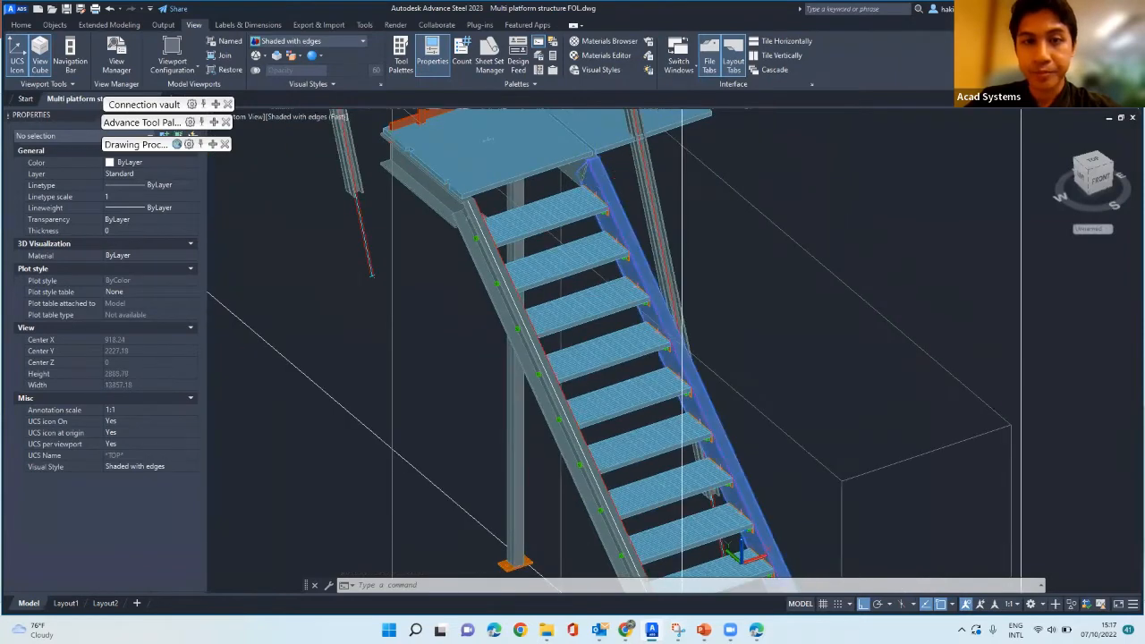
key("Escape")
key("Escape")
key("Escape")
scroll(632, 167, "up", 3)
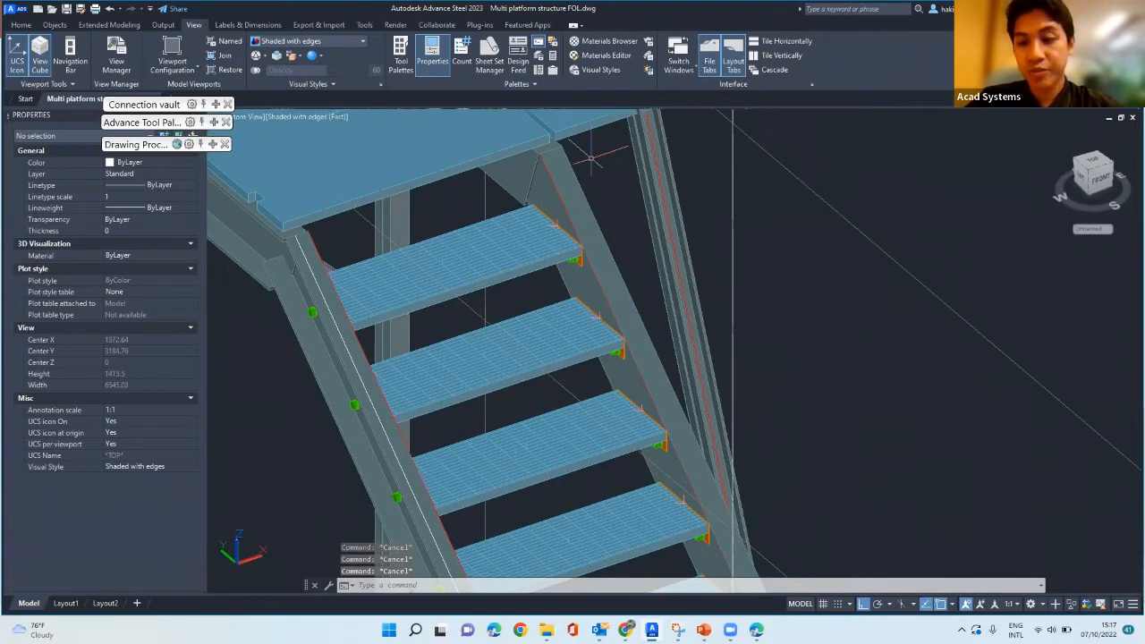
- Compare the inner stringer's overlap with the landing beam against the outer stringer's fit, viewing both top ends closely
scroll(589, 160, "up", 2)
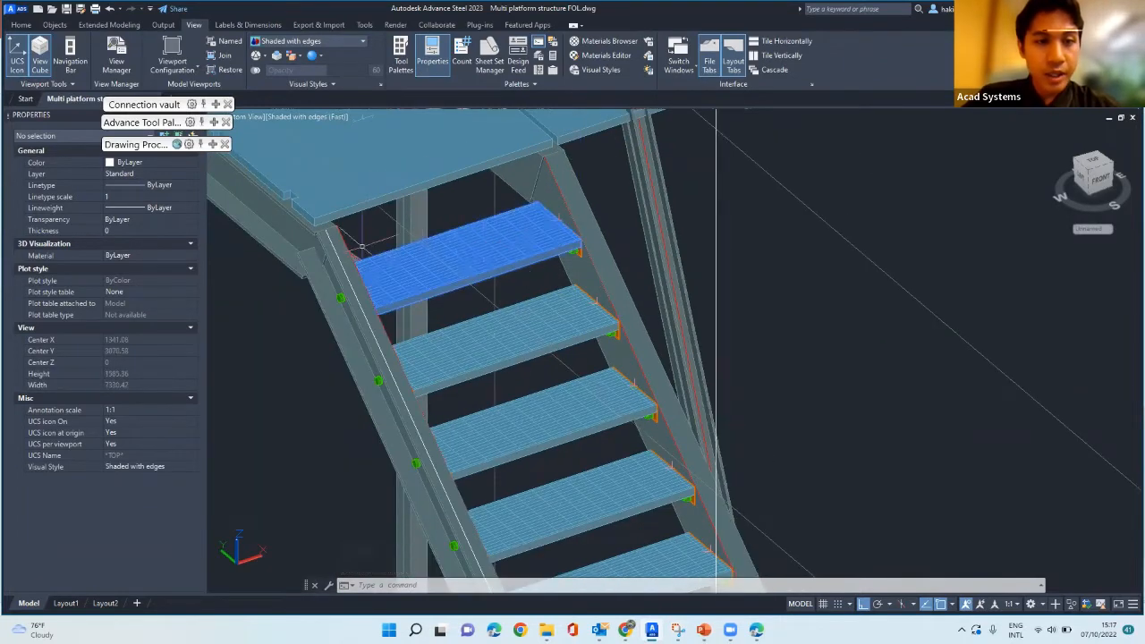
scroll(306, 236, "up", 4)
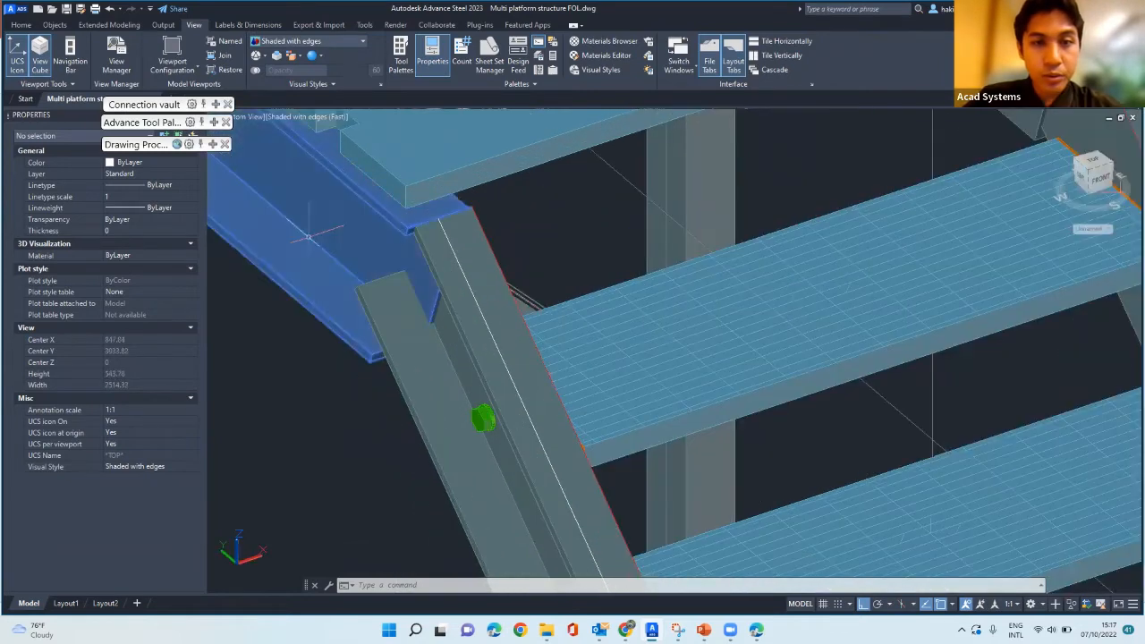
scroll(420, 223, "up", 2)
scroll(478, 217, "up", 2)
middle_click_drag(479, 217, 447, 478, "shift")
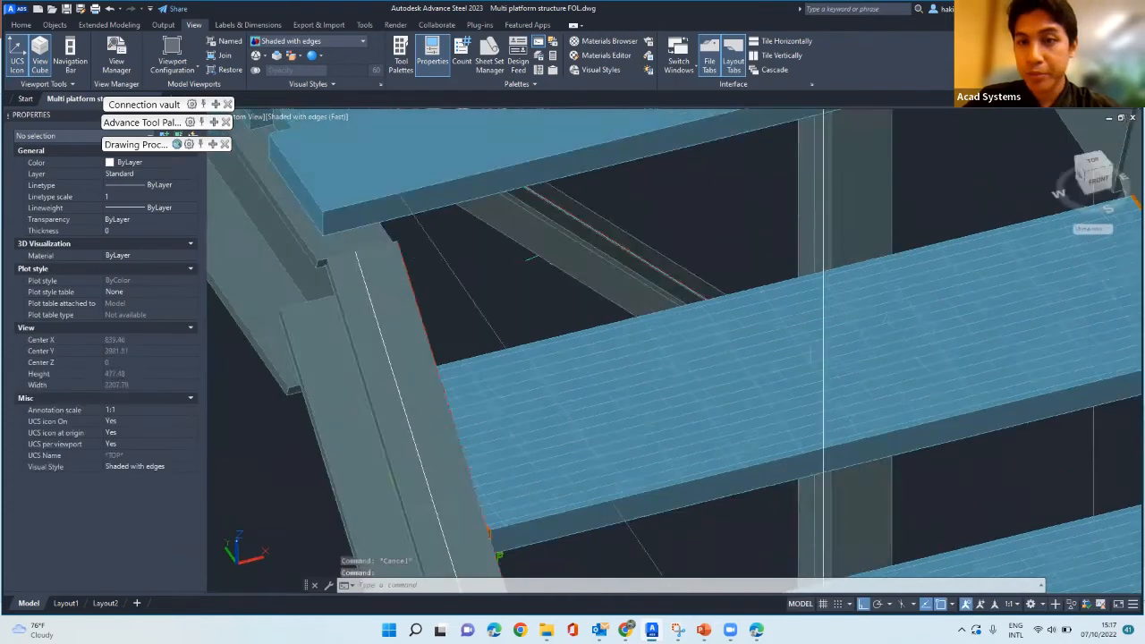
scroll(871, 189, "down", 6)
scroll(727, 232, "up", 8)
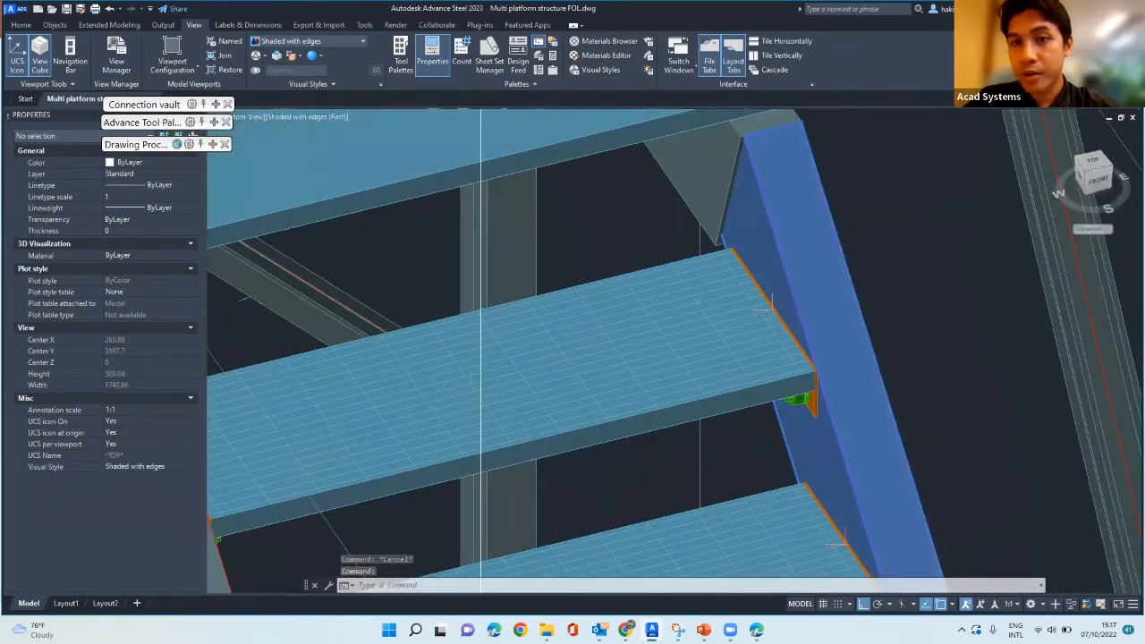
scroll(809, 127, "up", 3)
scroll(847, 143, "down", 6)
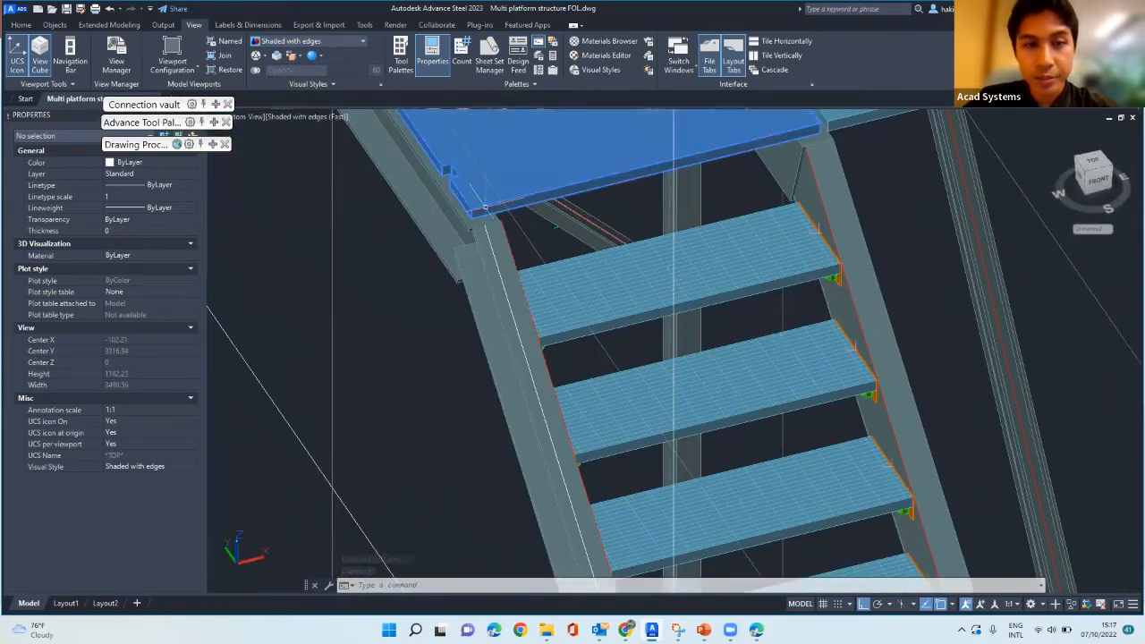
scroll(483, 208, "up", 3)
scroll(474, 228, "down", 2)
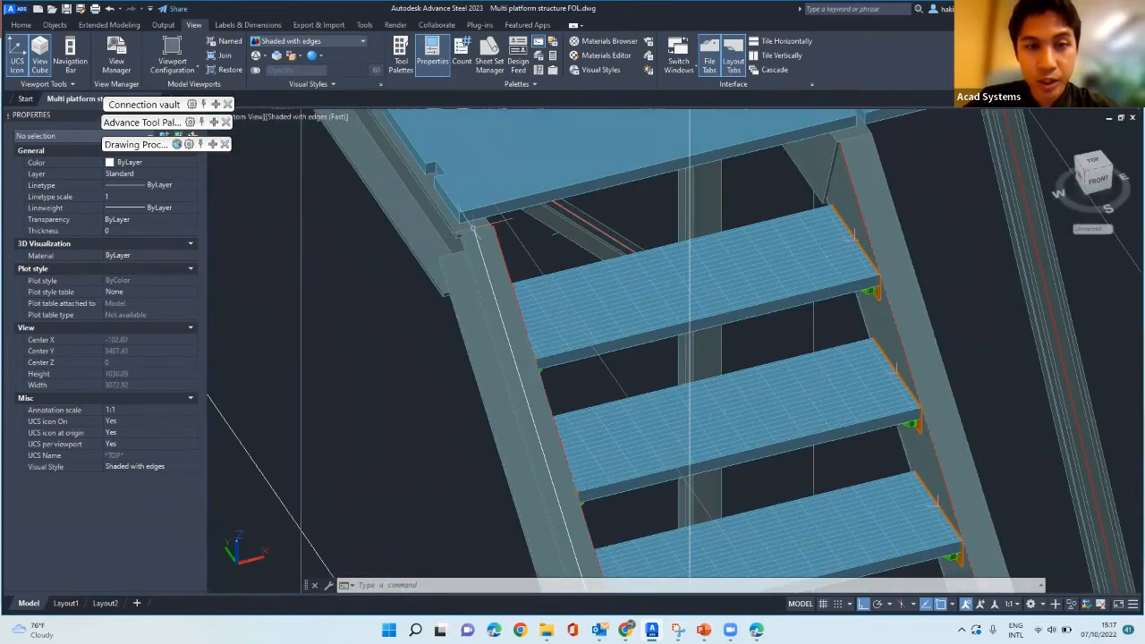
scroll(465, 231, "up", 6)
scroll(436, 231, "down", 2)
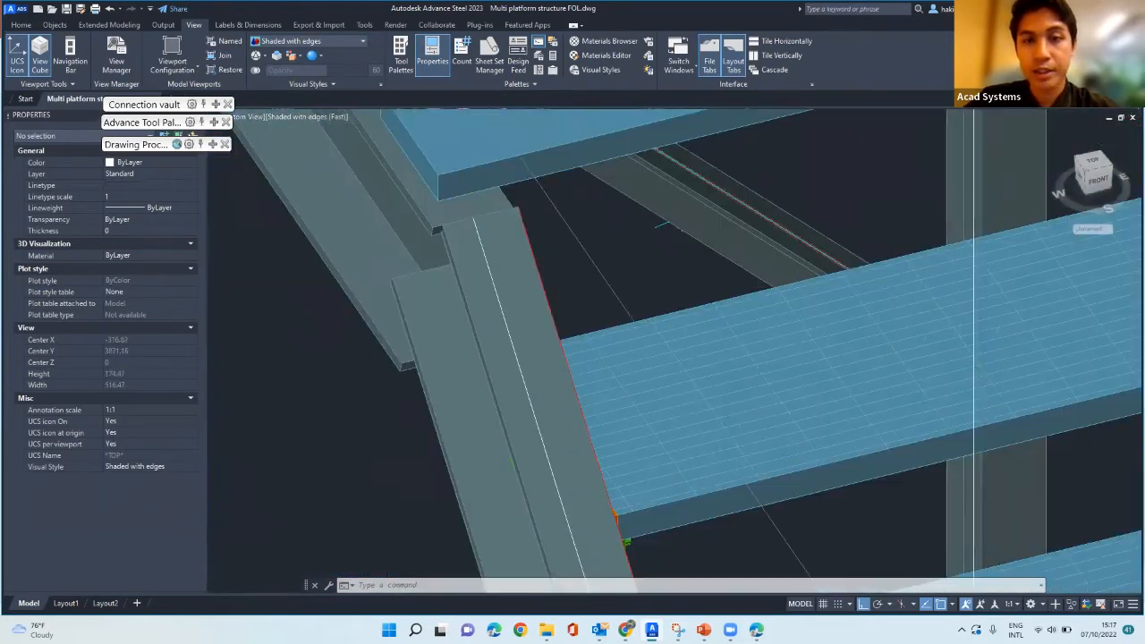
scroll(662, 224, "down", 5)
scroll(657, 161, "down", 3)
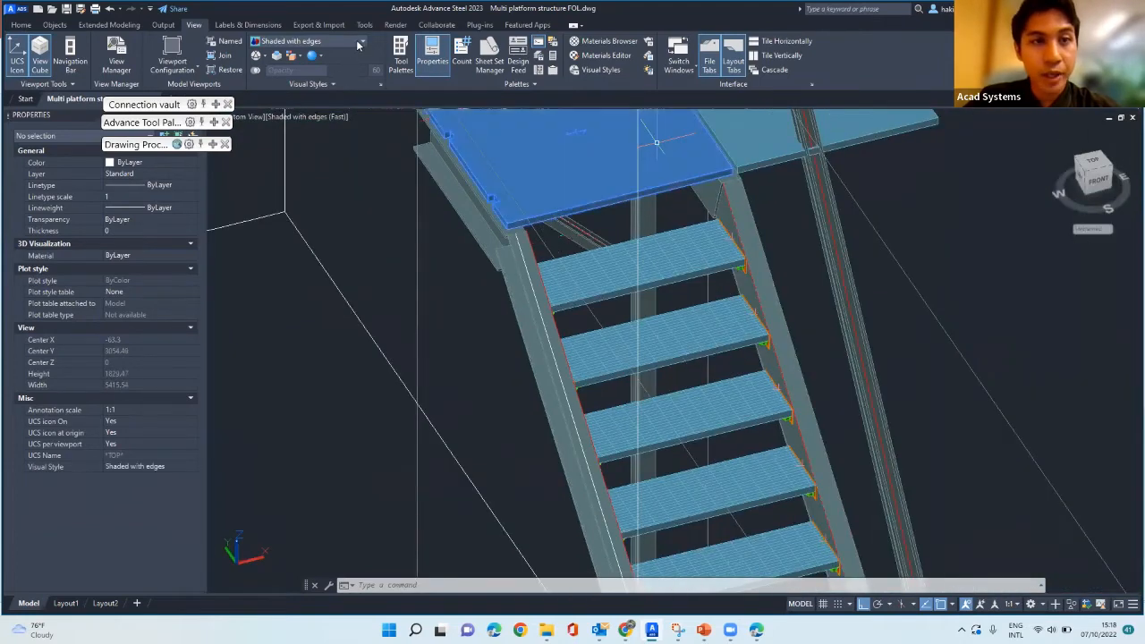
- Move the stair in 2D Wireframe style from its stringer's upper corner to the end corner of the adjoining landing beam
left_click(320, 55)
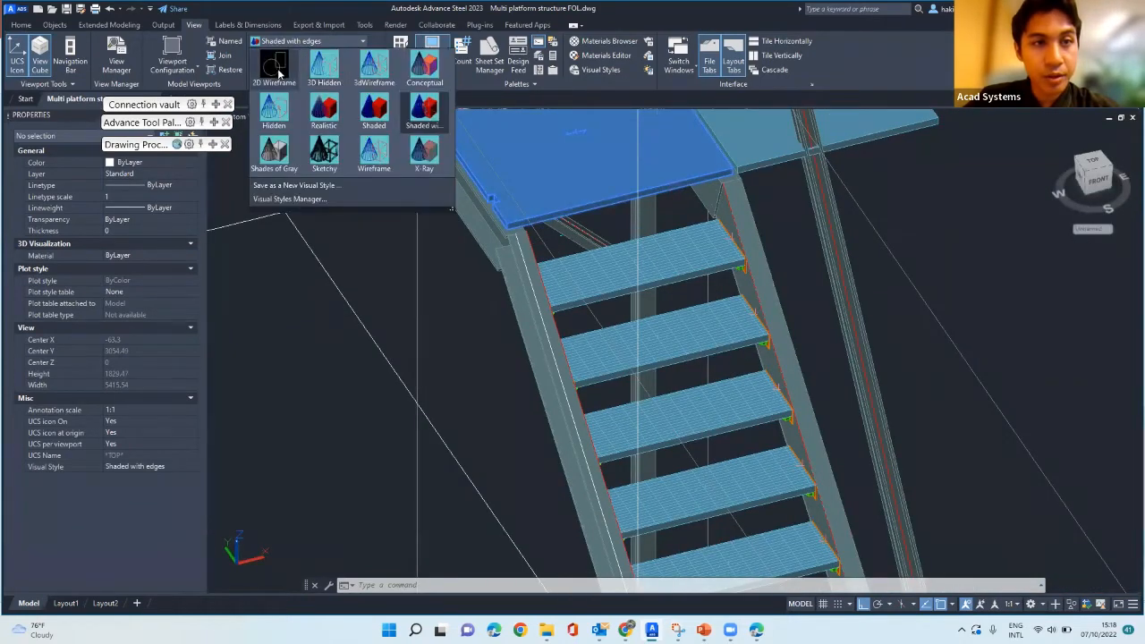
left_click(276, 76)
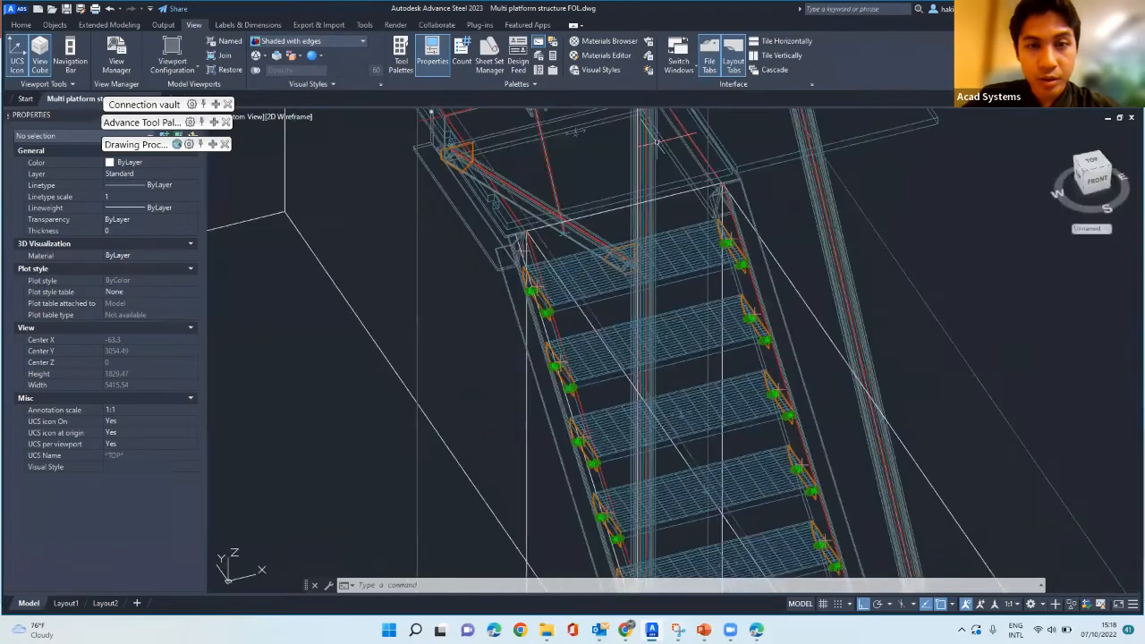
scroll(527, 231, "up", 3)
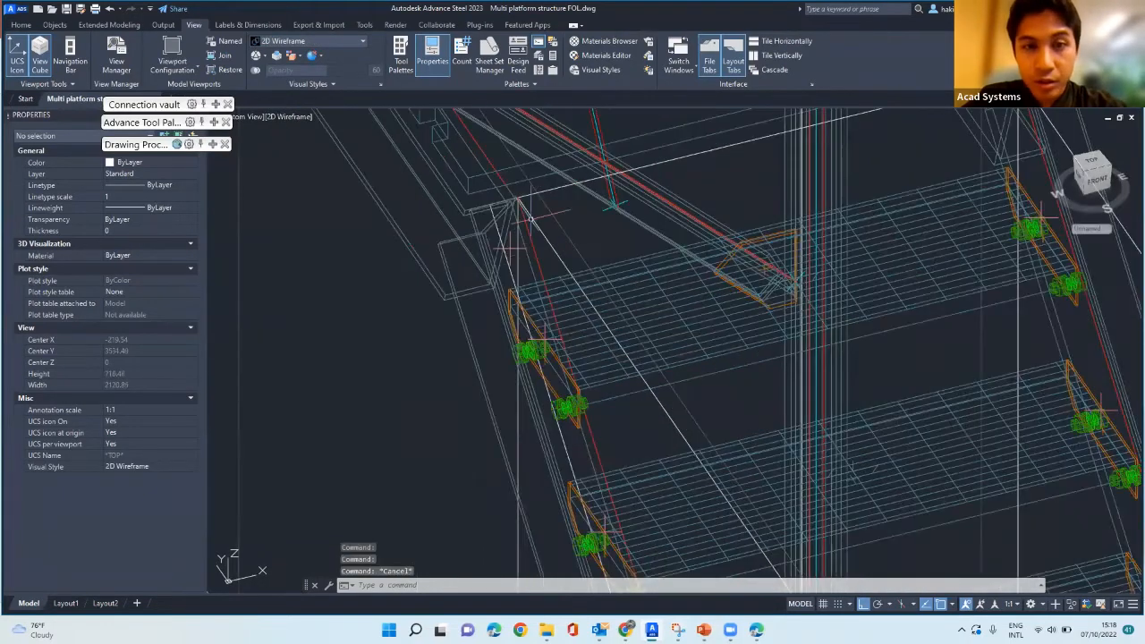
left_click(516, 250)
scroll(516, 249, "up", 4)
type("m")
key("Return")
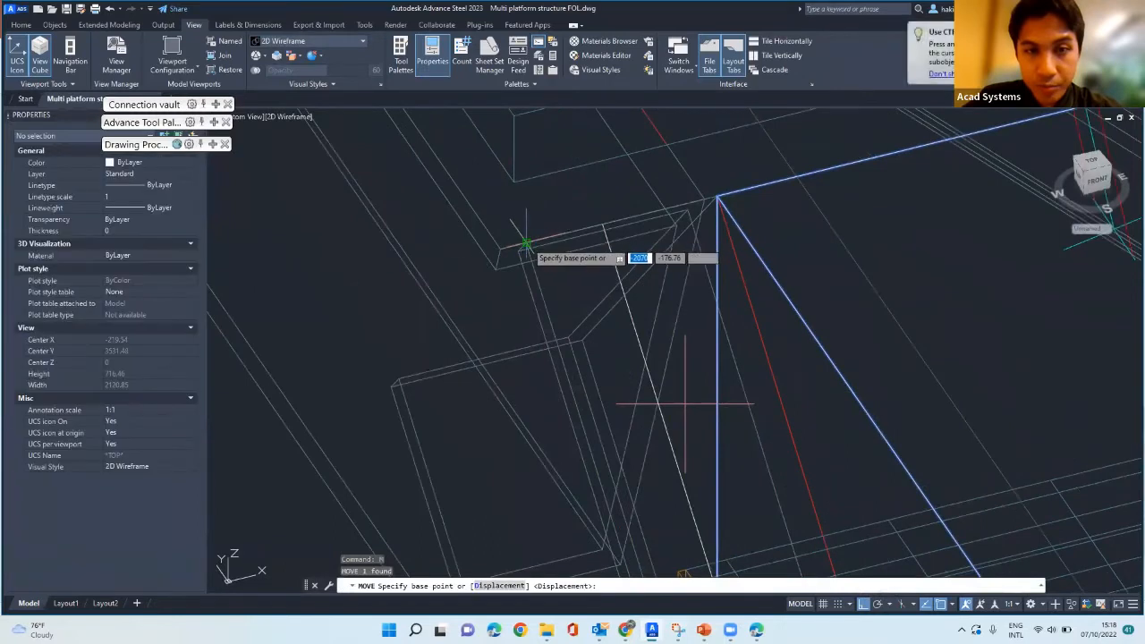
left_click(502, 248)
left_click(501, 250)
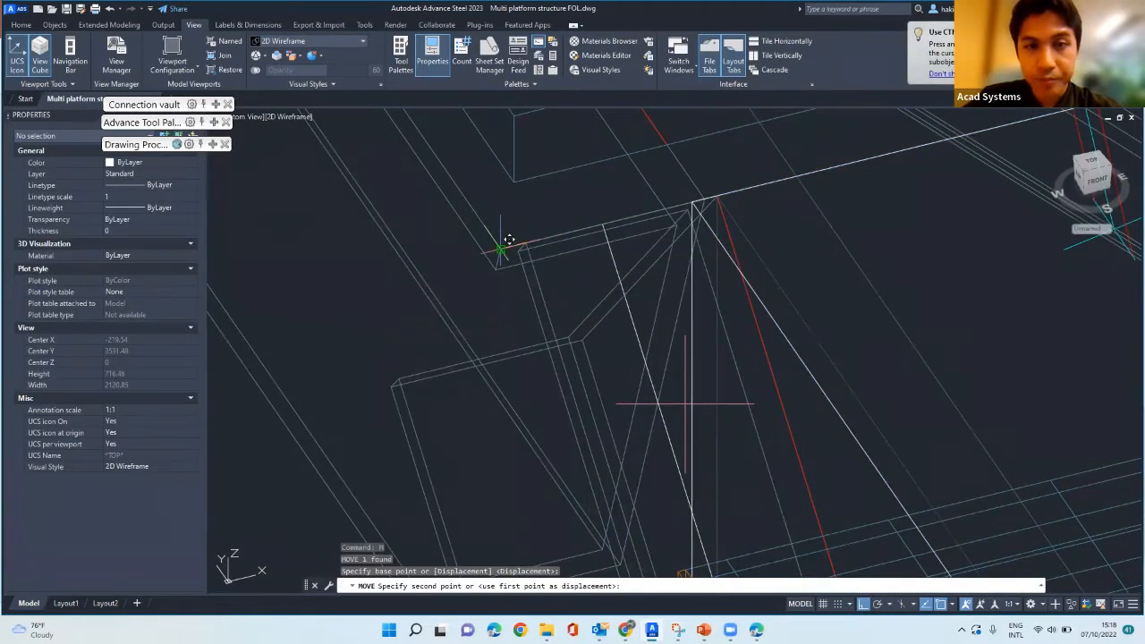
key("Escape")
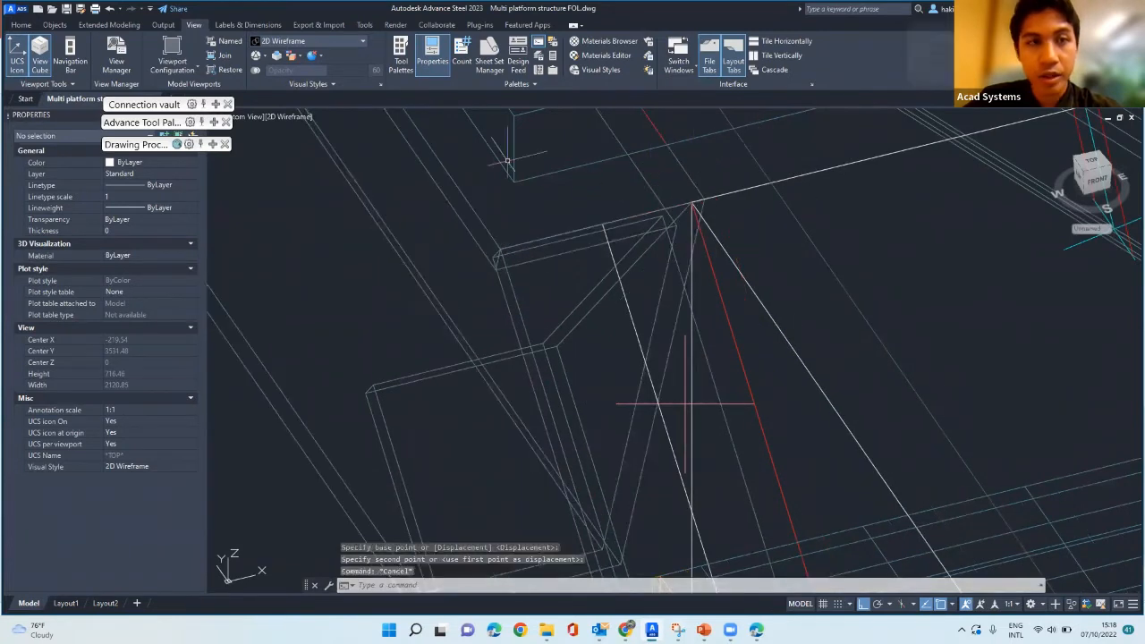
- Set the visual style back to Shaded with edges and clear the selection
left_click(362, 41)
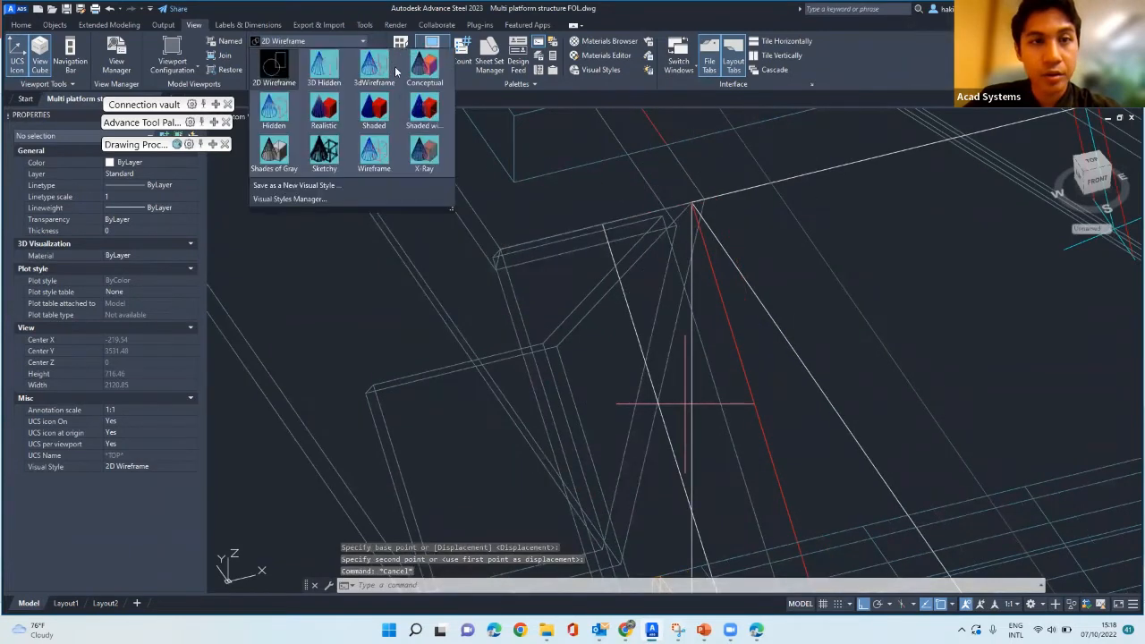
left_click(424, 109)
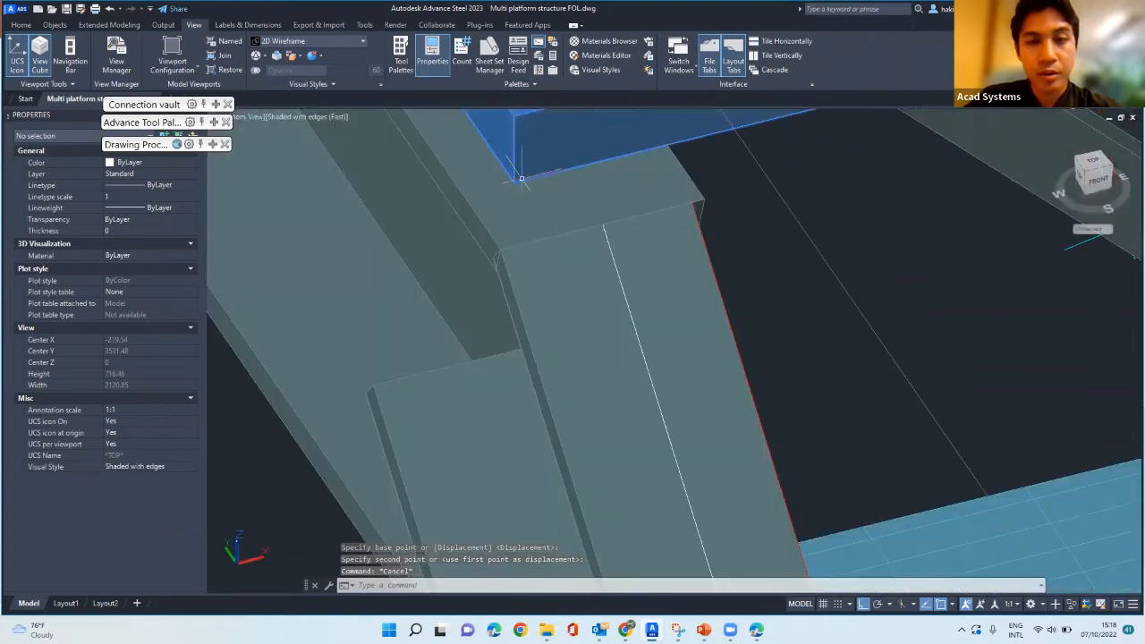
key("Escape")
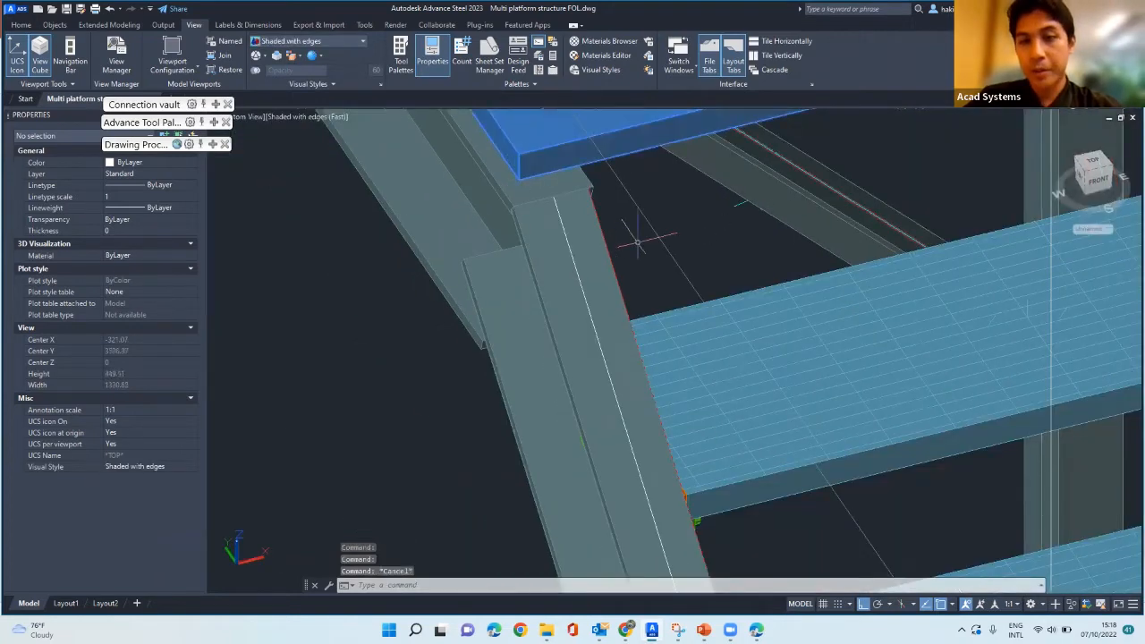
- Examine how the stringers' top ends meet the landing beams, viewing the joint from the front and from the side
scroll(630, 243, "down", 3)
middle_click_drag(459, 432, 508, 424, "shift")
scroll(686, 261, "down", 4)
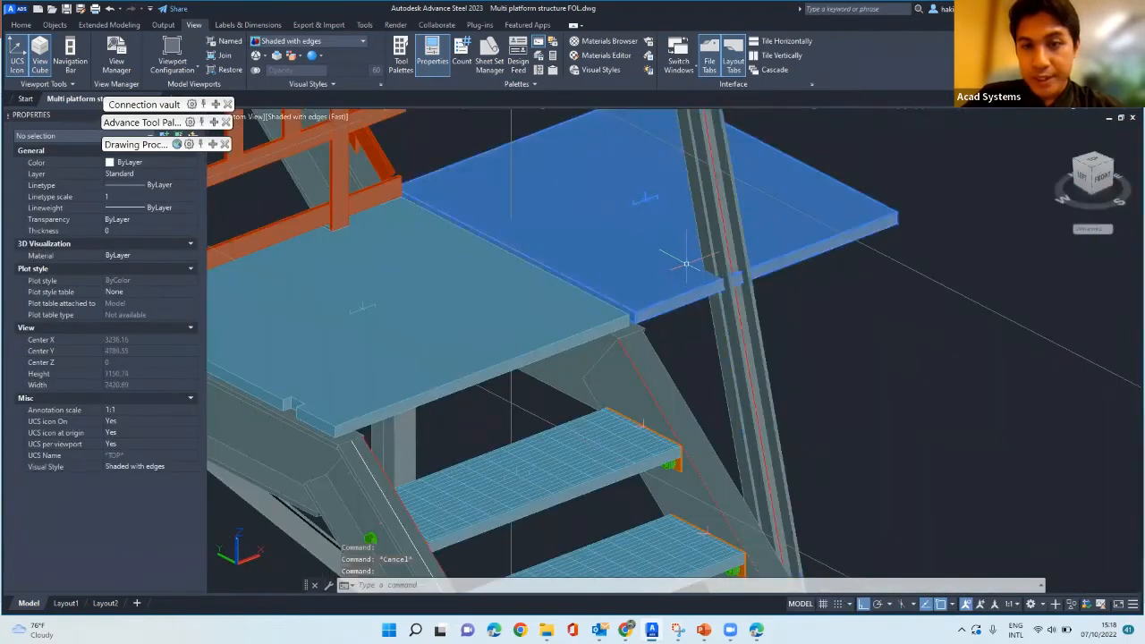
scroll(453, 440, "up", 5)
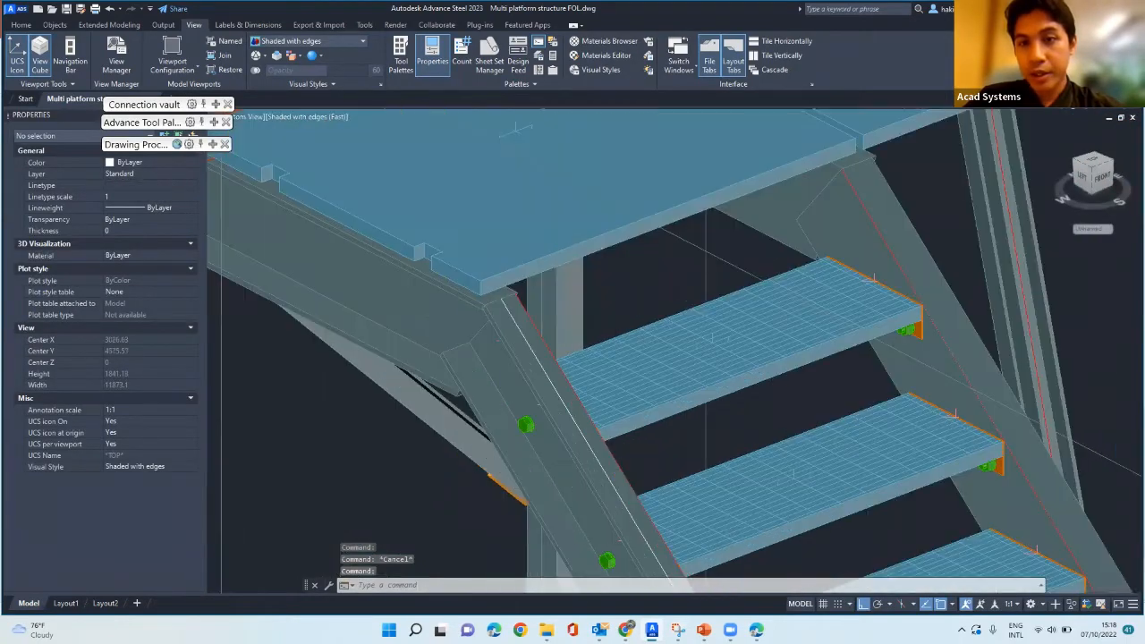
middle_click_drag(450, 444, 636, 263, "shift")
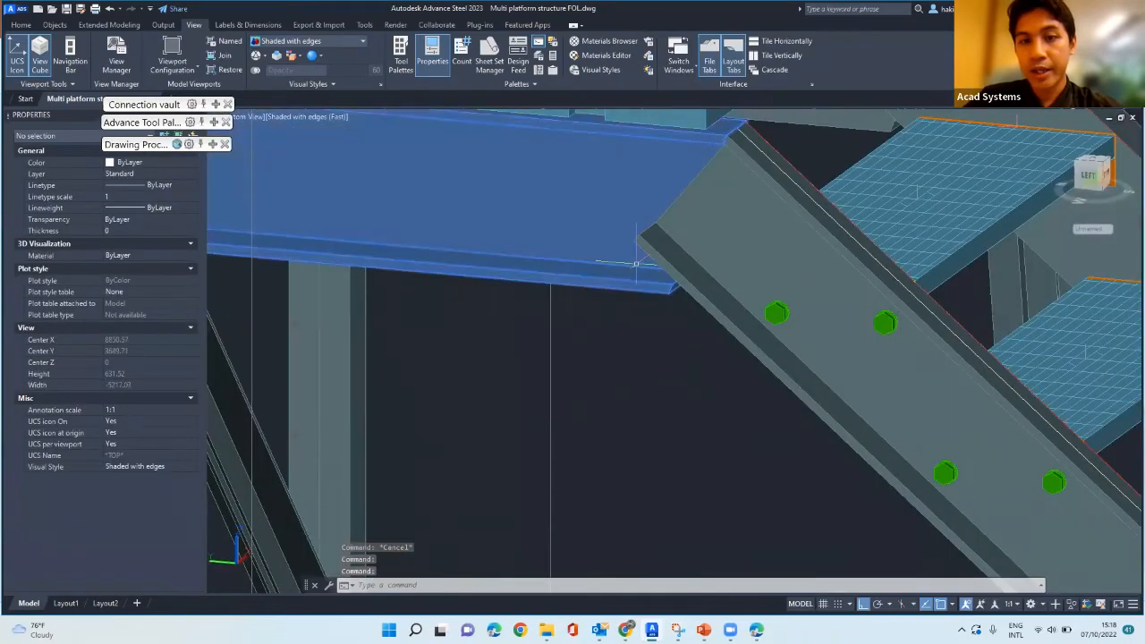
scroll(631, 255, "down", 4)
scroll(616, 233, "up", 1)
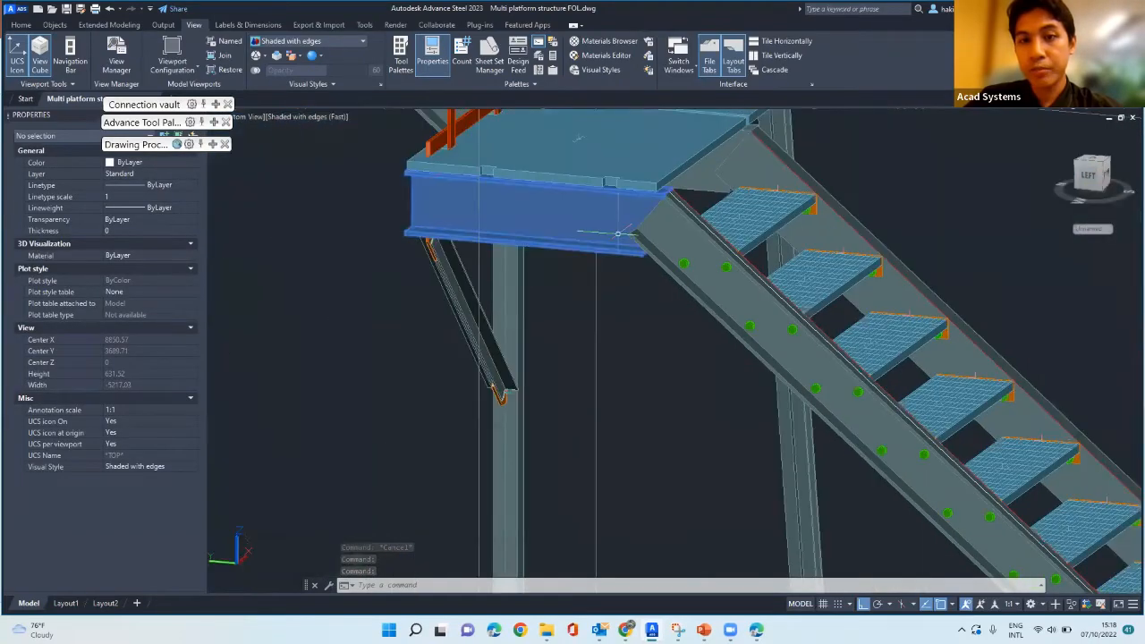
scroll(617, 234, "up", 3)
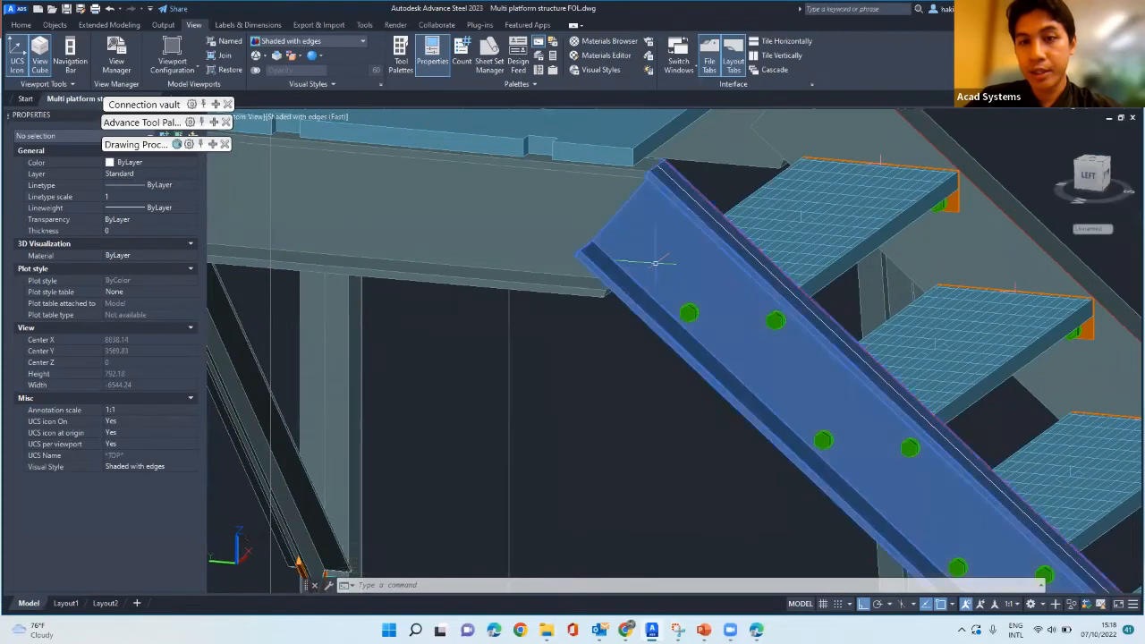
left_click(645, 172)
key("Escape")
key("Escape")
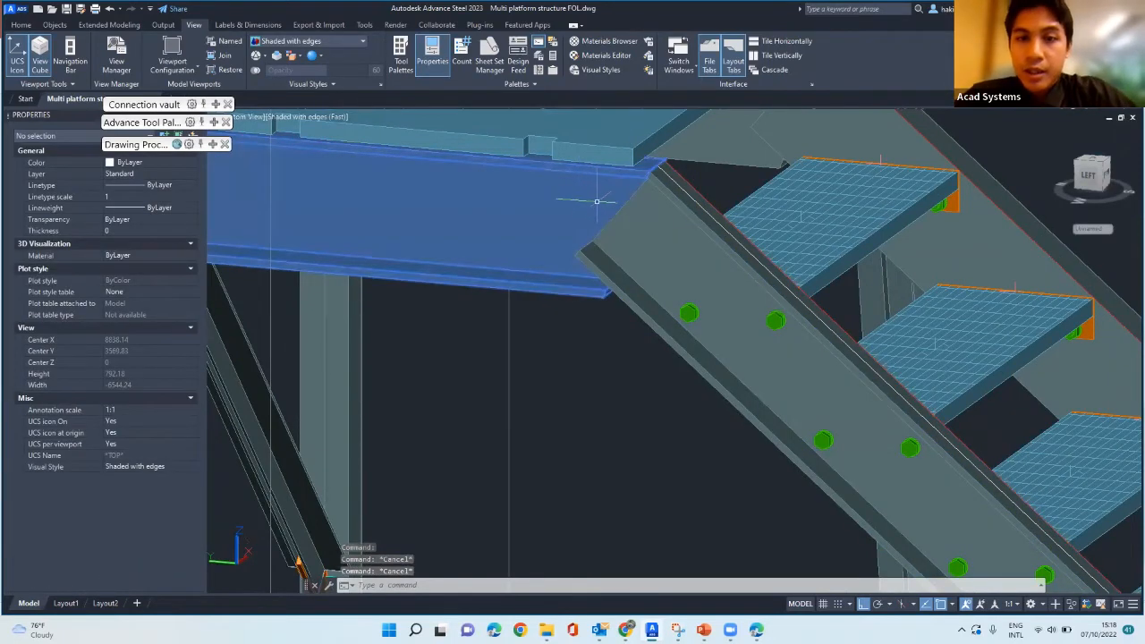
scroll(617, 215, "down", 2)
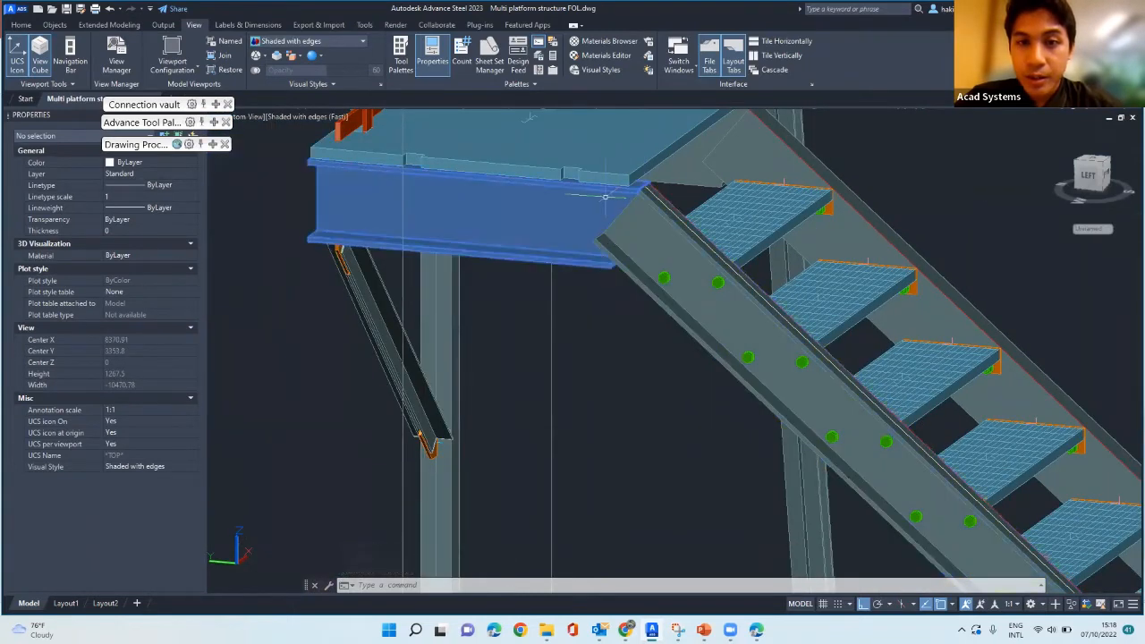
- Check the section profiles of the landing's side beam and the stringer, and compare their edges where they meet
left_click(577, 197)
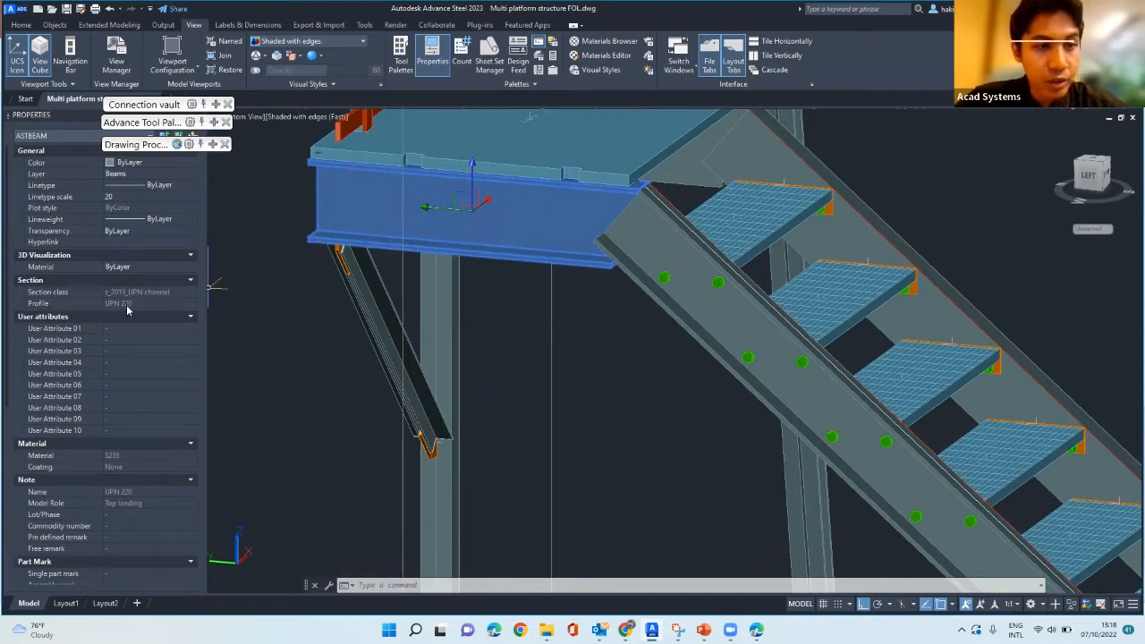
key("Escape")
left_click(628, 253)
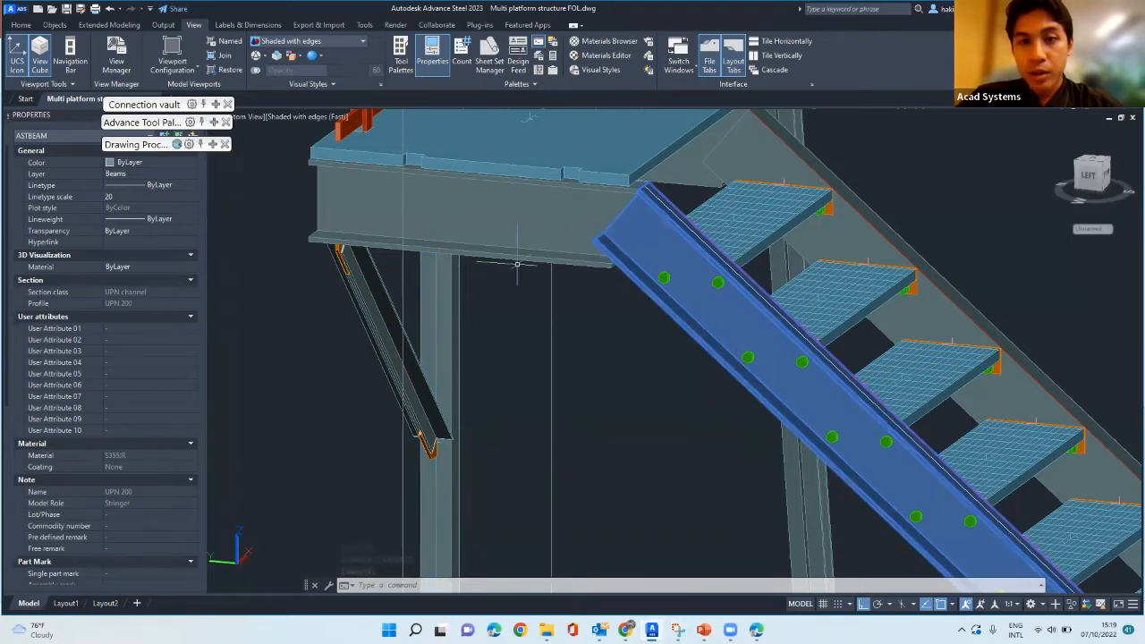
scroll(666, 211, "up", 2)
key("Escape")
left_click(666, 211)
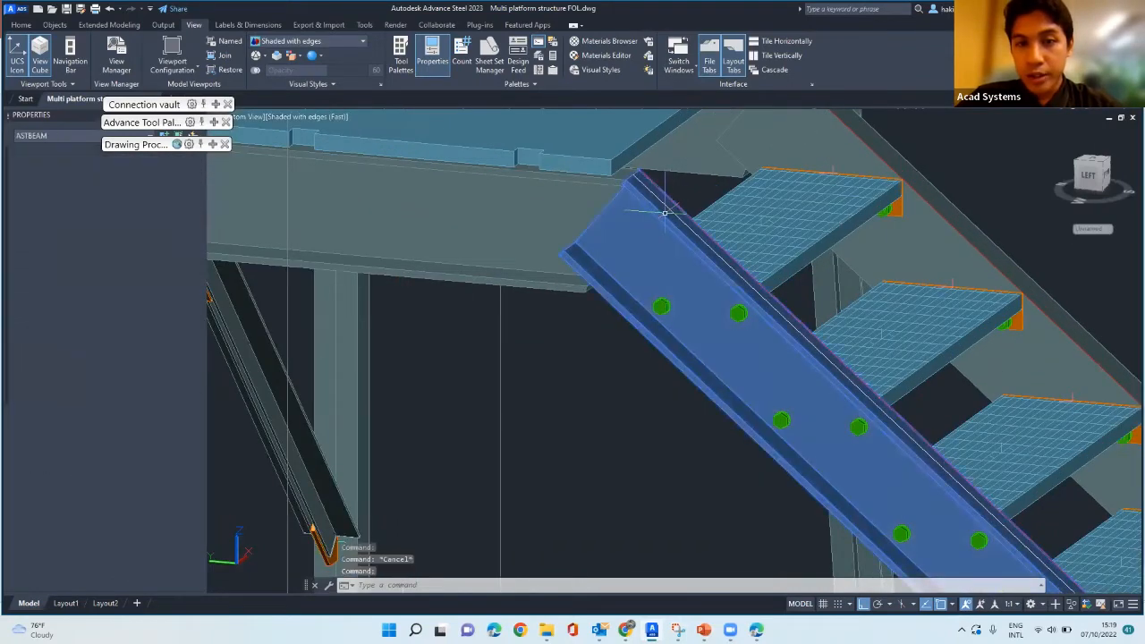
left_click(213, 280)
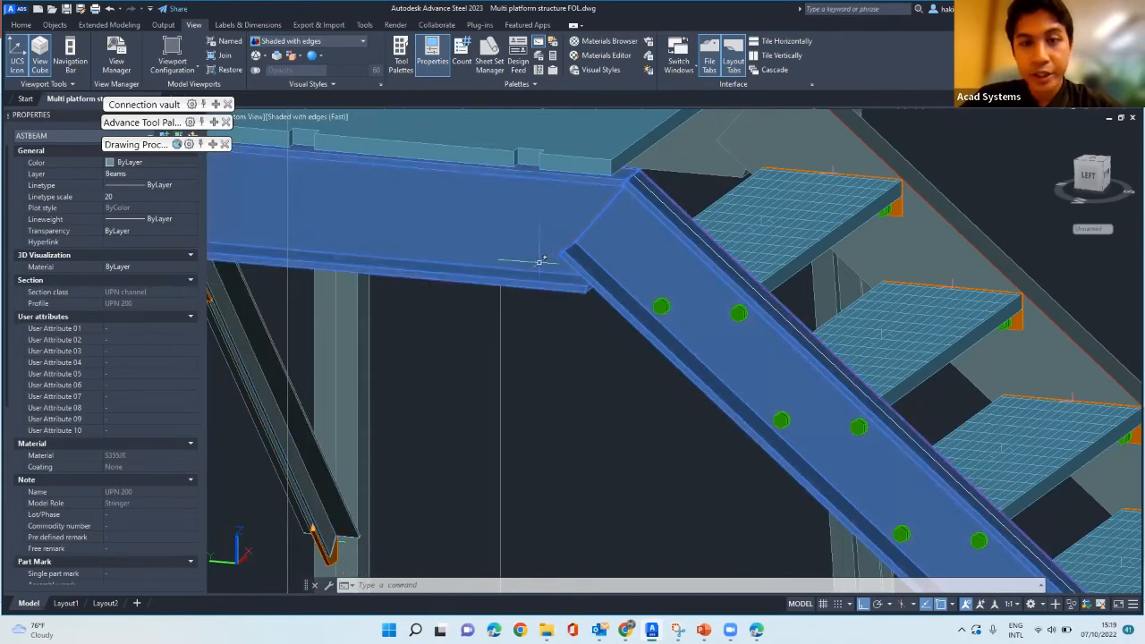
double_click(577, 270)
key("Escape")
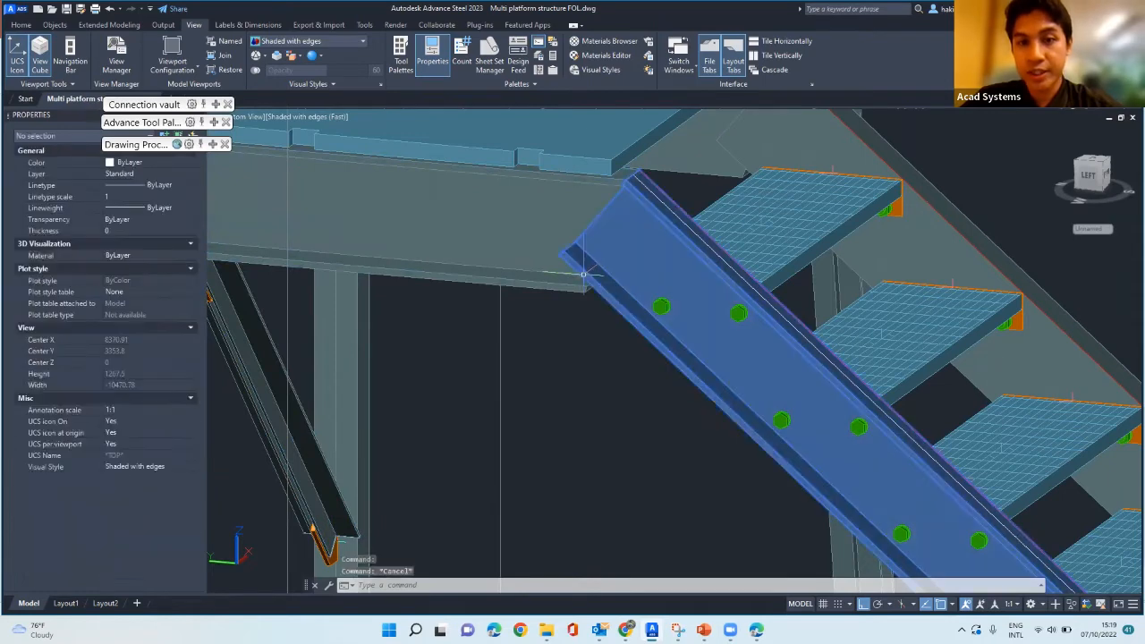
left_click(585, 275)
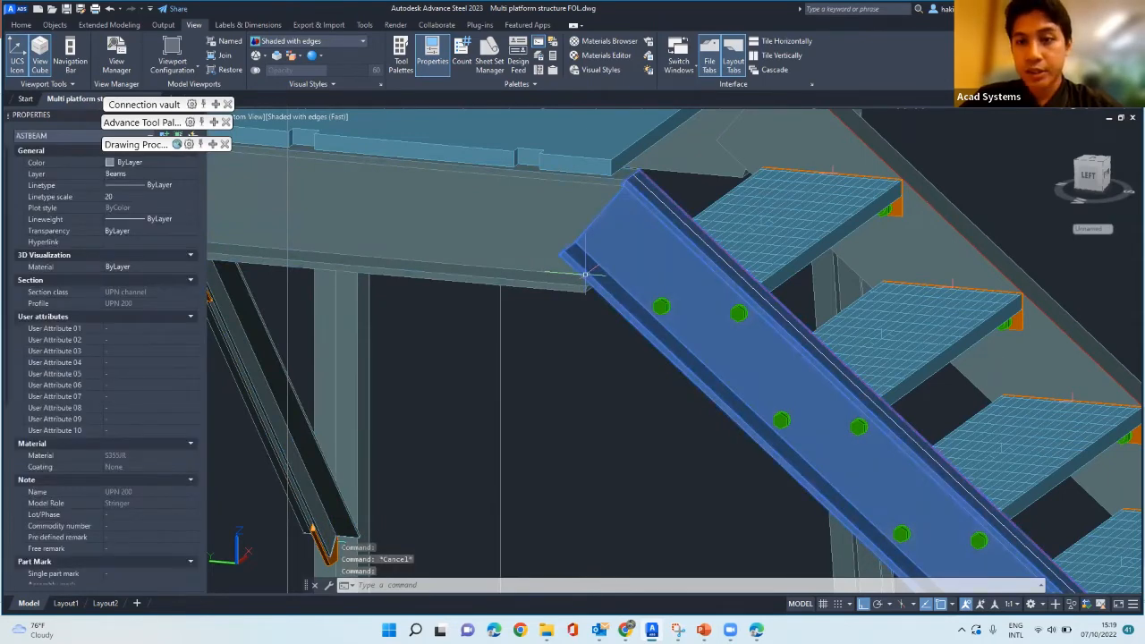
- Open the joint properties of the whole stair and place the dialog clear of the stair
scroll(585, 274, "down", 4)
middle_click_drag(585, 275, 638, 304, "shift")
key("Escape")
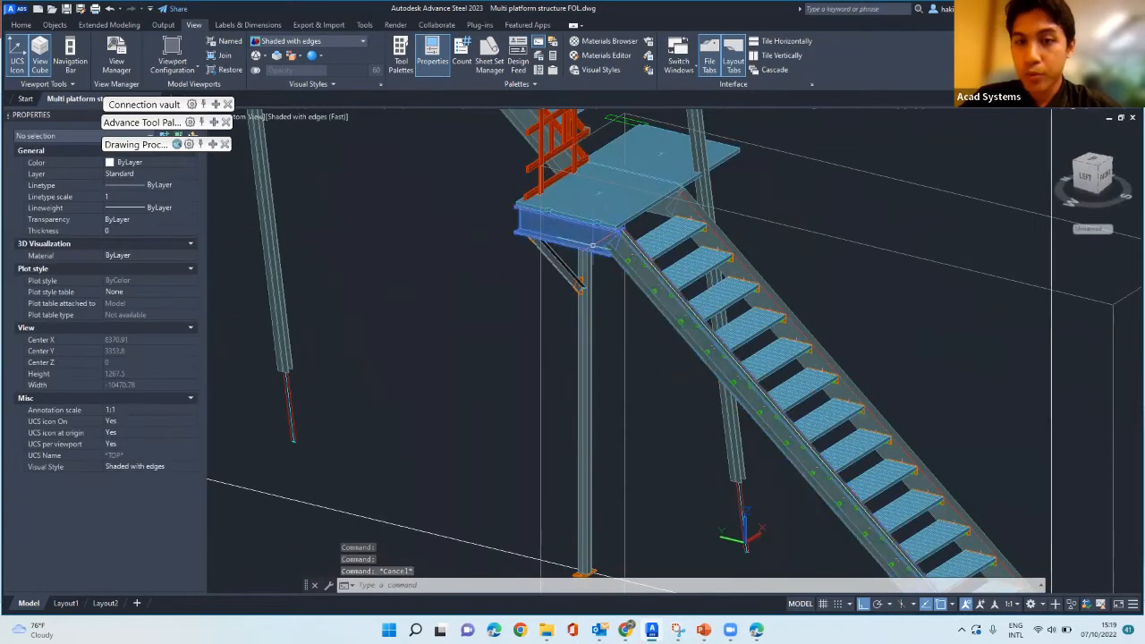
key("Escape")
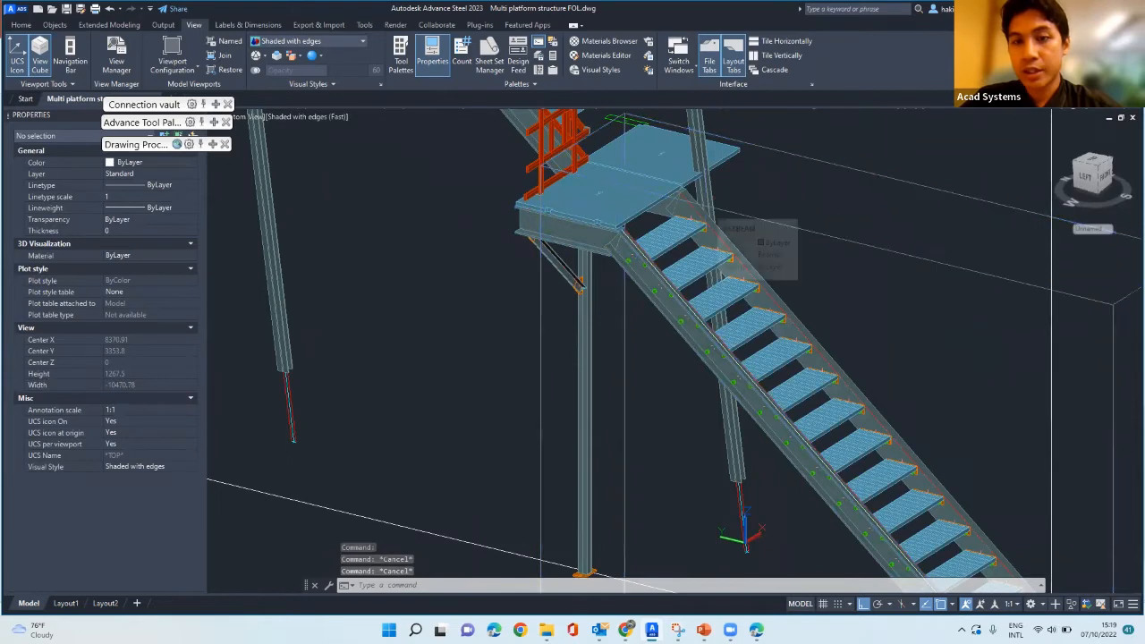
left_click(705, 204)
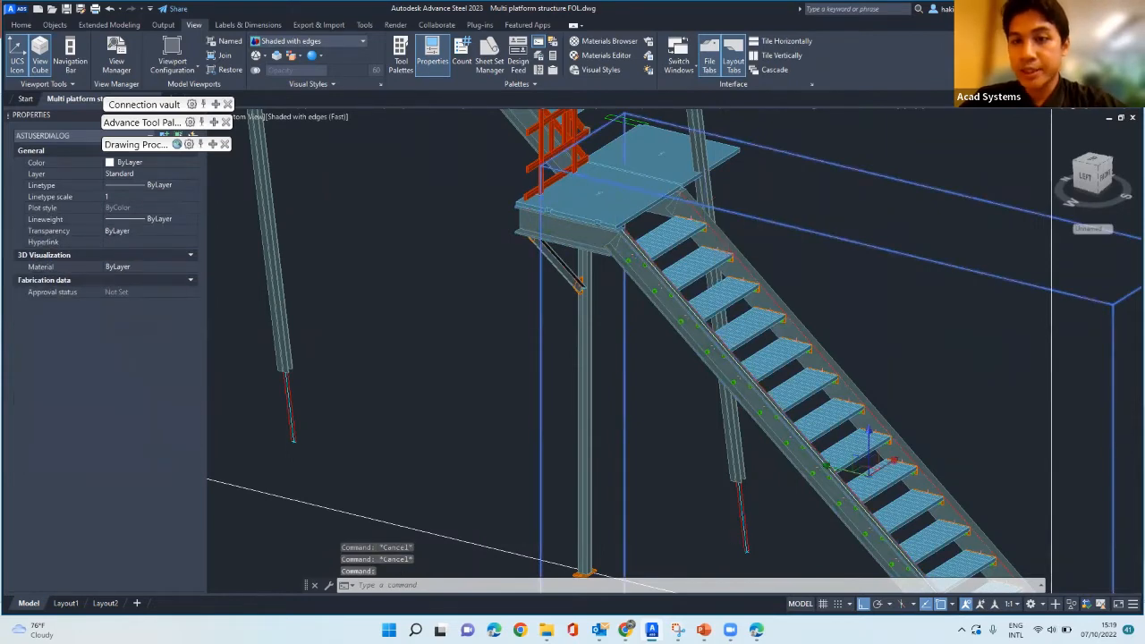
scroll(761, 227, "down", 4)
scroll(755, 223, "up", 6)
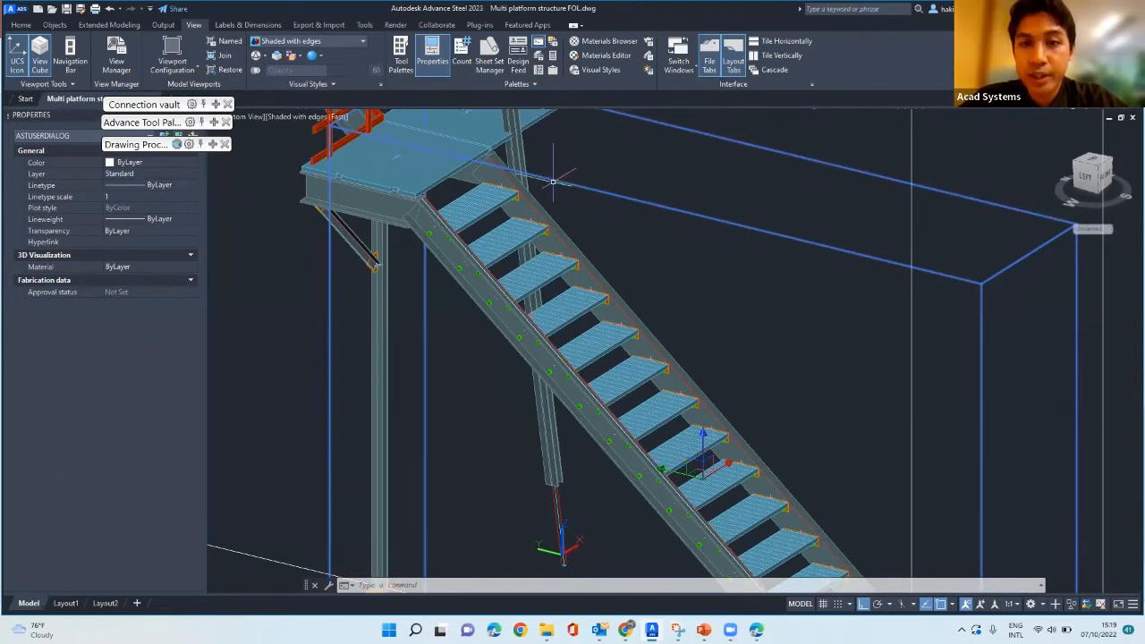
right_click(591, 189)
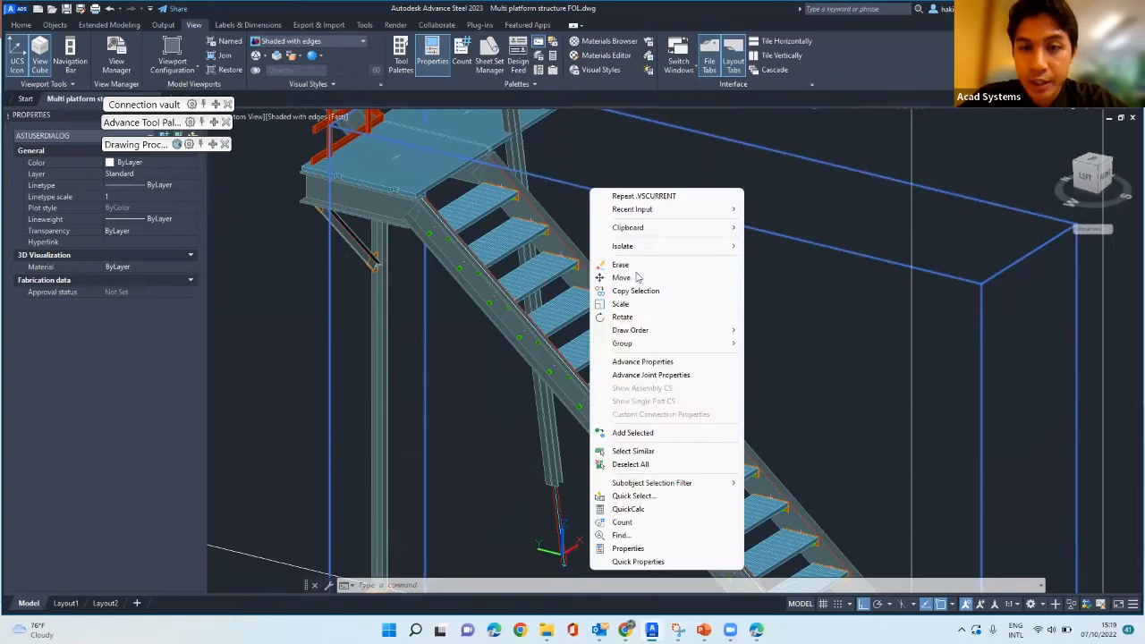
left_click(638, 376)
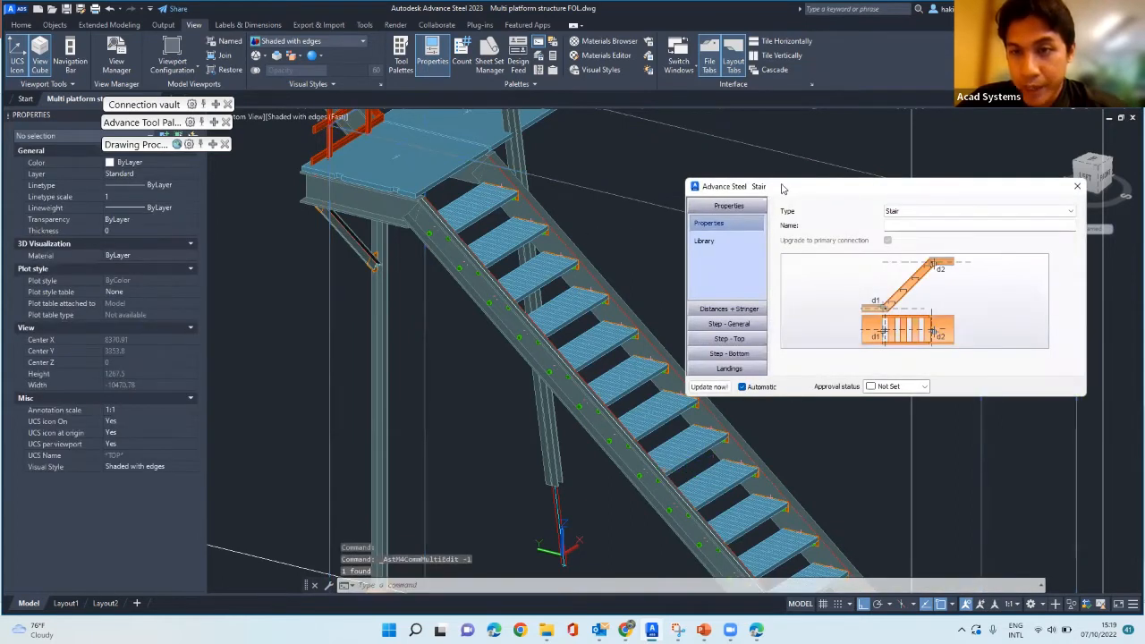
left_click_drag(782, 189, 761, 136)
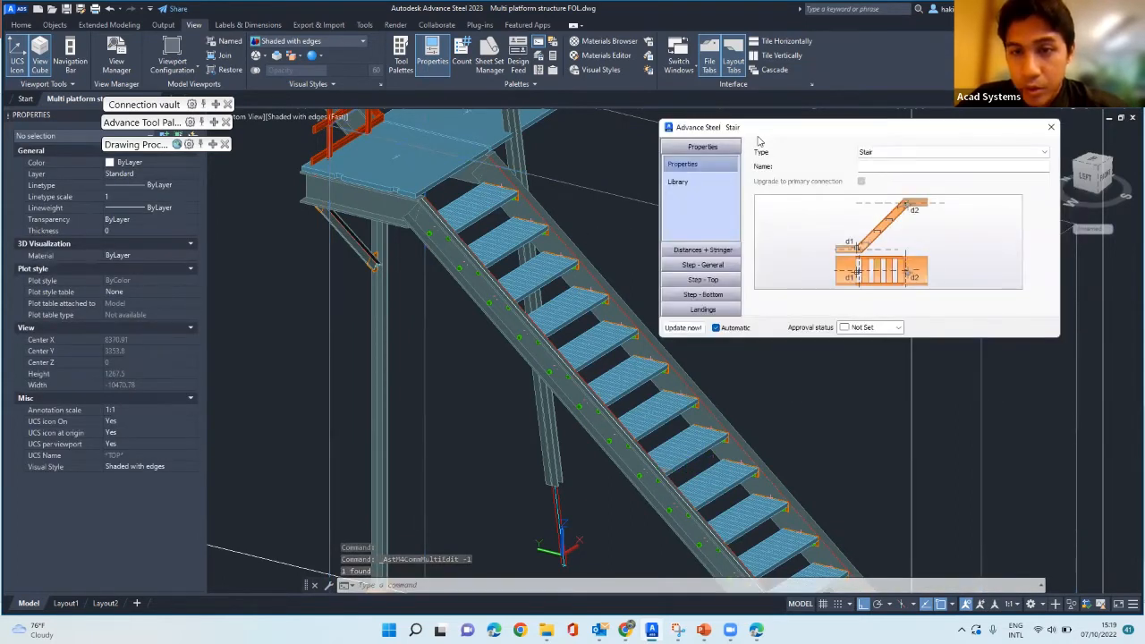
- Review the stair's length and height, step size, tread type, and top and bottom step settings
left_click(706, 250)
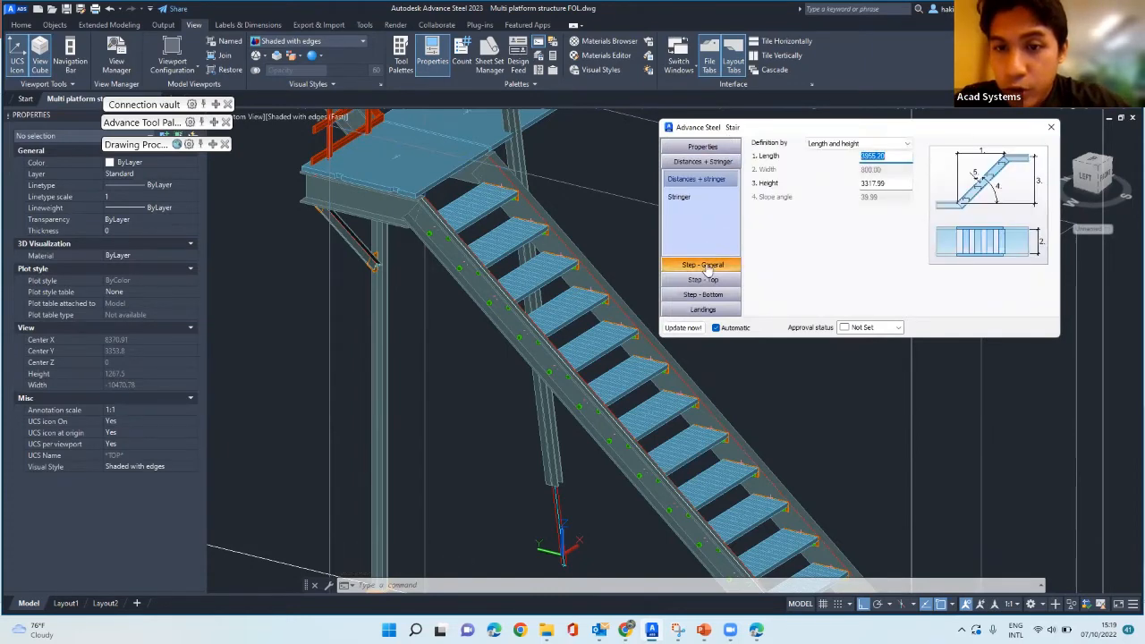
left_click(706, 264)
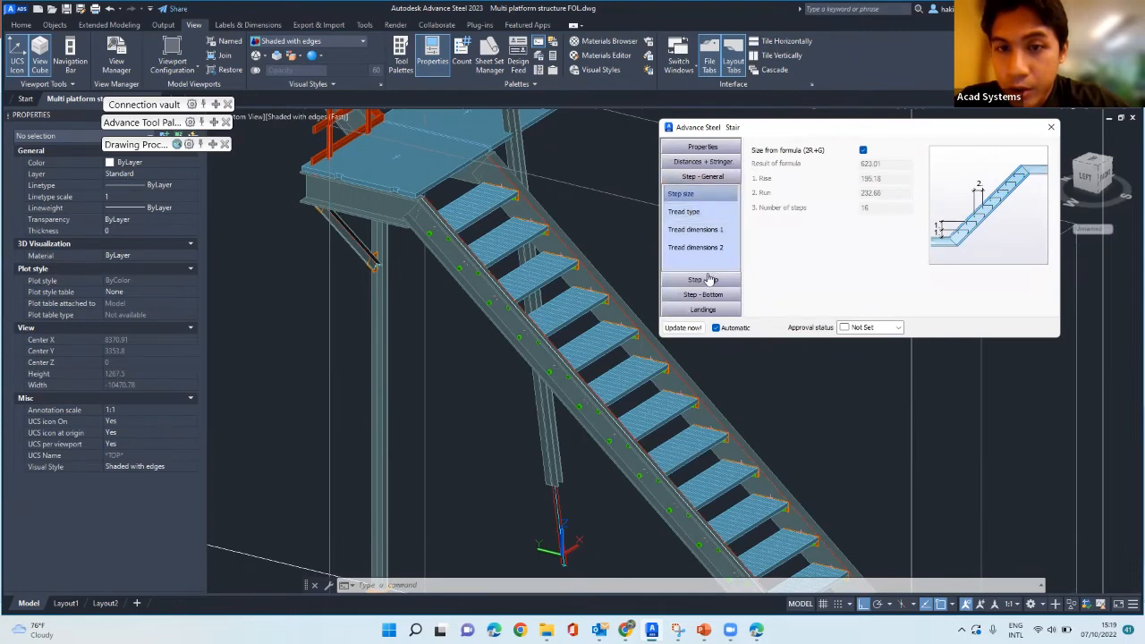
left_click(721, 162)
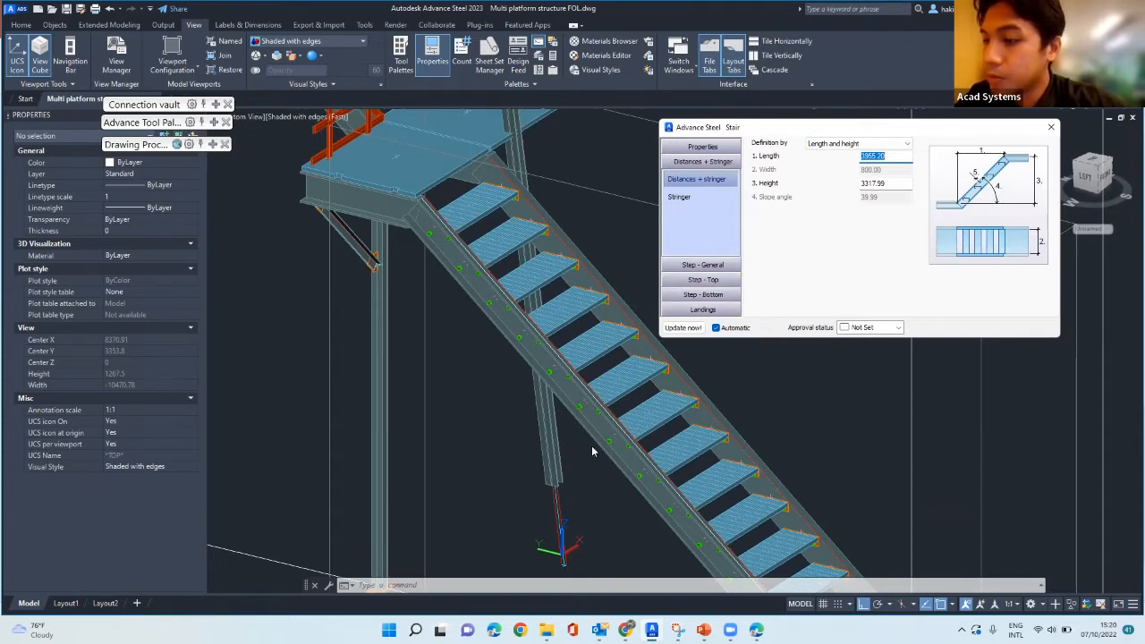
left_click(703, 267)
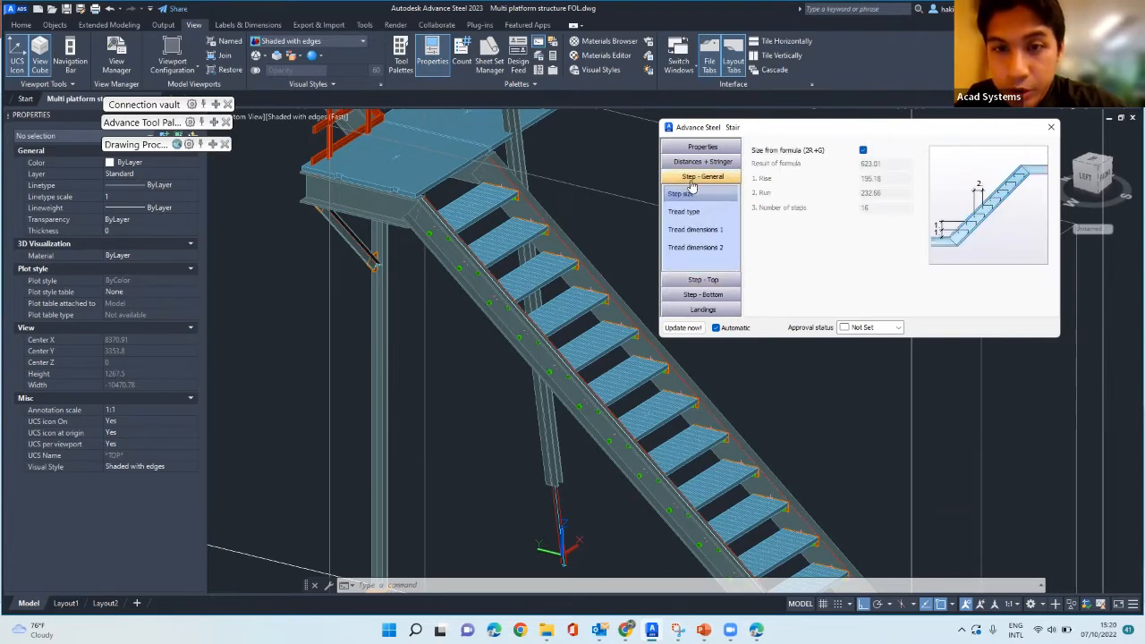
left_click(692, 212)
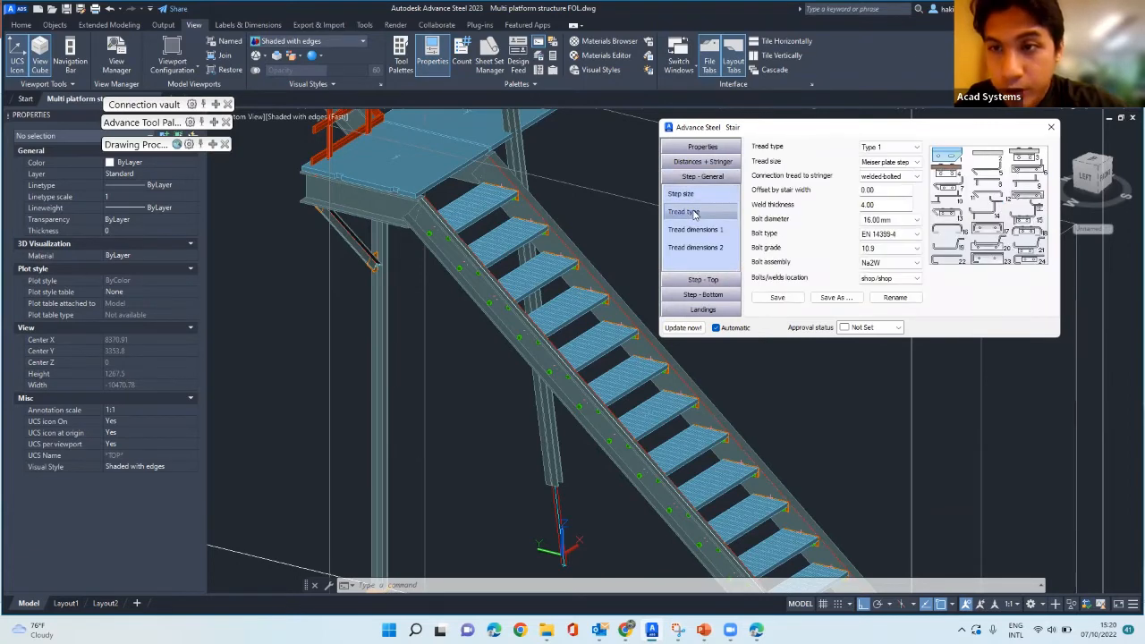
left_click(681, 194)
left_click(703, 280)
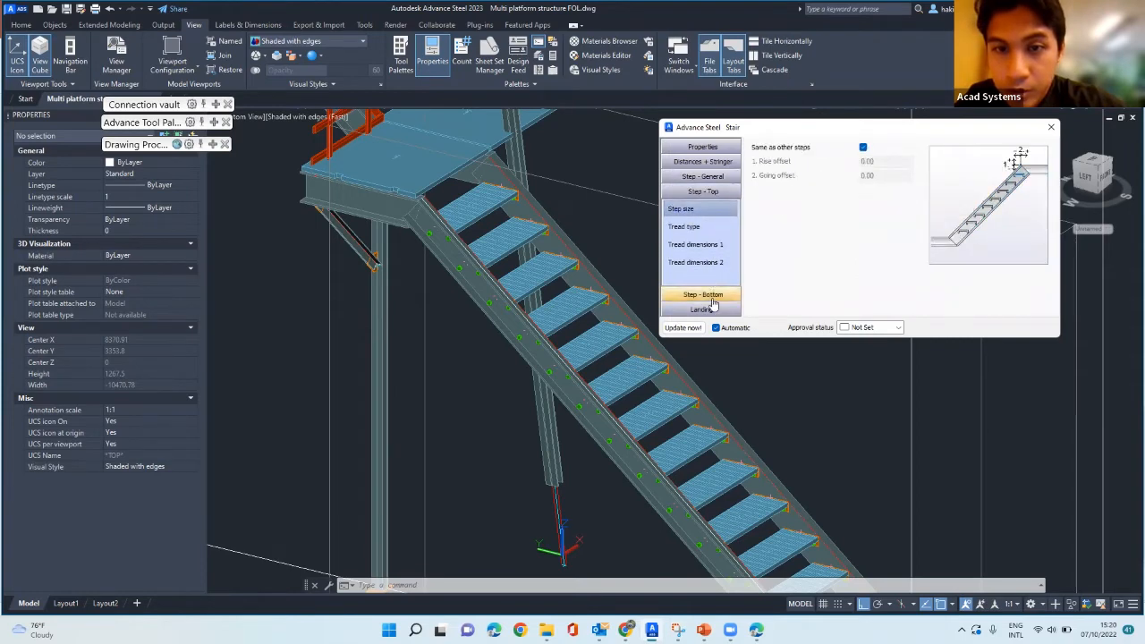
left_click(712, 308)
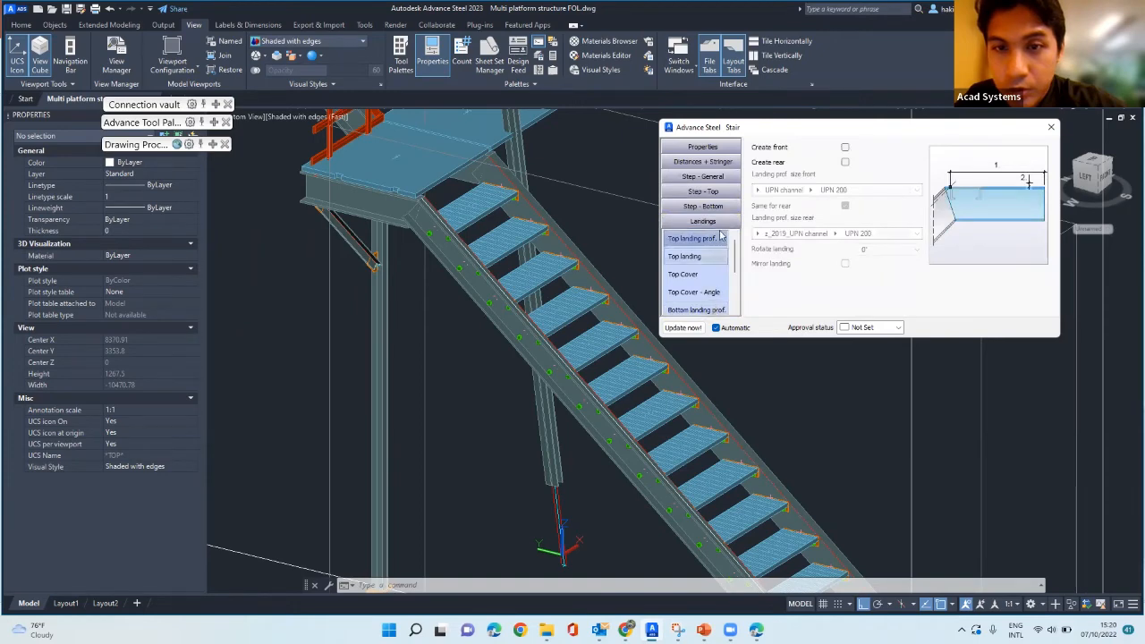
left_click(718, 206)
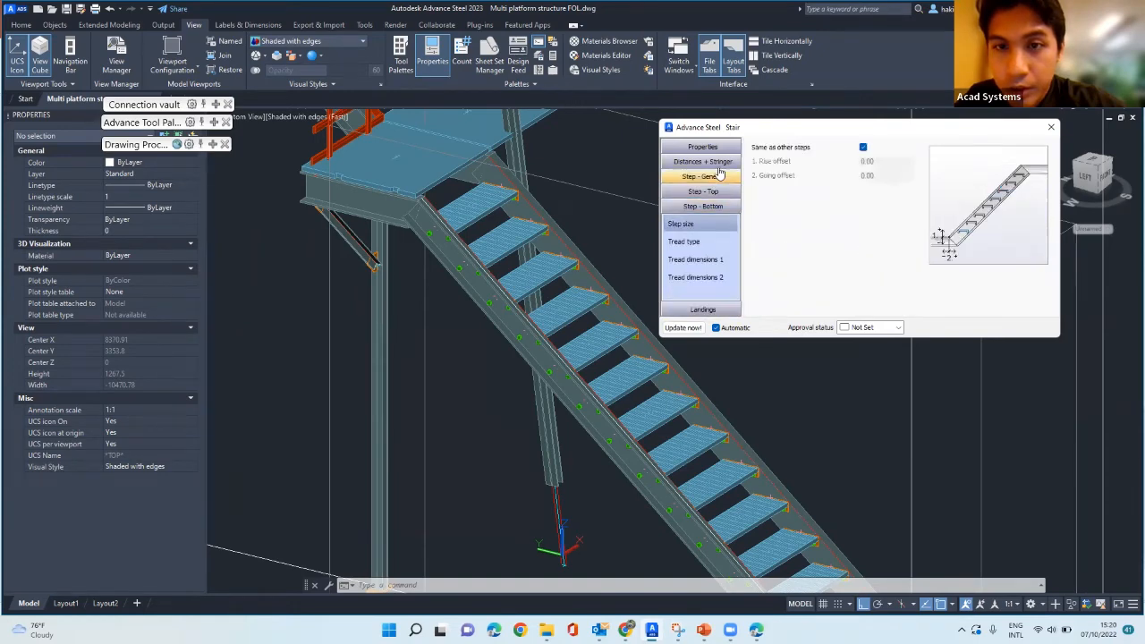
left_click(720, 165)
left_click(703, 146)
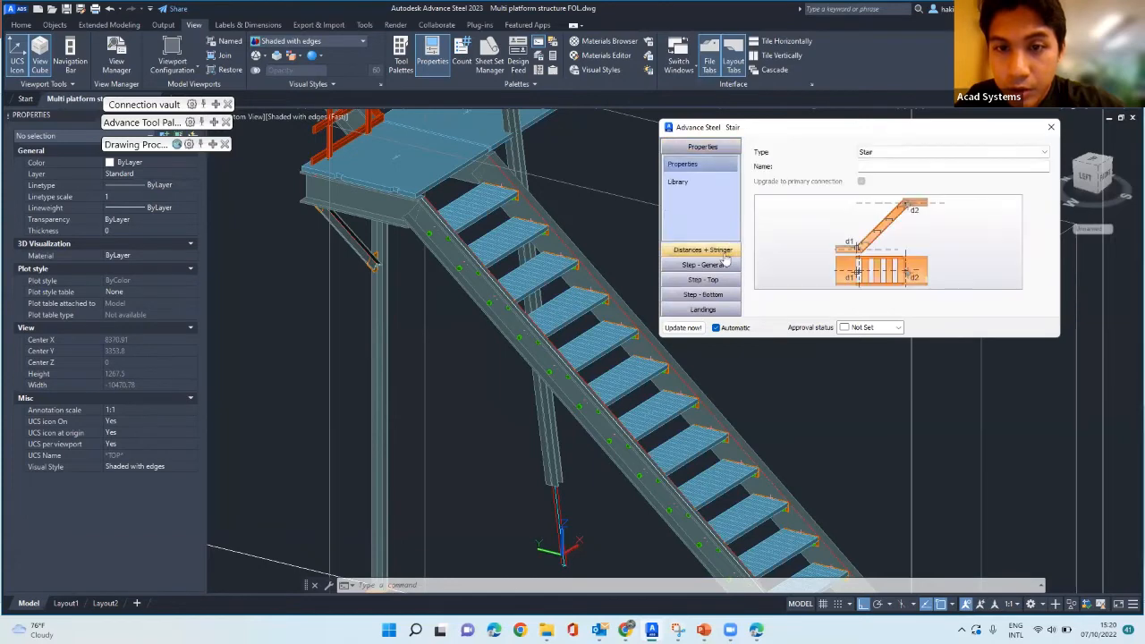
- Find the stair's top landing profile options, checking them against the step and distance settings
left_click(720, 310)
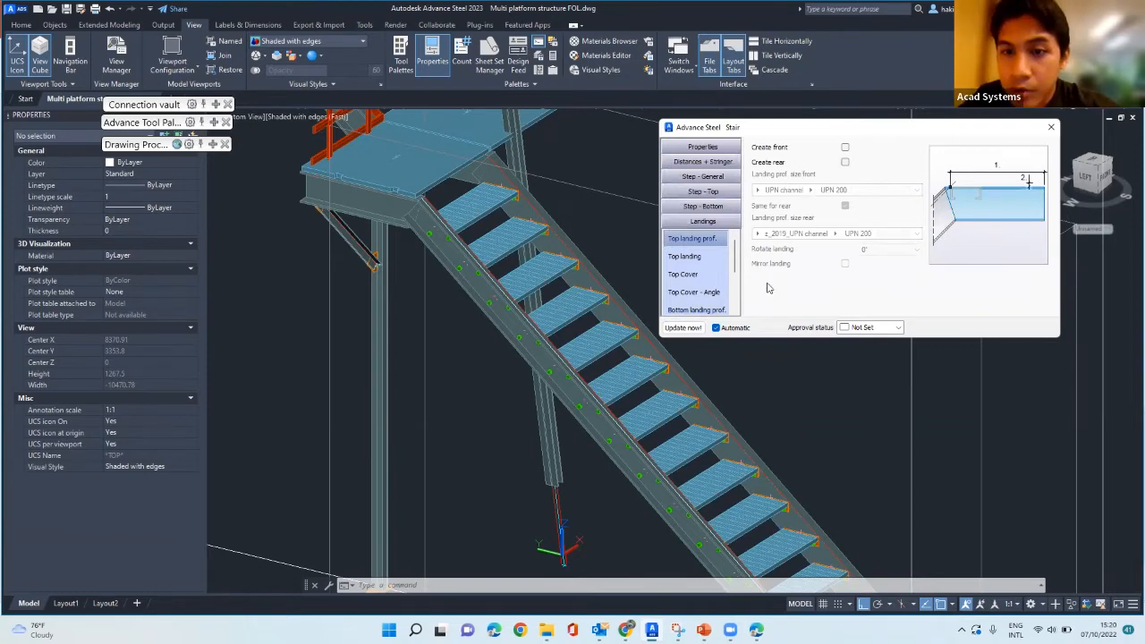
left_click(713, 193)
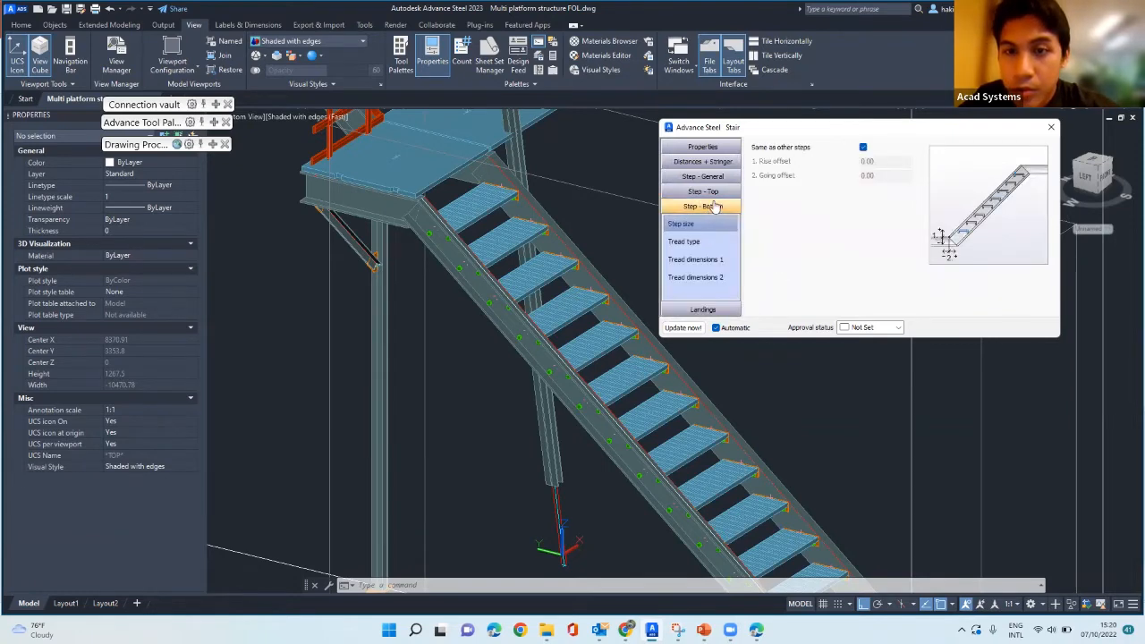
left_click(715, 176)
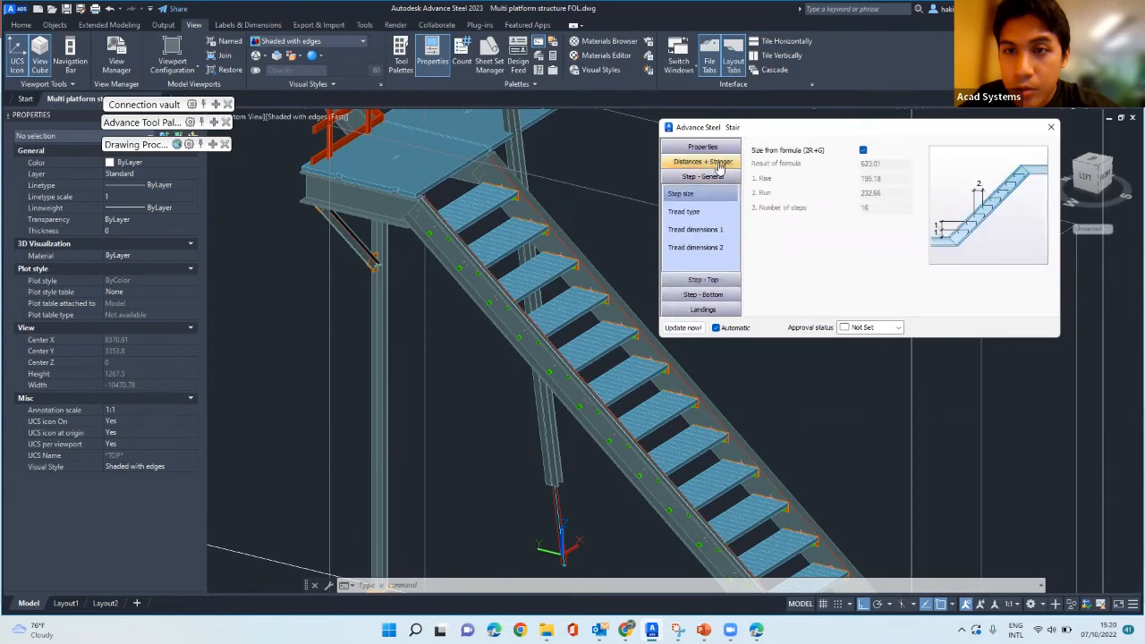
left_click(718, 164)
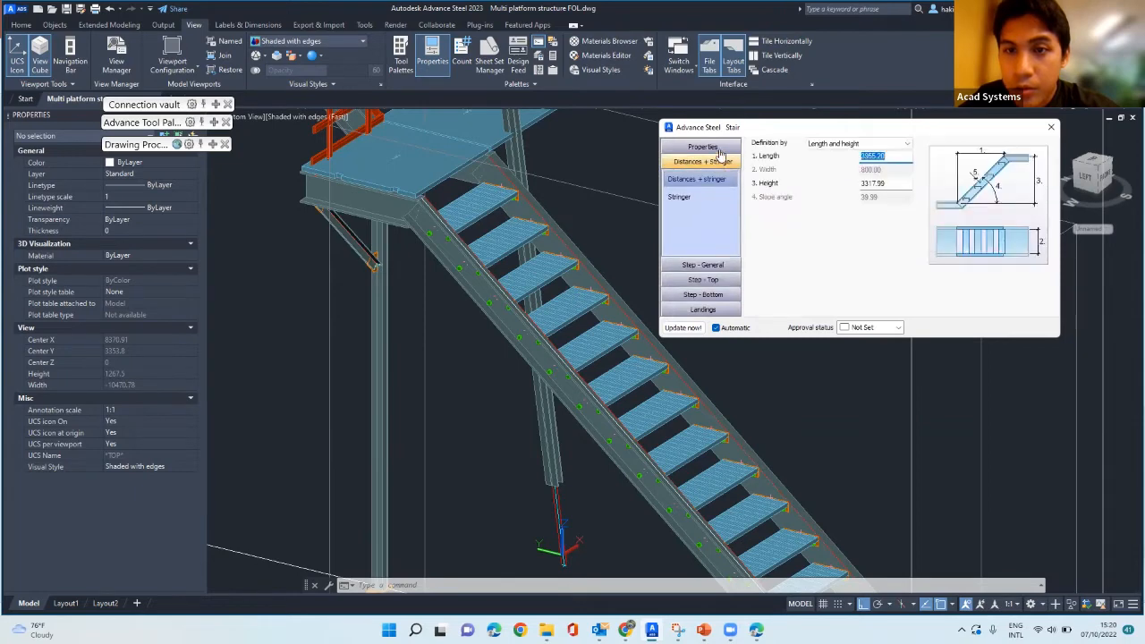
left_click(703, 147)
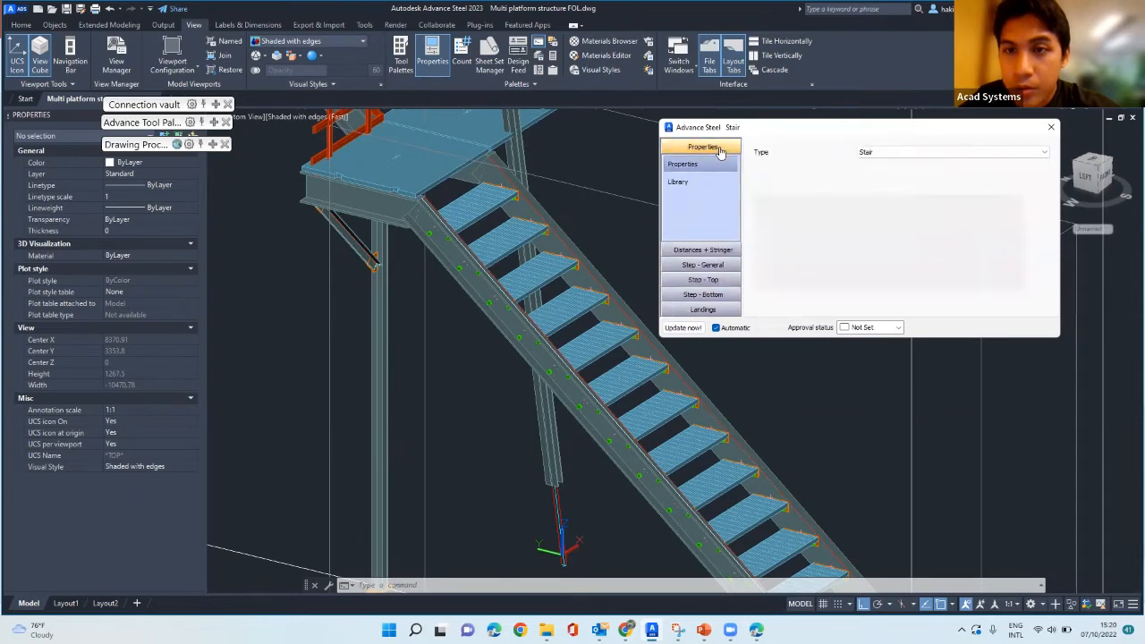
left_click(721, 309)
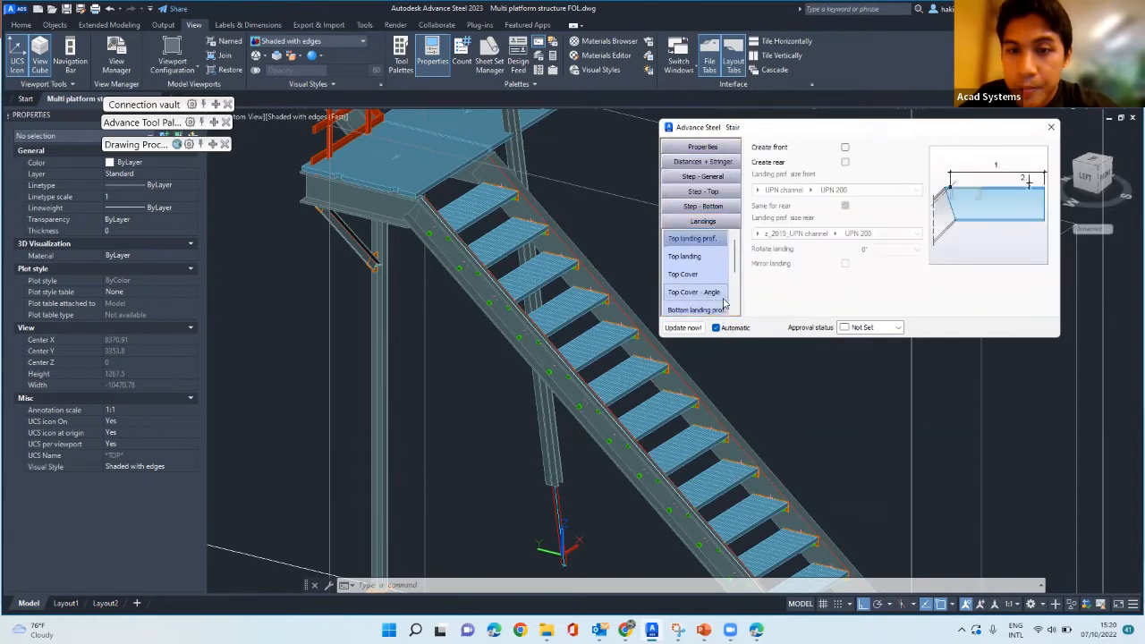
mouse_move(735, 262)
left_mouse_down()
mouse_move(734, 291)
mouse_move(734, 256)
left_mouse_up()
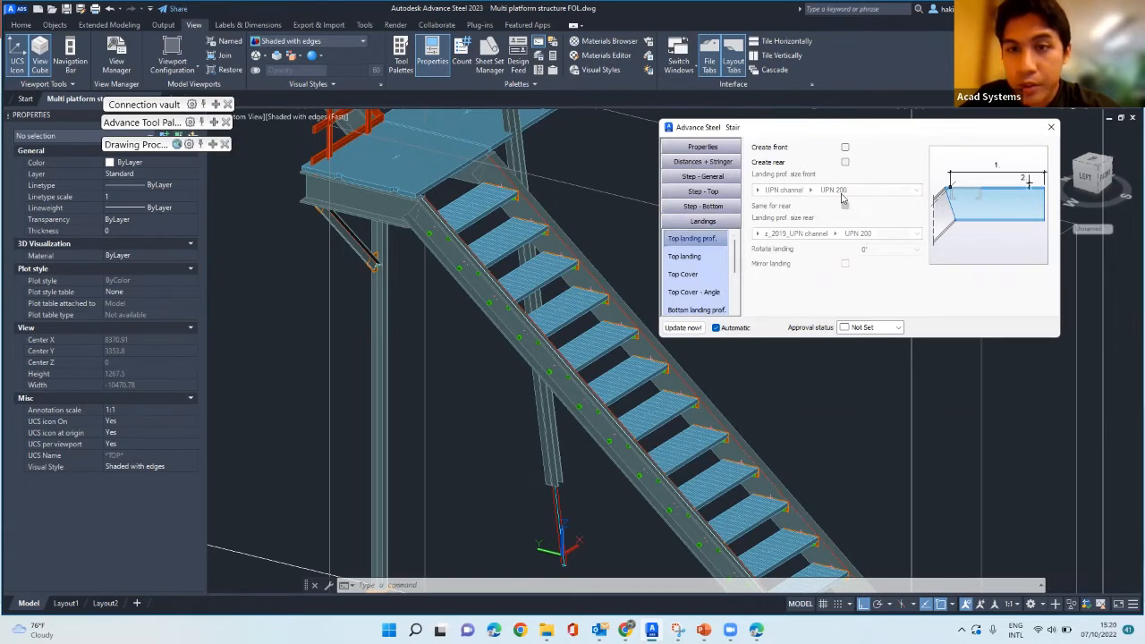
- Create the front and rear top landing profiles of the stair as UPN 220 channels
left_click(845, 147)
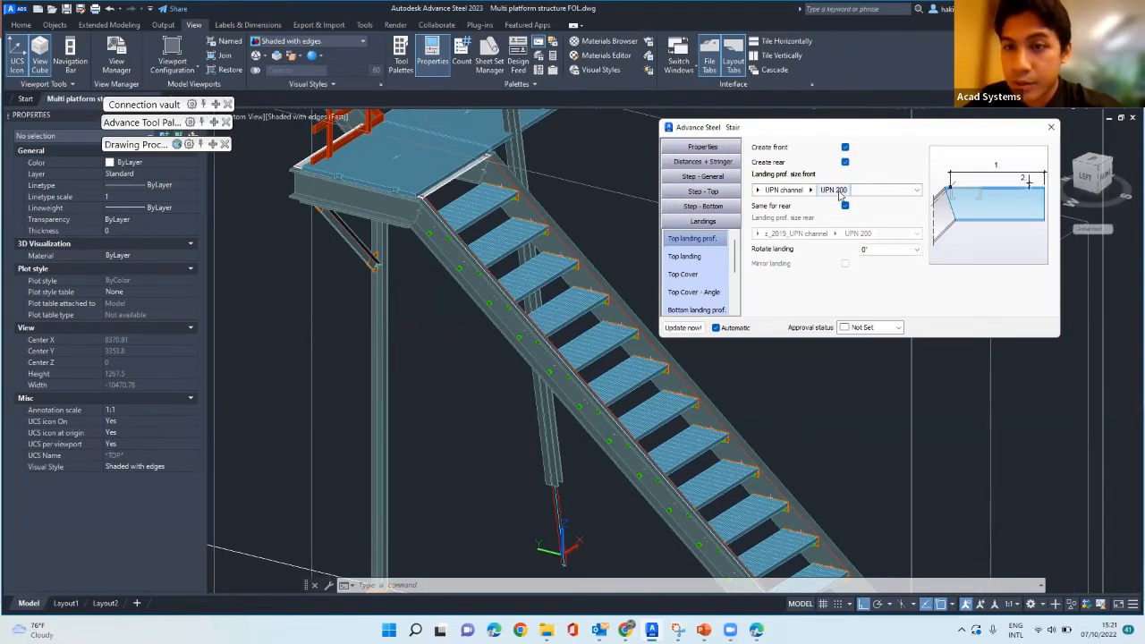
left_click(839, 191)
left_click(811, 190)
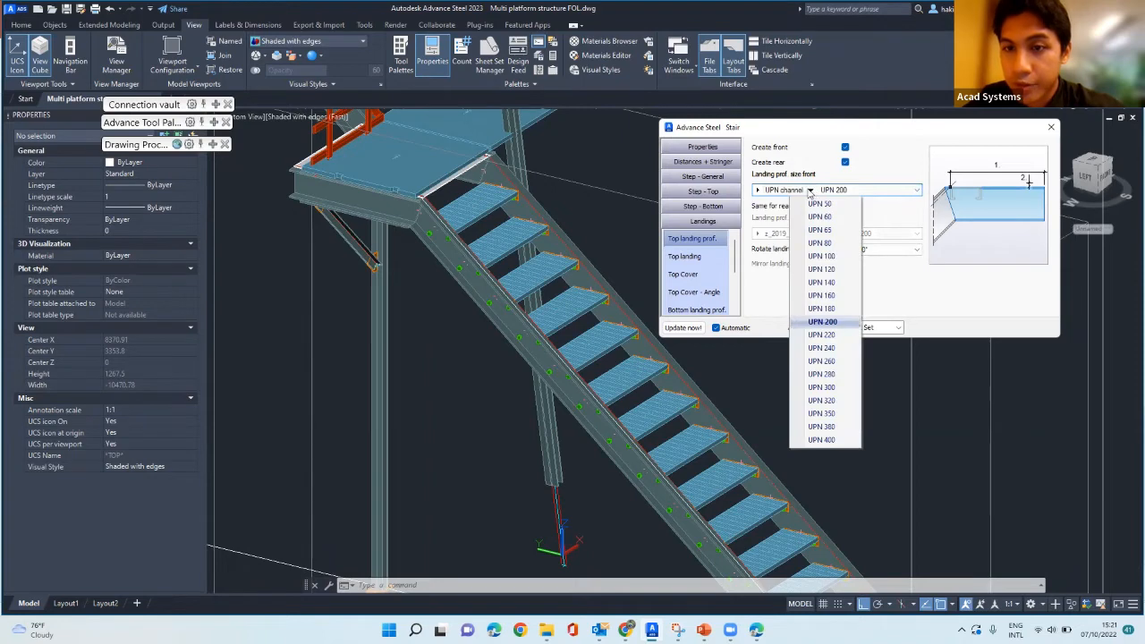
left_click(822, 335)
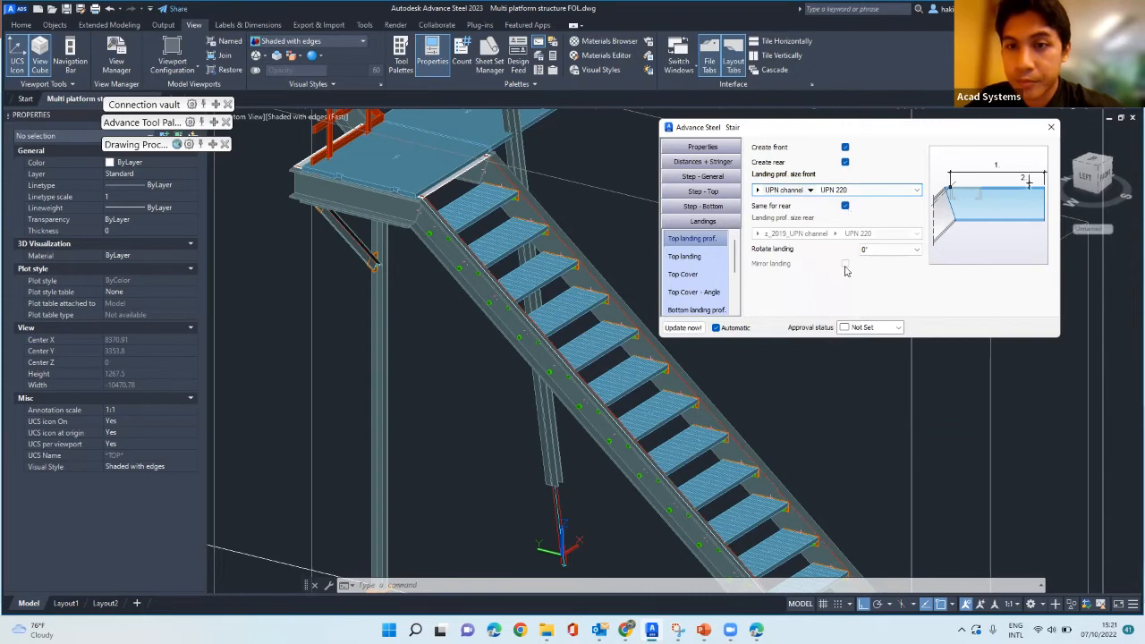
- Inspect the mitred joint between the stringer and the new top landing profile, close up and from the side
left_click(397, 203)
scroll(376, 219, "up", 2)
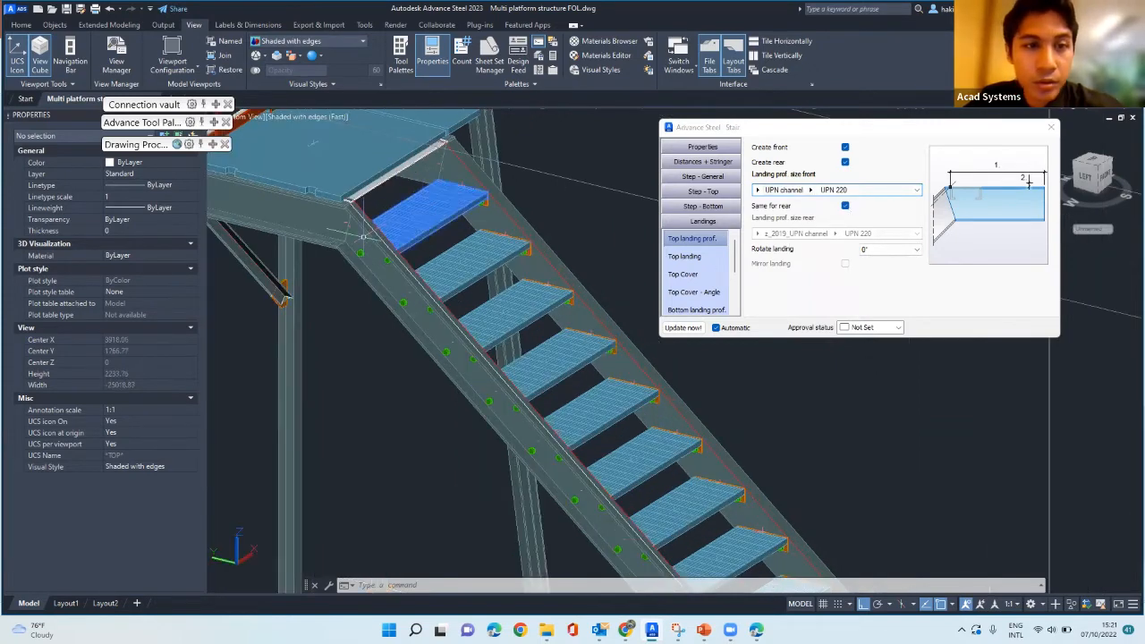
scroll(376, 219, "up", 2)
scroll(335, 245, "up", 2)
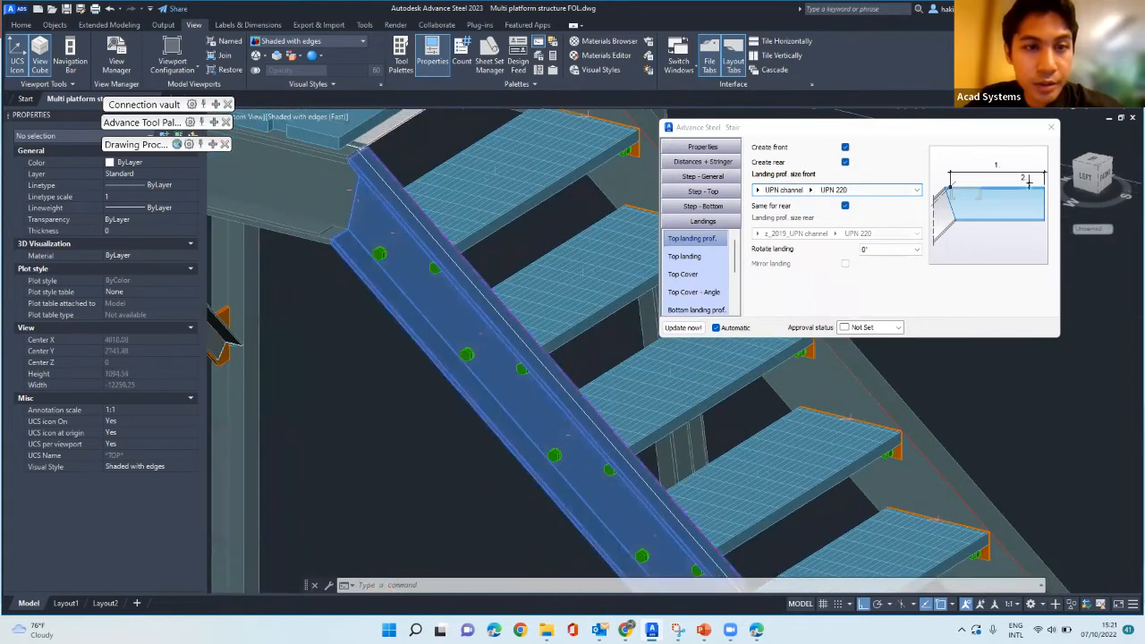
scroll(333, 249, "up", 3)
scroll(333, 249, "down", 2)
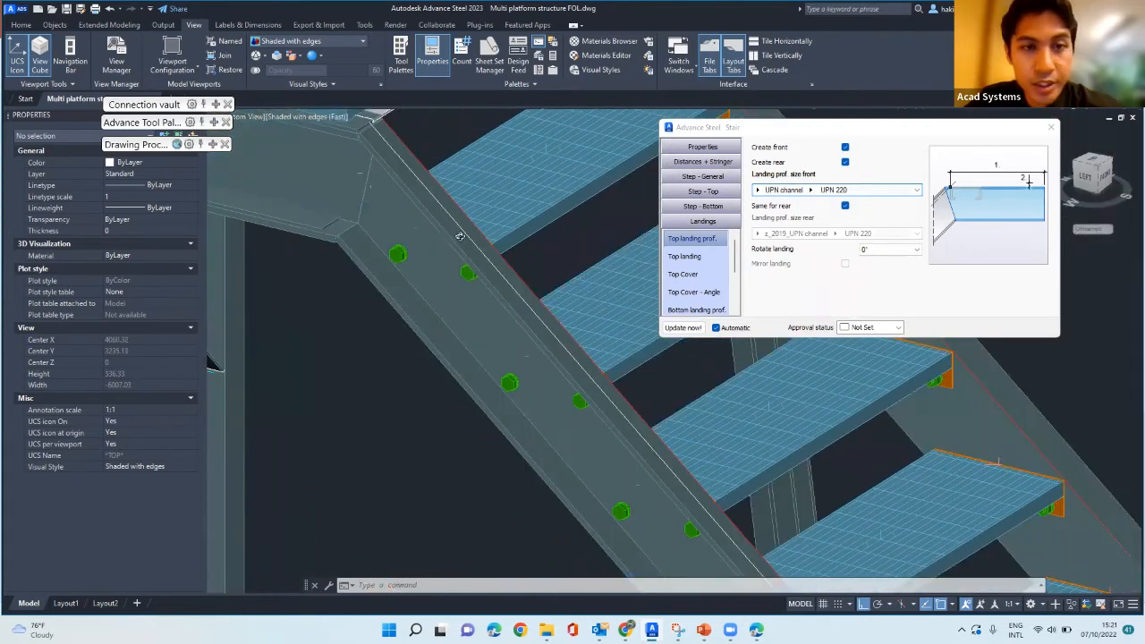
scroll(333, 248, "down", 2)
middle_click_drag(521, 352, 621, 352, "shift")
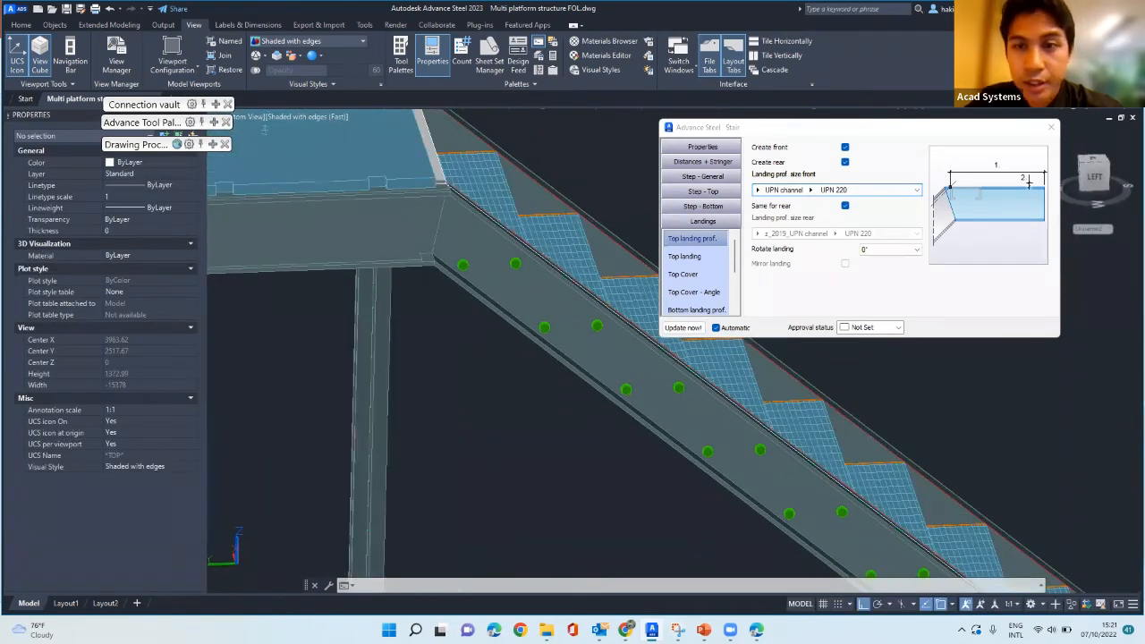
scroll(506, 178, "down", 5)
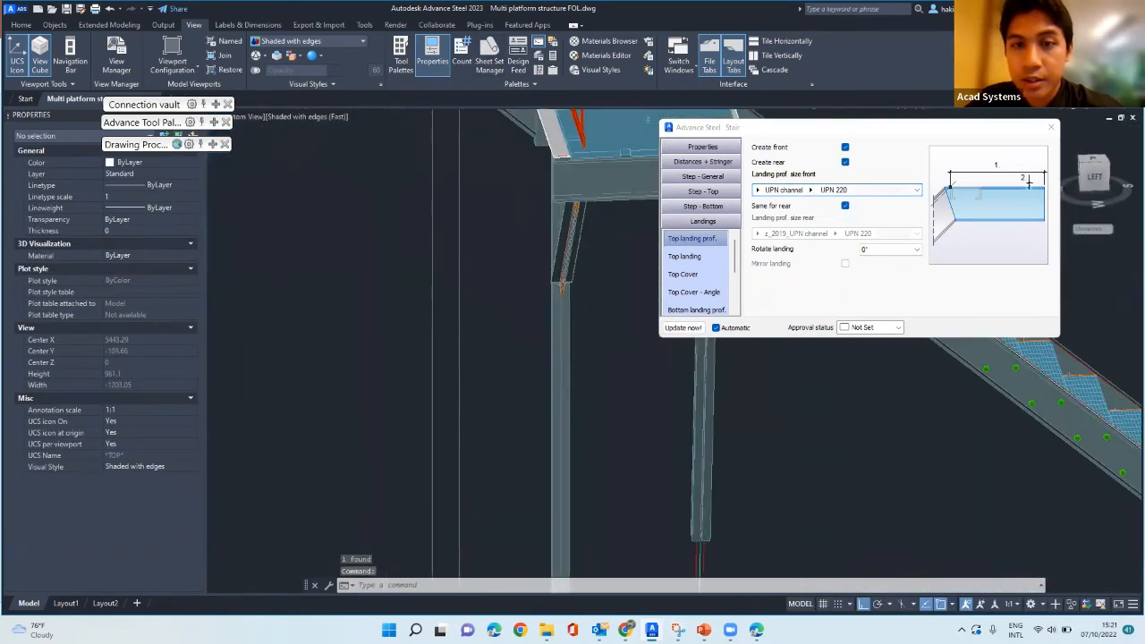
scroll(523, 306, "up", 8)
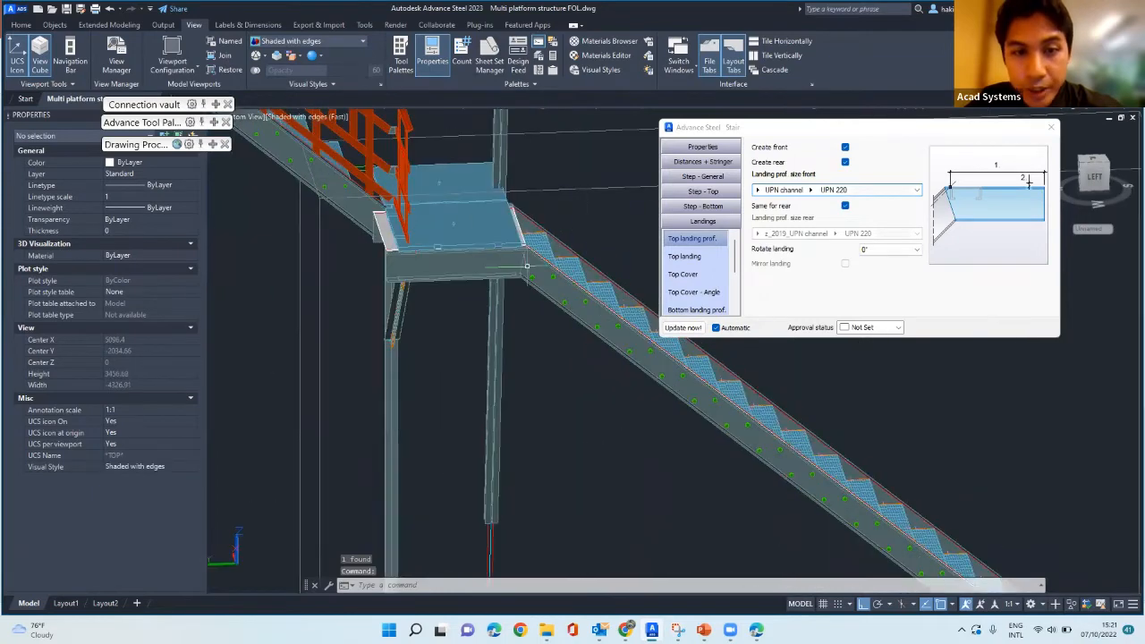
- Select the landing's existing side beam and compare its end with the overlapping new landing profile at the stringer
scroll(512, 272, "up", 3)
middle_click_drag(516, 304, 407, 284, "shift")
scroll(430, 224, "down", 4)
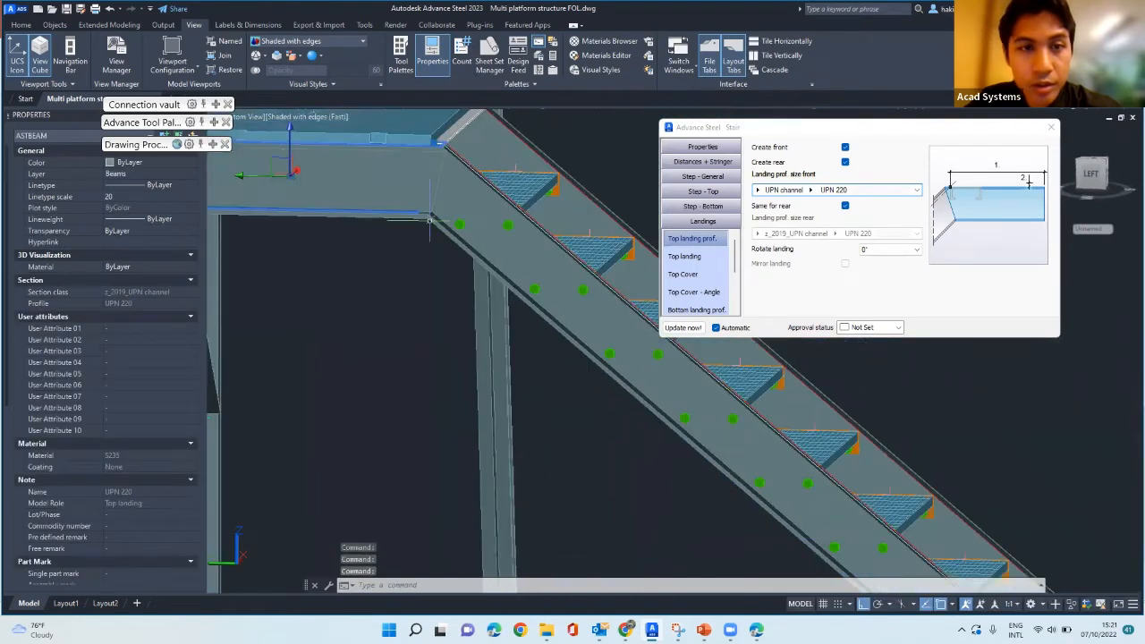
scroll(450, 128, "up", 3)
scroll(430, 157, "up", 3)
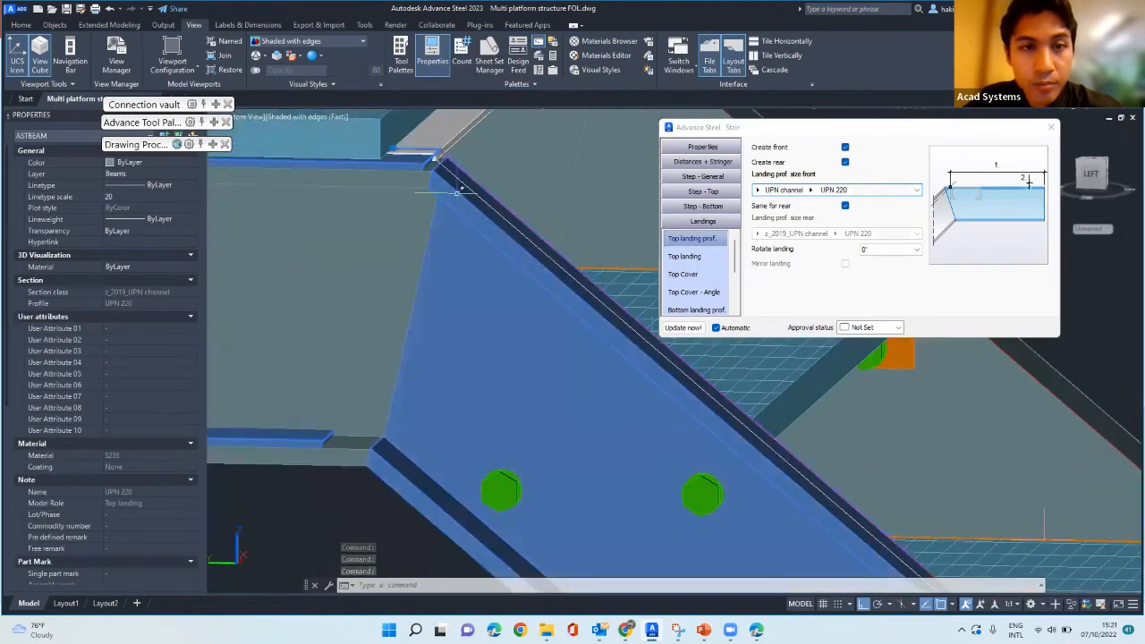
key("Escape")
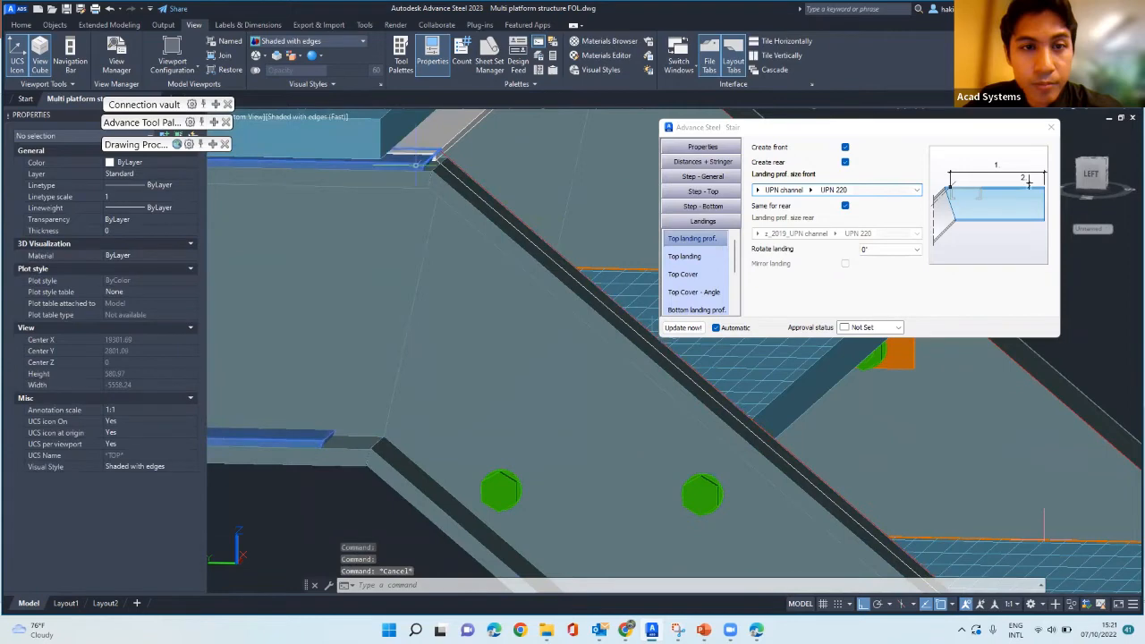
left_click(417, 164)
scroll(496, 271, "down", 2)
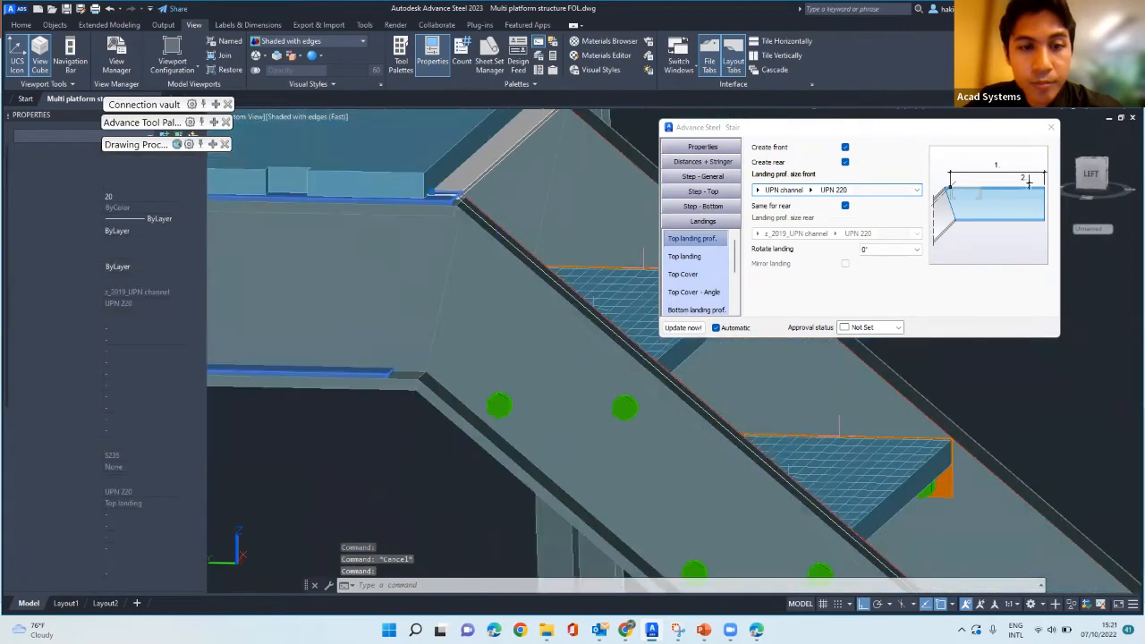
key("Escape")
left_click(374, 374)
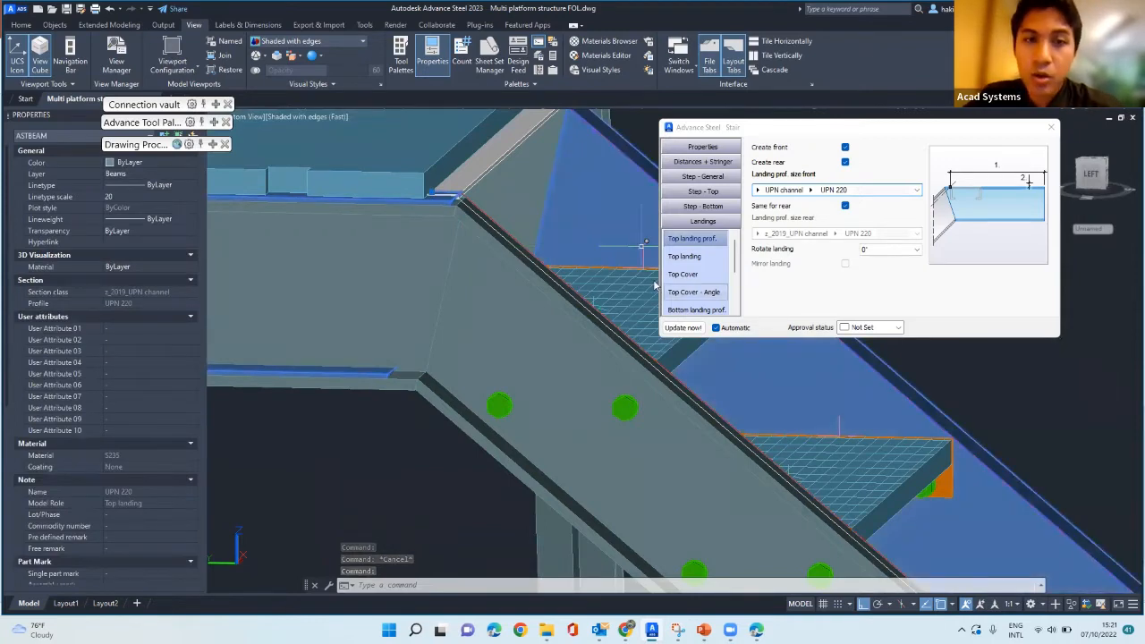
scroll(581, 255, "down", 2)
scroll(523, 270, "down", 3)
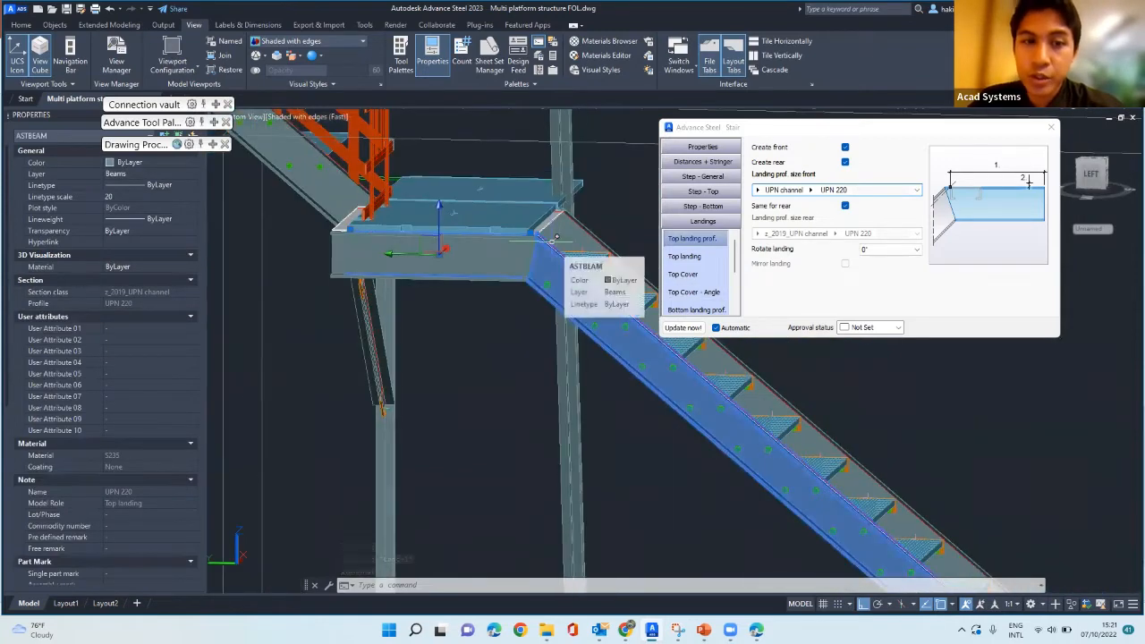
- Turn off the rear top landing profile of the stair and check the stringer's end against the existing side beam
scroll(523, 270, "up", 3)
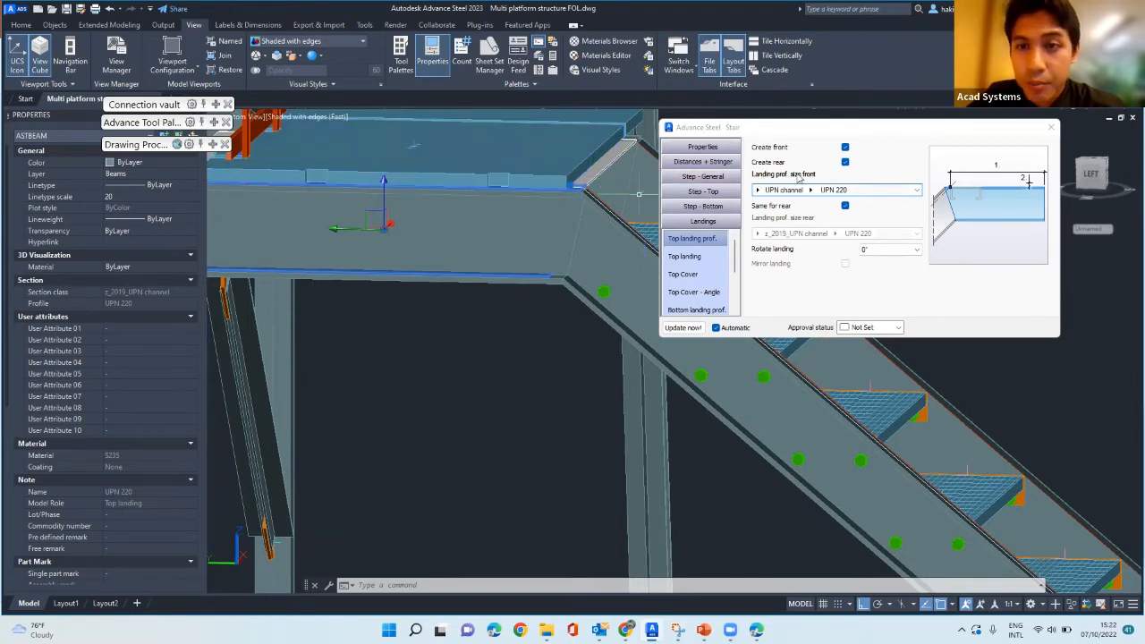
left_click(845, 163)
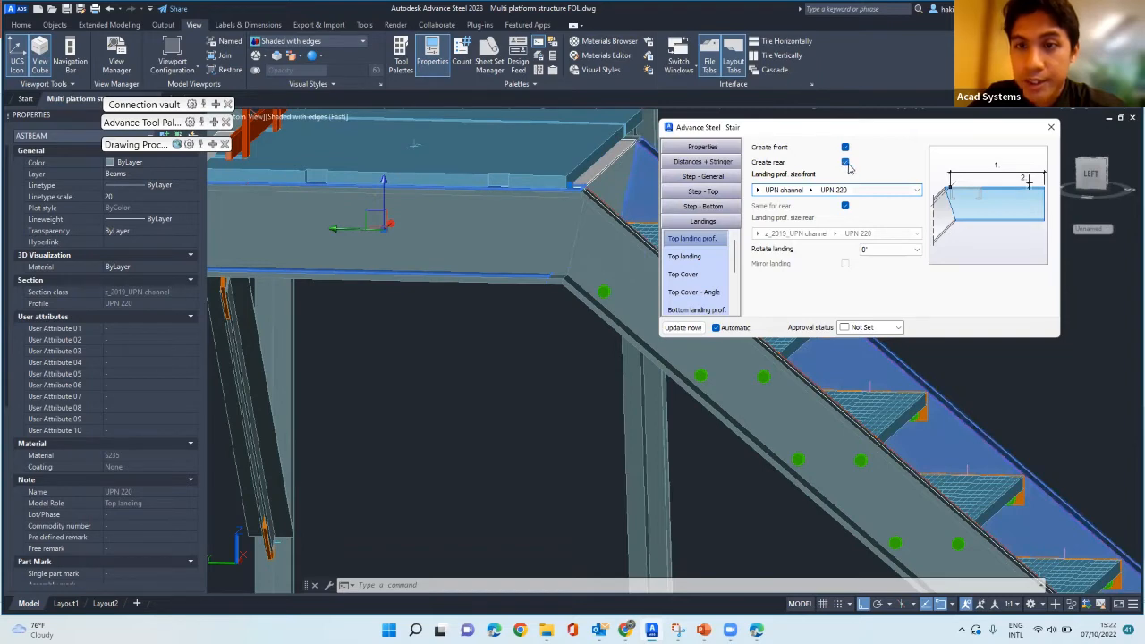
left_click(845, 163)
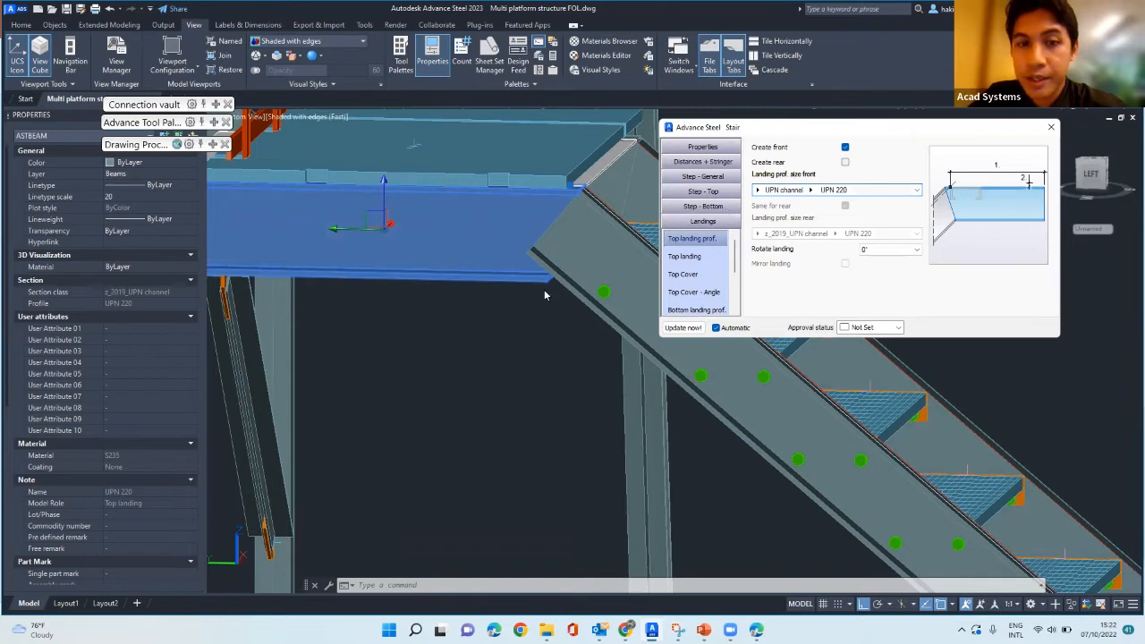
scroll(563, 282, "down", 2)
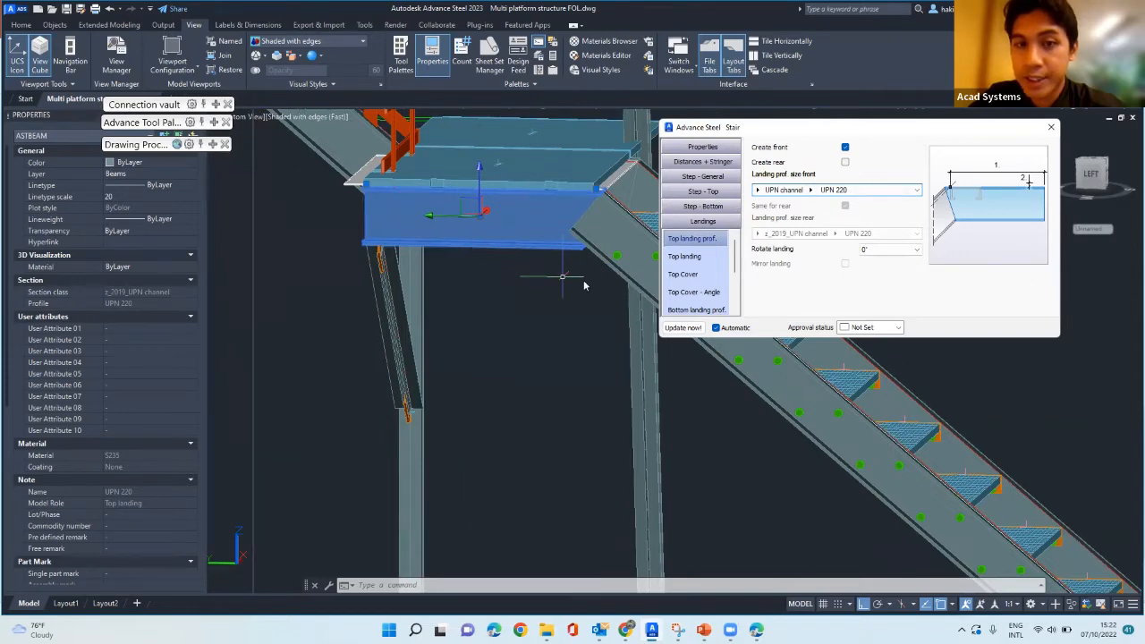
- Check the front top landing profile's end at the stringer, close the stair settings and clear the selection
scroll(597, 215, "up", 4)
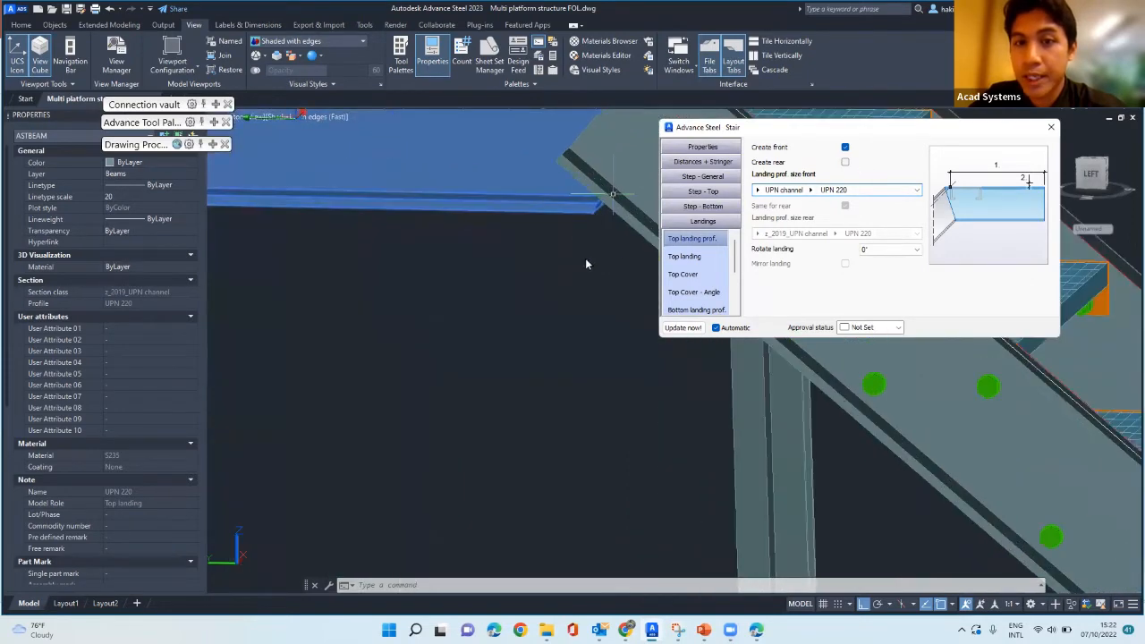
scroll(589, 259, "down", 5)
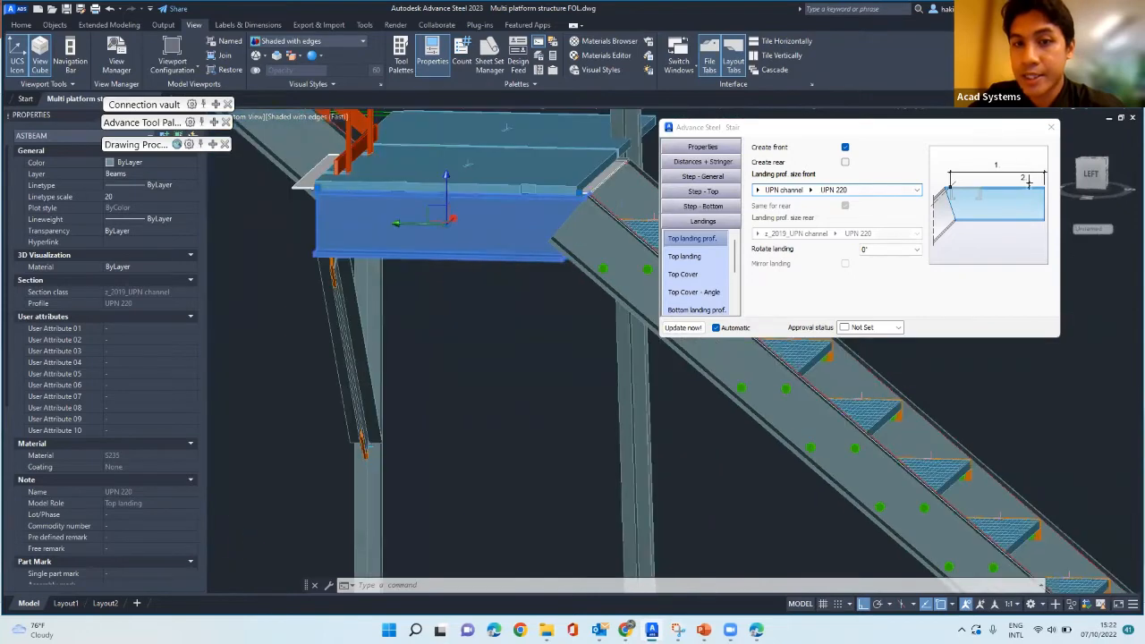
scroll(622, 183, "up", 3)
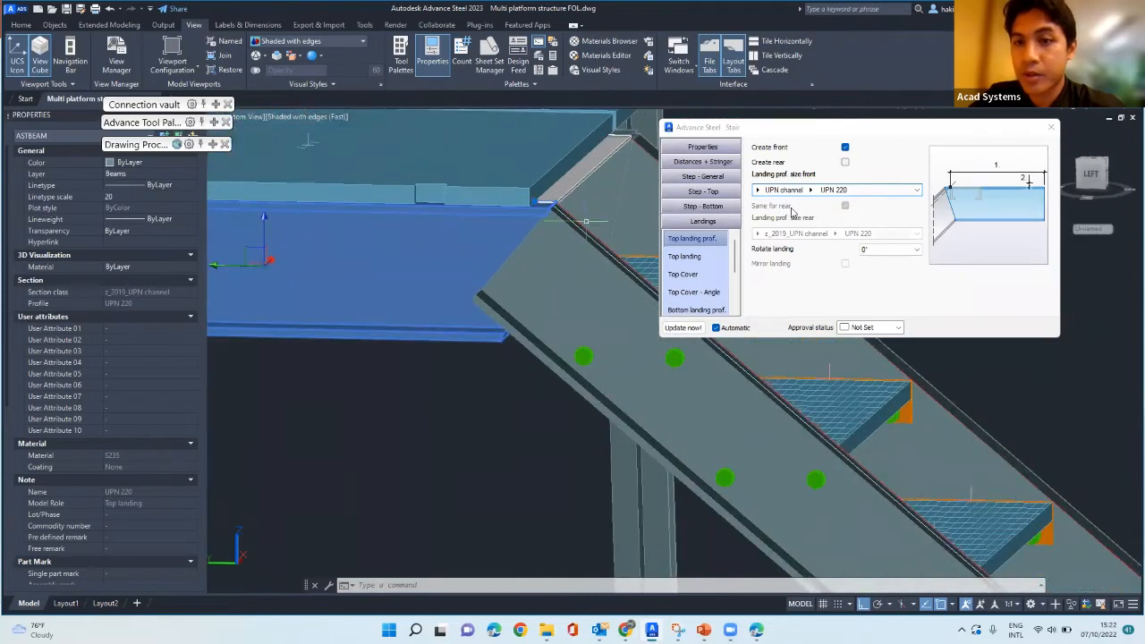
left_click(1051, 127)
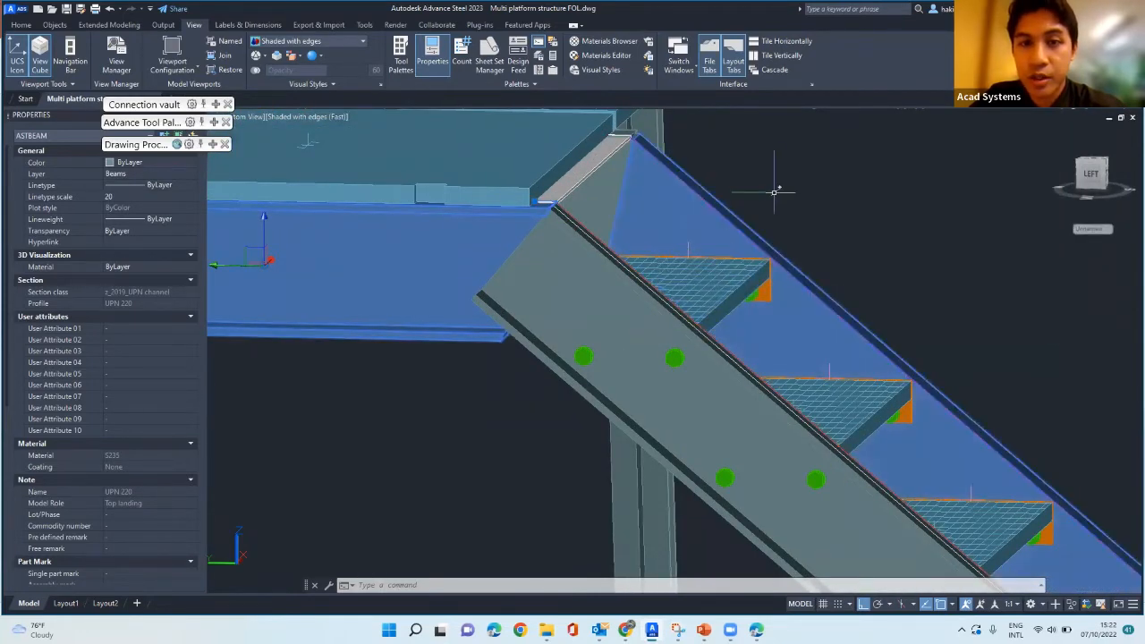
key("Escape")
scroll(710, 227, "down", 4)
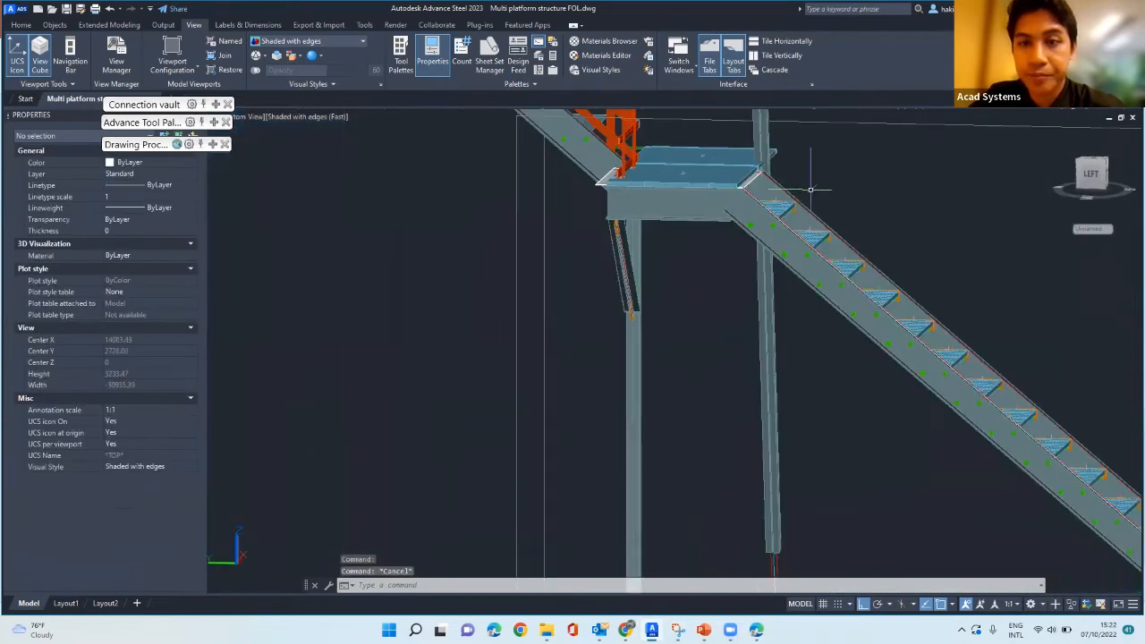
scroll(710, 227, "up", 2)
middle_click_drag(709, 227, 671, 246, "shift")
scroll(706, 169, "up", 2)
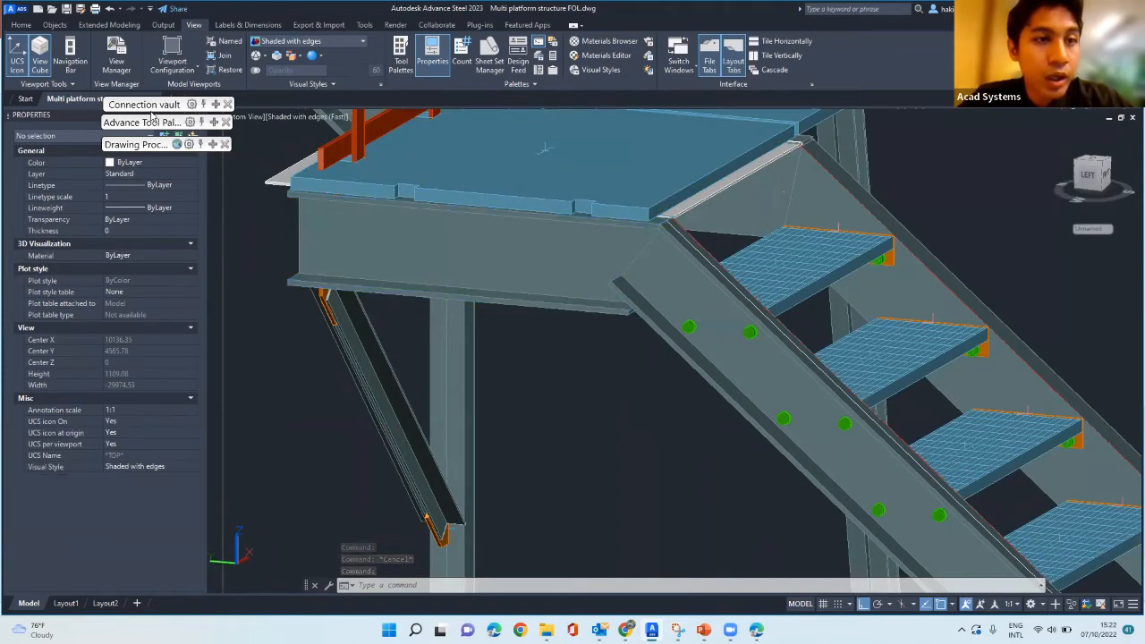
left_click_drag(143, 122, 153, 126)
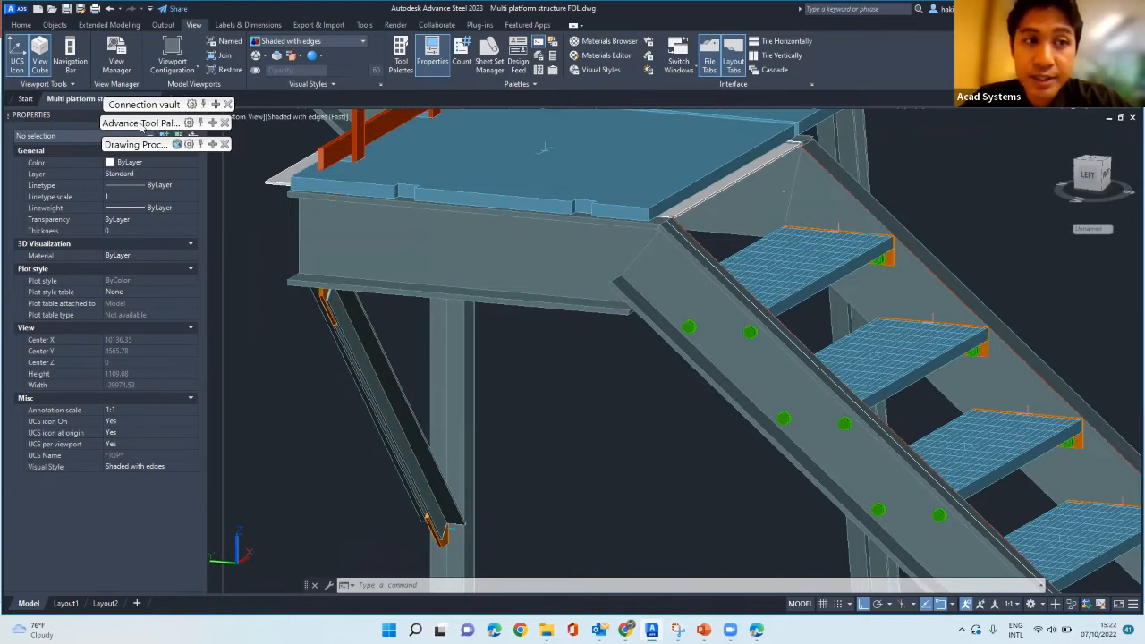
left_click_drag(243, 202, 230, 185)
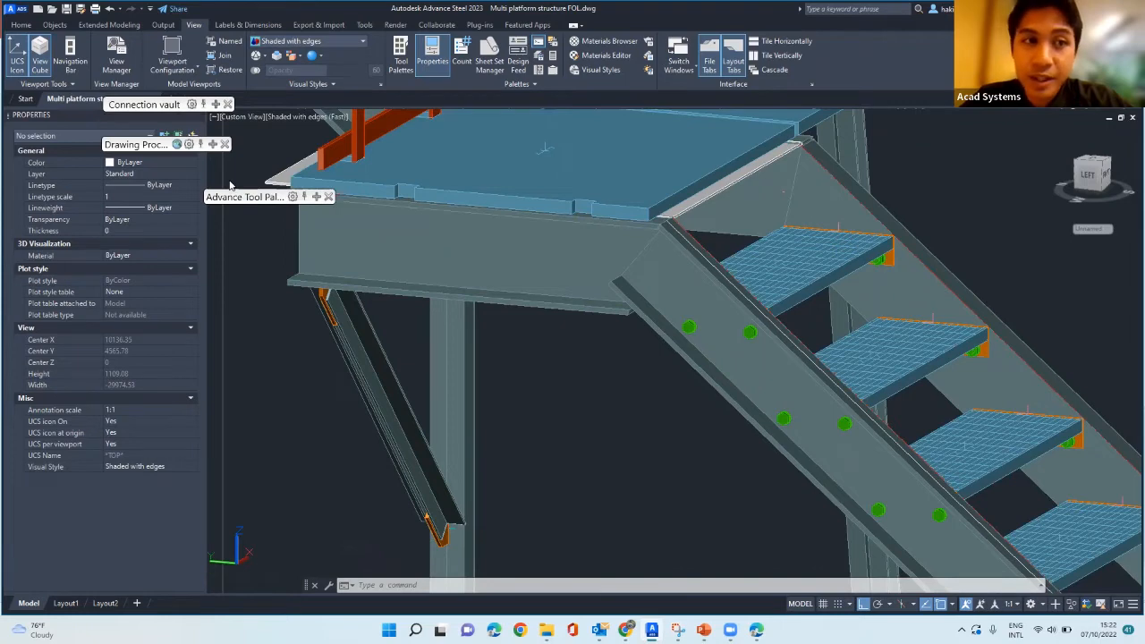
left_click_drag(230, 185, 145, 128)
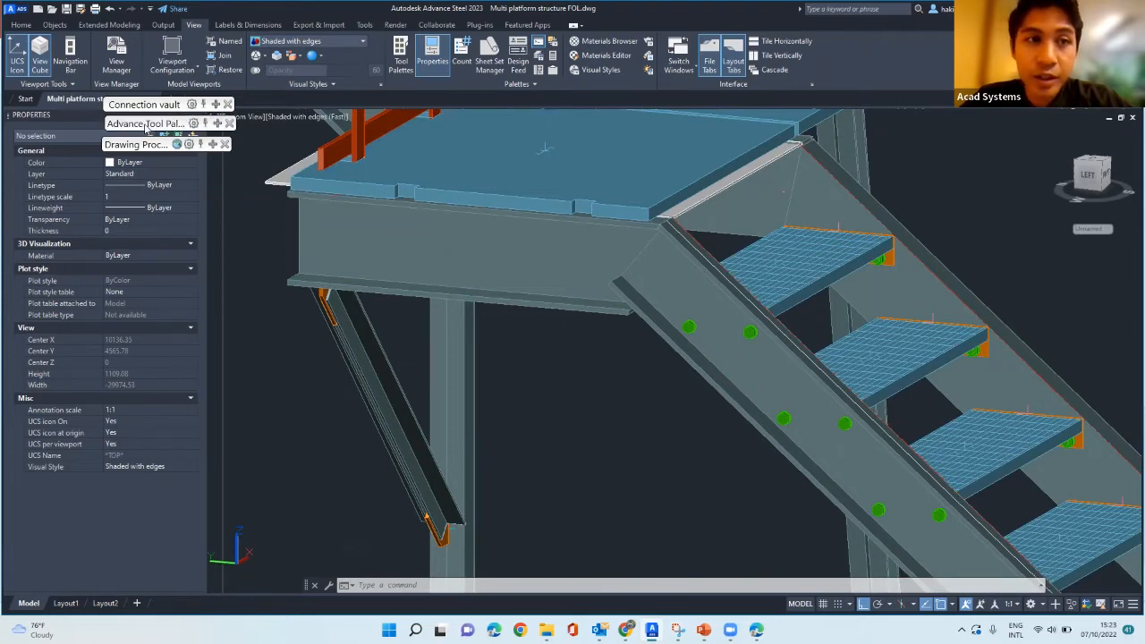
- Bring up the Advance Steel tool palette and browse its categories through to the Features cutting tools
left_click(22, 26)
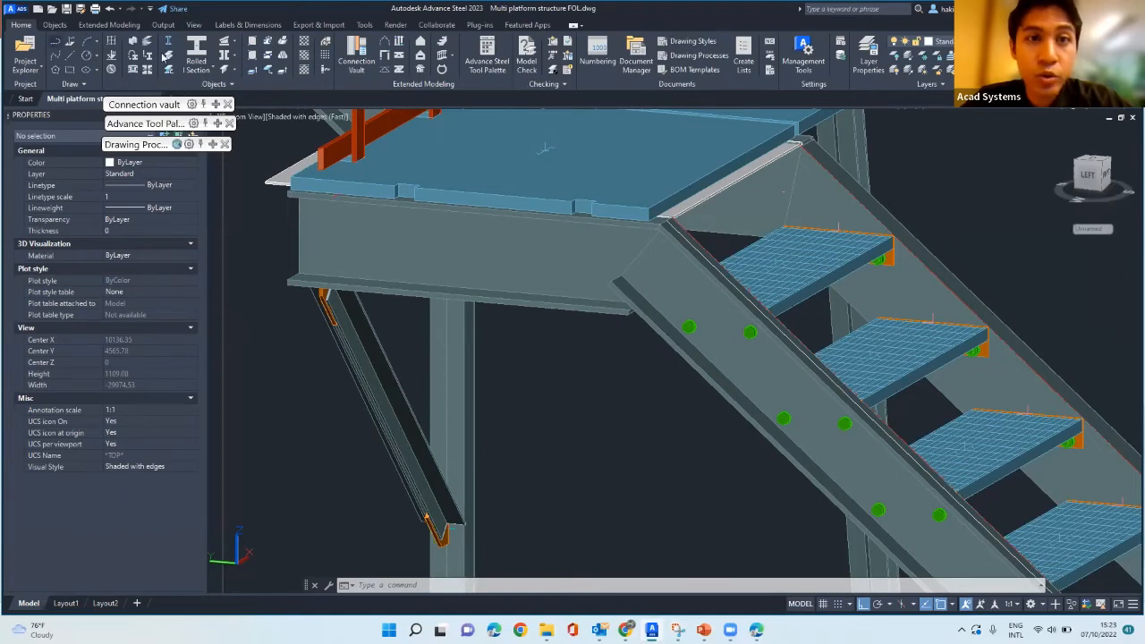
left_click(490, 59)
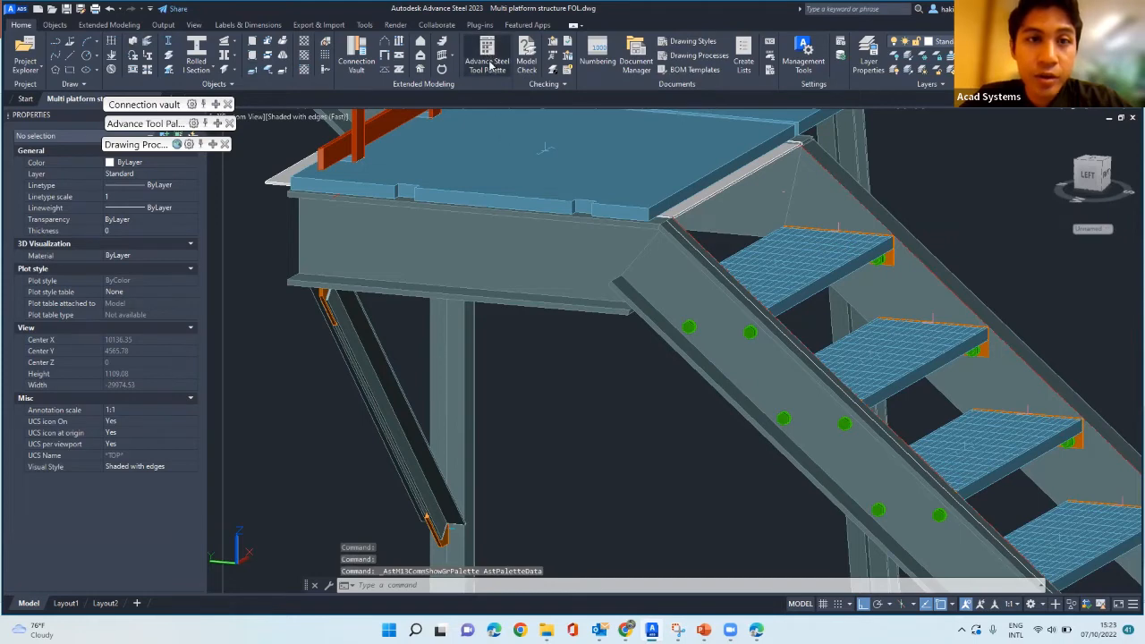
left_click(485, 54)
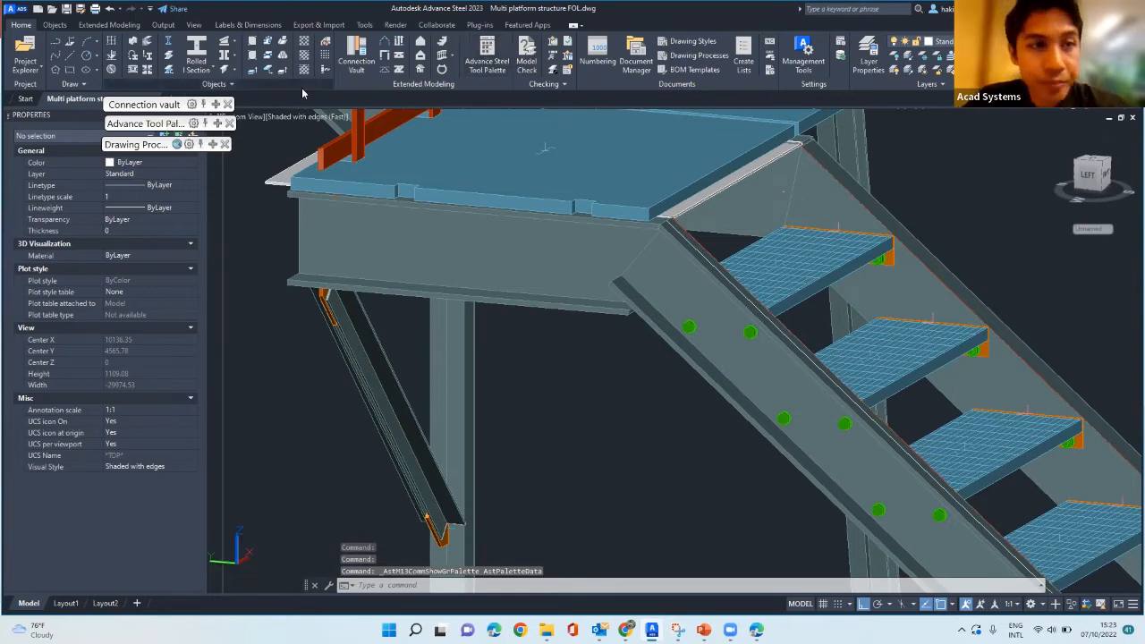
mouse_move(215, 126)
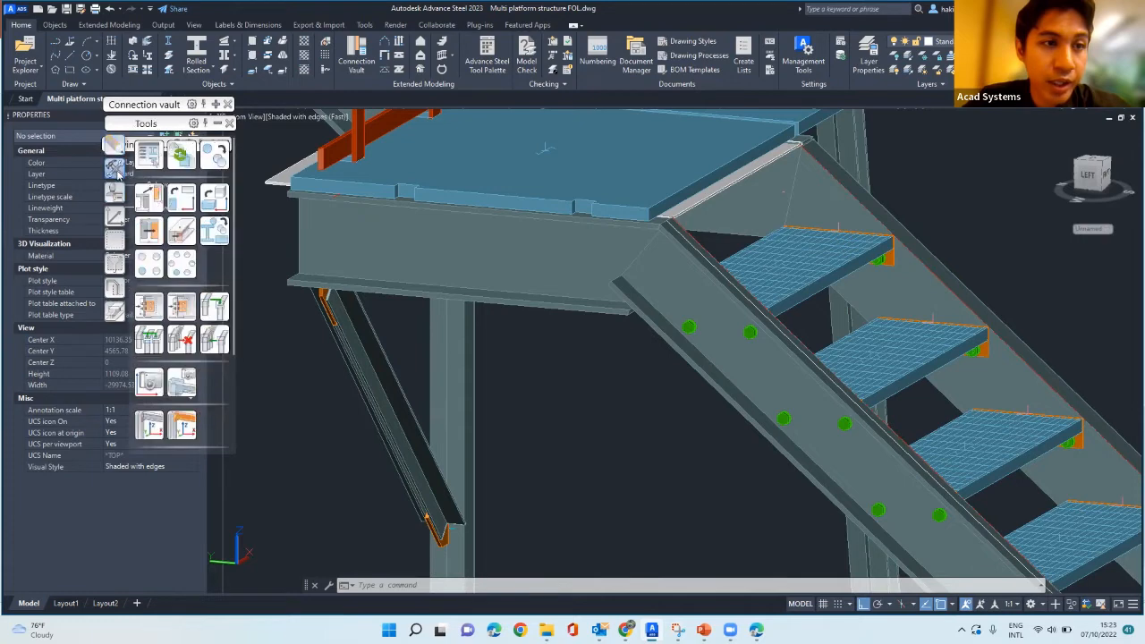
left_click(115, 193)
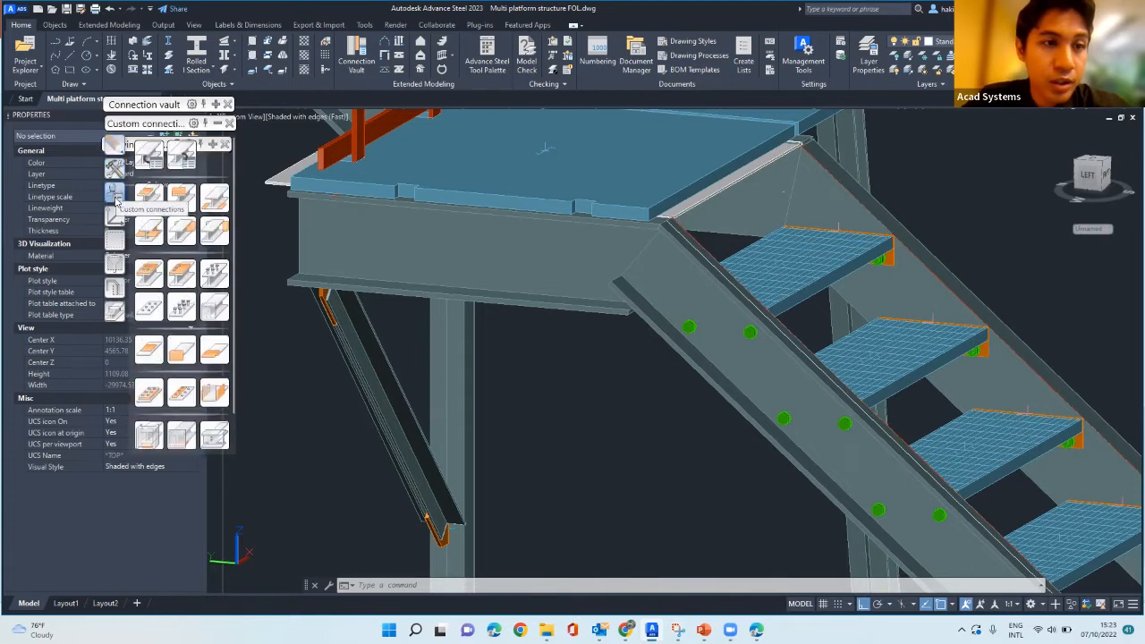
left_click(116, 287)
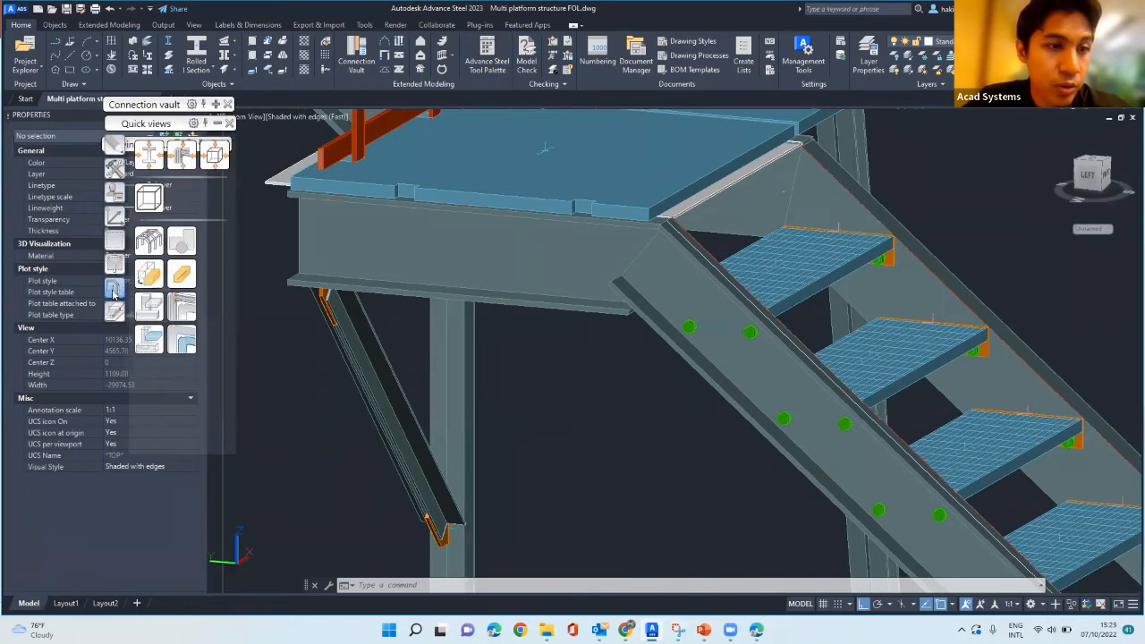
left_click(115, 261)
left_click(114, 243)
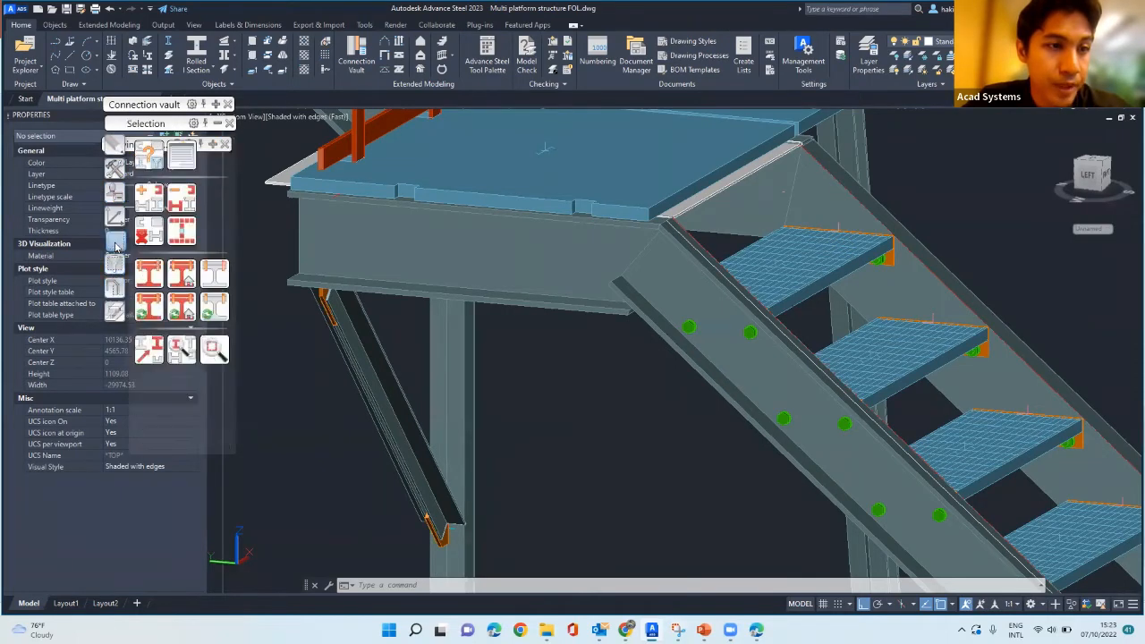
left_click(115, 313)
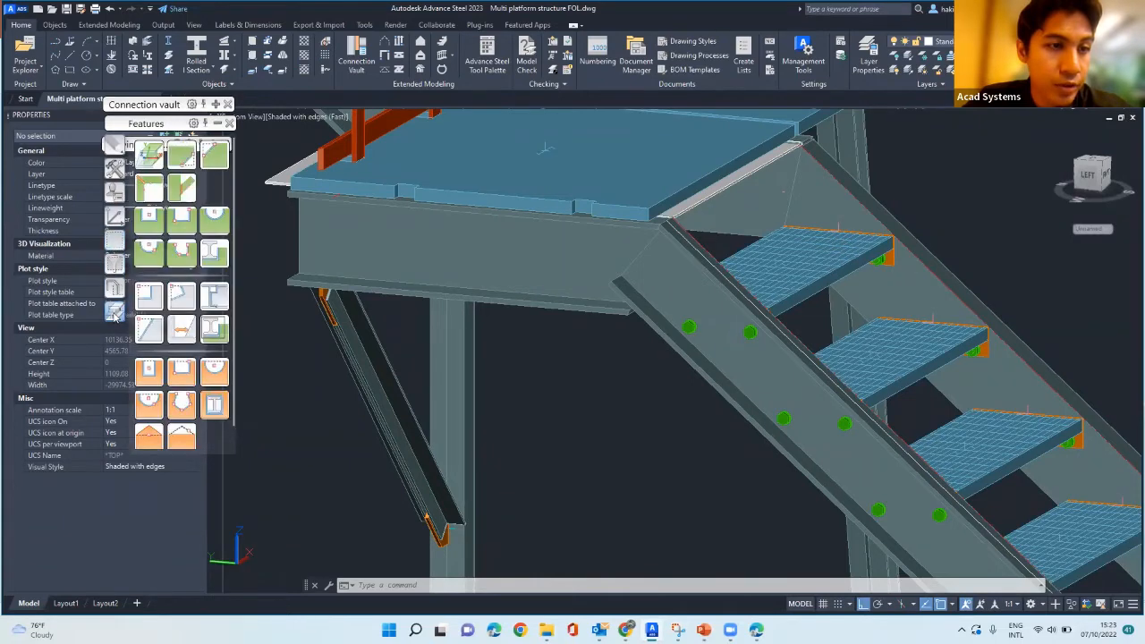
- Create a Miter cut between the front top landing profile and the adjoining stair stringer
left_click(143, 187)
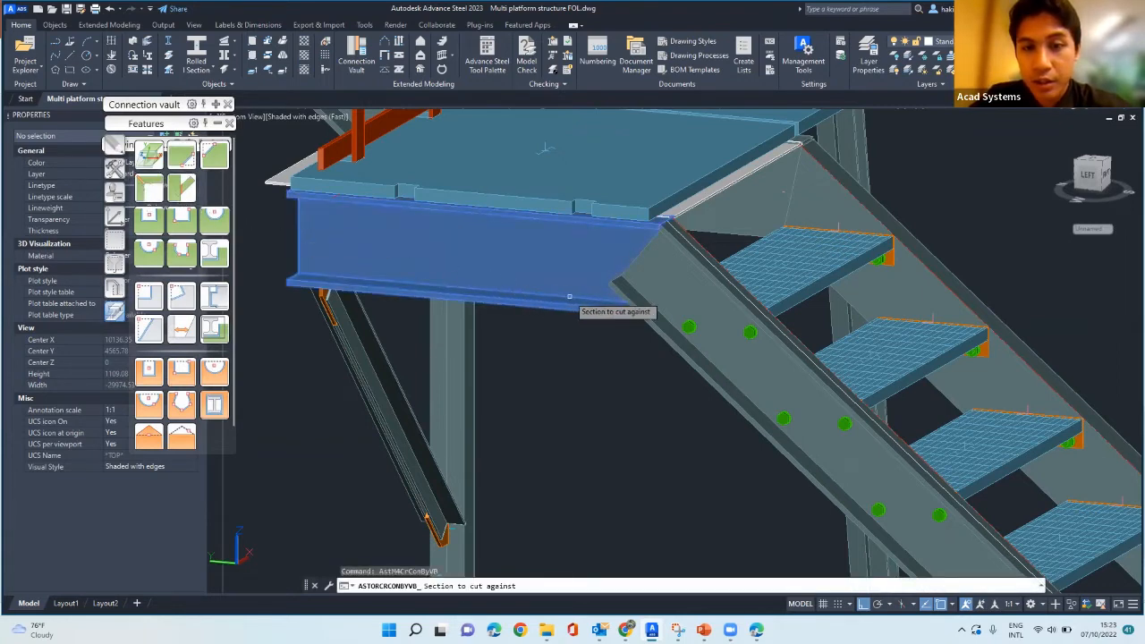
left_click(568, 296)
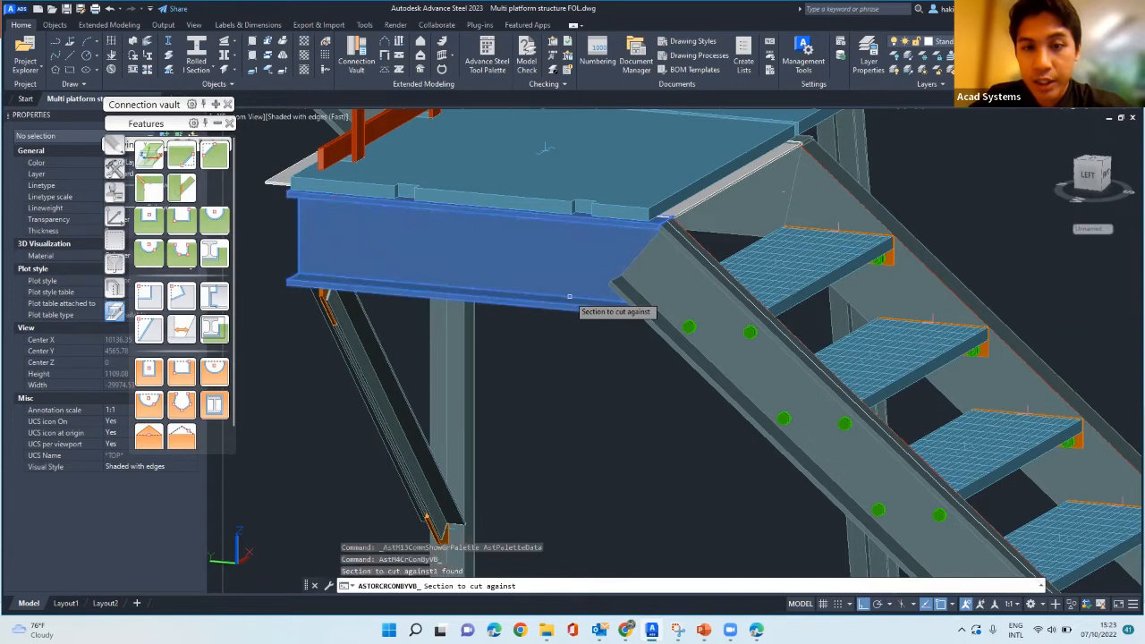
key("Return")
left_click(649, 316)
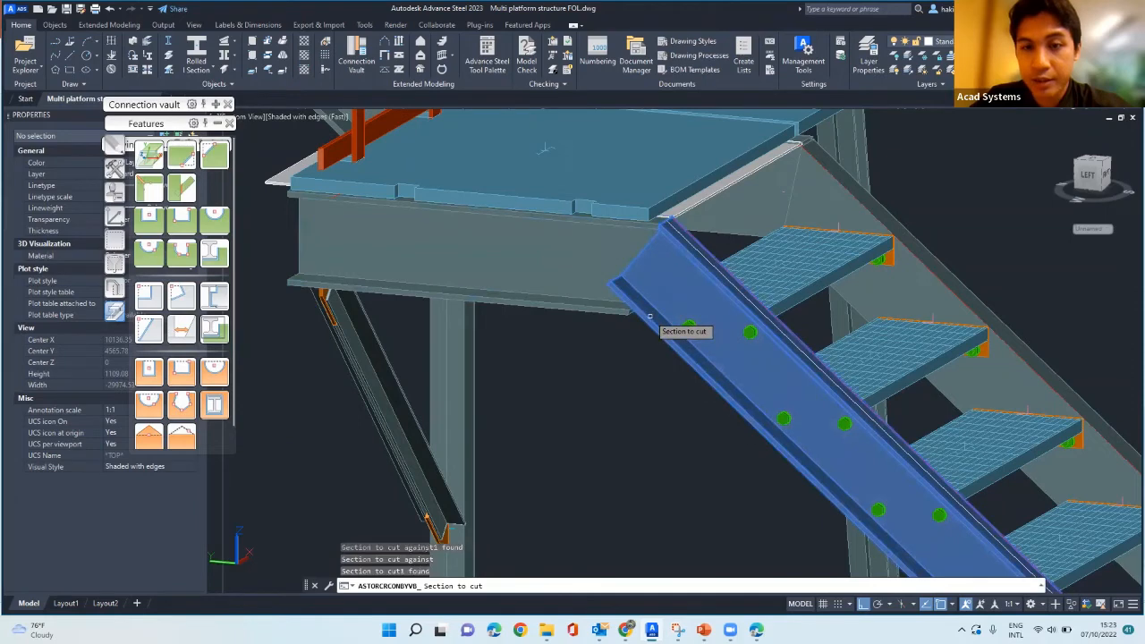
key("Return")
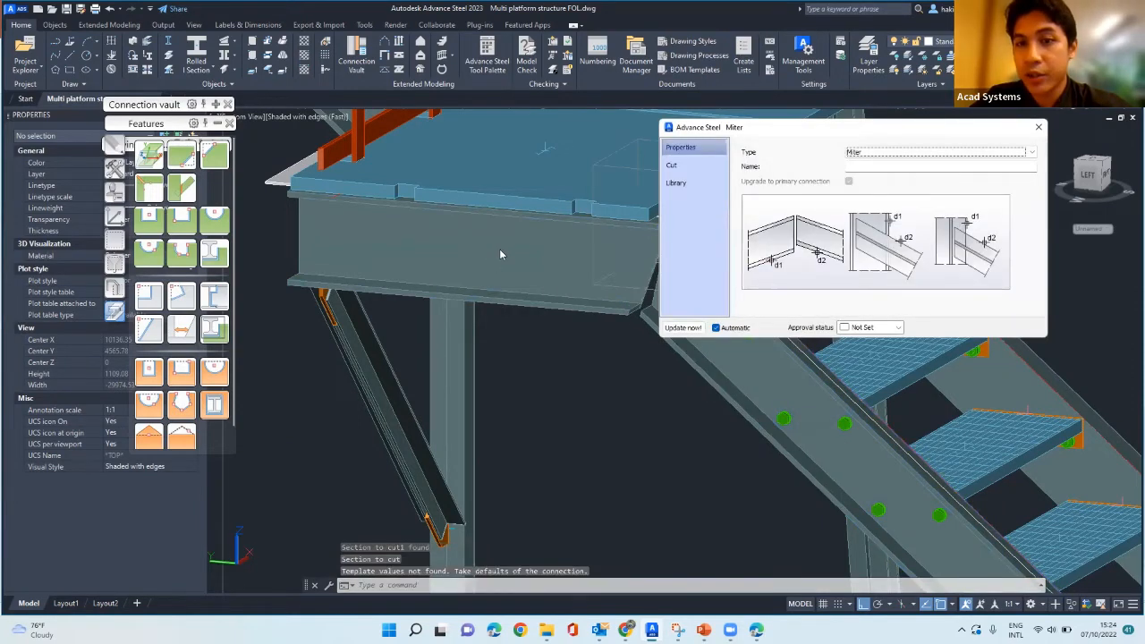
scroll(501, 252, "down", 3)
scroll(617, 273, "up", 6)
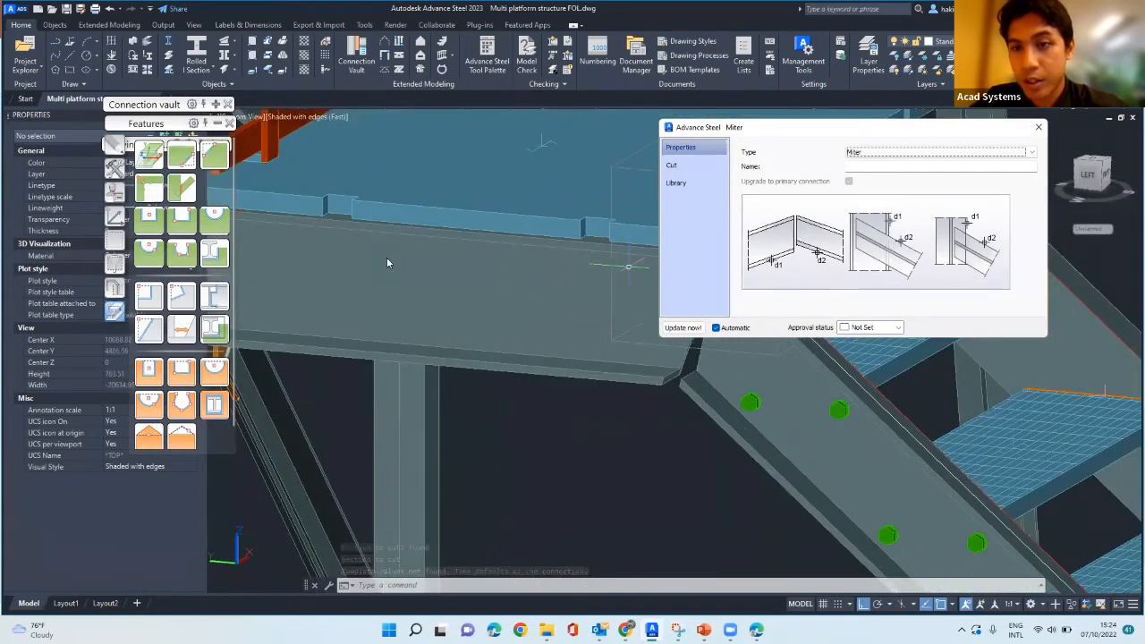
scroll(563, 243, "down", 5)
scroll(560, 243, "up", 2)
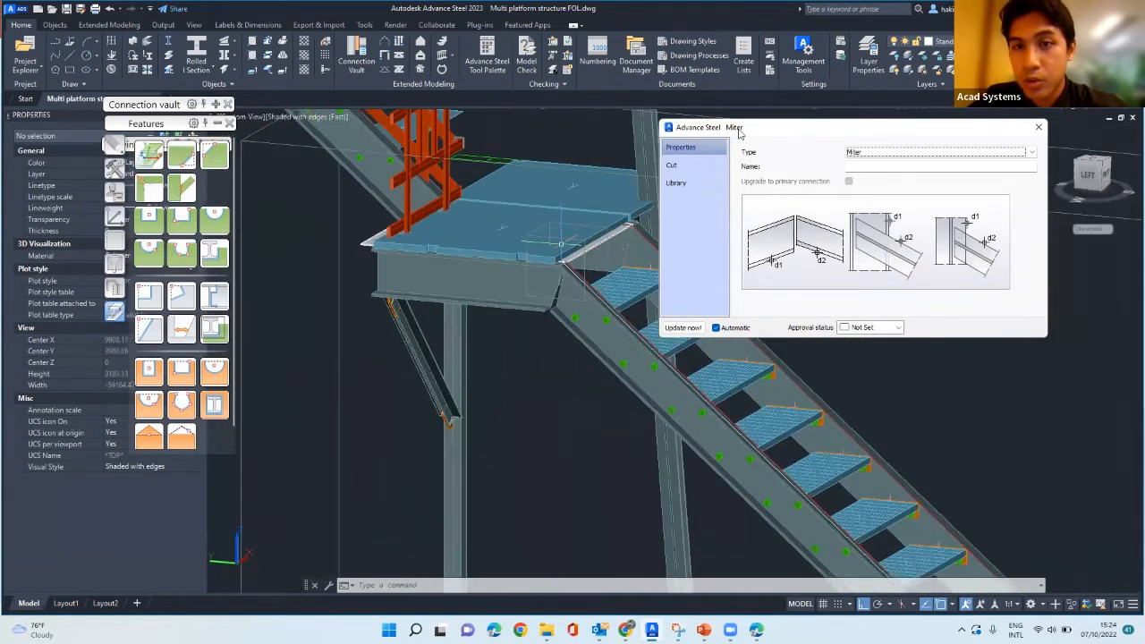
- Review the Miter connection's library and cut settings and try the Create weld option
left_click_drag(738, 132, 839, 142)
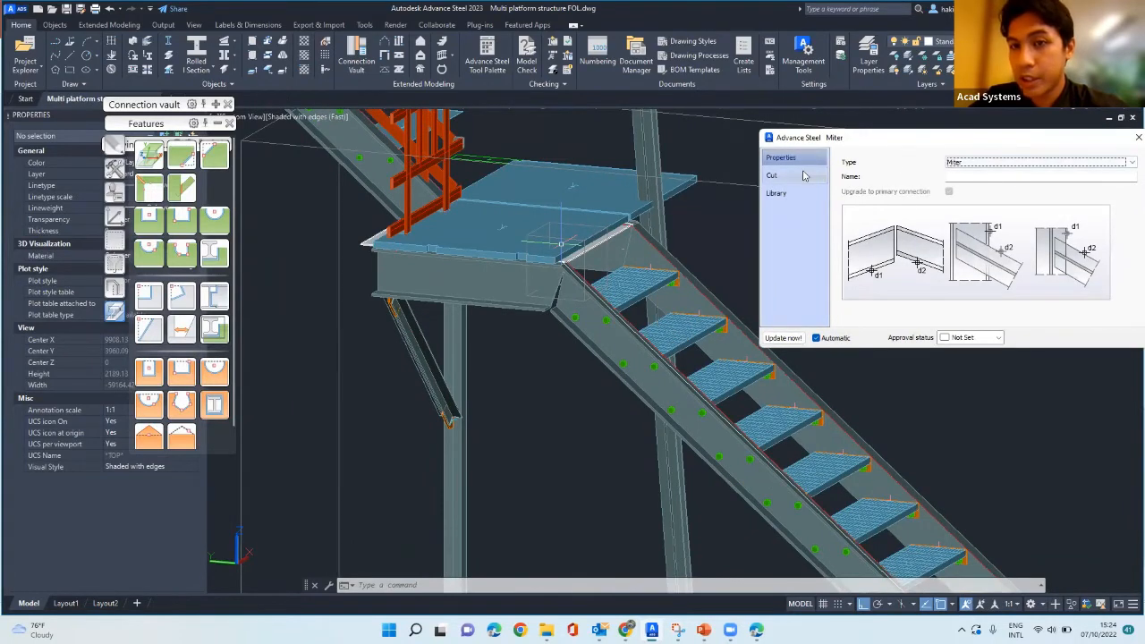
left_click(811, 176)
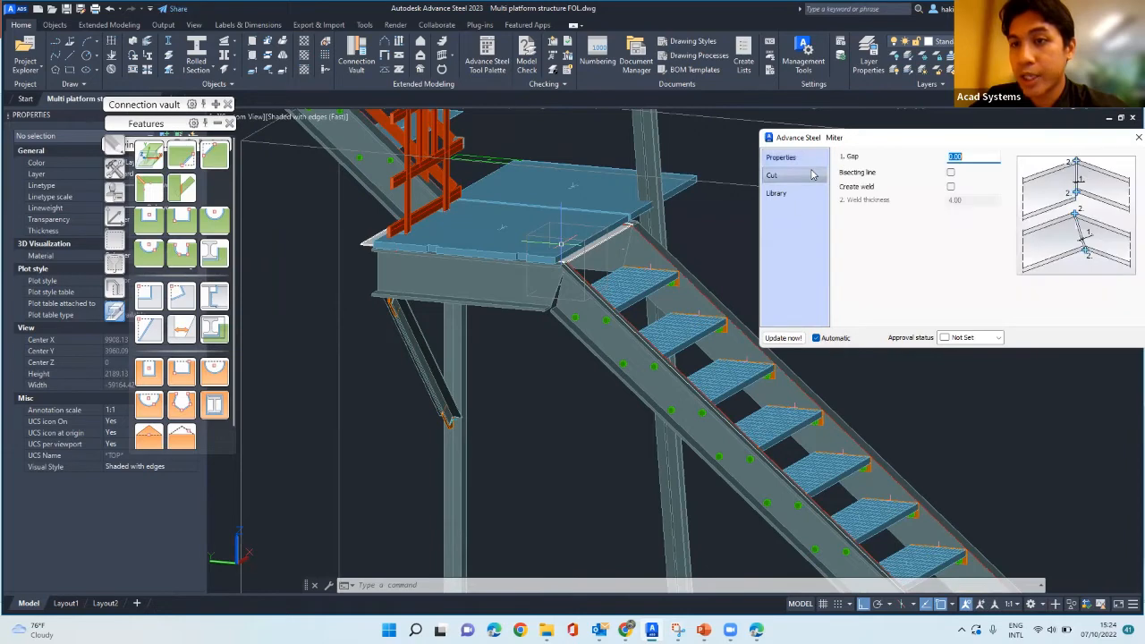
scroll(571, 282, "up", 5)
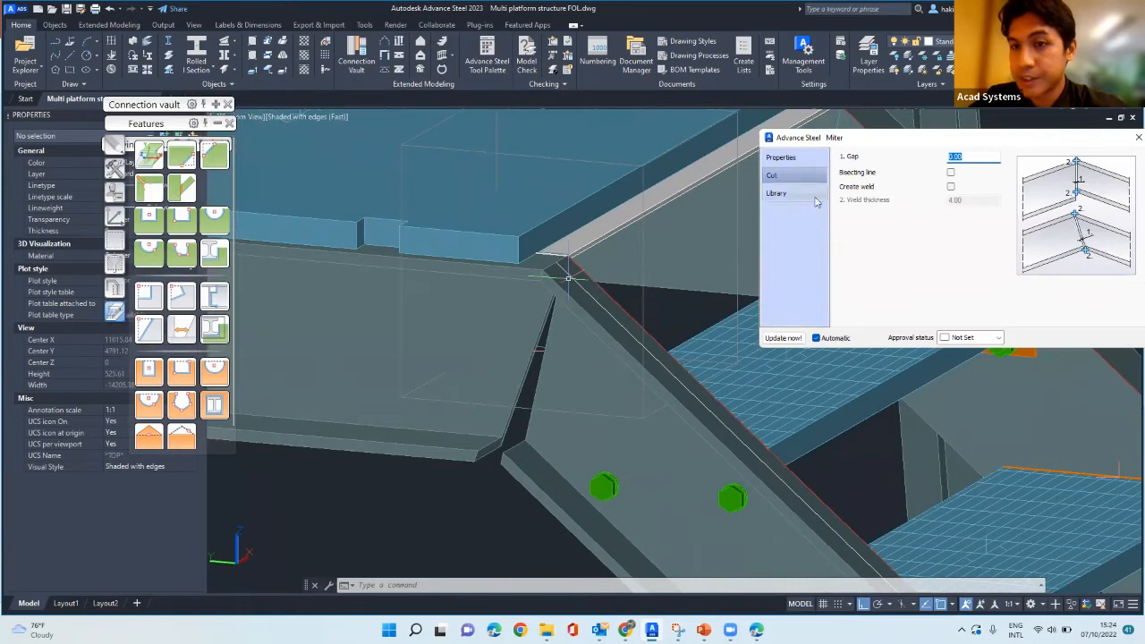
left_click(783, 193)
left_click(784, 177)
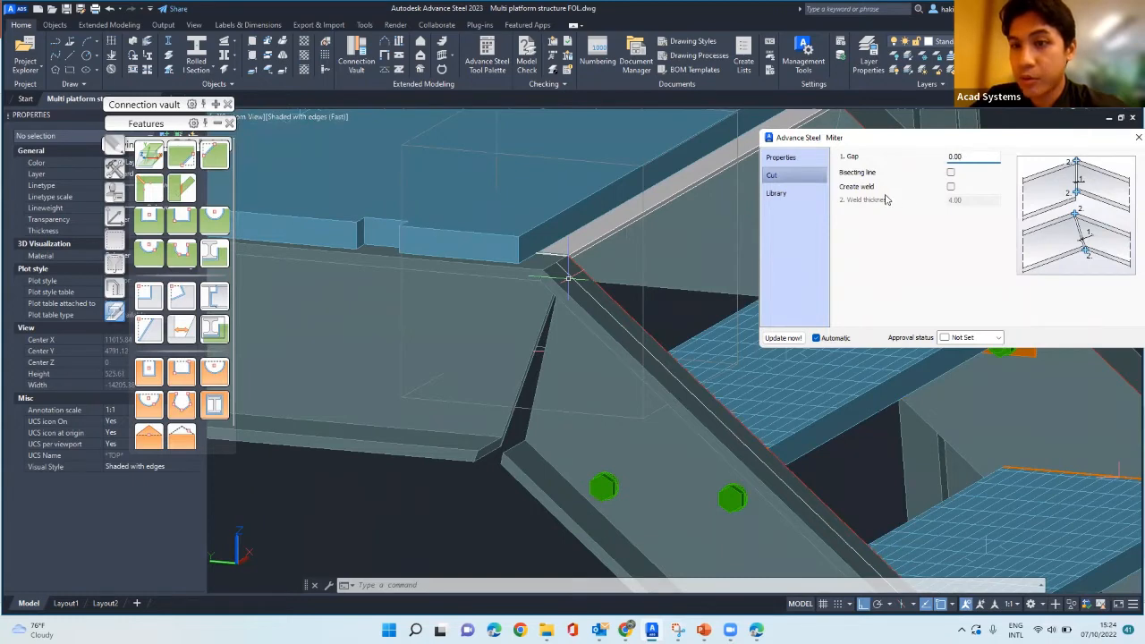
left_click(950, 188)
left_click(951, 187)
- Inspect the mitred joint between the top landing profile and the stringer from several angles and select the landing profile
scroll(493, 255, "down", 2)
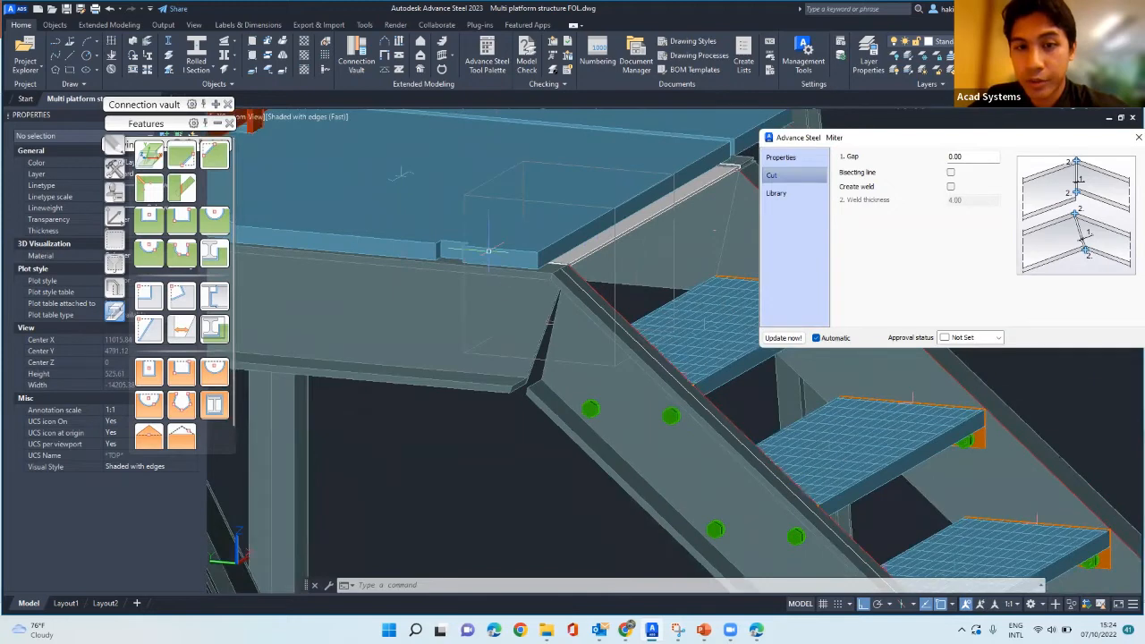
scroll(485, 301, "down", 2)
scroll(505, 319, "up", 3)
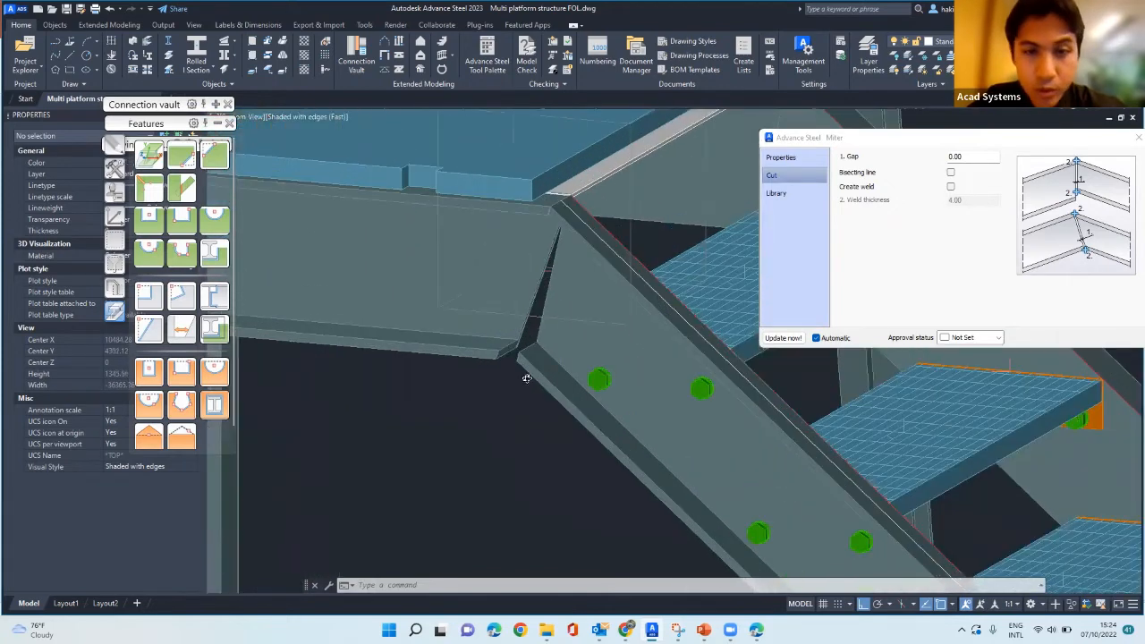
mouse_move(477, 396)
middle_mouse_down("shift")
mouse_move(447, 417)
mouse_move(478, 397)
middle_mouse_up("shift")
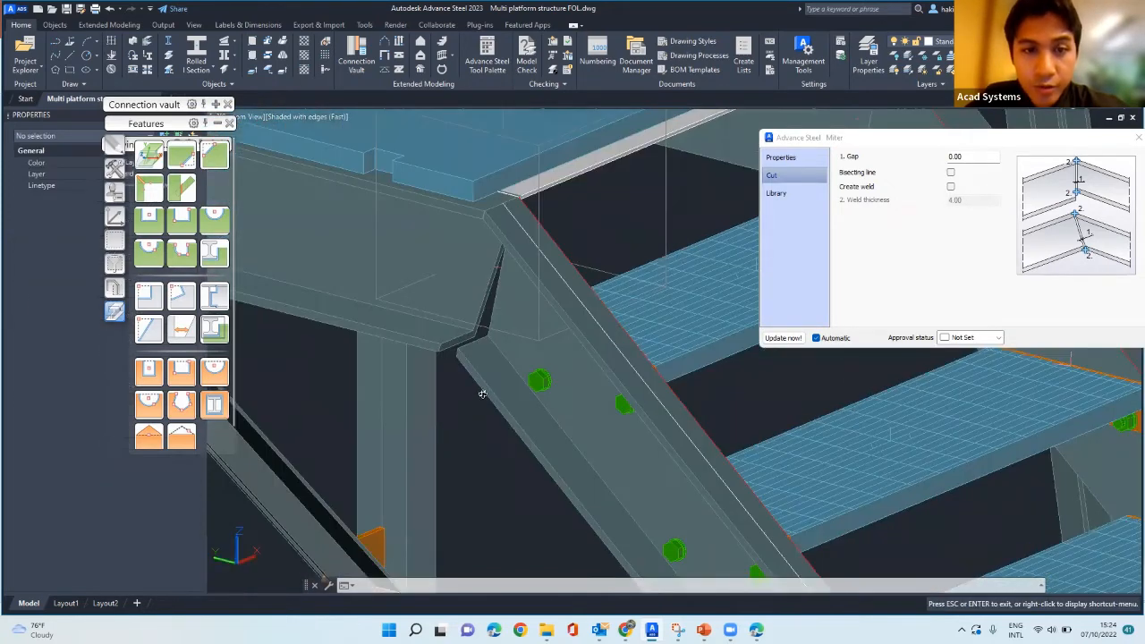
middle_click_drag(571, 359, 522, 343, "shift")
scroll(511, 333, "down", 2)
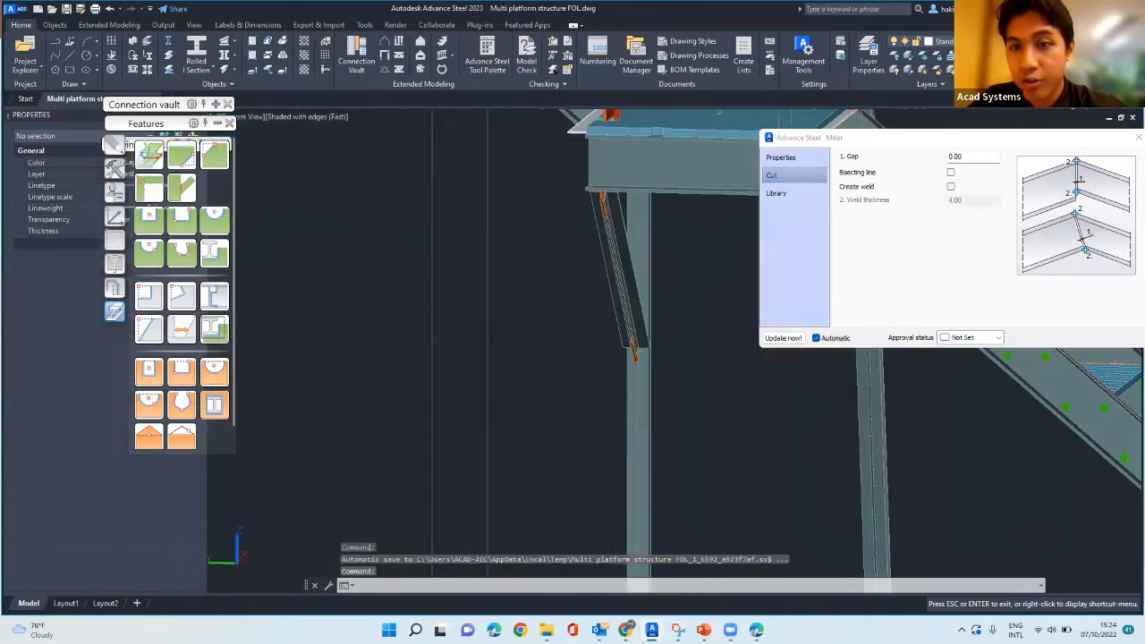
scroll(524, 340, "down", 1)
scroll(649, 295, "up", 6)
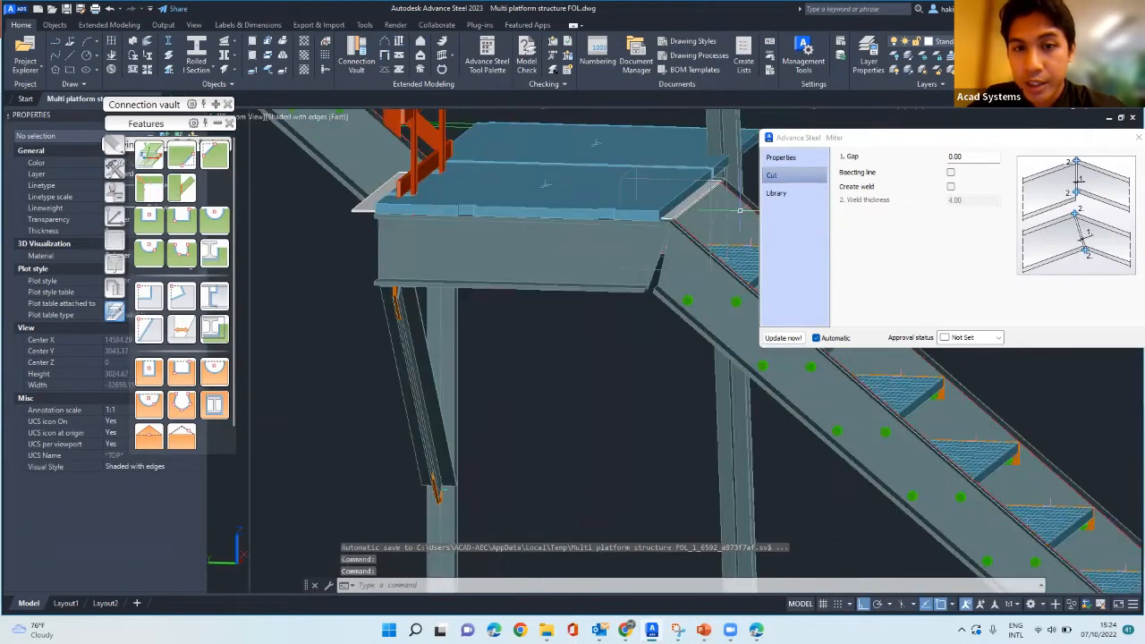
scroll(672, 246, "up", 3)
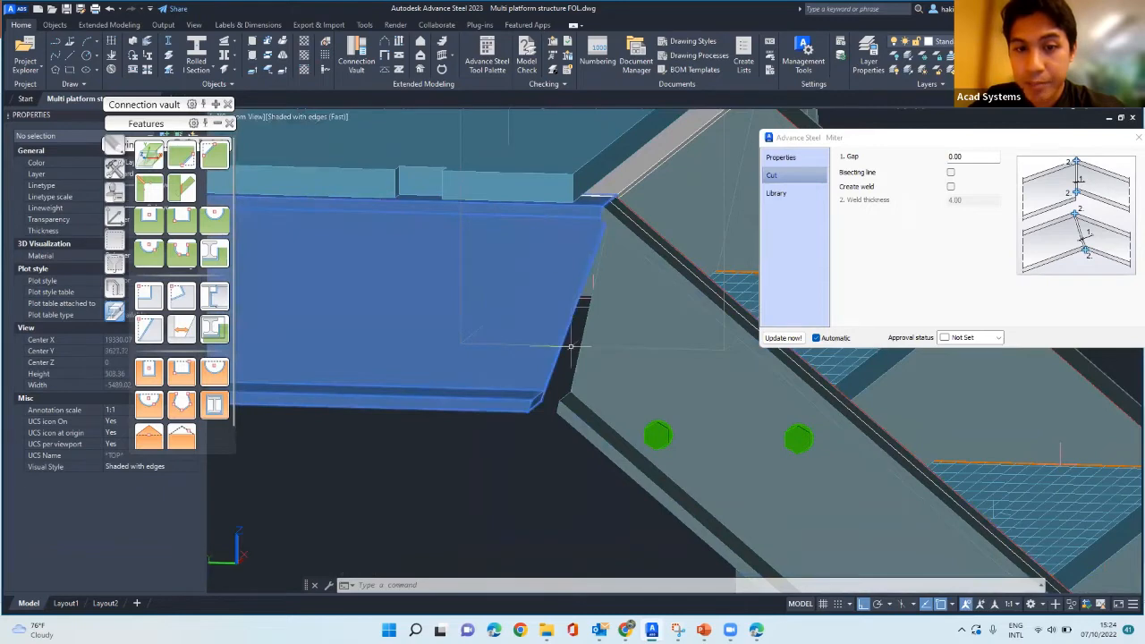
middle_click_drag(548, 395, 483, 408, "shift")
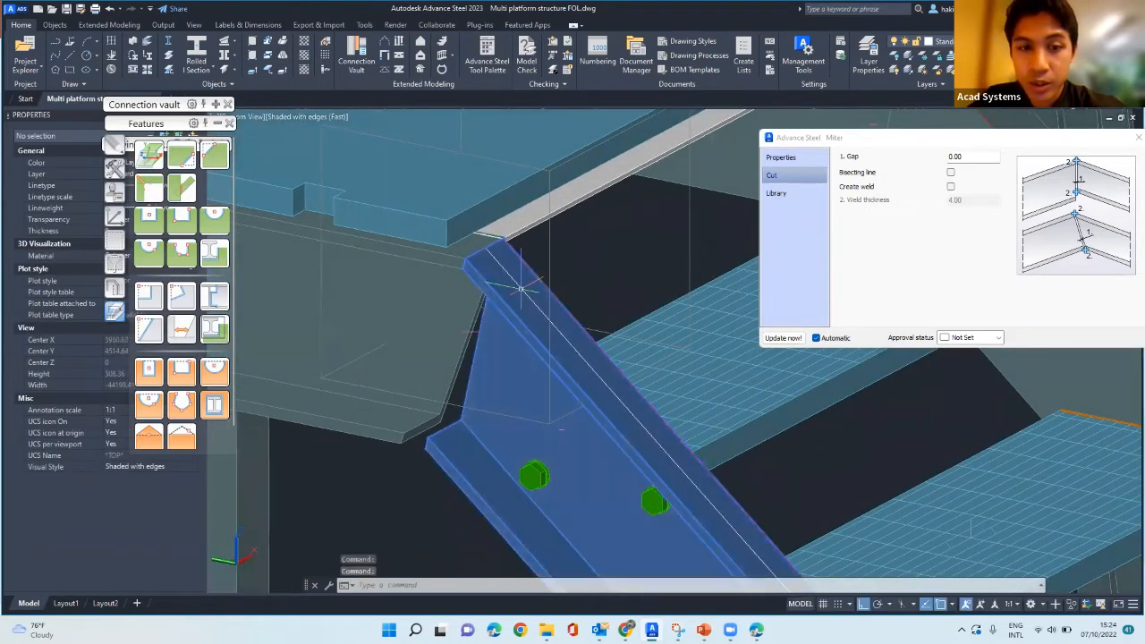
left_click(474, 305)
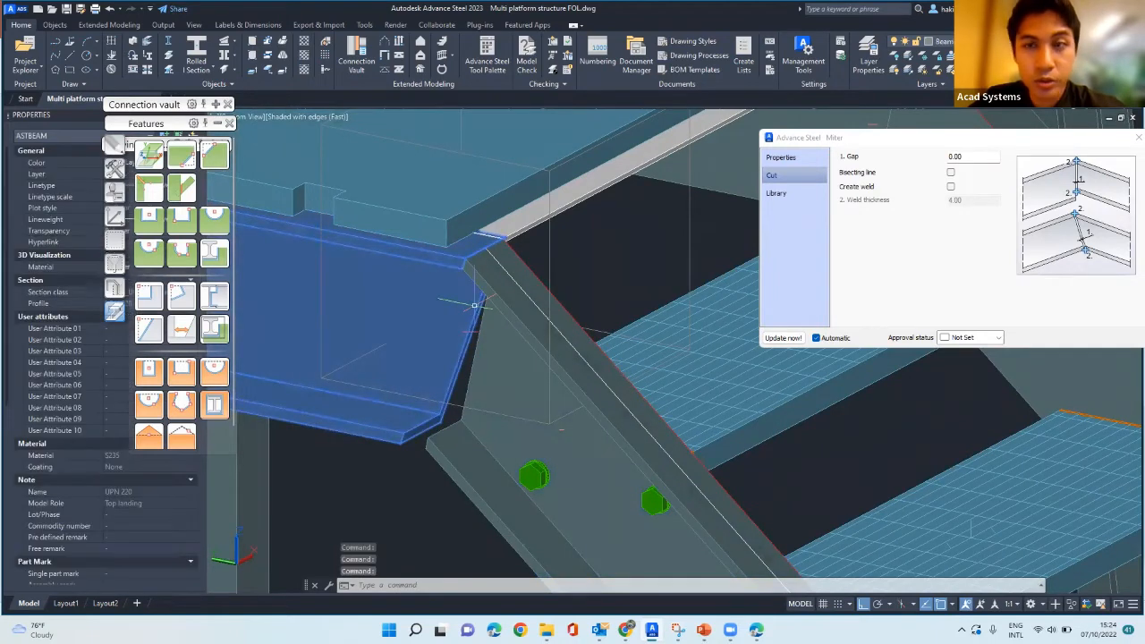
- Clear the selection and undo the last two operations at the mitred joint between the top landing profile and the stringer
key("Escape")
key("Escape")
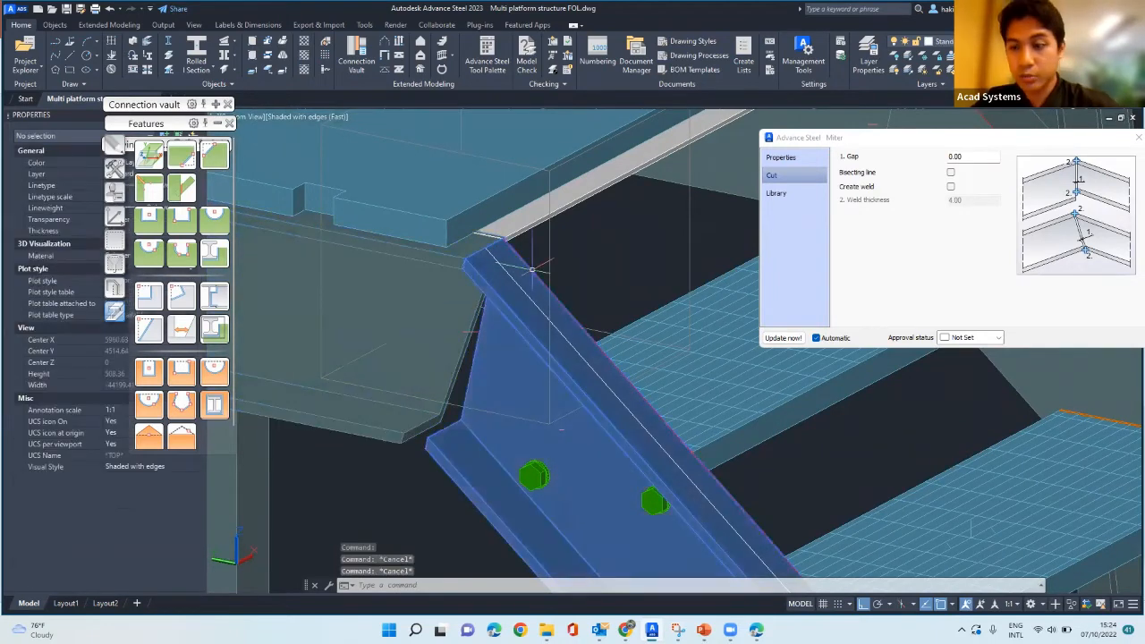
key("ctrl+z")
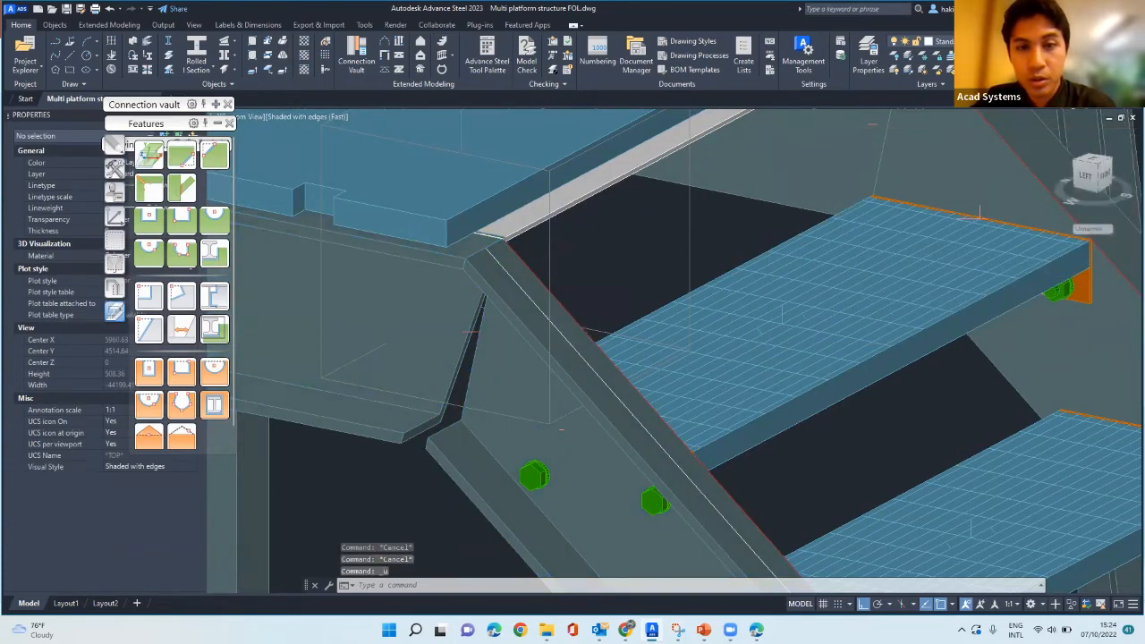
scroll(575, 237, "down", 1)
key("ctrl+z")
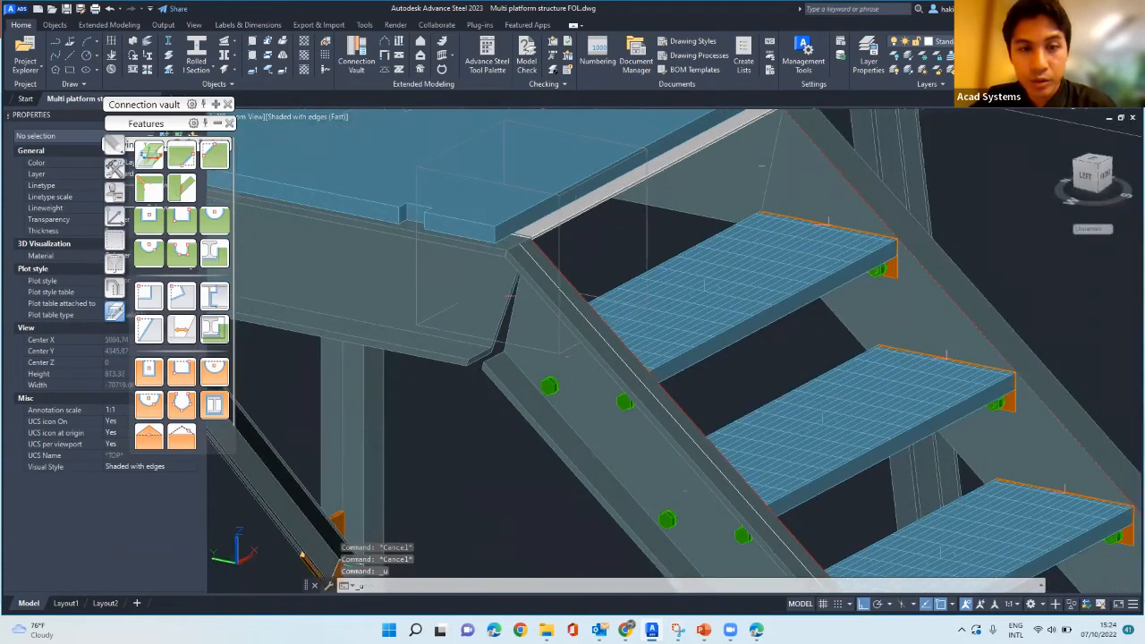
- Select the stair stringer and the adjoining top landing profile at the mitred joint to check their section properties
left_click(497, 309)
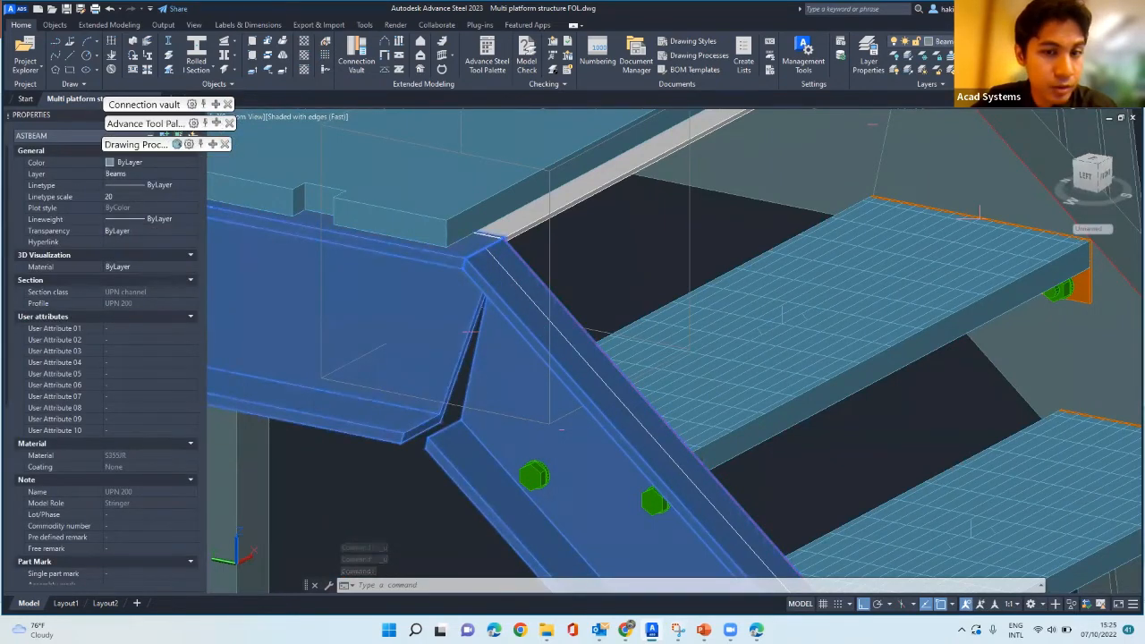
key("Escape")
left_click(524, 303)
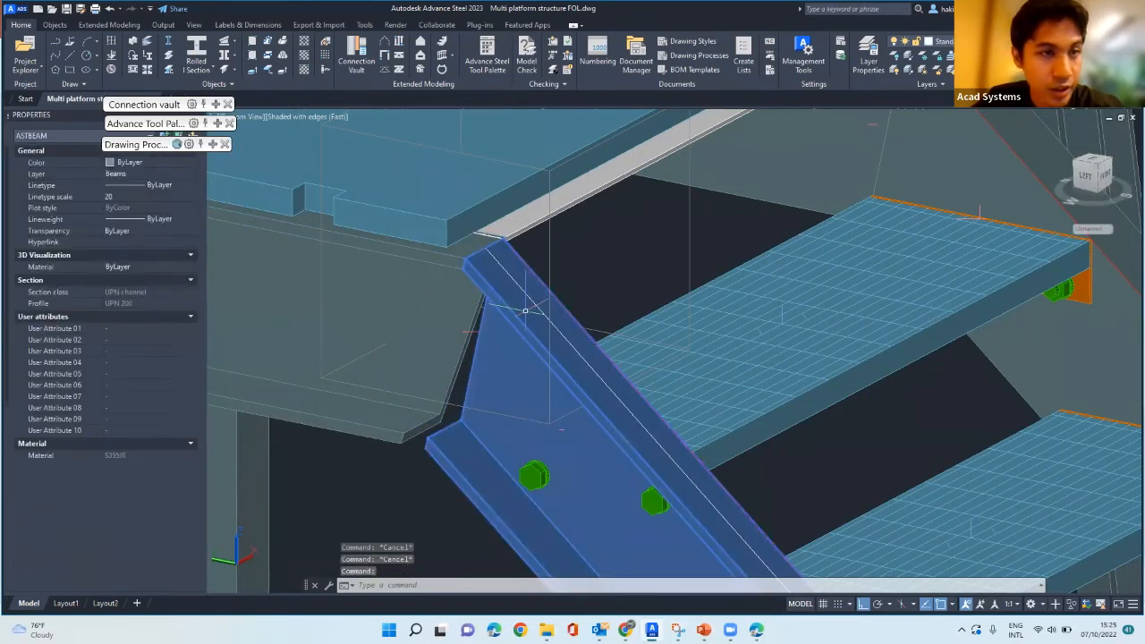
left_click(217, 310)
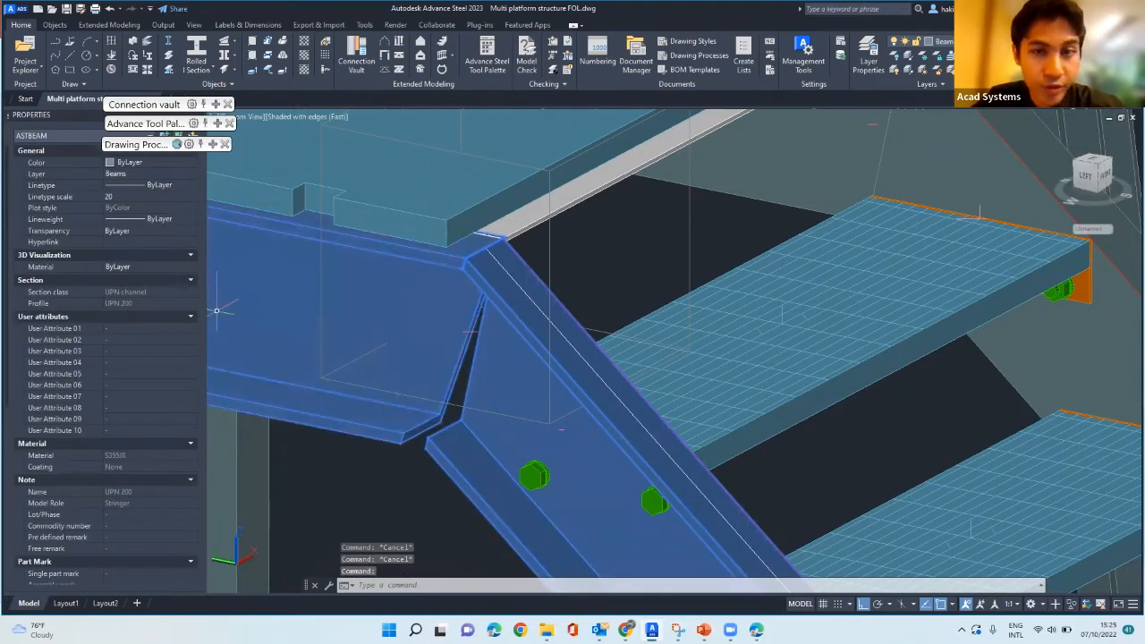
- Open the joint properties of the lower stair
key("Escape")
scroll(429, 309, "down", 2)
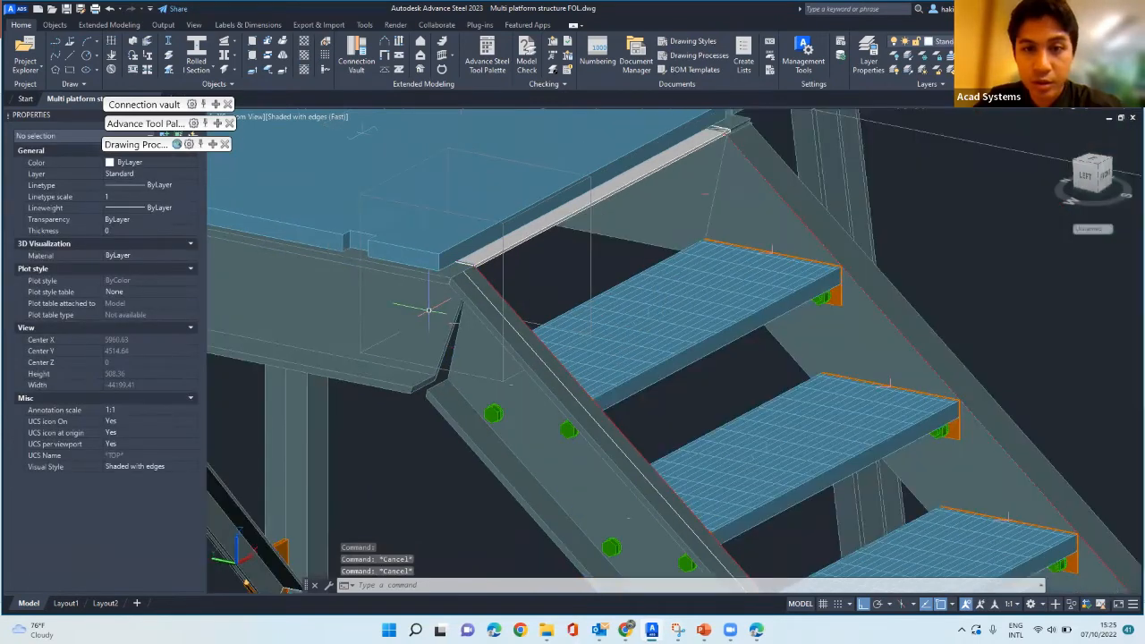
scroll(429, 310, "down", 3)
left_click(617, 241)
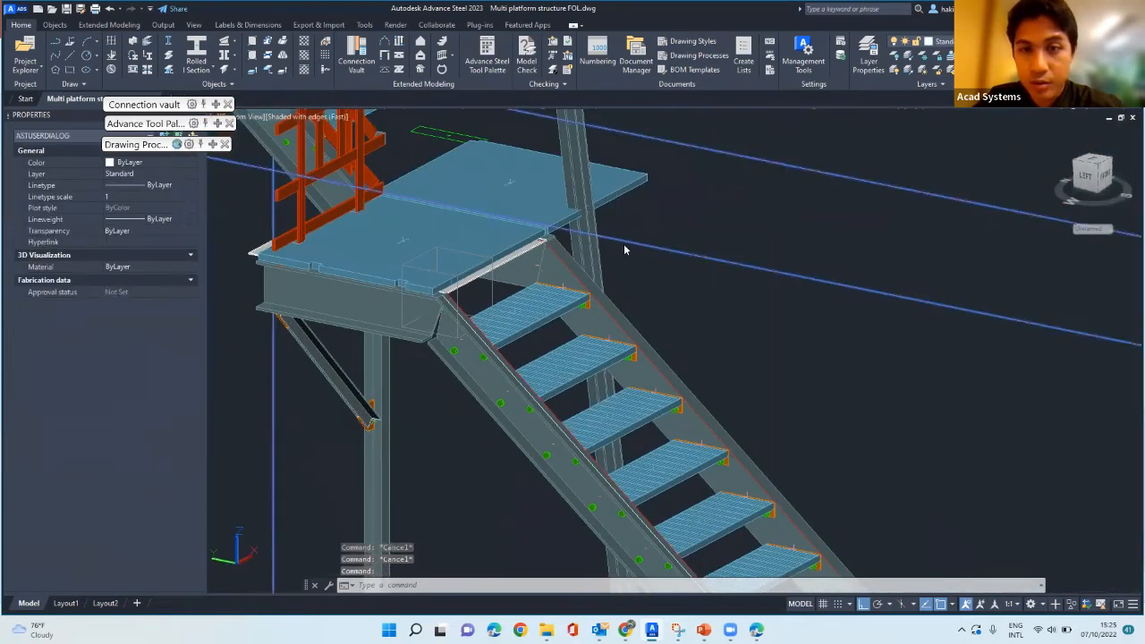
right_click(617, 241)
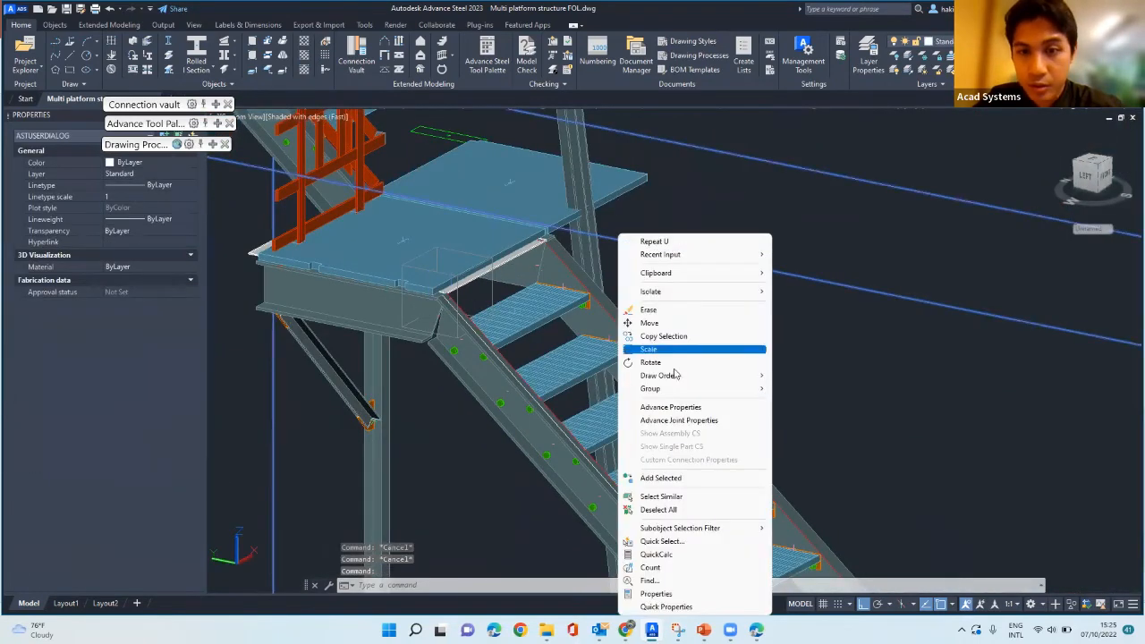
left_click(684, 421)
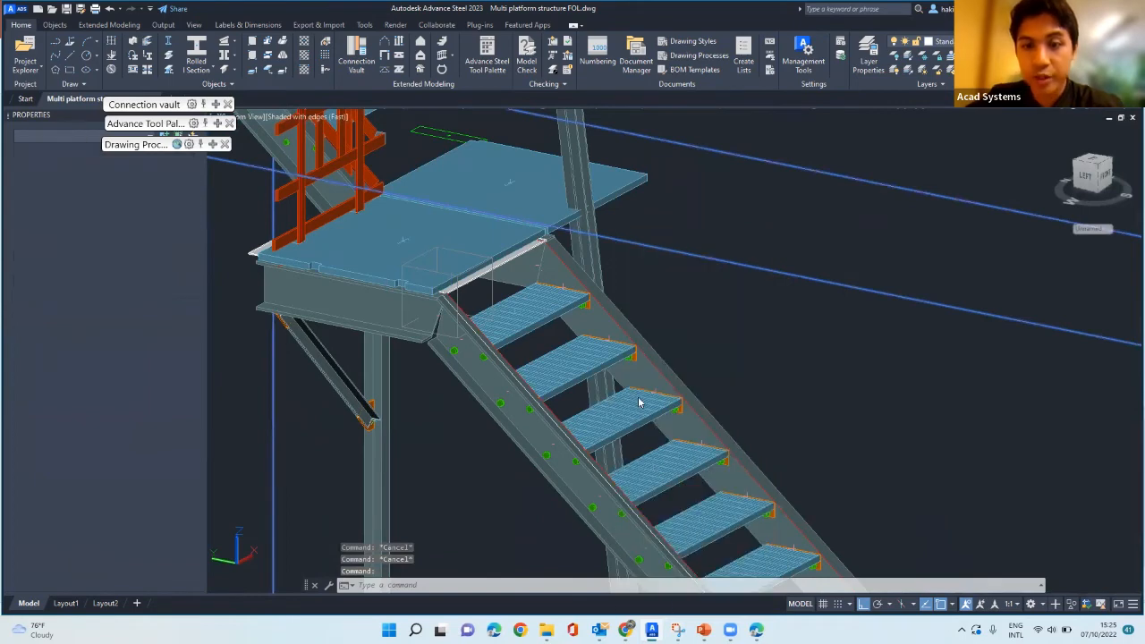
double_click(650, 280)
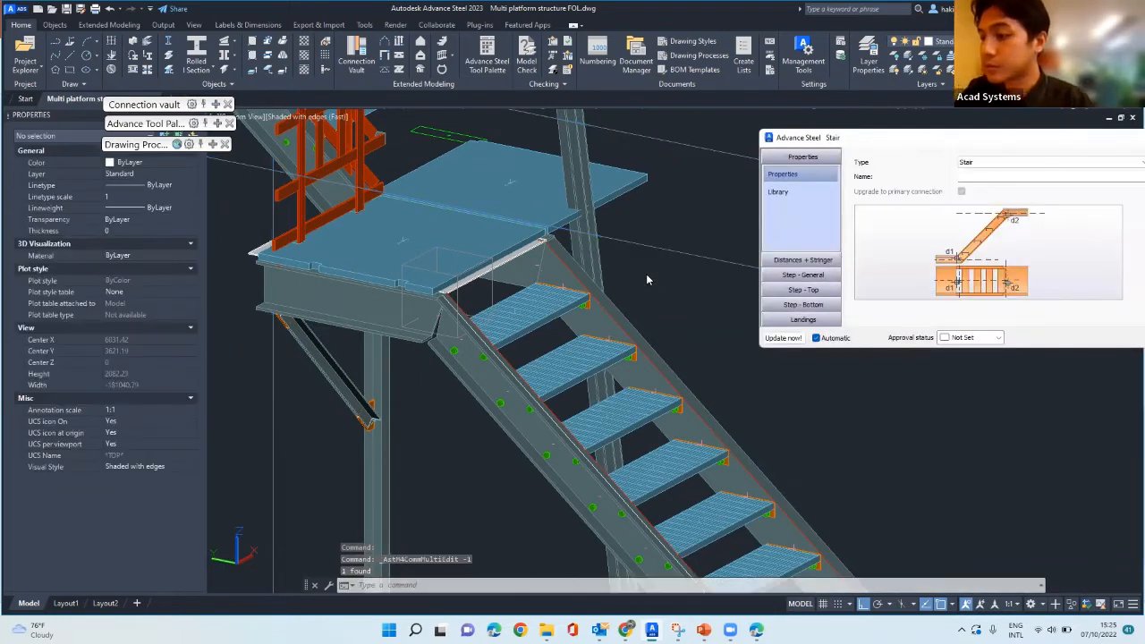
- Examine the stair's length and height definition, step sizes, and the general tread type and dimensions
left_click(814, 260)
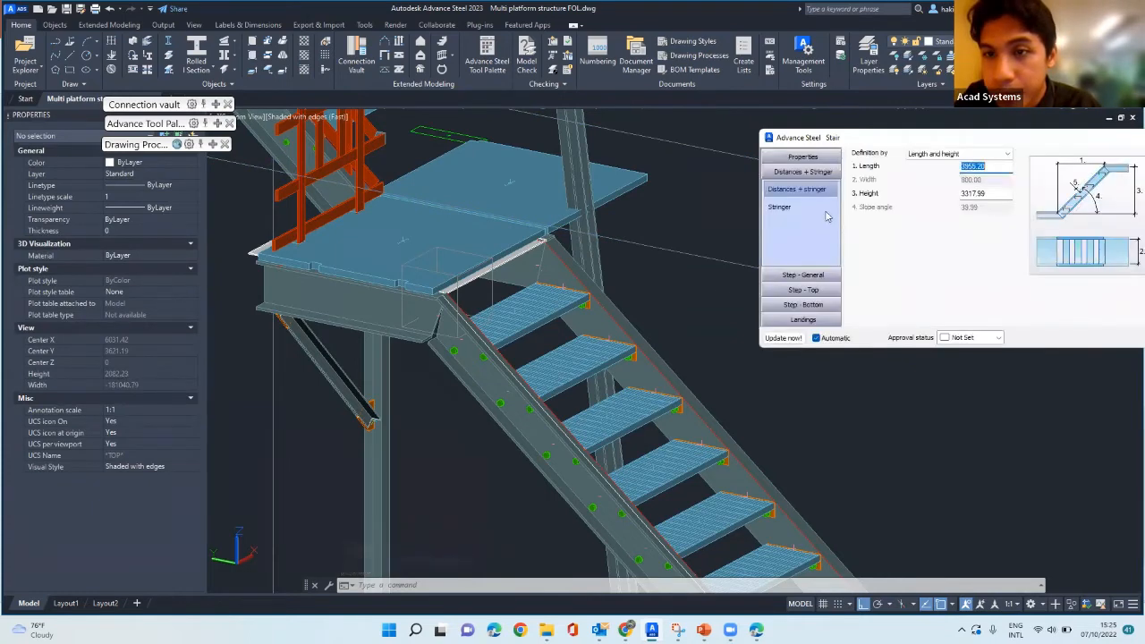
left_click(811, 277)
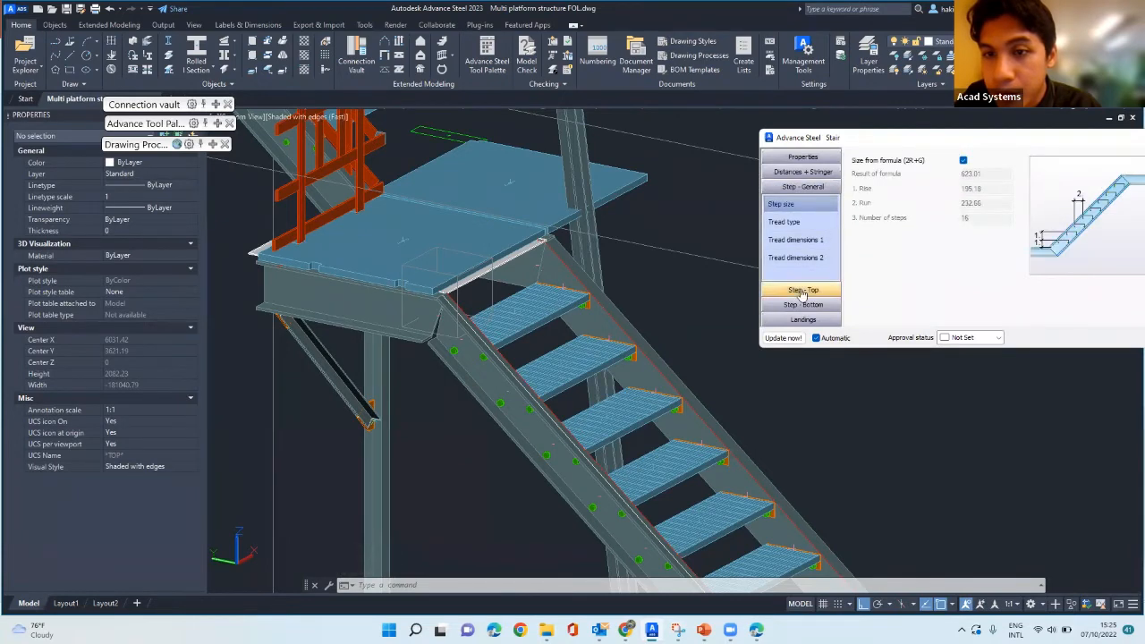
left_click(802, 292)
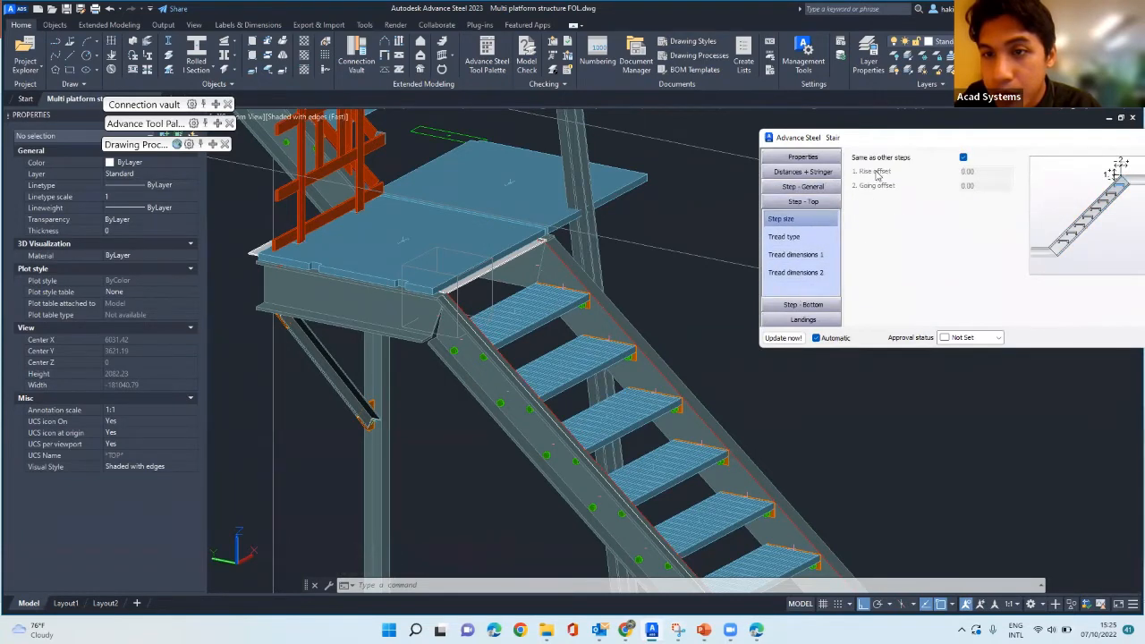
left_click(817, 306)
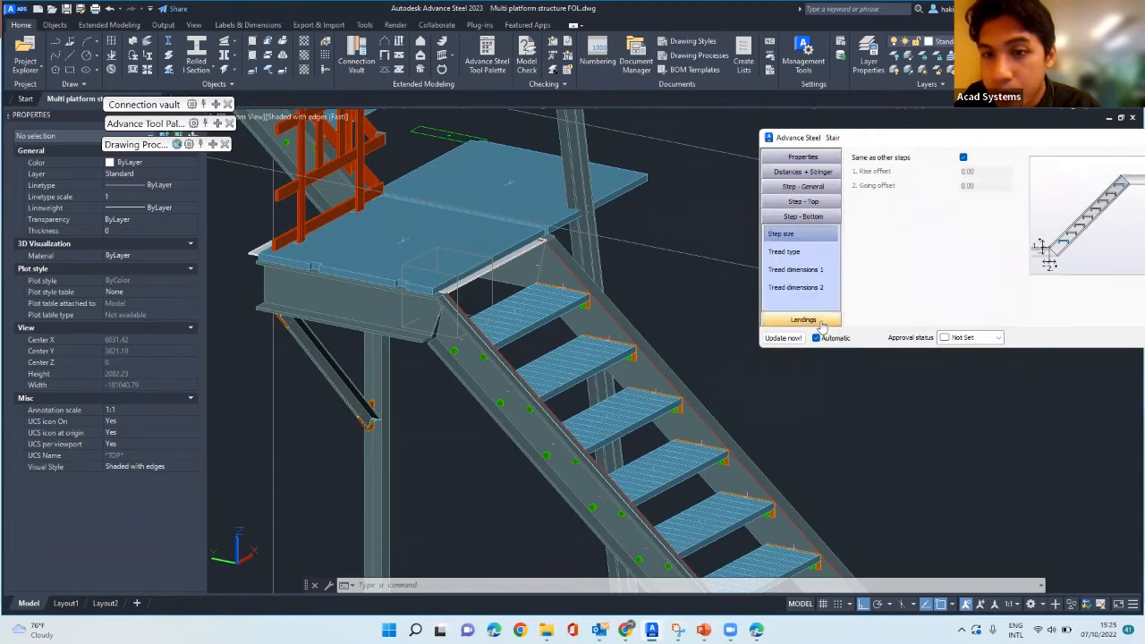
left_click(802, 186)
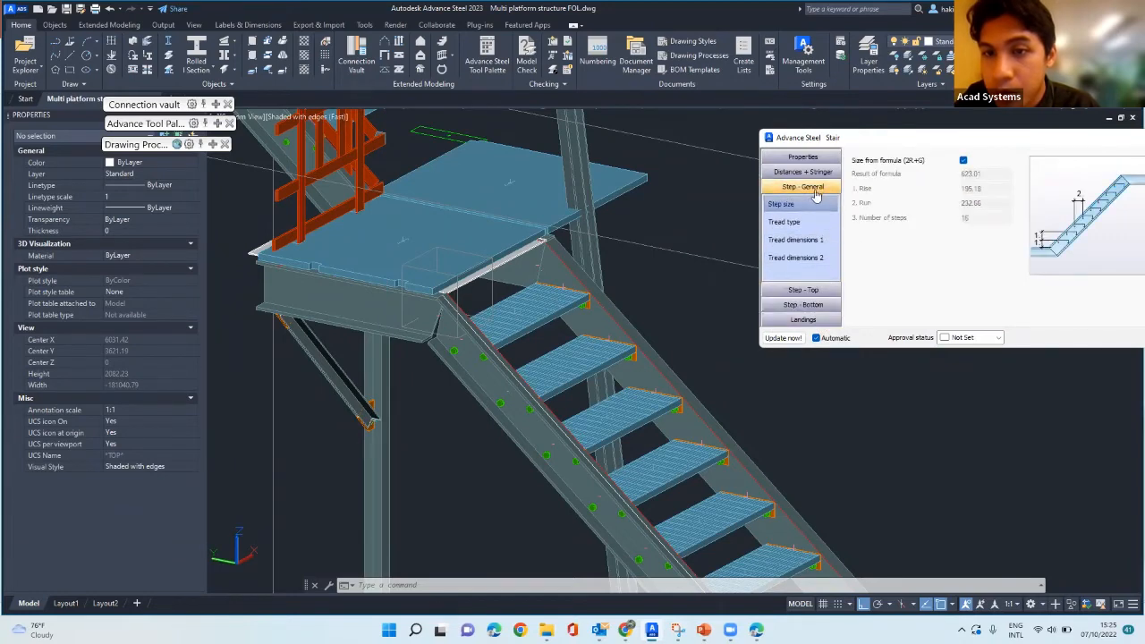
left_click(807, 224)
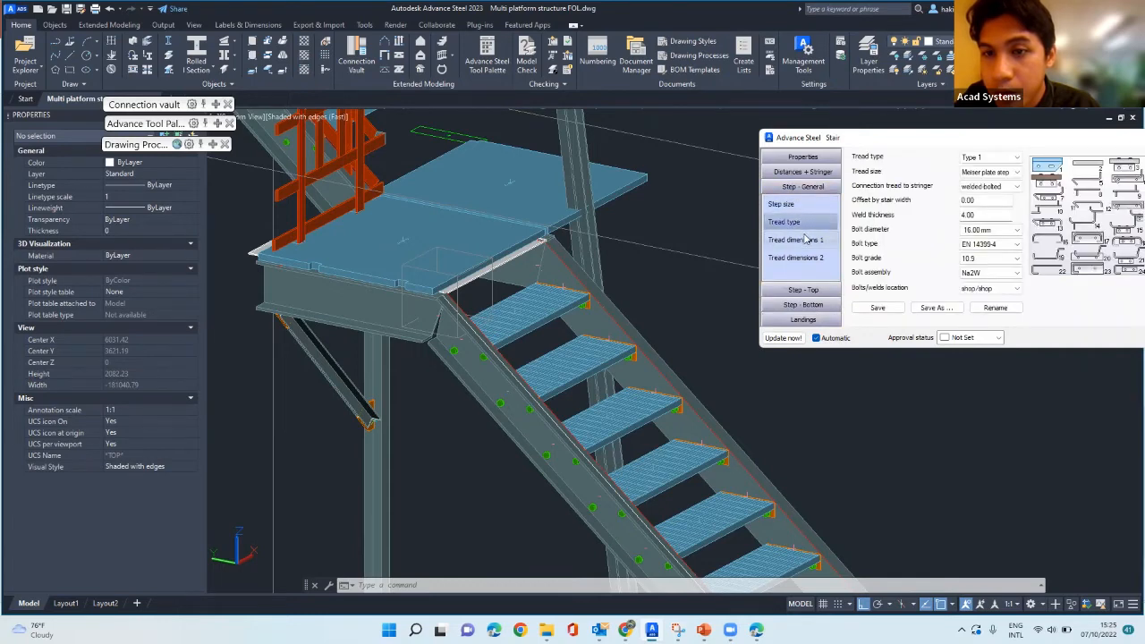
left_click(805, 239)
left_click(803, 258)
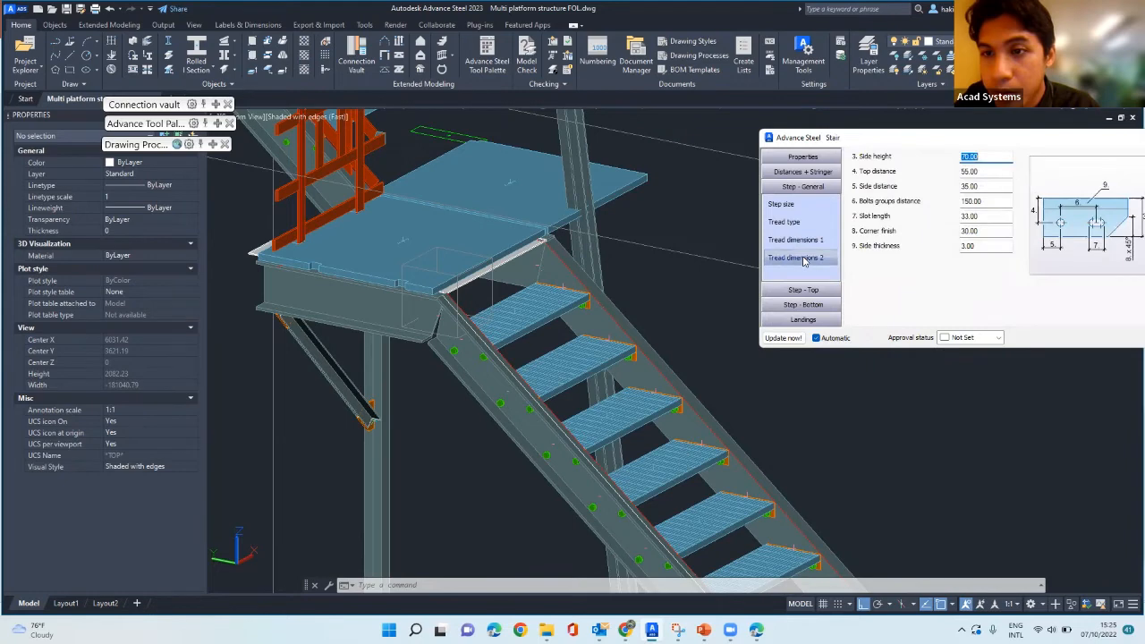
- Examine the step size, tread type and tread dimension settings of the top and bottom steps
left_click(803, 290)
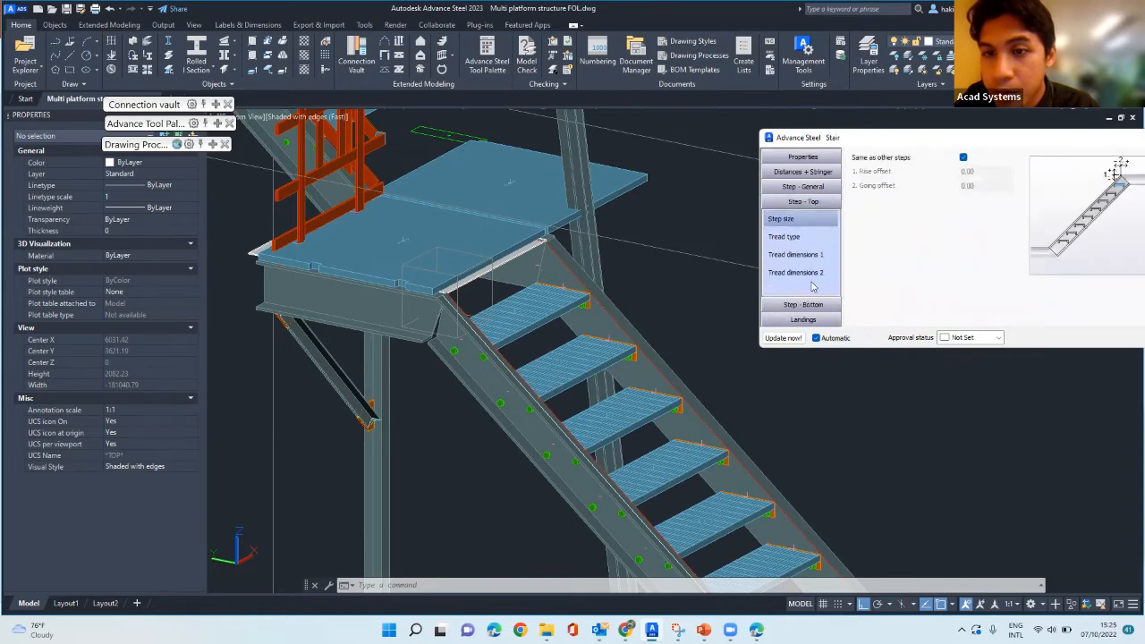
left_click(791, 236)
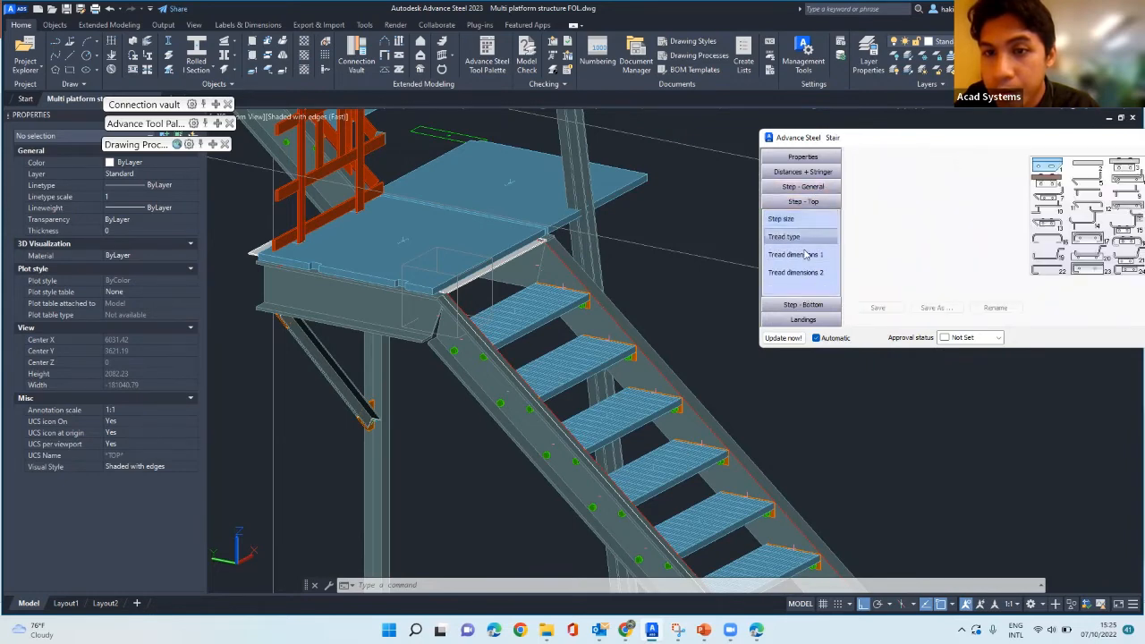
left_click(797, 254)
left_click(804, 274)
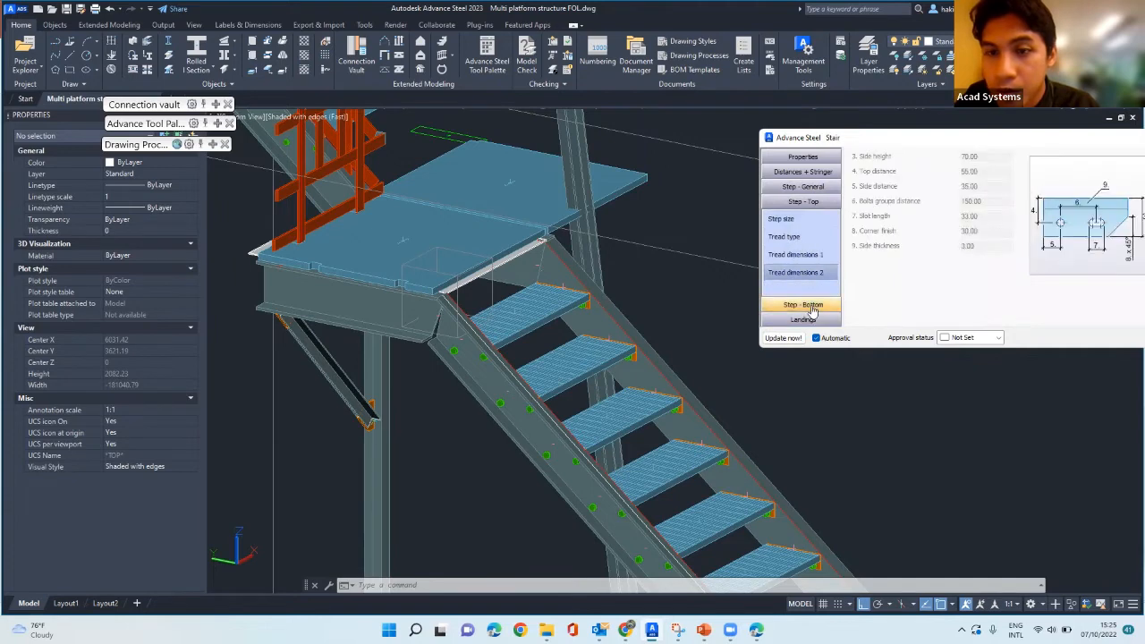
left_click(803, 304)
left_click(803, 252)
left_click(803, 269)
left_click(807, 288)
- Enable the front bottom landing profile with size UPN 220 and close the stair properties
left_click(814, 320)
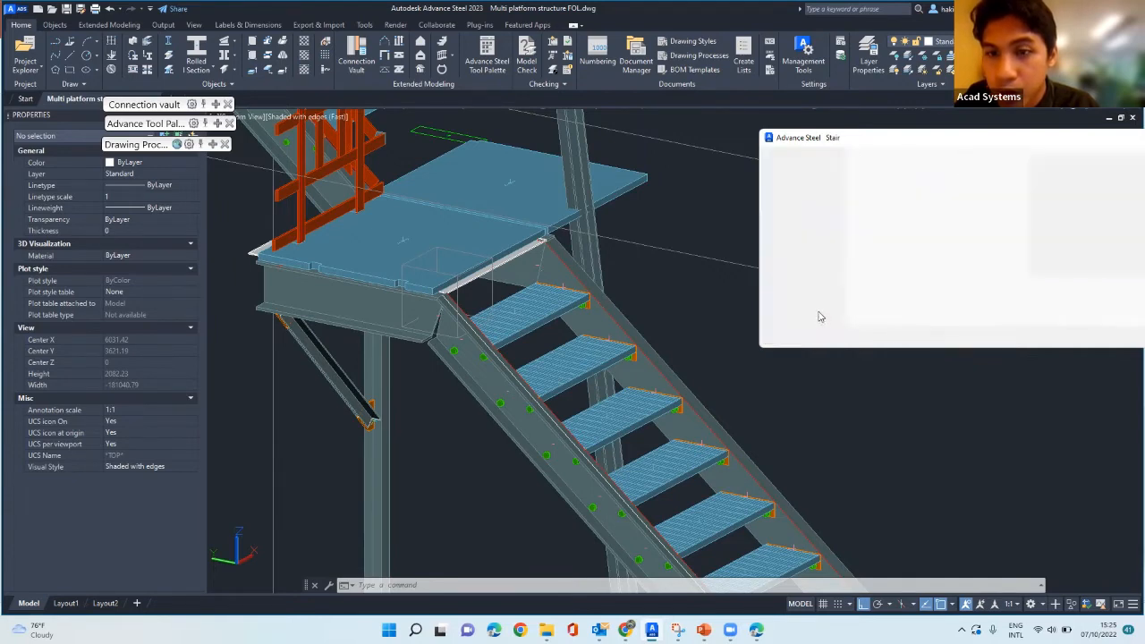
scroll(805, 268, "down", 3)
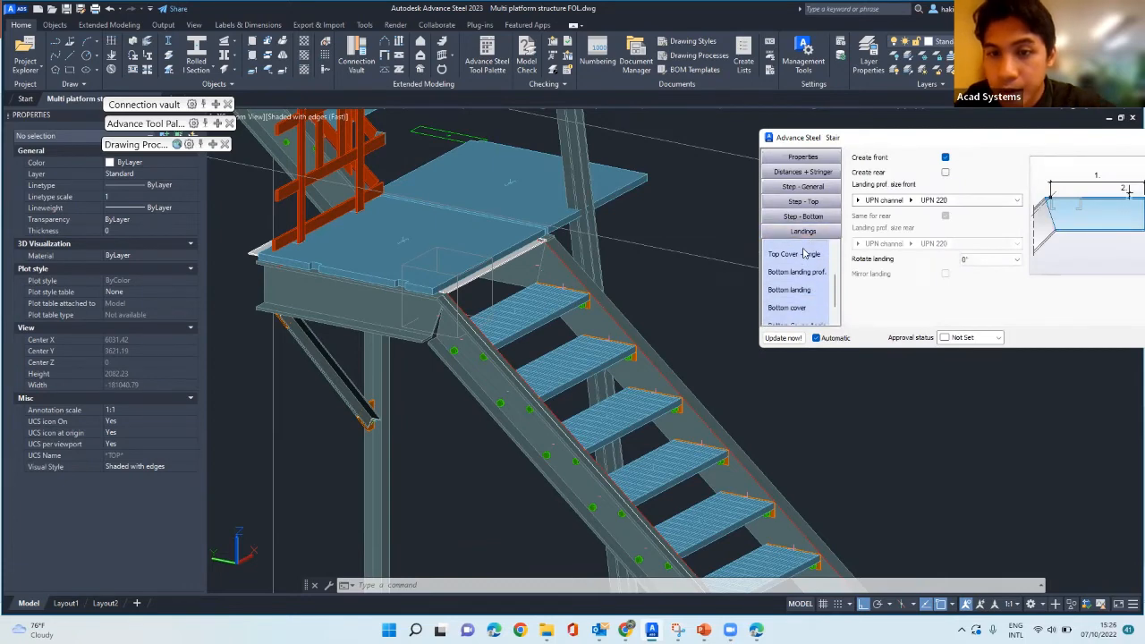
scroll(809, 273, "down", 1)
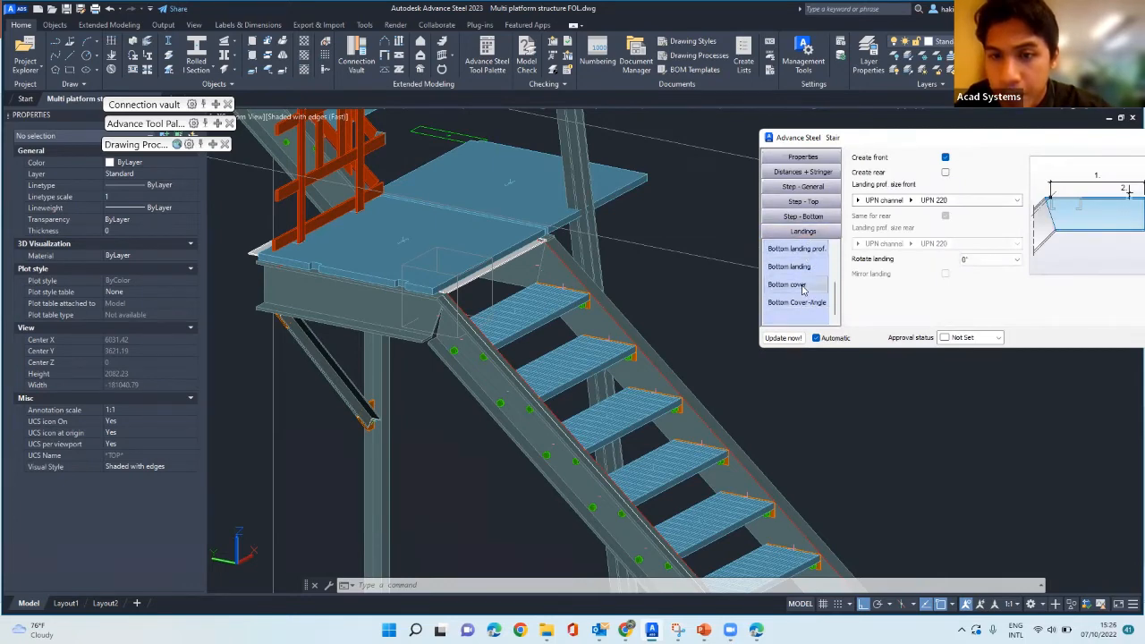
left_click(804, 285)
left_click(802, 268)
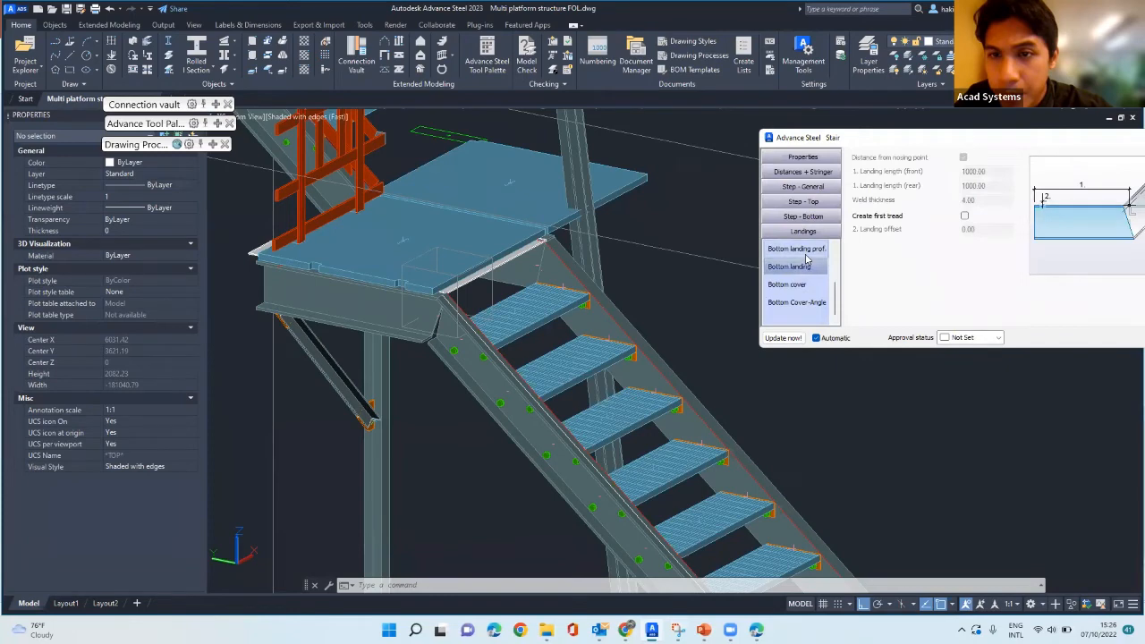
left_click(805, 255)
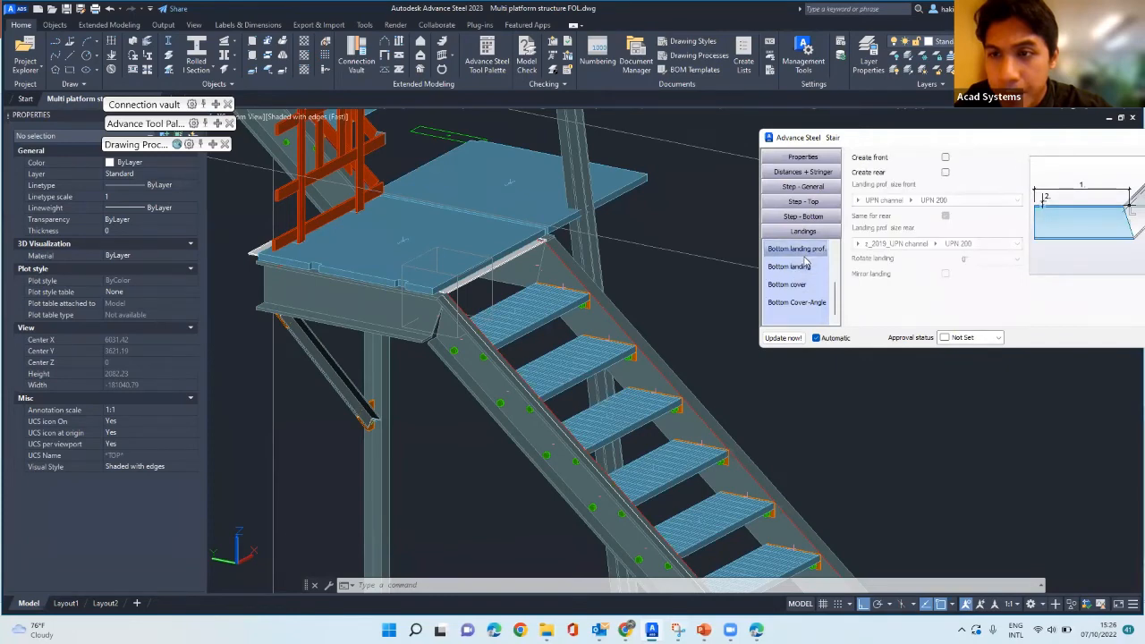
scroll(804, 261, "up", 3)
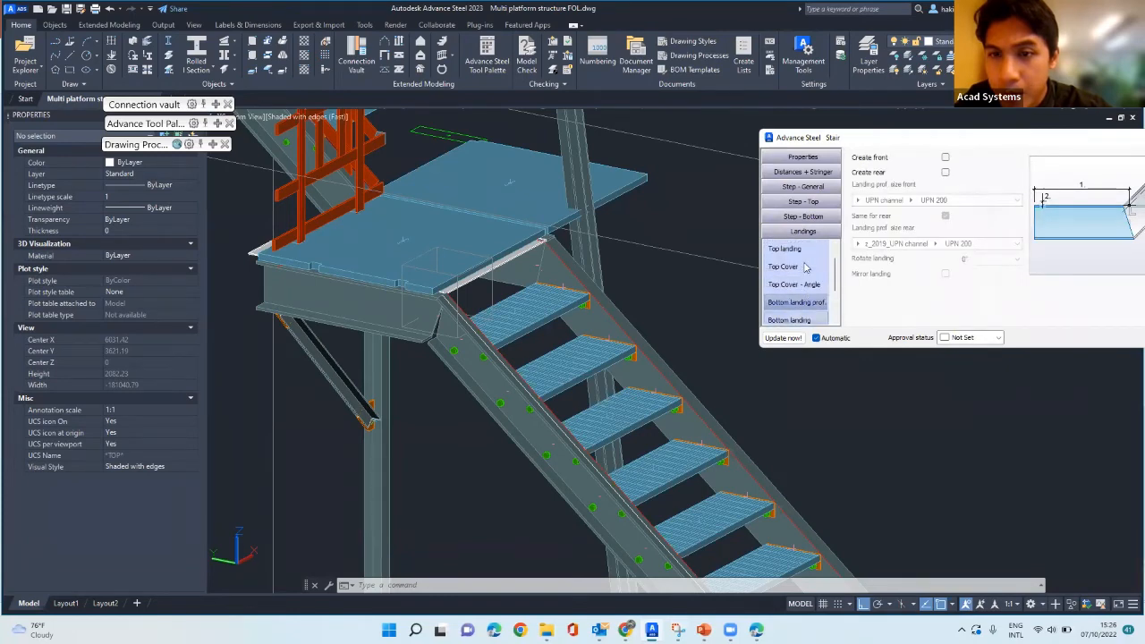
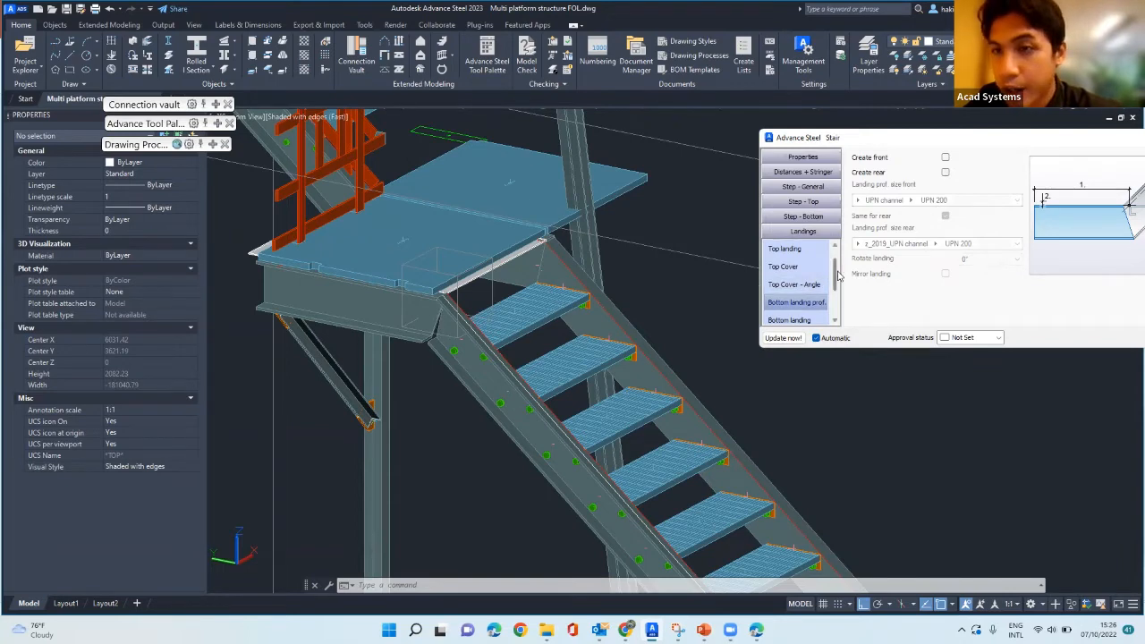
left_click(944, 158)
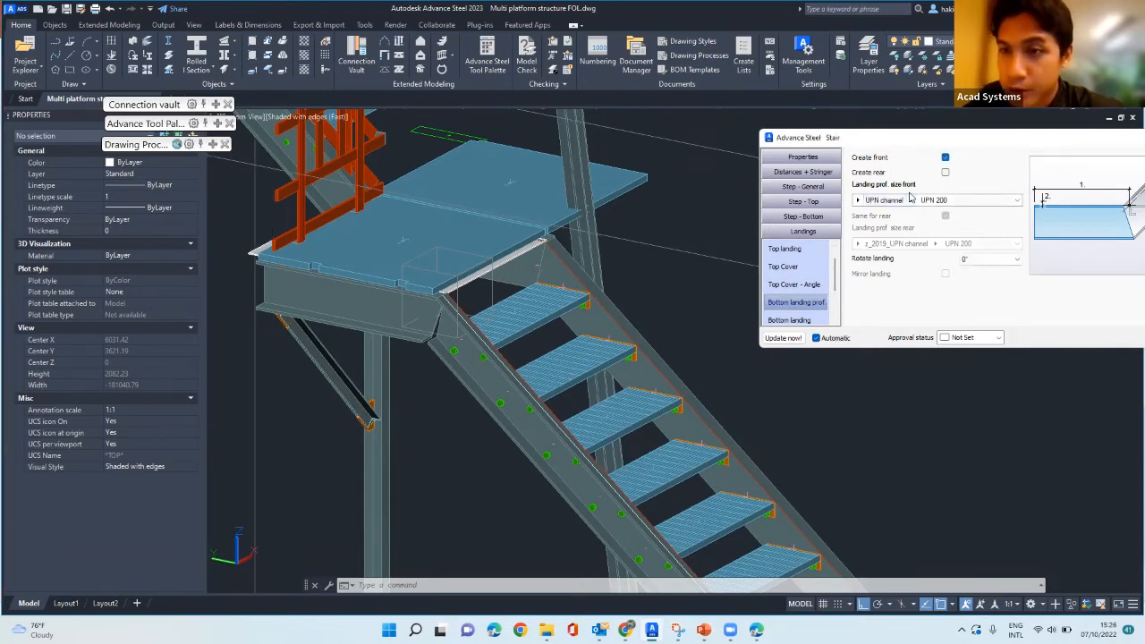
left_click(909, 202)
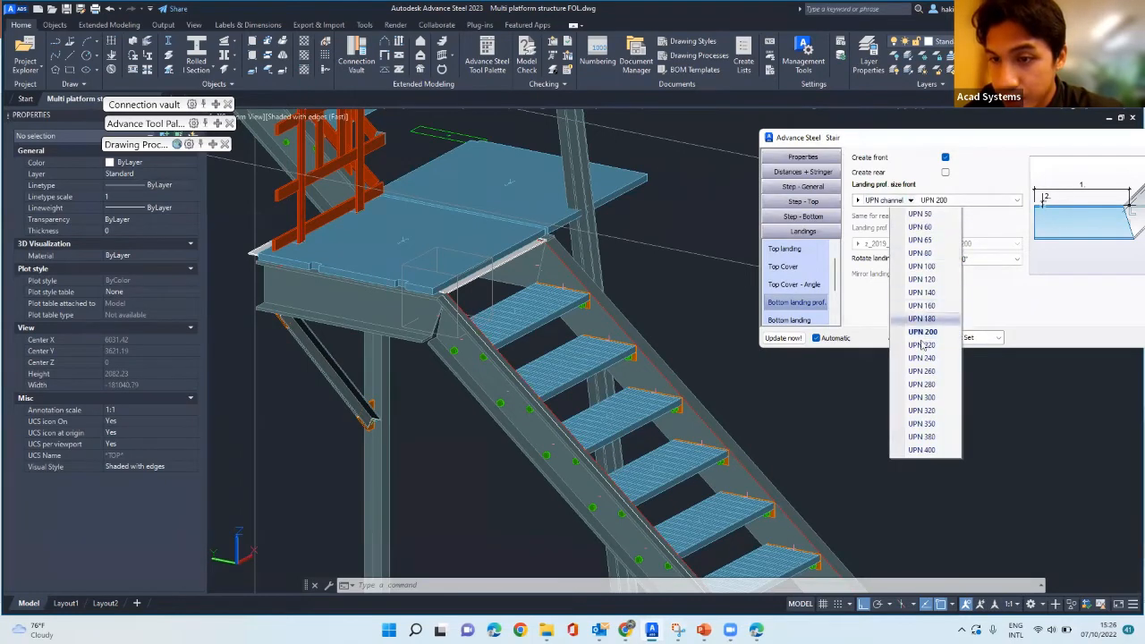
left_click(923, 345)
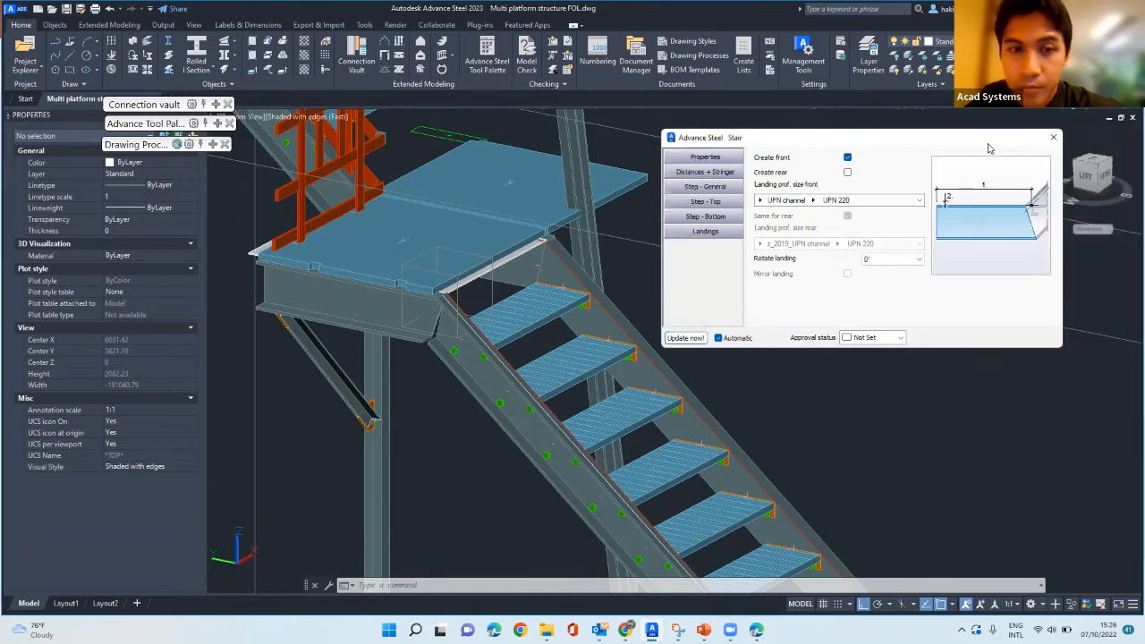
left_click(1053, 141)
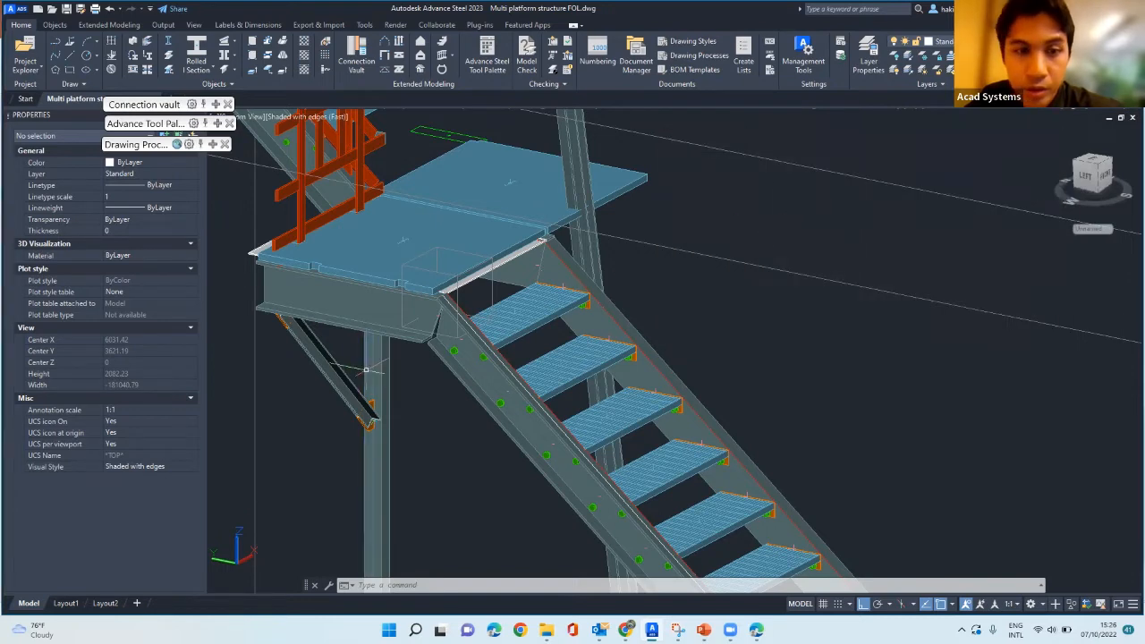
- Delete the connection box at the joint between the upper landing channel and the stair stringer
scroll(366, 370, "up", 2)
scroll(461, 303, "up", 2)
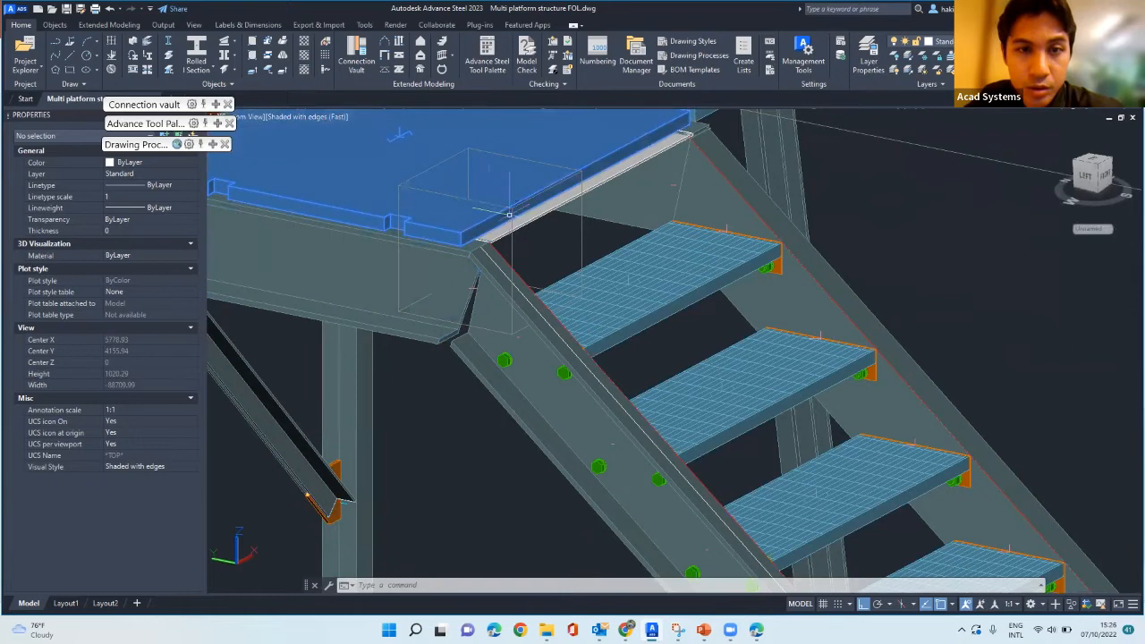
left_click(513, 241)
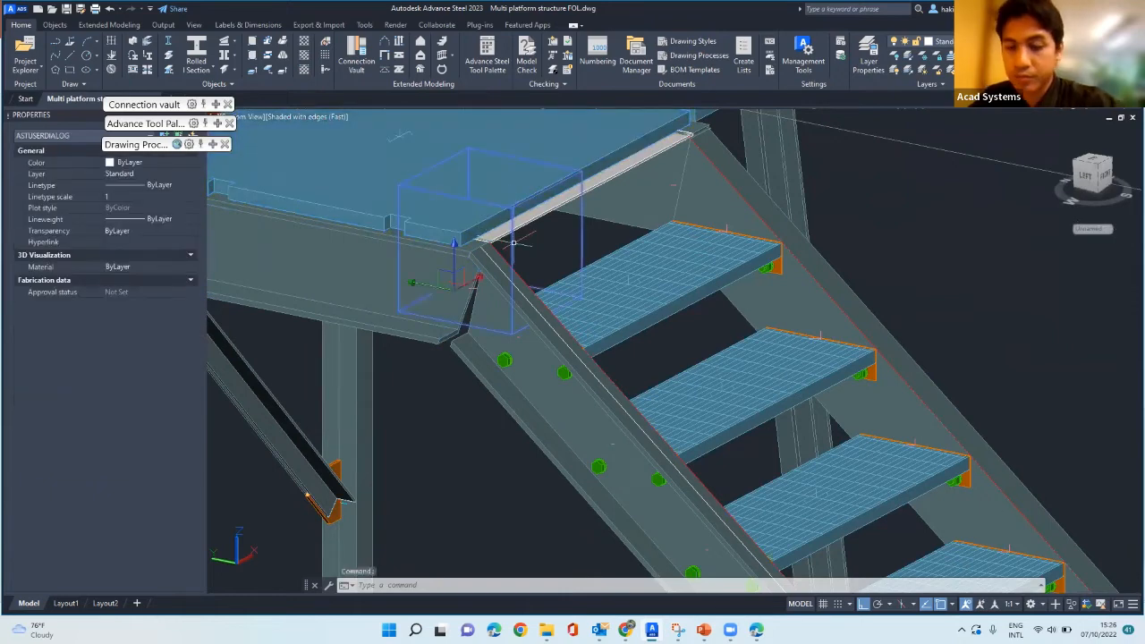
key("Delete")
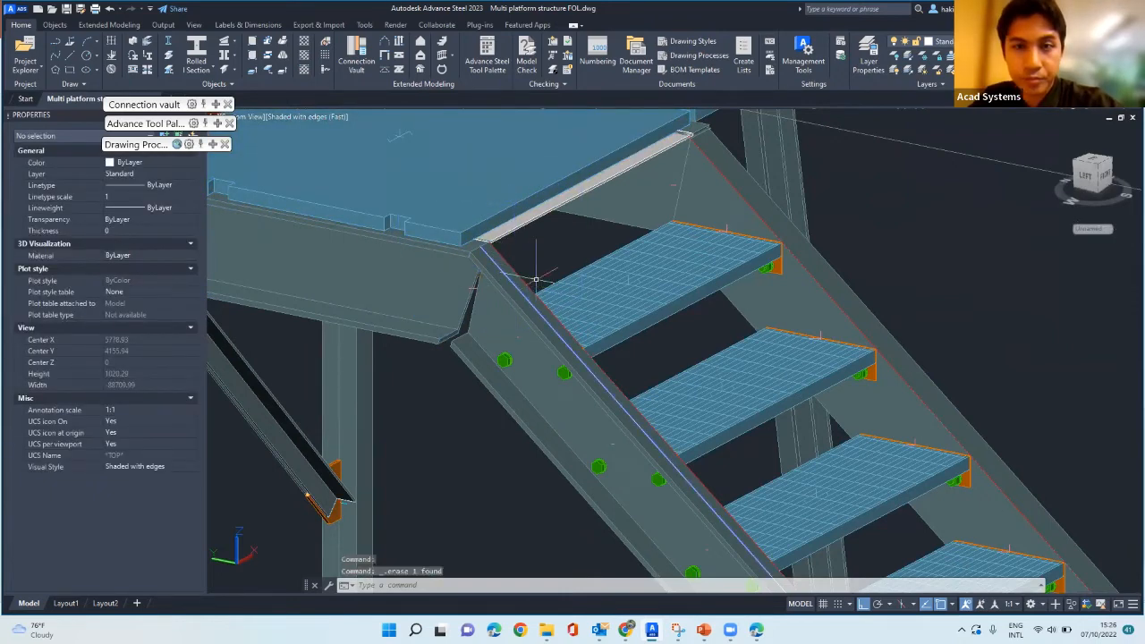
- Inspect the joints between the stringers and the upper landing channels on both sides of the stair
scroll(528, 284, "down", 3)
scroll(521, 297, "up", 3)
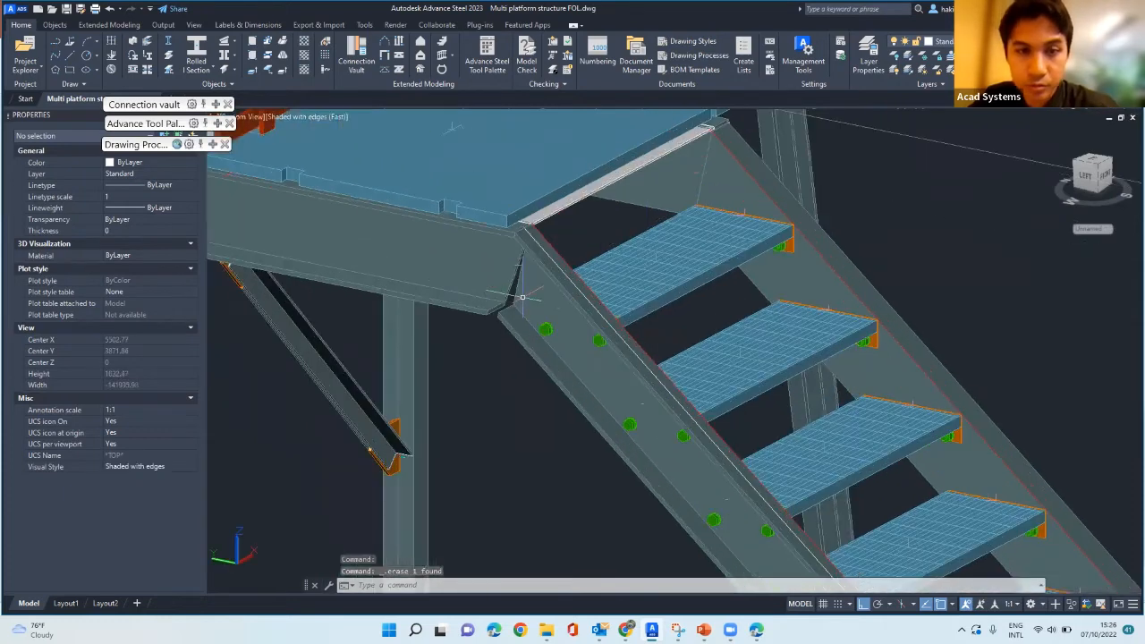
scroll(521, 297, "up", 2)
scroll(617, 308, "down", 2)
middle_click_drag(733, 306, 572, 306, "shift")
scroll(876, 283, "up", 2)
middle_click_drag(876, 283, 780, 287, "shift")
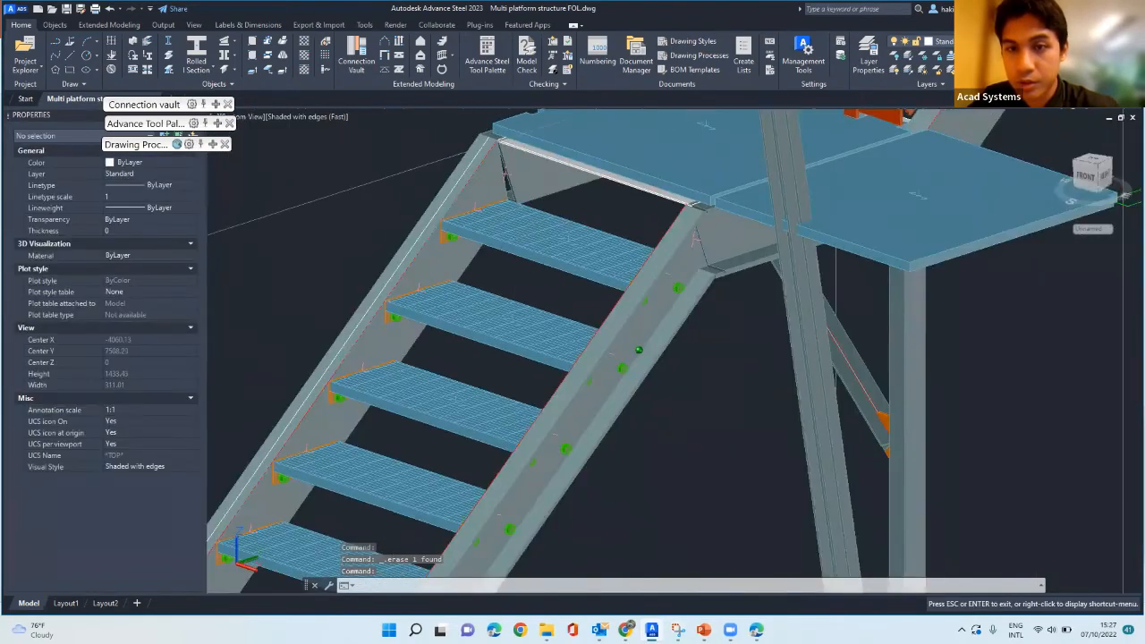
scroll(780, 283, "up", 3)
left_click(698, 270)
scroll(697, 272, "down", 3)
middle_click_drag(732, 282, 1002, 358, "shift")
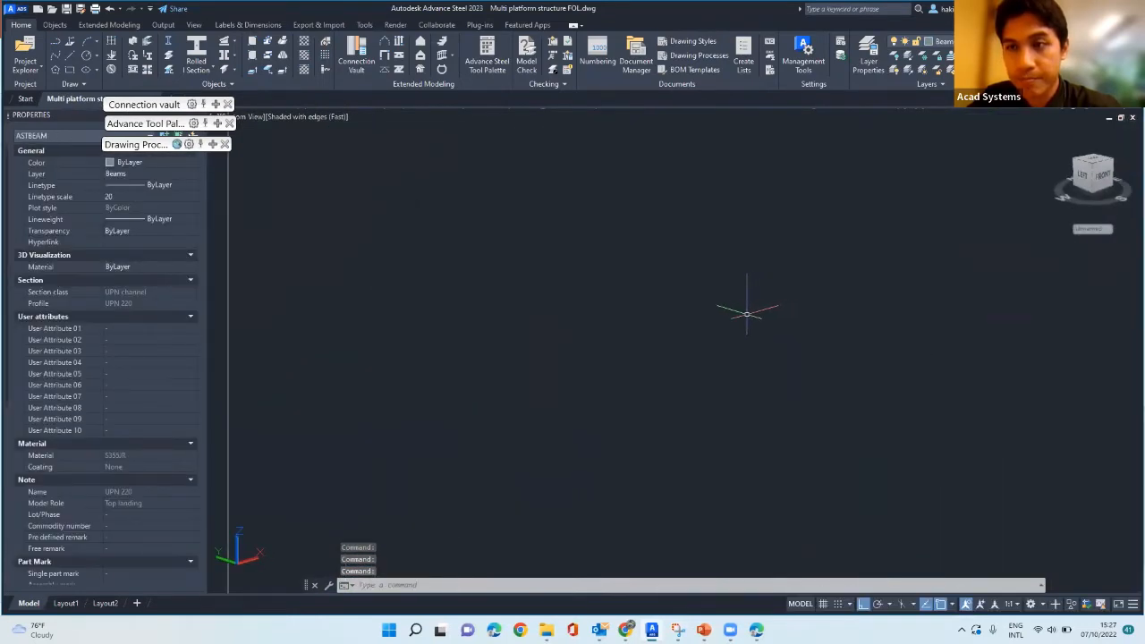
scroll(749, 317, "down", 4)
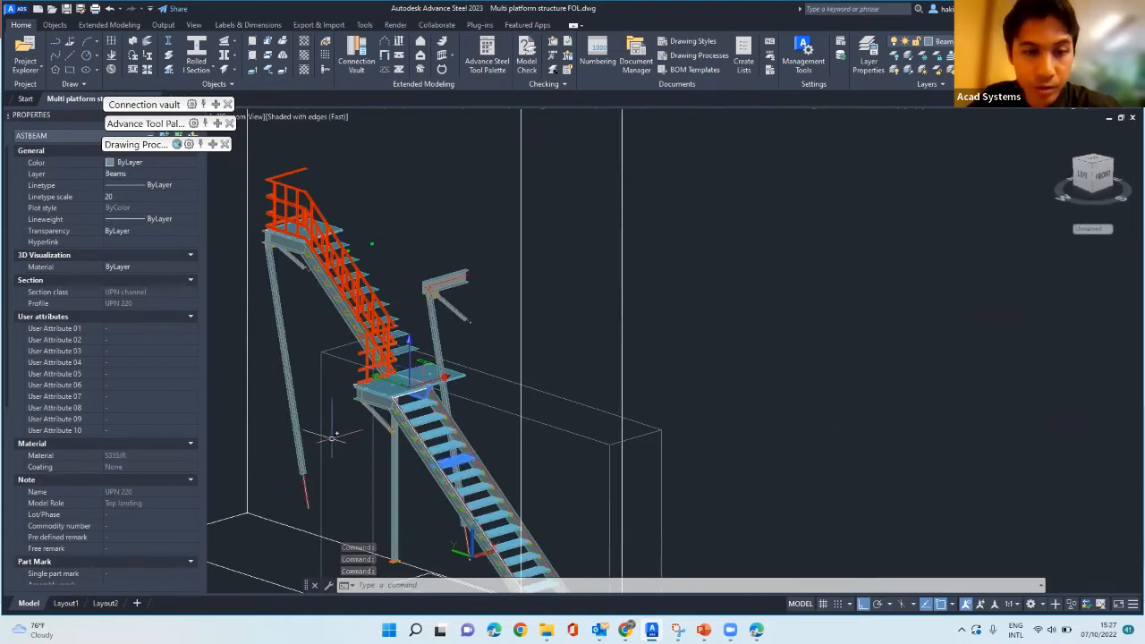
- Try a saw cut of the stair stringer against the upper landing channel at their joint
scroll(321, 426, "up", 3)
scroll(377, 383, "up", 4)
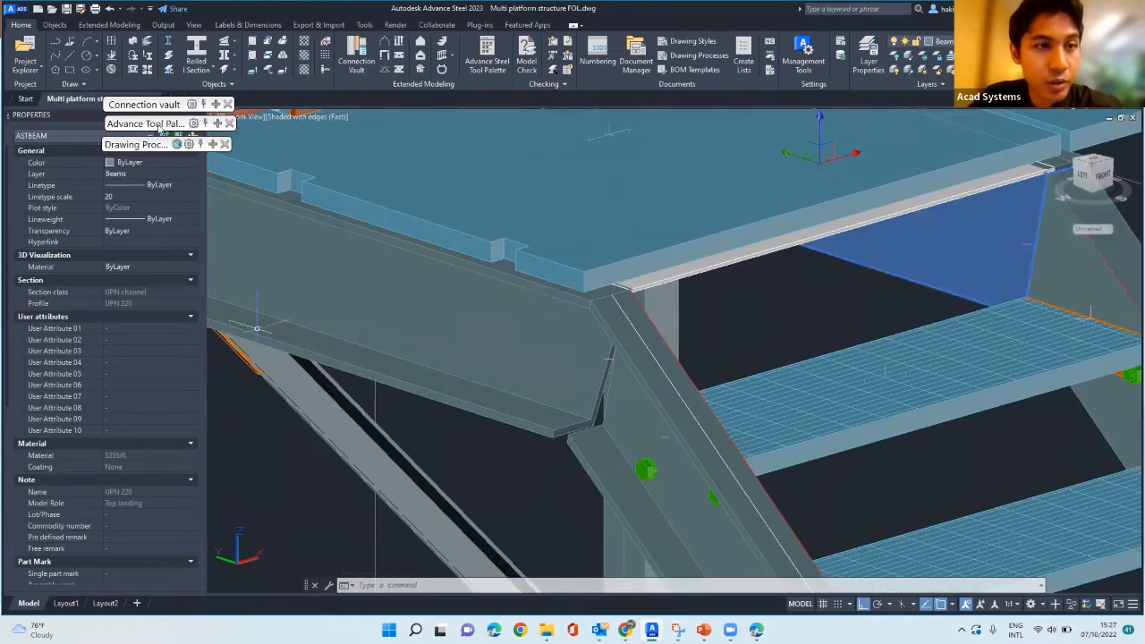
key("Escape")
left_click(217, 125)
left_click(183, 191)
left_click(502, 398)
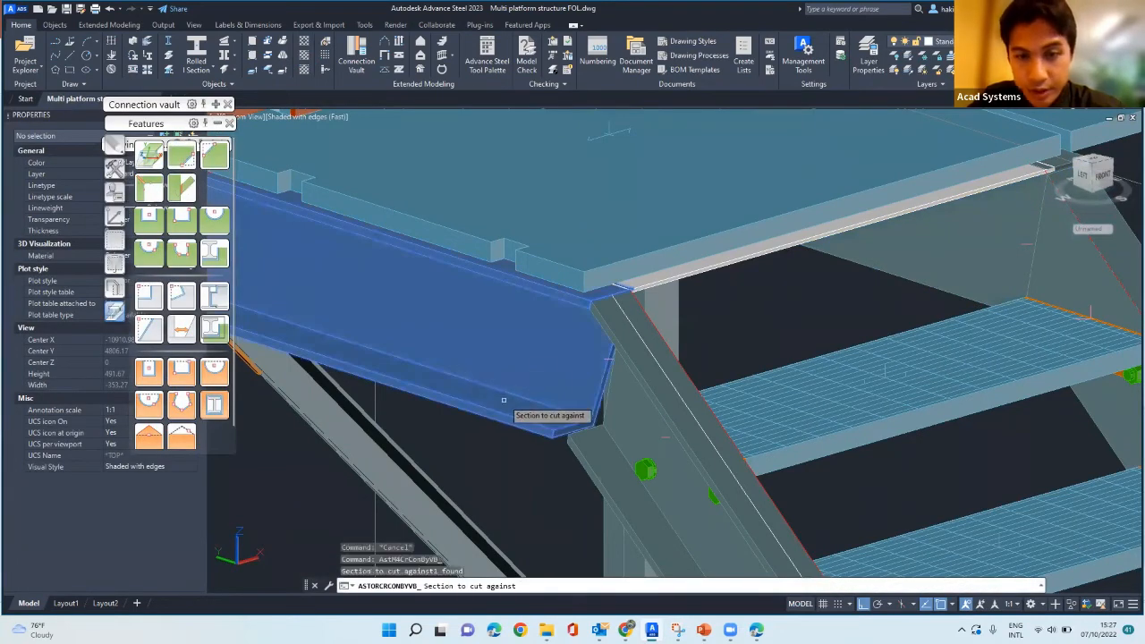
left_click(577, 442)
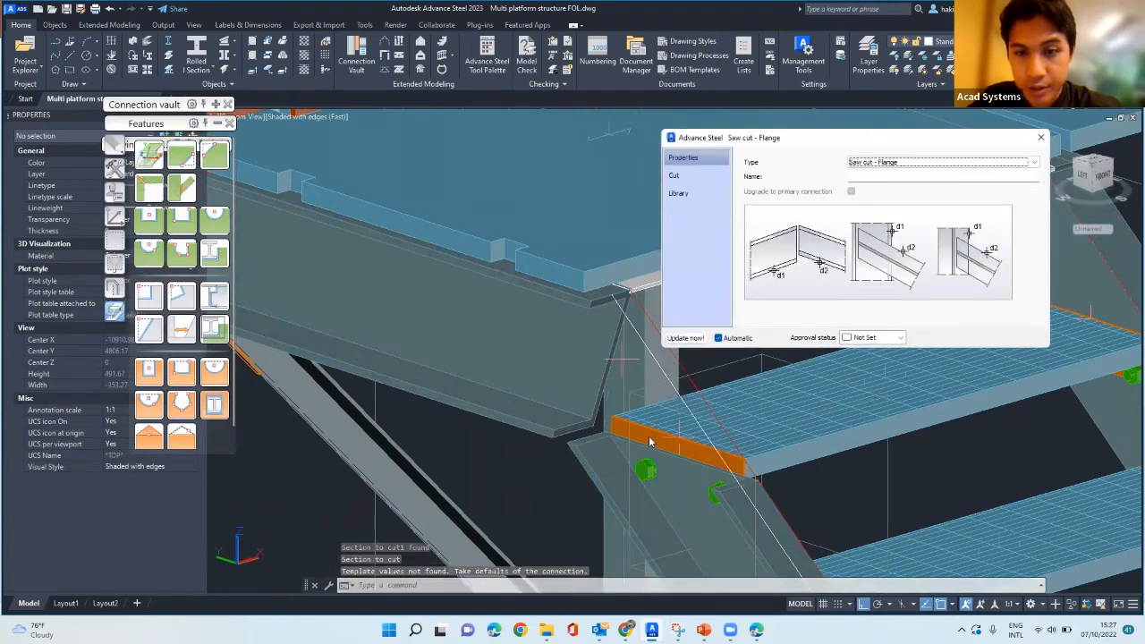
- Change the cut between the stringer and landing channel to the Miter type and close its properties
left_click(961, 162)
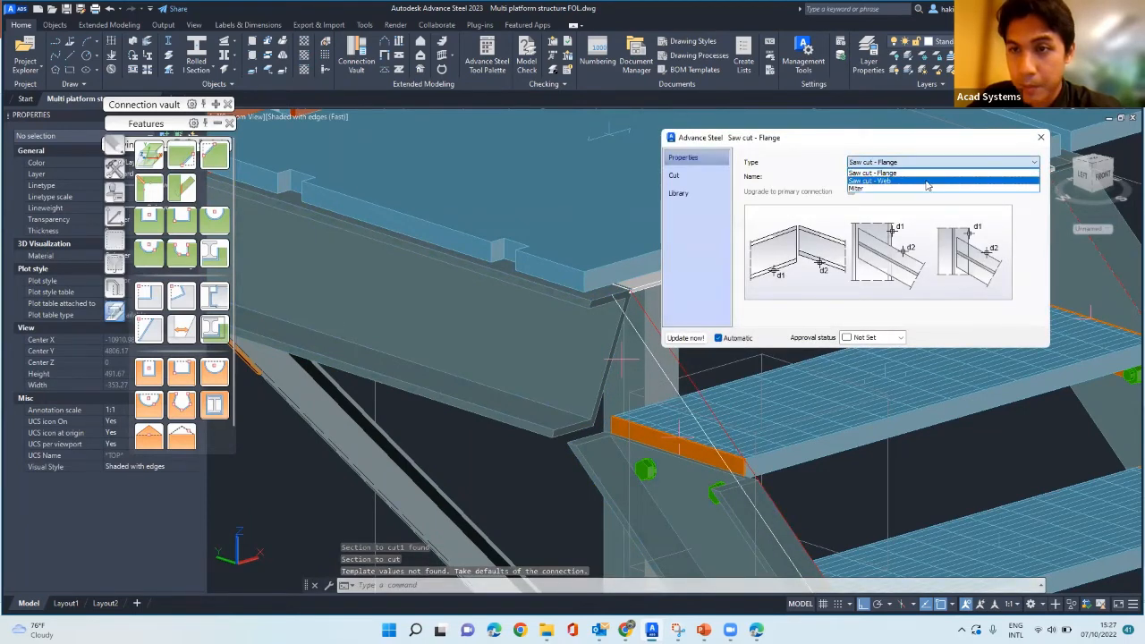
left_click(925, 188)
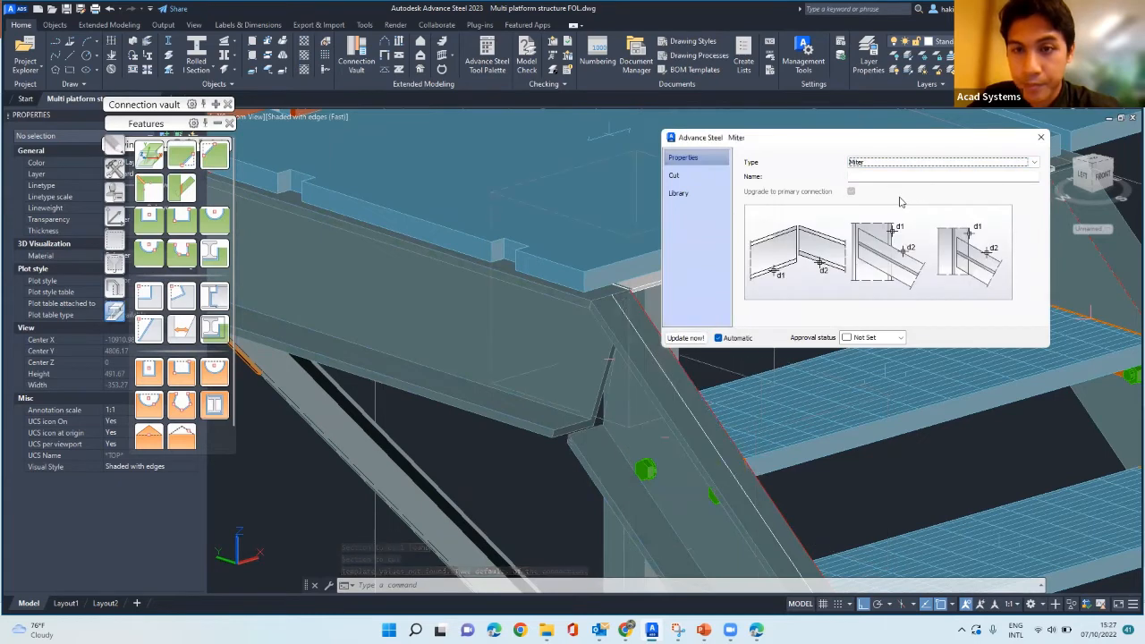
left_click(1040, 138)
key("Escape")
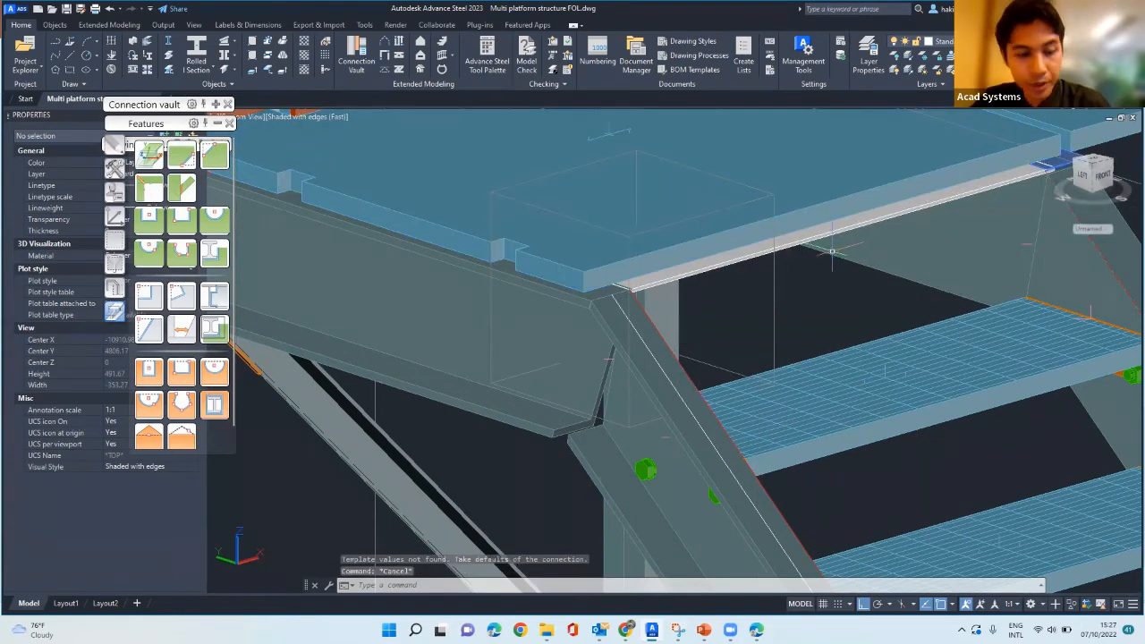
- Undo the miter cut, the connection box deletion and the earlier edits at the joint between the stringer and upper landing channel
key("ctrl+z")
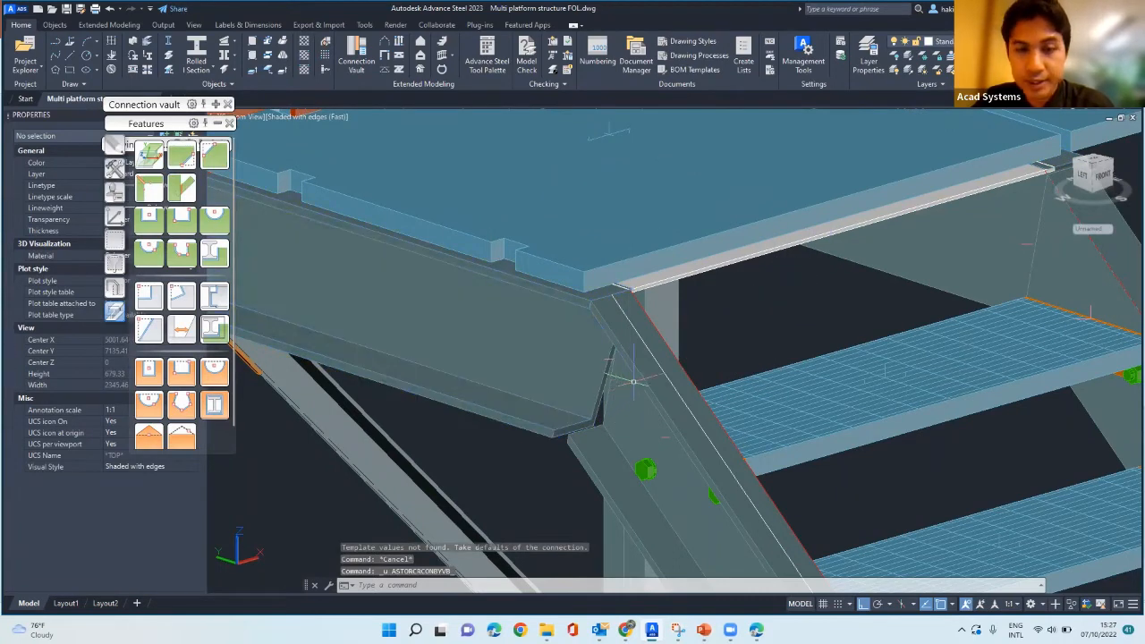
key("ctrl+z")
key("ctrl+z")
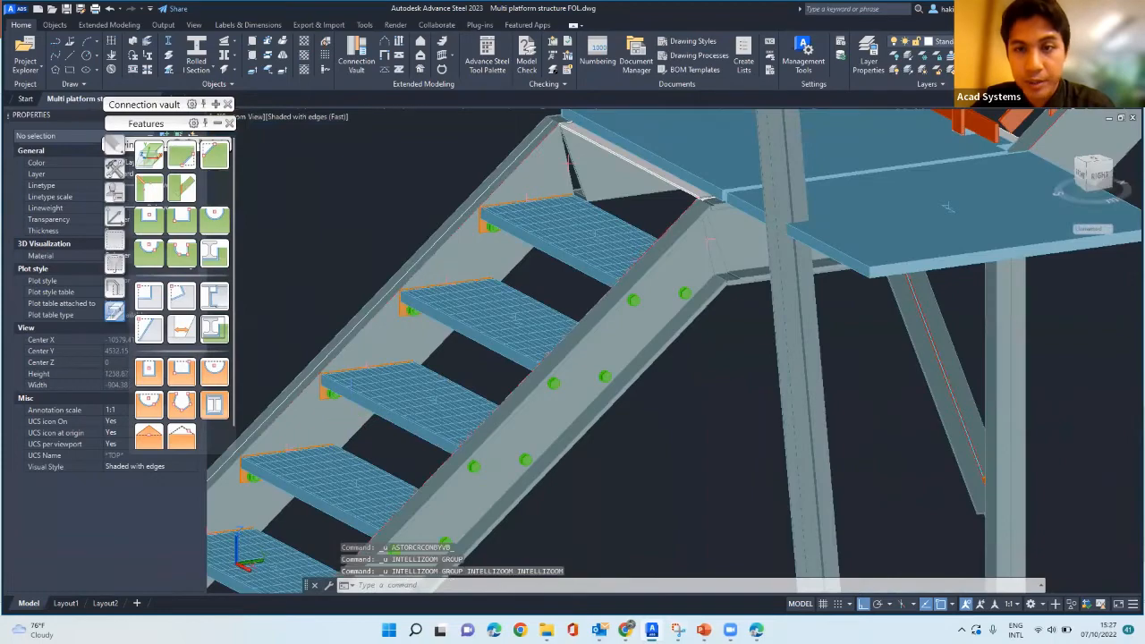
key("ctrl+z")
key("ctrl+z")
key("ctrl+z")
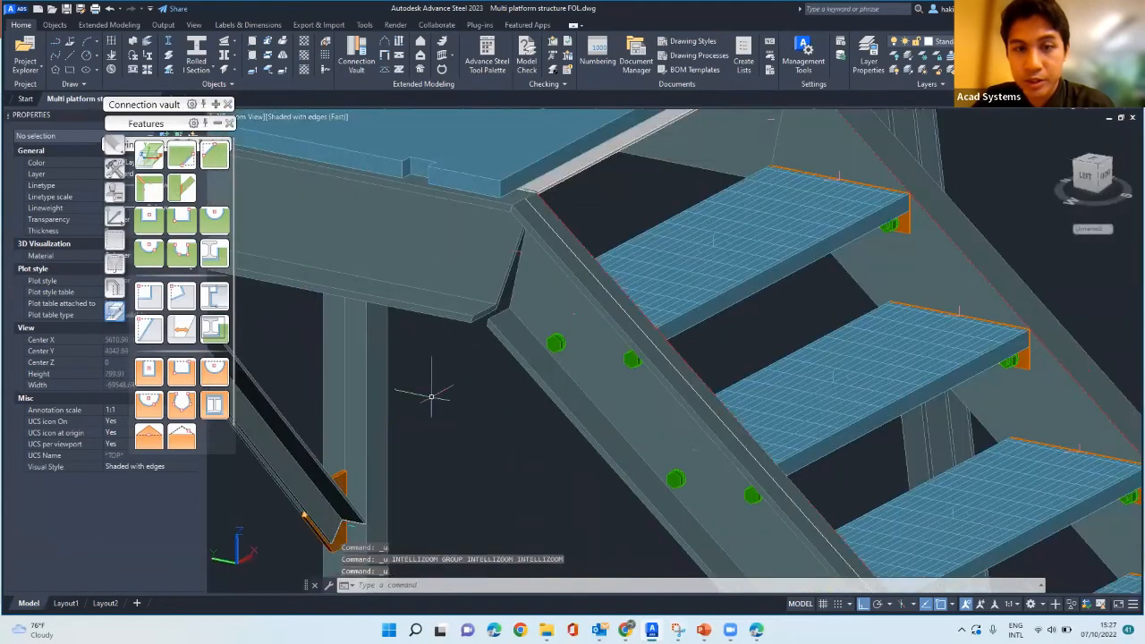
key("ctrl+z")
key("ctrl+z")
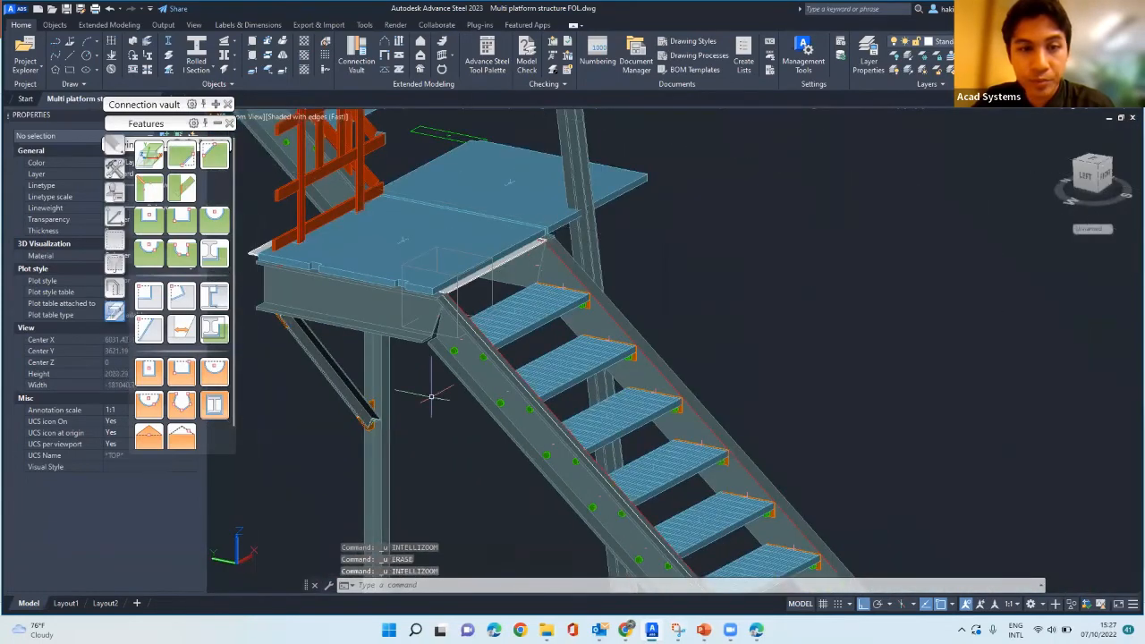
key("ctrl+z")
key("ctrl+z")
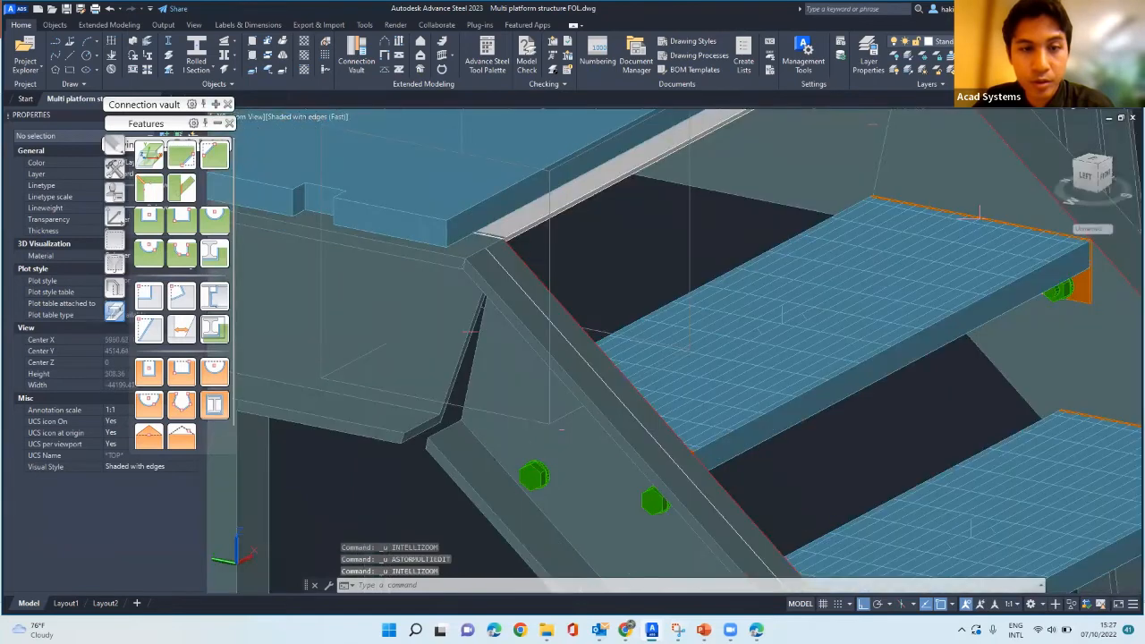
key("ctrl+z")
key("ctrl+z")
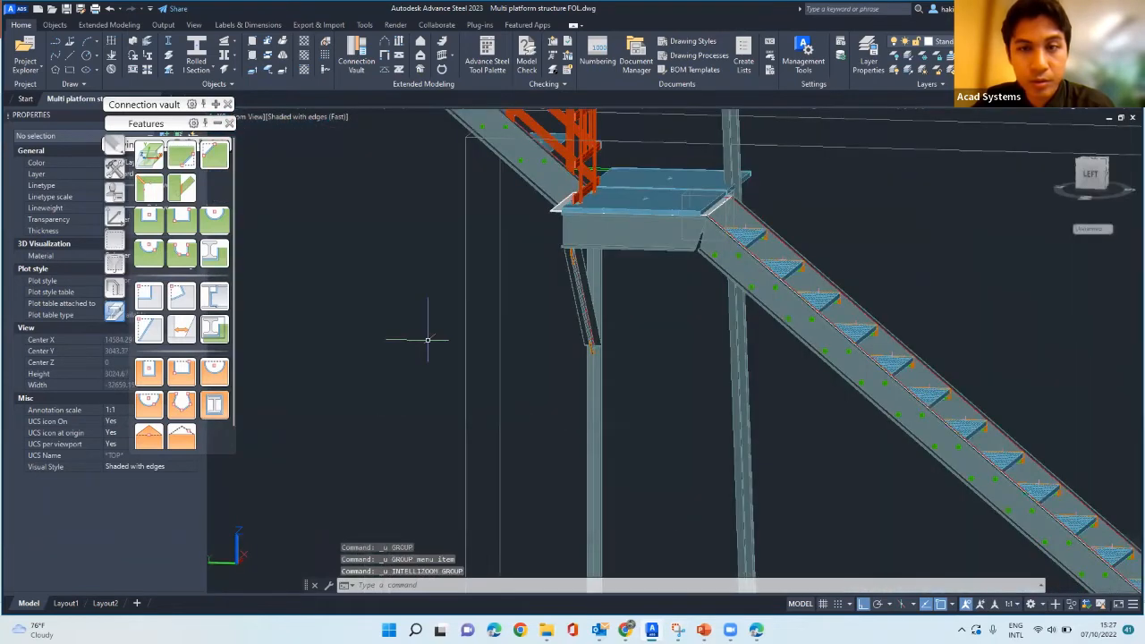
key("ctrl+z")
key("ctrl+z")
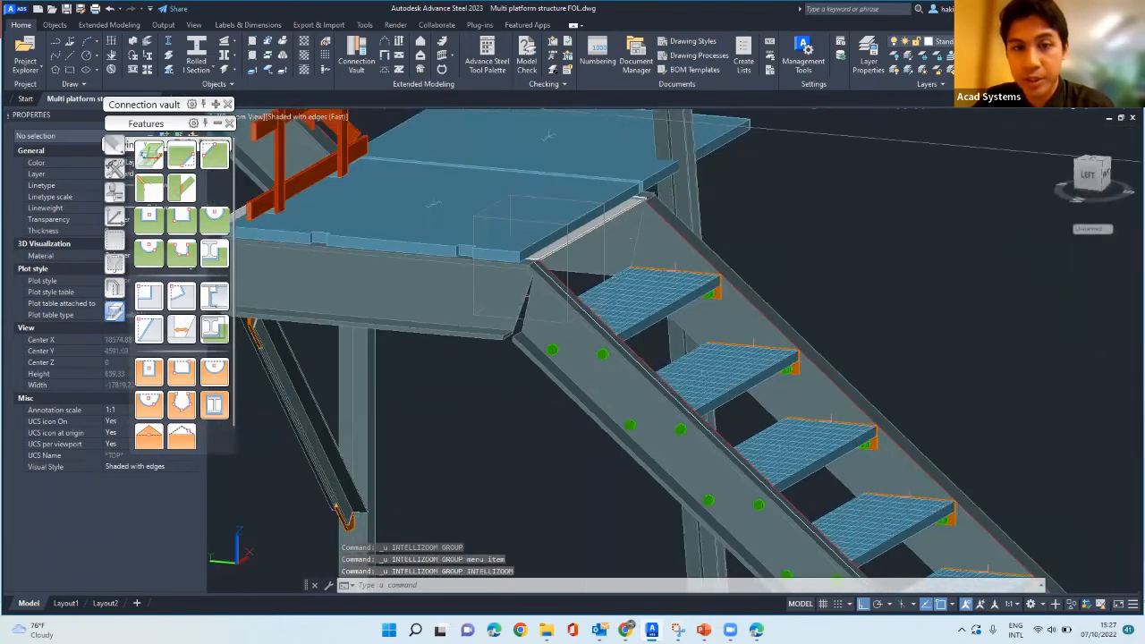
key("ctrl+z")
key("ctrl+z")
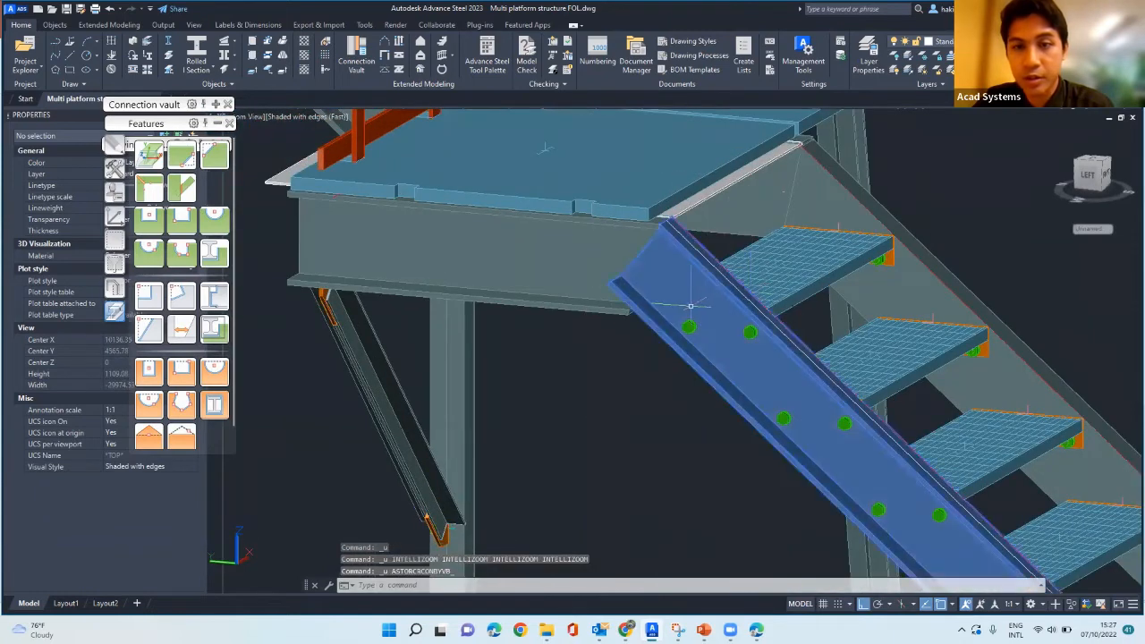
- Check the joint between the stringer and landing channel, open the stair's joint properties and look over its bottom step and landing settings
scroll(655, 311, "up", 3)
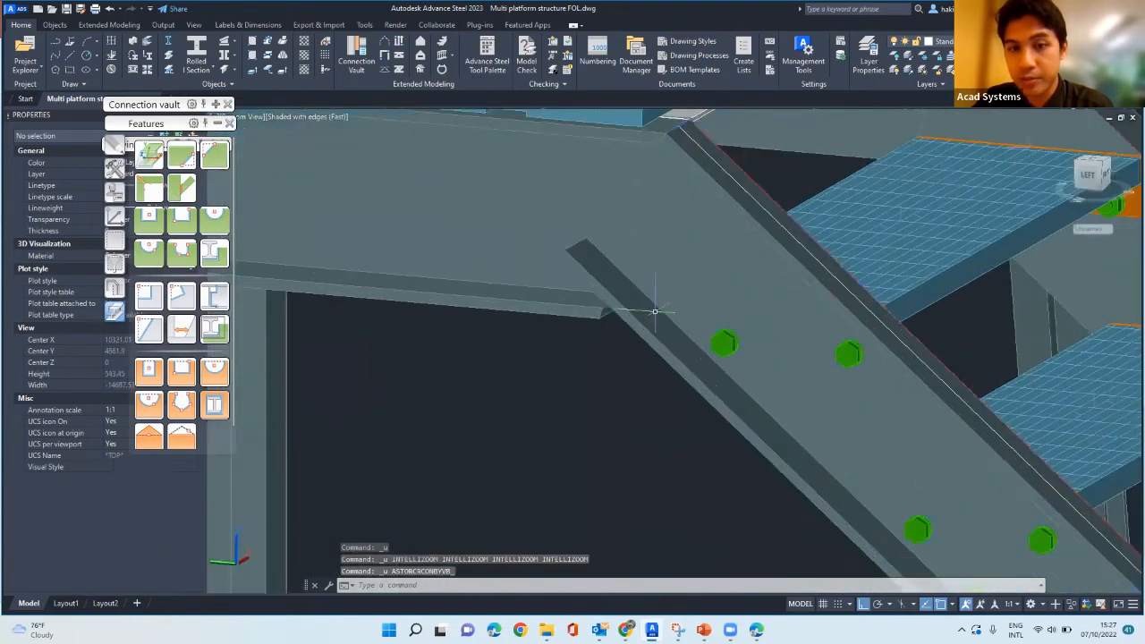
middle_click_drag(582, 361, 534, 388)
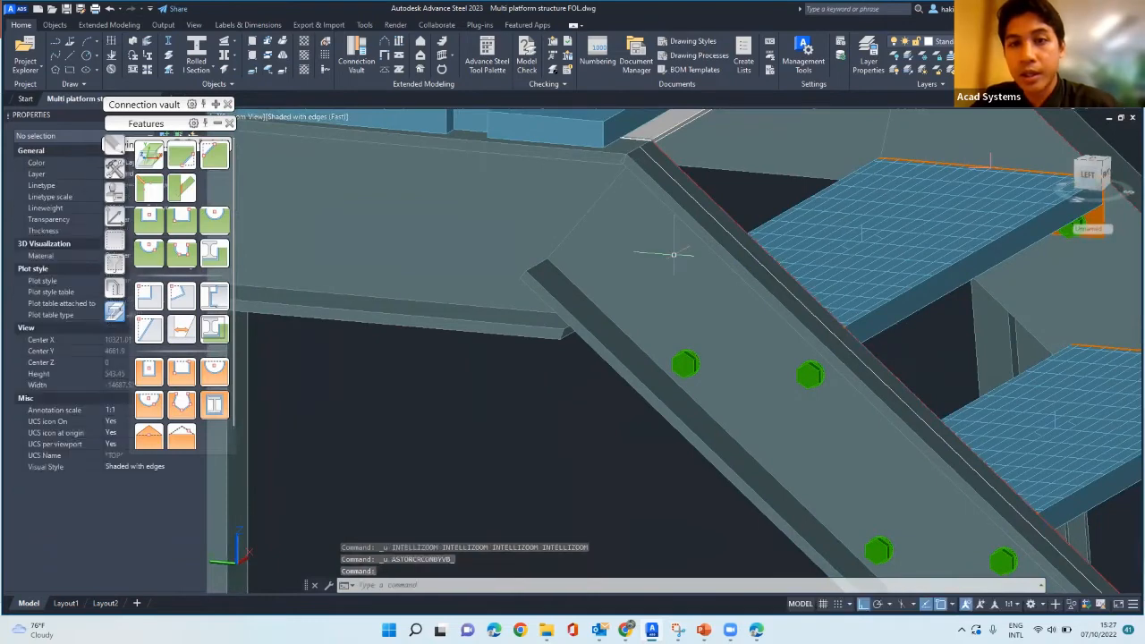
key("Escape")
key("Escape")
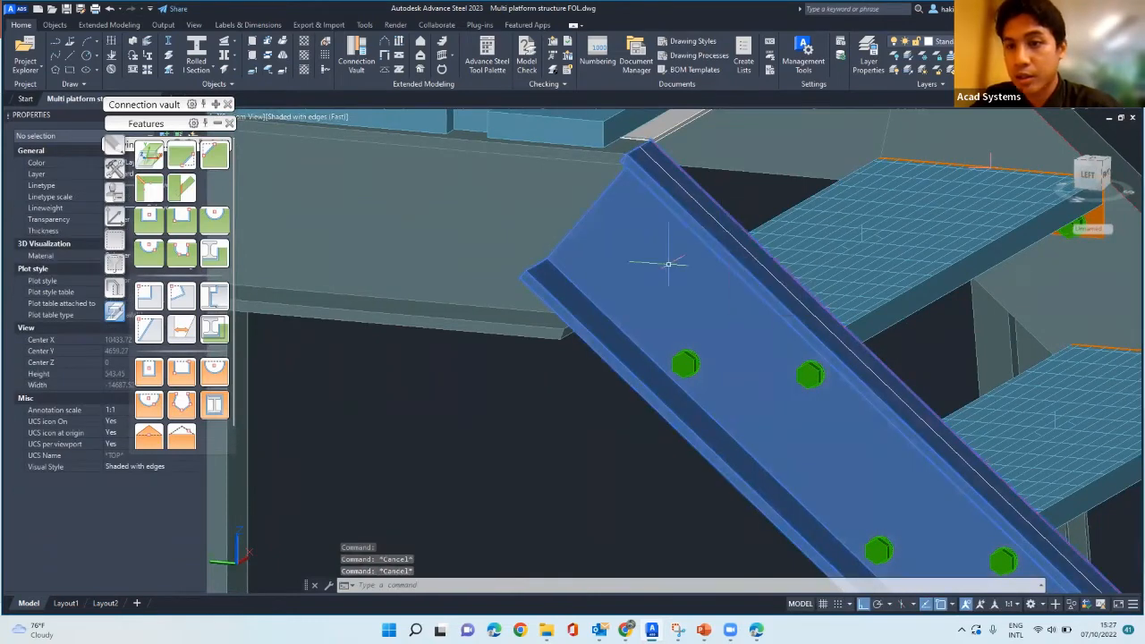
scroll(668, 263, "down", 5)
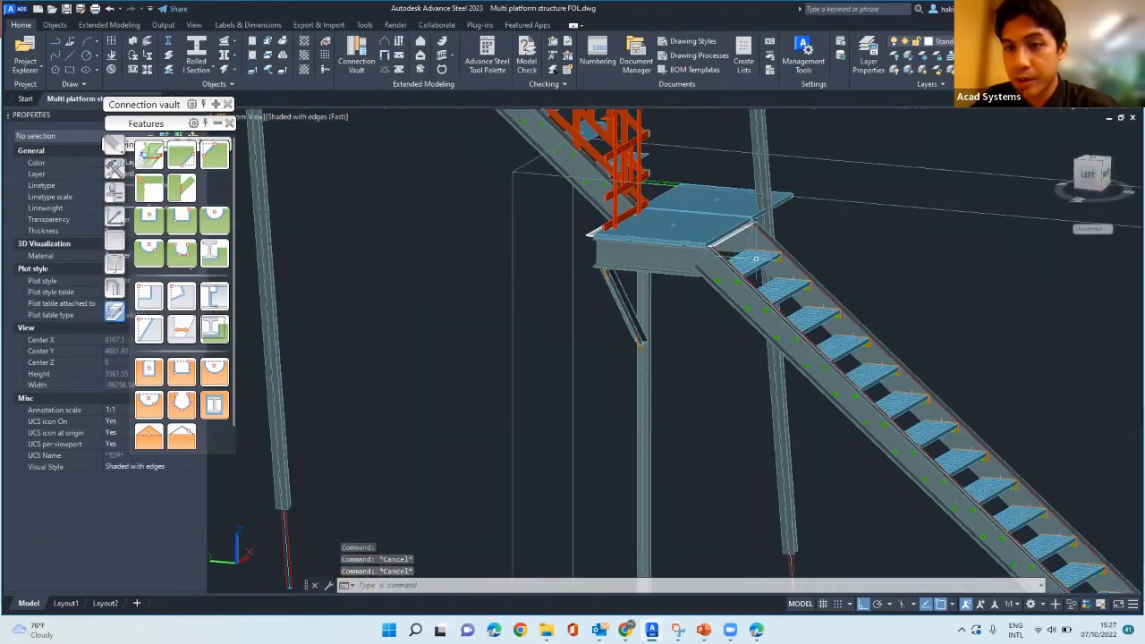
left_click(870, 202)
right_click(870, 206)
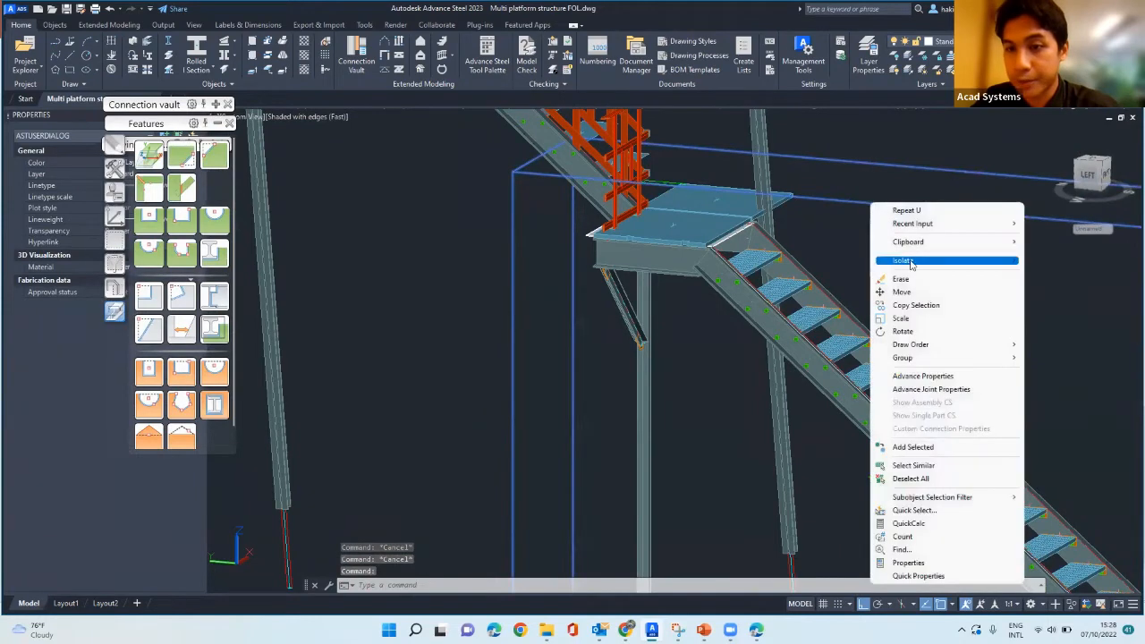
left_click(936, 391)
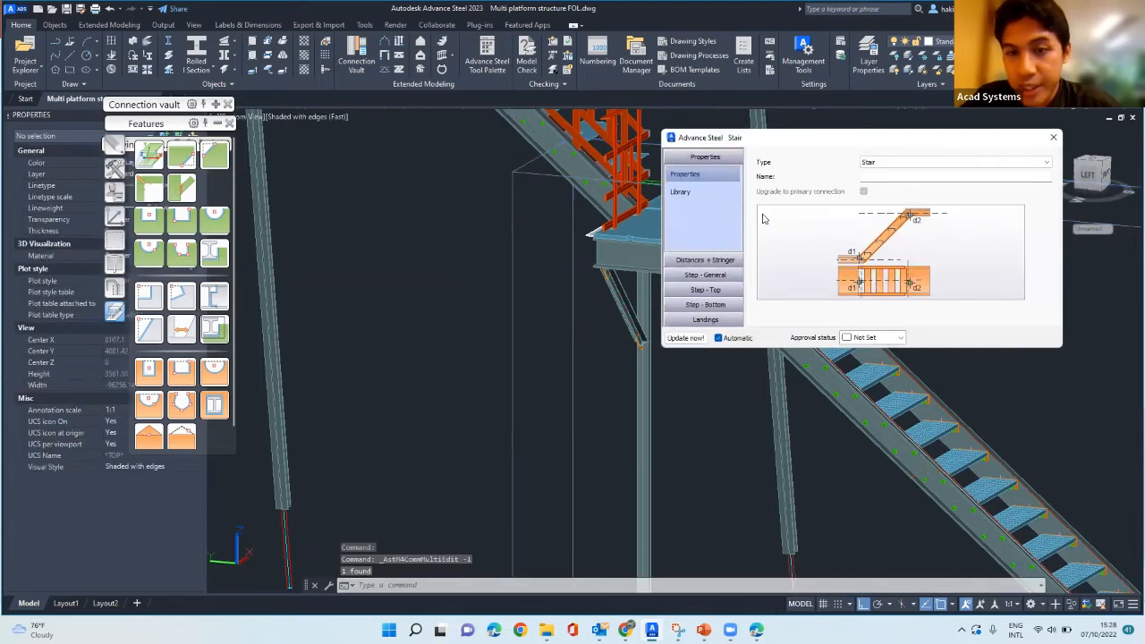
left_click(711, 304)
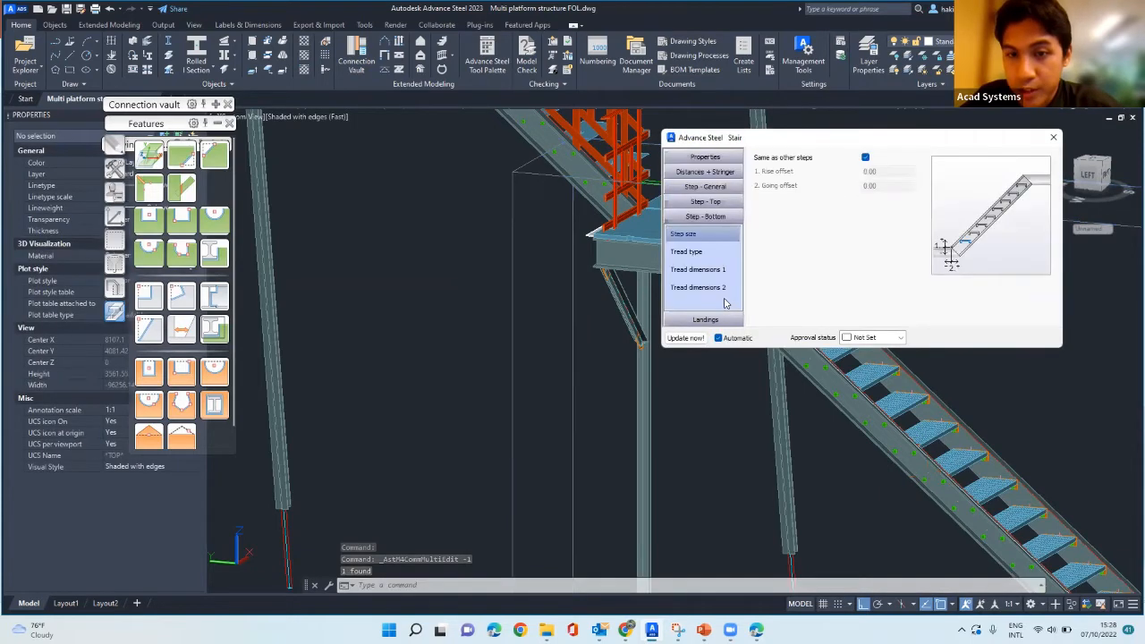
left_click(715, 319)
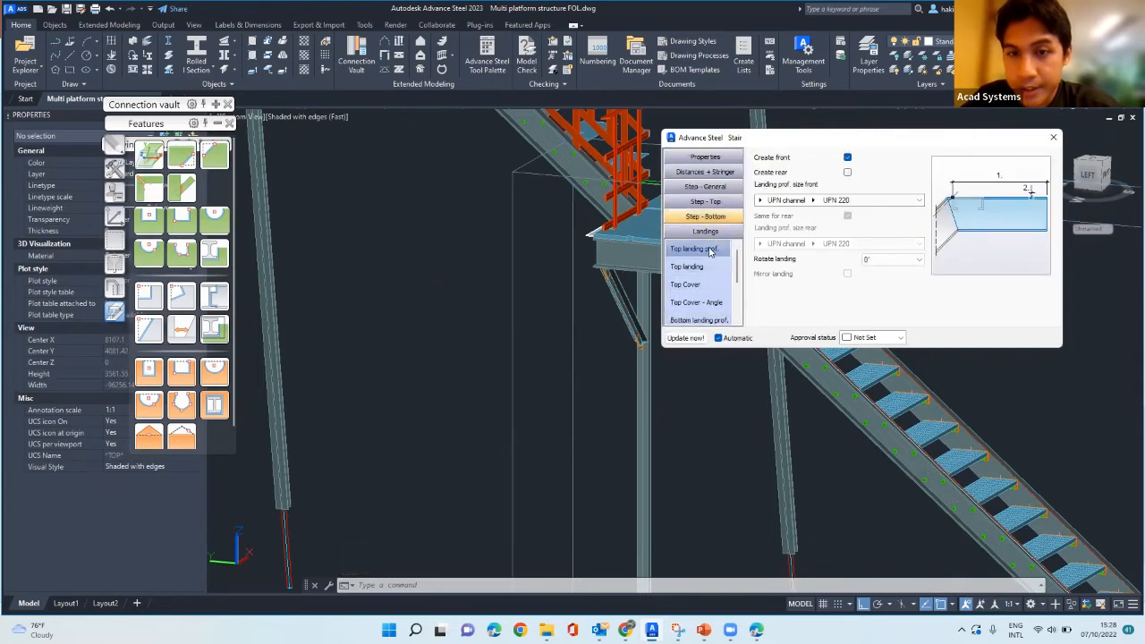
scroll(717, 273, "down", 4)
scroll(716, 295, "up", 4)
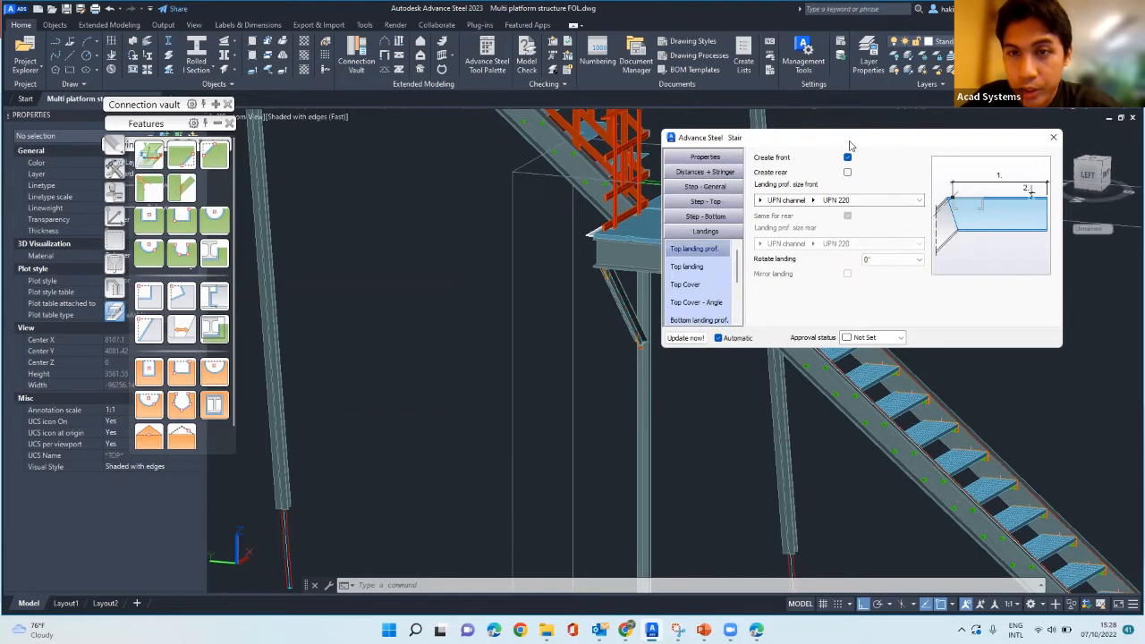
- Examine the stair's top landing, top cover and bottom landing profile settings alongside the joint at the upper landing
left_click_drag(850, 145, 967, 286)
scroll(468, 341, "up", 5)
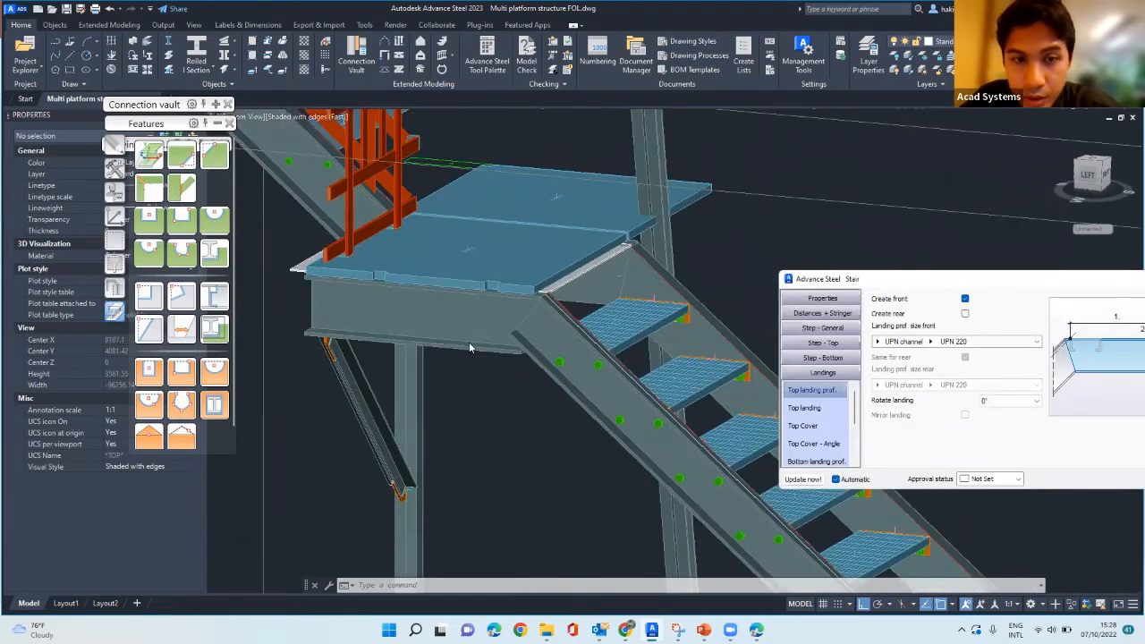
scroll(469, 344, "up", 5)
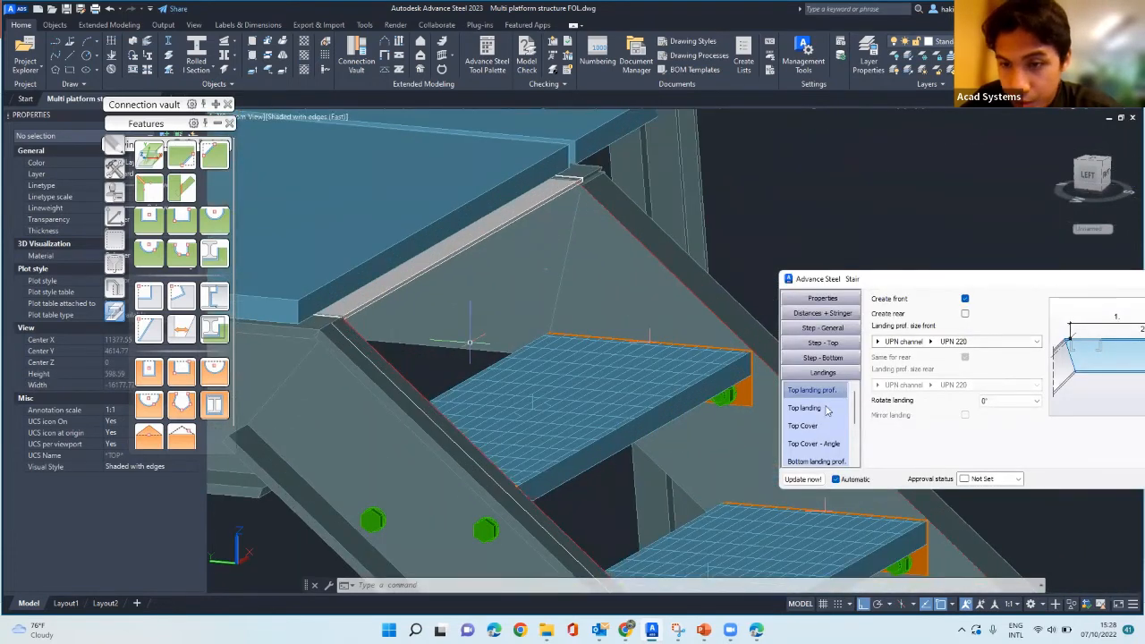
left_click(825, 408)
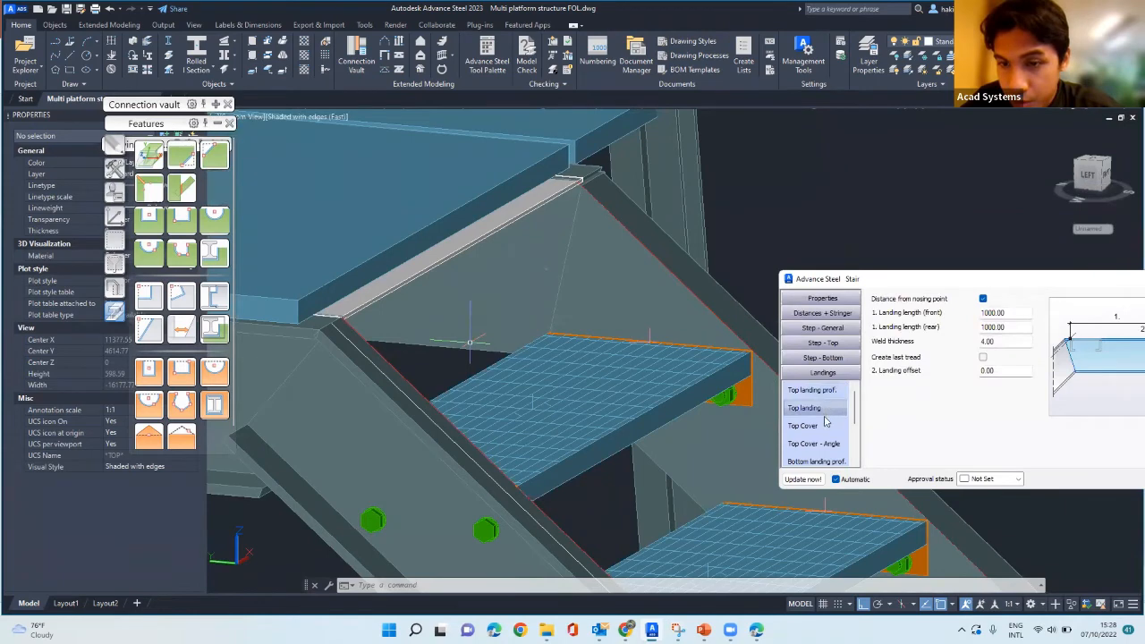
left_click(825, 424)
scroll(824, 422, "down", 2)
left_click(833, 391)
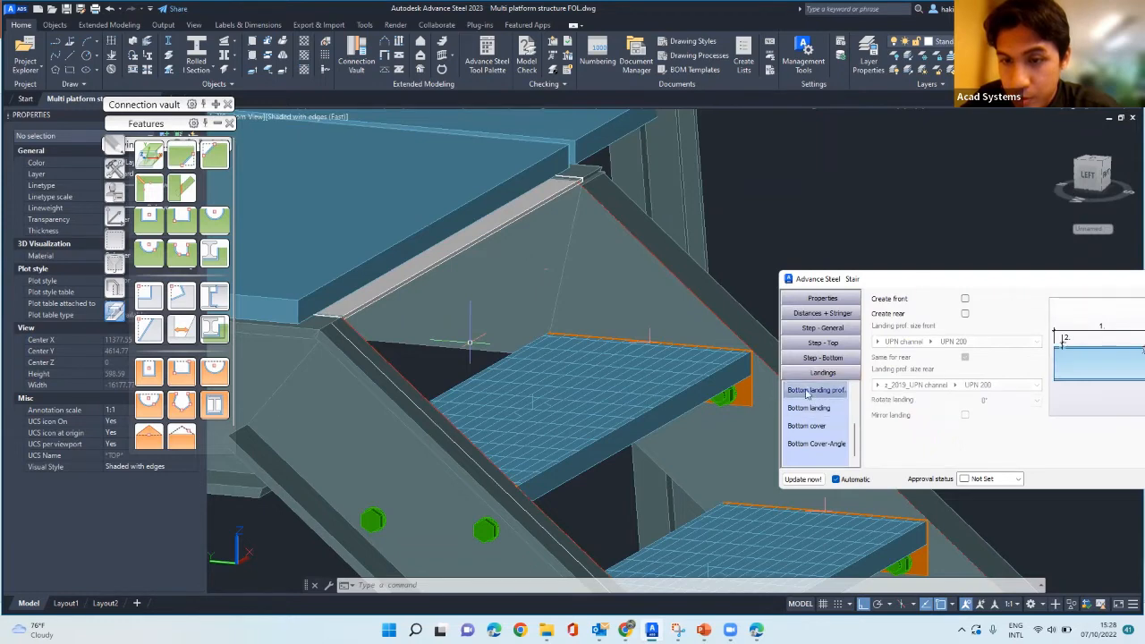
left_click(964, 299)
left_click(822, 374)
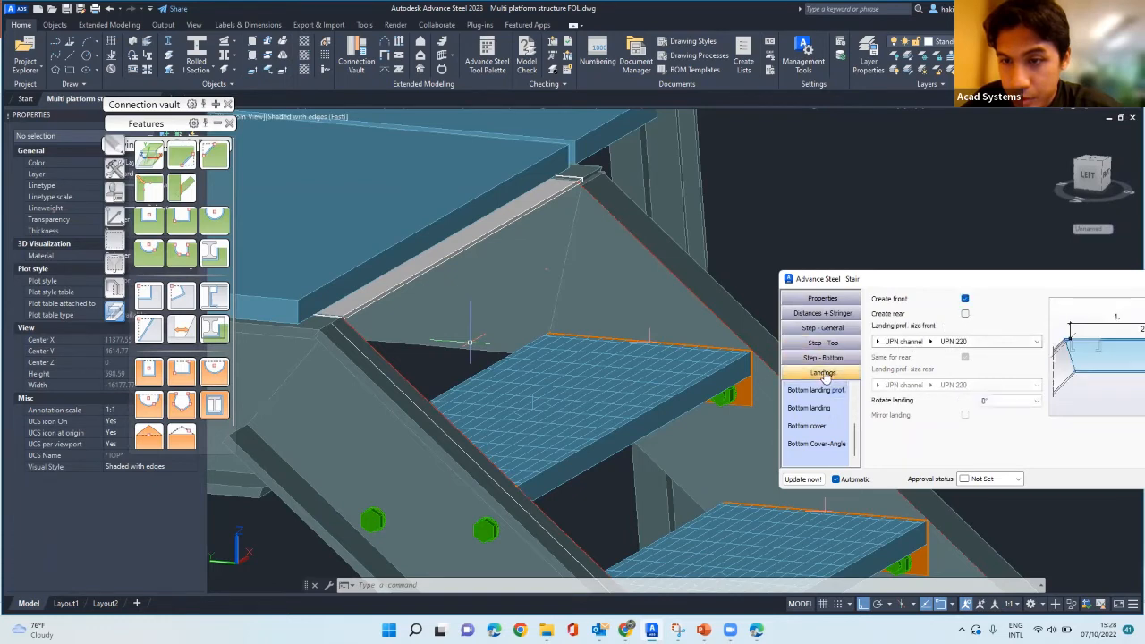
- Examine the stair's bottom landing, bottom cover and bottom cover angle settings, and return to the top landing profile settings
scroll(483, 393, "down", 2)
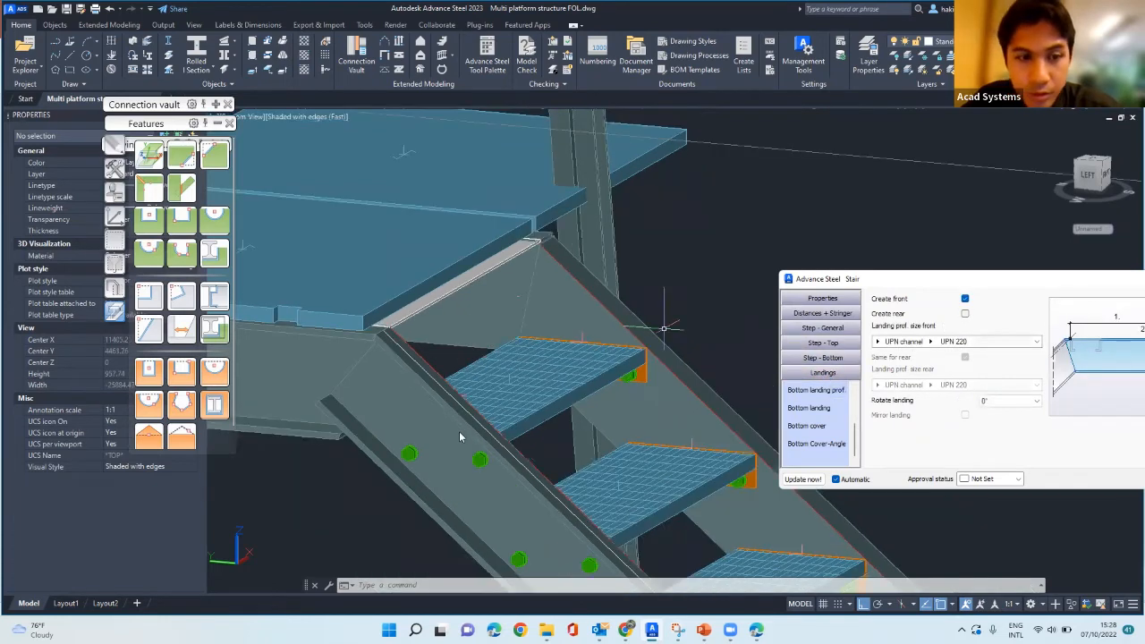
scroll(663, 329, "up", 3)
scroll(343, 440, "down", 4)
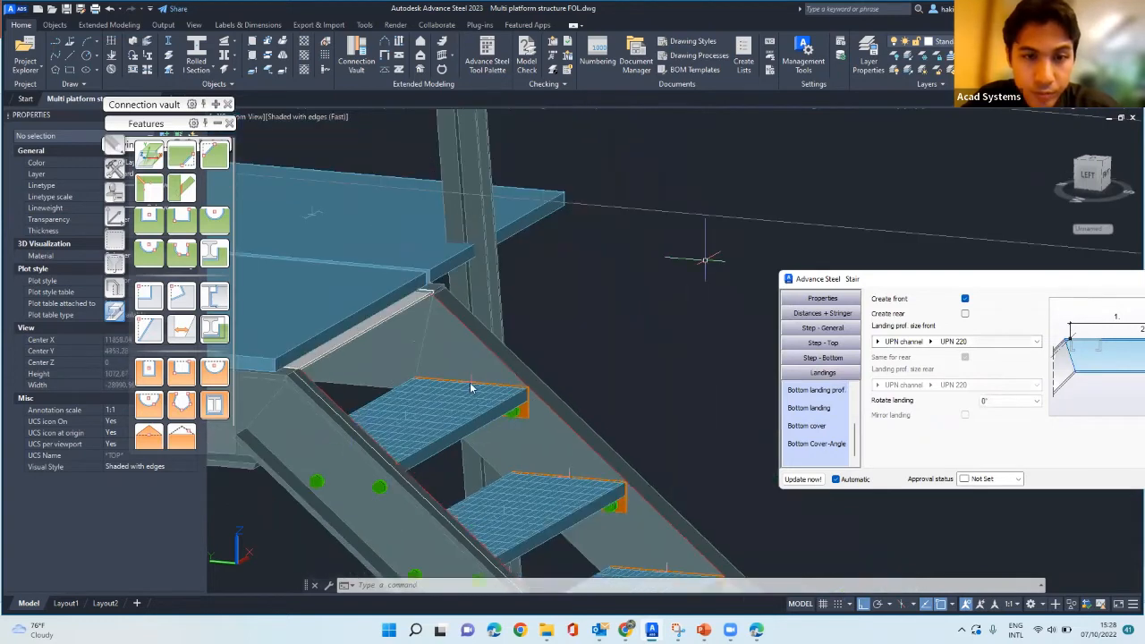
left_click(808, 408)
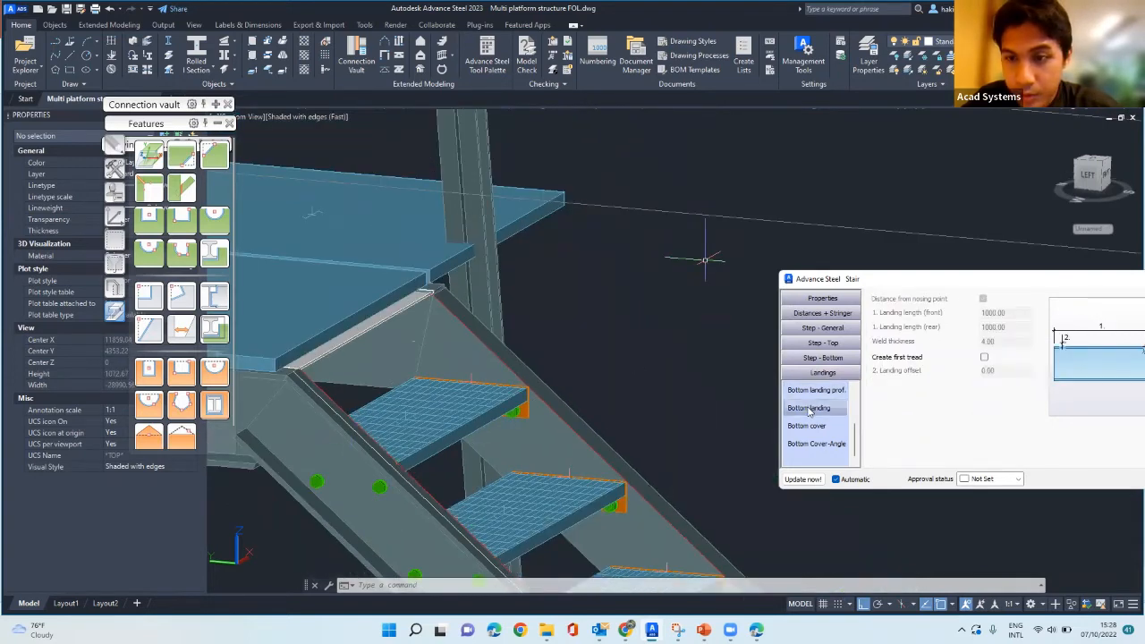
left_click(810, 427)
left_click(813, 445)
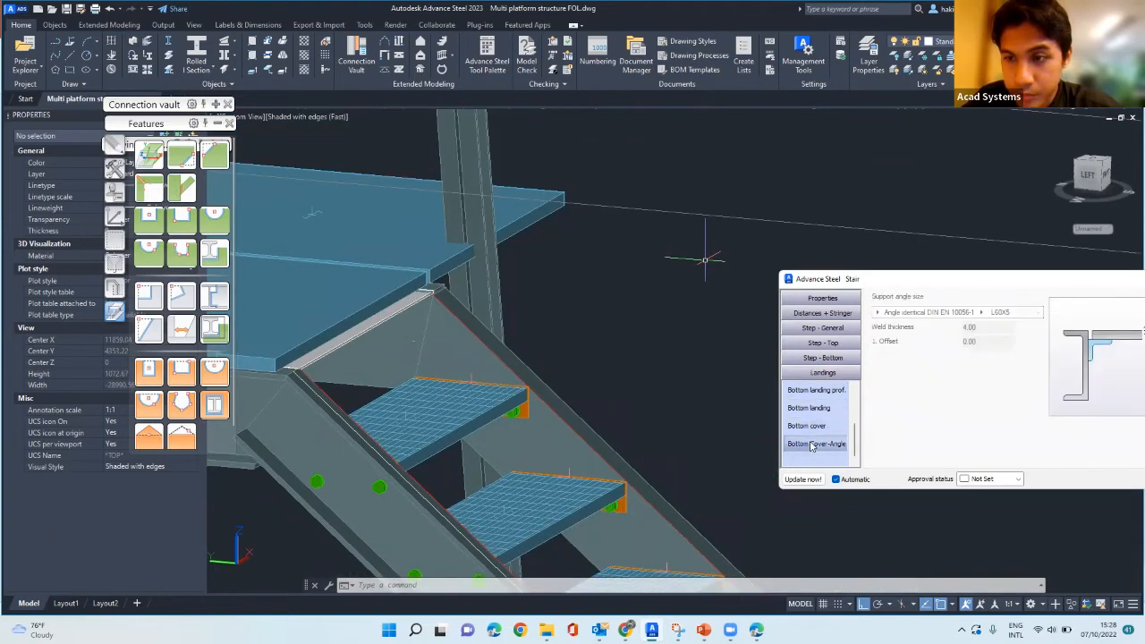
scroll(816, 435, "up", 3)
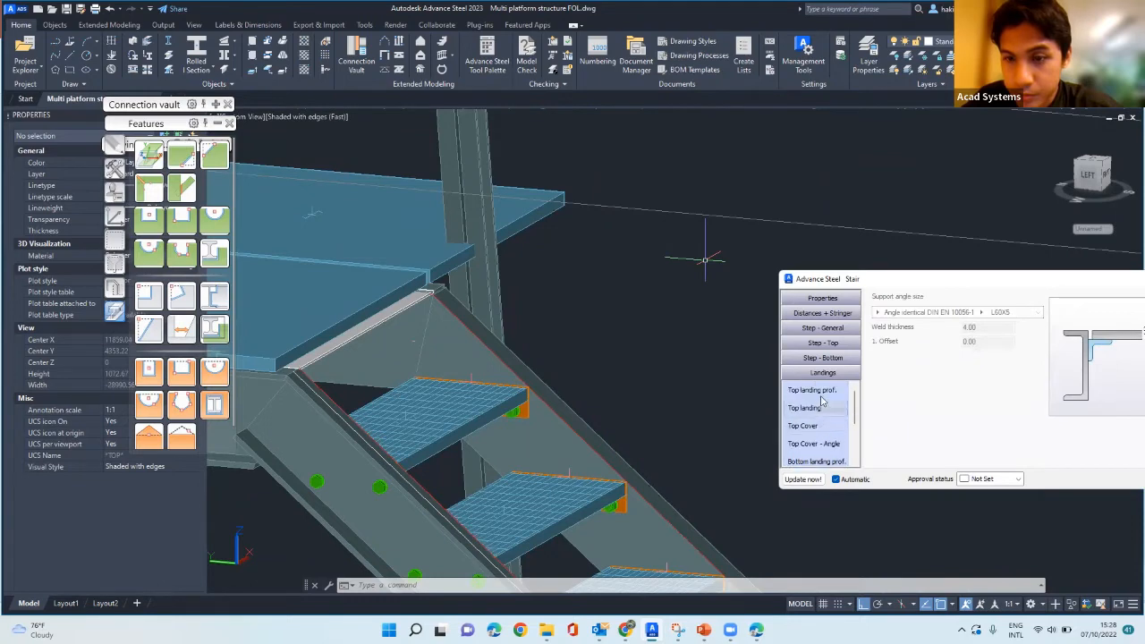
left_click(821, 394)
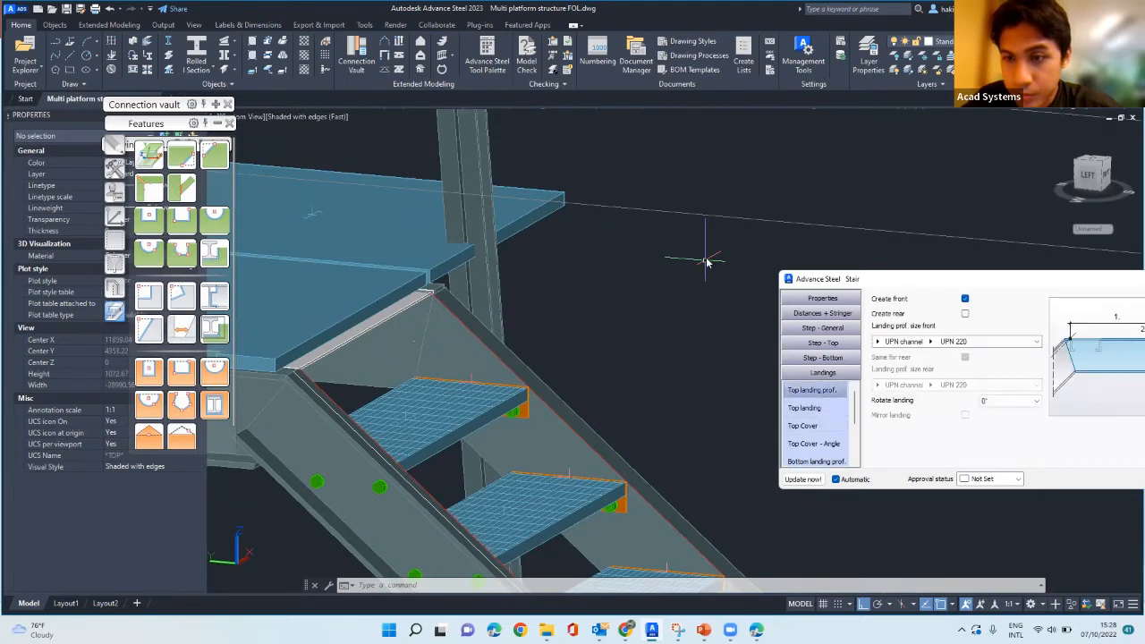
scroll(726, 301, "down", 5)
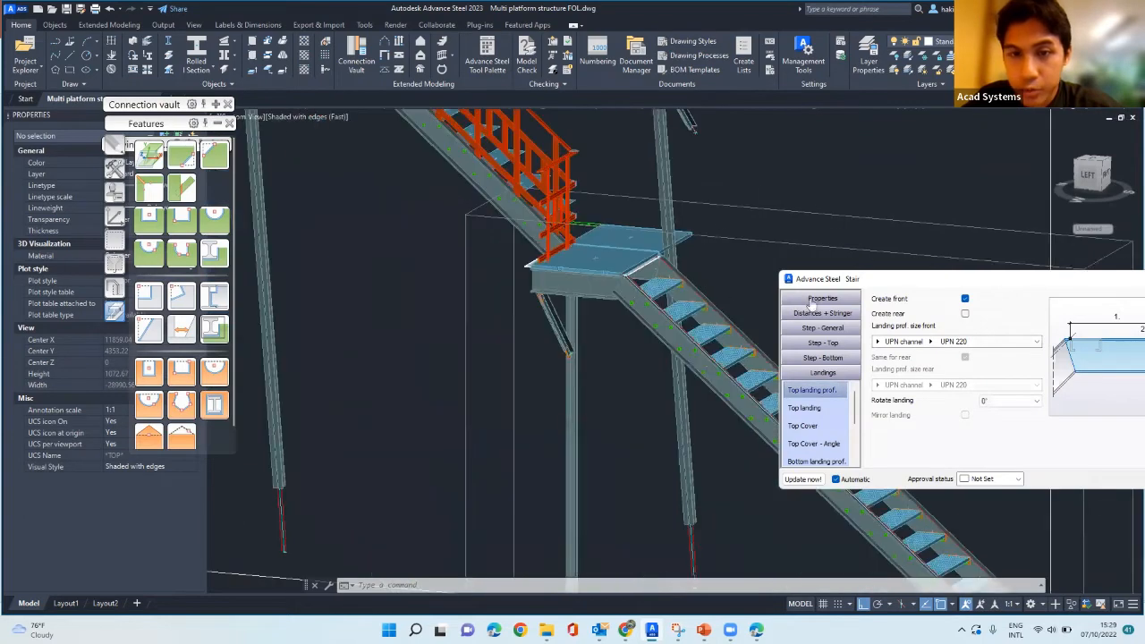
- Close the stair settings and check the section profile of the lower flight's stringer where it meets the upper landing channel
scroll(739, 234, "up", 2)
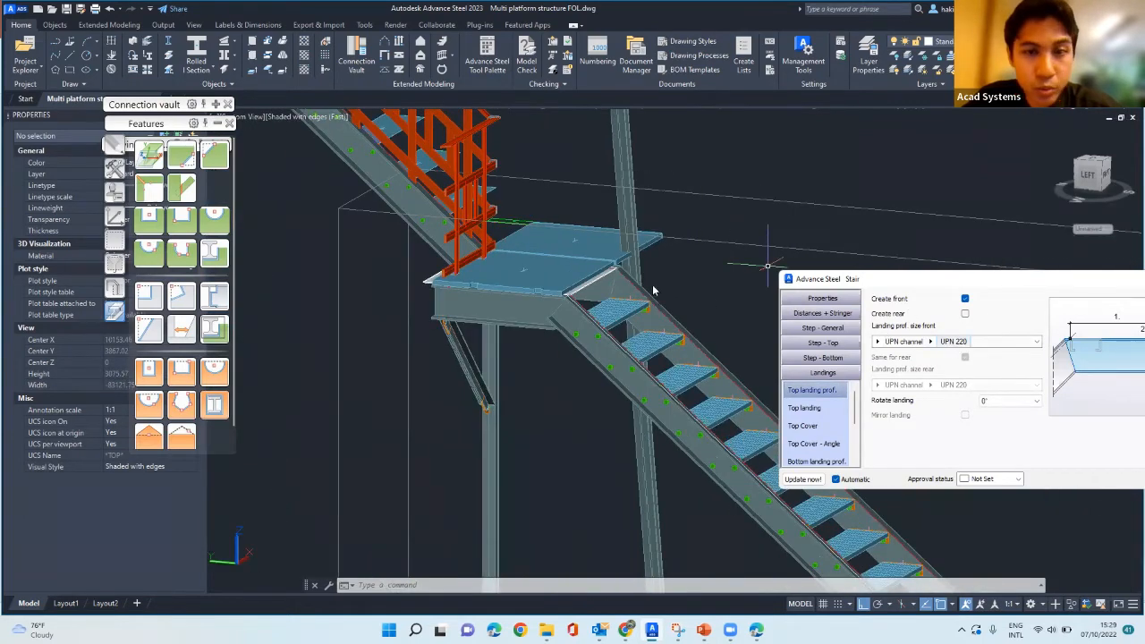
key("Escape")
scroll(570, 305, "up", 2)
left_click(570, 306)
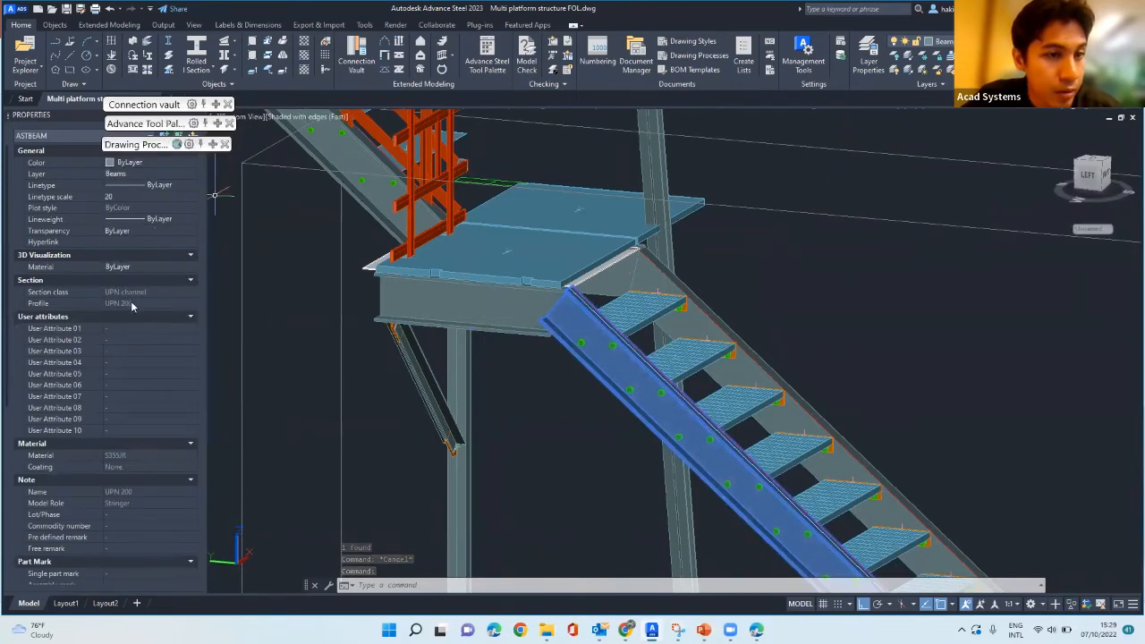
scroll(550, 296, "up", 3)
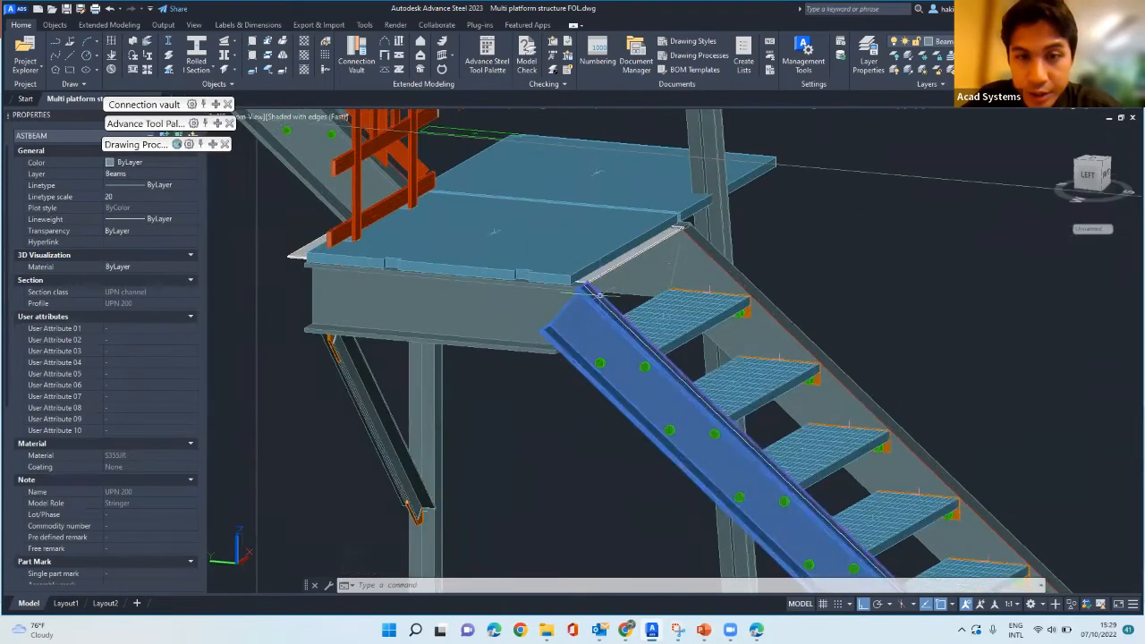
scroll(588, 287, "up", 3)
scroll(563, 273, "down", 3)
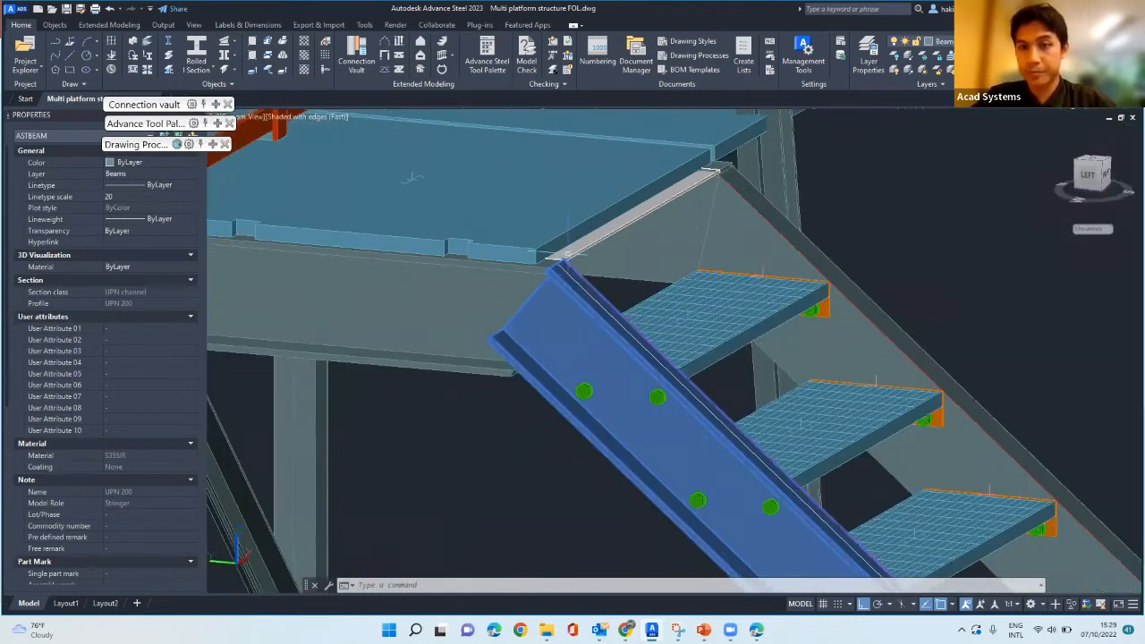
scroll(809, 253, "down", 2)
scroll(823, 264, "down", 4)
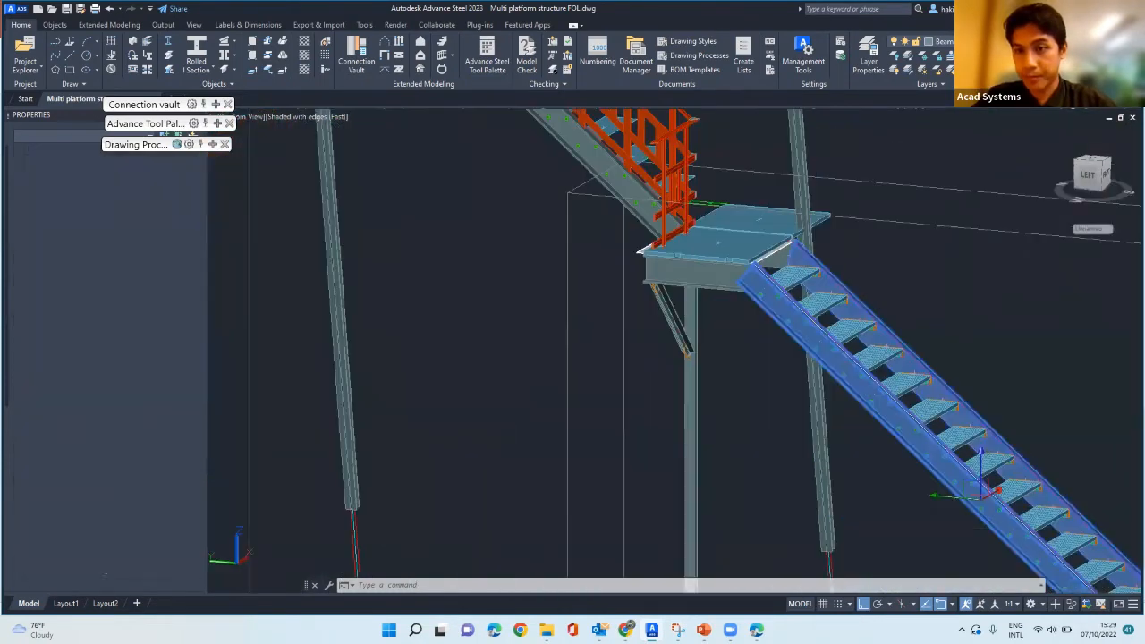
key("Escape")
- Open the stair's joint properties again and look over its general step size, tread type and top landing profile settings
left_click(869, 217)
right_click(869, 218)
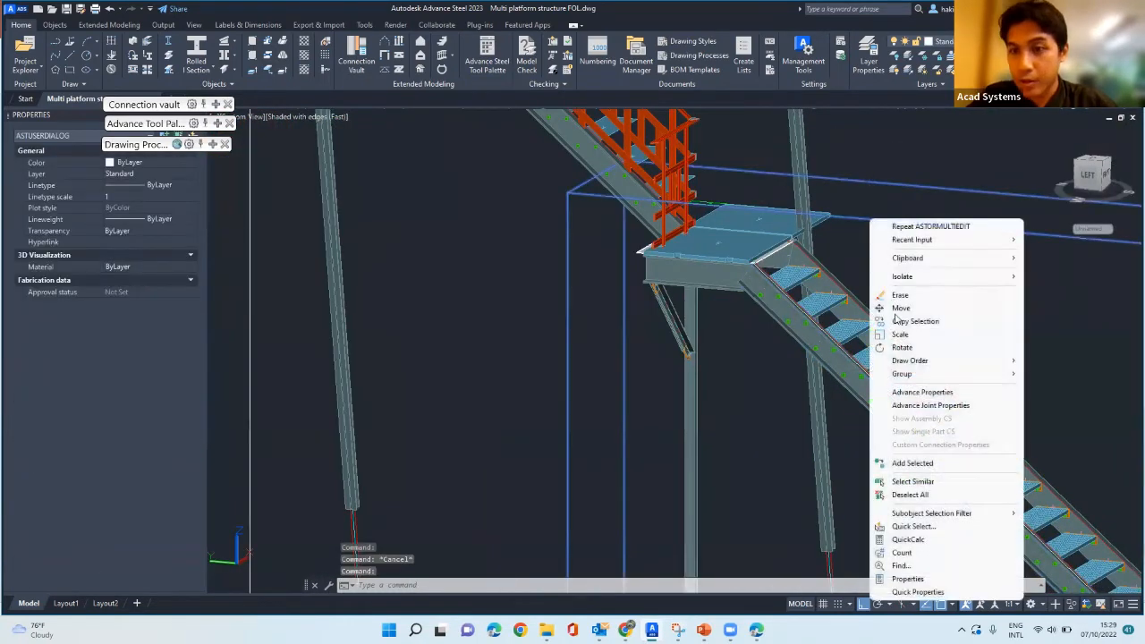
left_click(921, 405)
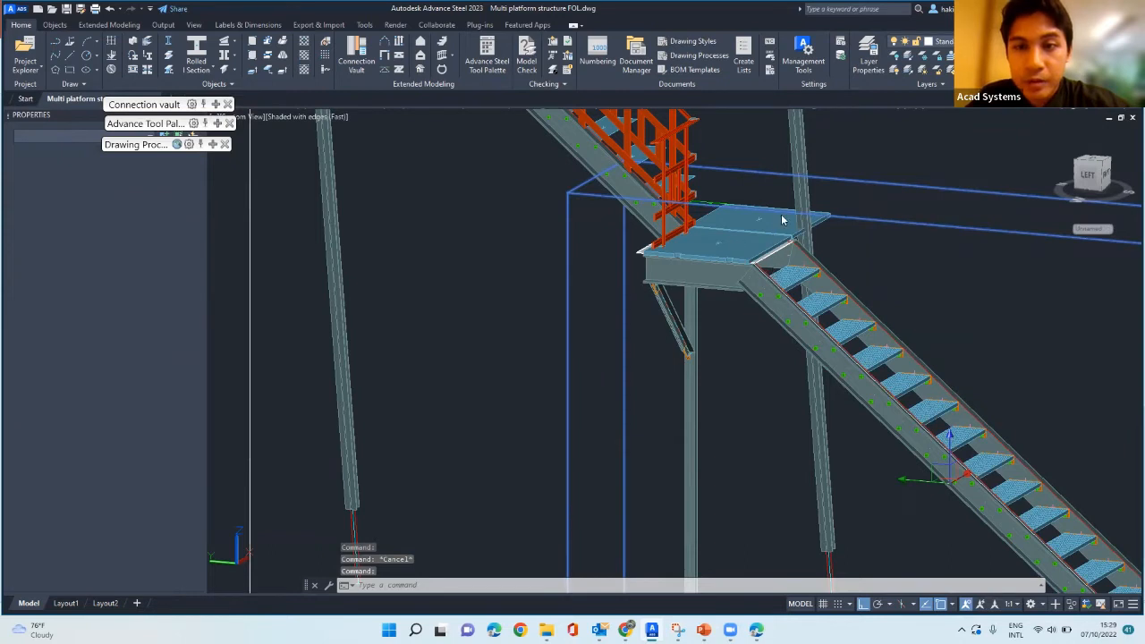
double_click(846, 221)
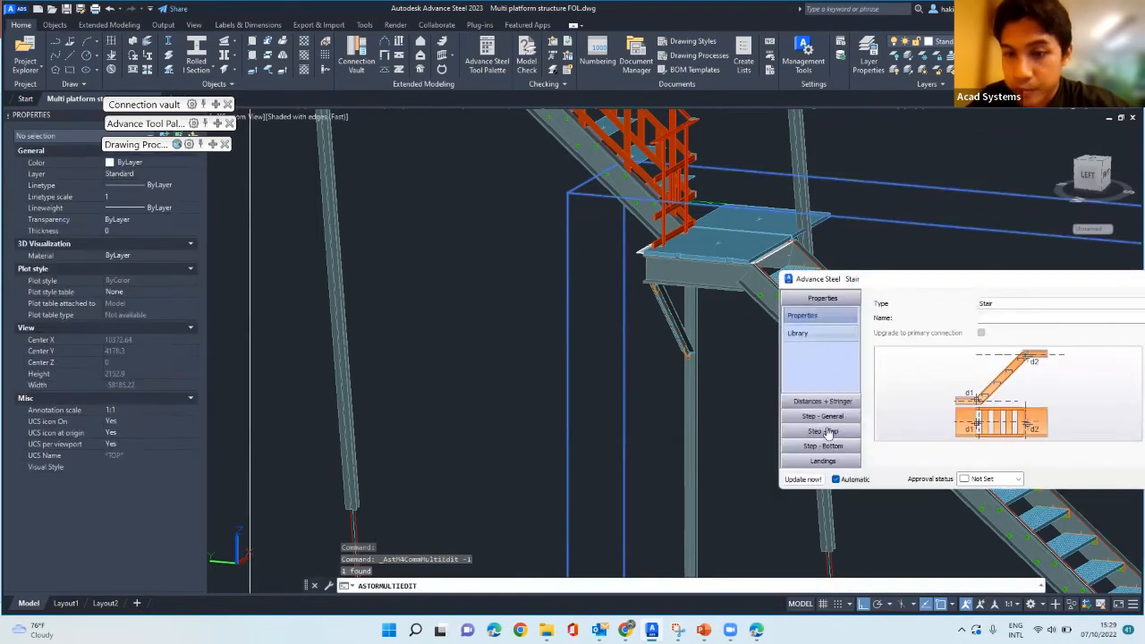
left_click(829, 416)
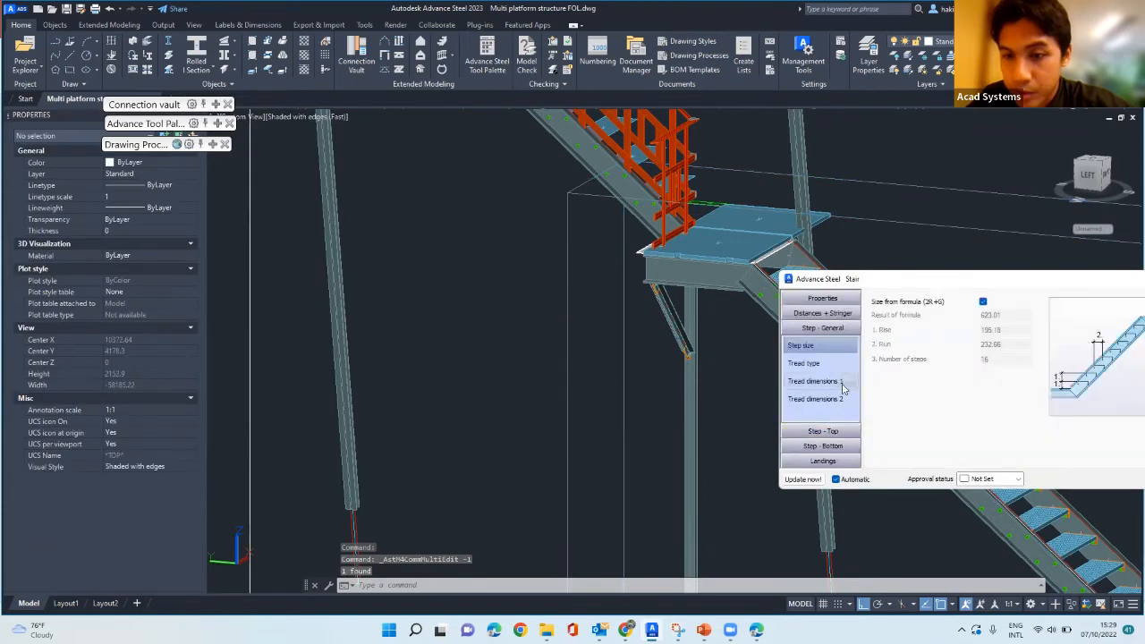
left_click(834, 364)
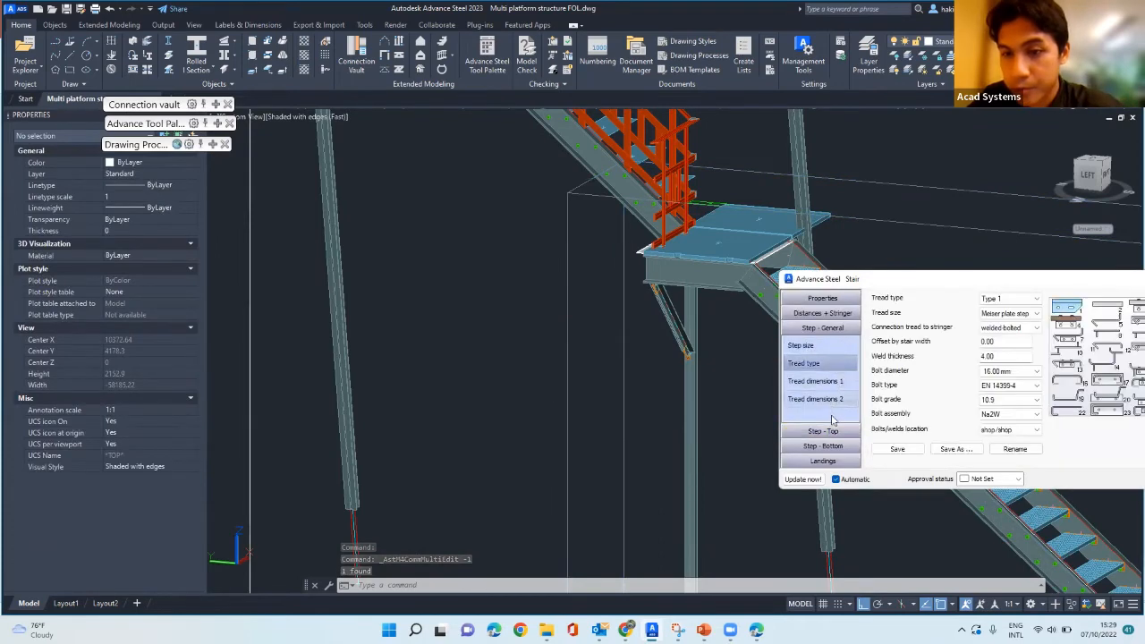
left_click(824, 461)
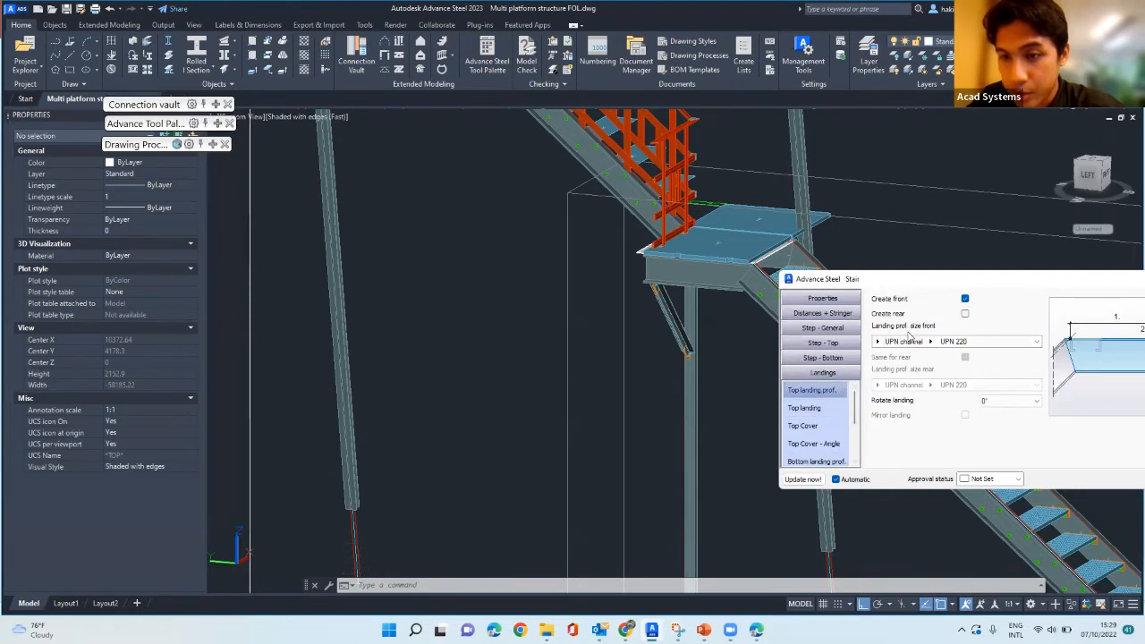
- Create the front bottom landing profile of the stair and set its size to UPN 220
scroll(840, 407, "down", 1)
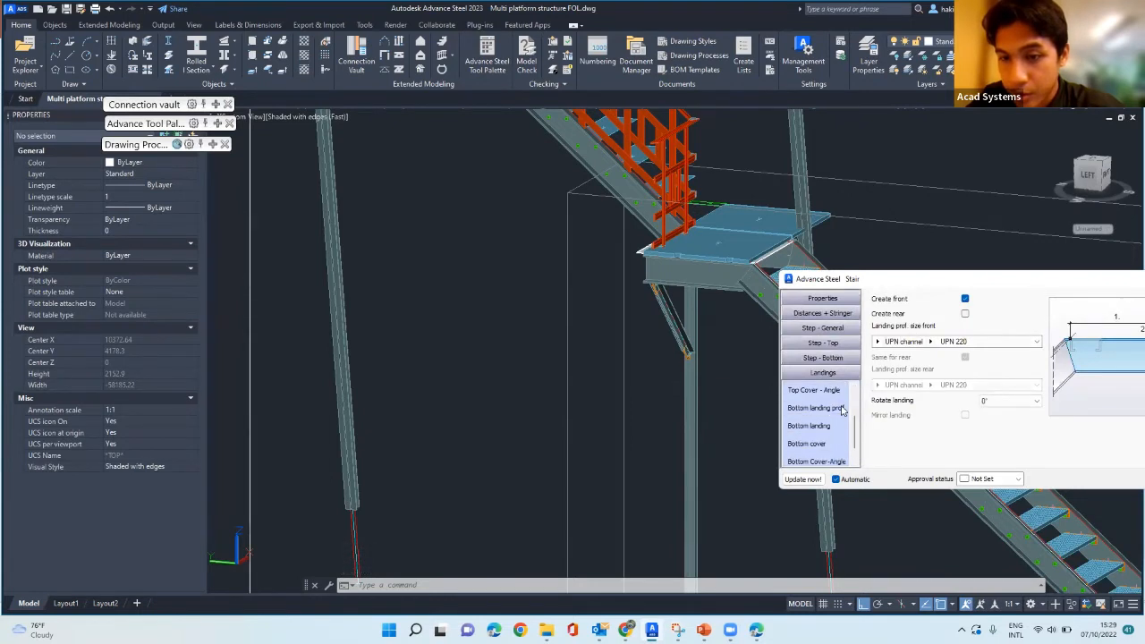
left_click(837, 409)
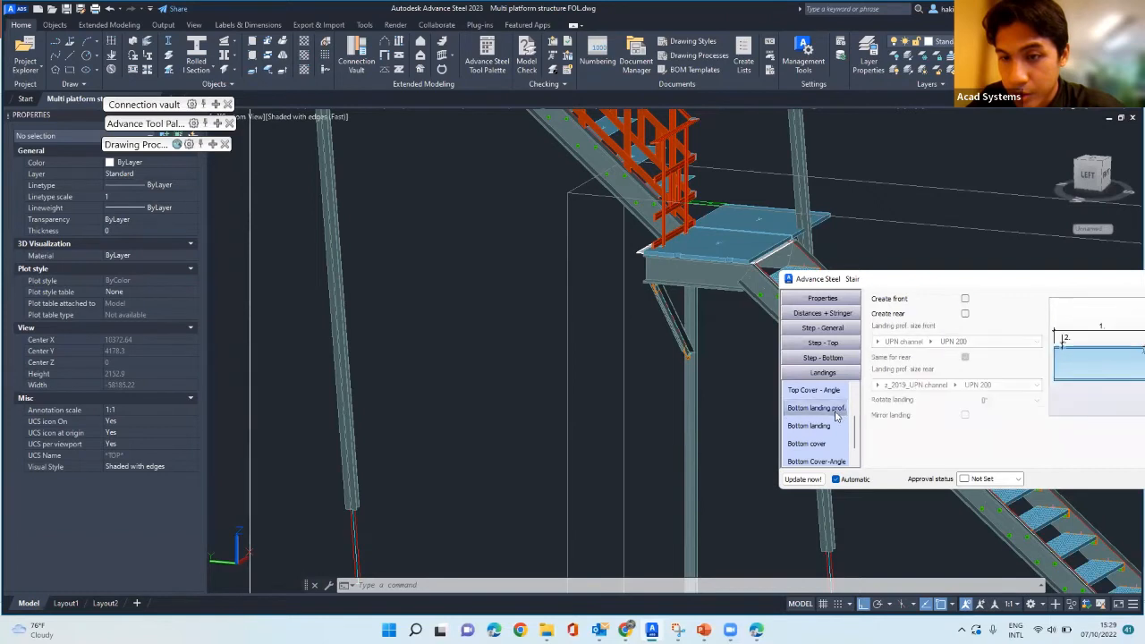
left_click(965, 300)
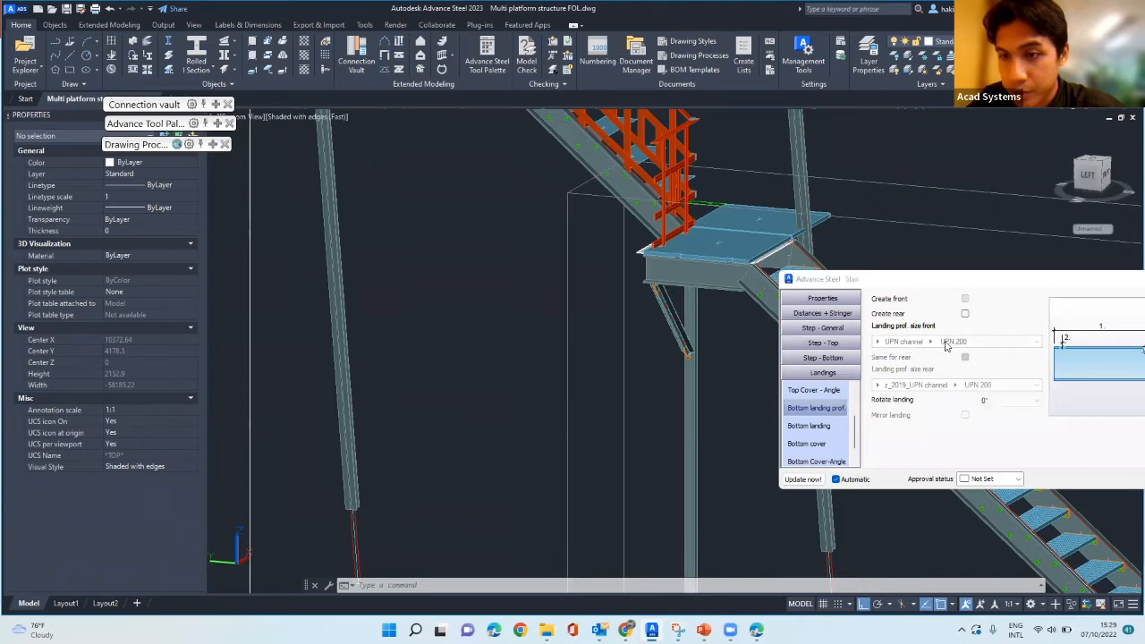
left_click(933, 341)
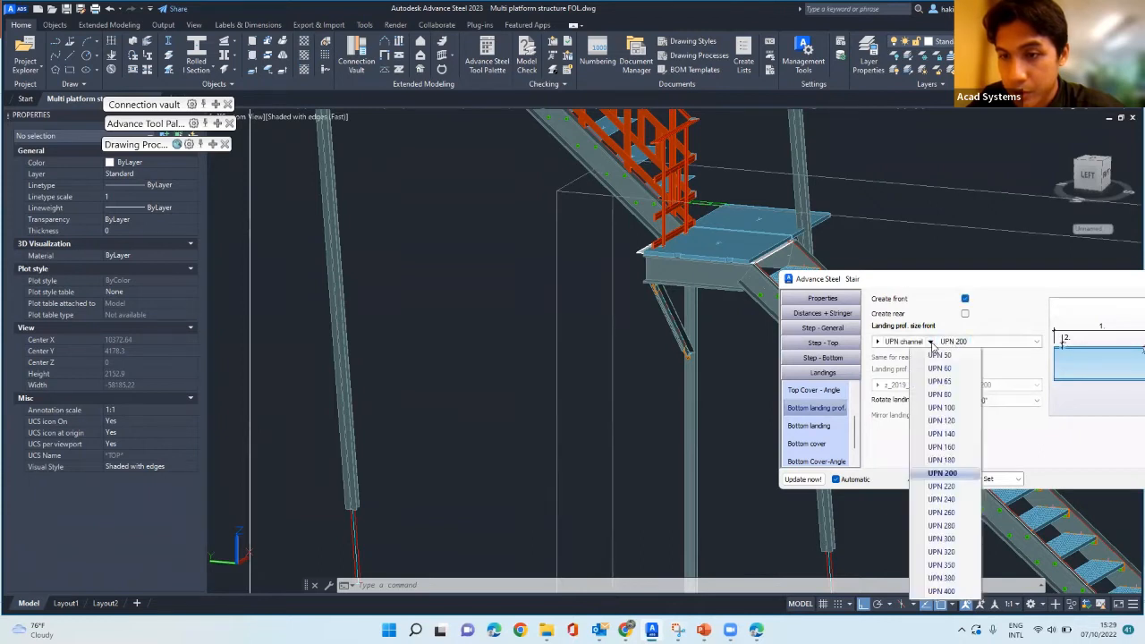
left_click(940, 485)
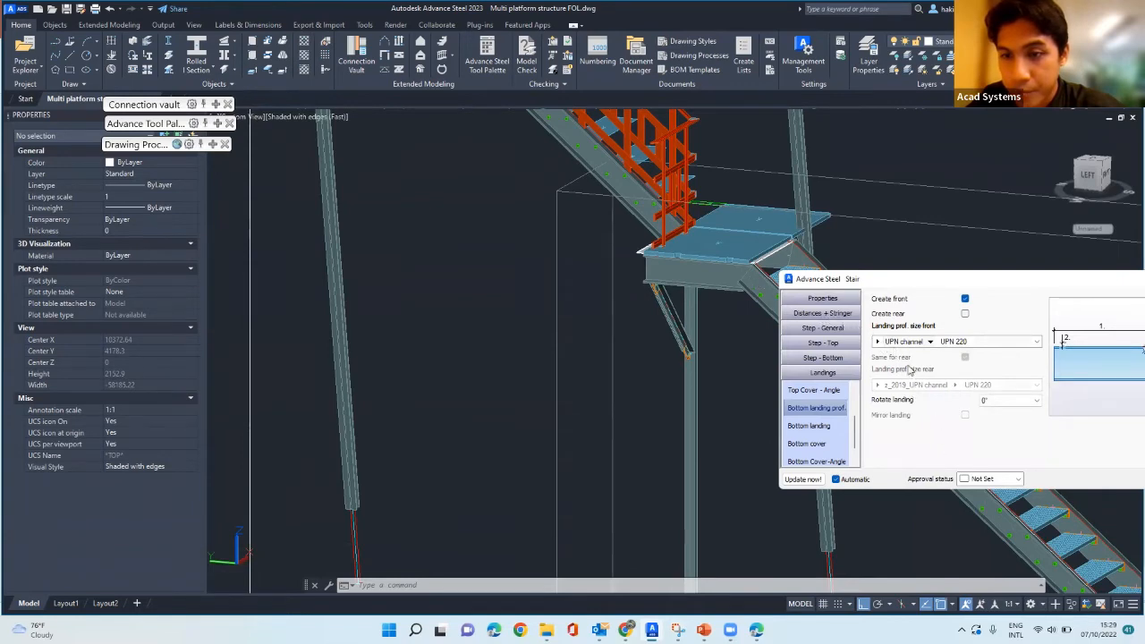
scroll(722, 320, "up", 6)
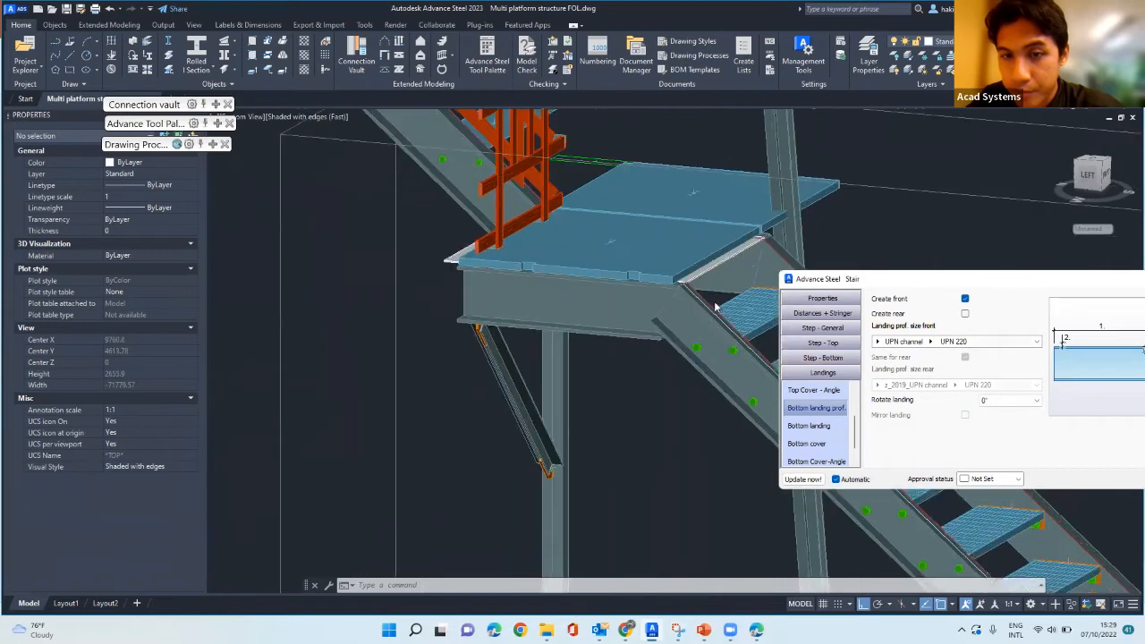
scroll(634, 308, "up", 2)
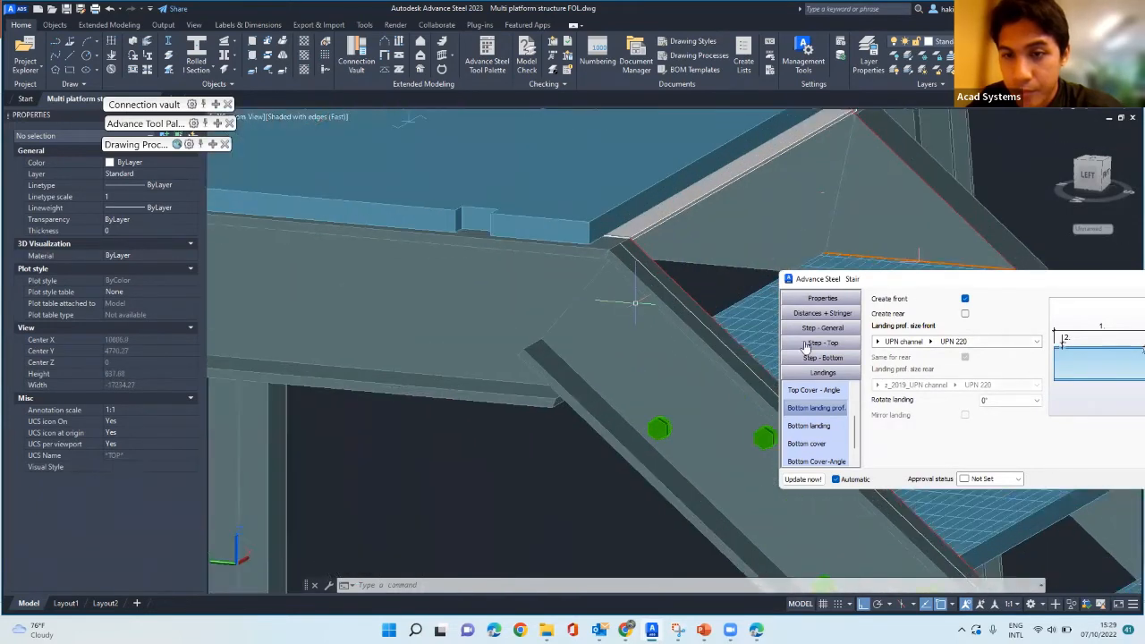
- Examine the stair's bottom landing, bottom cover angle, top cover angle, top cover and top landing profile settings
left_click(830, 425)
left_click(814, 458)
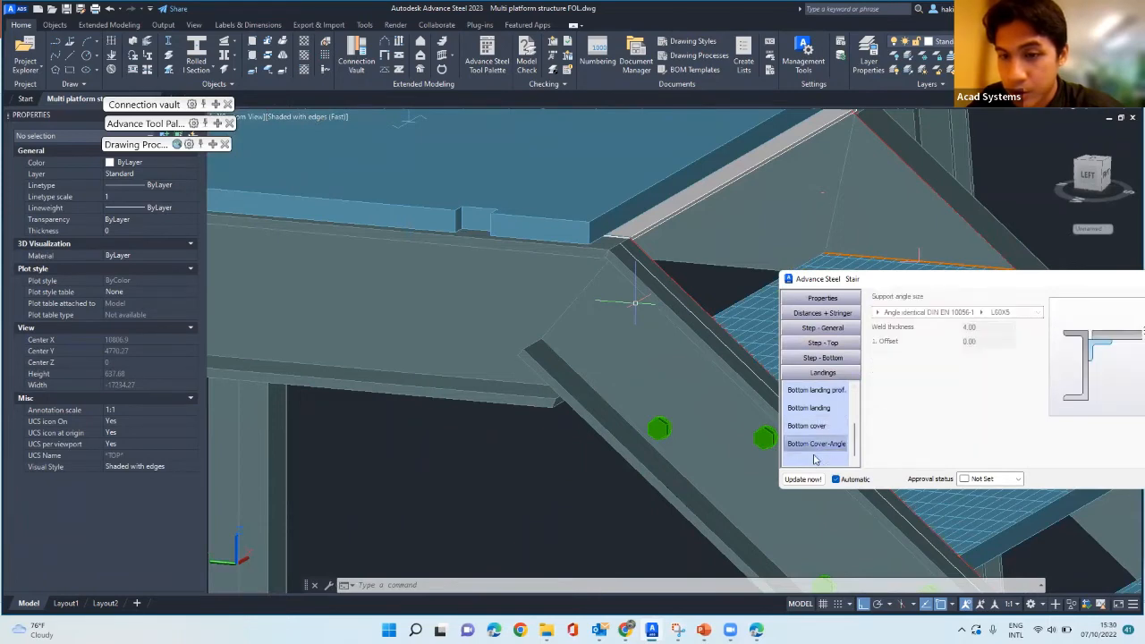
left_click(816, 398)
scroll(817, 403, "up", 1)
left_click(823, 426)
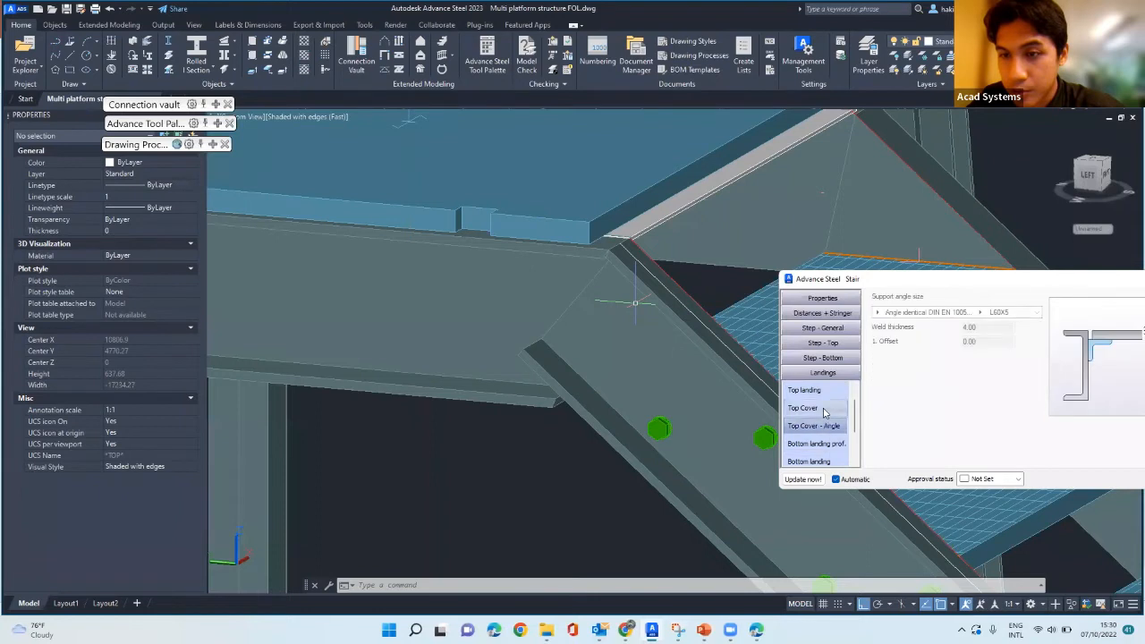
left_click(824, 410)
scroll(824, 408, "up", 1)
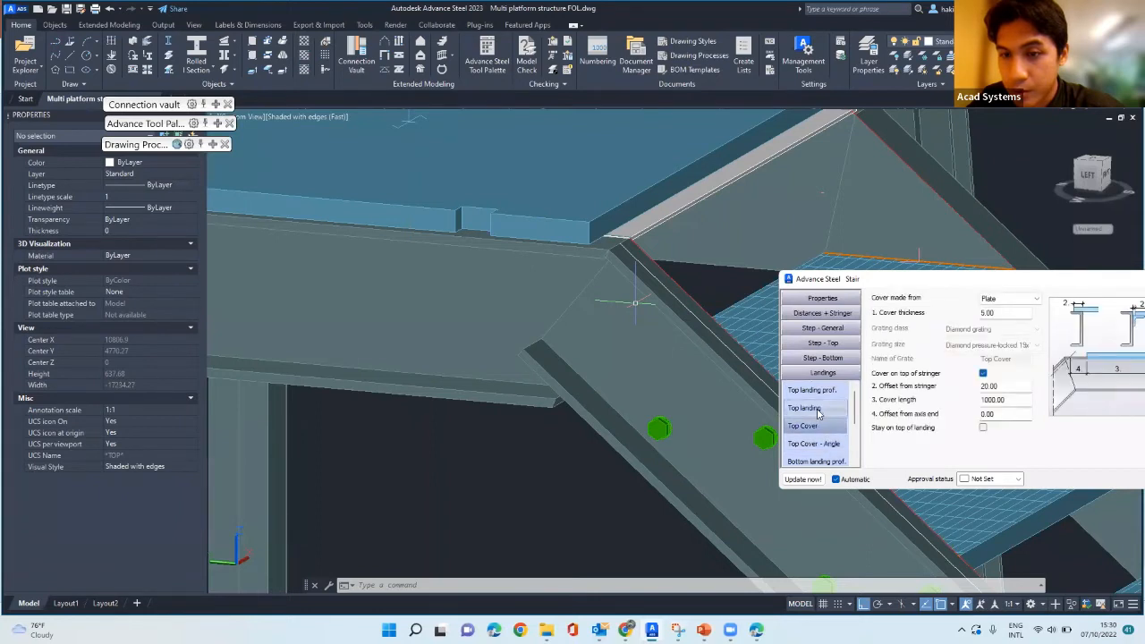
left_click(822, 403)
left_click(822, 393)
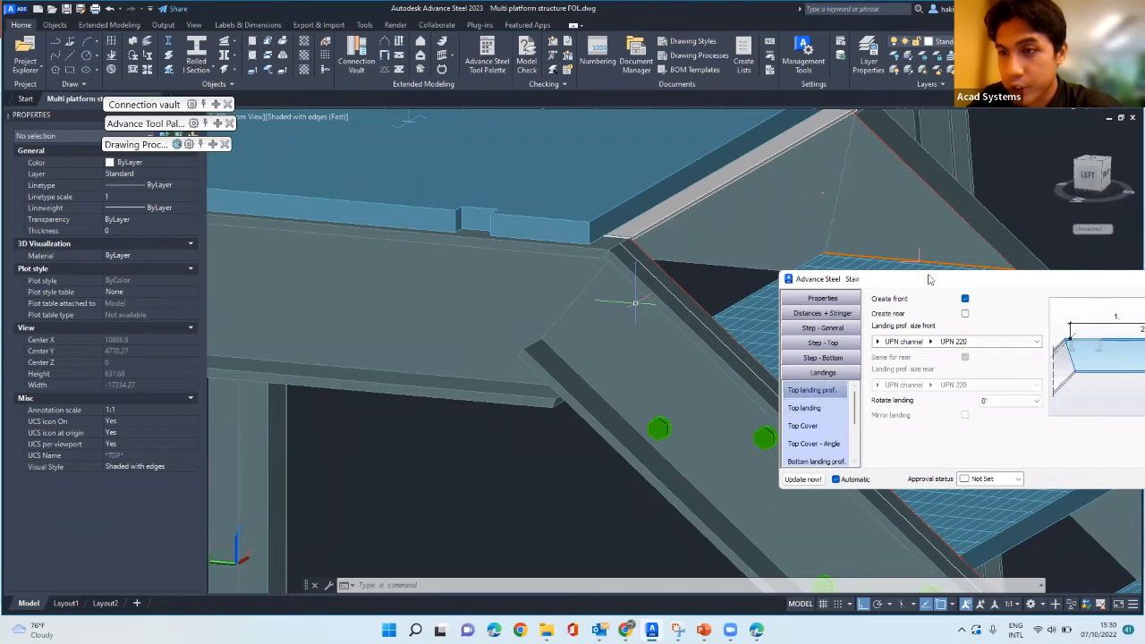
- Close the stair settings and inspect the near stringer's section and cut end at the upper landing channel
left_click_drag(1087, 281, 926, 280)
left_click(1007, 281)
scroll(700, 215, "down", 2)
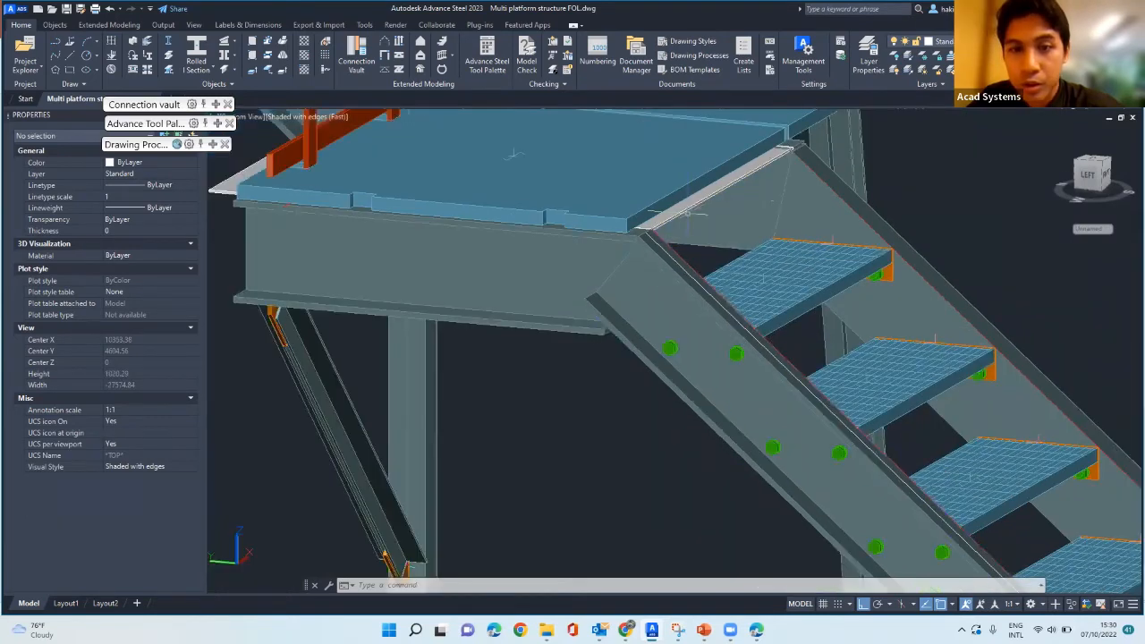
left_click(654, 257)
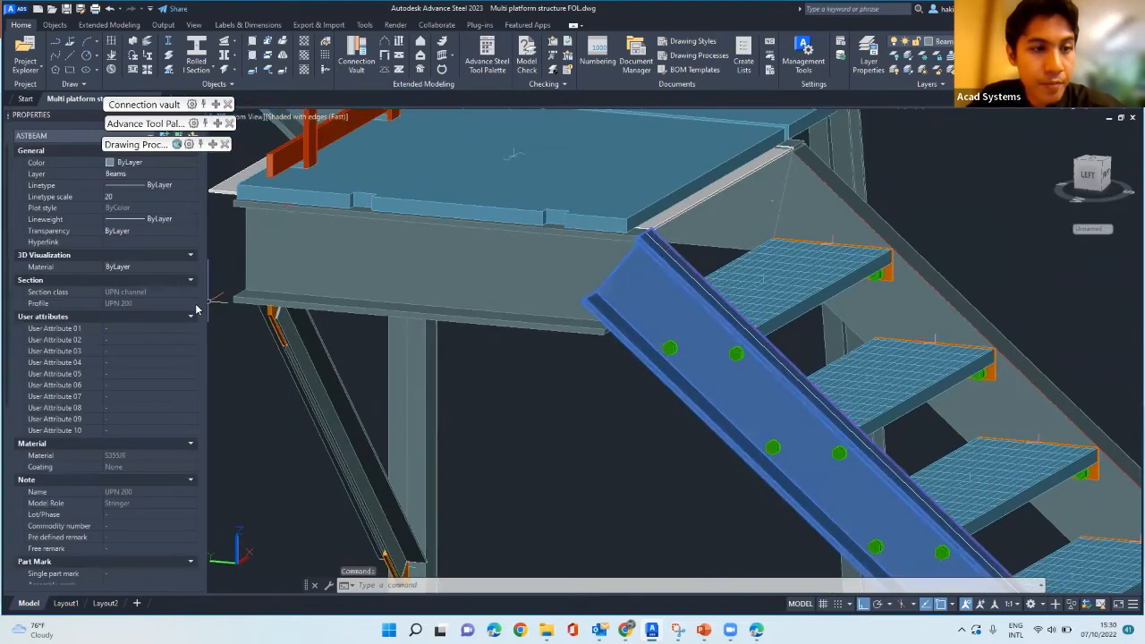
key("Escape")
key("Escape")
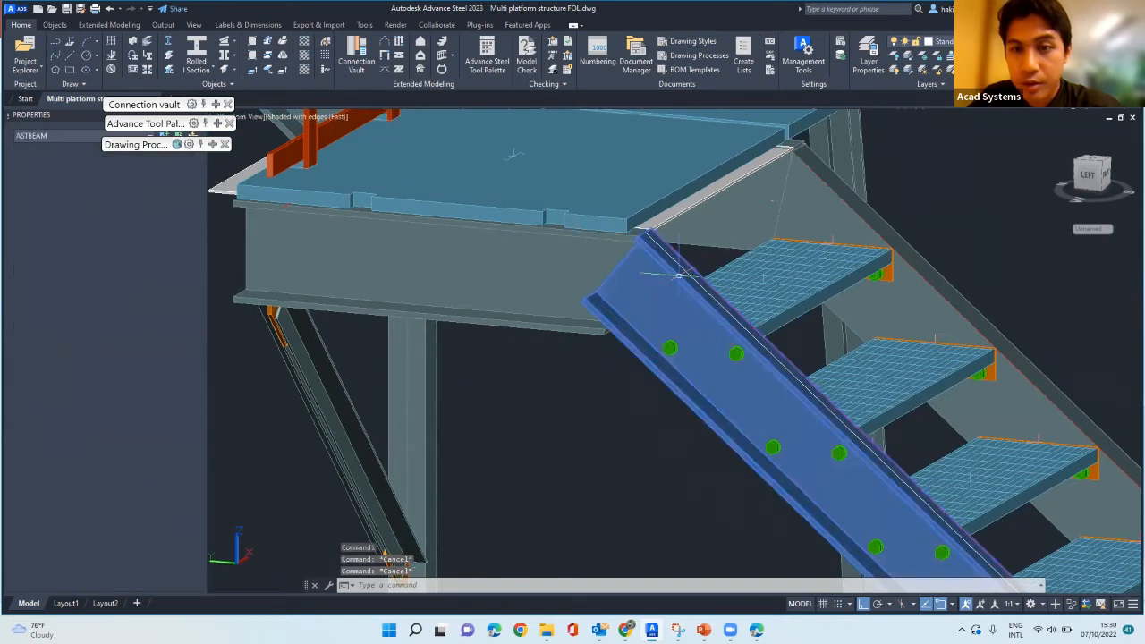
left_click(676, 279)
middle_click_drag(655, 307, 644, 295, "shift")
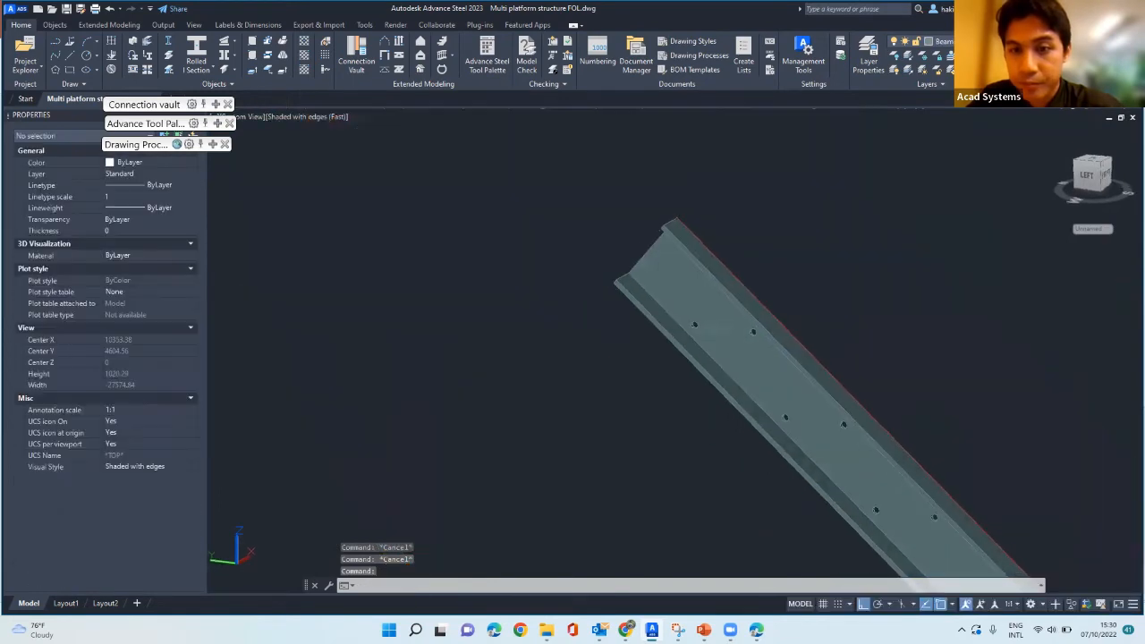
key("Escape")
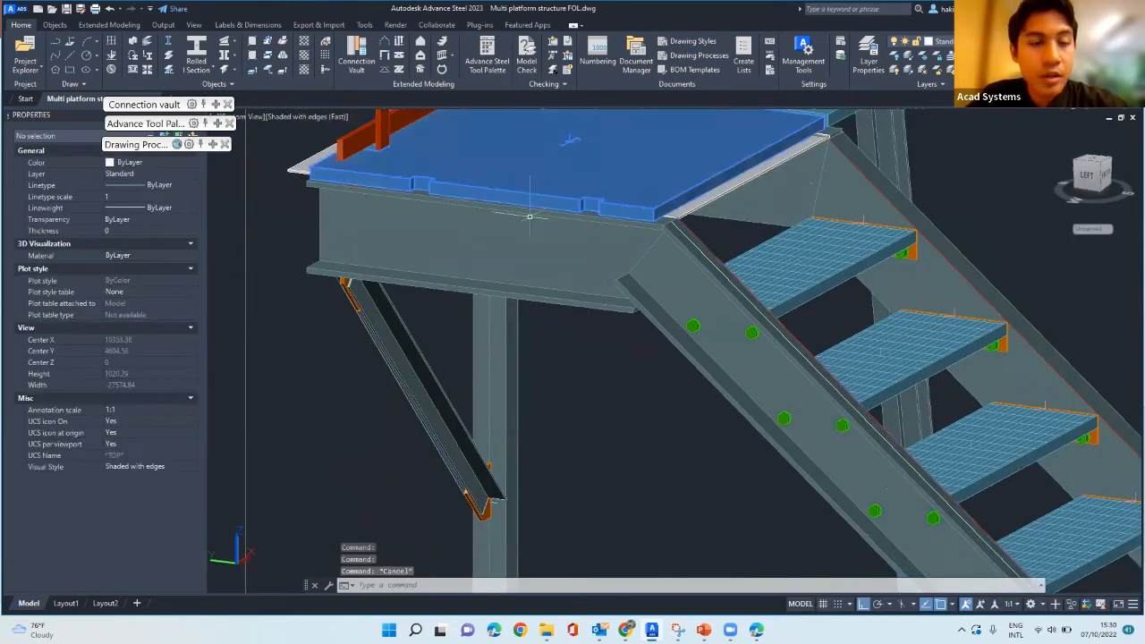
left_click(708, 278)
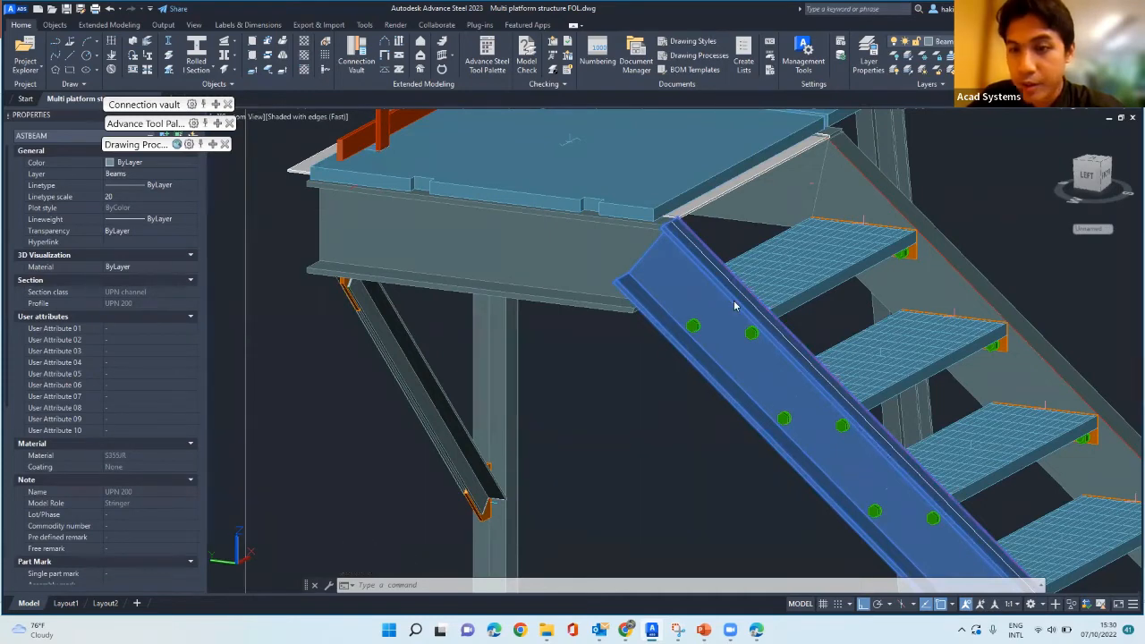
- Reopen the stair's joint properties and examine the general tread type and dimensions, top step and bottom step settings
right_click(734, 220)
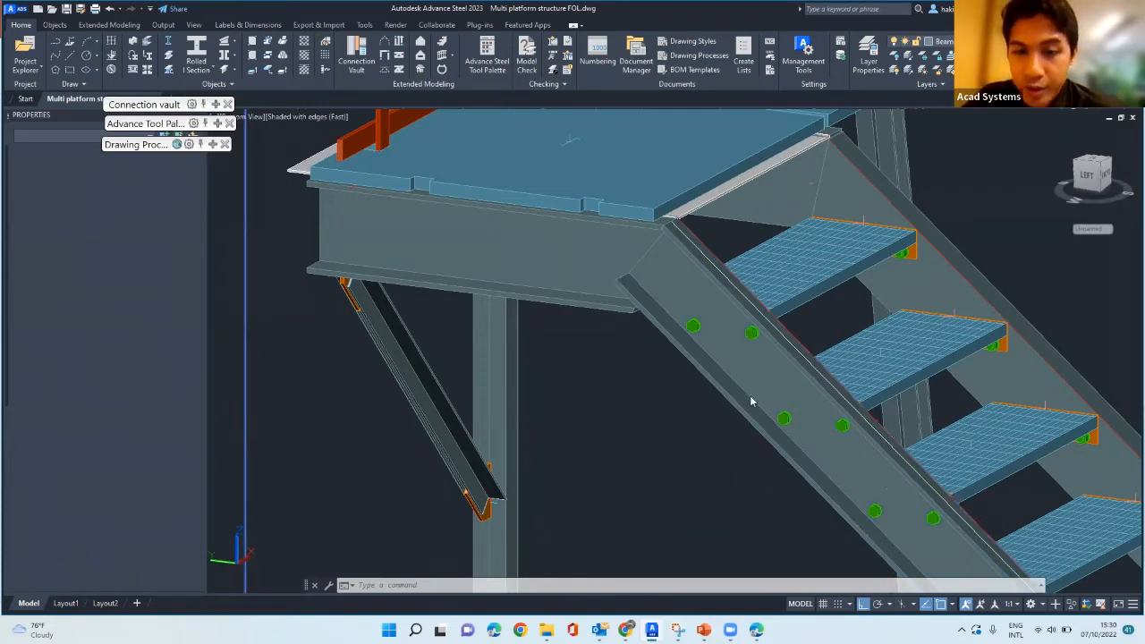
double_click(829, 374)
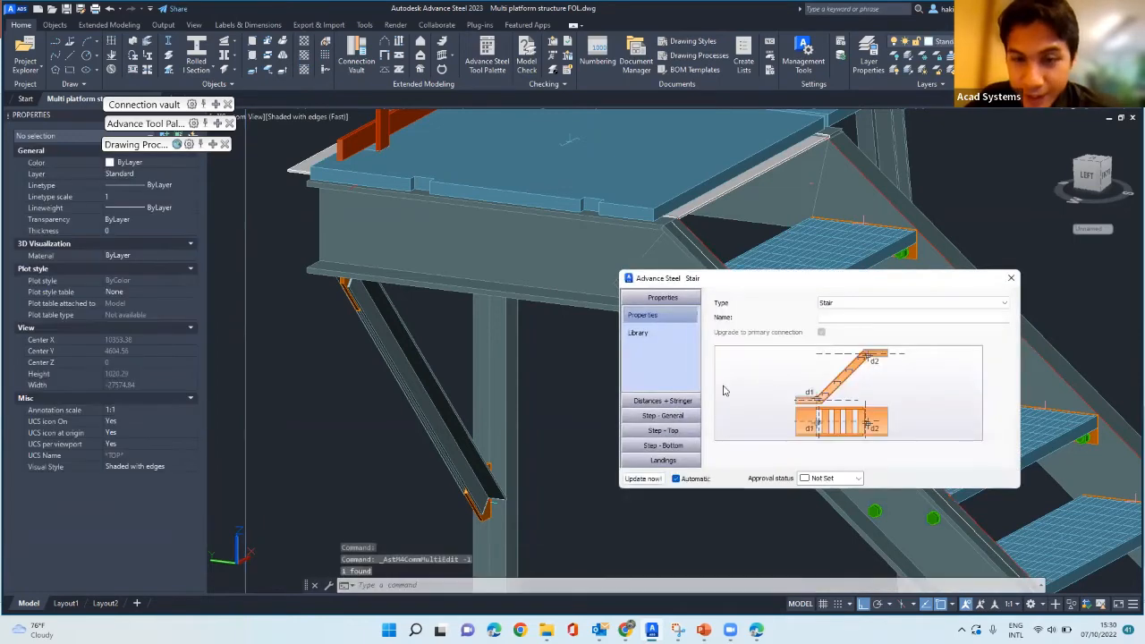
left_click(679, 403)
left_click(675, 414)
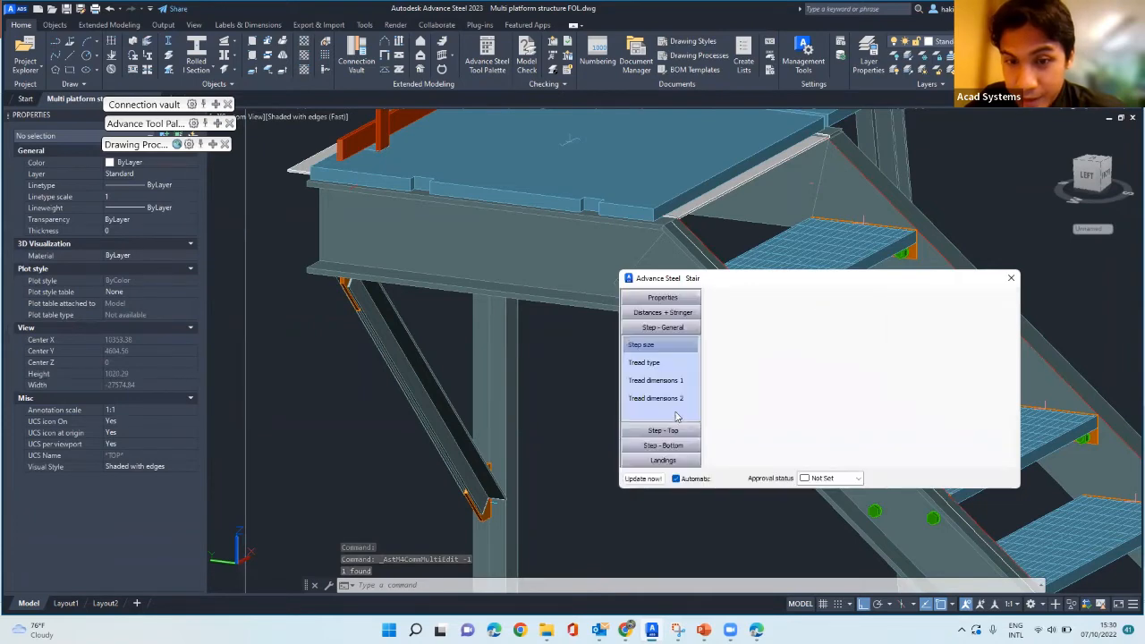
left_click(675, 365)
left_click(670, 381)
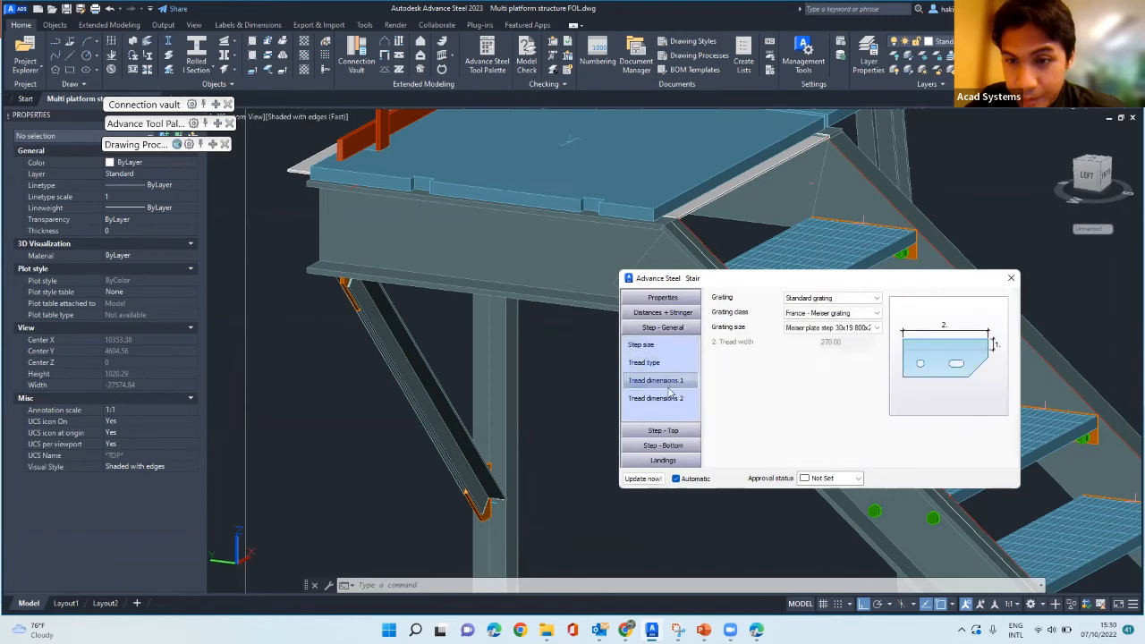
left_click(669, 398)
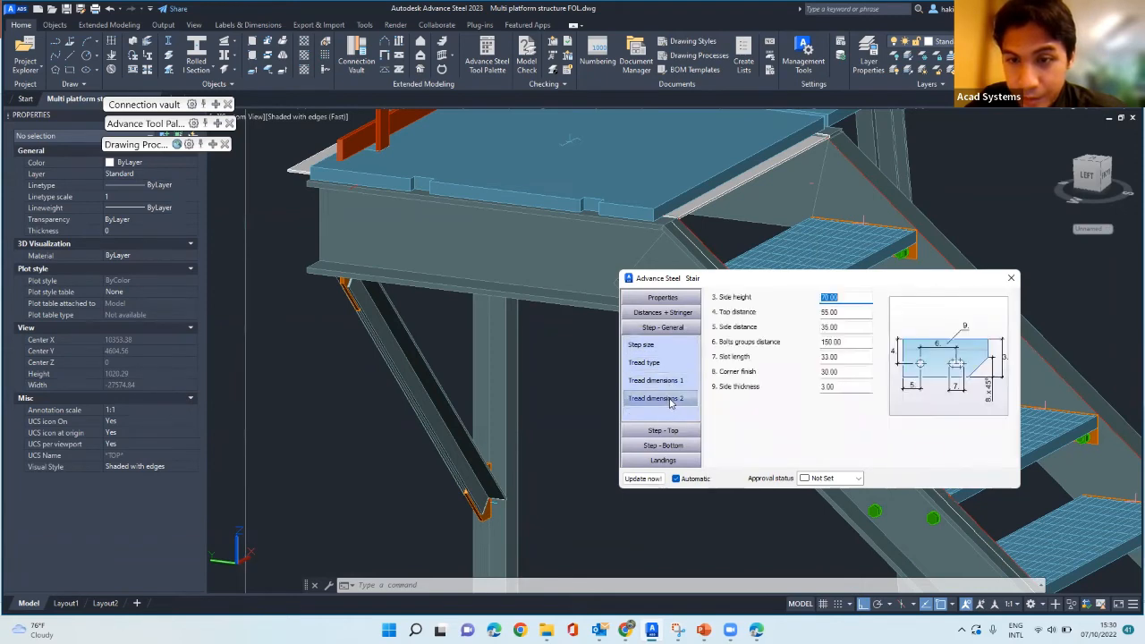
left_click(677, 431)
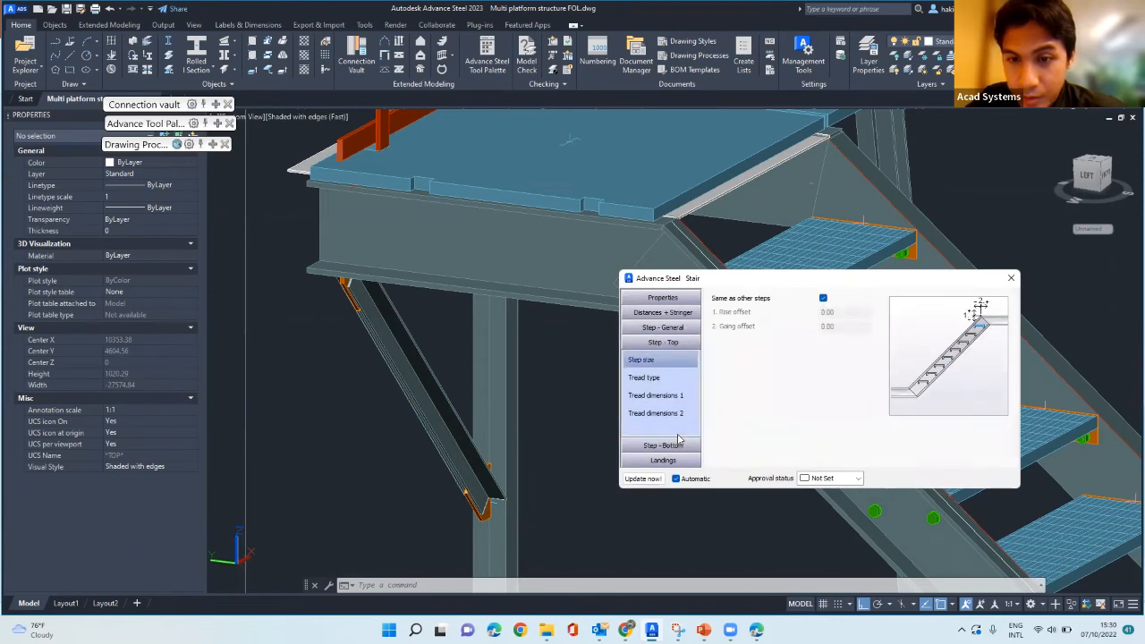
left_click(678, 445)
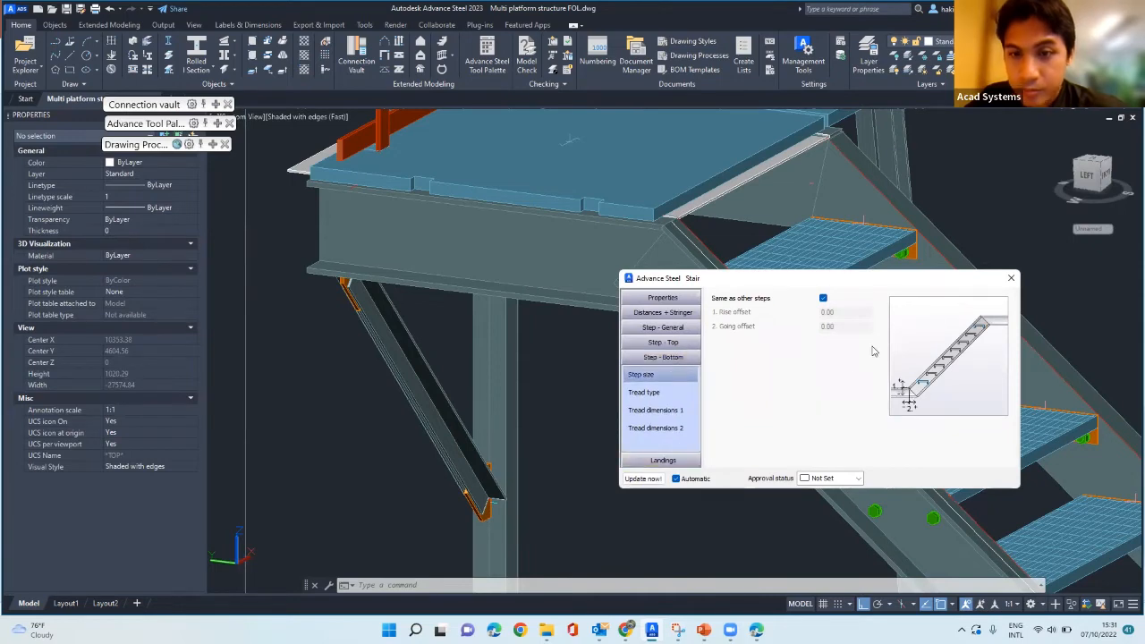
- Examine the stair's bottom step tread dimensions and close the stair settings
left_click(679, 410)
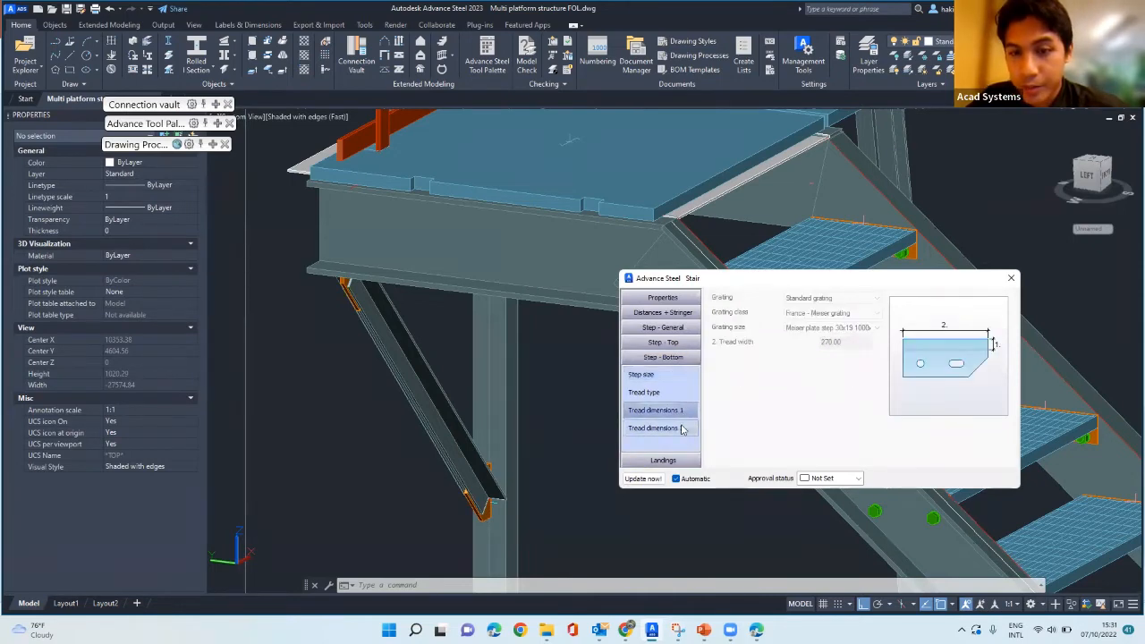
left_click(653, 427)
left_click(1010, 278)
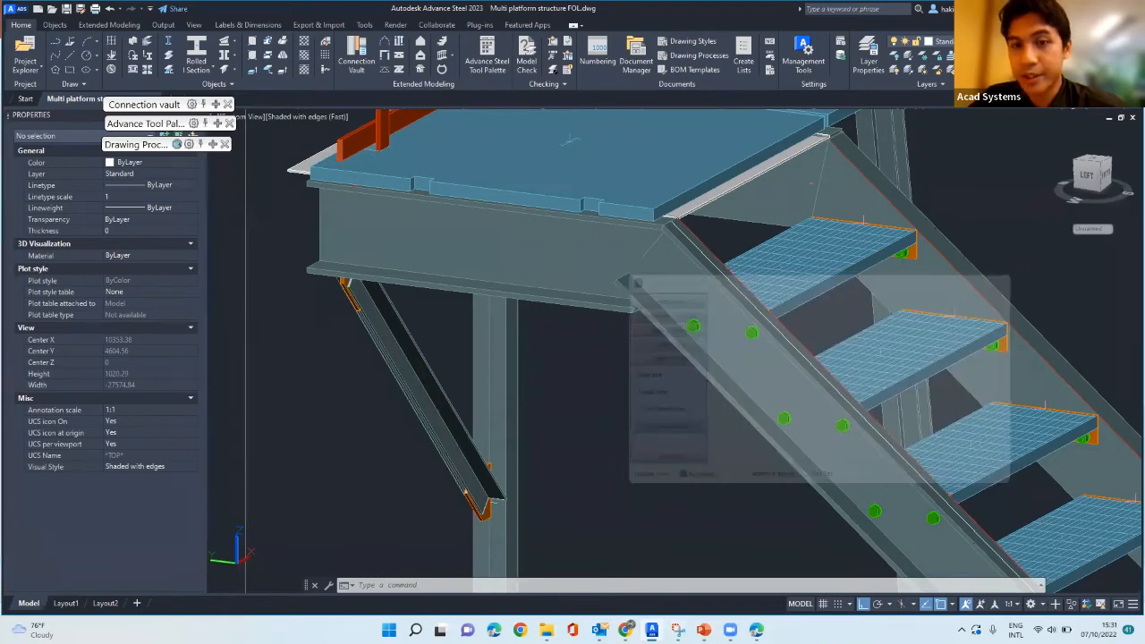
key("Escape")
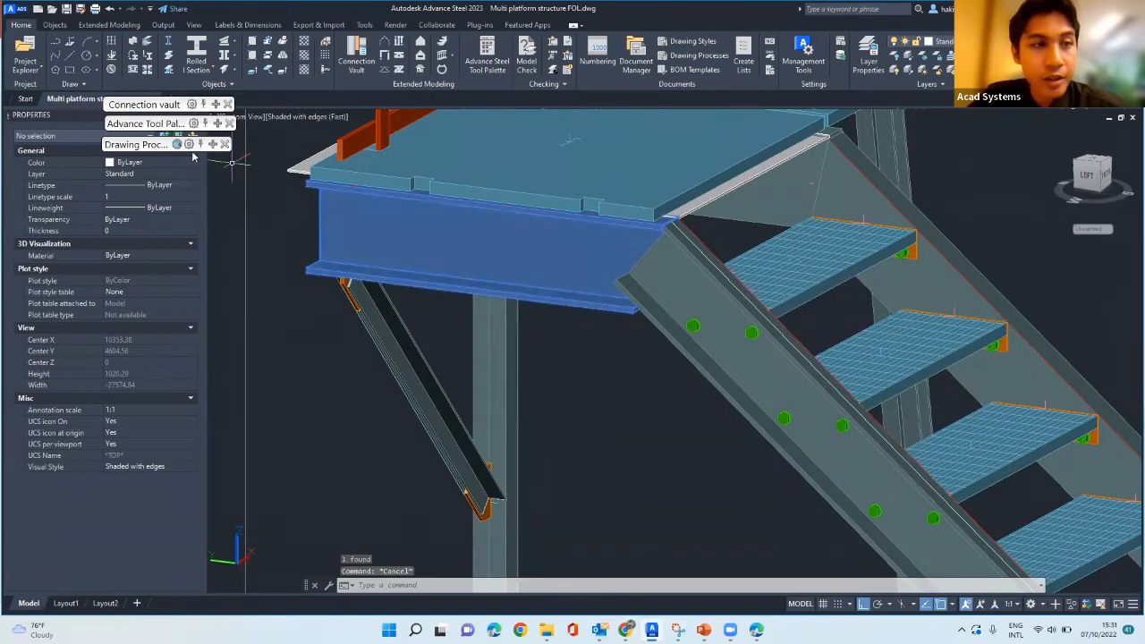
- Miter the near stringer's upper end against the upper landing channel, keeping the default joint settings
left_click(216, 124)
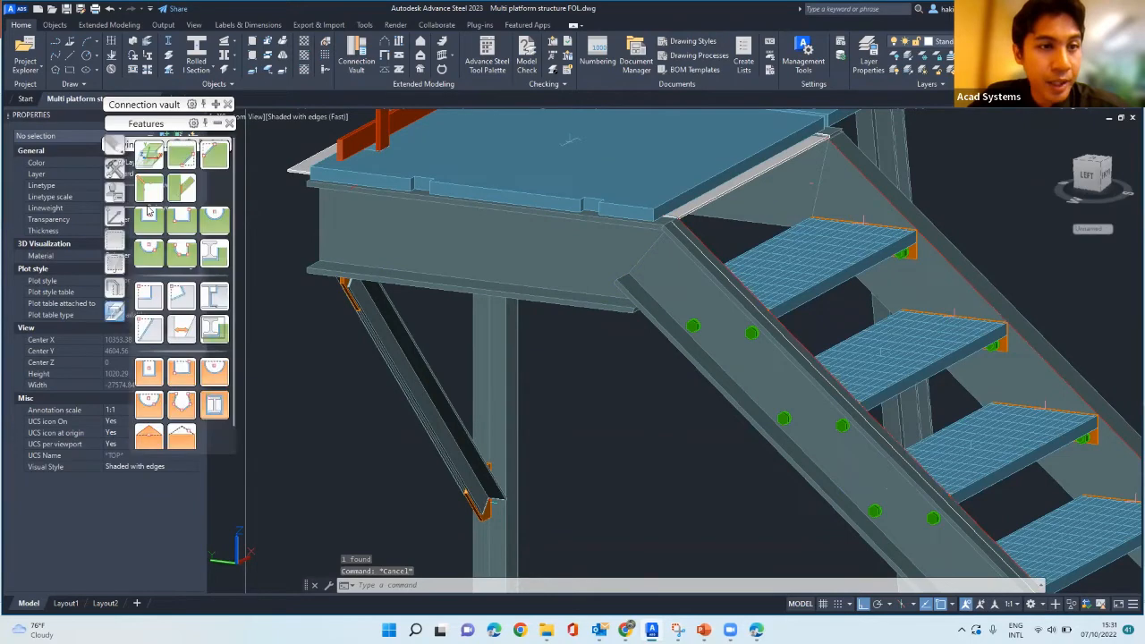
left_click(150, 190)
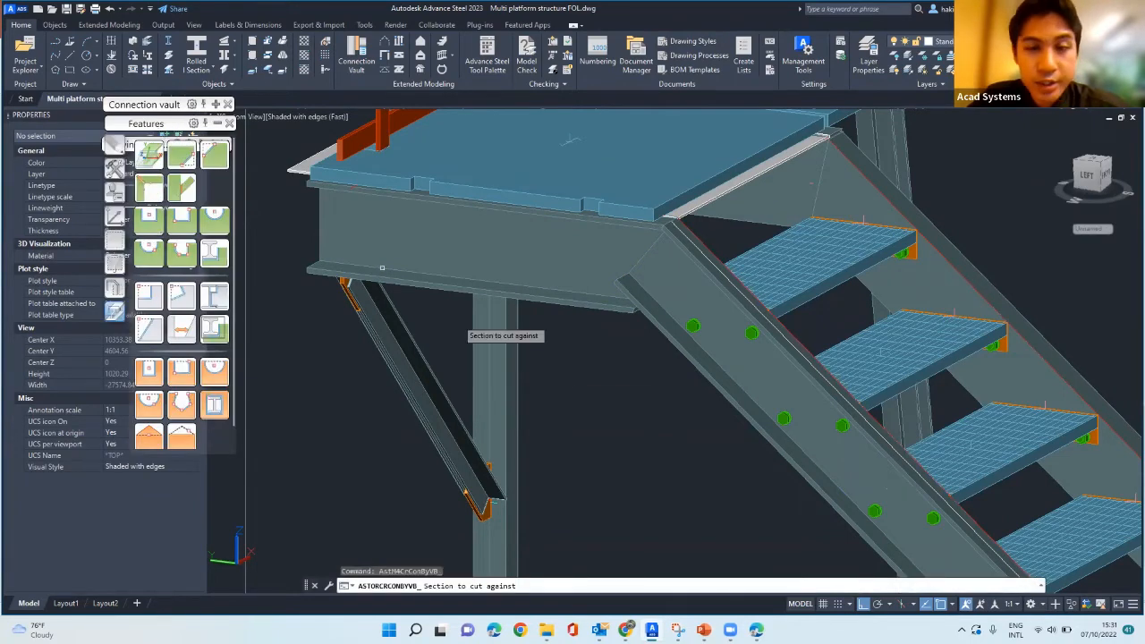
left_click(617, 305)
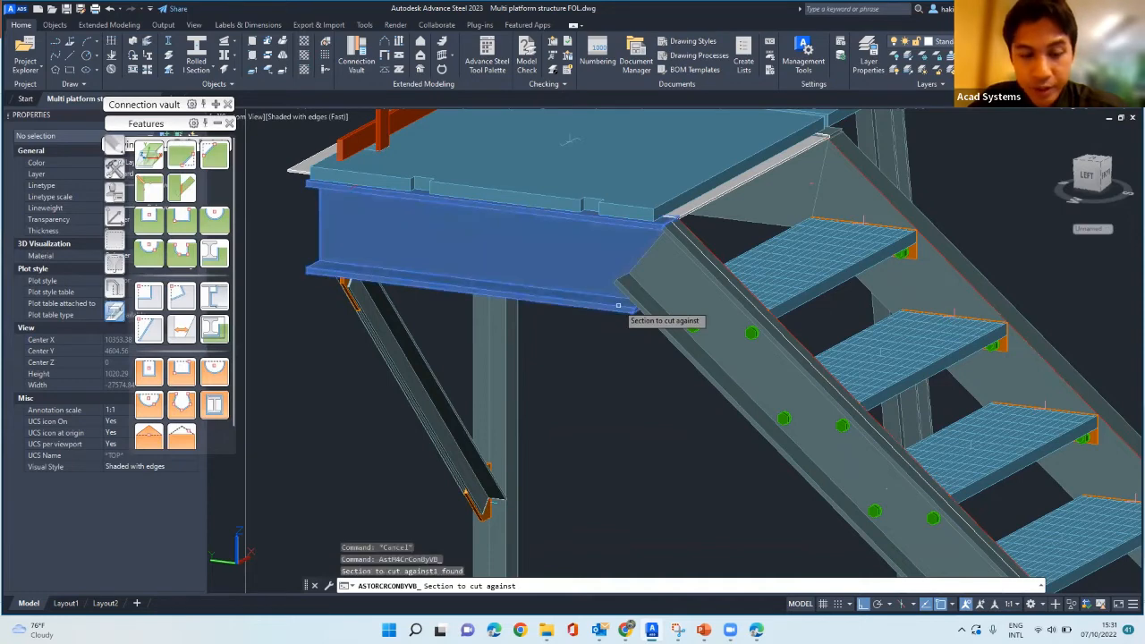
key("Return")
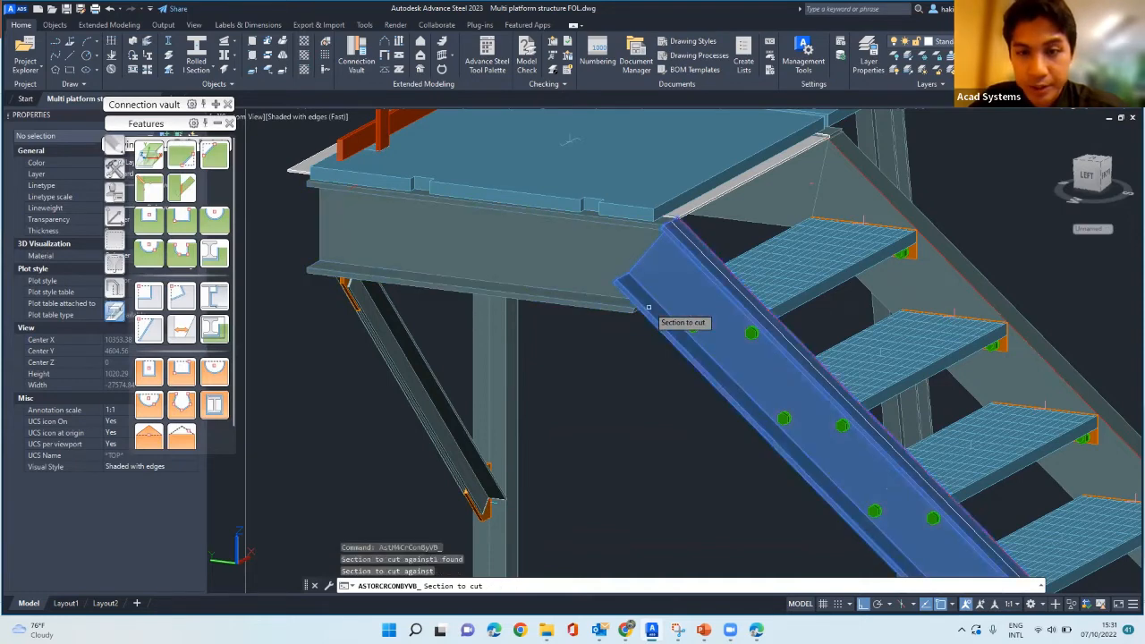
left_click(648, 307)
key("Return")
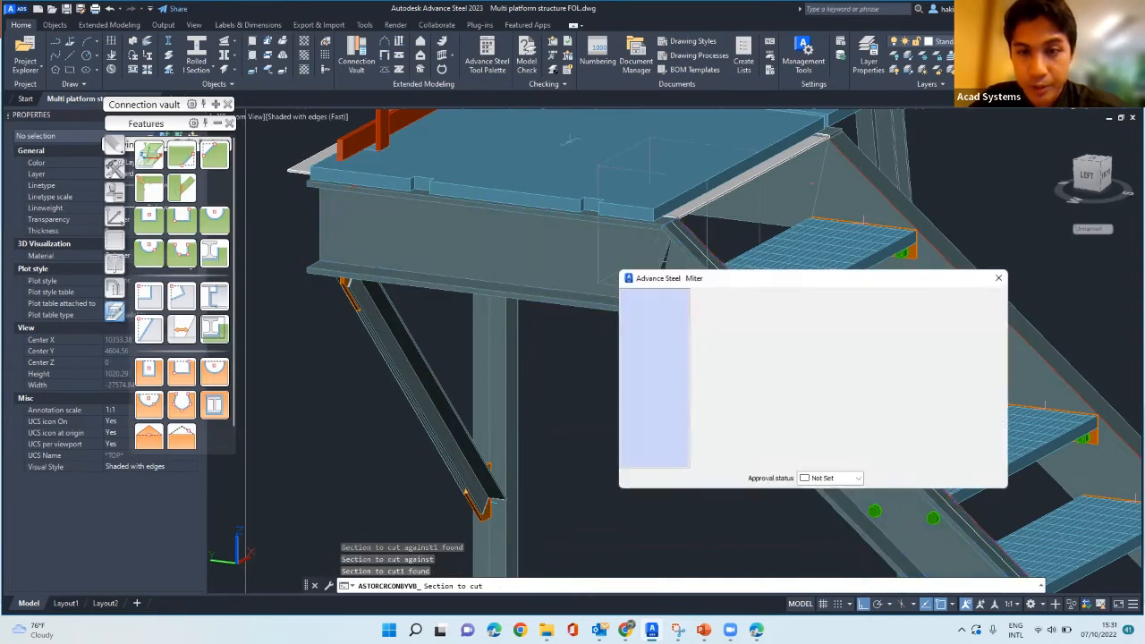
left_click(998, 278)
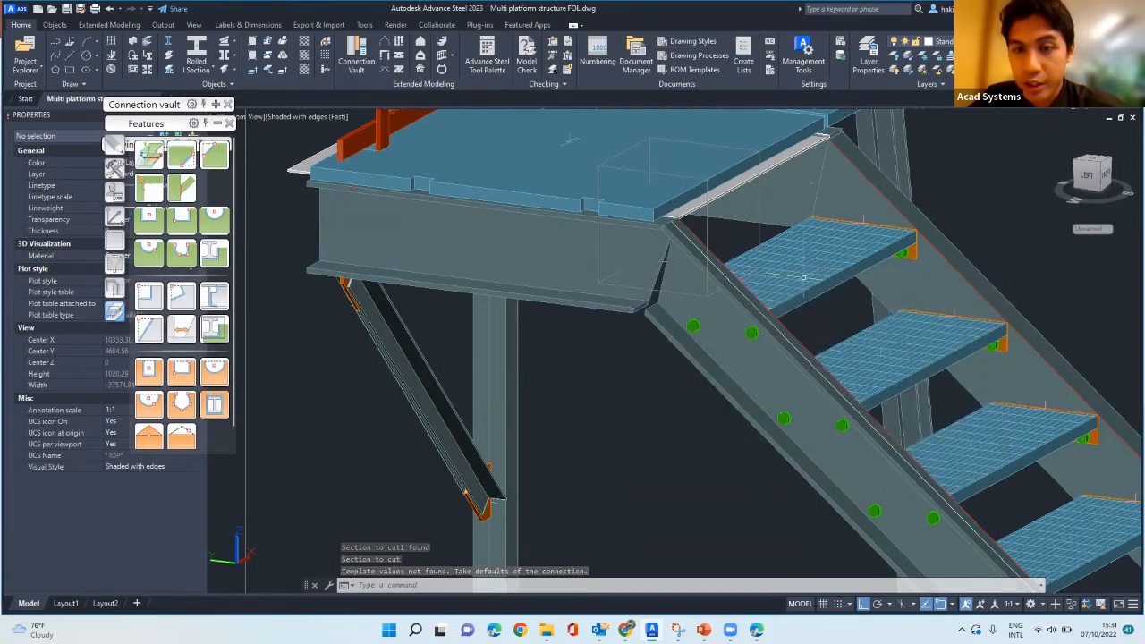
- Examine the miter cut between the near stringer and the upper landing channel from several angles
scroll(631, 299, "up", 3)
scroll(632, 299, "down", 2)
middle_click_drag(630, 298, 680, 324, "shift")
middle_click_drag(759, 359, 519, 267, "shift")
scroll(611, 338, "up", 4)
scroll(518, 267, "down", 4)
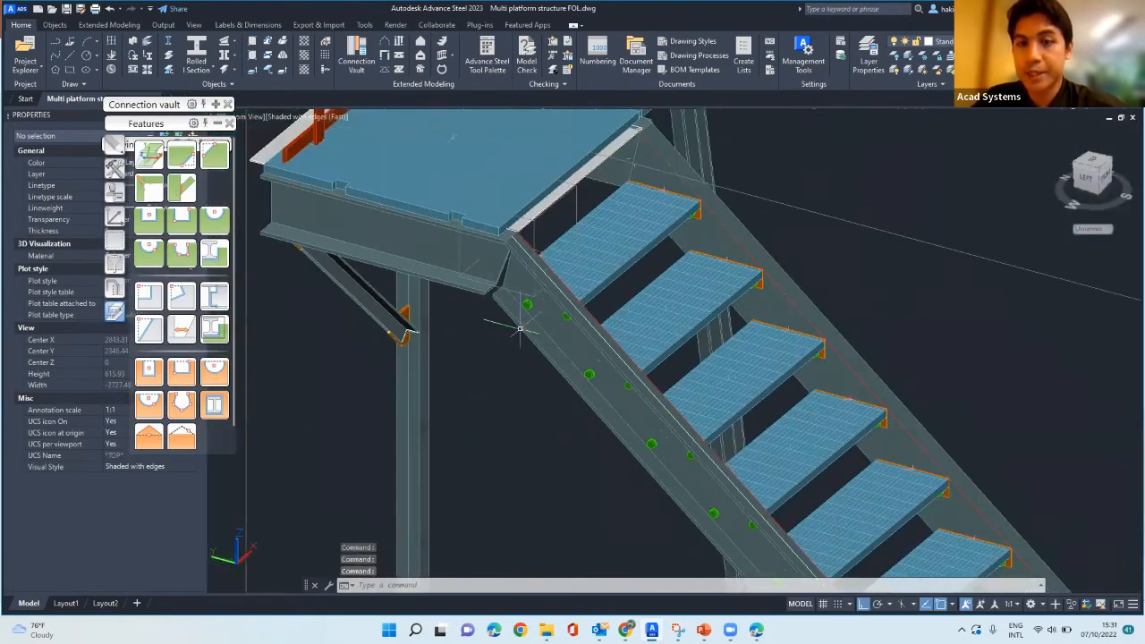
scroll(758, 361, "up", 4)
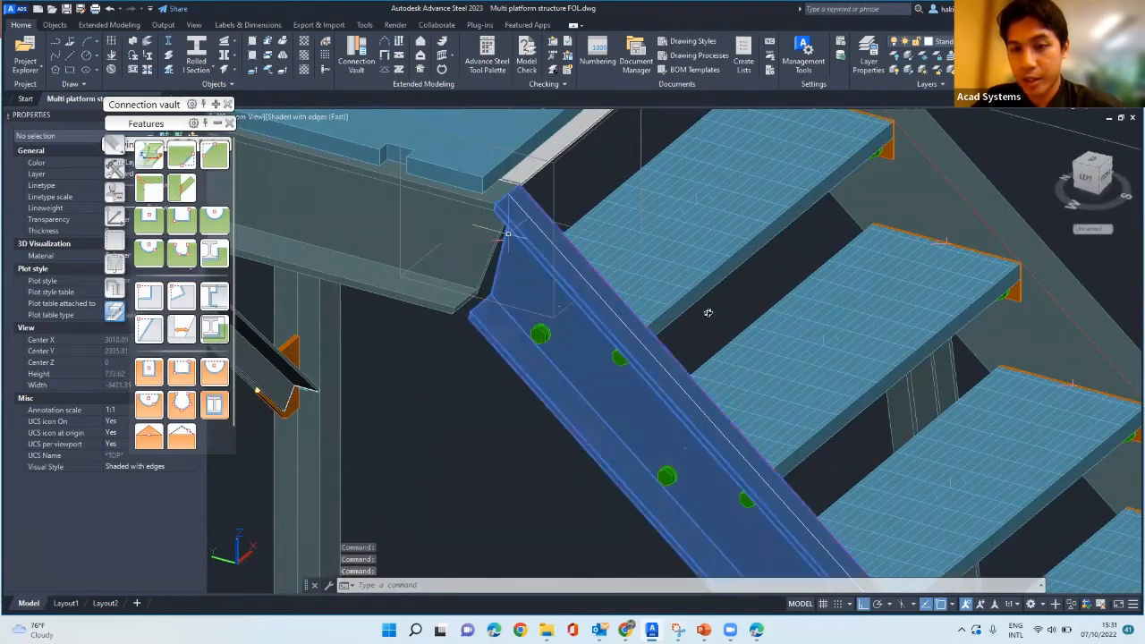
- Try to delete the bottom landing plate at the stair's foot and undo the deletion
scroll(490, 287, "down", 3)
scroll(608, 260, "down", 2)
mouse_move(608, 259)
middle_mouse_down("shift")
mouse_move(547, 207)
mouse_move(563, 229)
mouse_move(612, 246)
middle_mouse_up("shift")
middle_click_drag(953, 572, 906, 490)
scroll(906, 490, "down", 1)
scroll(906, 490, "up", 2)
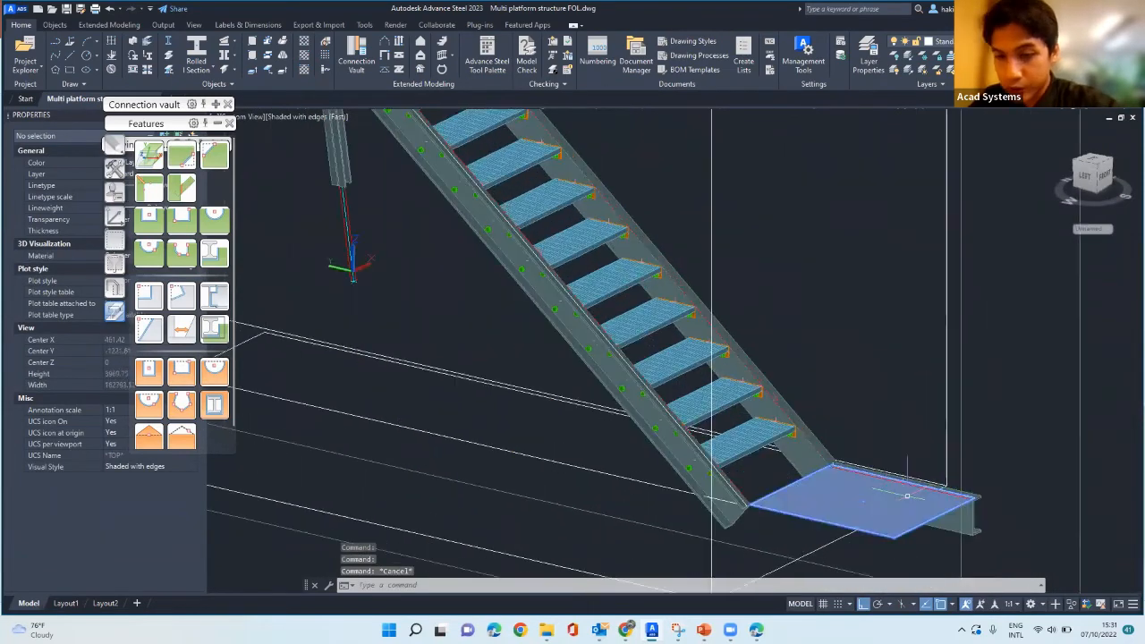
left_click(908, 496)
key("Delete")
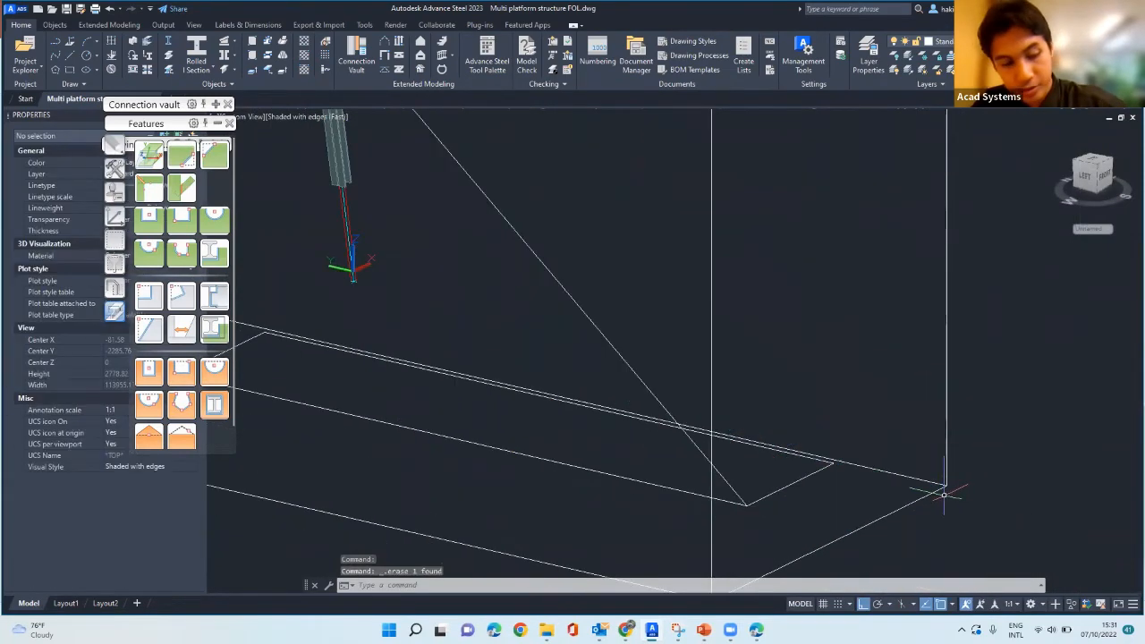
key("ctrl+z")
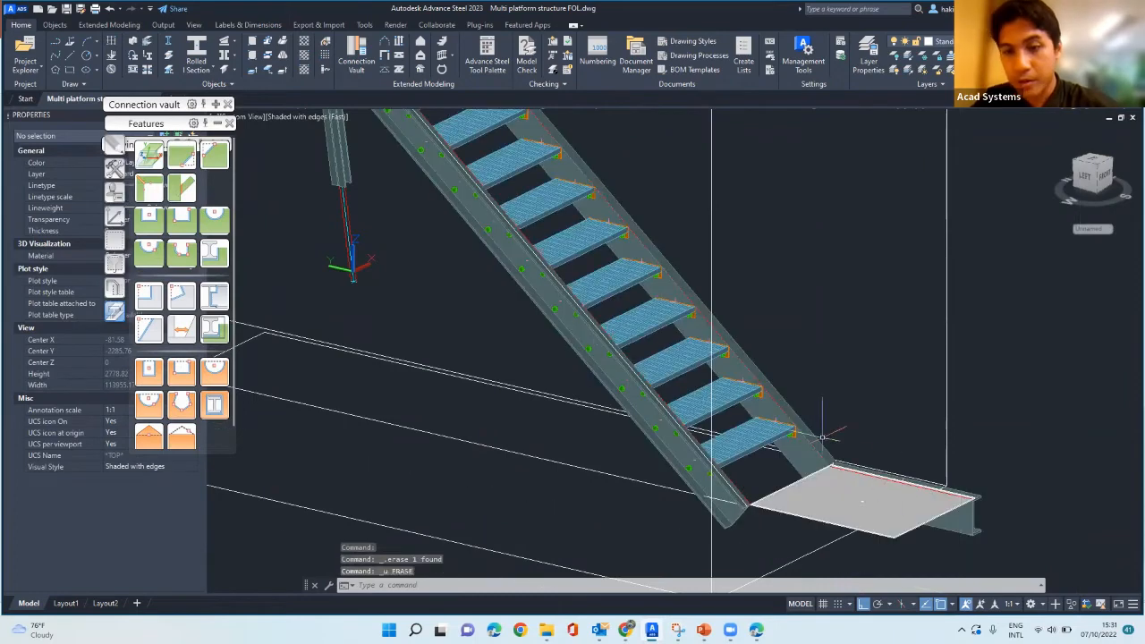
- Select the near stringer at the stair's foot and bring up the connection vault's Miscellaneous joints
scroll(824, 439, "down", 5)
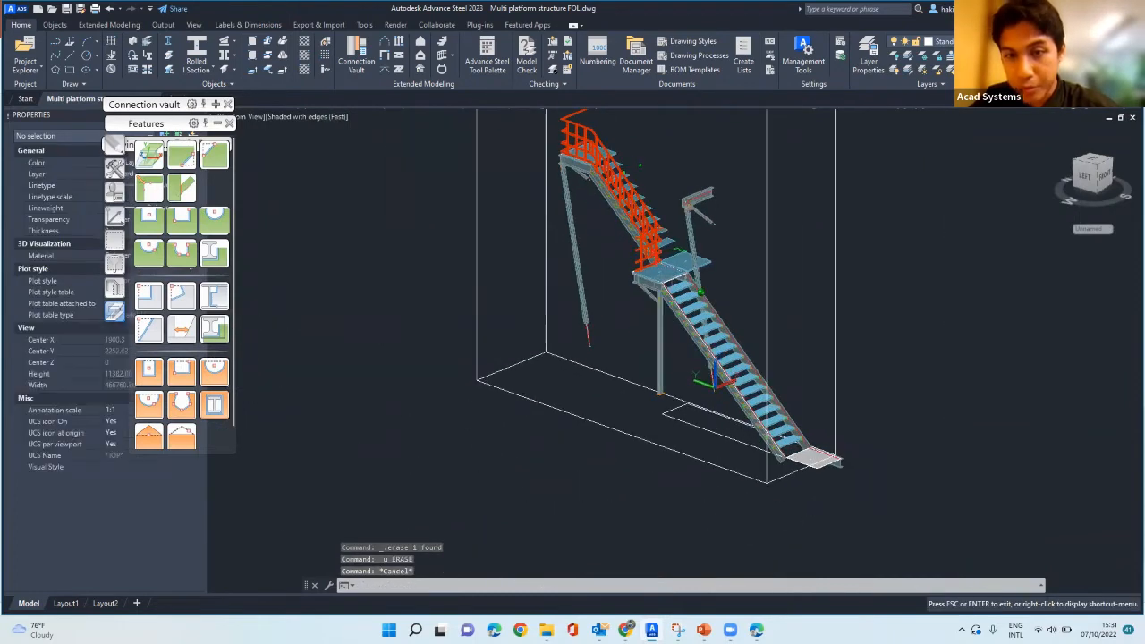
scroll(826, 445, "up", 6)
left_click(827, 445)
middle_click_drag(748, 436, 809, 442, "shift")
key("Escape")
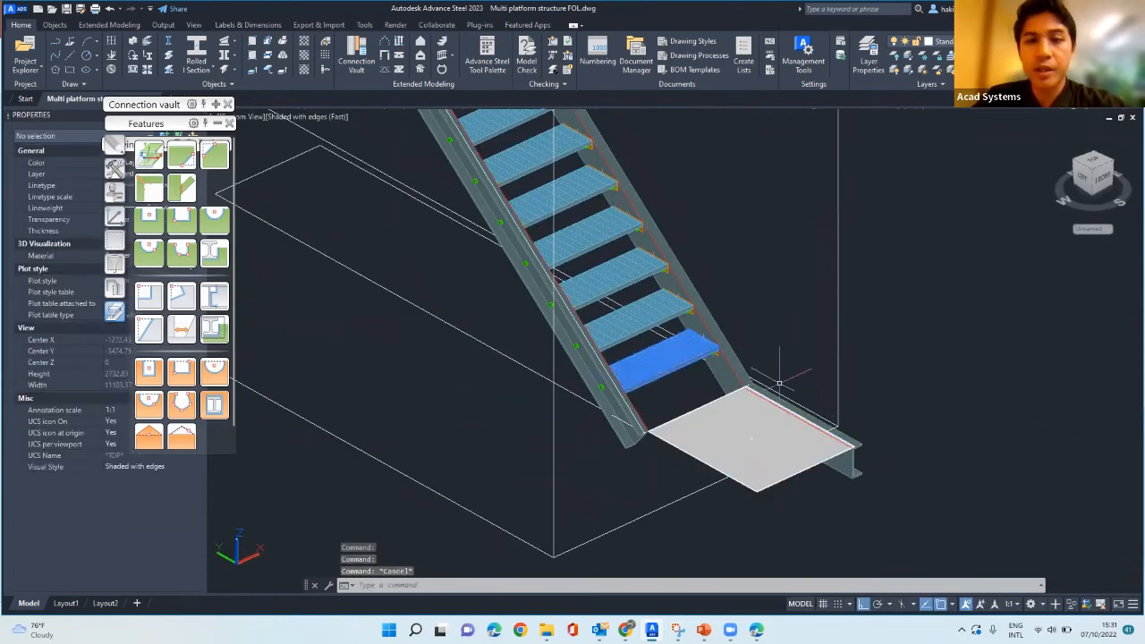
left_click(215, 124)
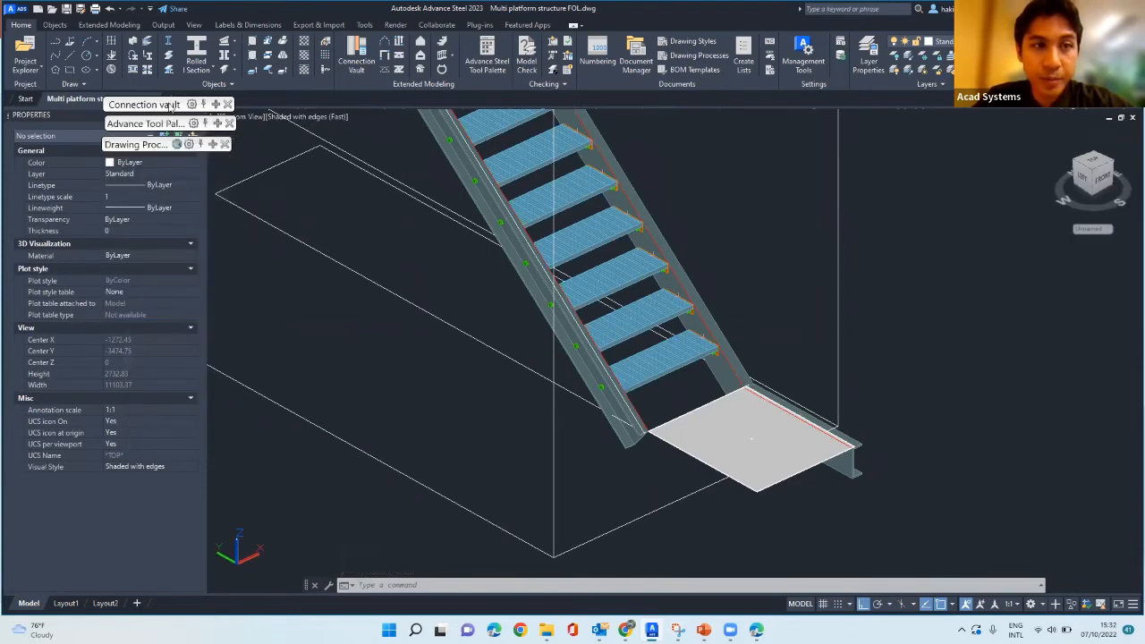
scroll(624, 438, "up", 5)
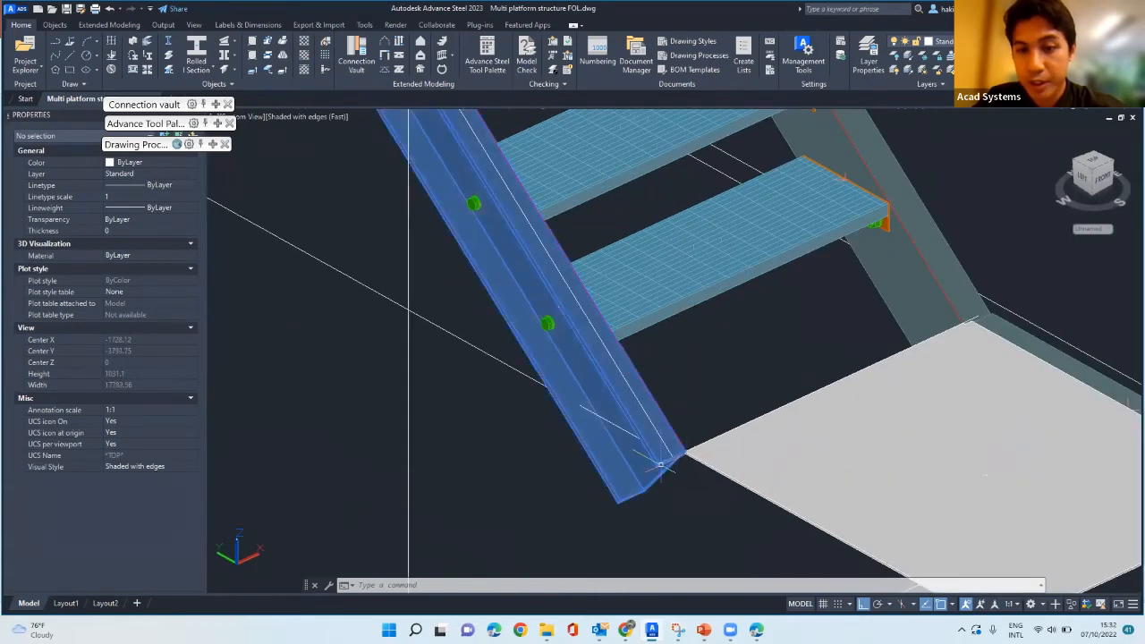
left_click(659, 465)
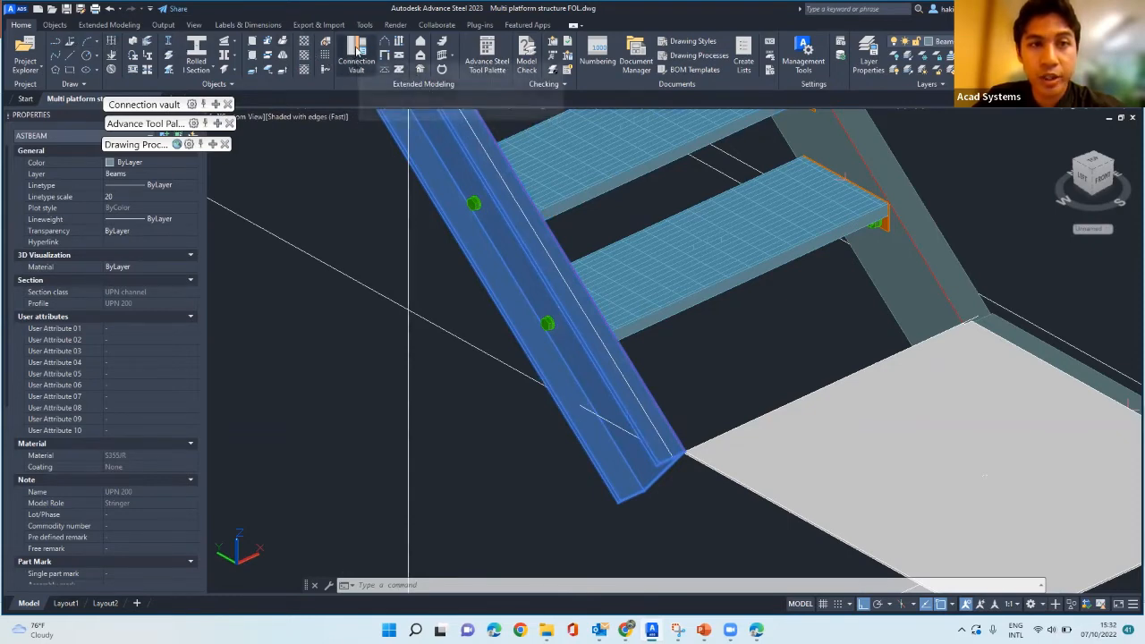
mouse_move(215, 106)
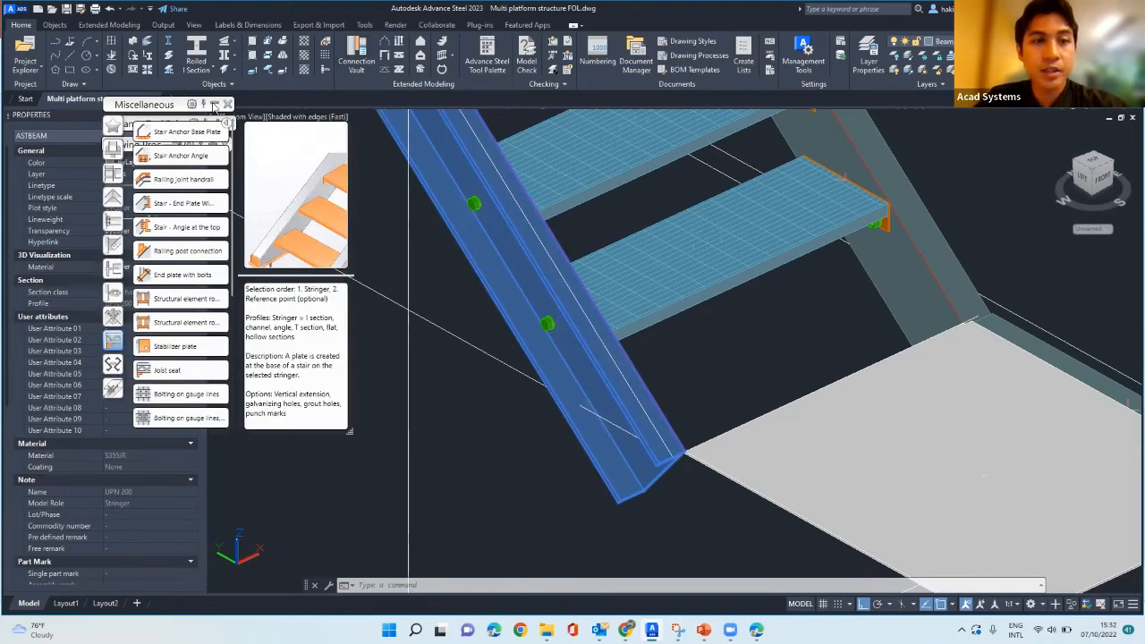
left_click(208, 132)
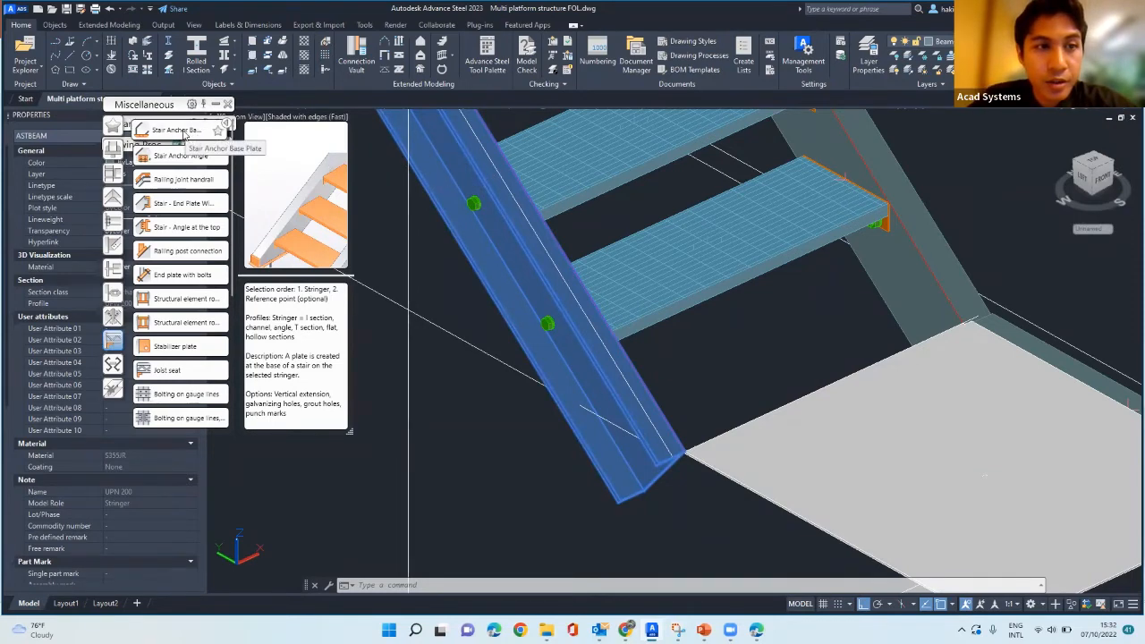
left_click(174, 131)
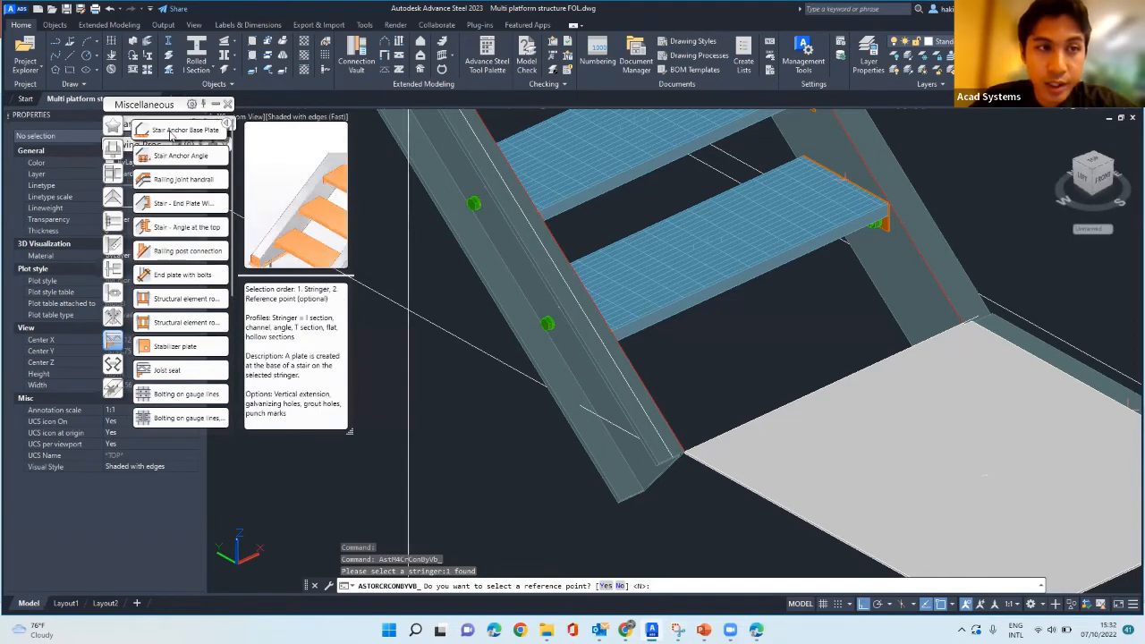
left_click(173, 133)
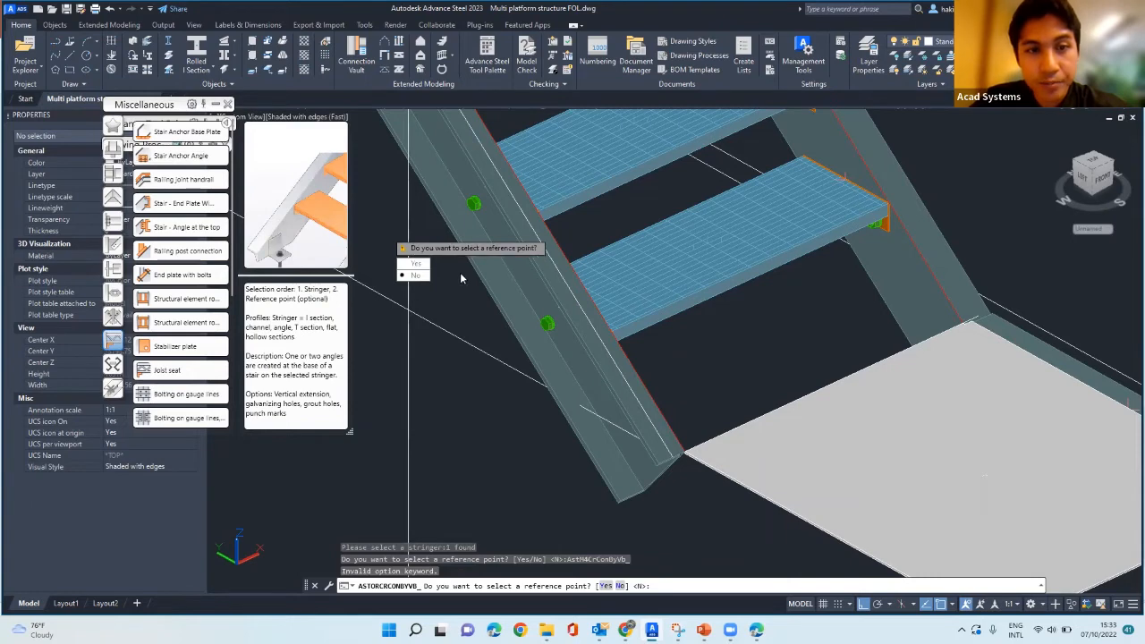
key("Escape")
- Create a Stair Anchor Base Plate at the foot of the near stringer without selecting a reference point
left_click(182, 132)
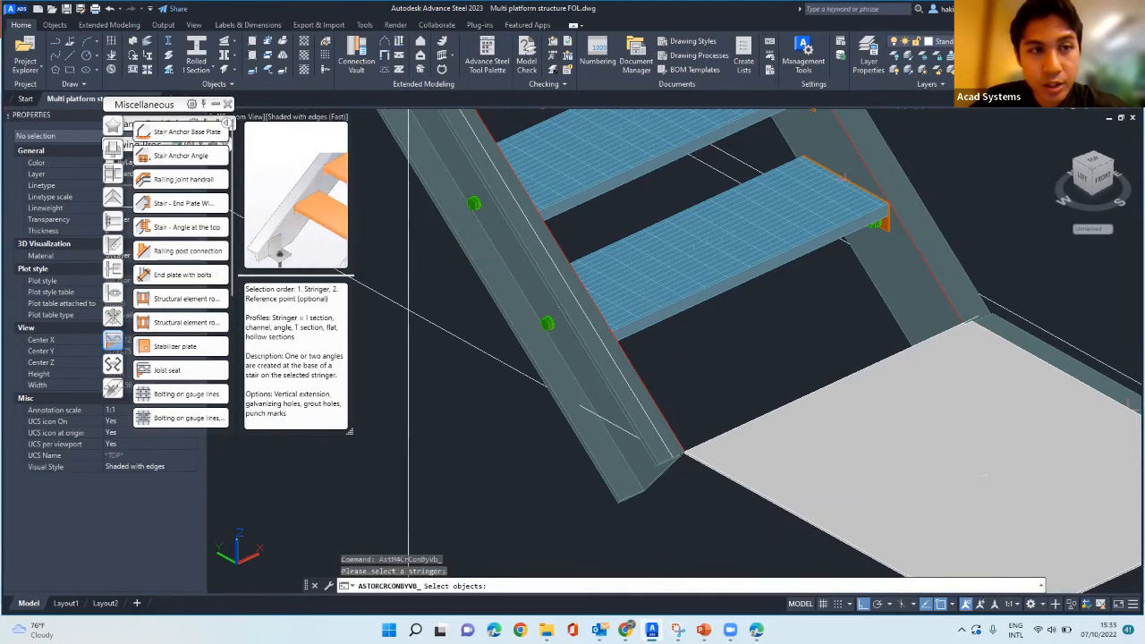
left_click(633, 426)
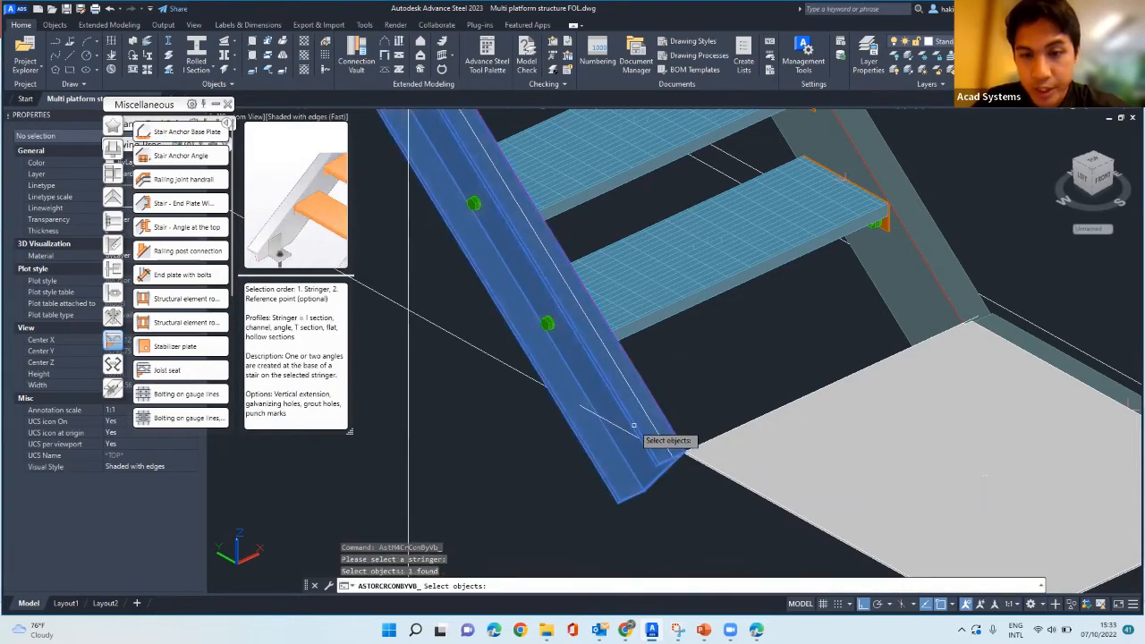
key("Return")
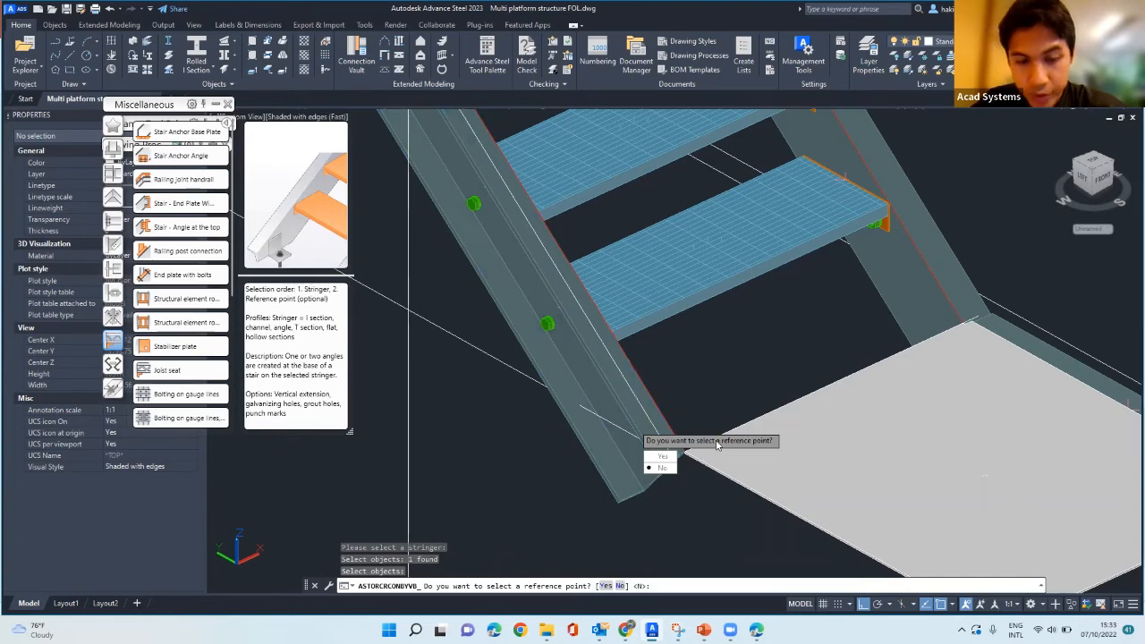
key("Return")
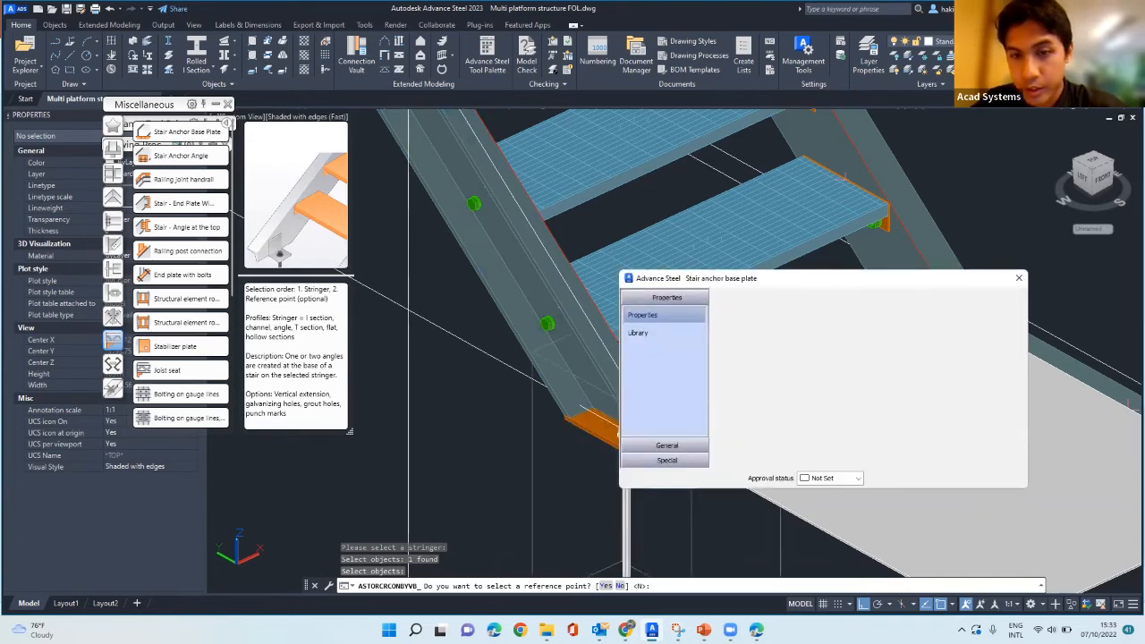
- Examine the base plate and its anchor bolt at the foot of the near stringer
scroll(468, 360, "down", 7)
scroll(458, 358, "up", 5)
scroll(506, 416, "down", 3)
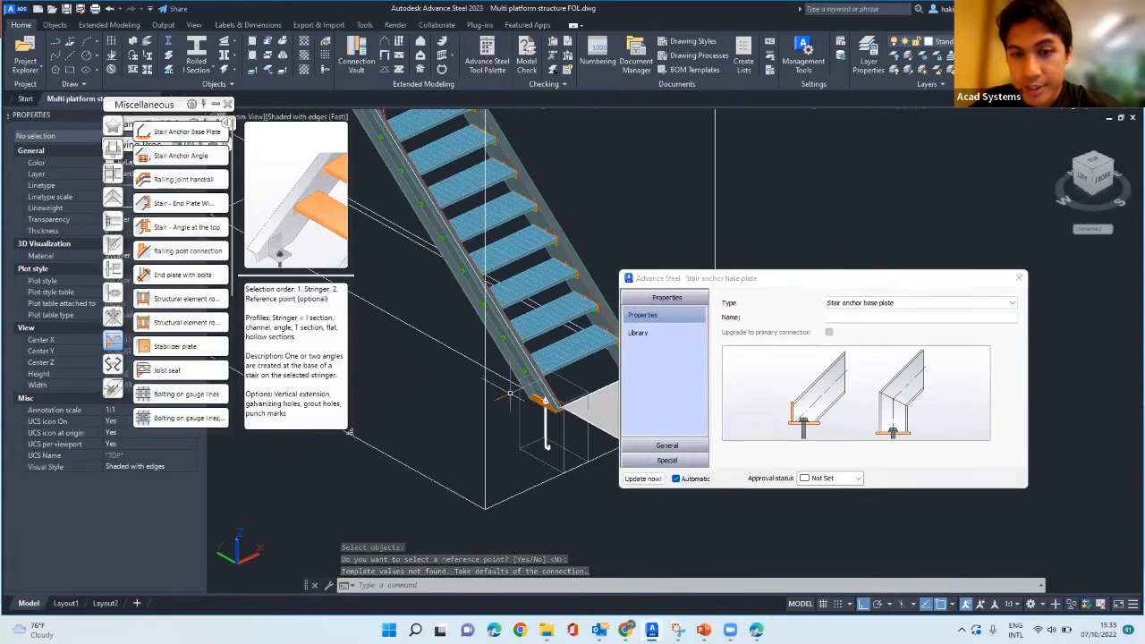
scroll(506, 417, "up", 3)
scroll(506, 416, "up", 3)
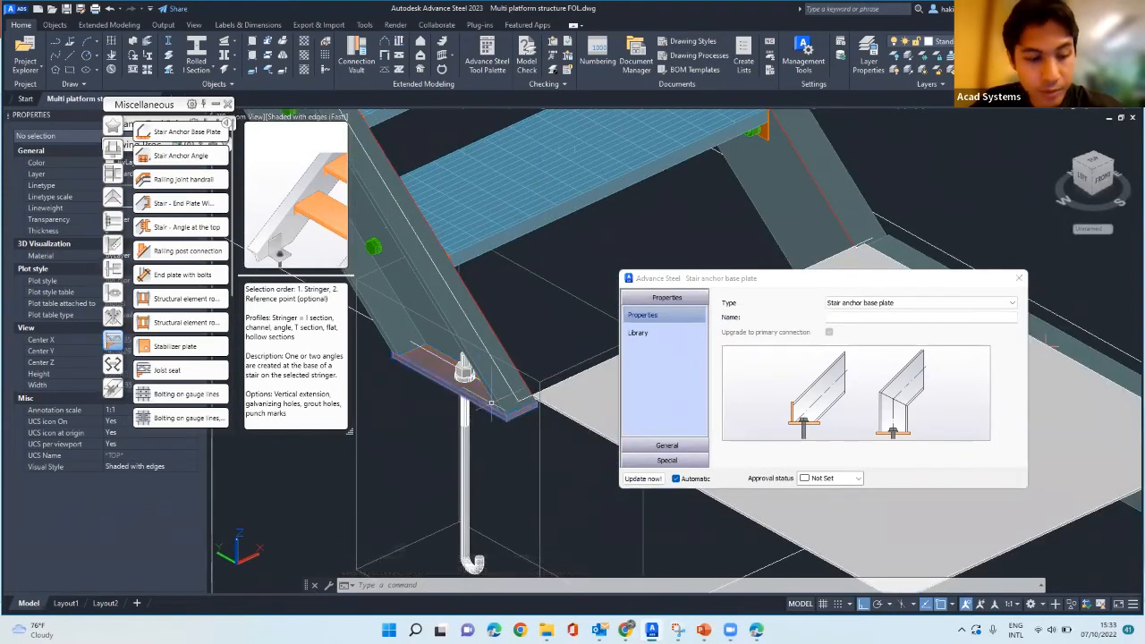
middle_click_drag(489, 419, 804, 302, "shift")
key("Escape")
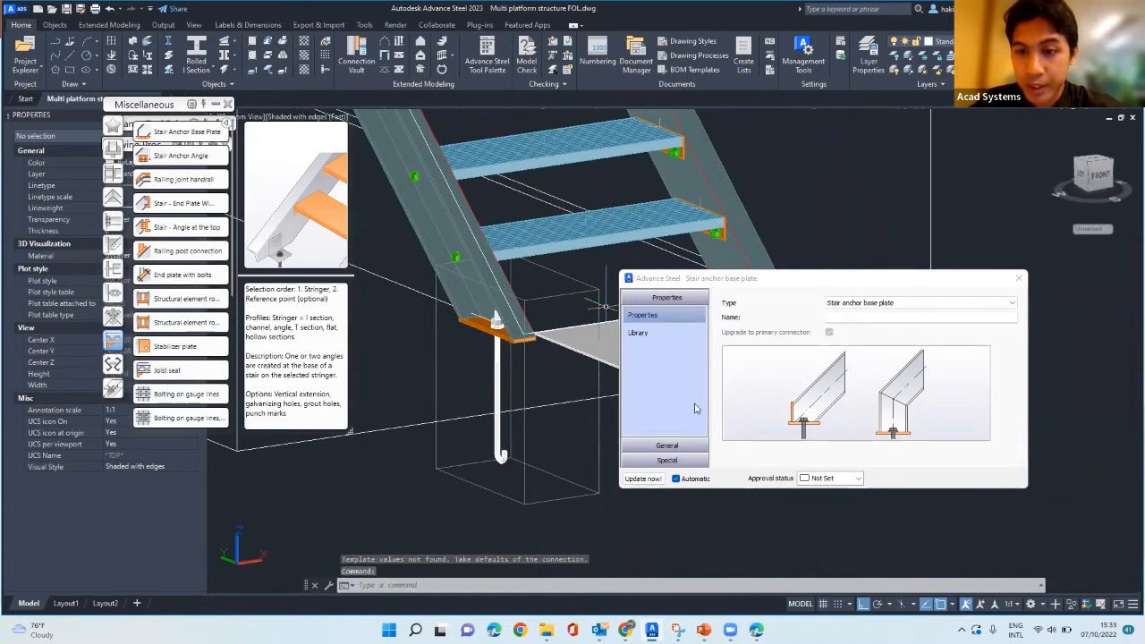
scroll(532, 347, "up", 1)
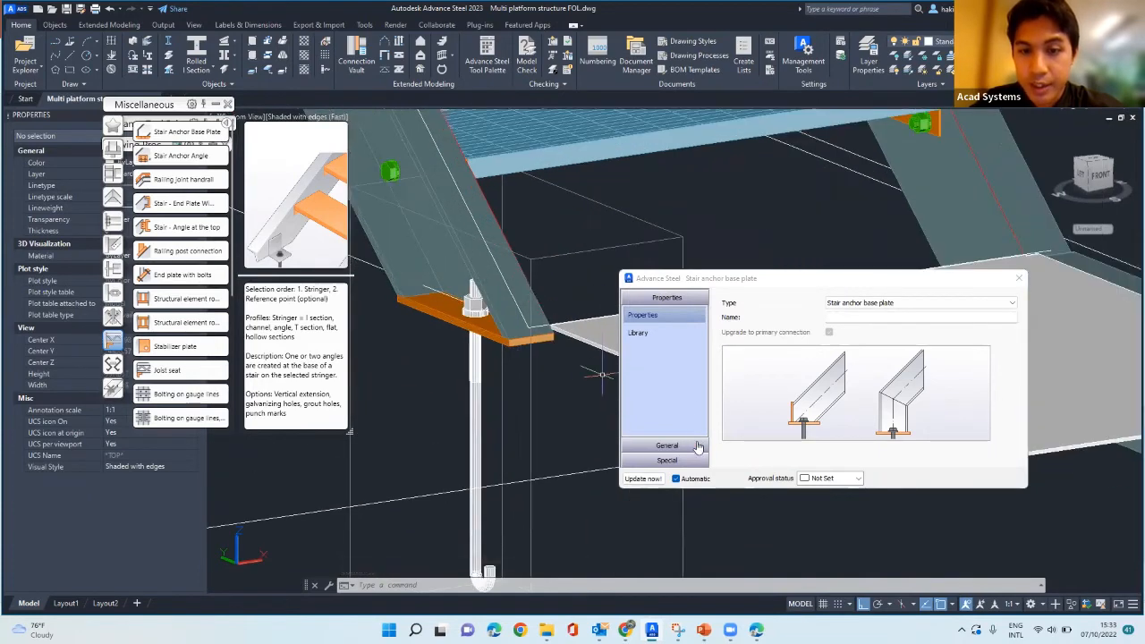
- Set the stair anchor base plate's cut / nose plate option to cut and plate, check the nose plate, and close the joint properties
left_click(666, 446)
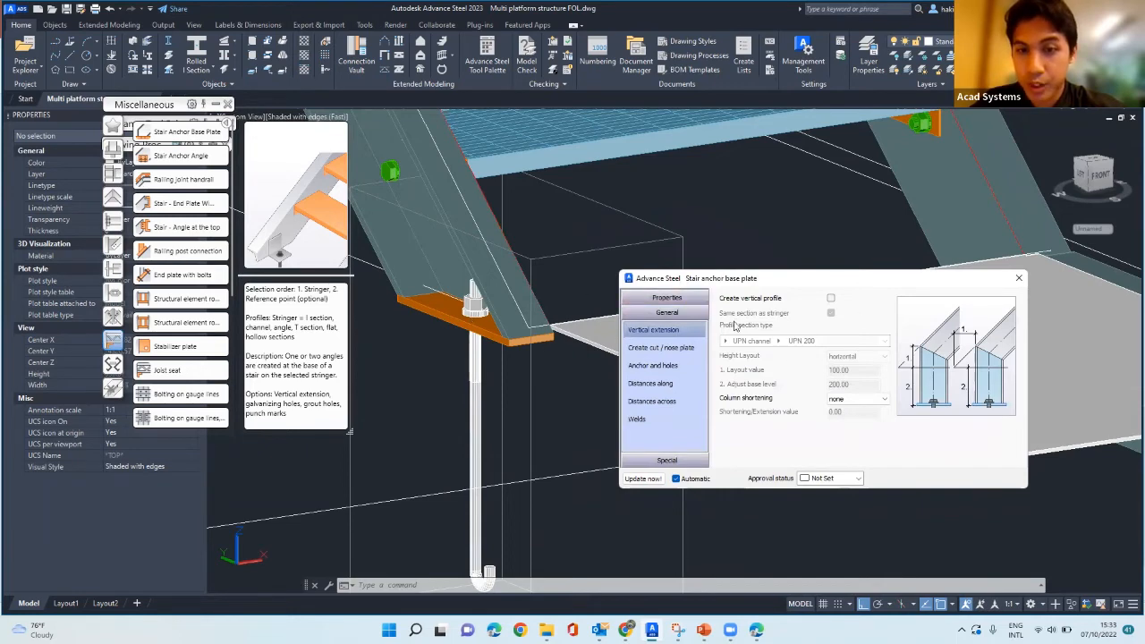
left_click(678, 348)
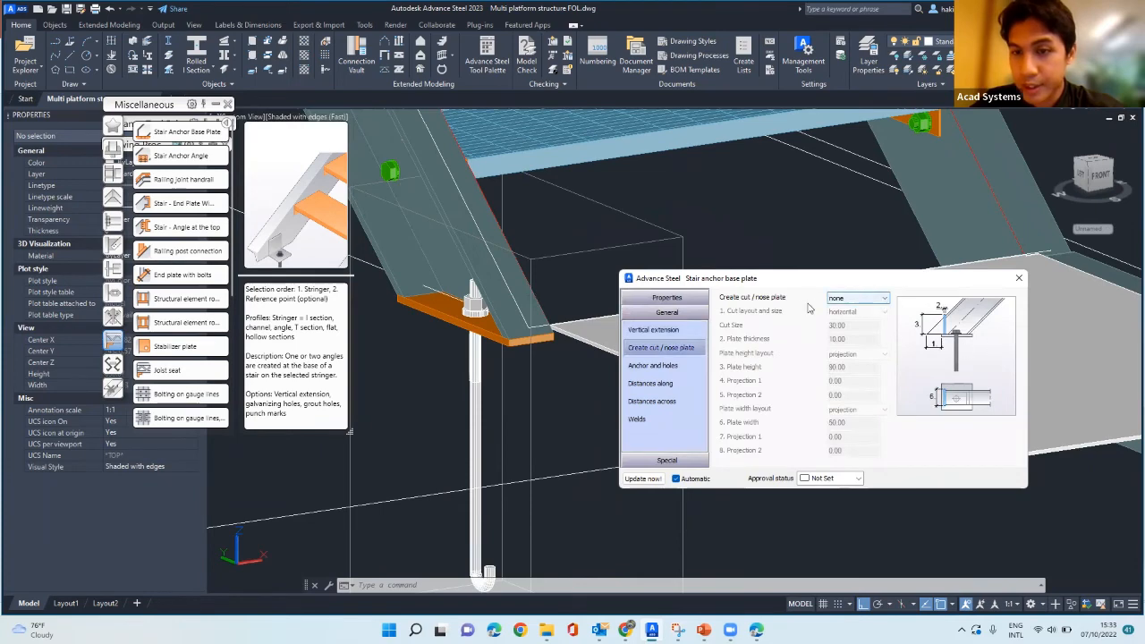
left_click(871, 303)
left_click(870, 303)
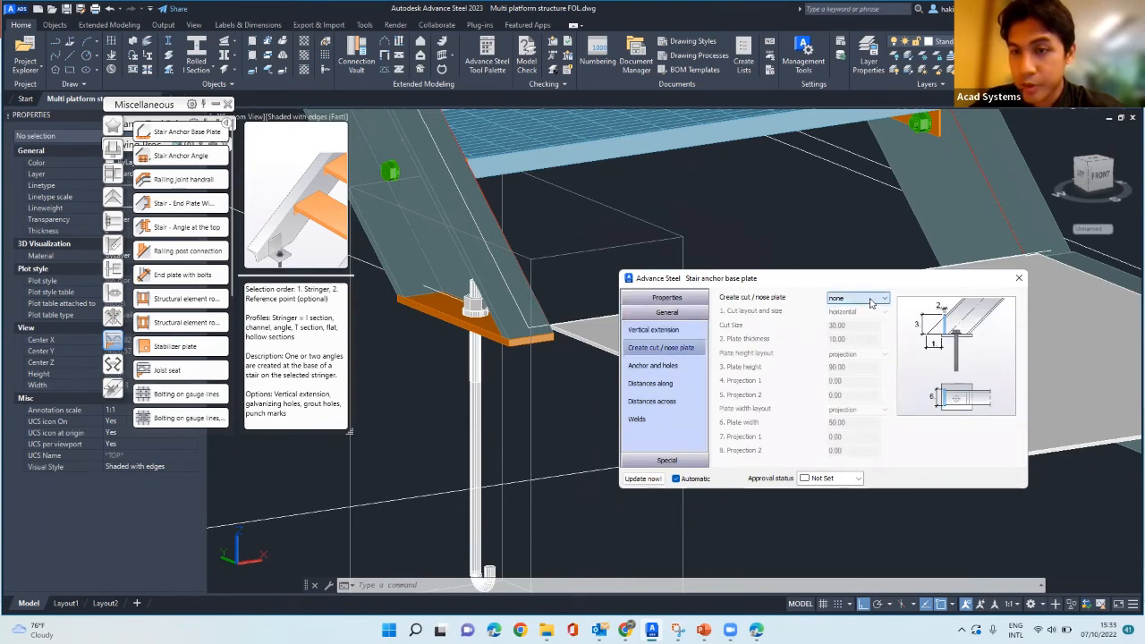
left_click(870, 303)
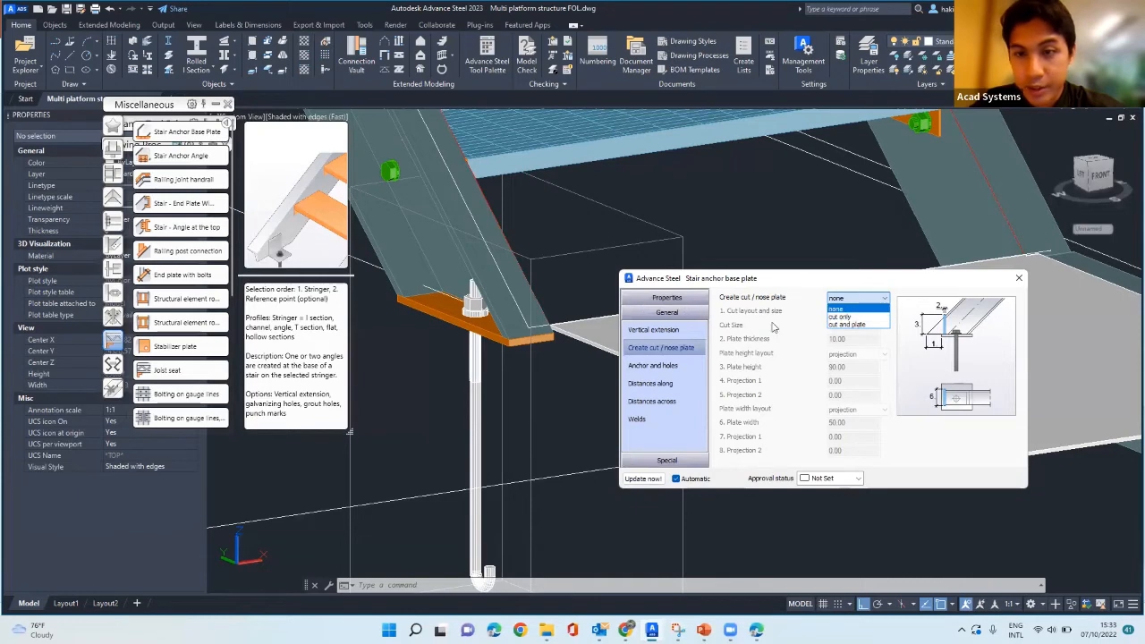
left_click(855, 323)
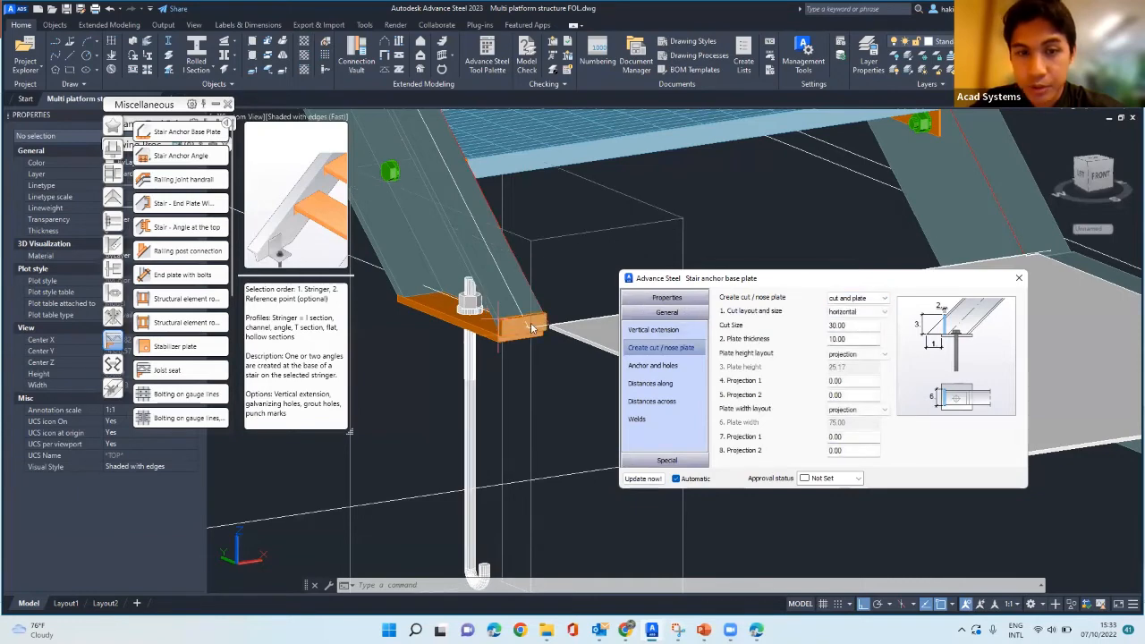
scroll(531, 328, "up", 3)
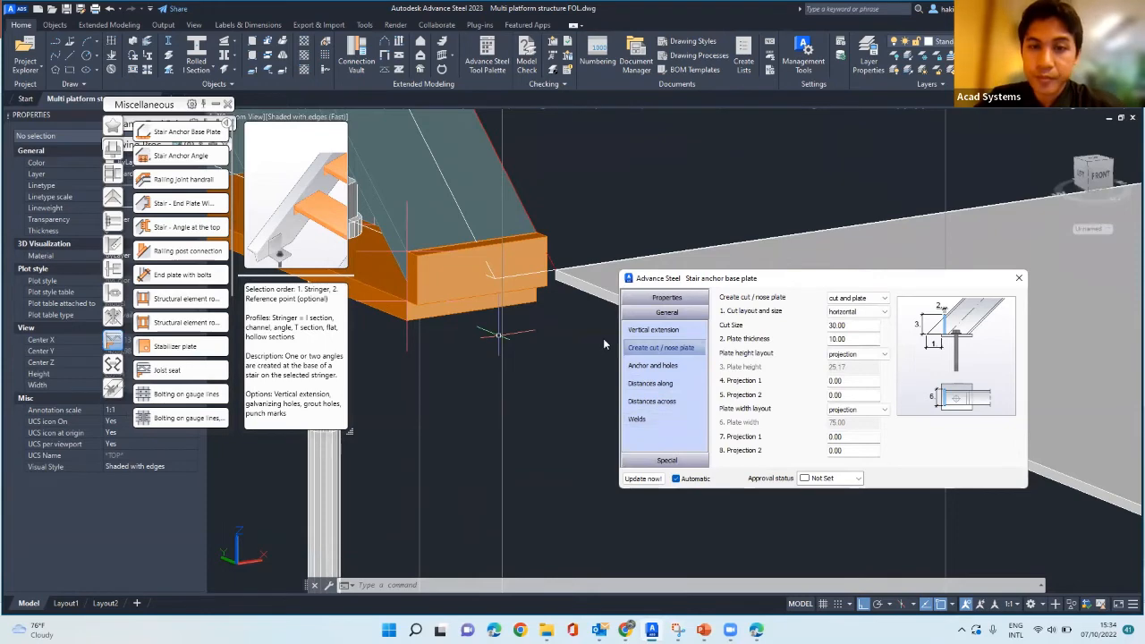
scroll(498, 336, "down", 1)
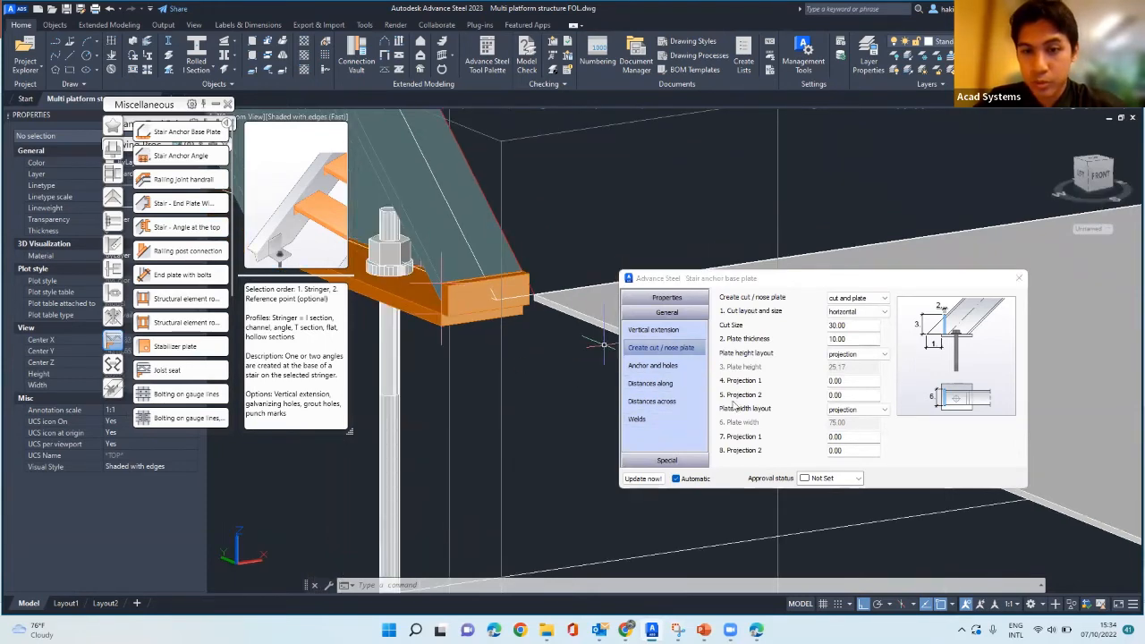
scroll(501, 358, "down", 2)
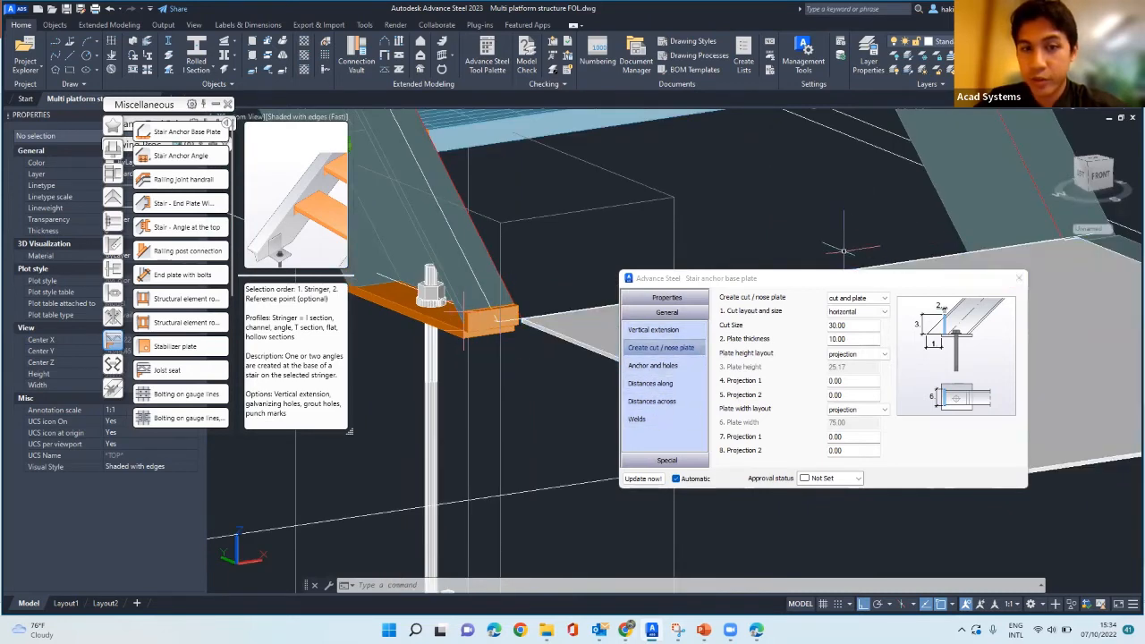
left_click(1017, 278)
- Select the base plate's connection box and locate its Advance Joint Properties command without opening it
scroll(943, 320, "down", 3)
scroll(630, 246, "up", 2)
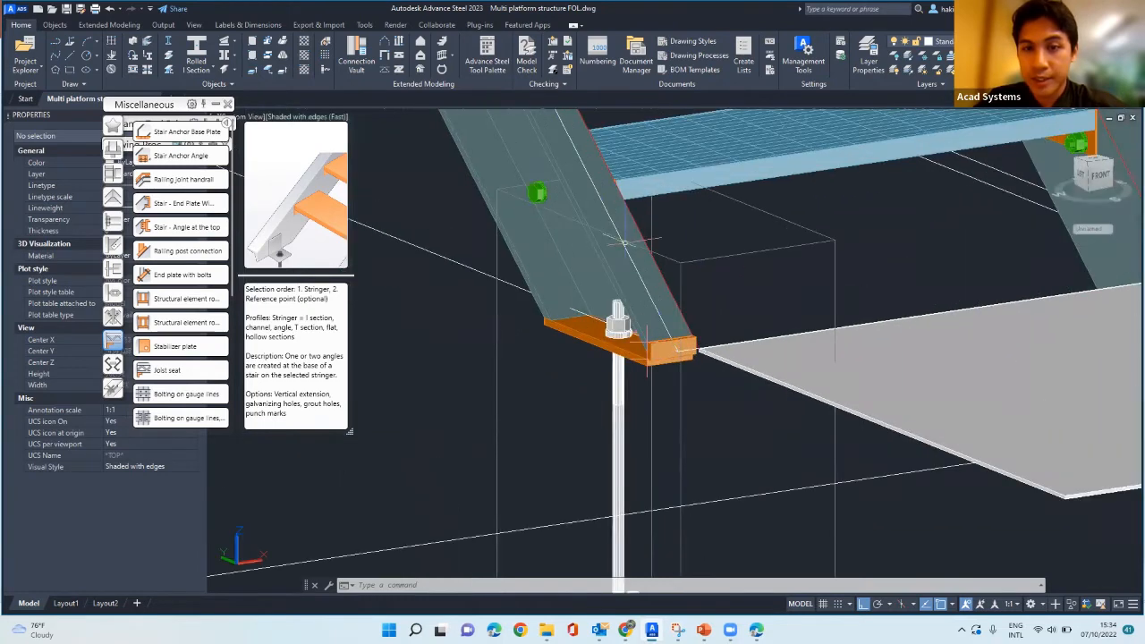
key("Escape")
key("Escape")
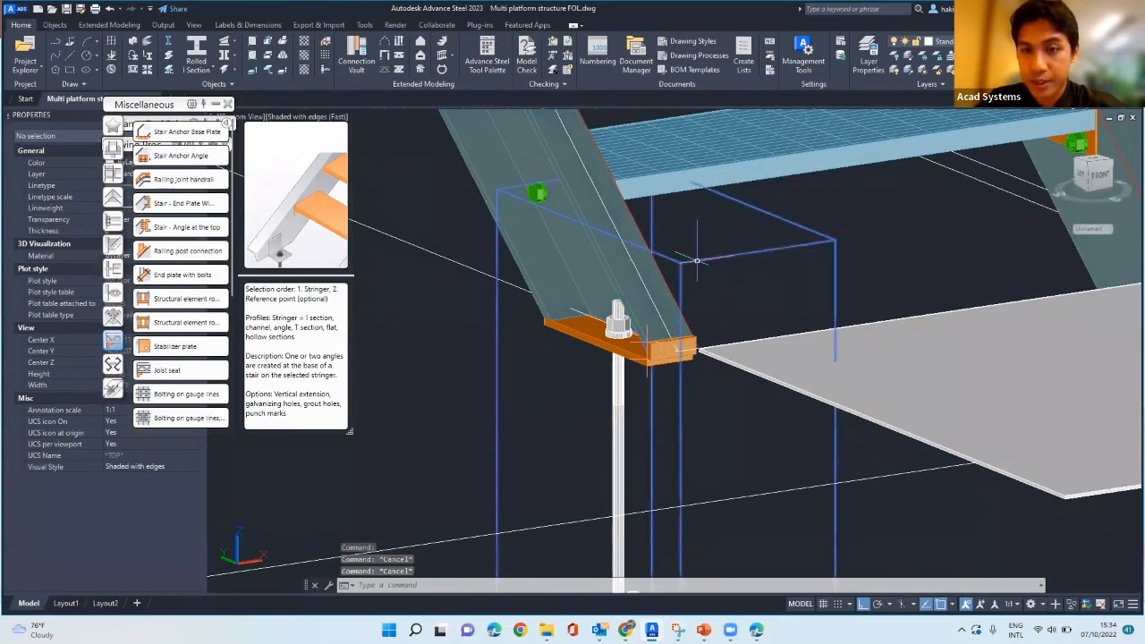
right_click(700, 264)
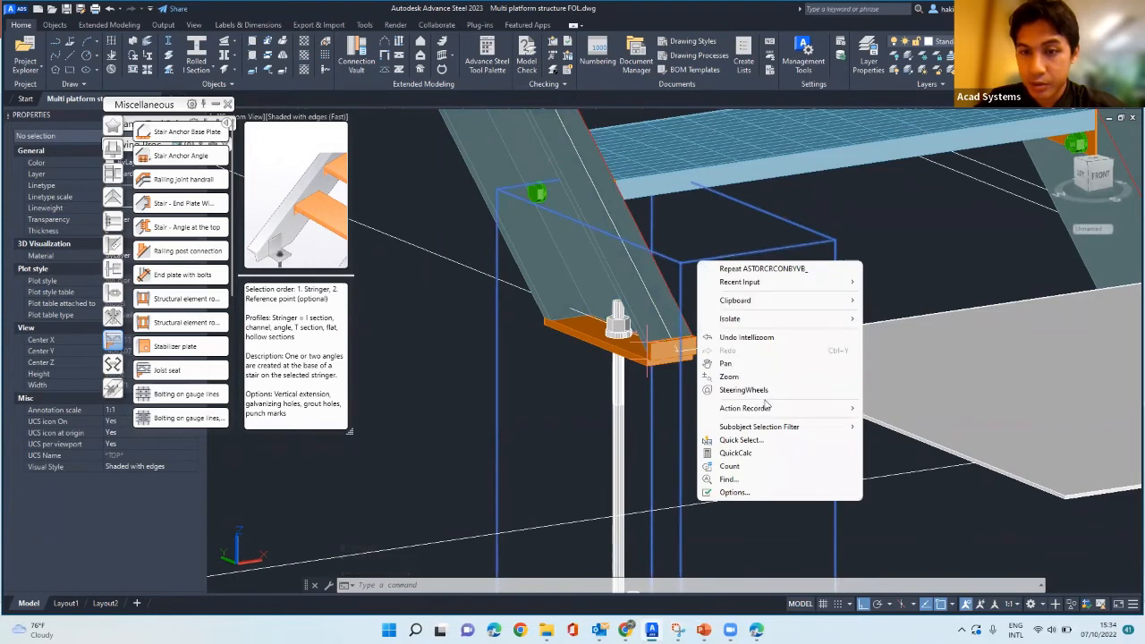
key("Escape")
key("Escape")
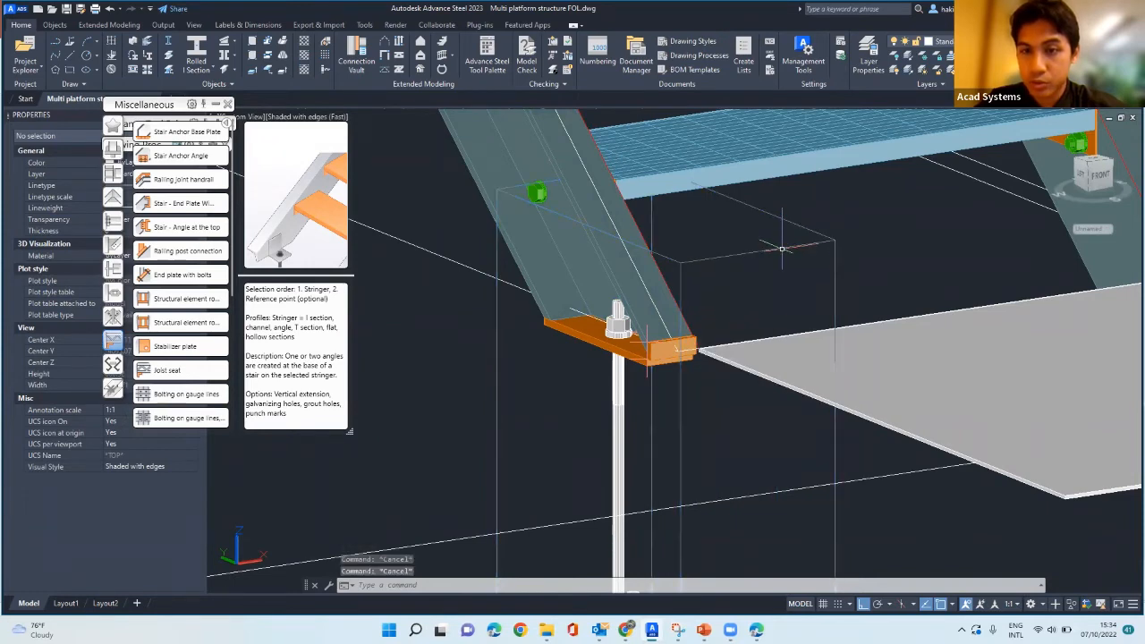
right_click(780, 247)
key("Escape")
left_click(781, 248)
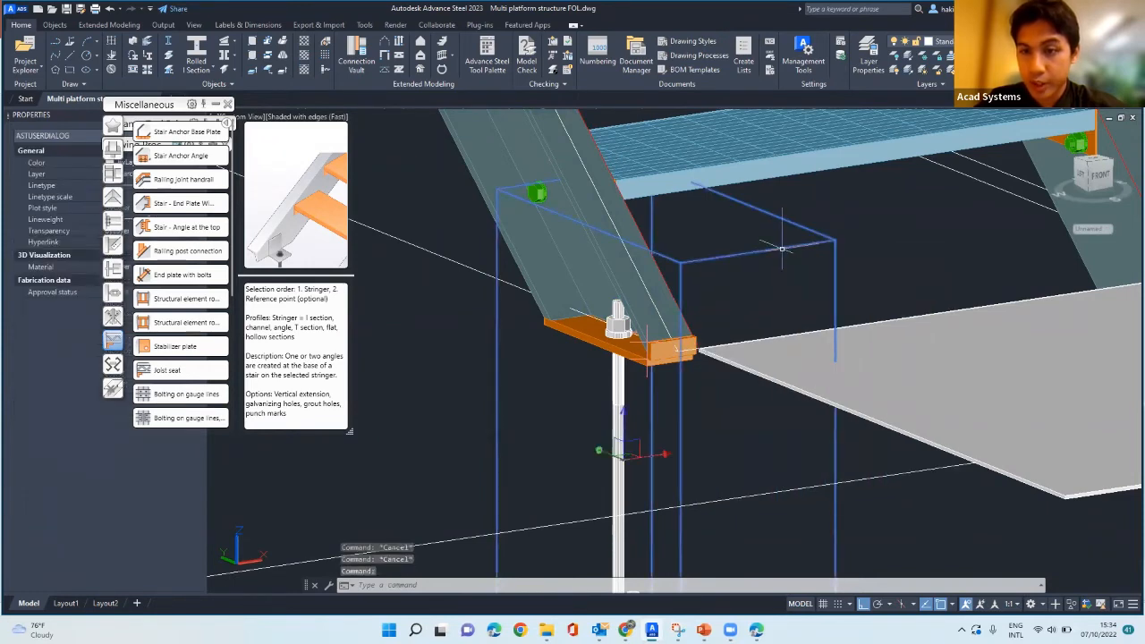
right_click(781, 253)
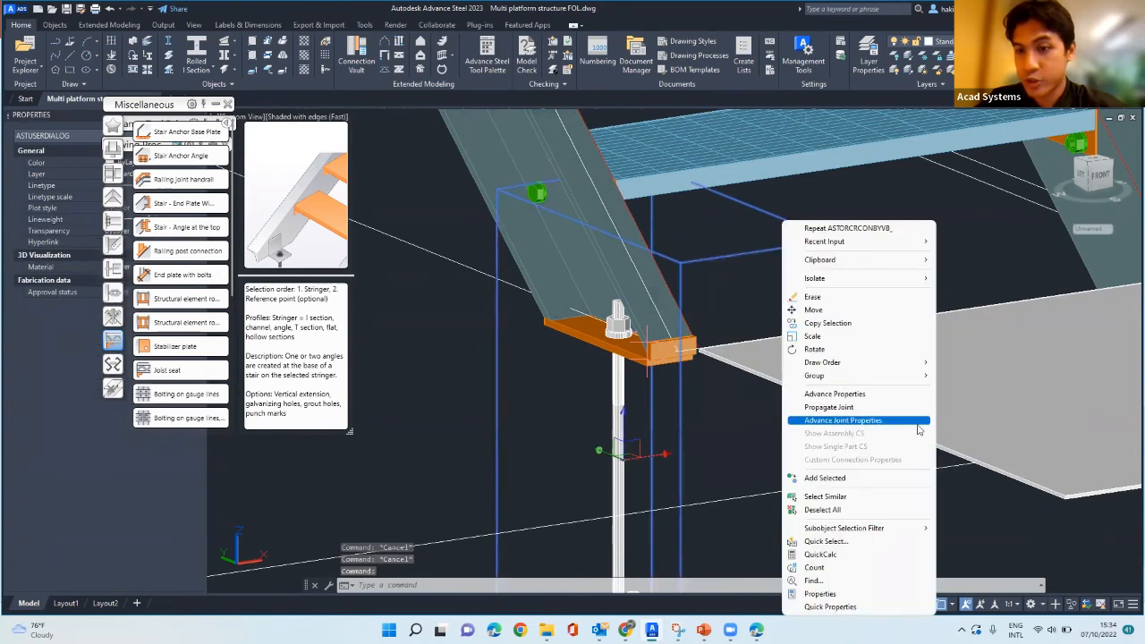
key("Escape")
key("Escape")
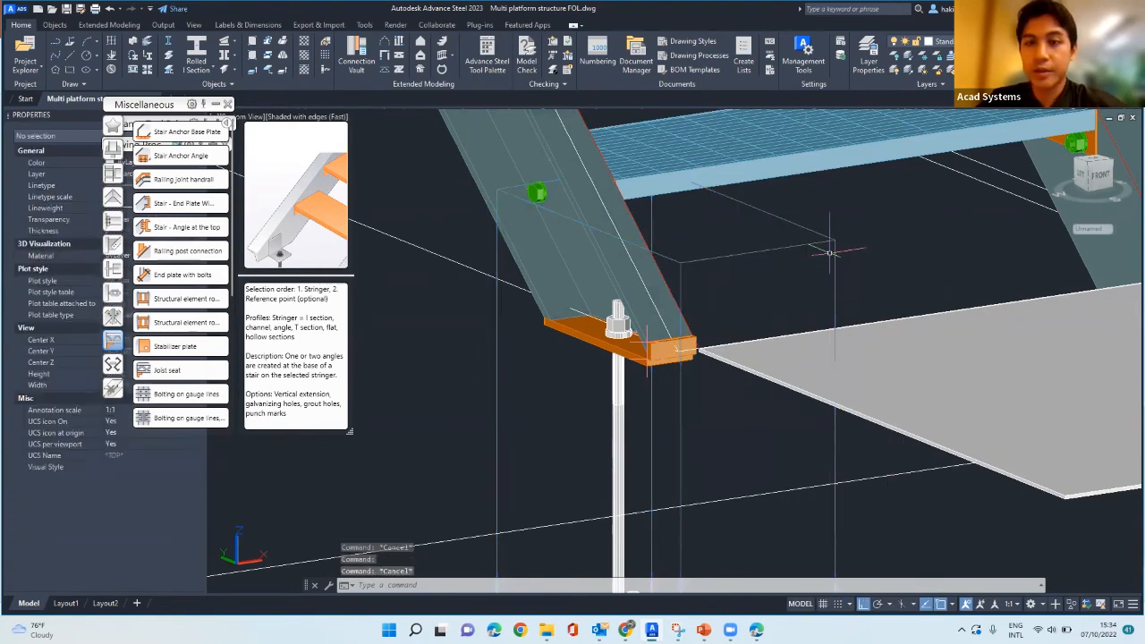
- Examine the anchored stair flight in the context of the whole multi-platform structure
scroll(829, 250, "down", 2)
middle_click_drag(831, 273, 885, 353, "shift")
scroll(697, 358, "down", 5)
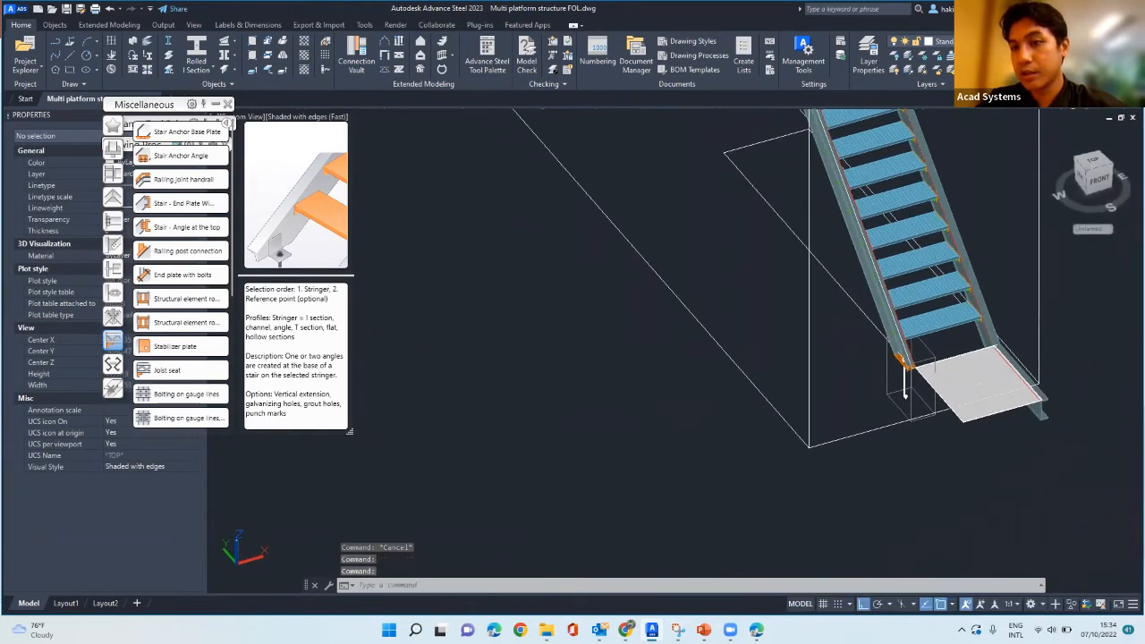
scroll(961, 318, "down", 4)
scroll(948, 250, "up", 2)
scroll(719, 493, "down", 4)
middle_click_drag(719, 492, 769, 465, "shift")
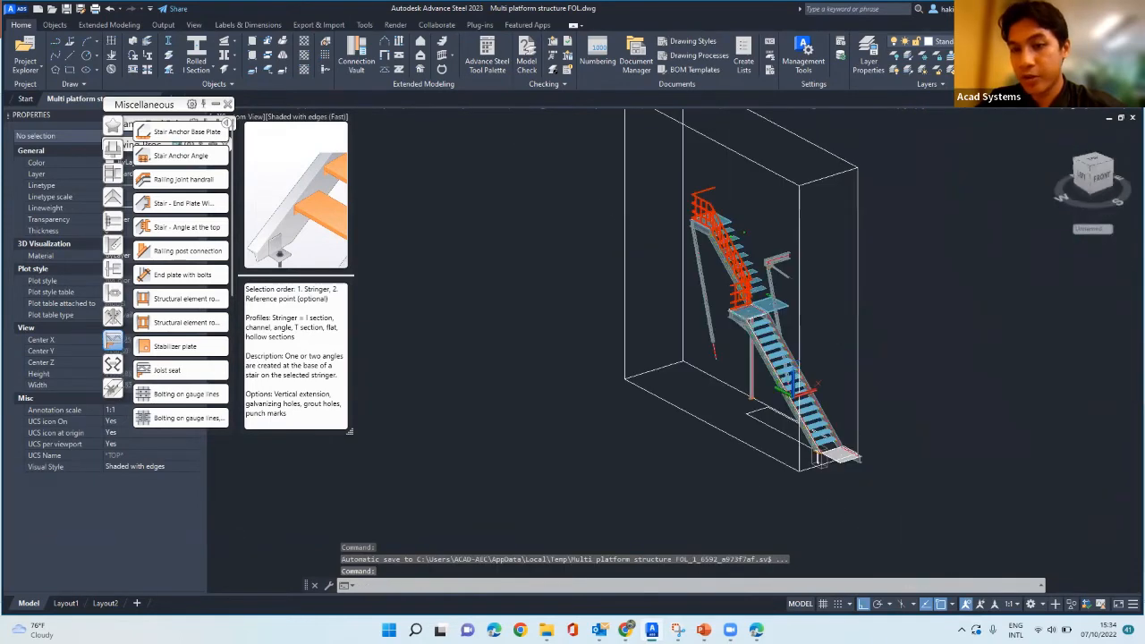
scroll(817, 458, "up", 4)
key("Escape")
key("Escape")
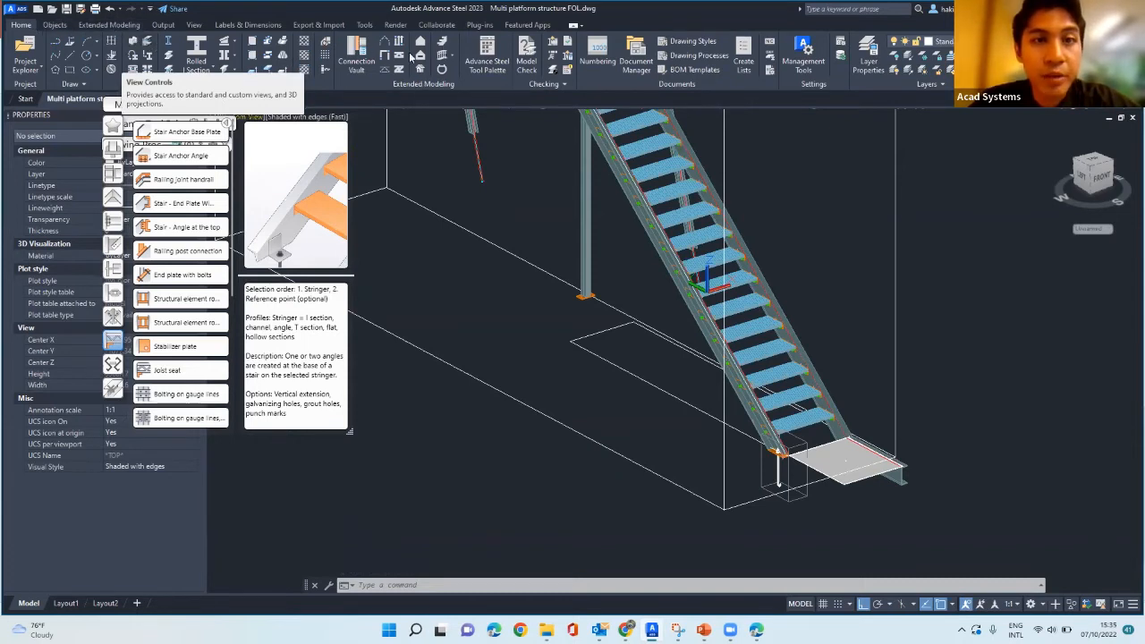
- Start a railing and select the lower flight's near stringer and the adjoining landing channel as its base beams
left_click(121, 28)
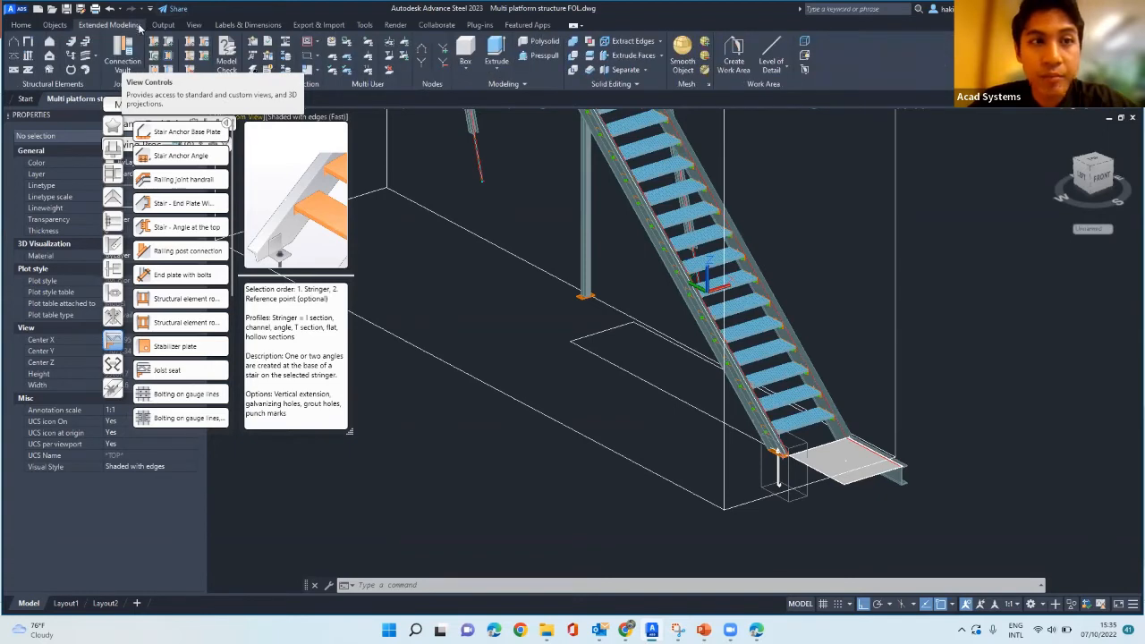
left_click(85, 52)
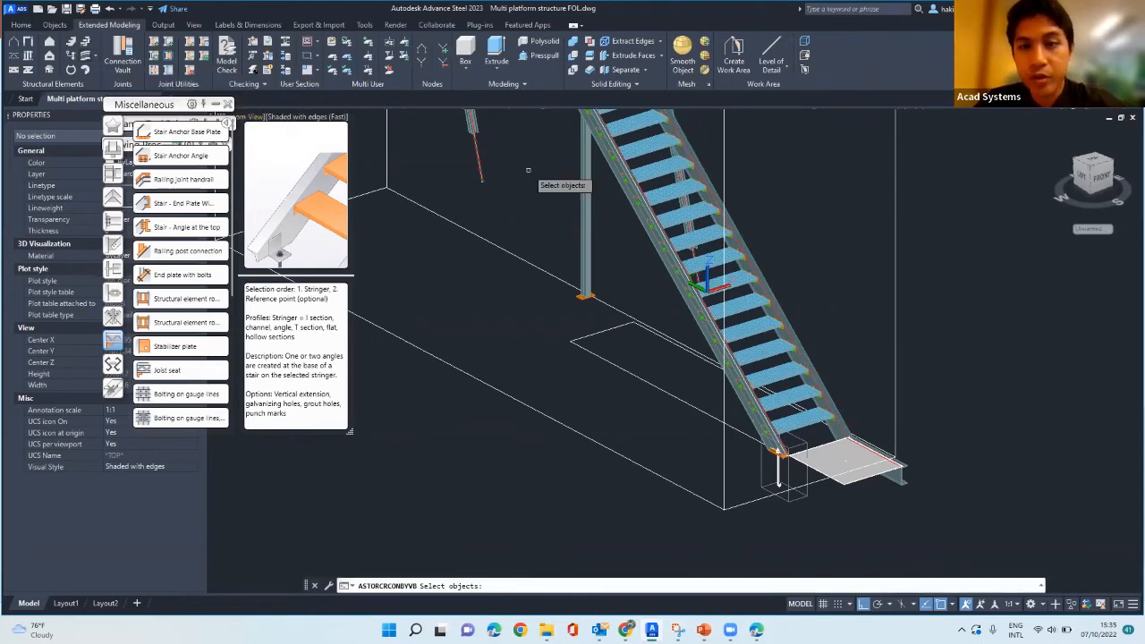
scroll(707, 430, "down", 3)
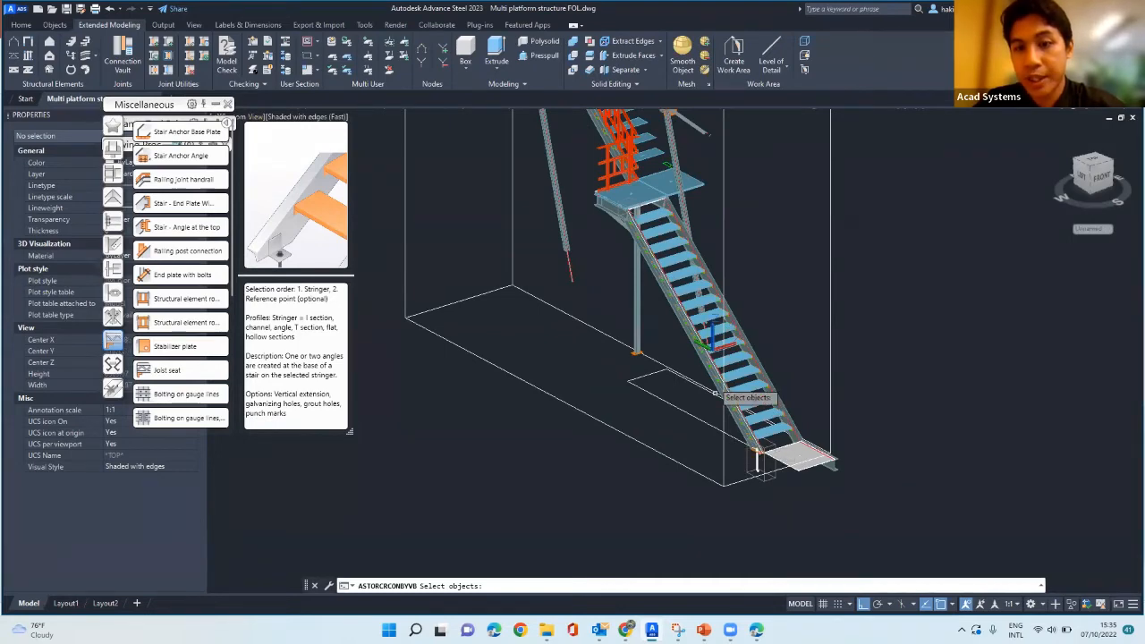
scroll(715, 394, "up", 2)
scroll(725, 425, "up", 2)
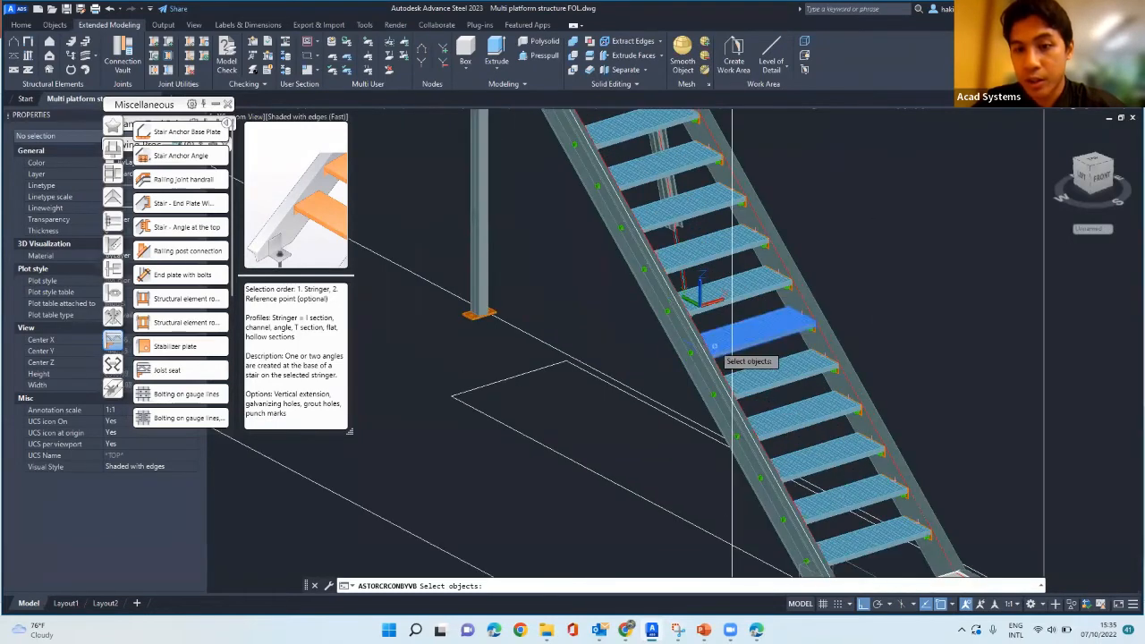
scroll(714, 346, "up", 2)
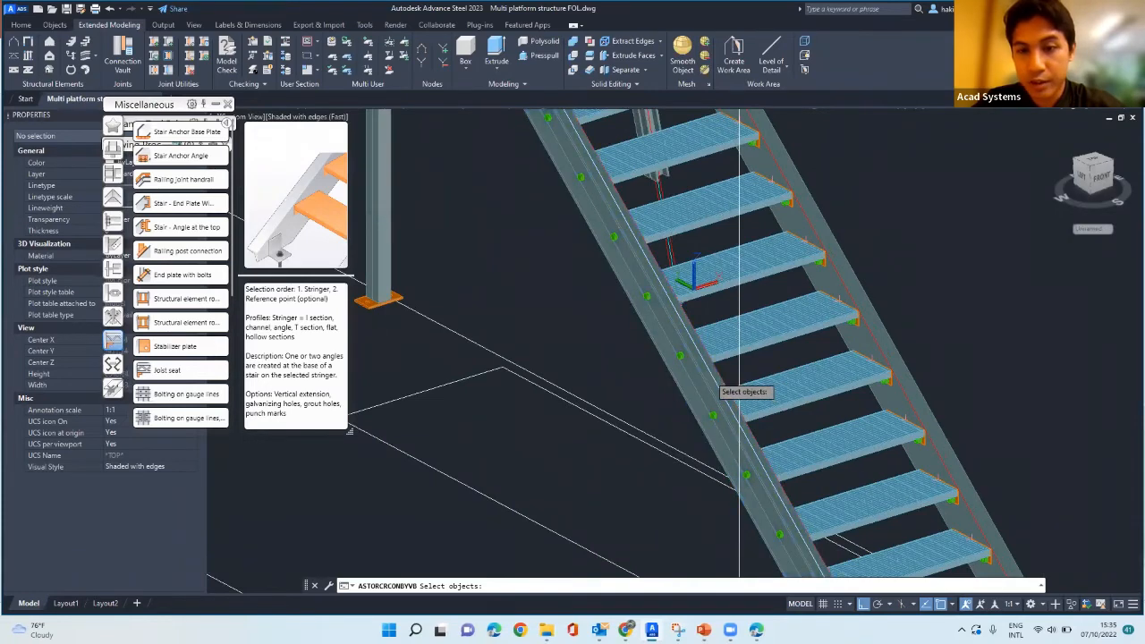
left_click(712, 388)
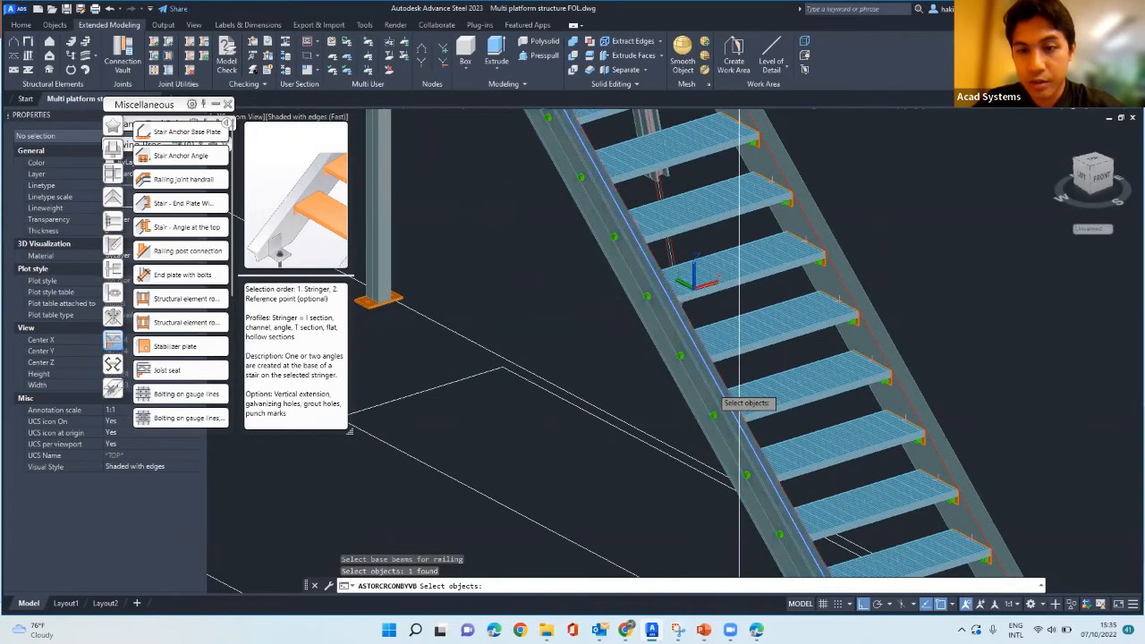
scroll(806, 377, "down", 4)
left_click(824, 395)
scroll(825, 396, "down", 2)
scroll(667, 171, "up", 3)
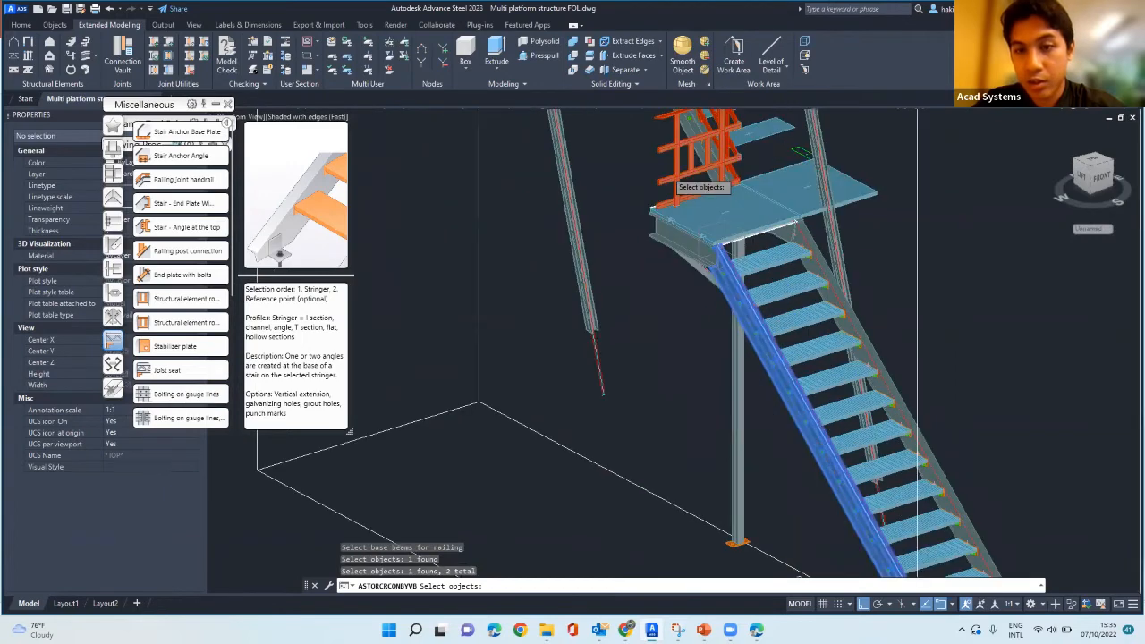
scroll(667, 174, "up", 2)
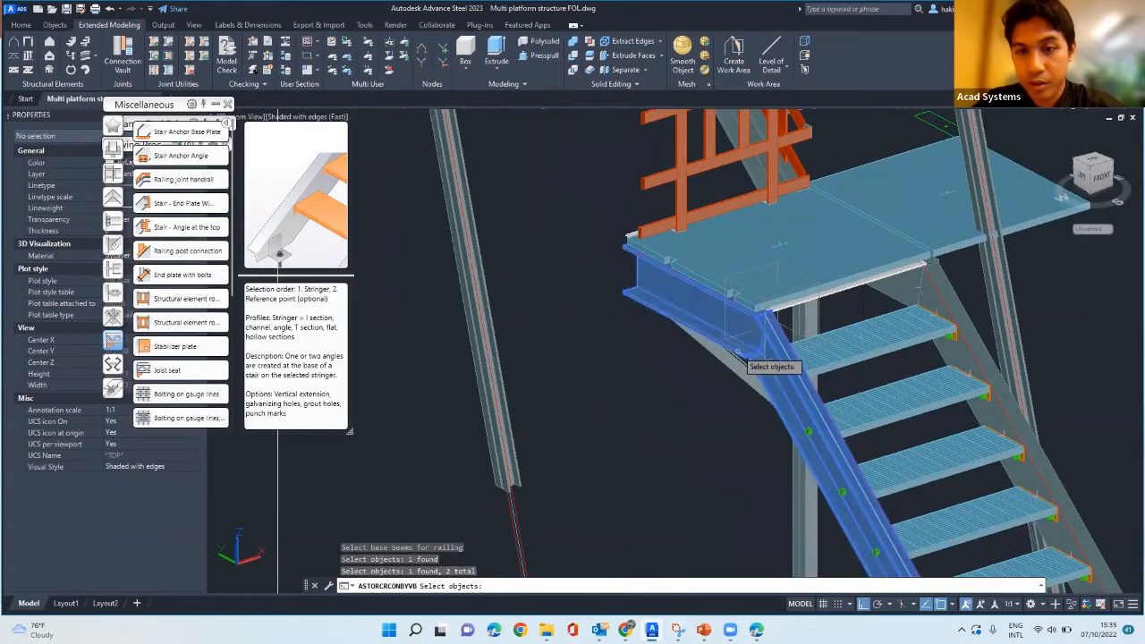
left_click(741, 349)
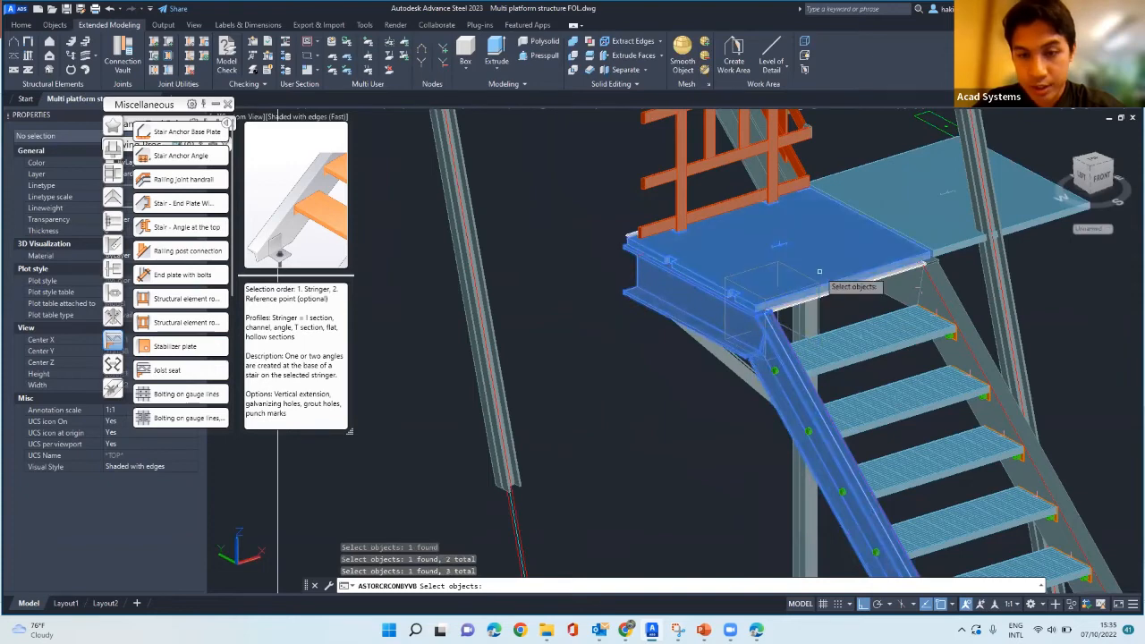
key("Return")
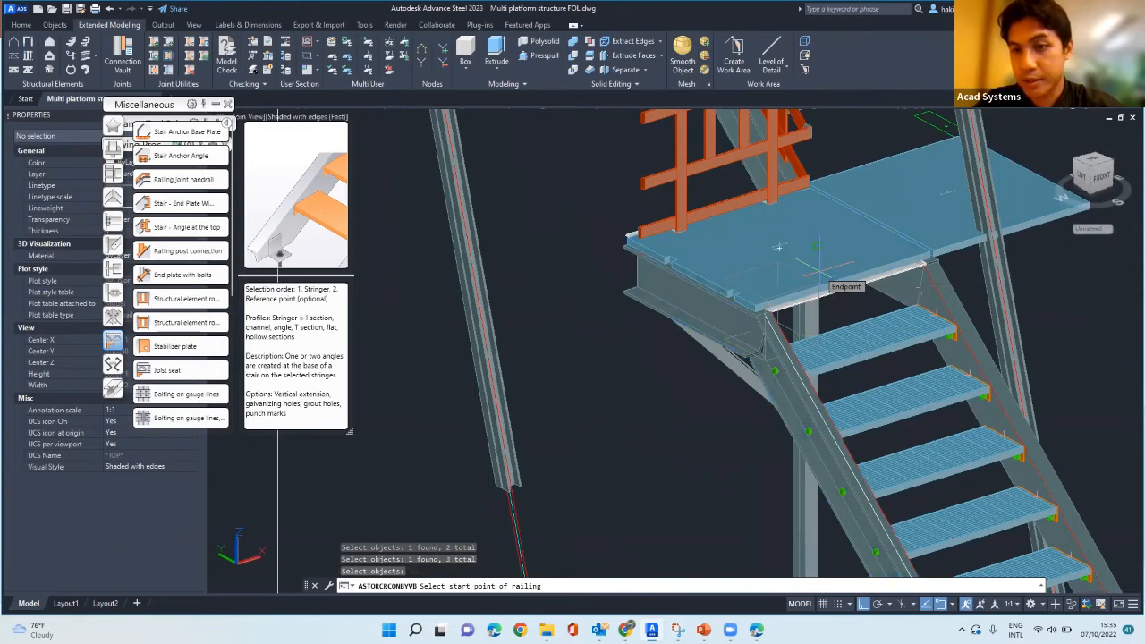
- Set the railing's start point on the top edge of the near stringer at its foot
scroll(756, 239, "down", 2)
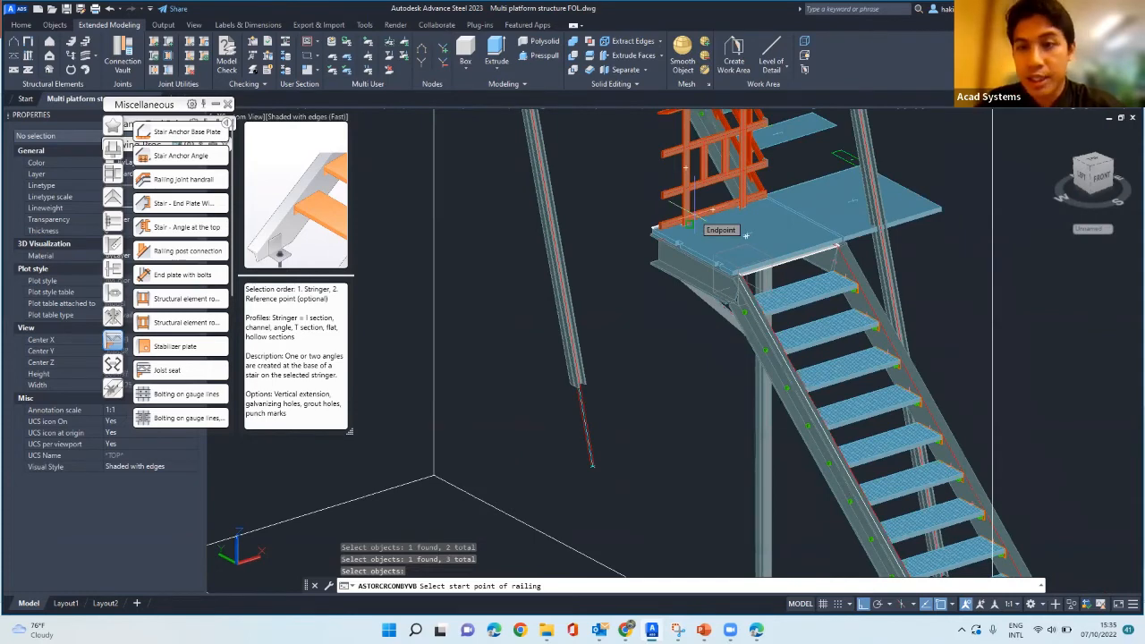
scroll(760, 196, "down", 3)
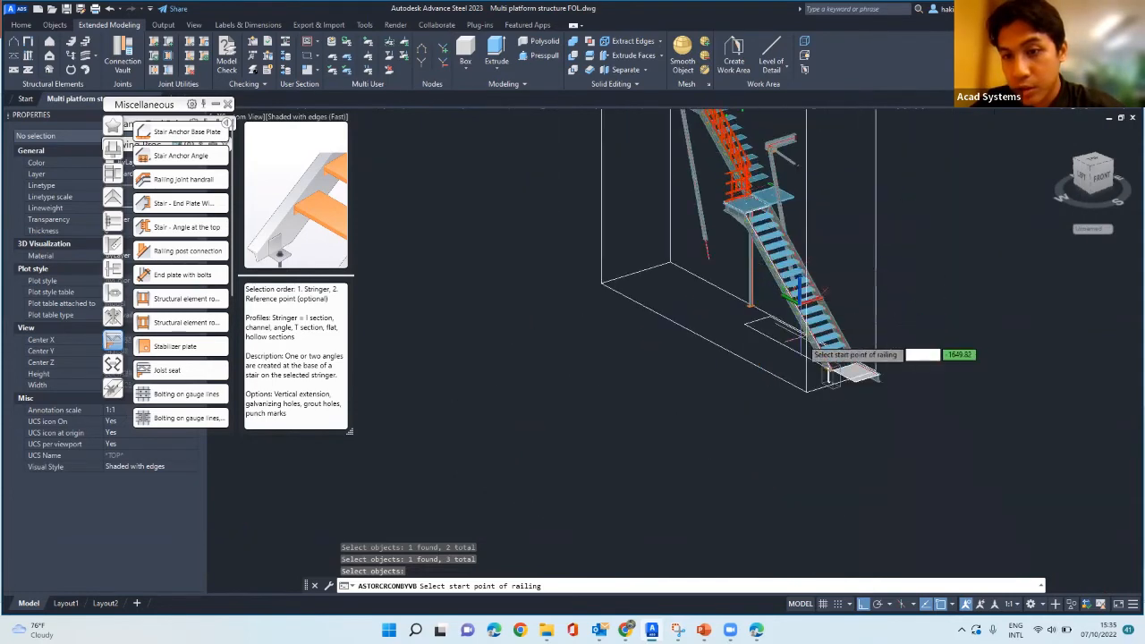
scroll(829, 371, "up", 5)
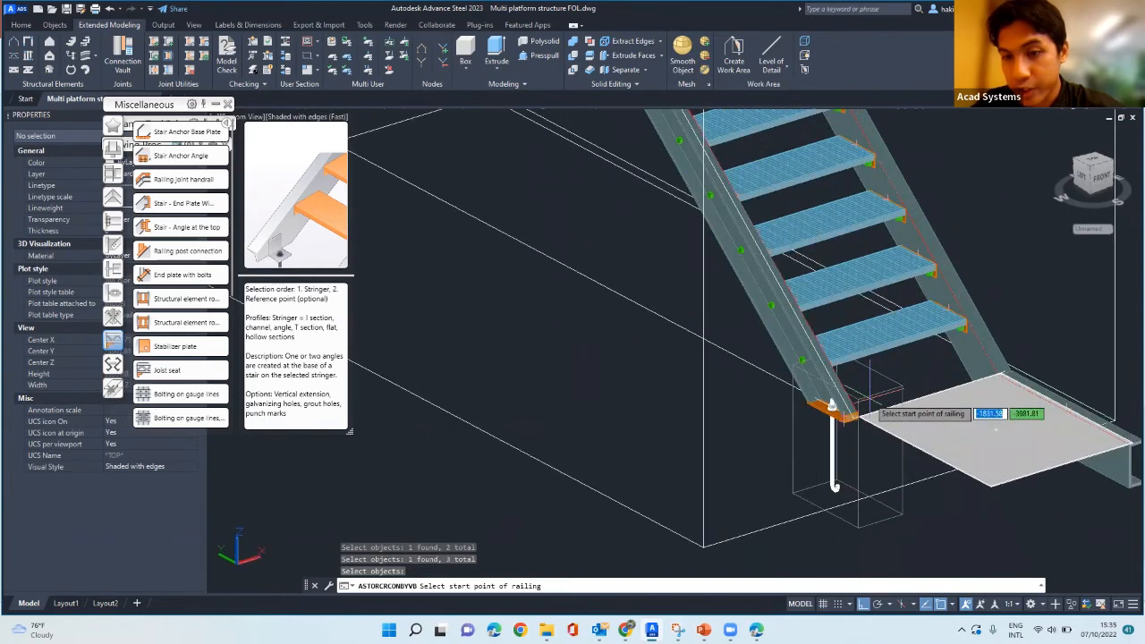
scroll(831, 407, "up", 6)
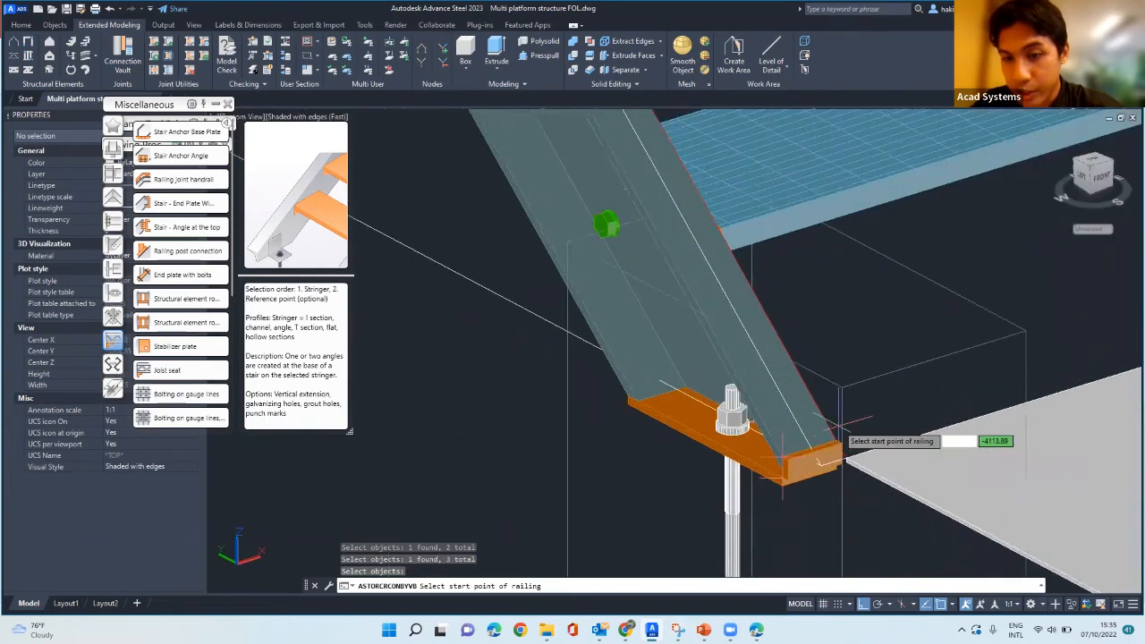
scroll(838, 425, "up", 2)
left_click(832, 445)
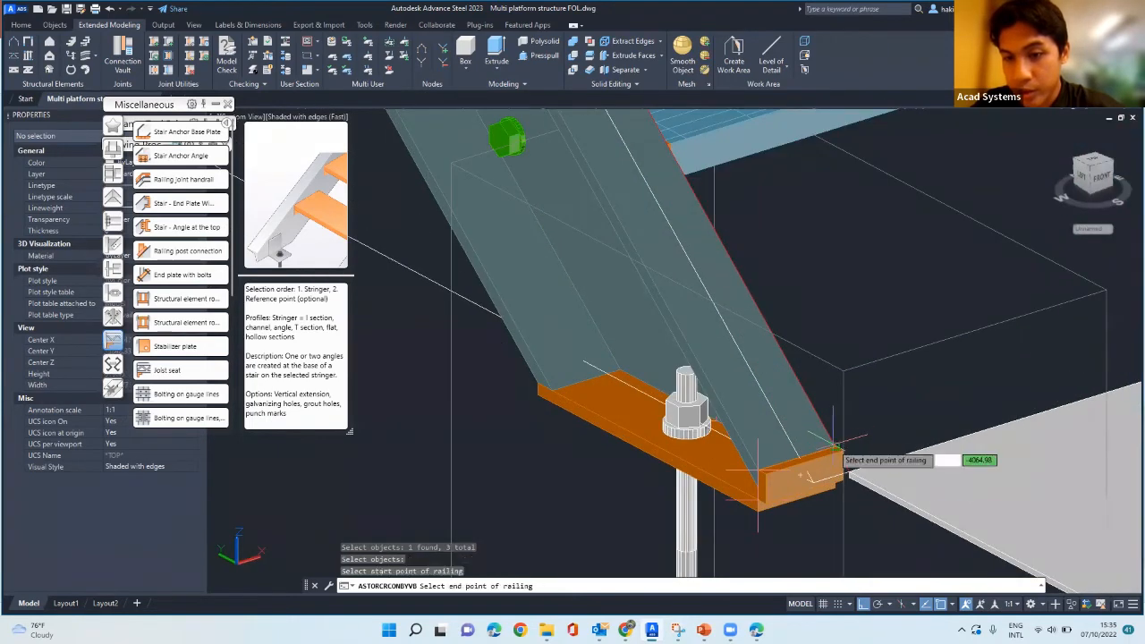
- Set the railing's end point at the outer corner of the landing's edge and decline a nosing point relative to the start point
scroll(832, 445, "down", 6)
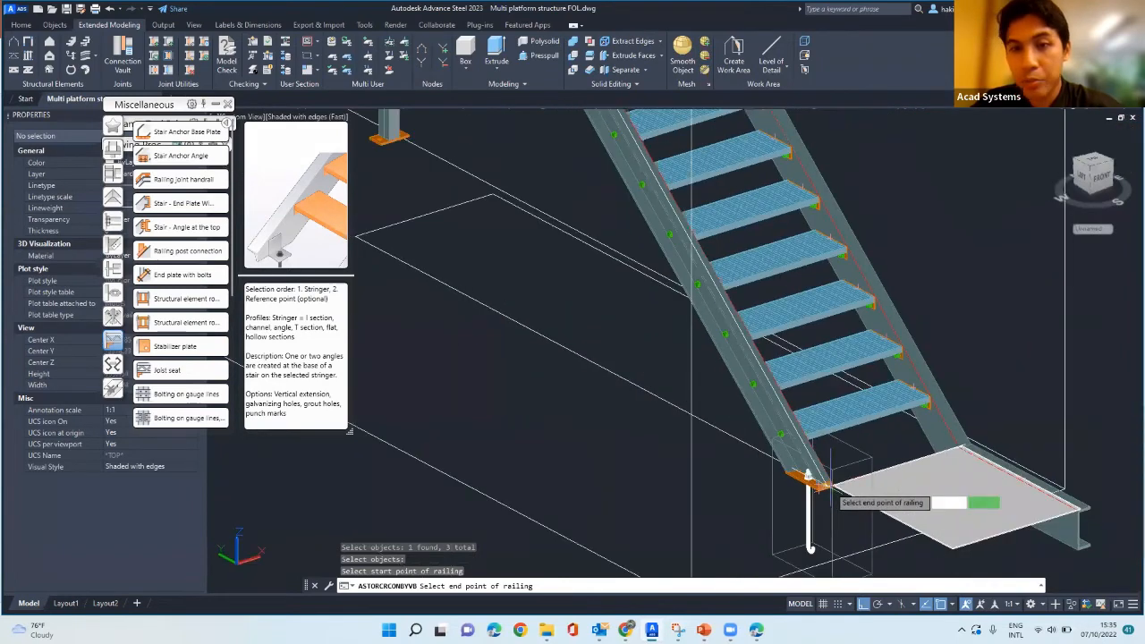
scroll(809, 479, "down", 5)
scroll(586, 127, "up", 4)
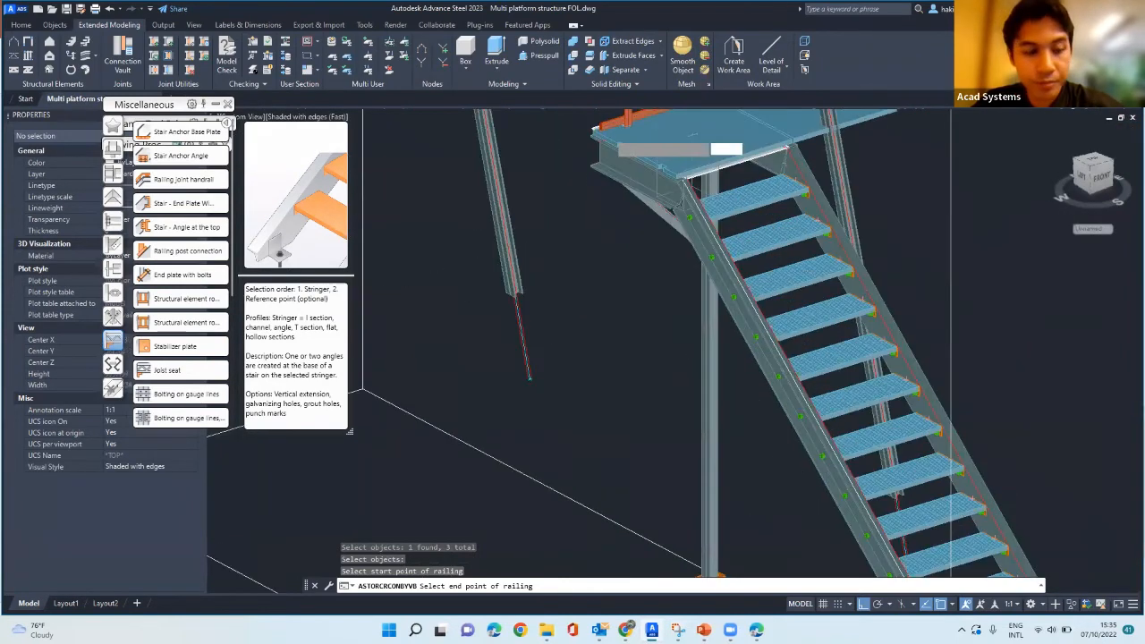
scroll(756, 232, "up", 2)
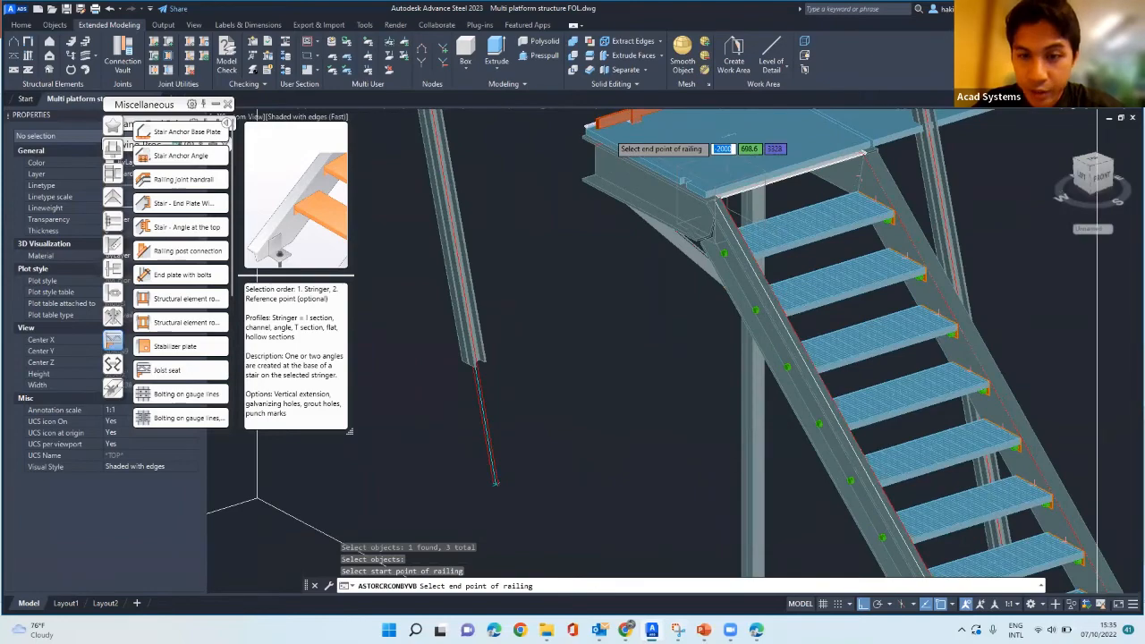
scroll(856, 148, "up", 5)
middle_click_drag(850, 143, 1002, 183, "shift")
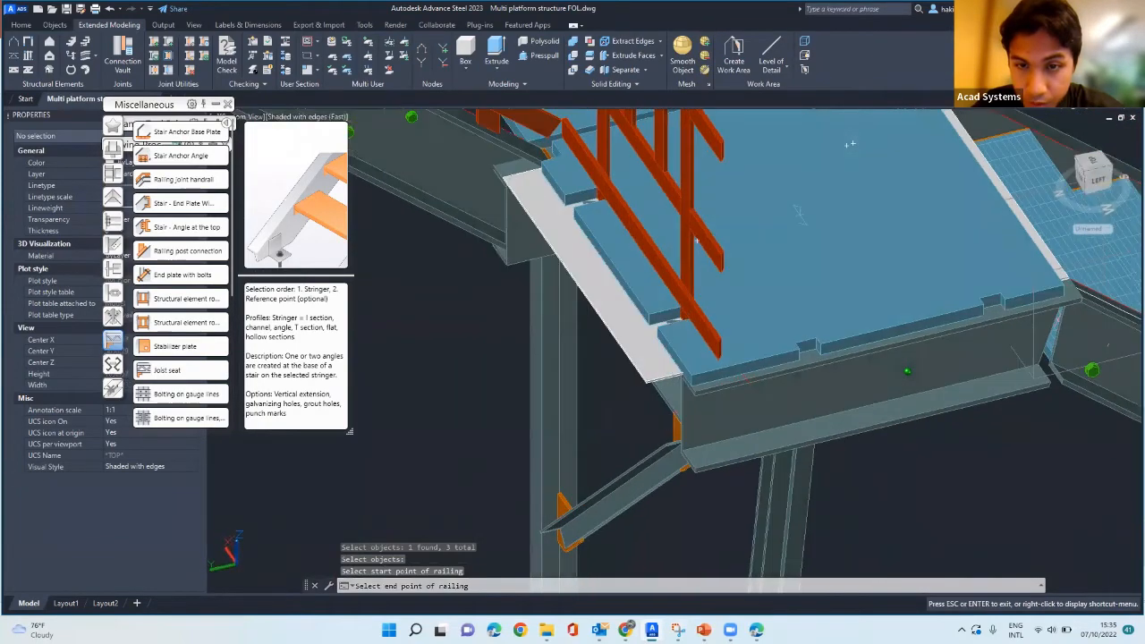
scroll(680, 402, "up", 6)
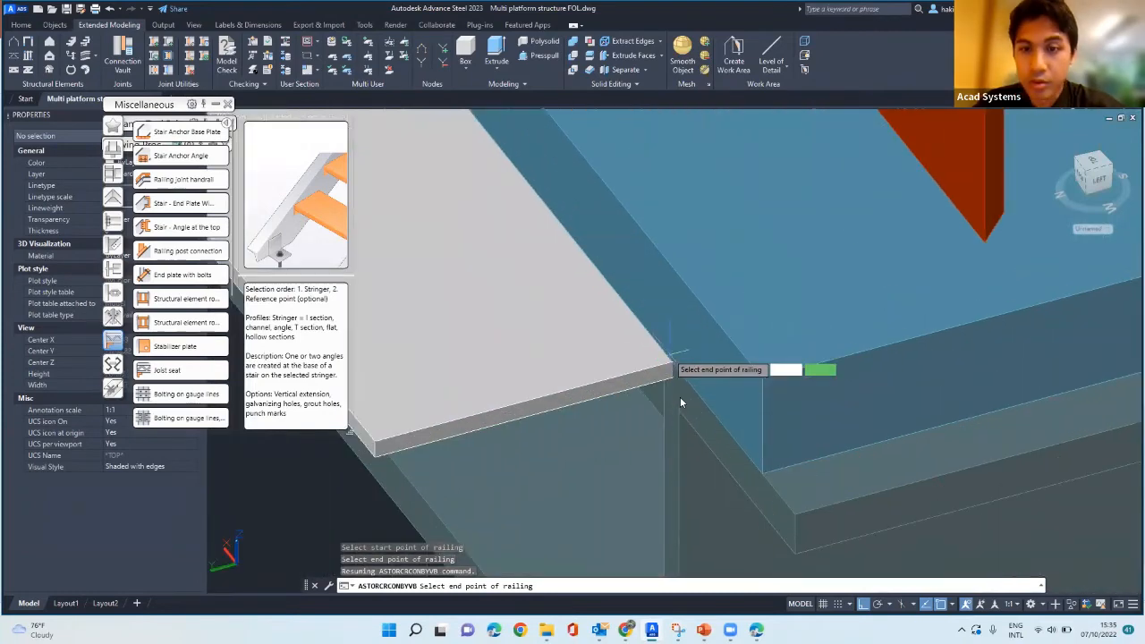
left_click(680, 398)
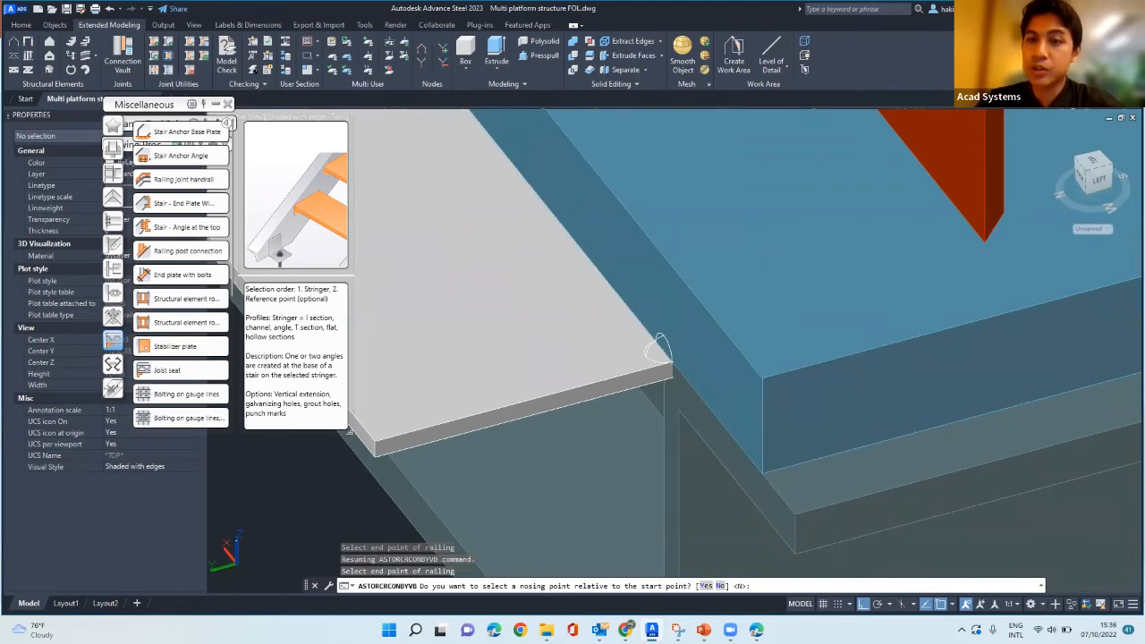
type("N")
key("Return")
- Examine the new railing along the lower flight and its landing from several sides
scroll(498, 287, "down", 5)
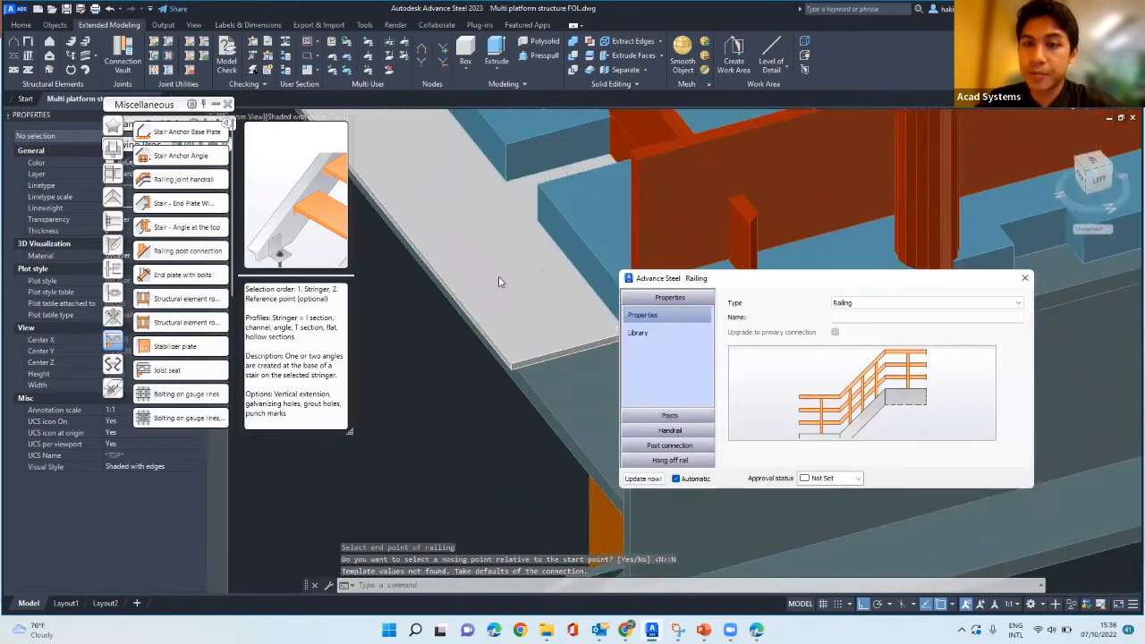
scroll(498, 282, "down", 5)
scroll(520, 282, "up", 3)
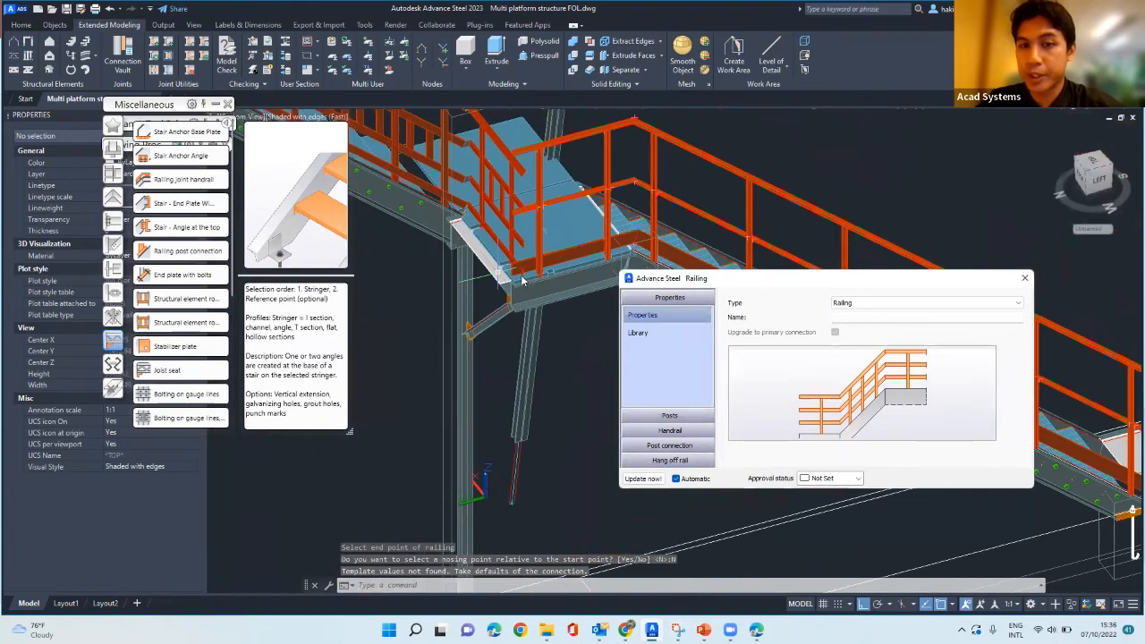
scroll(516, 338, "down", 3)
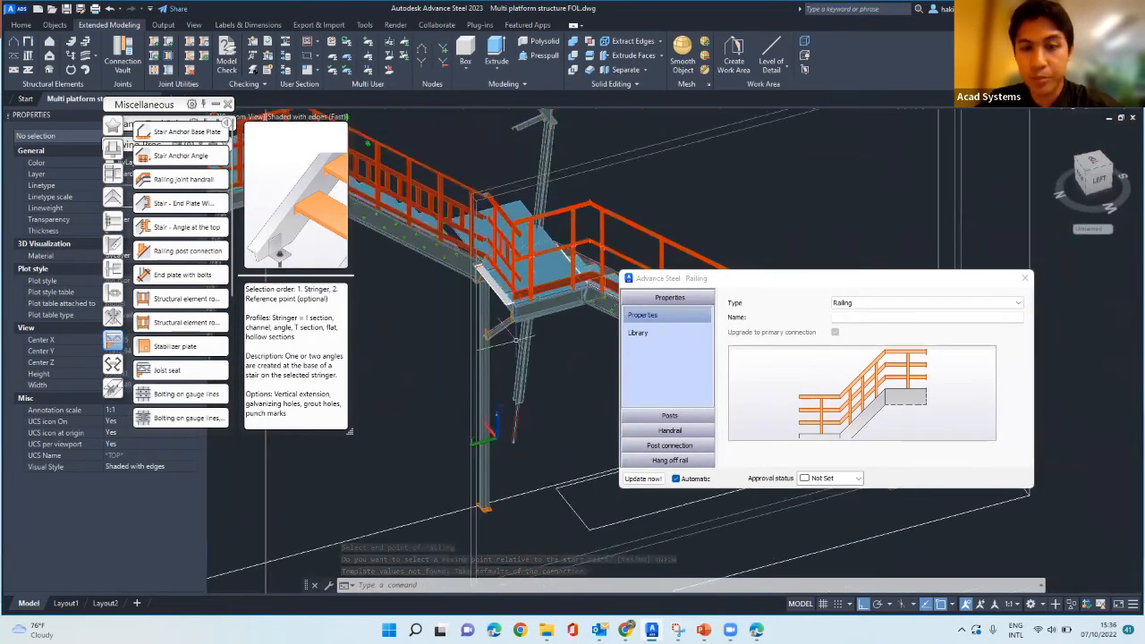
middle_click_drag(516, 338, 737, 268, "shift")
left_click_drag(748, 278, 815, 177)
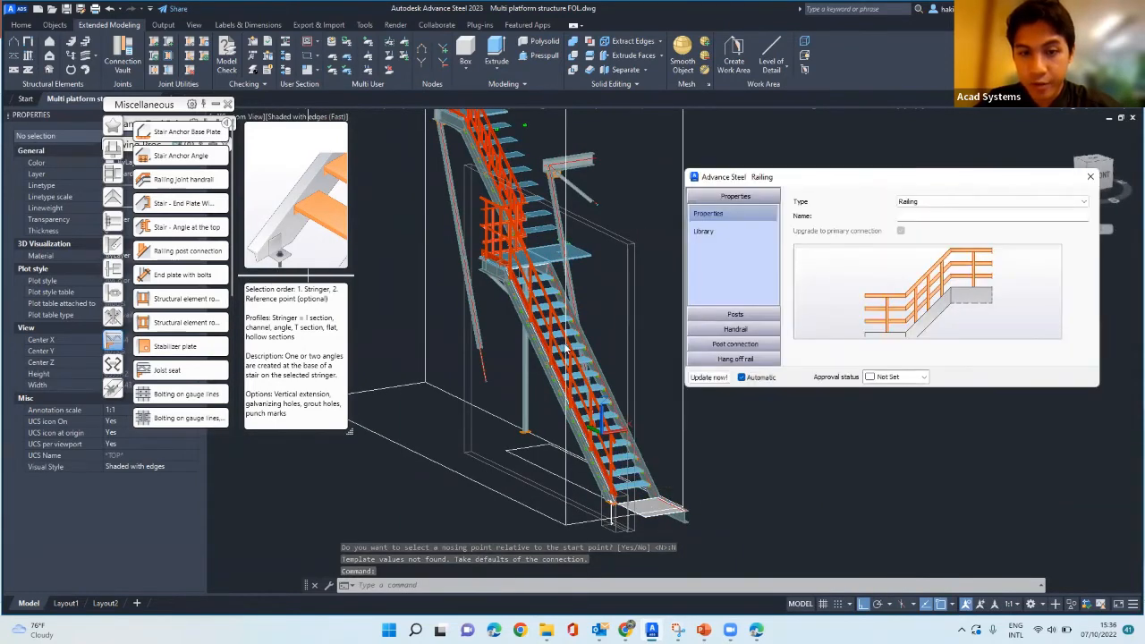
scroll(522, 448, "up", 5)
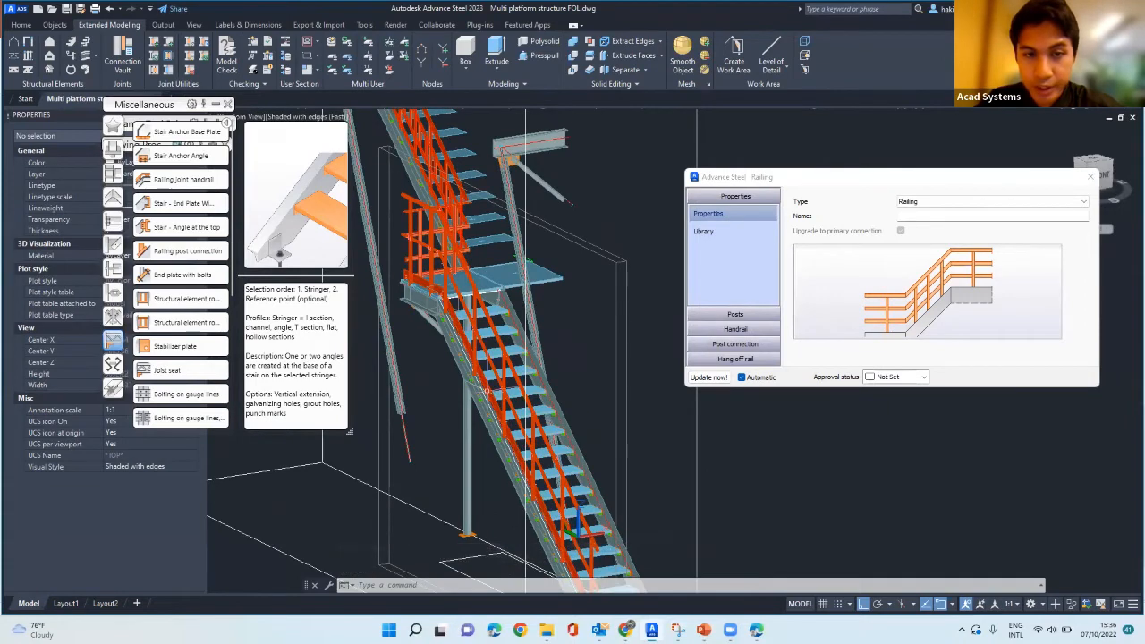
middle_click_drag(518, 443, 556, 462, "shift")
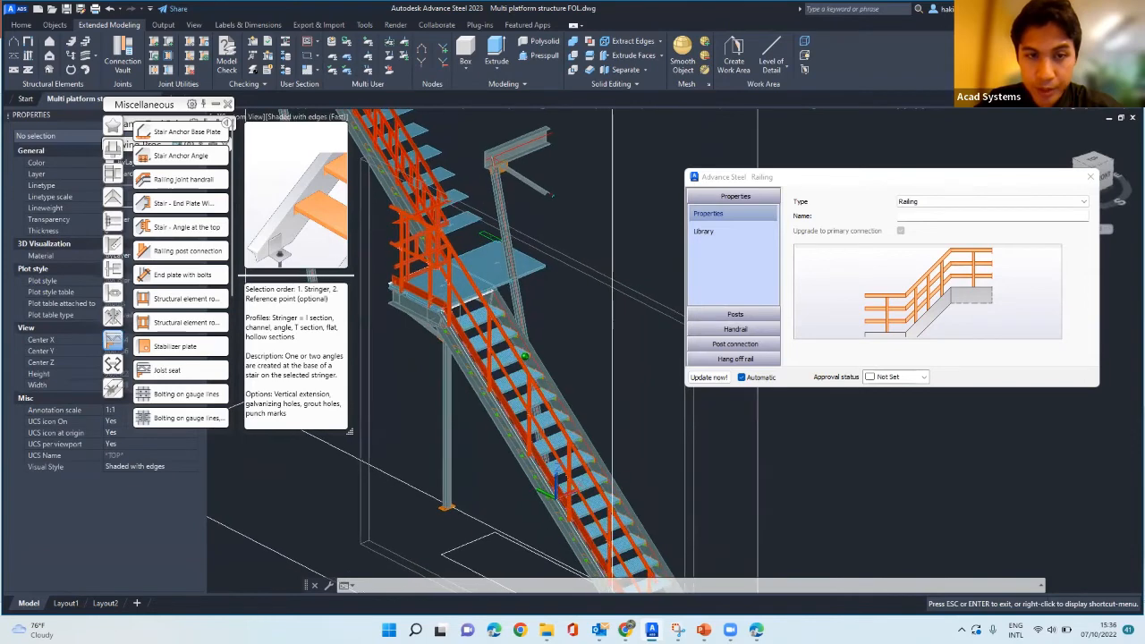
middle_click_drag(501, 385, 505, 416, "shift")
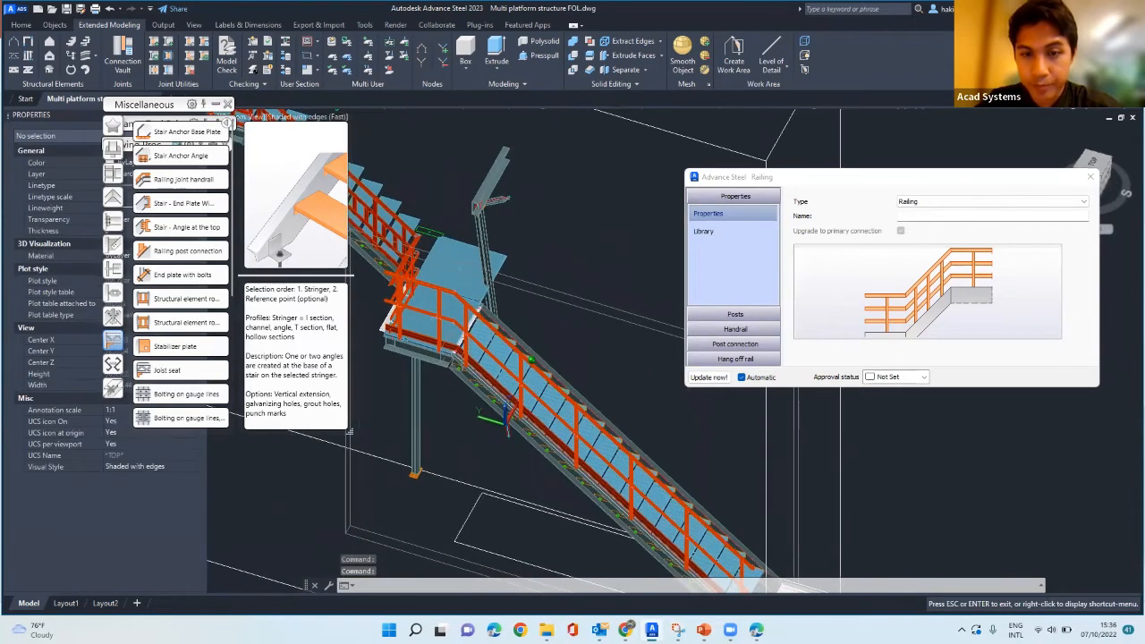
scroll(452, 277, "down", 1)
scroll(558, 433, "up", 1)
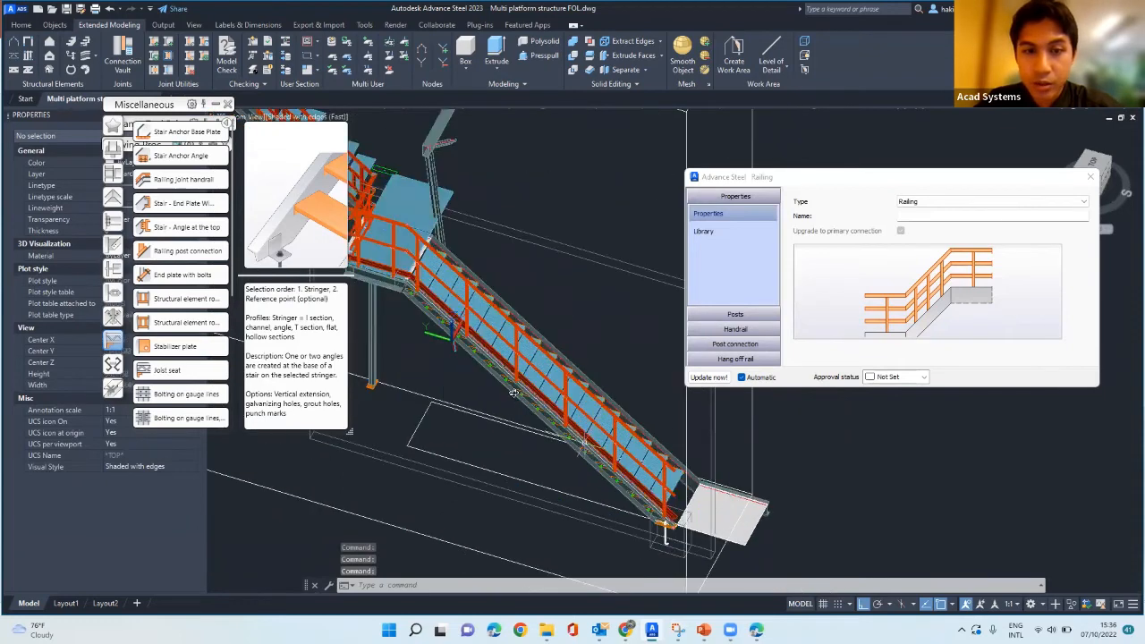
middle_click_drag(516, 394, 478, 350, "shift")
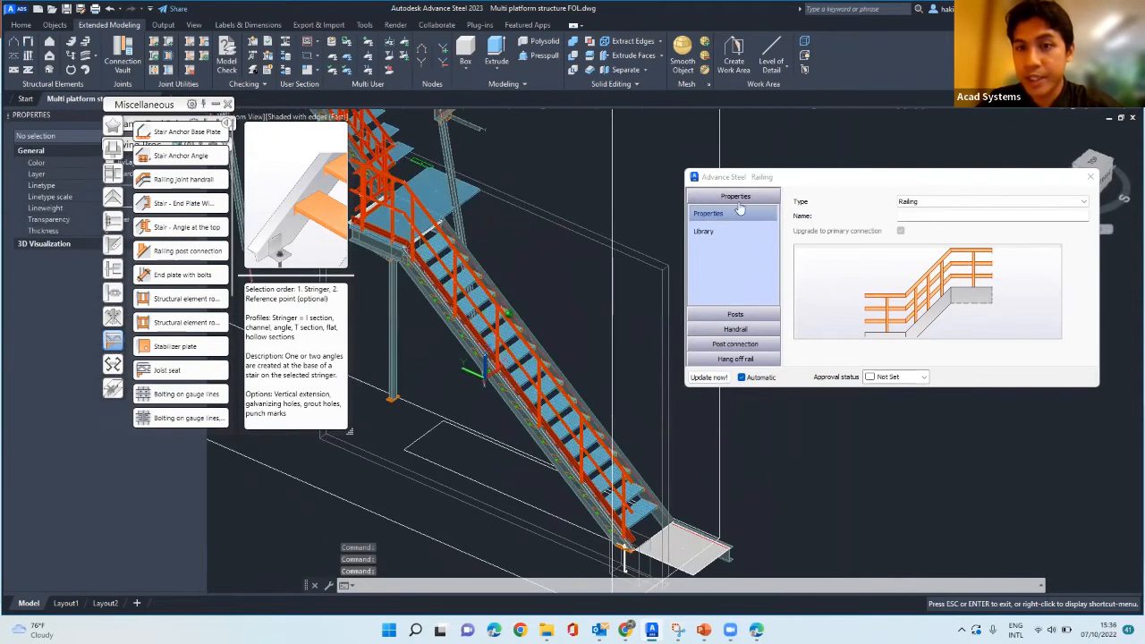
- Inspect the railing's posts and kick rail along the flight down to the anchored stair foot
left_click_drag(739, 177, 709, 149)
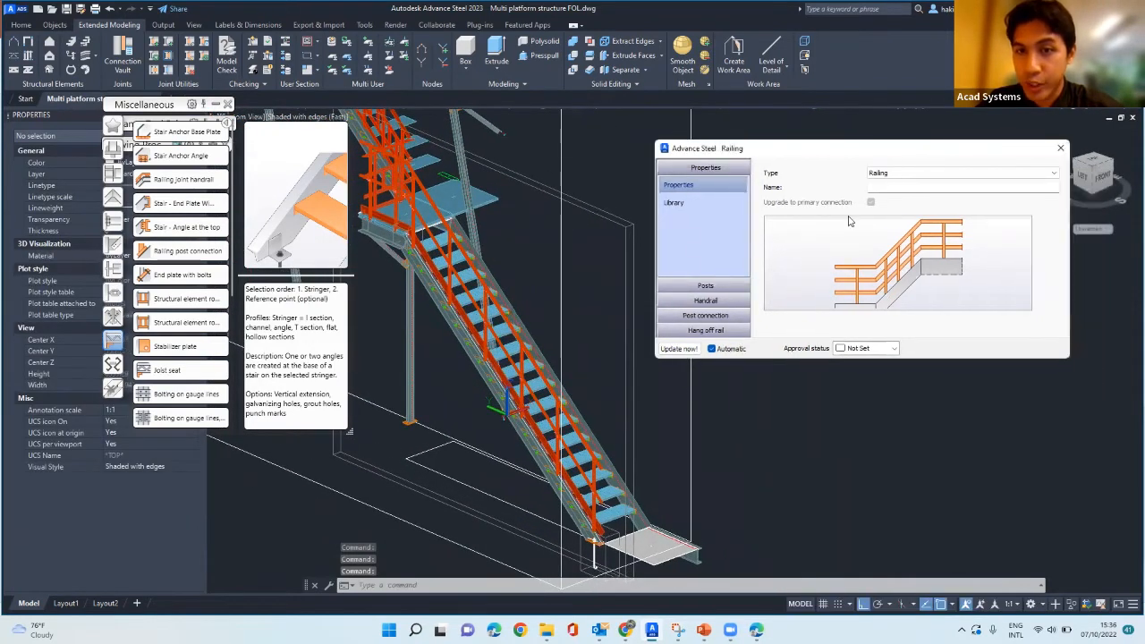
scroll(610, 424, "up", 3)
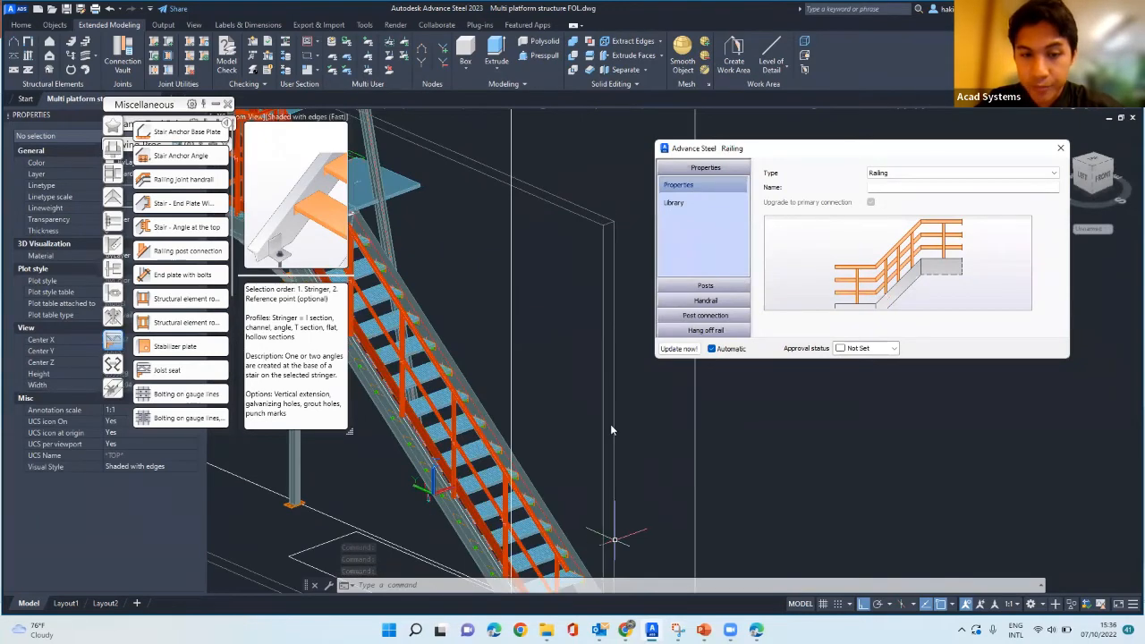
scroll(560, 418, "down", 3)
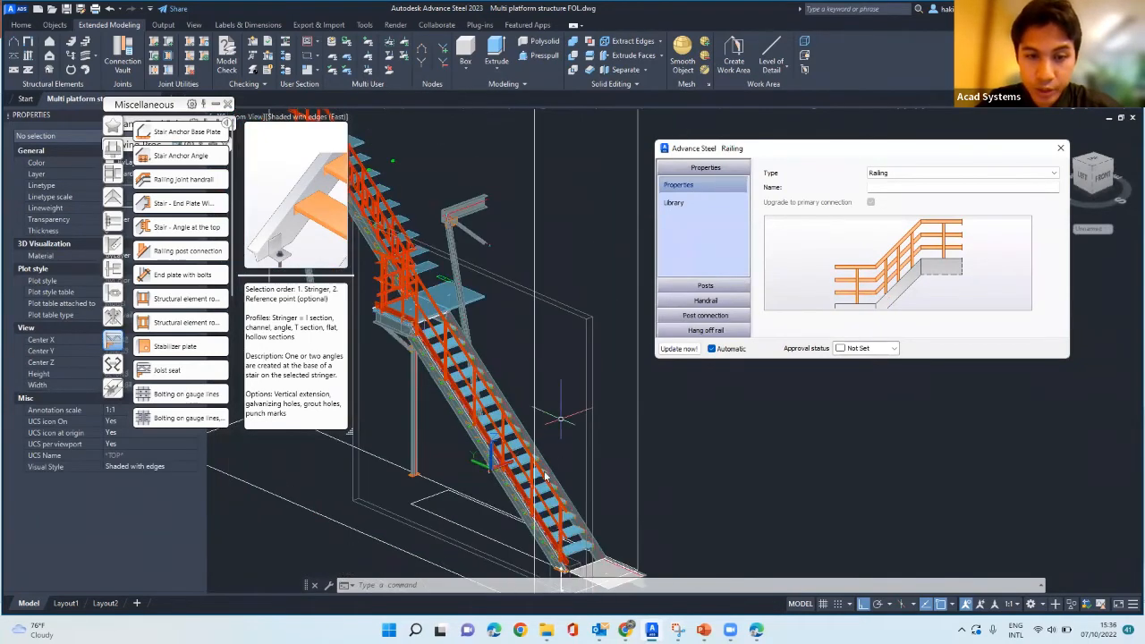
scroll(530, 278, "up", 3)
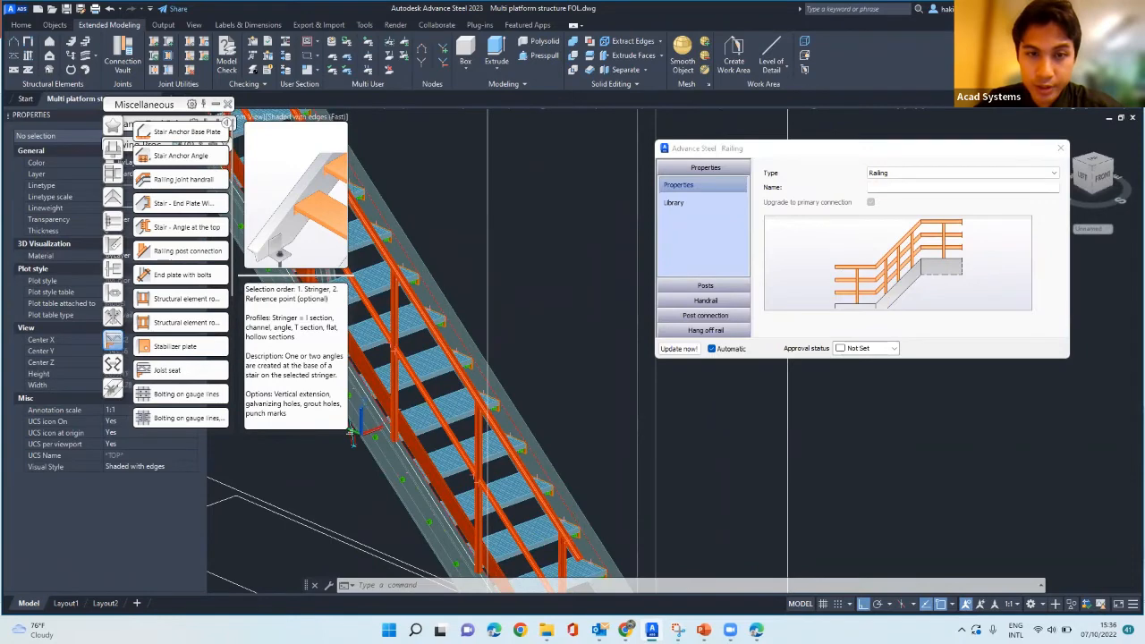
middle_click_drag(547, 340, 548, 145)
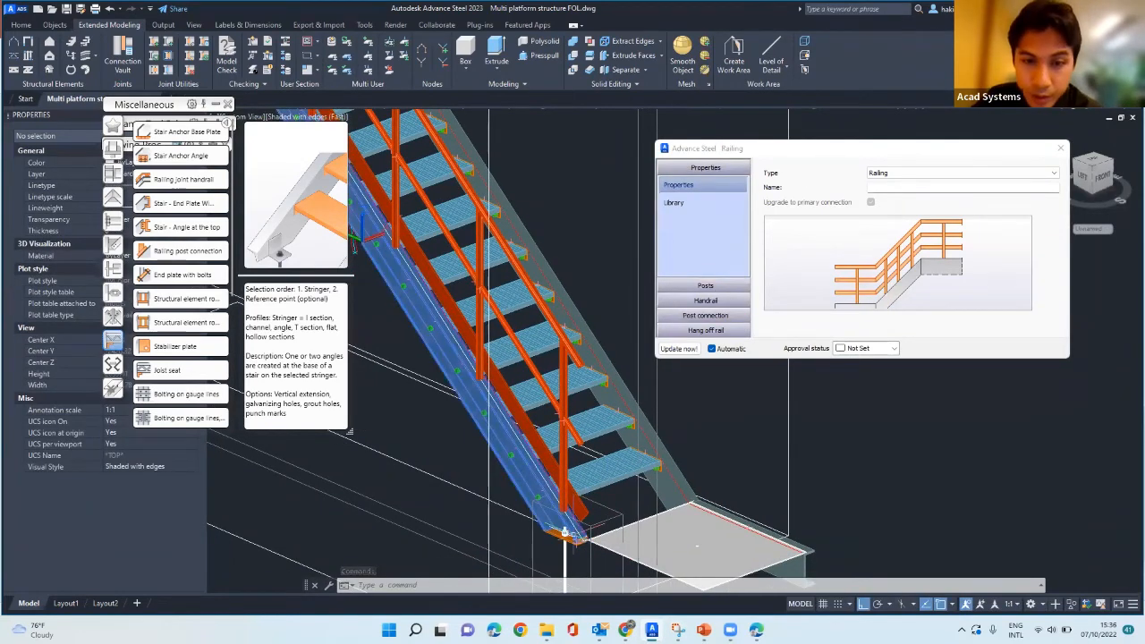
scroll(565, 533, "up", 1)
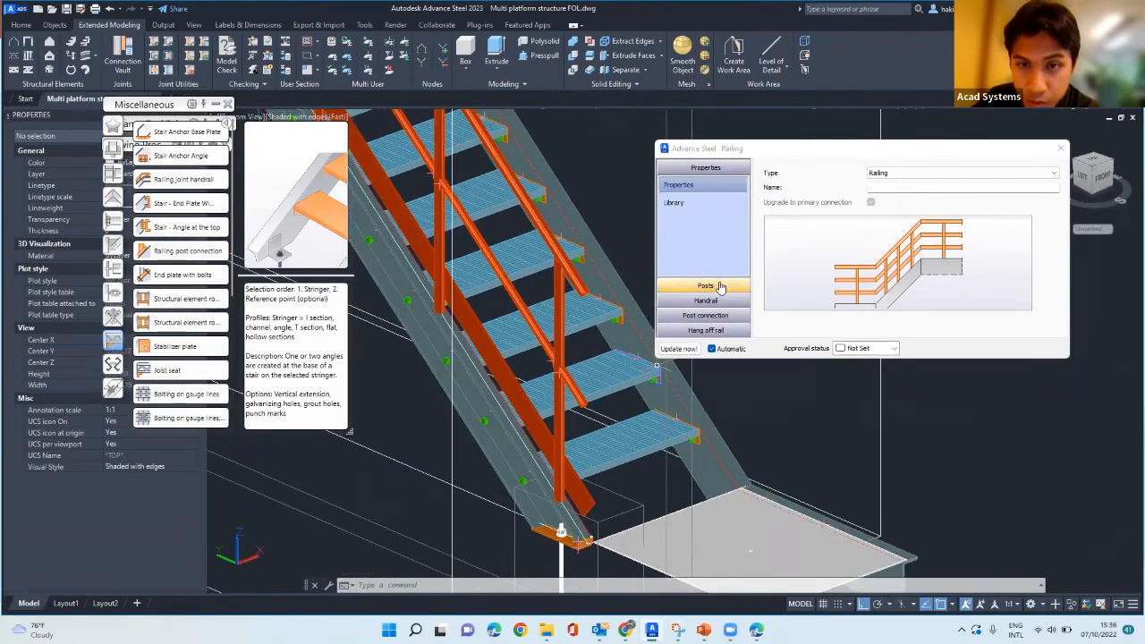
scroll(586, 383, "down", 6)
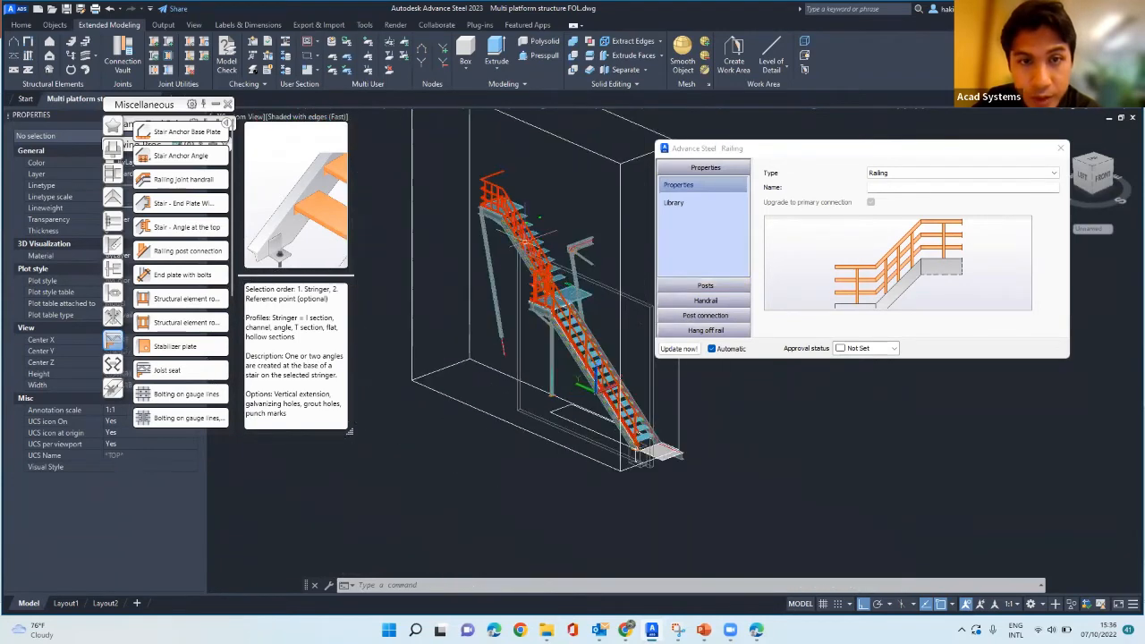
- Compare the railing's end with the adjoining railing at the landing, check its post settings and open its top handrail settings
scroll(526, 240, "up", 3)
middle_click_drag(560, 337, 265, 313, "shift")
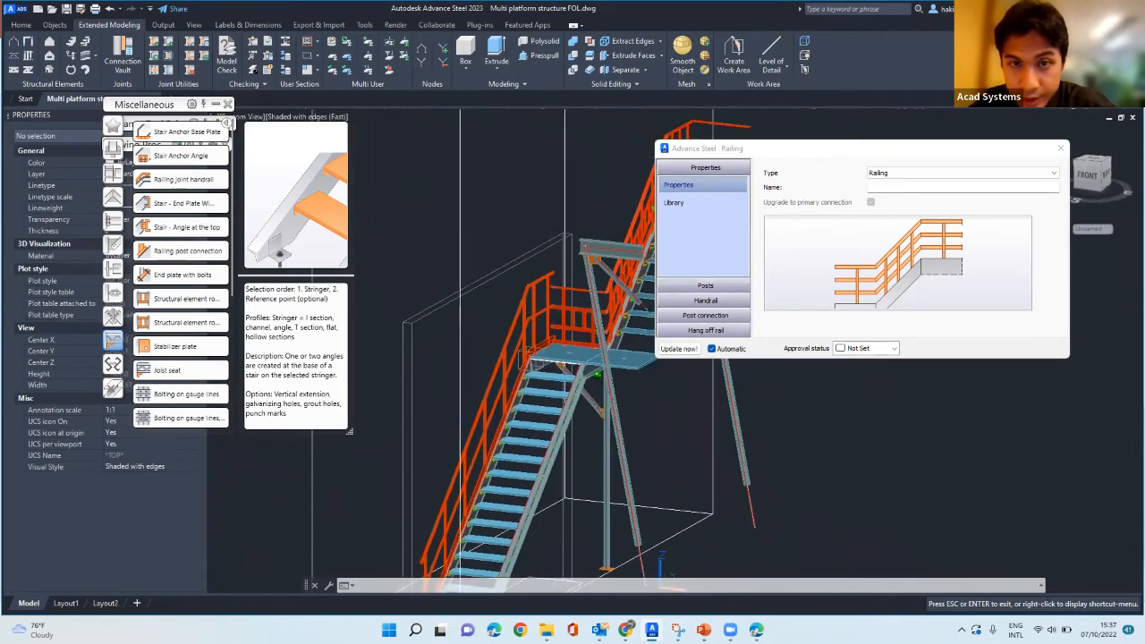
scroll(537, 318, "up", 8)
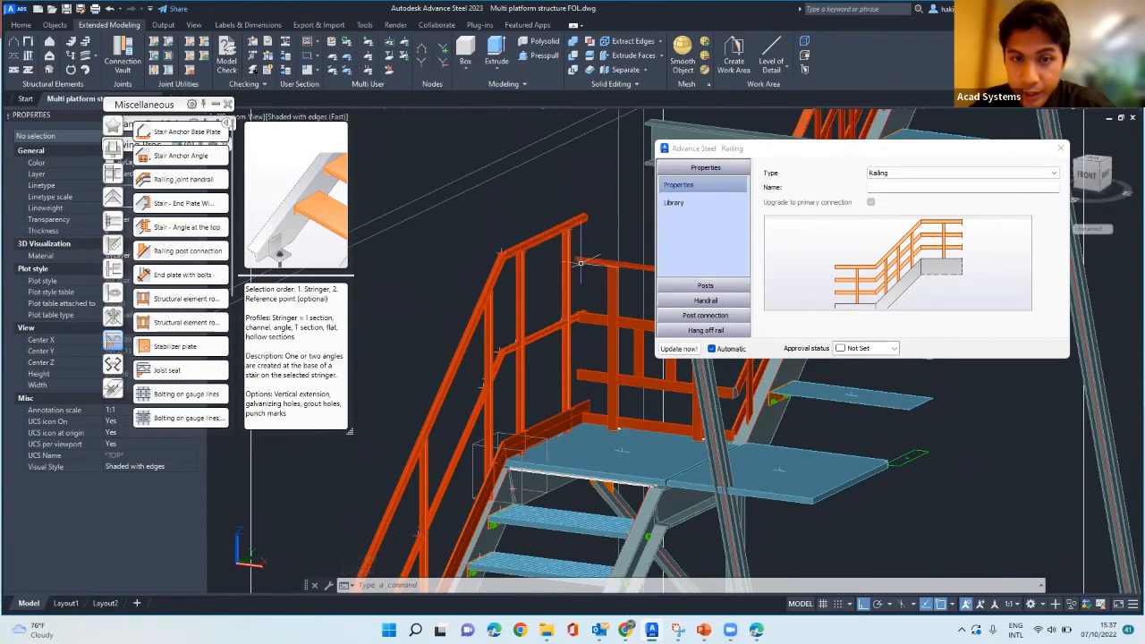
left_click(706, 285)
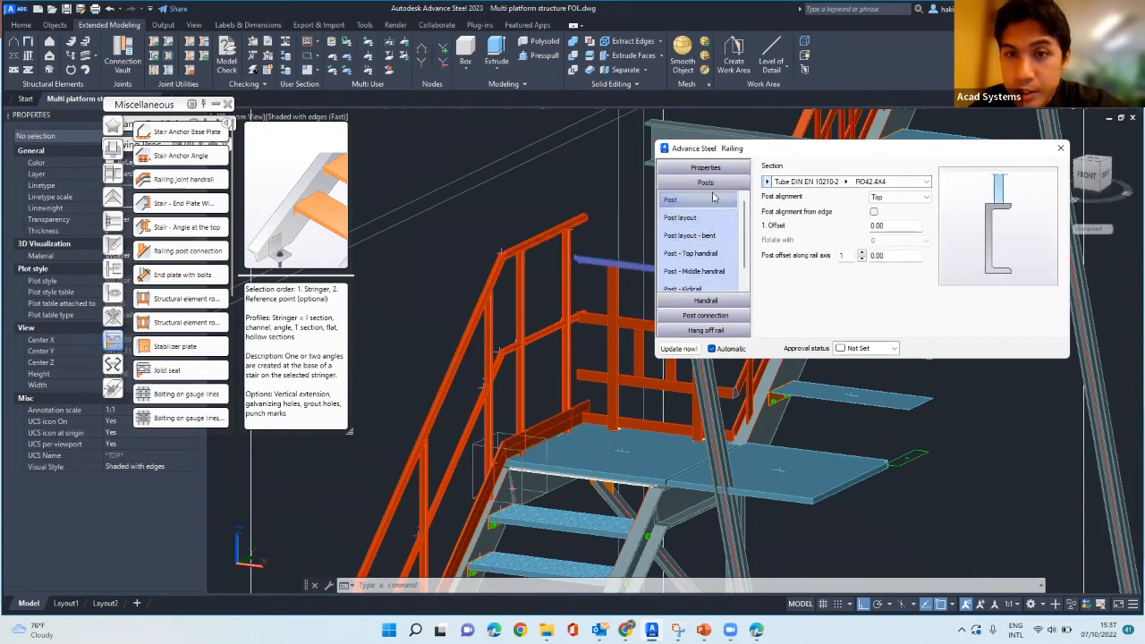
left_click(721, 300)
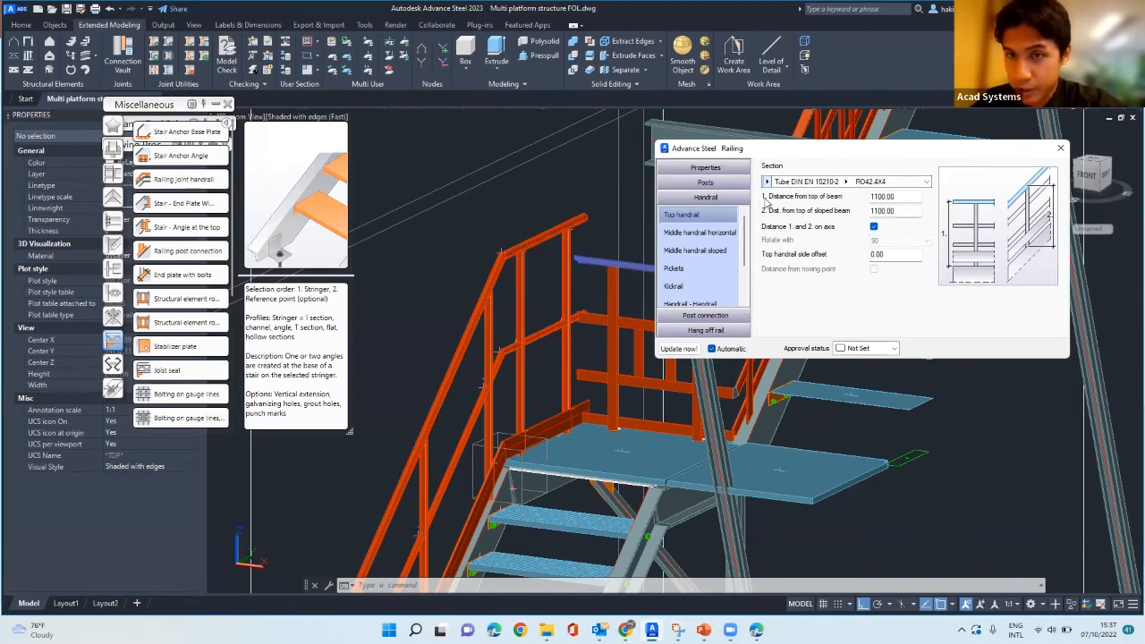
- Try a top handrail distance of 800 from the top of the beam and check its height at the landing
left_click(881, 196)
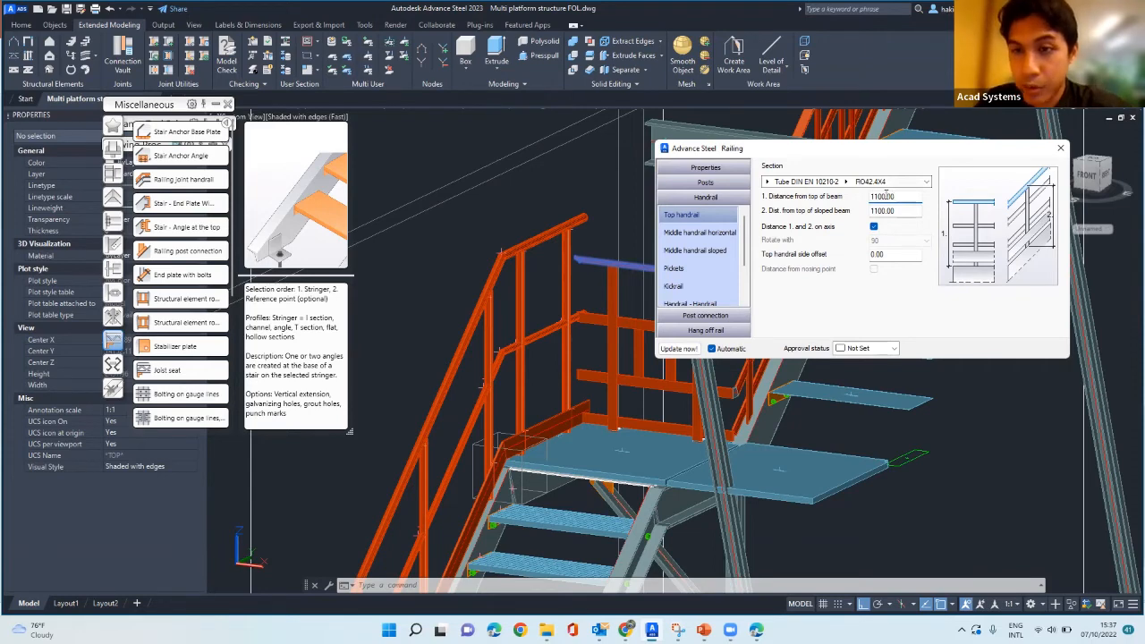
key("BackSpace")
key("BackSpace")
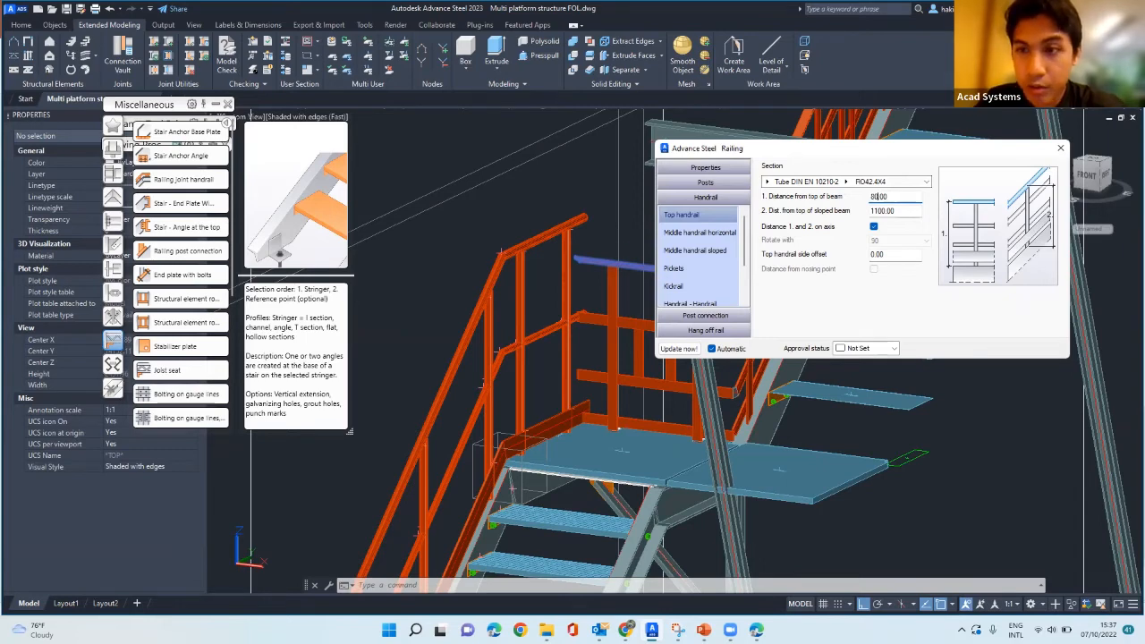
left_click(587, 181)
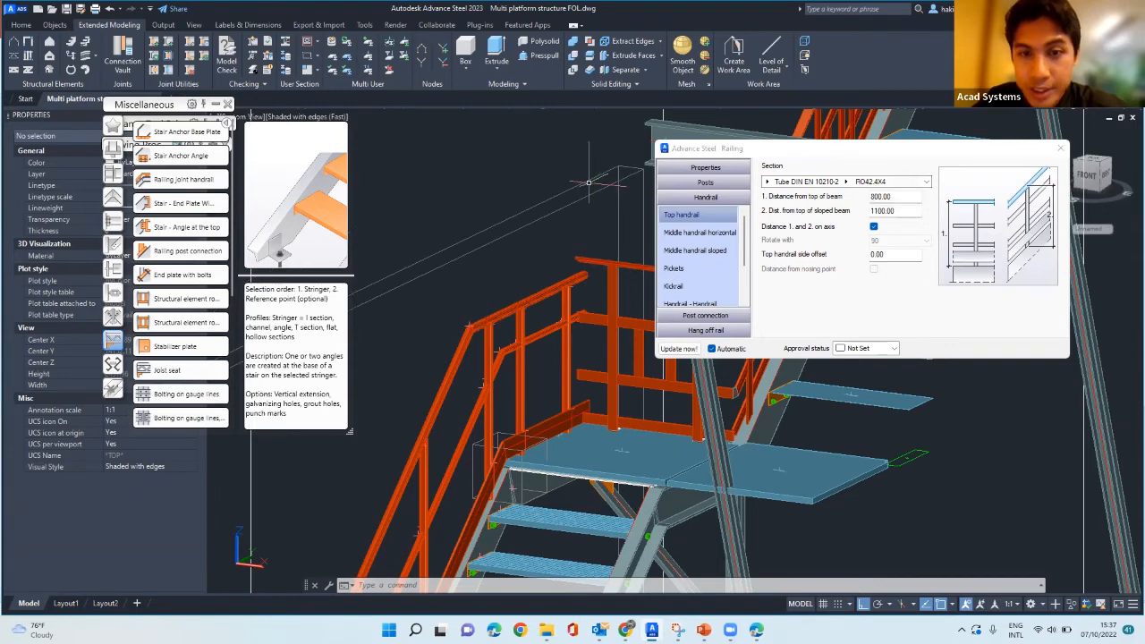
scroll(563, 318, "up", 2)
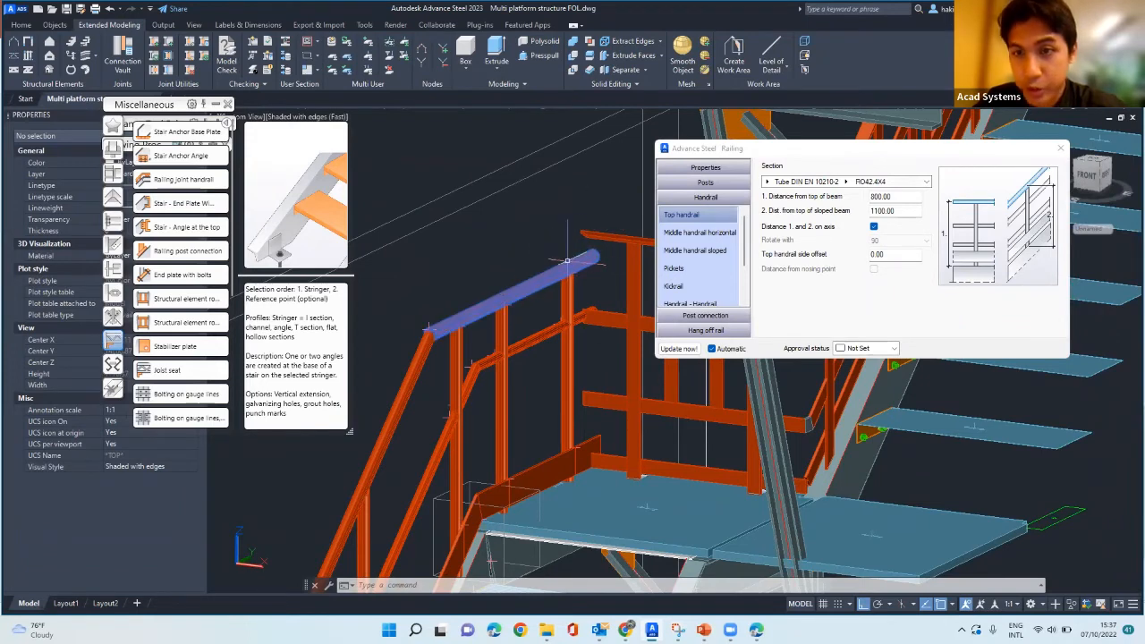
- Set the top handrail's distance from the top of the beam to 850 and compare it with the adjoining landing railing
left_click(876, 196)
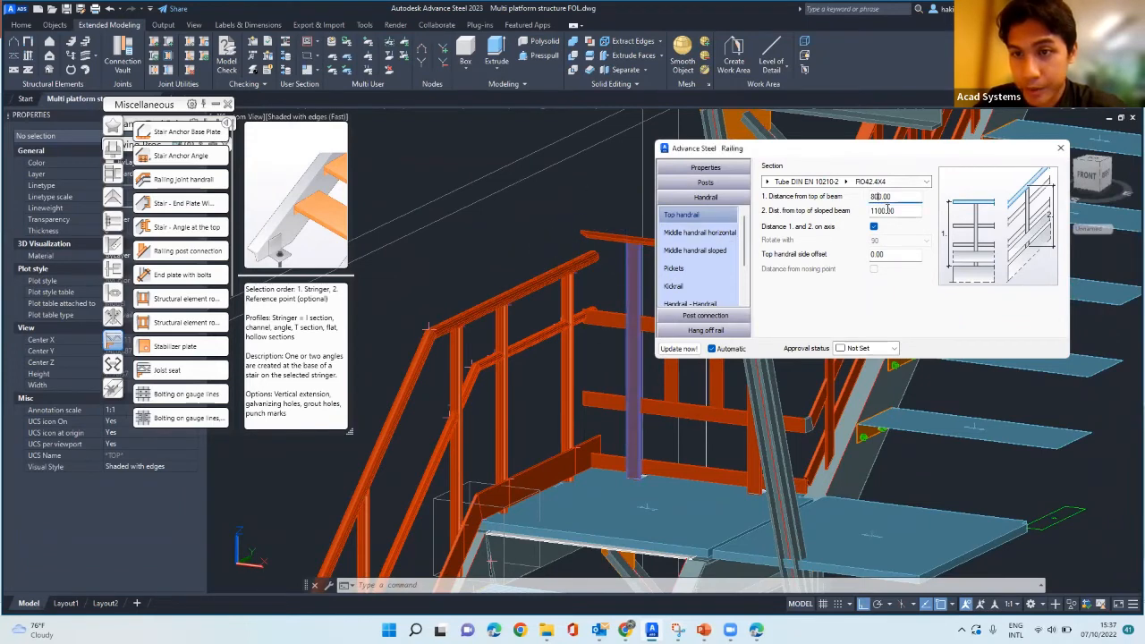
key("BackSpace")
type("5")
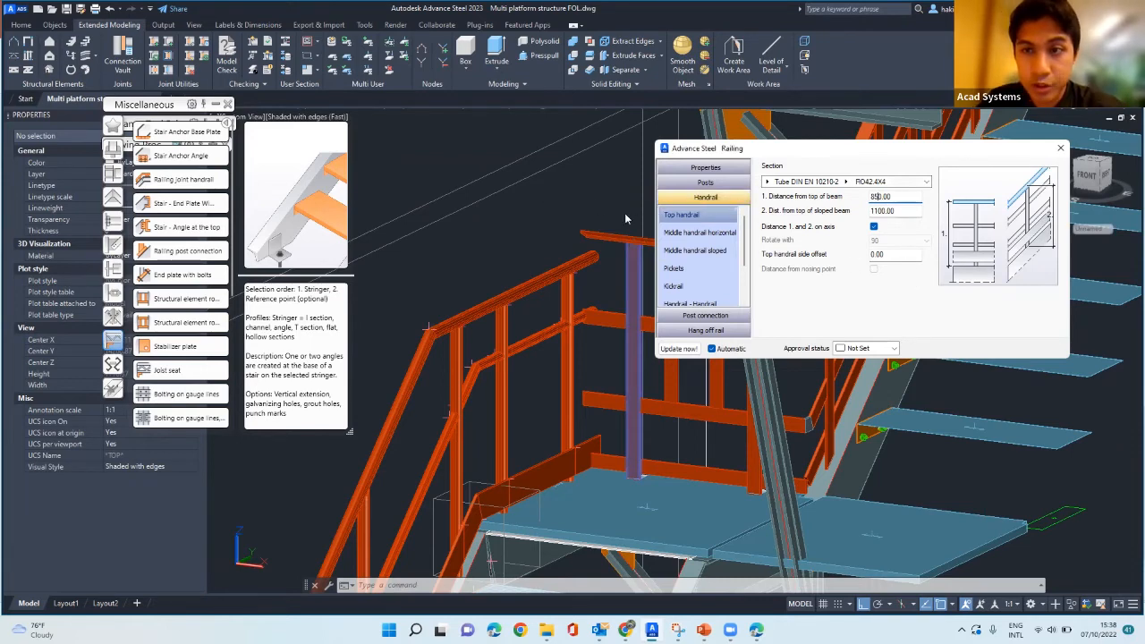
scroll(579, 199, "down", 2)
left_click(569, 157)
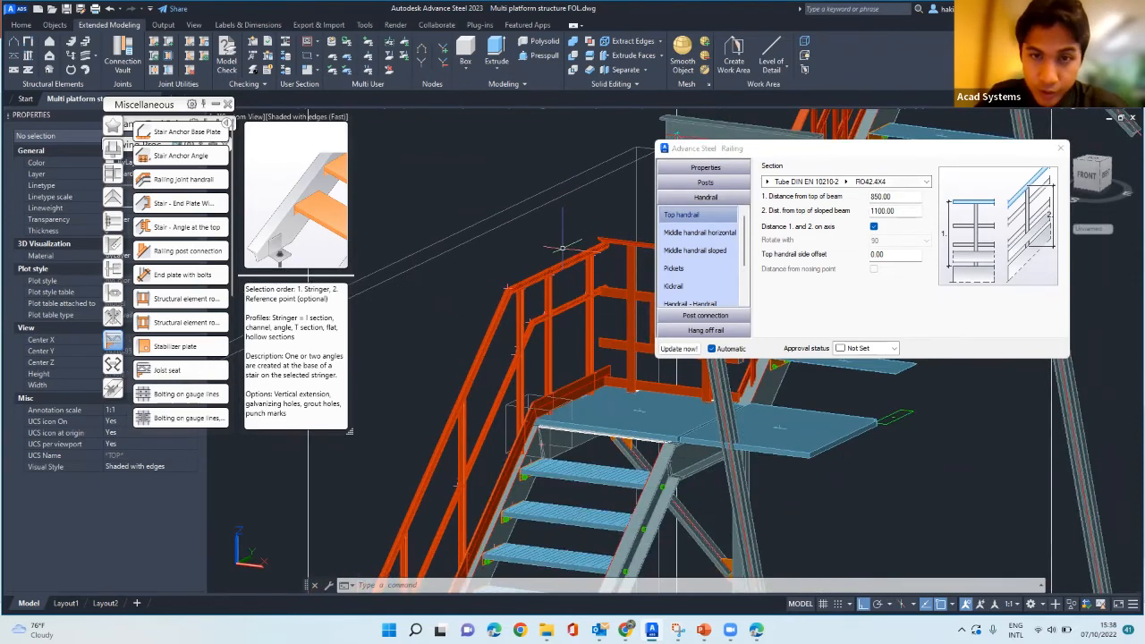
scroll(614, 247, "down", 1)
scroll(614, 247, "up", 2)
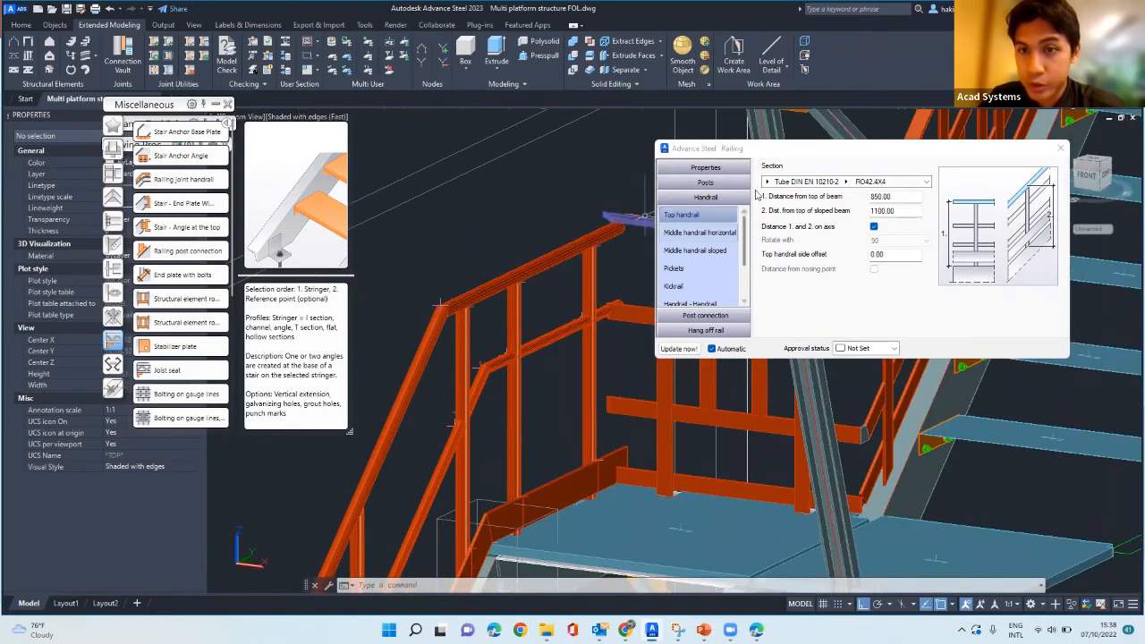
scroll(490, 214, "down", 3)
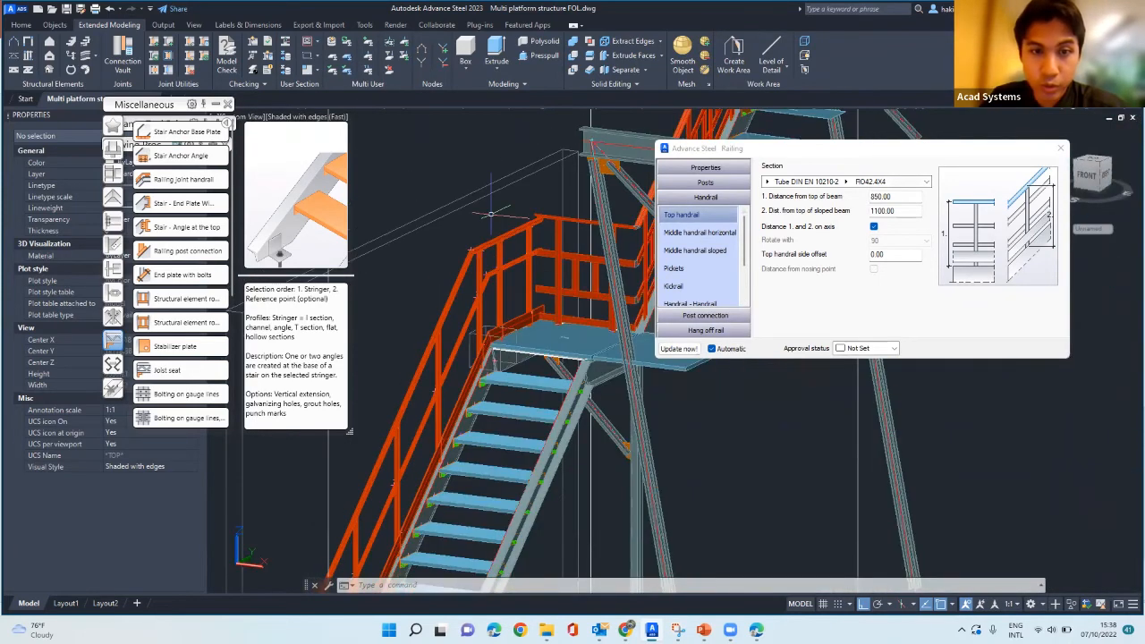
- Try the Left alignment for the railing's kick rail, check it at the stair foot and restore the alignment to Right
scroll(508, 204, "down", 4)
scroll(458, 370, "up", 3)
scroll(492, 262, "up", 1)
scroll(494, 264, "up", 1)
scroll(514, 277, "up", 1)
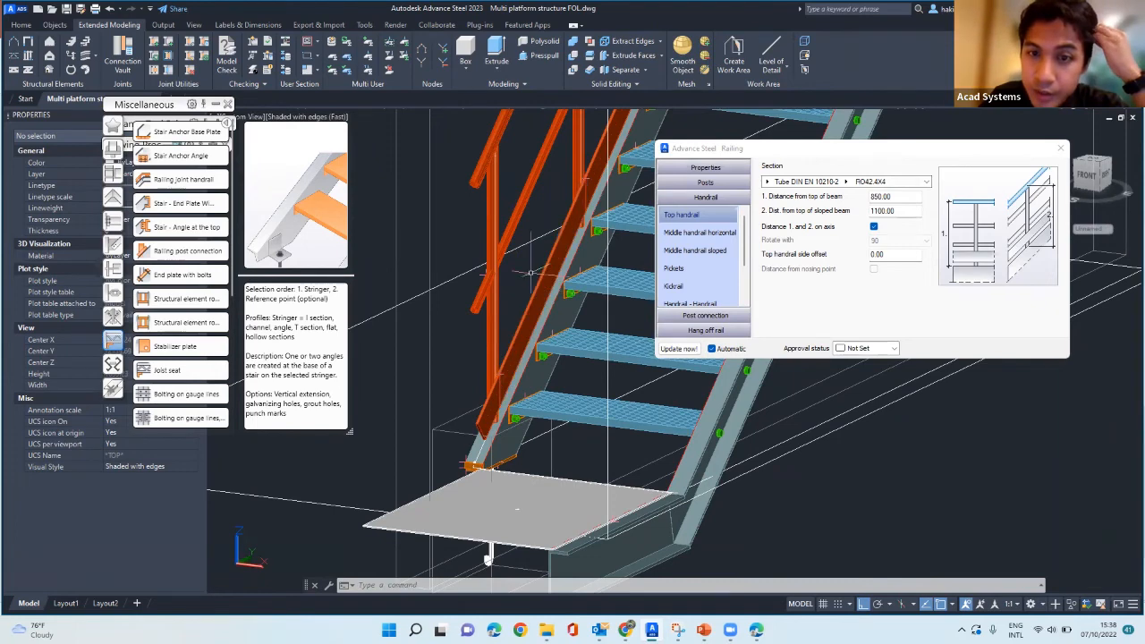
scroll(711, 275, "down", 1)
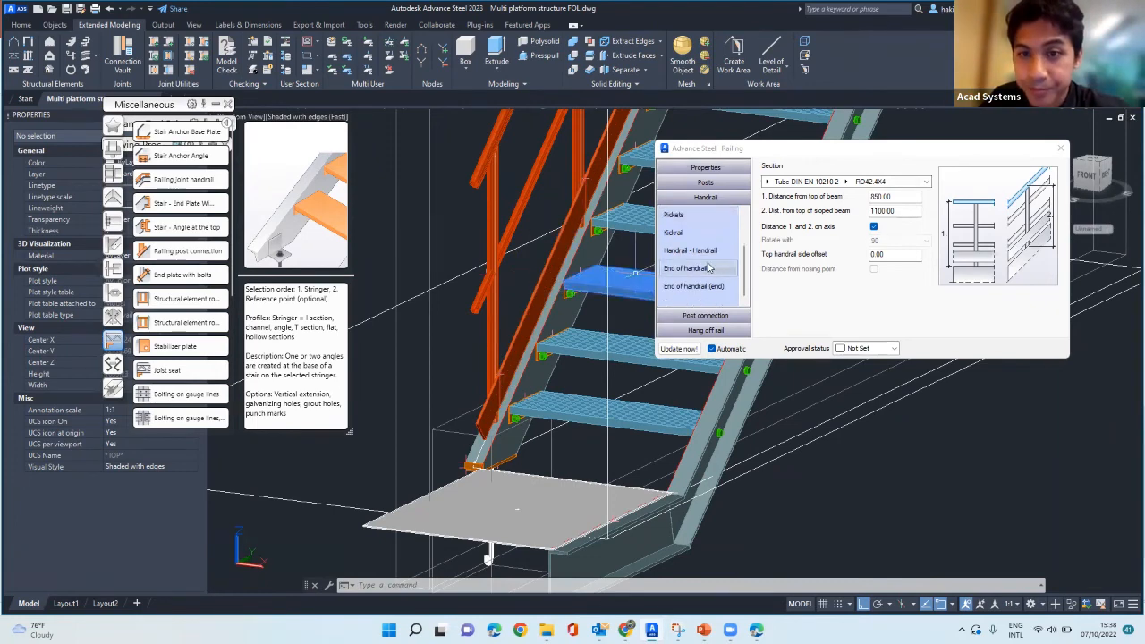
left_click(690, 234)
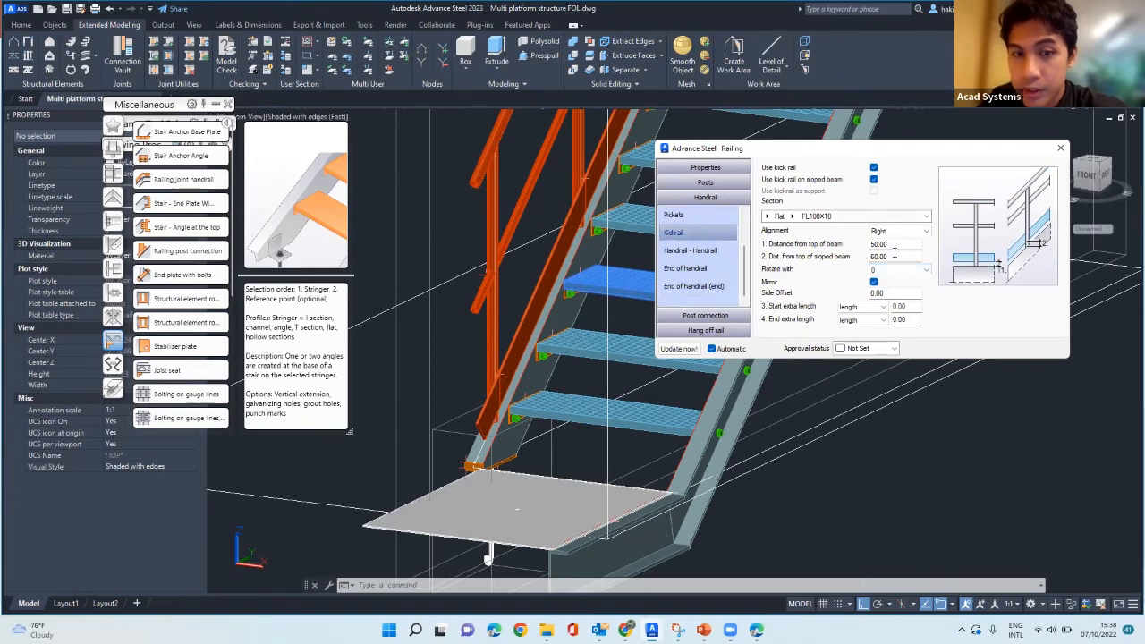
left_click(917, 232)
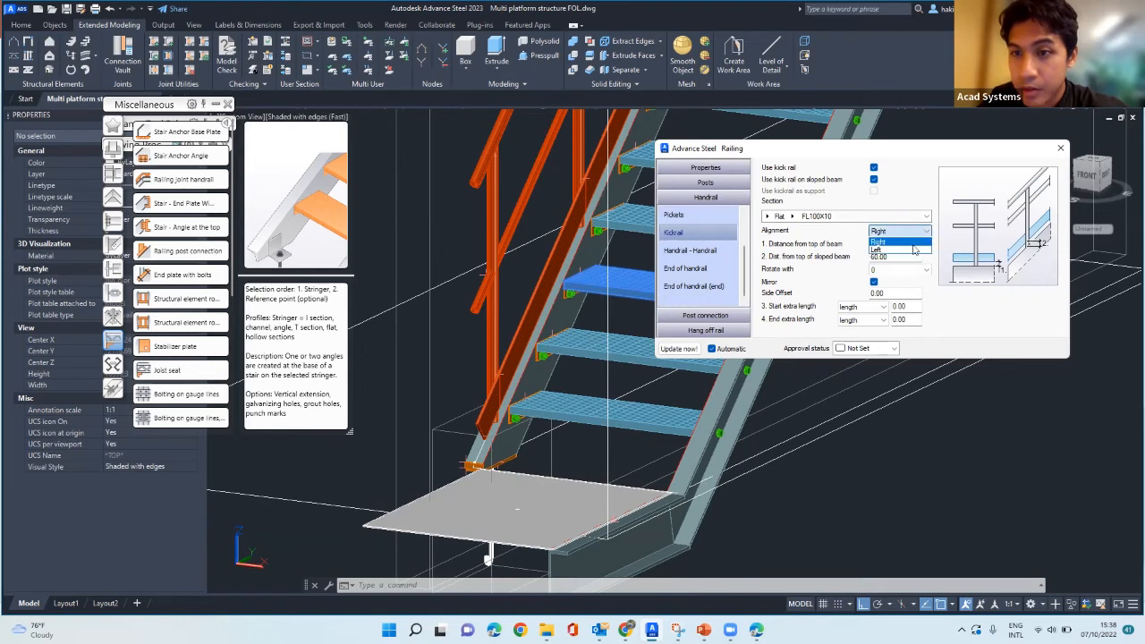
left_click(912, 250)
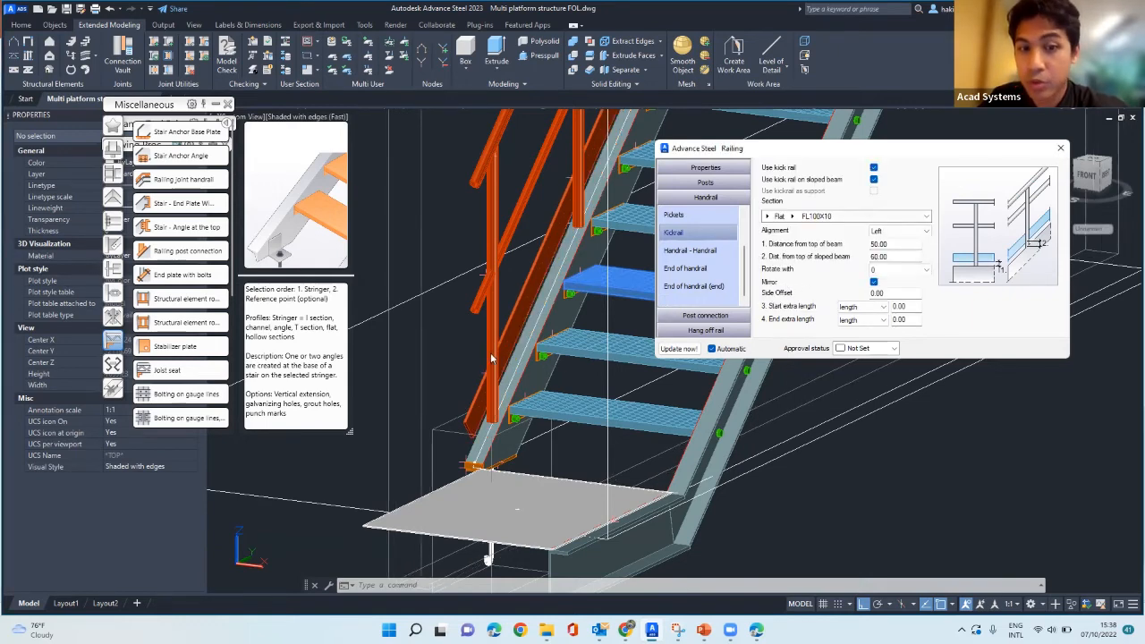
left_click(899, 232)
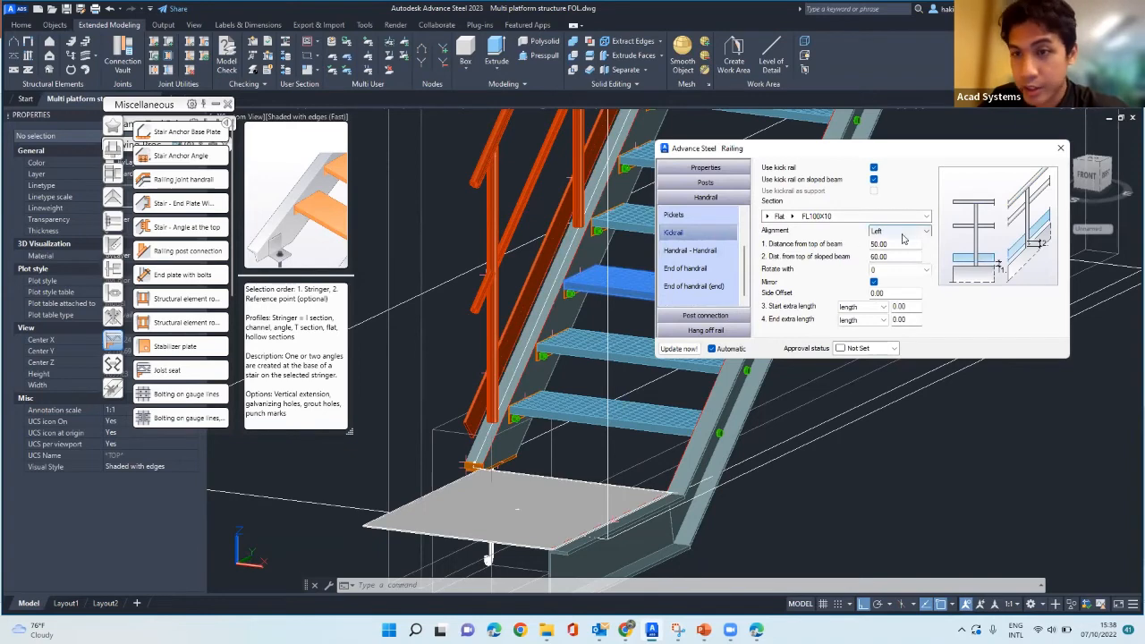
left_click(903, 241)
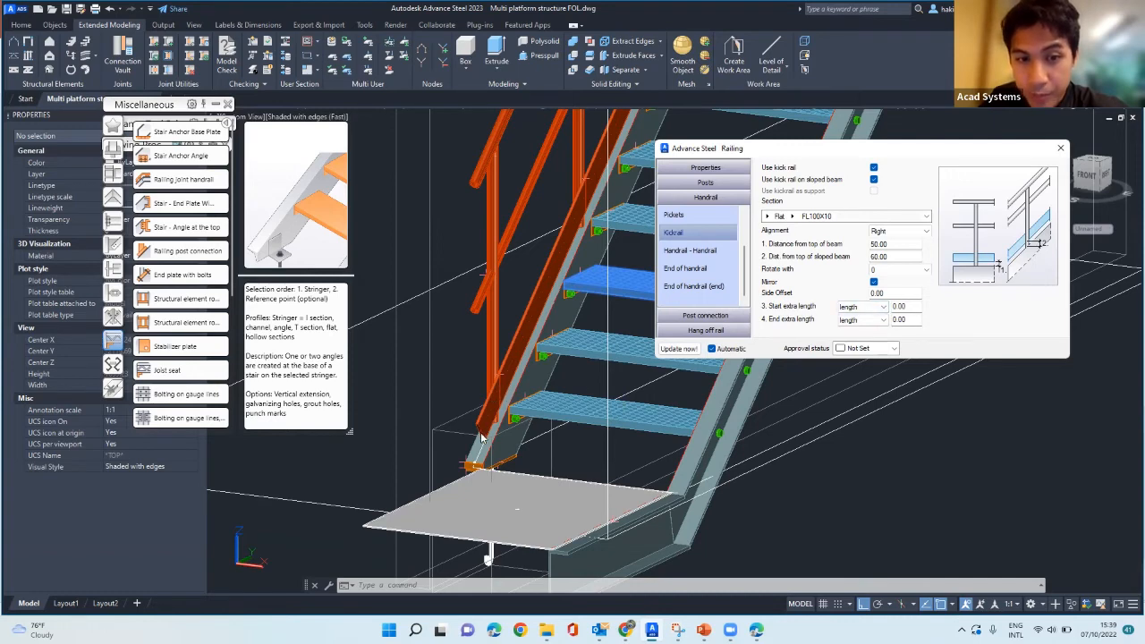
- Set the kick rail's start extra length to -200 and check its end at the lowest post
double_click(913, 308)
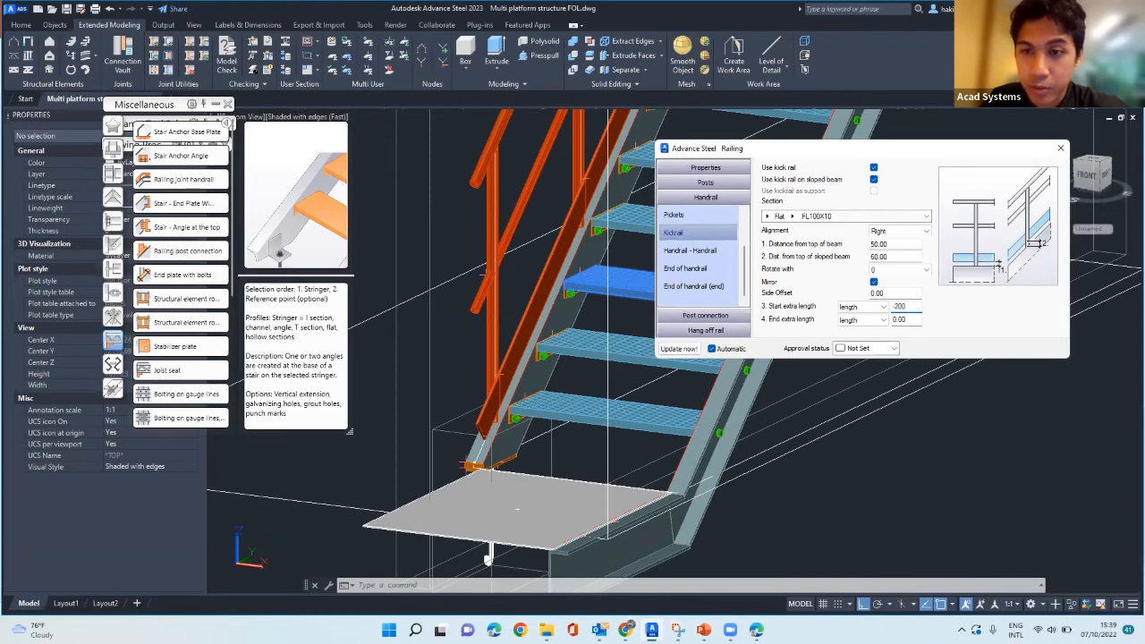
left_click(548, 200)
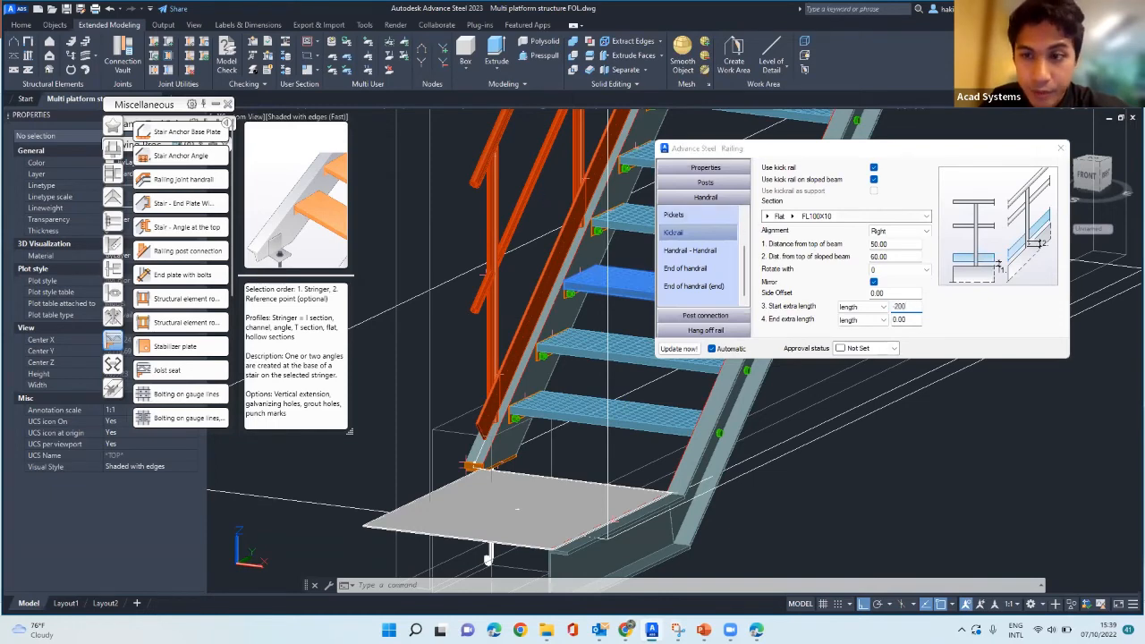
scroll(488, 559, "up", 5)
middle_click_drag(437, 544, 407, 511, "shift")
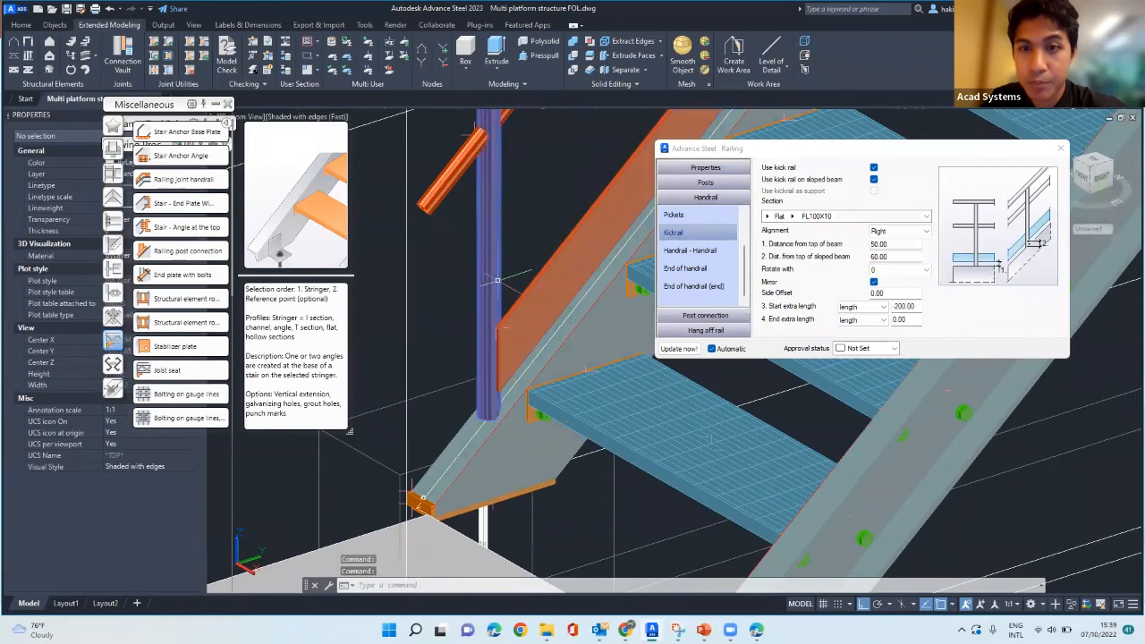
scroll(498, 283, "down", 2)
scroll(497, 272, "down", 1)
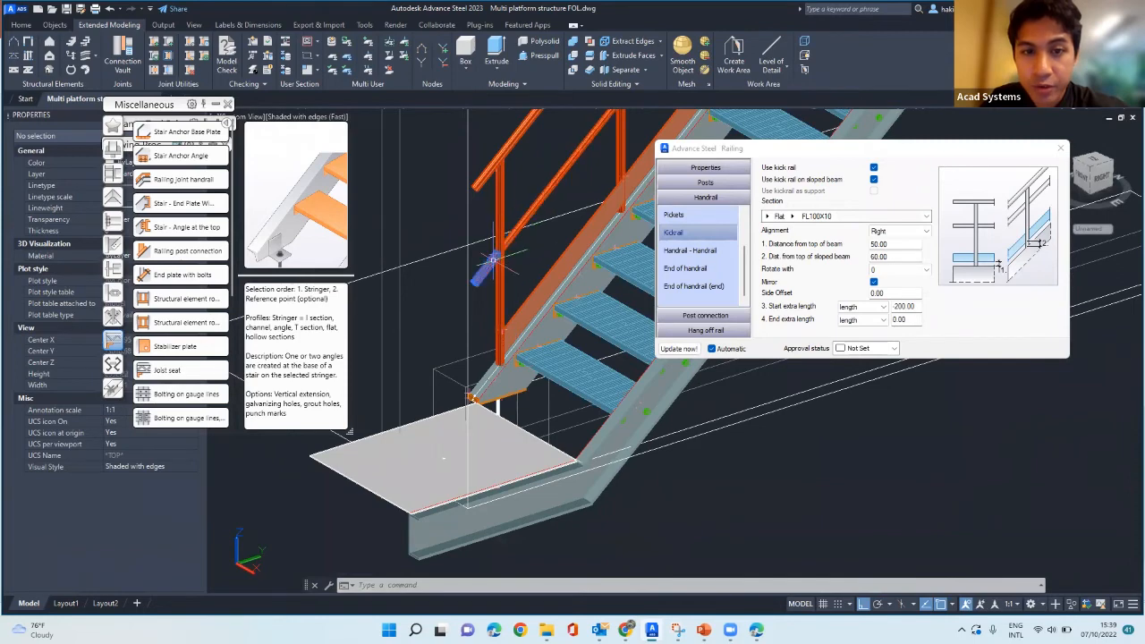
- Set the horizontal middle handrail's start extra length to -200, check its lower end and close the railing settings
left_click(685, 253)
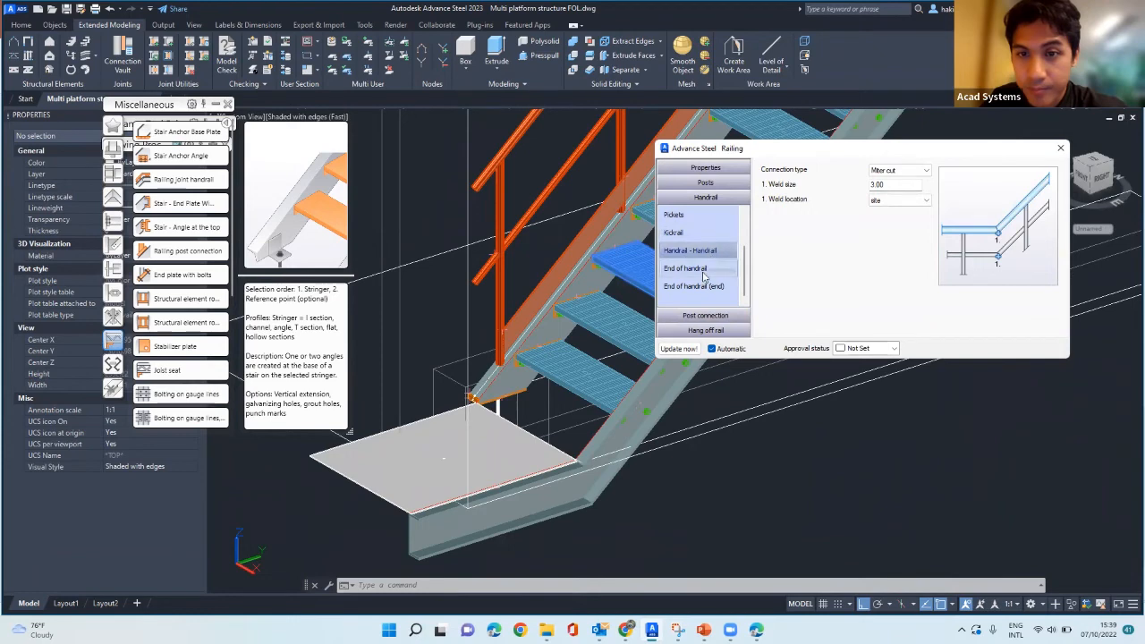
left_click(703, 271)
scroll(703, 277, "up", 2)
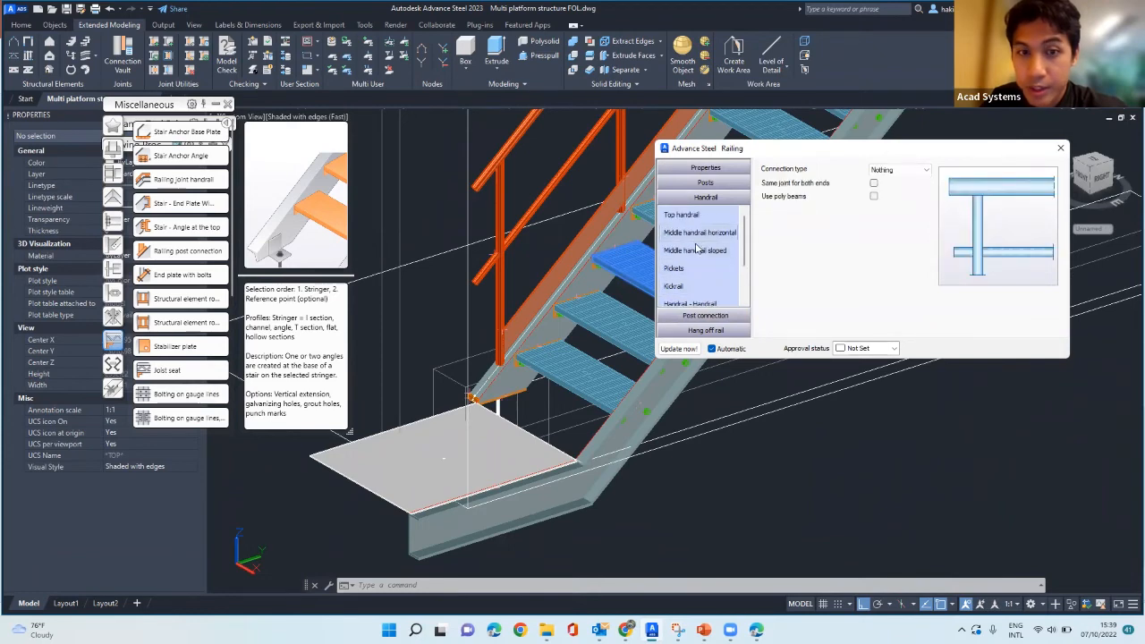
left_click(701, 235)
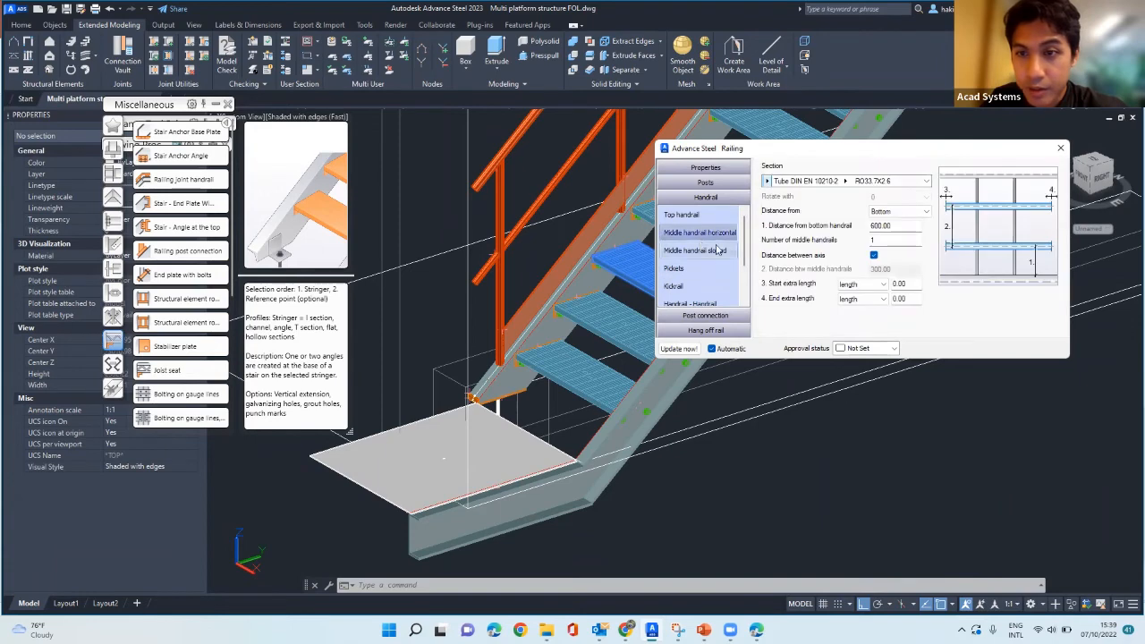
double_click(912, 283)
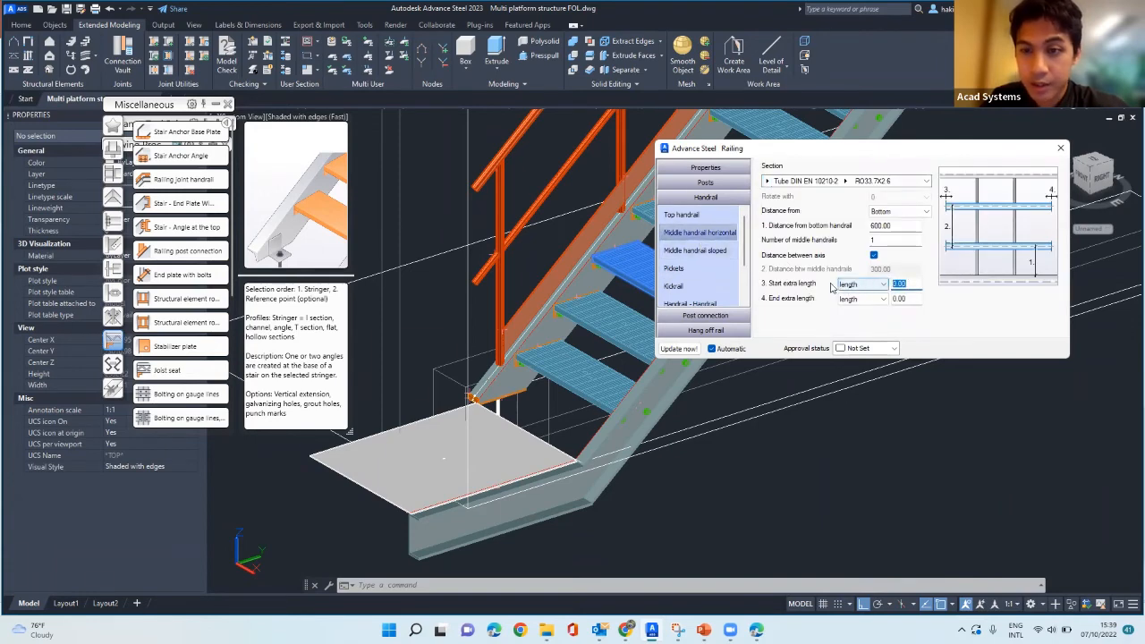
type("-20")
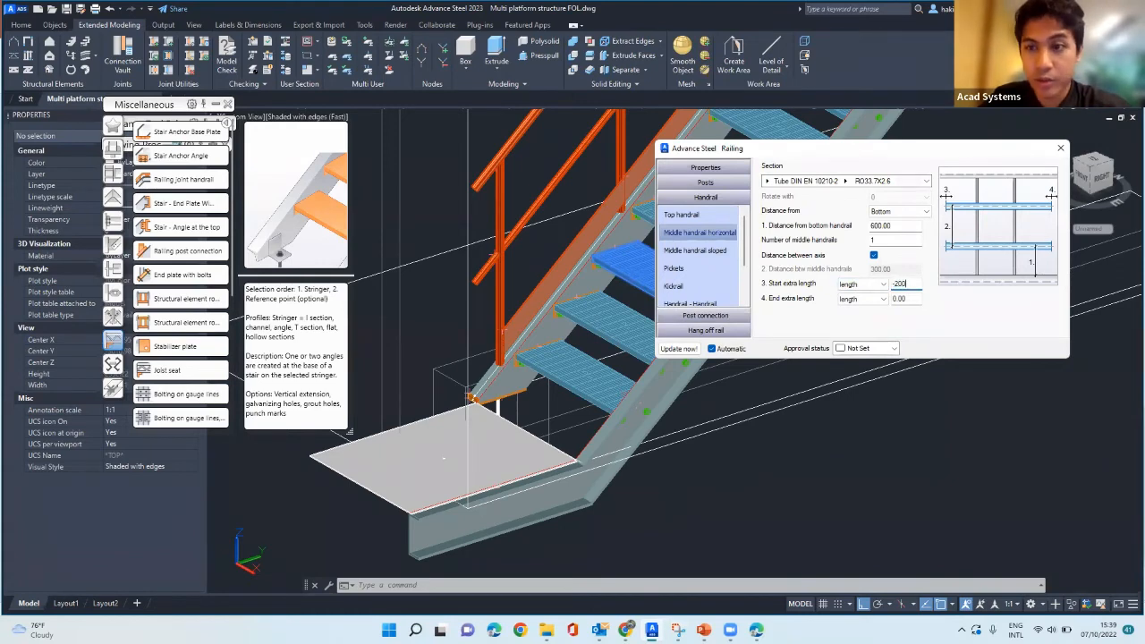
left_click(543, 177)
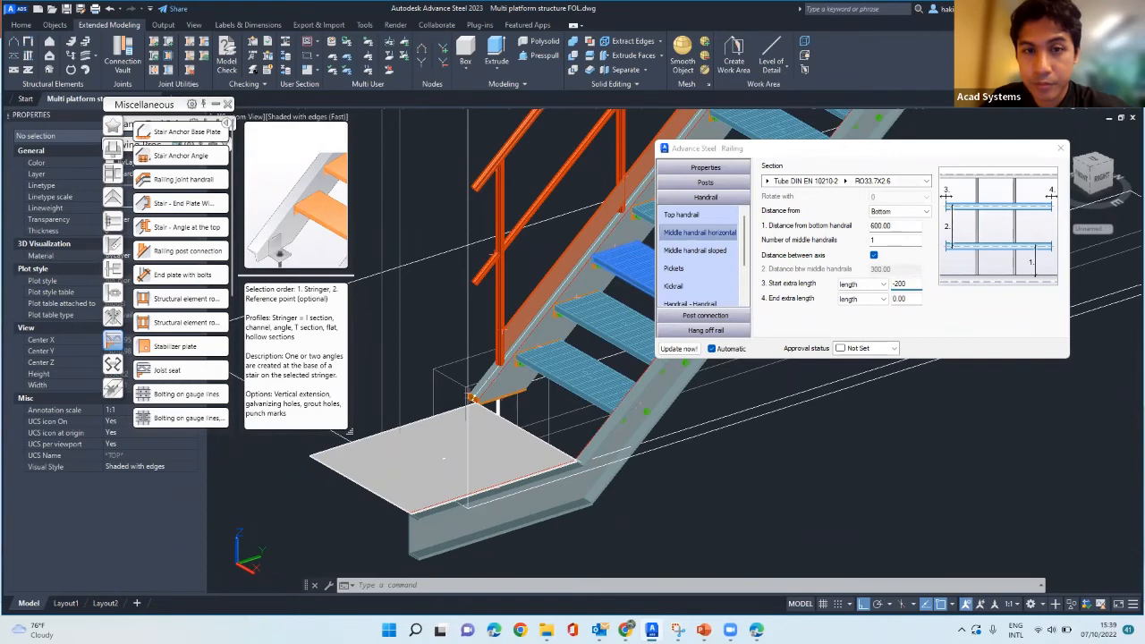
scroll(509, 237, "up", 3)
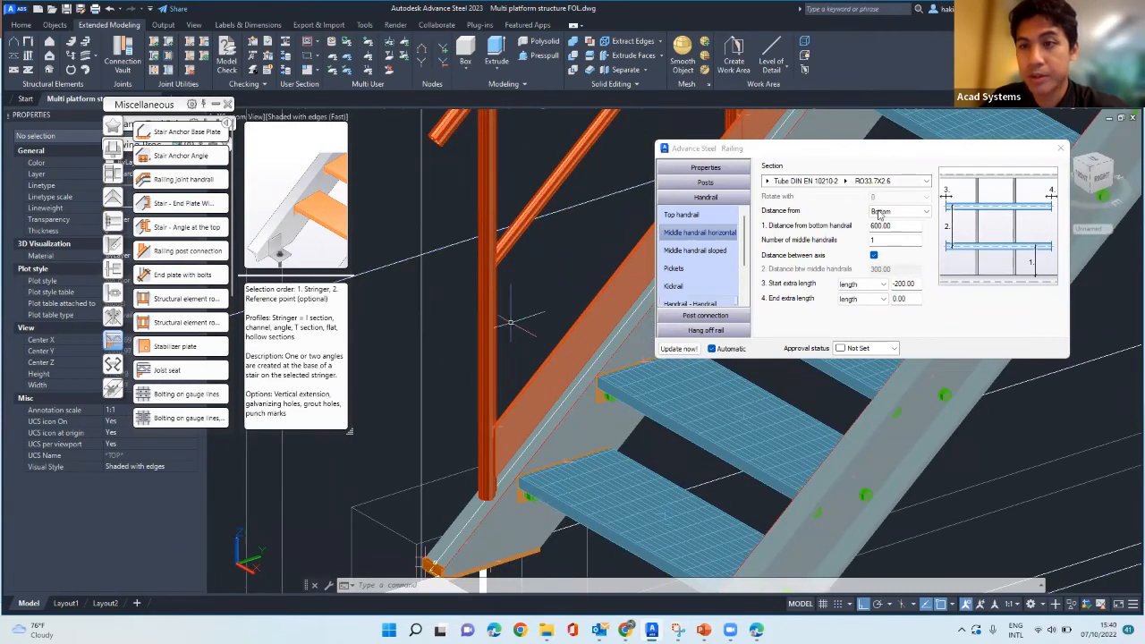
left_click(1059, 149)
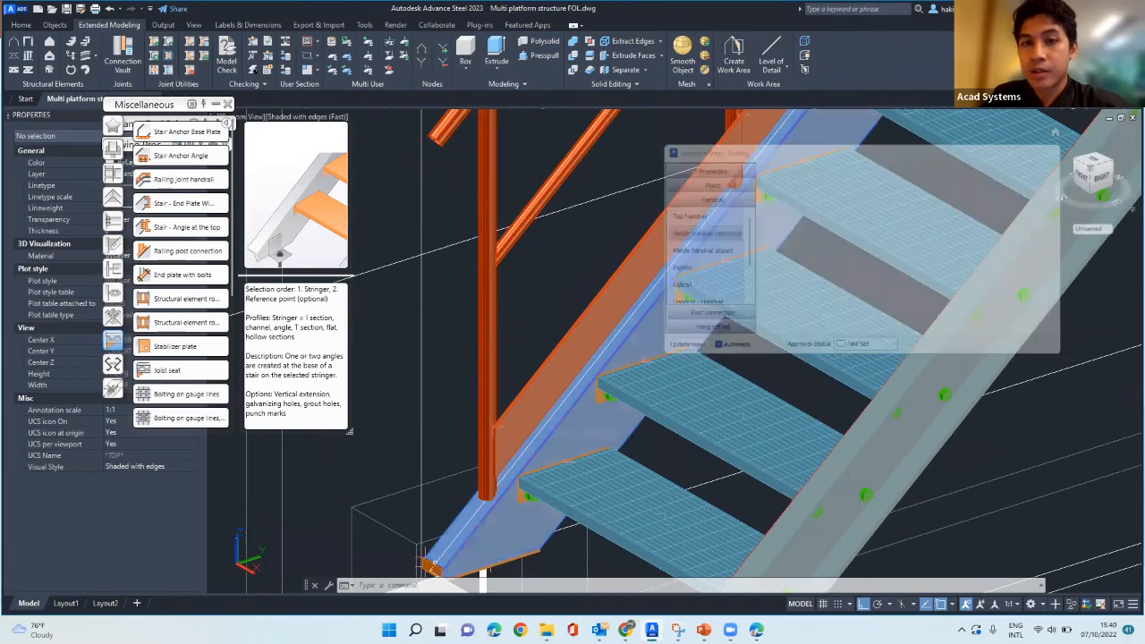
- Examine the railing along the lower flight and landing from both sides of the staircase
scroll(861, 285, "down", 2)
scroll(862, 284, "down", 1)
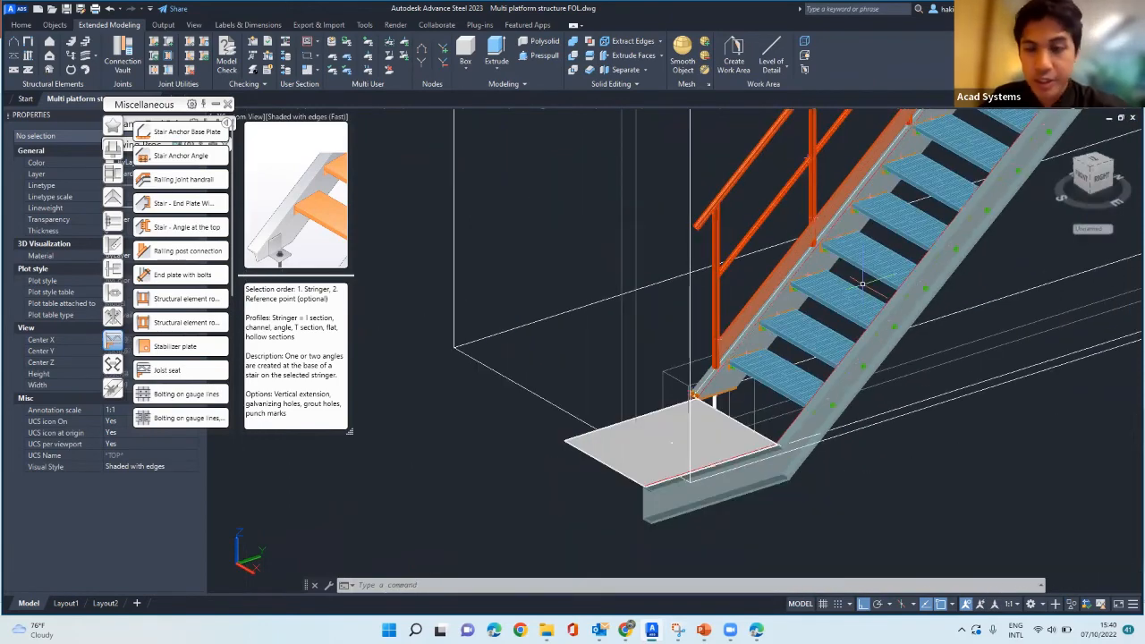
scroll(862, 284, "down", 2)
middle_click_drag(862, 284, 998, 304, "shift")
middle_click_drag(945, 112, 979, 148)
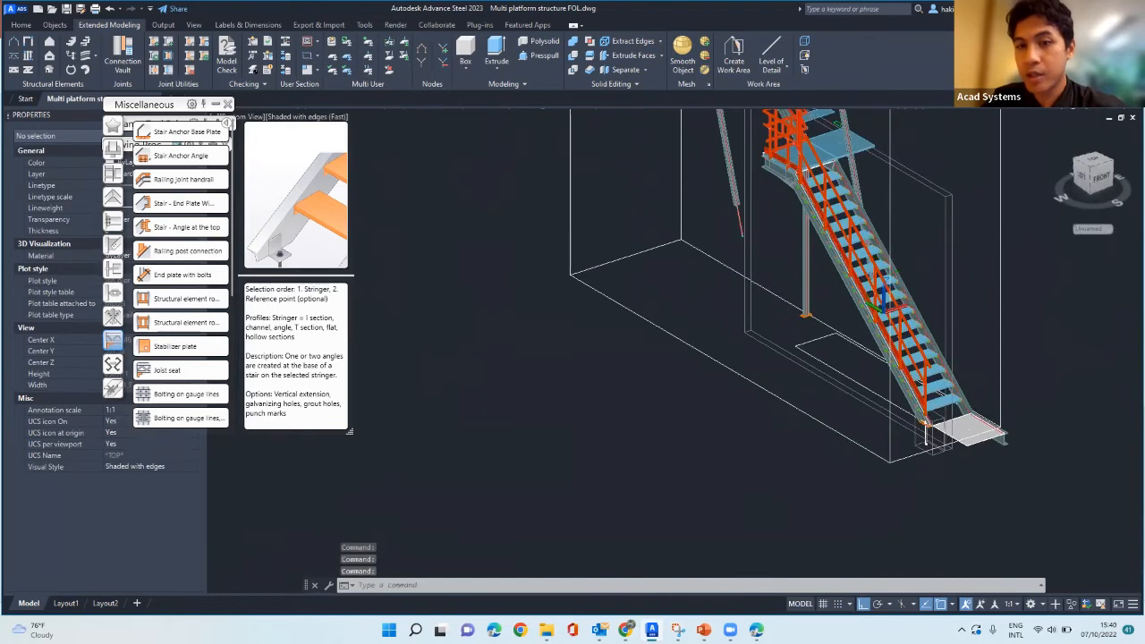
scroll(943, 211, "up", 3)
middle_click_drag(944, 211, 679, 166, "shift")
scroll(1015, 456, "down", 5)
scroll(1015, 456, "up", 5)
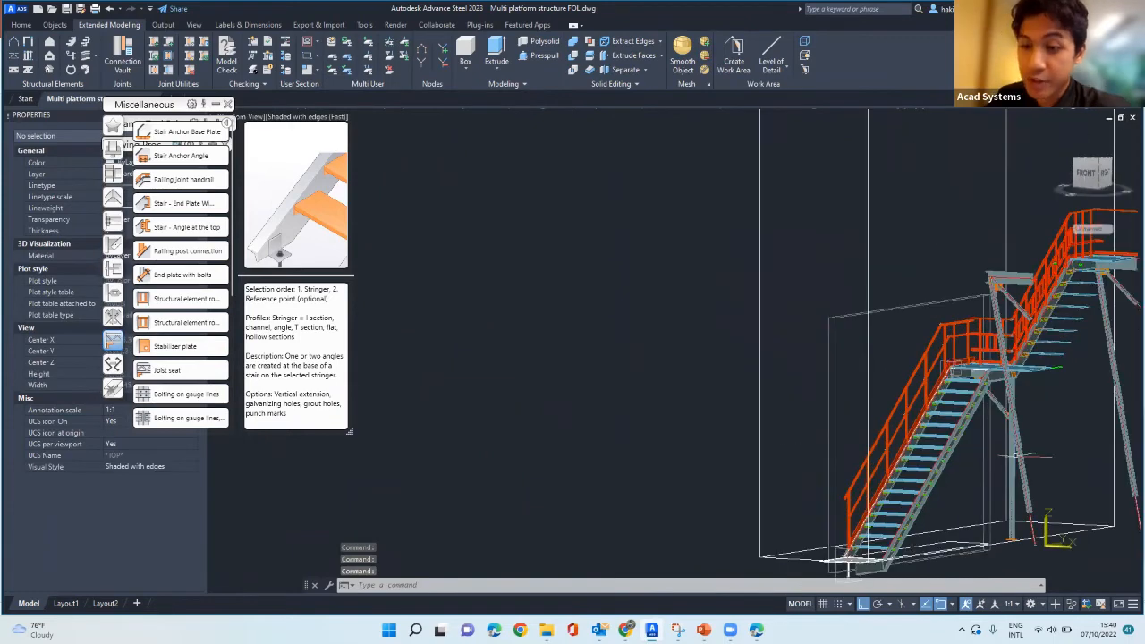
middle_click_drag(881, 458, 957, 414, "shift")
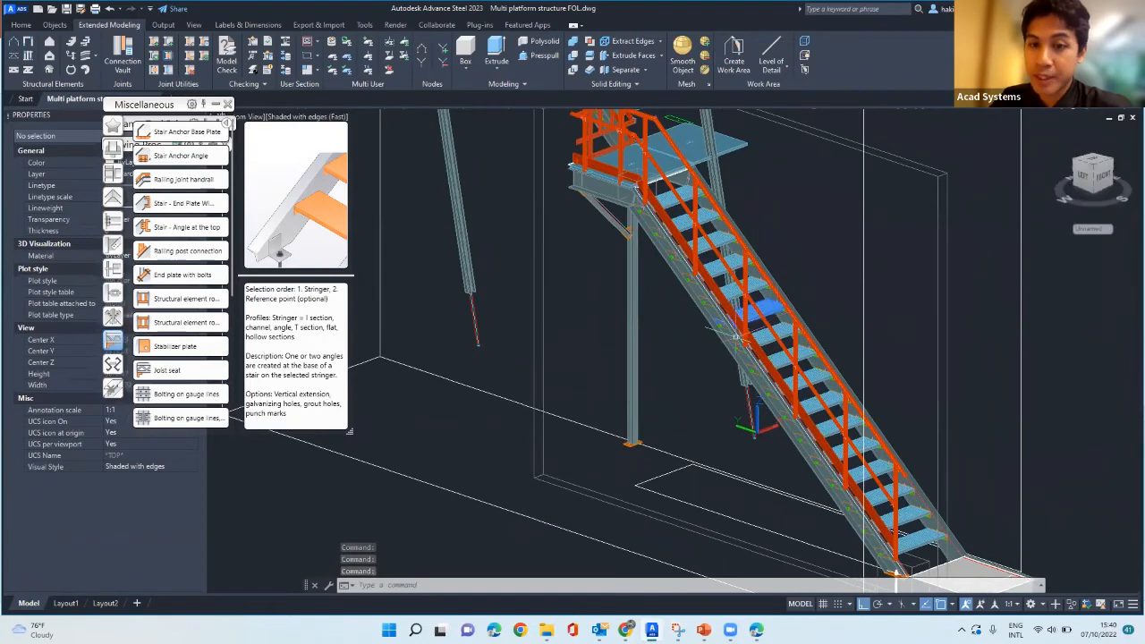
middle_click_drag(664, 307, 676, 373, "shift")
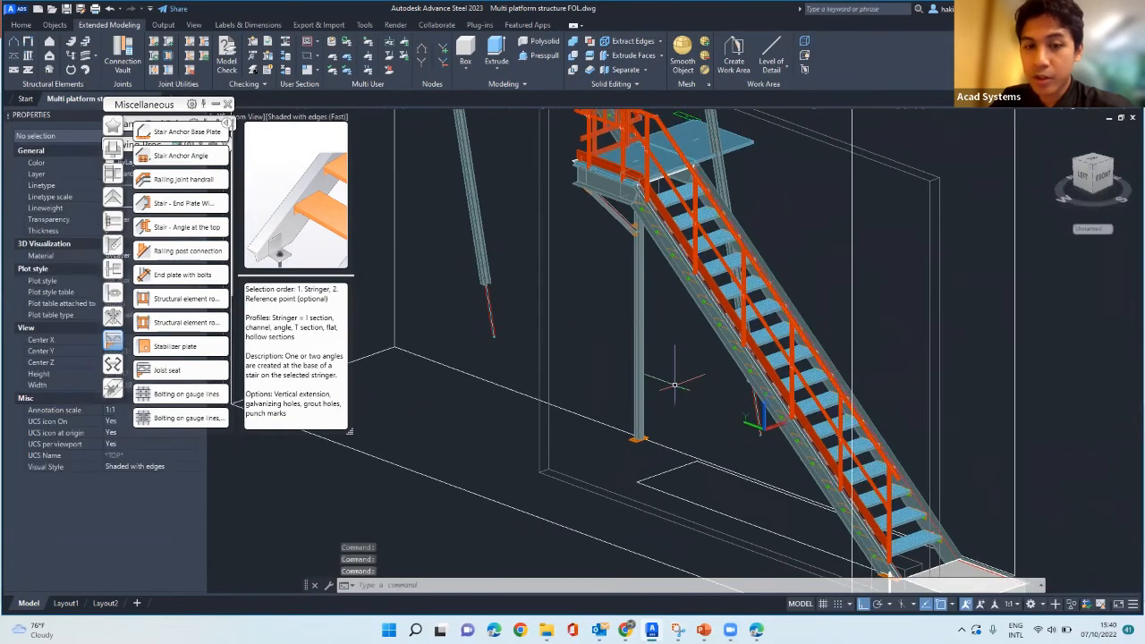
left_click(540, 365)
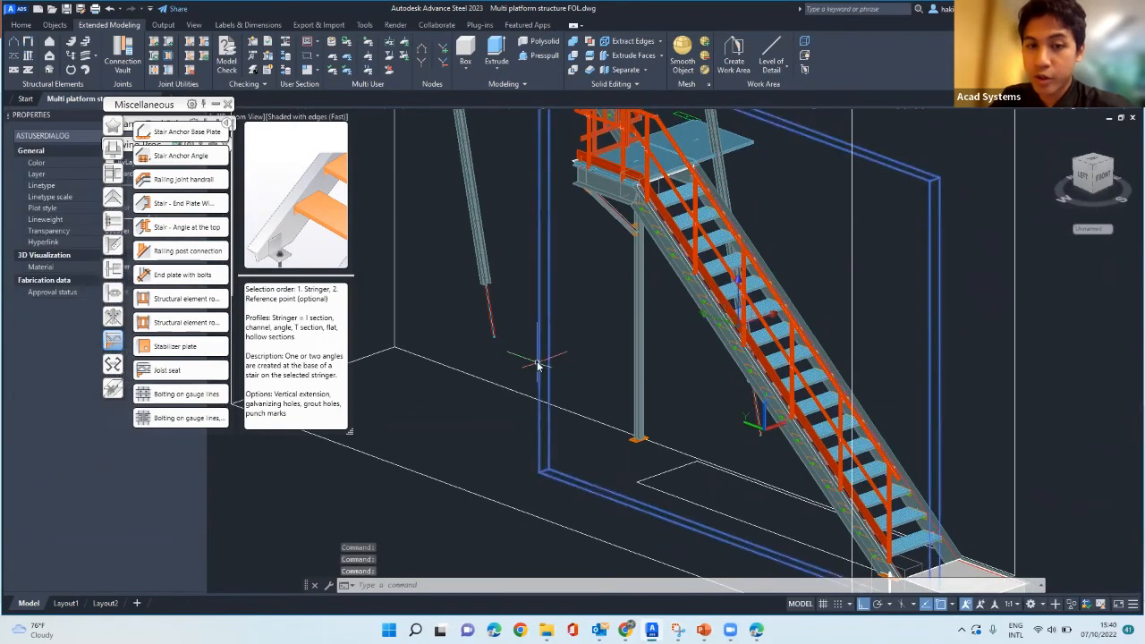
right_click(540, 364)
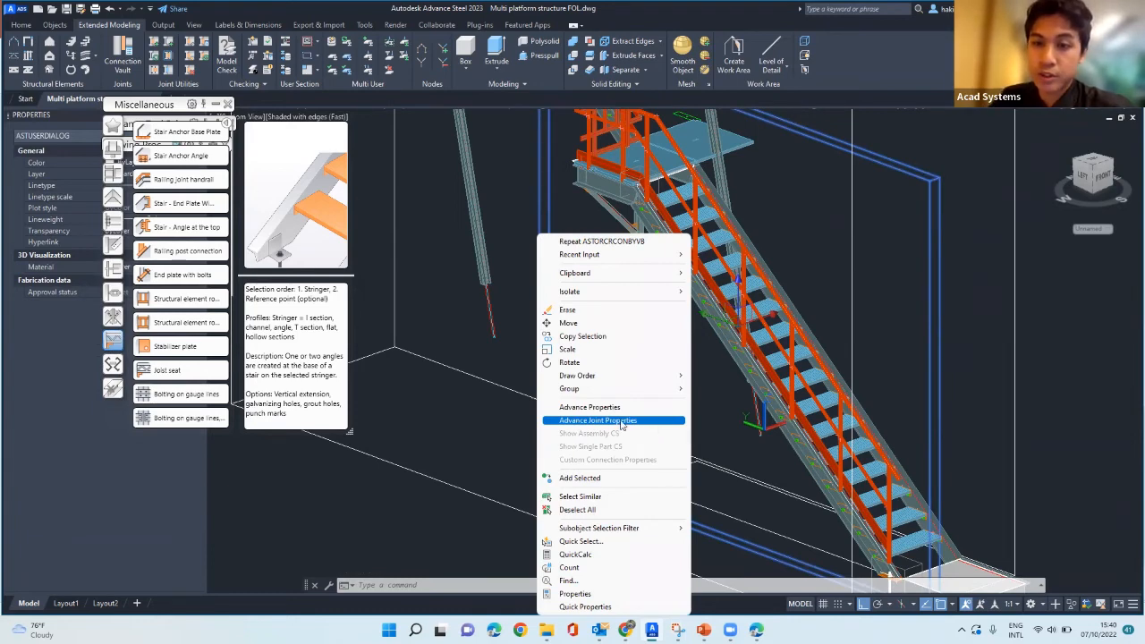
key("Escape")
key("Escape")
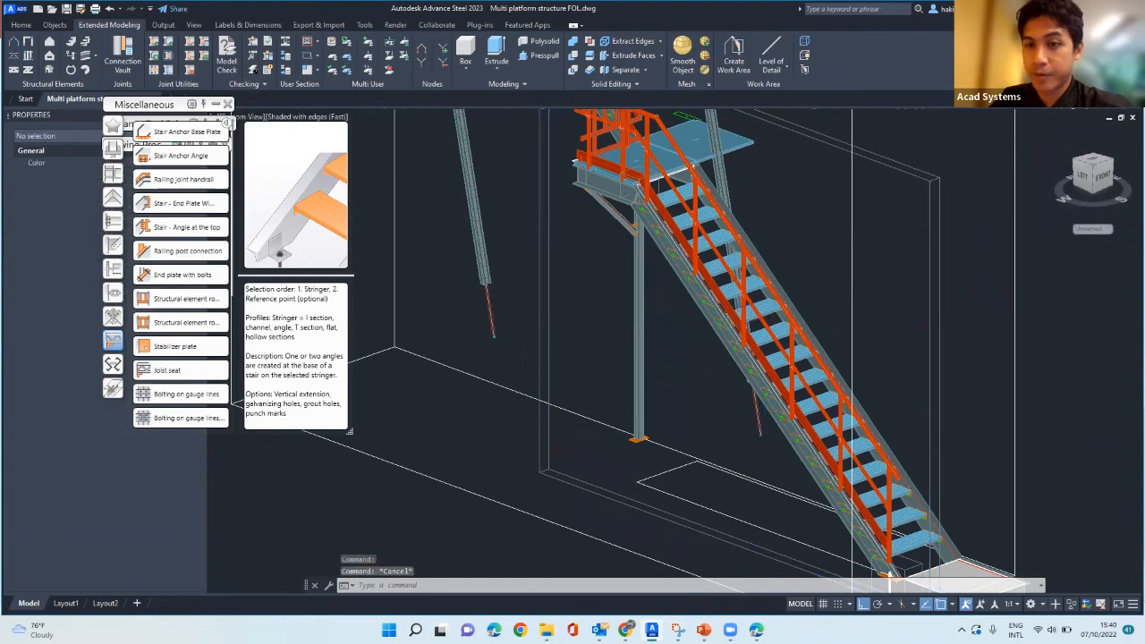
- Browse the connection vault's joint categories, including platform beams, turnbuckle bracing, purlins and cold rolled, and miscellaneous
scroll(676, 372, "down", 3)
middle_click_drag(676, 372, 628, 369, "shift")
left_click(215, 103)
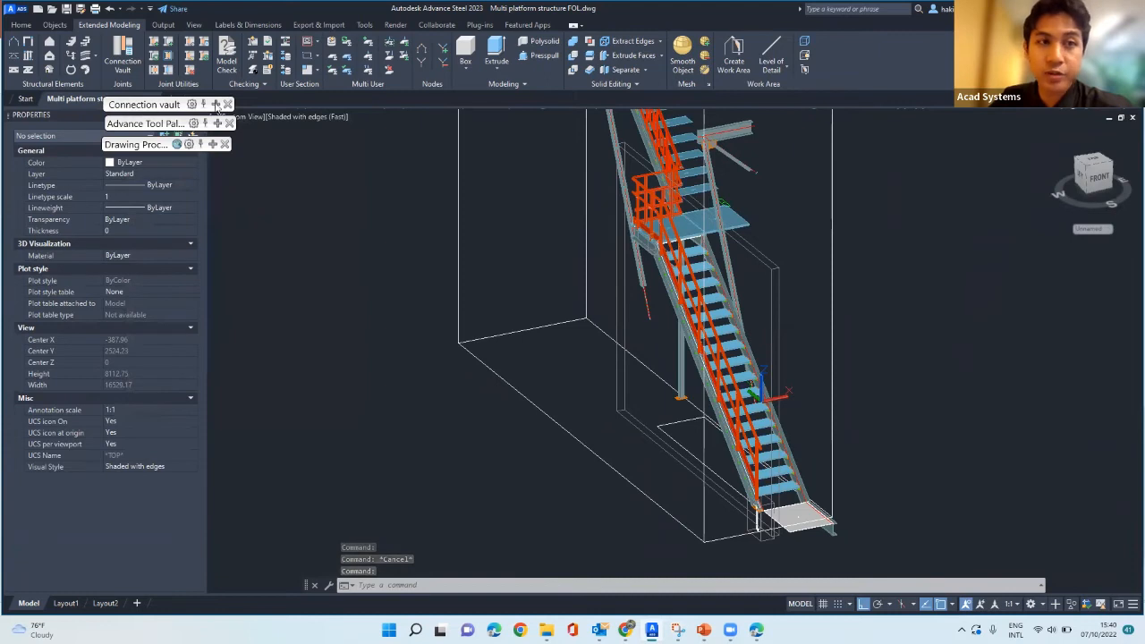
mouse_move(219, 105)
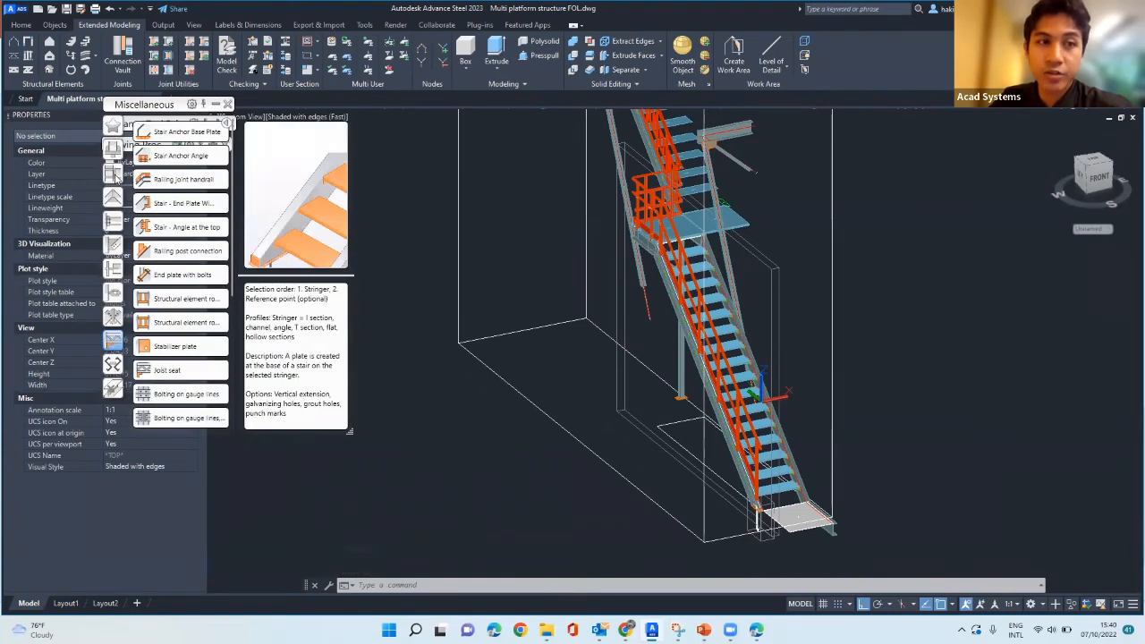
left_click(114, 177)
left_click(115, 199)
left_click(114, 243)
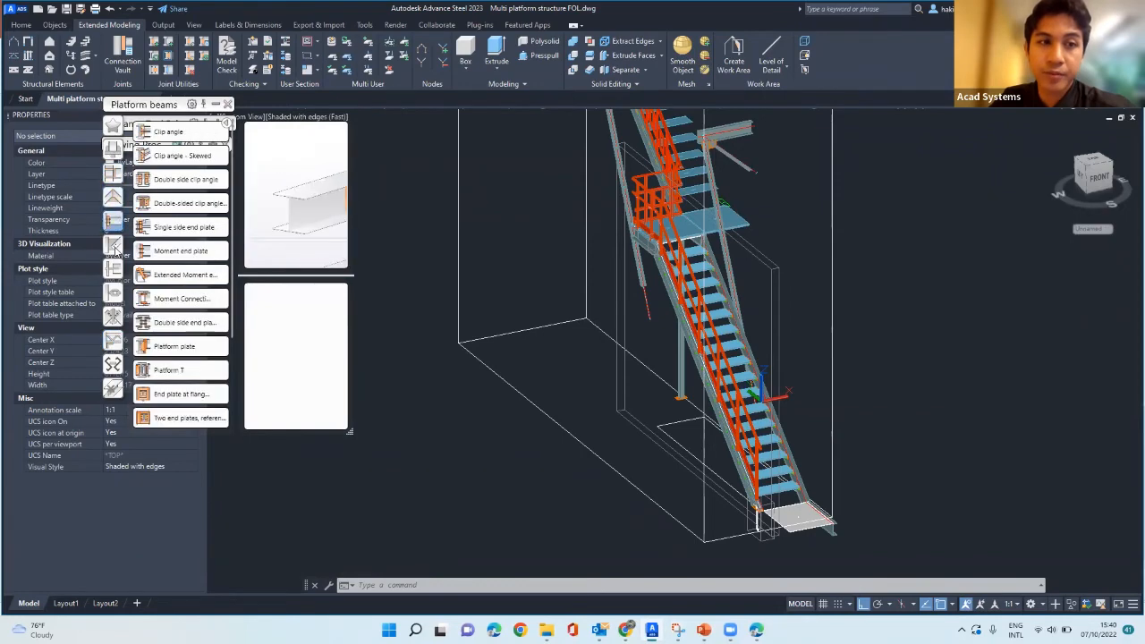
left_click(114, 291)
left_click(114, 314)
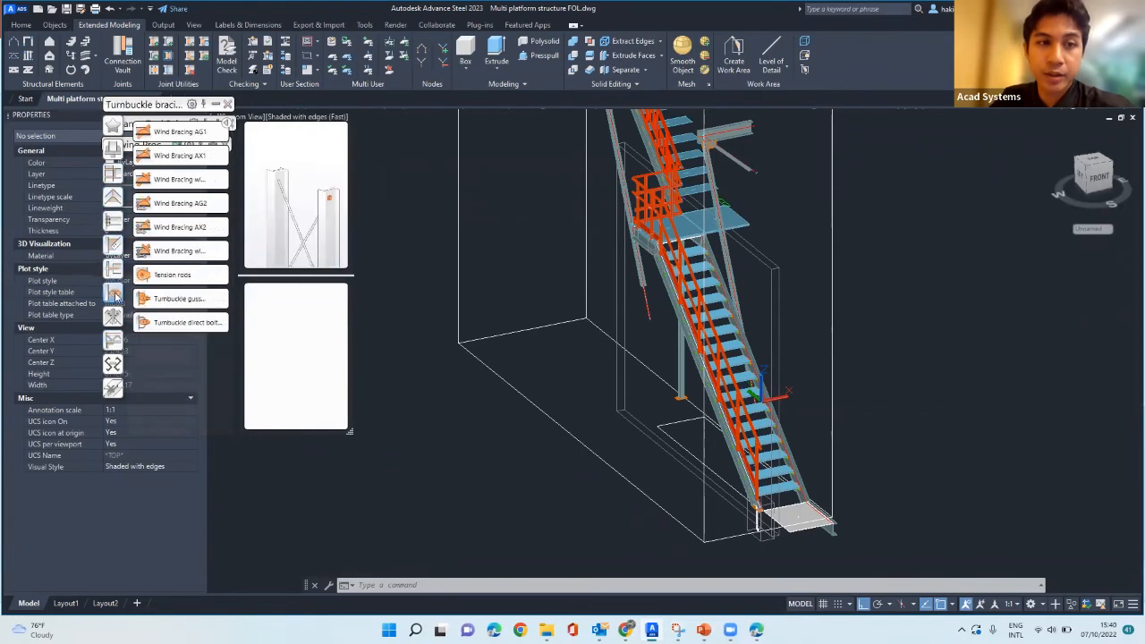
left_click(114, 317)
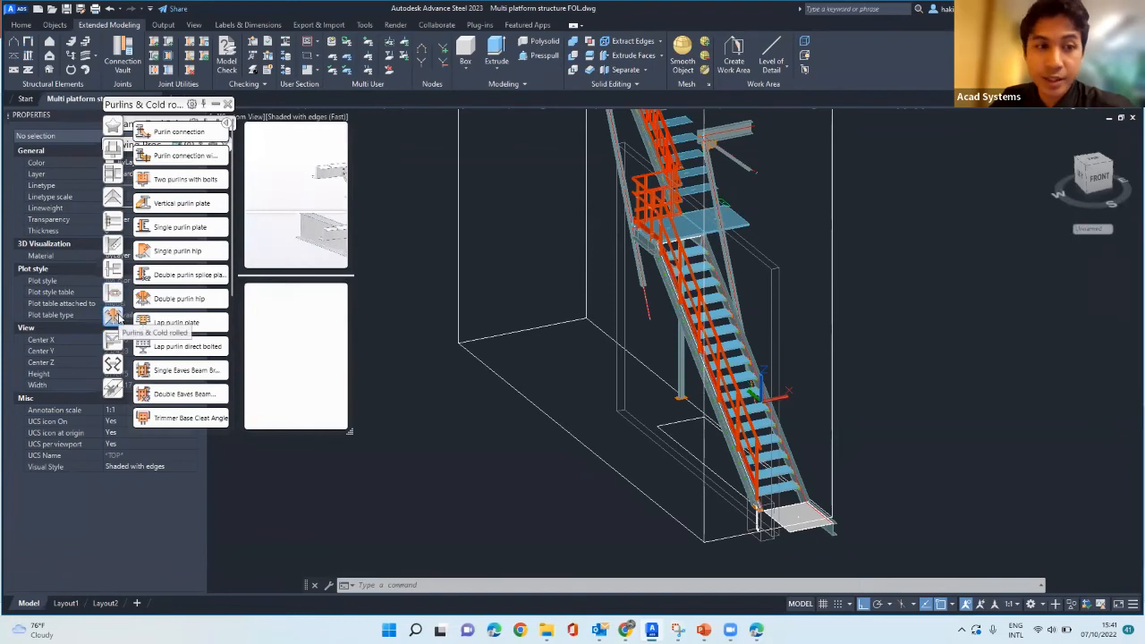
left_click(114, 341)
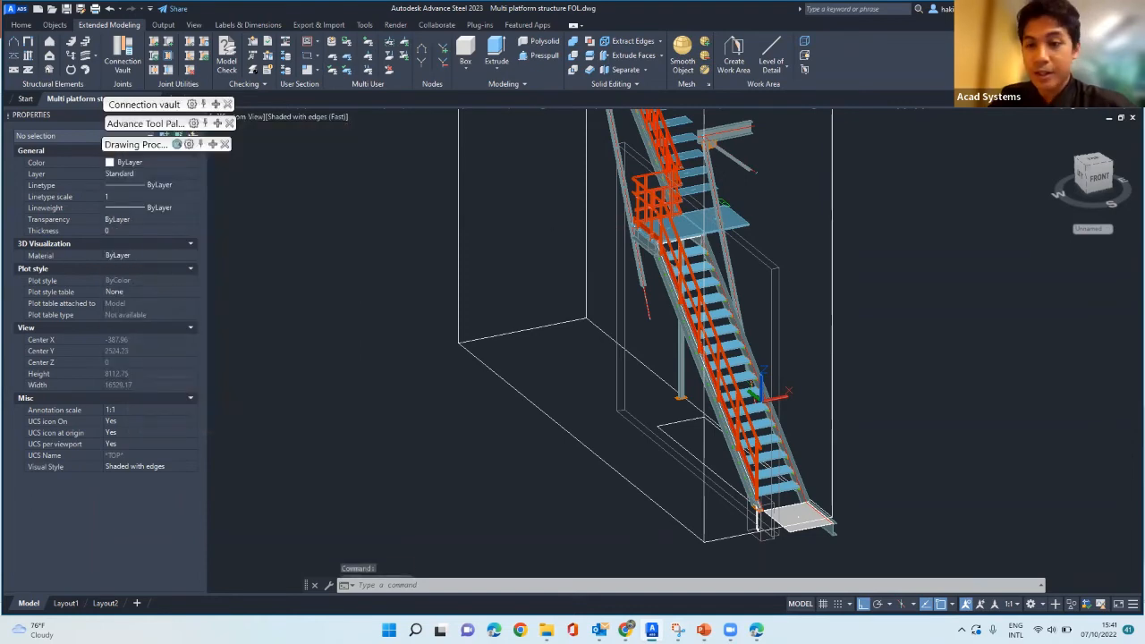
key("Escape")
key("Escape")
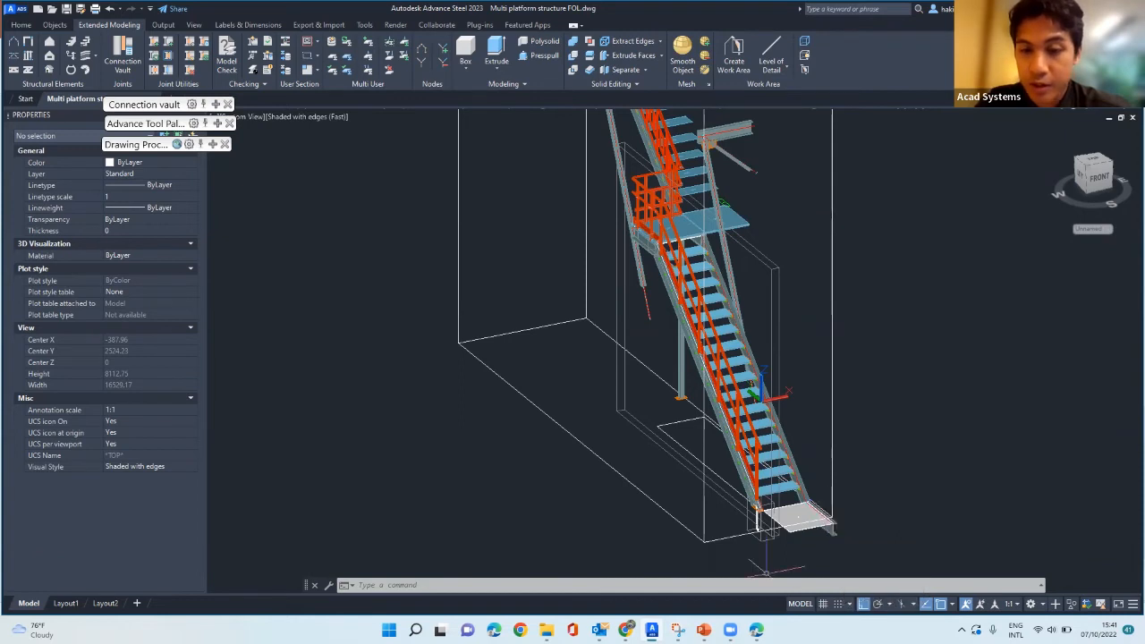
middle_click_drag(662, 488, 697, 485, "shift")
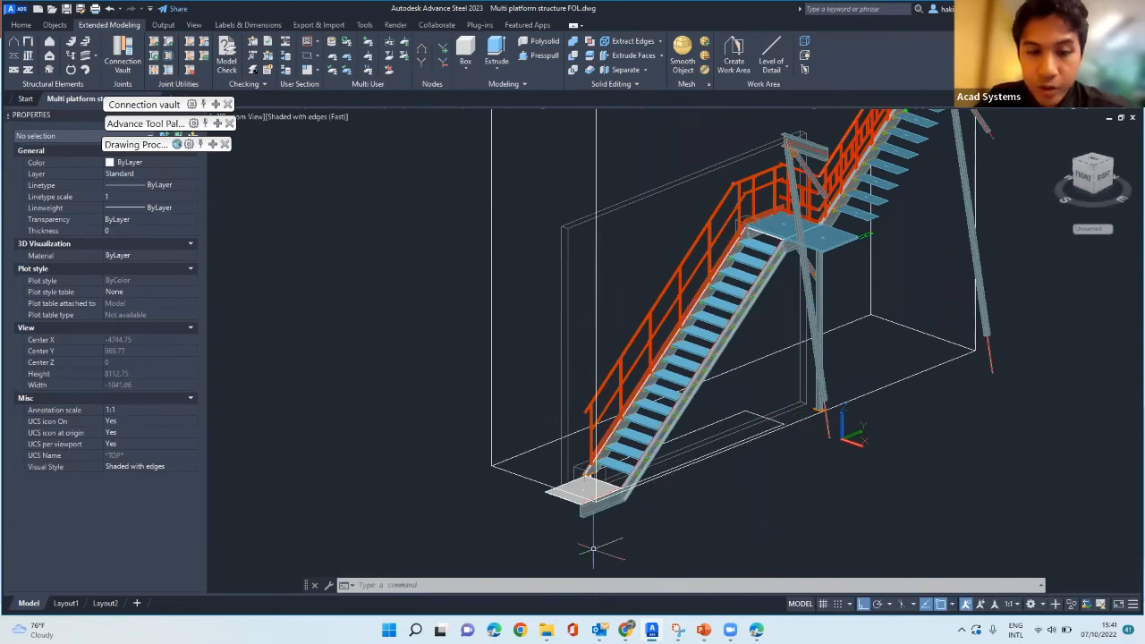
- Switch to Chrome and load acadsystems.com in a new tab
key("alt+Tab")
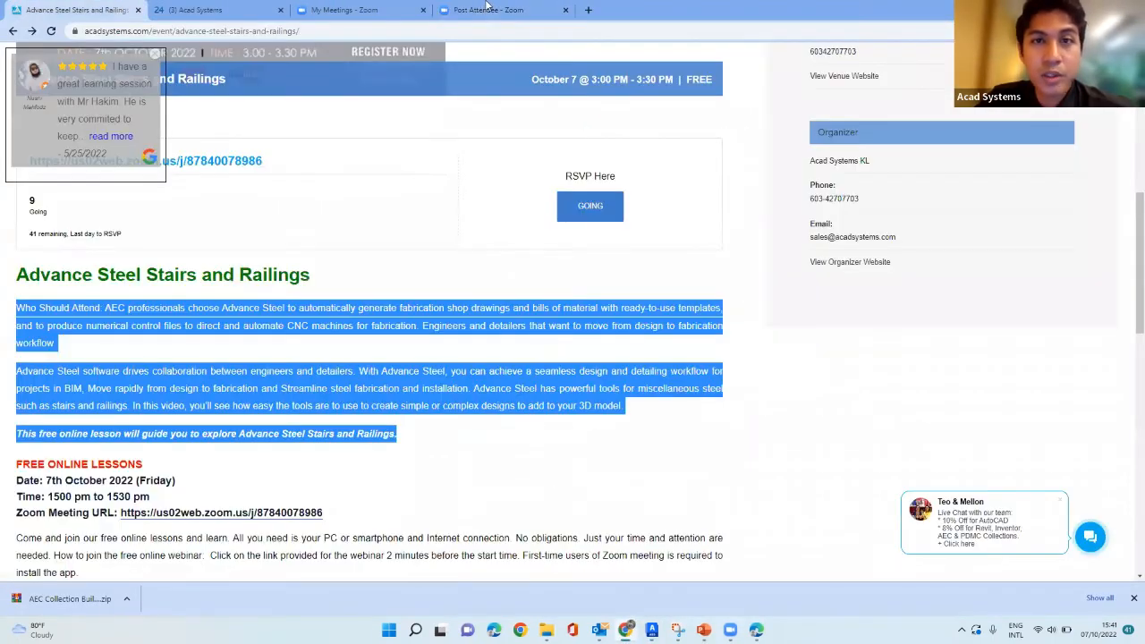
left_click(588, 10)
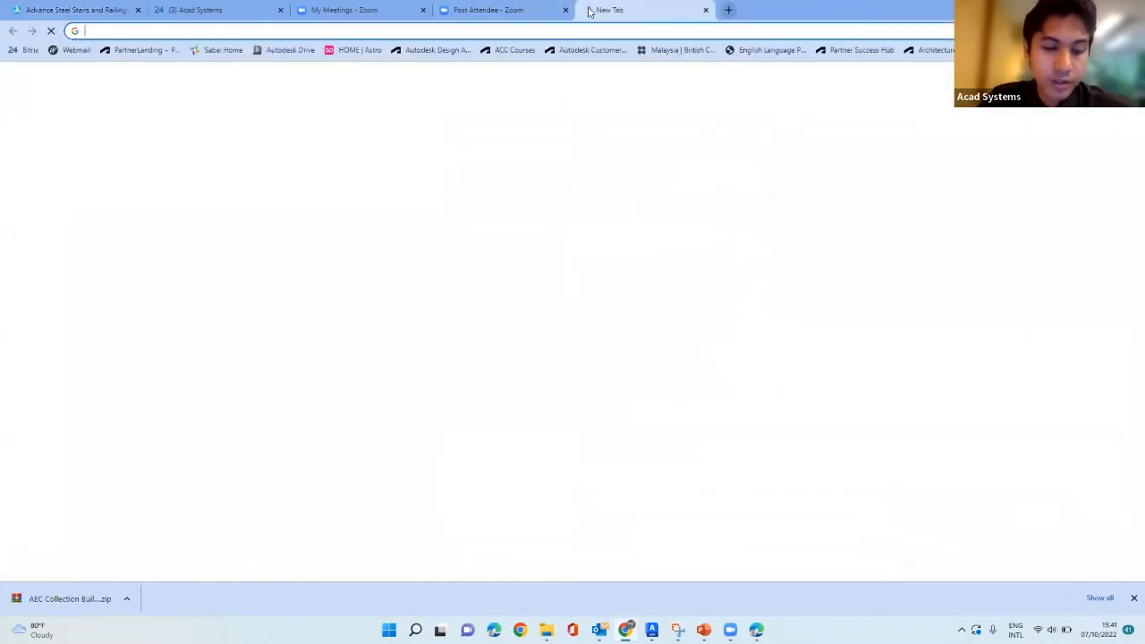
type("acadsystems.com")
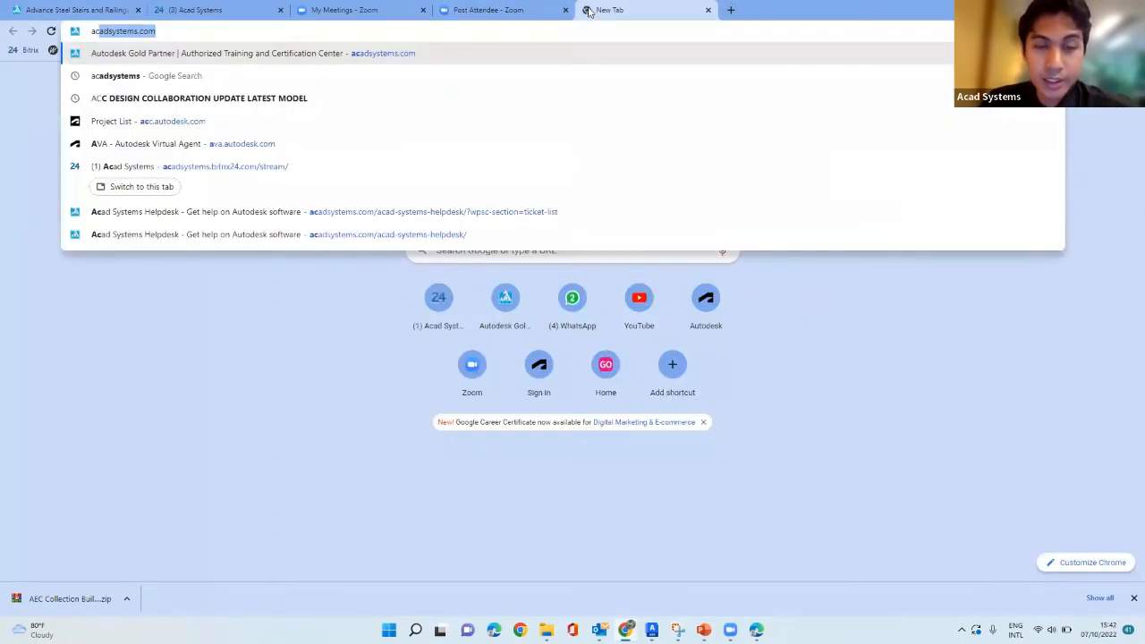
key("Return")
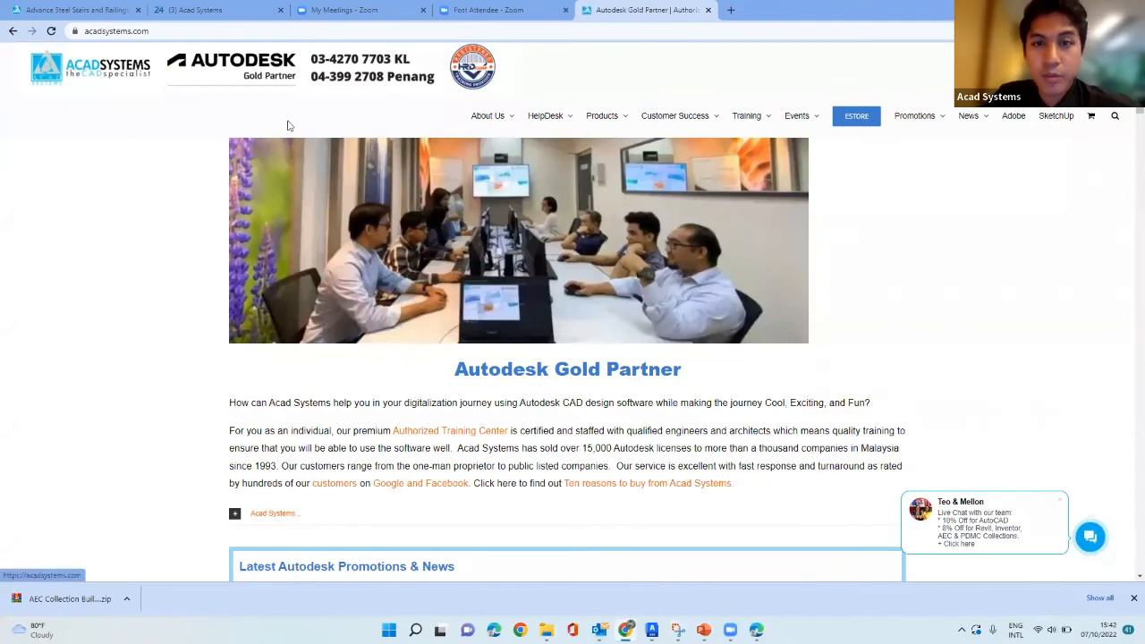
- Look through the homepage's Products listing, company introduction and latest Autodesk promotions and news, down to the online lessons section
mouse_move(602, 115)
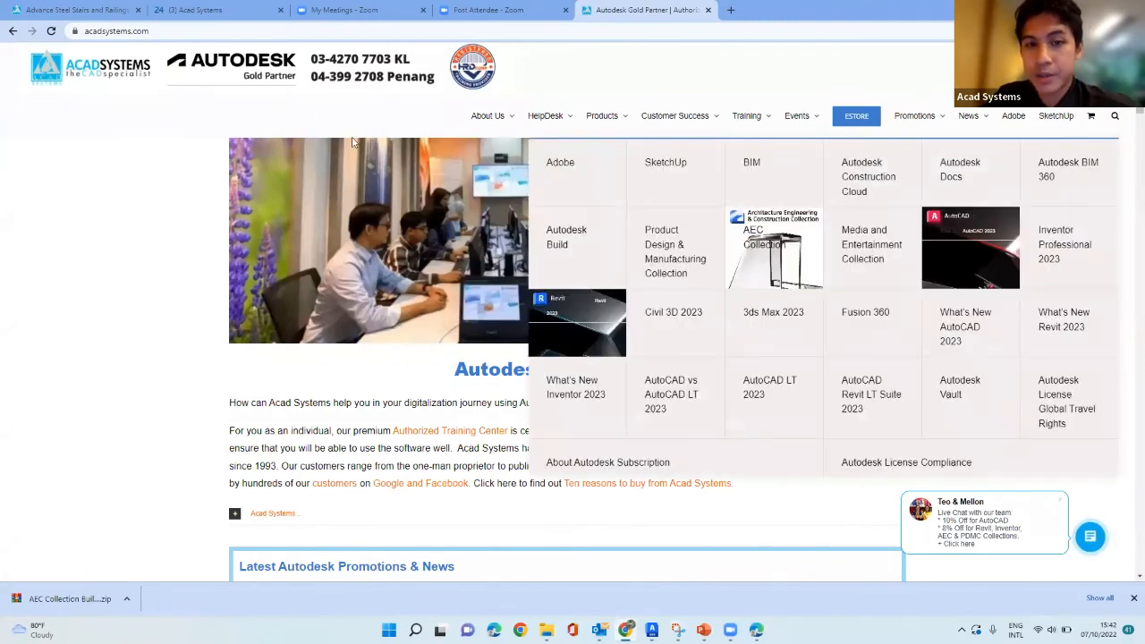
scroll(351, 142, "down", 2)
scroll(352, 176, "down", 1)
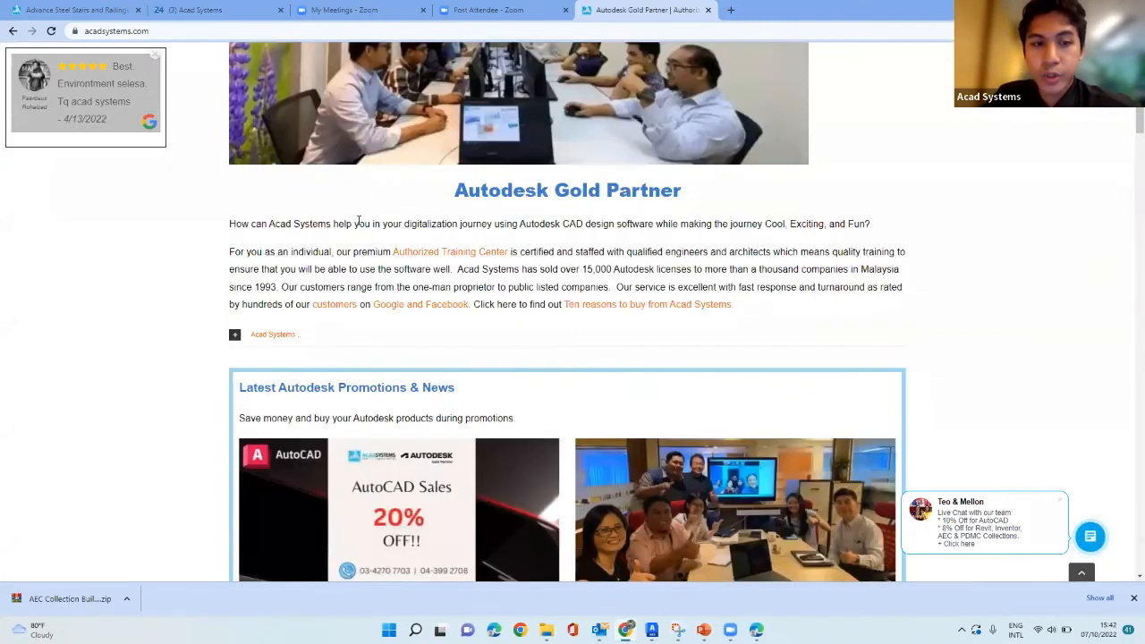
scroll(357, 221, "up", 2)
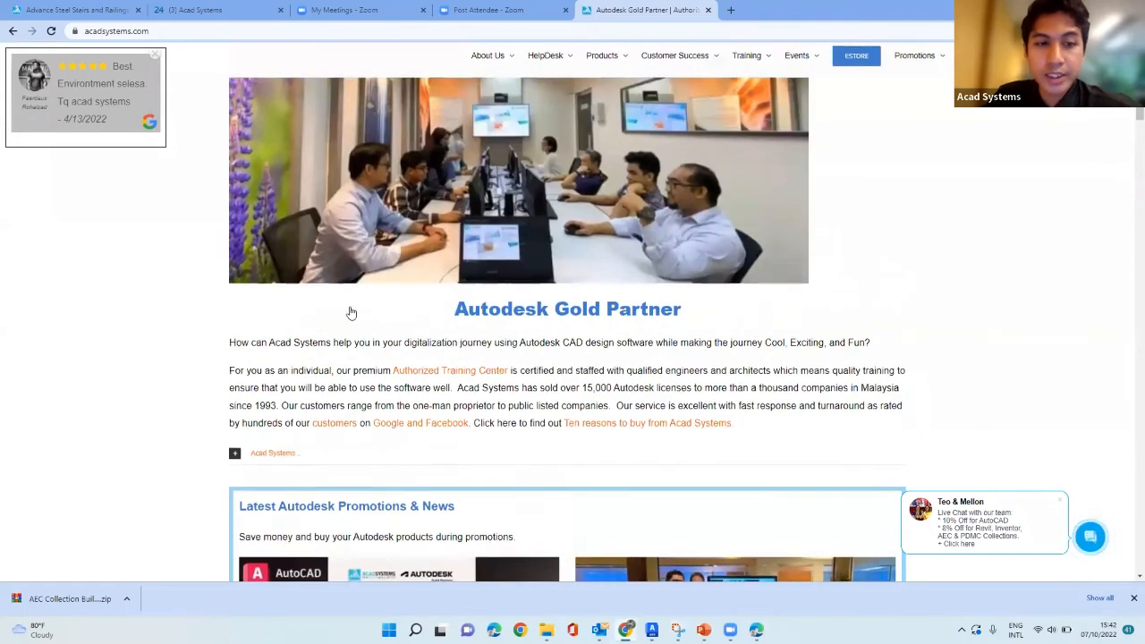
scroll(352, 312, "down", 2)
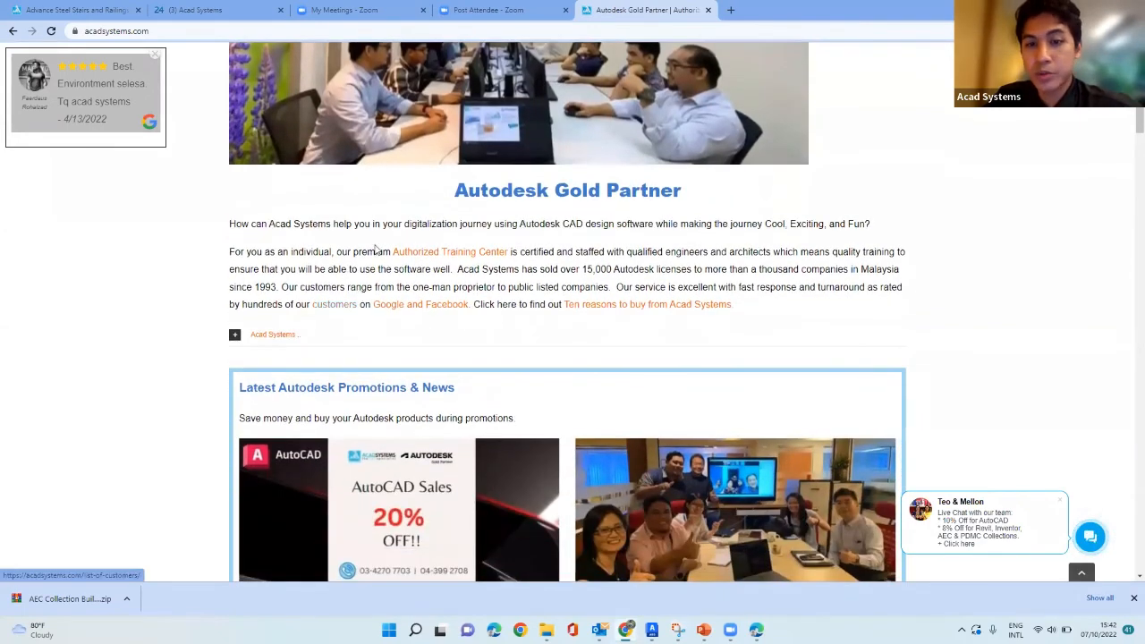
scroll(376, 252, "down", 1)
scroll(432, 235, "down", 1)
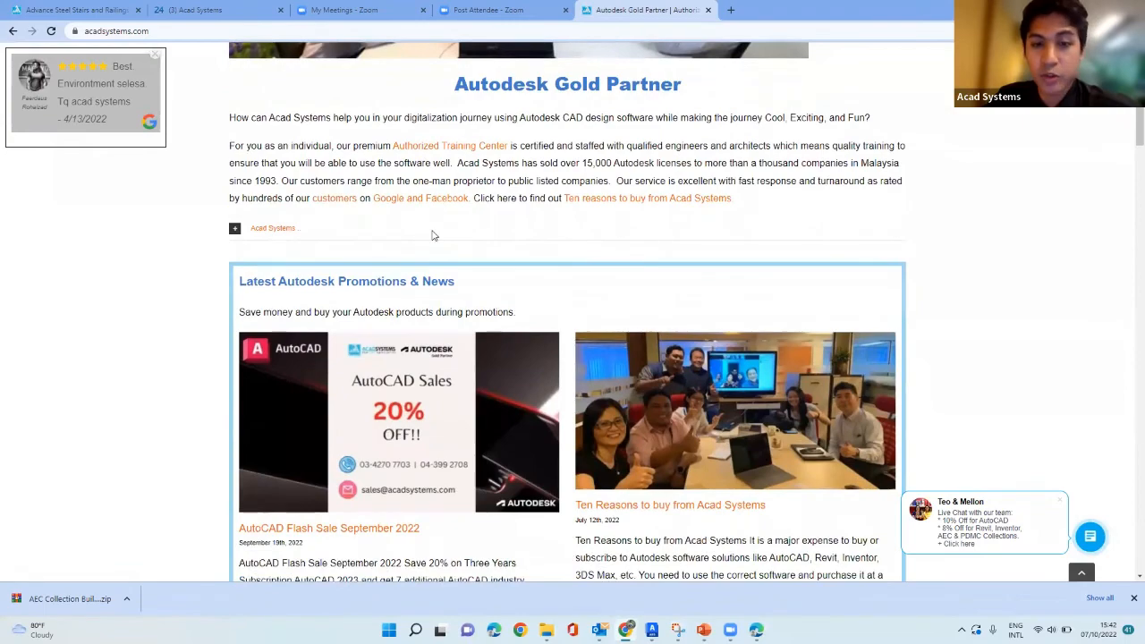
scroll(432, 236, "down", 3)
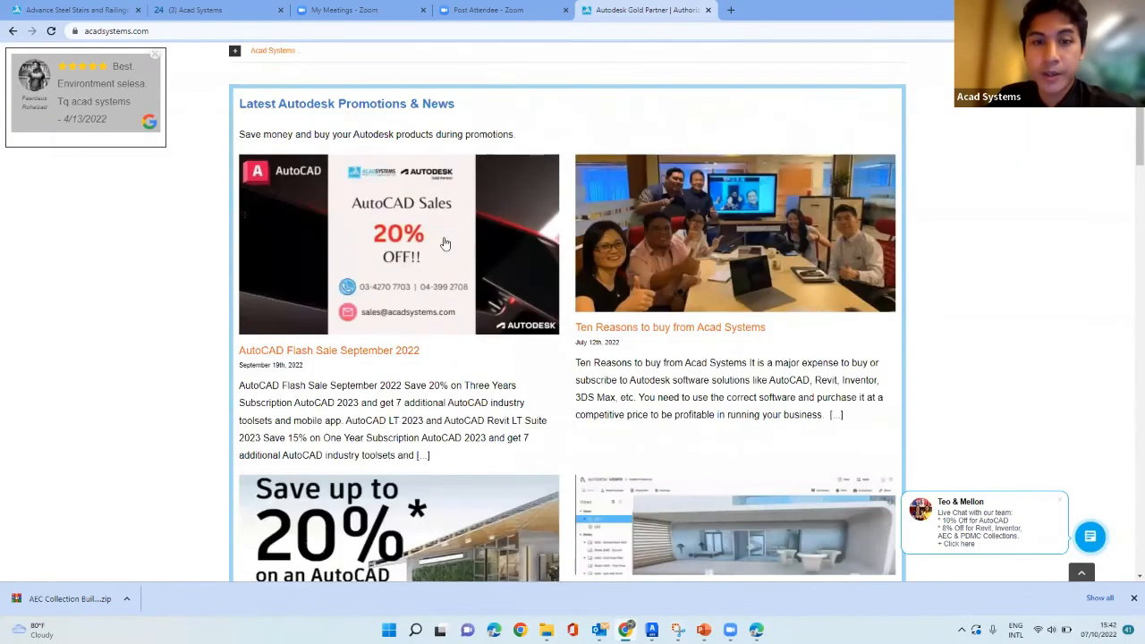
scroll(493, 143, "down", 3)
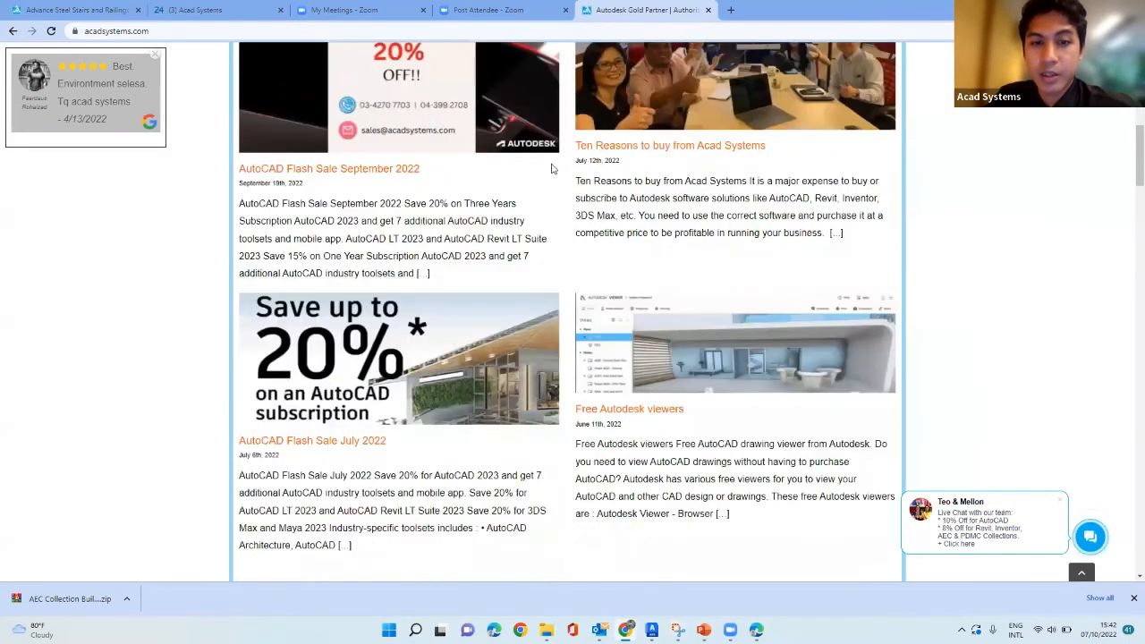
scroll(536, 170, "down", 6)
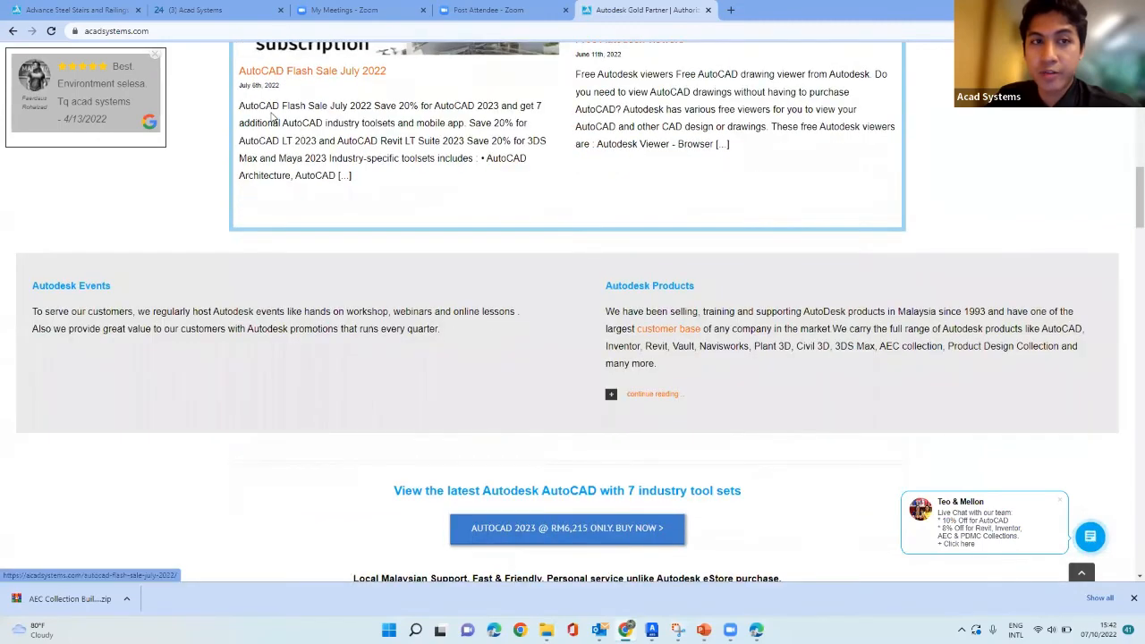
scroll(273, 117, "down", 6)
scroll(272, 117, "down", 6)
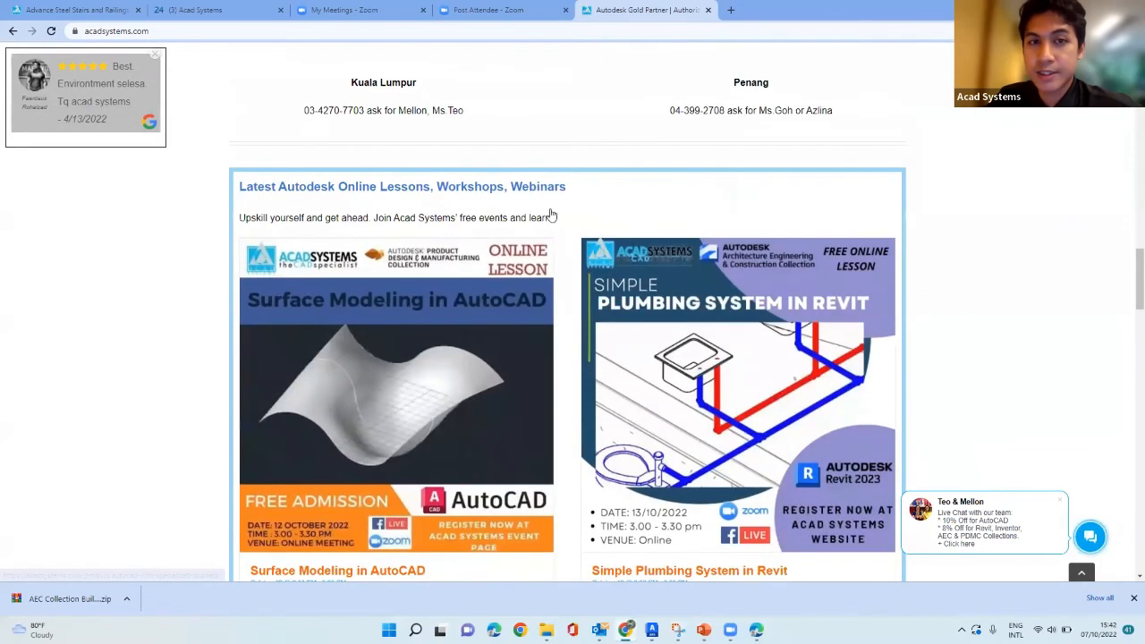
- Review the upcoming free online lessons on surface modeling, Revit plumbing, Inventor tips and AutoCAD dynamic blocks
scroll(469, 192, "down", 4)
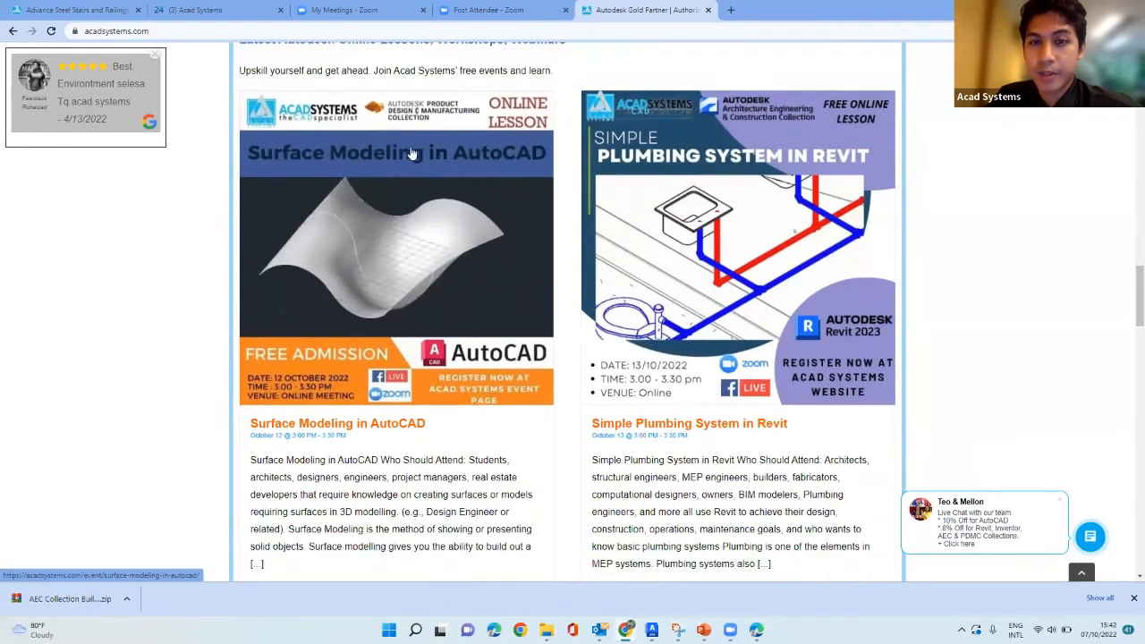
scroll(507, 223, "up", 2)
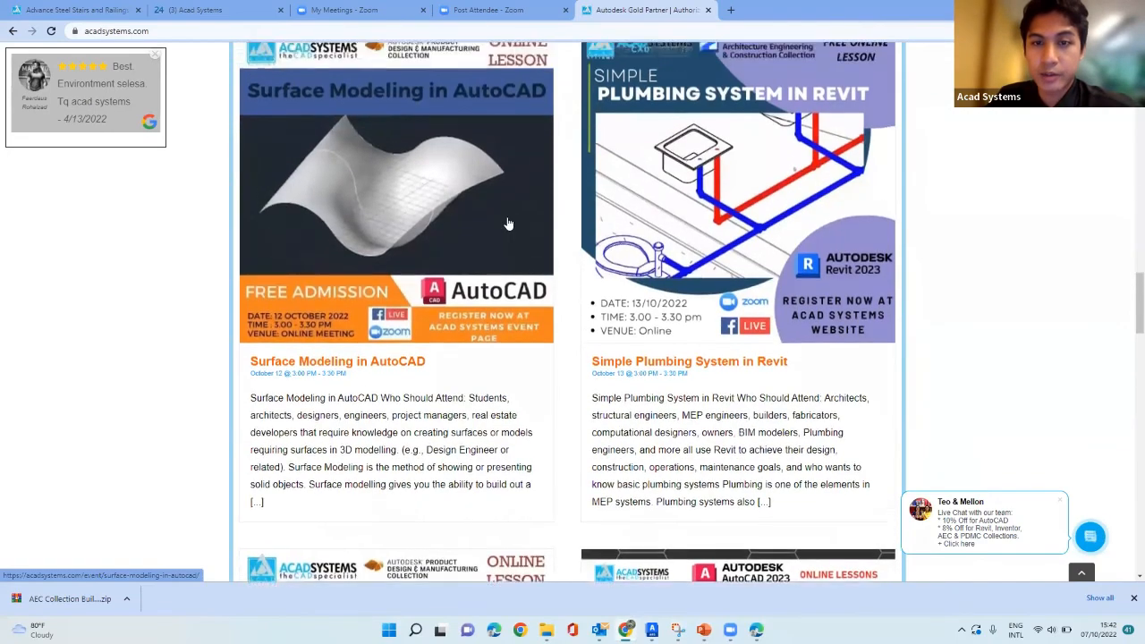
scroll(503, 225, "down", 1)
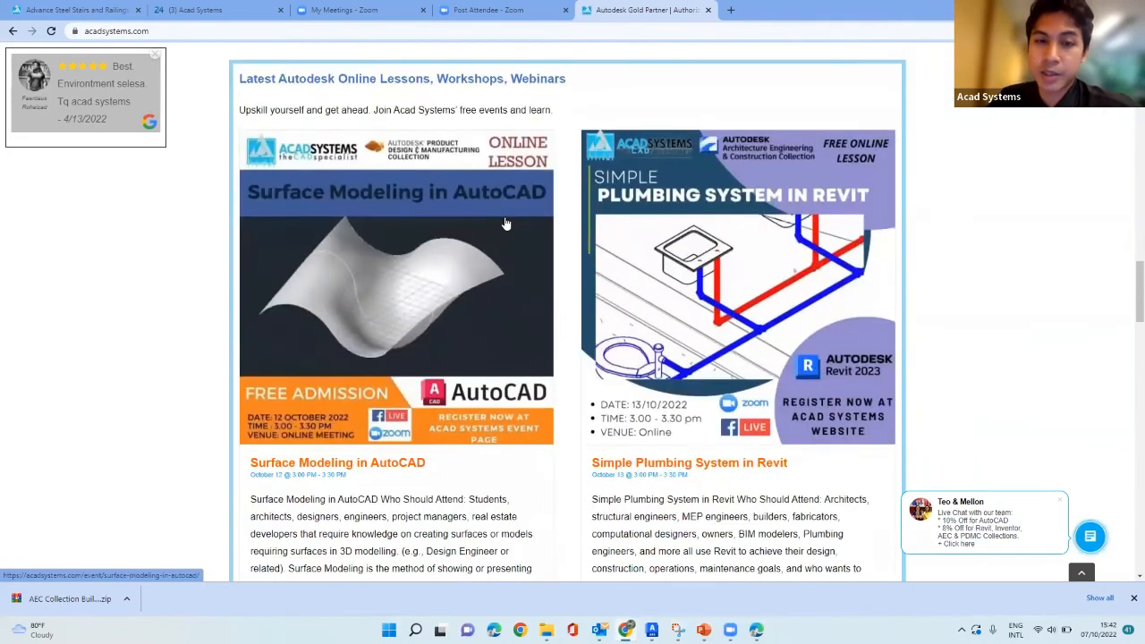
scroll(482, 271, "down", 2)
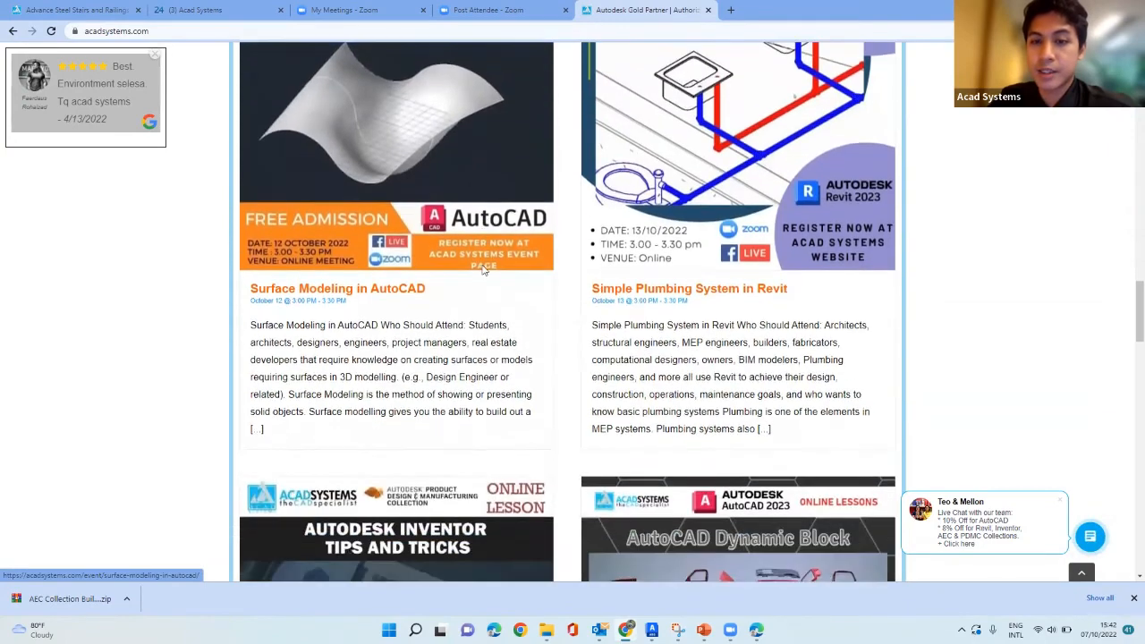
scroll(482, 271, "down", 2)
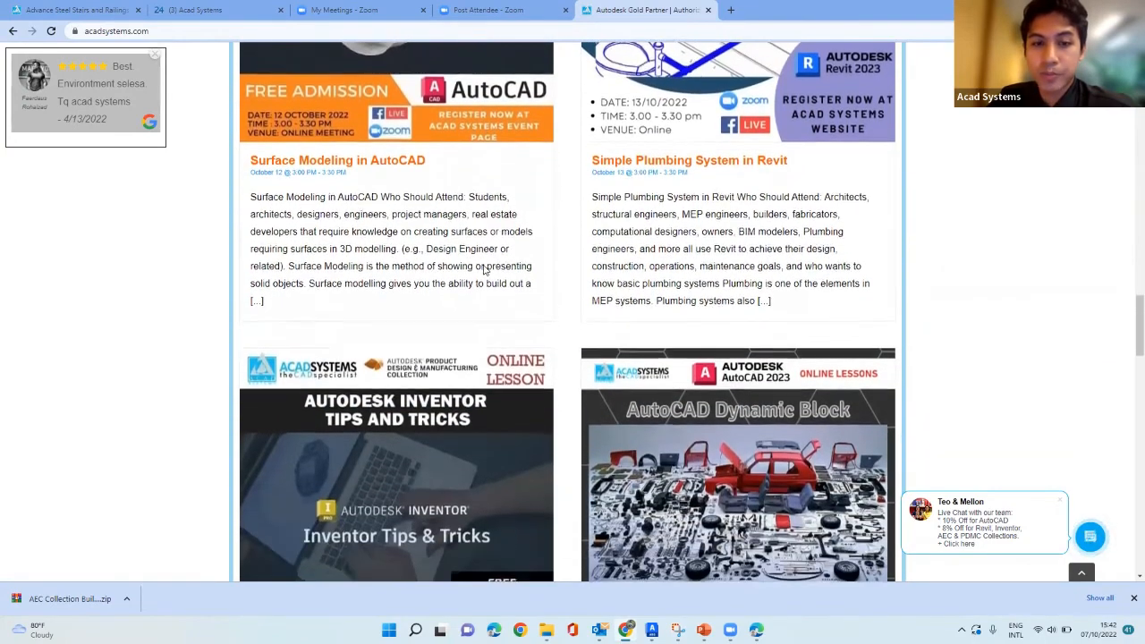
scroll(469, 277, "down", 1)
scroll(463, 287, "down", 2)
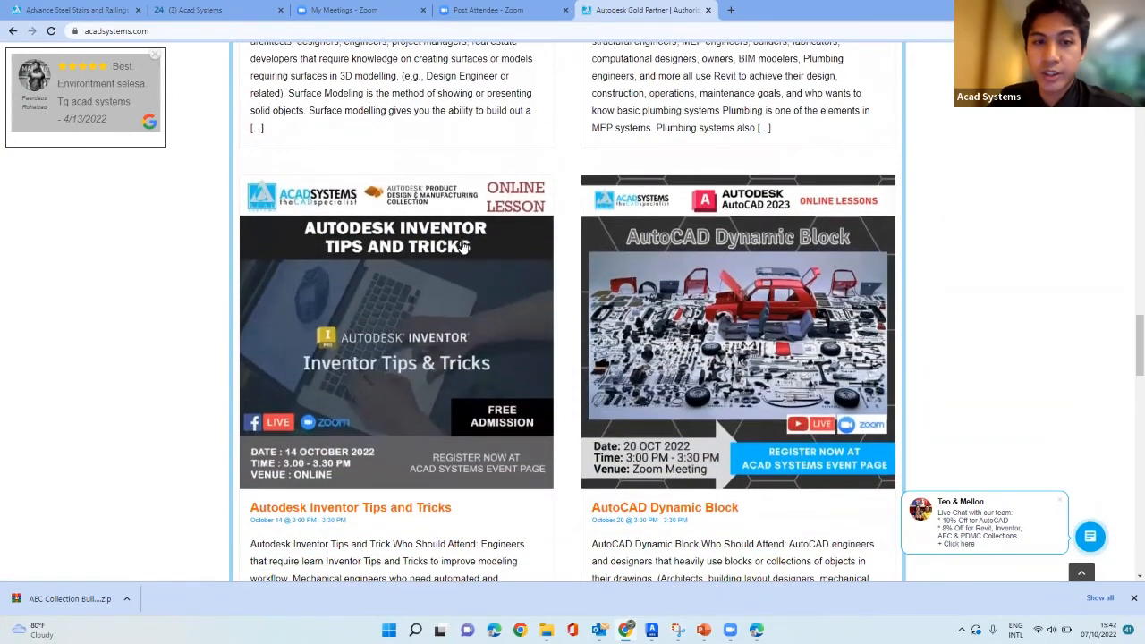
scroll(464, 209, "up", 2)
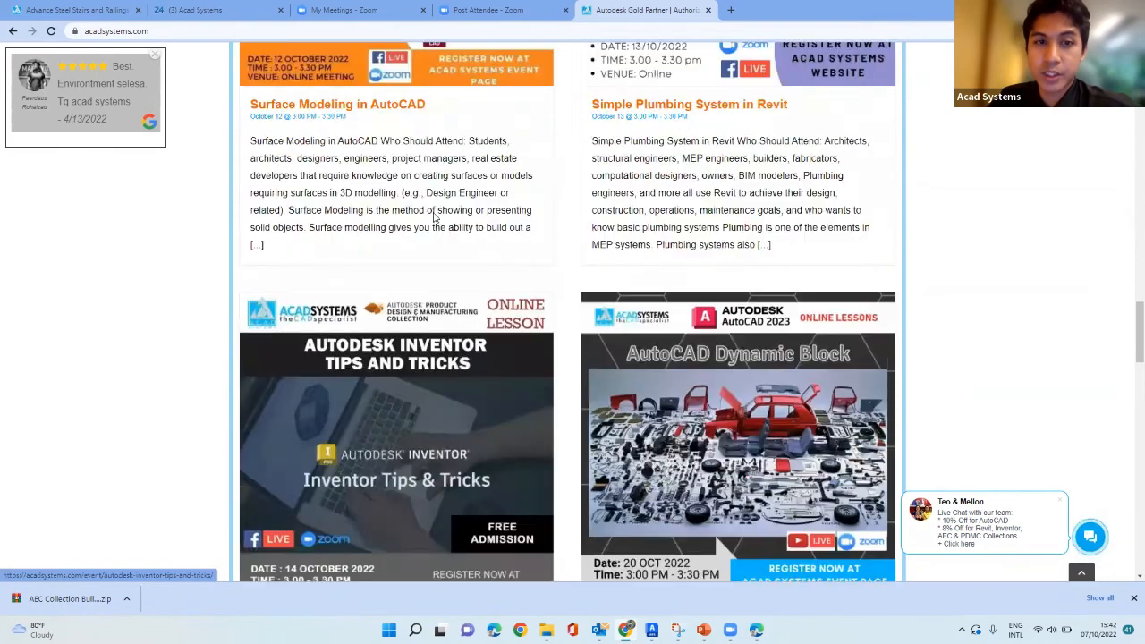
scroll(436, 218, "up", 4)
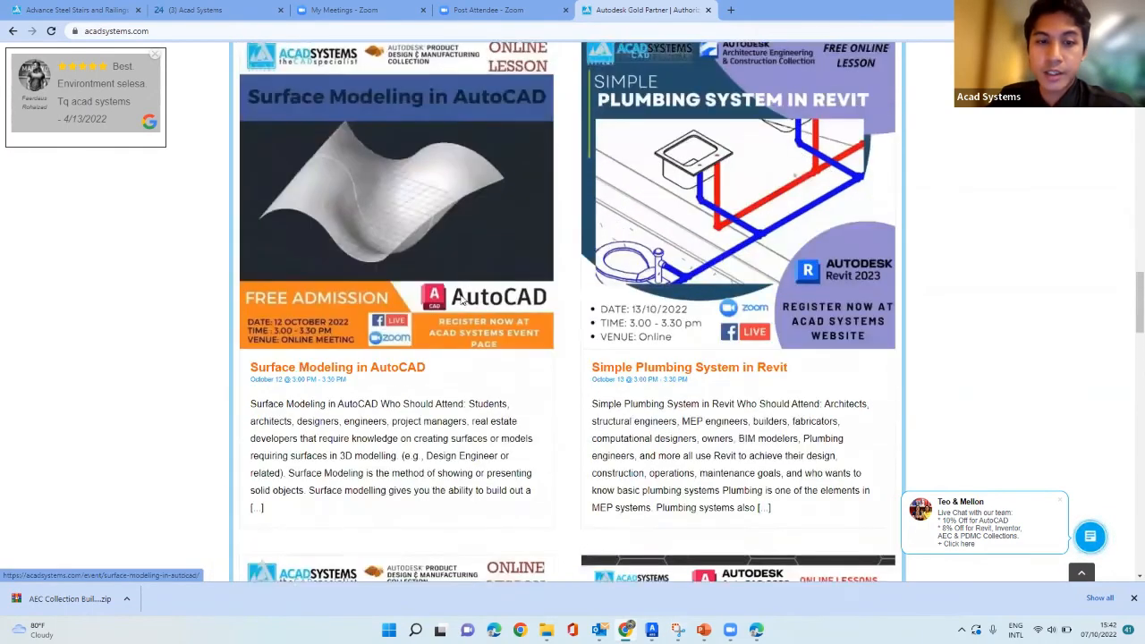
- Open the Surface Modeling in AutoCAD event, check its RSVP section and description, and return to the homepage
left_click(400, 347)
scroll(618, 391, "down", 4)
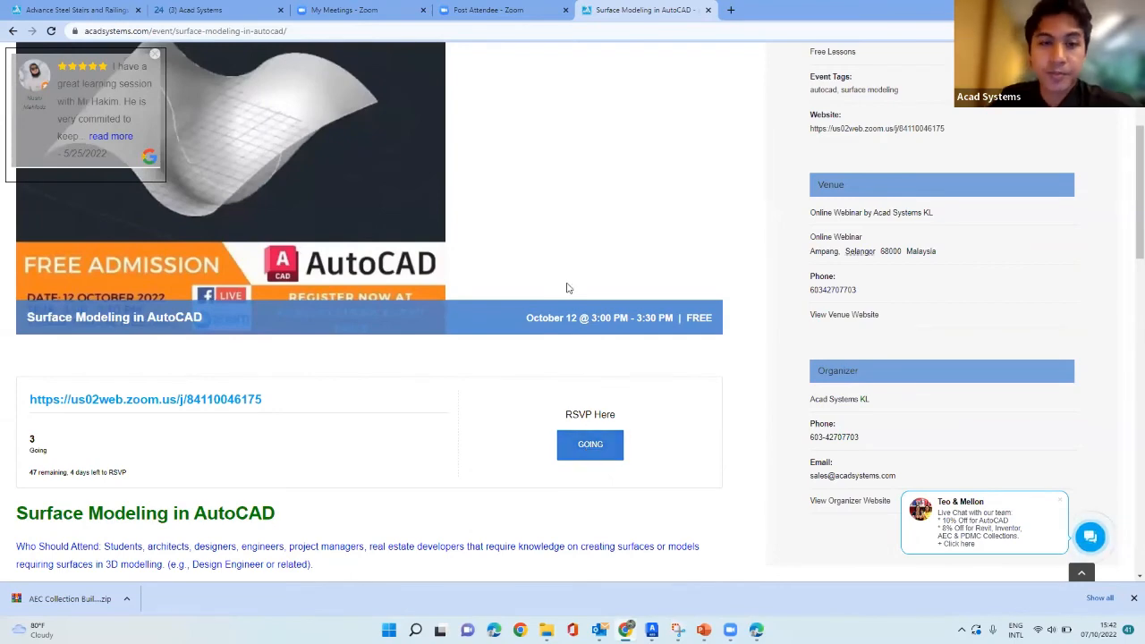
scroll(566, 289, "down", 2)
key("alt+Left")
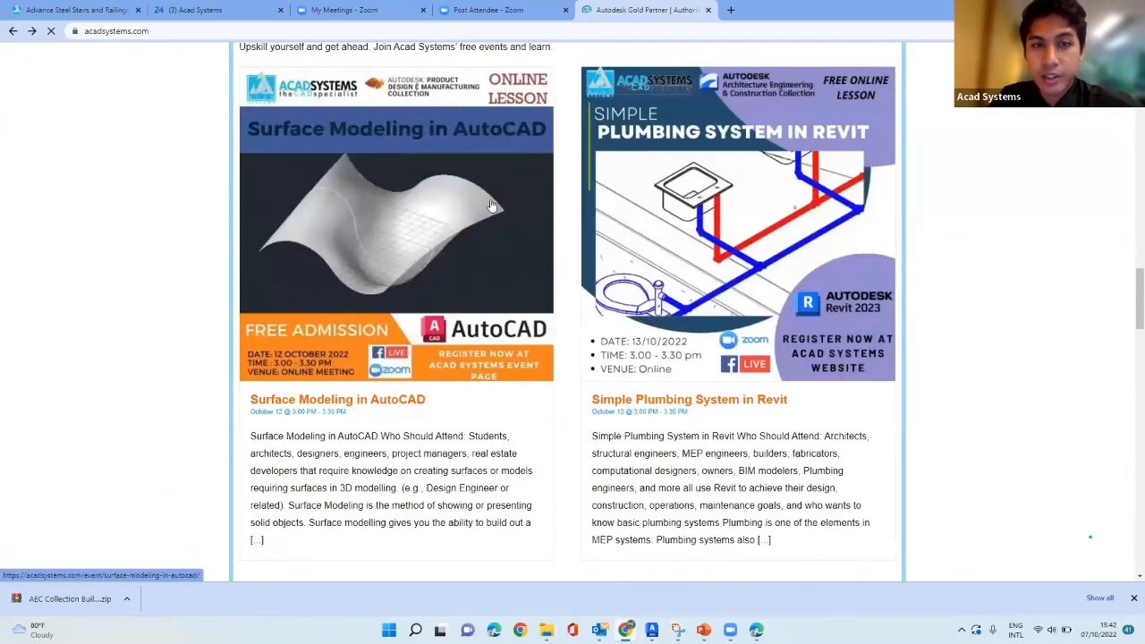
- Find the 2022 online training schedule below the lesson listings and open the site's live chat window
scroll(491, 206, "down", 3)
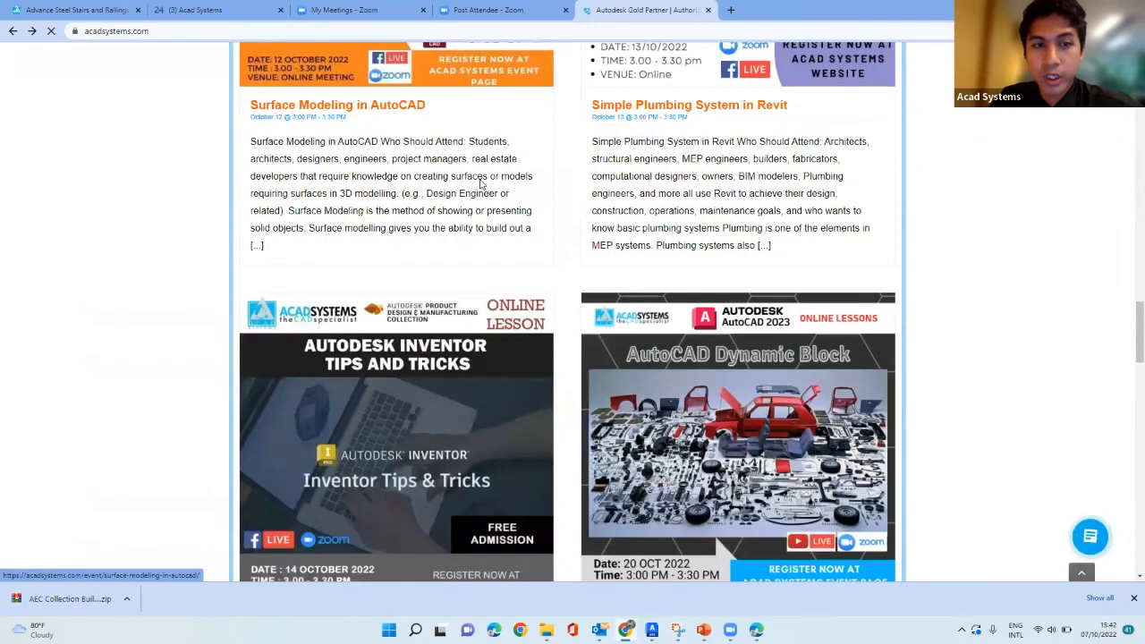
scroll(794, 270, "down", 10)
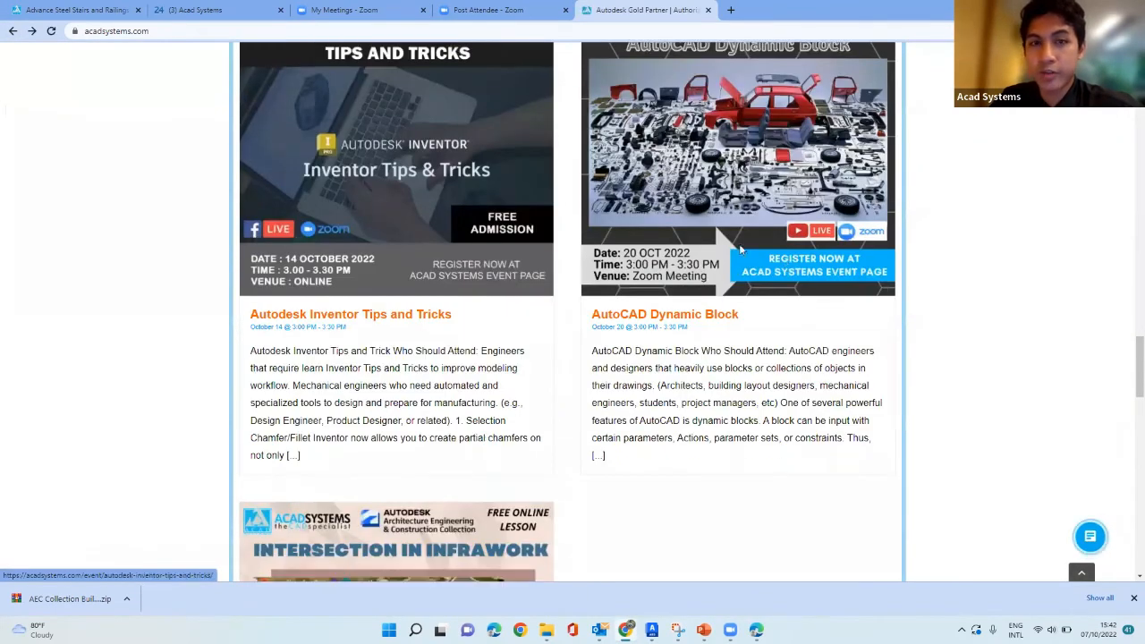
scroll(652, 256, "down", 3)
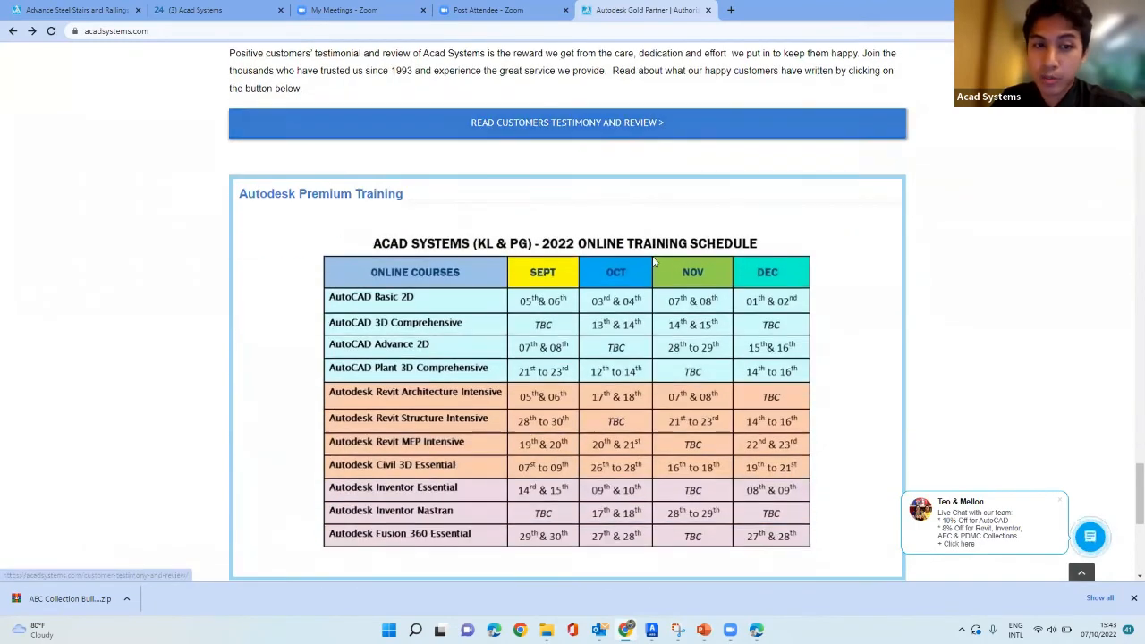
left_click(1090, 537)
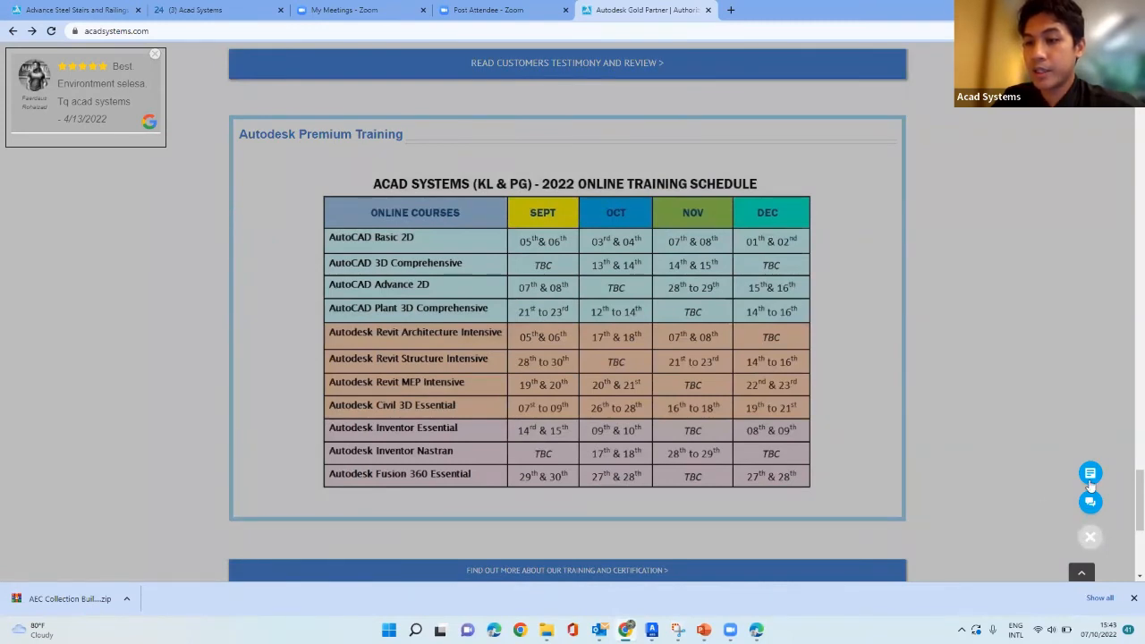
left_click(1090, 503)
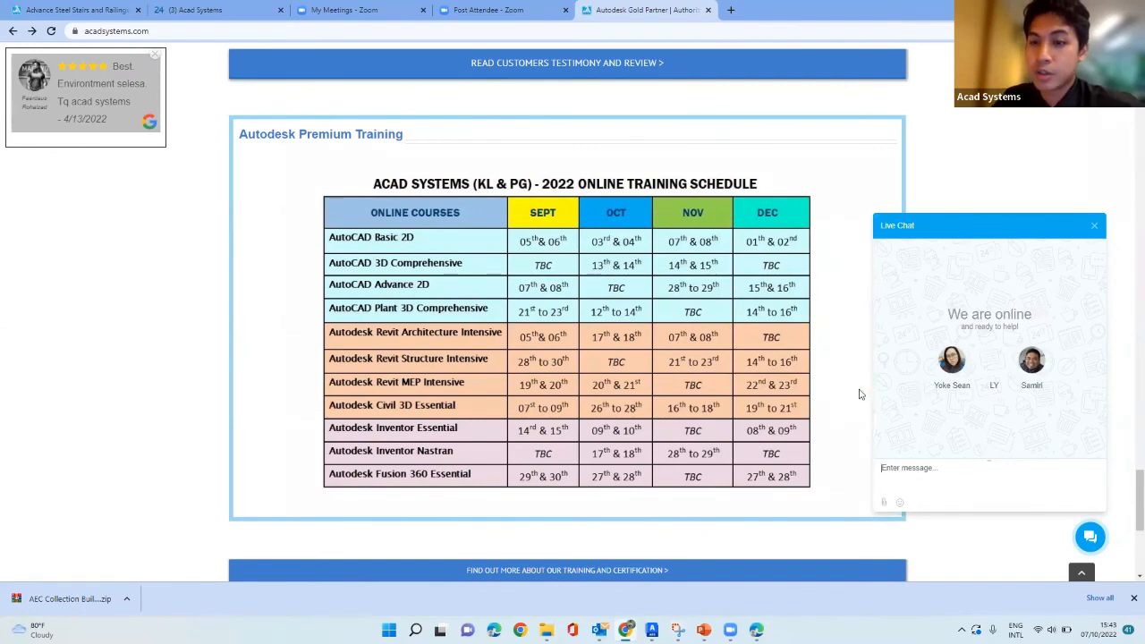
- Open the Acad Systems YouTube channel from the link in the homepage footer
scroll(616, 362, "down", 3)
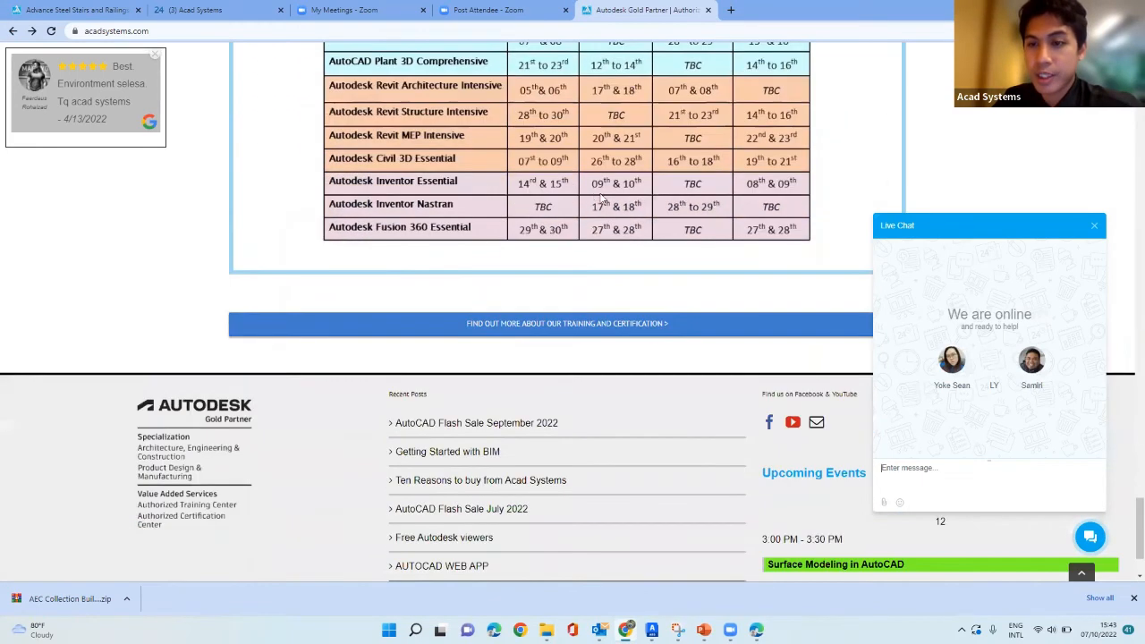
scroll(706, 258, "up", 1)
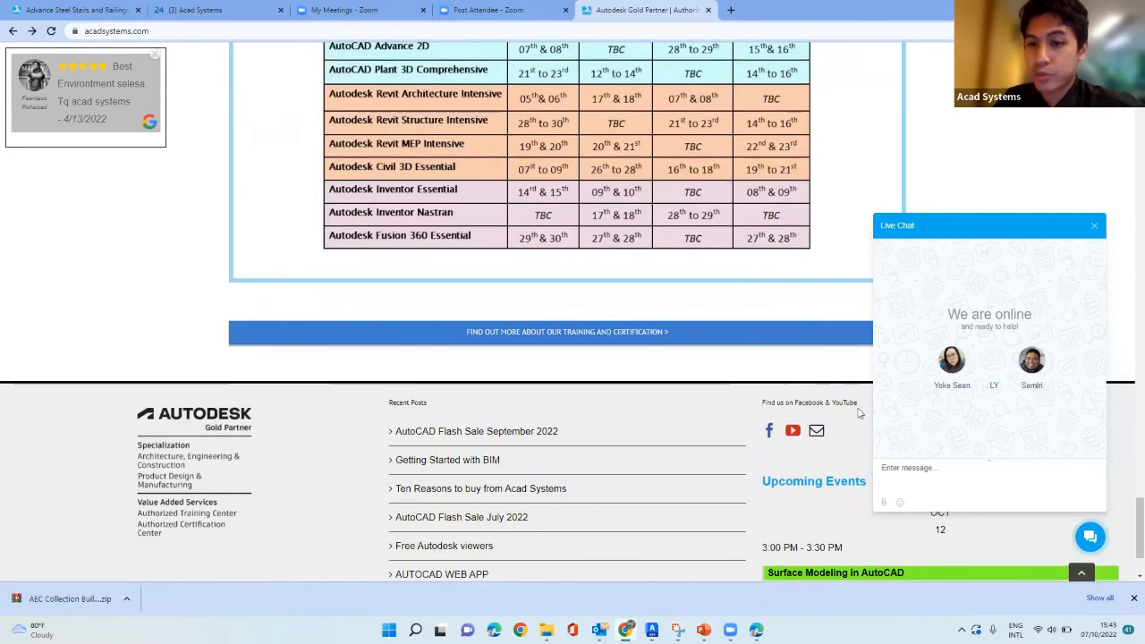
left_click(792, 431)
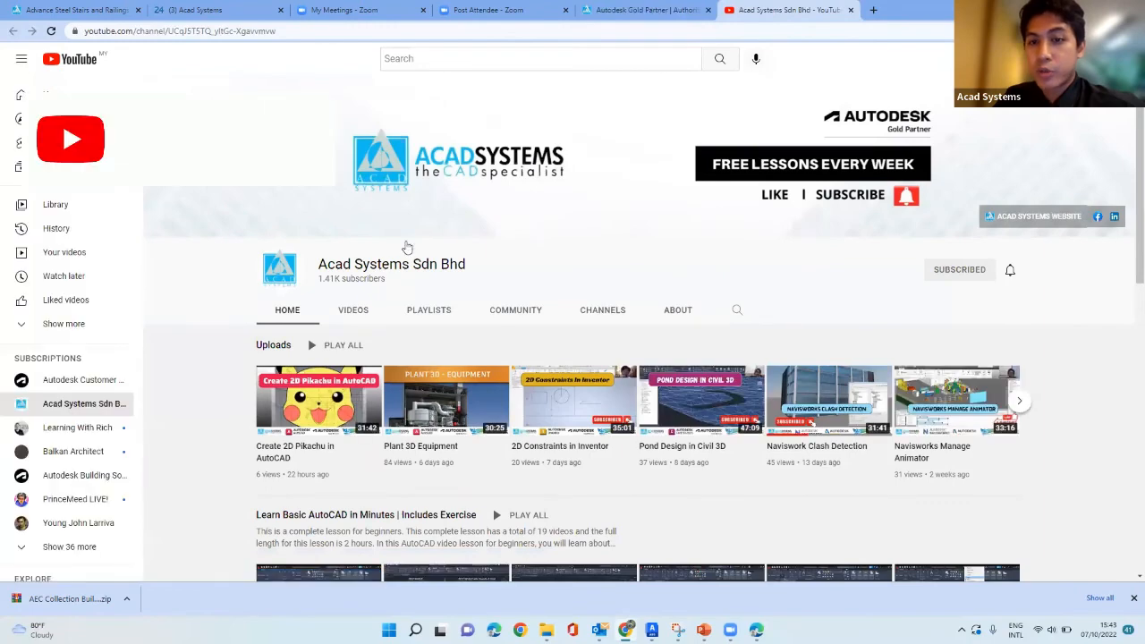
- Browse the channel's uploads and its playlists for basic AutoCAD, specialized toolsets and product design, returning to the channel header
scroll(680, 358, "down", 1)
scroll(624, 380, "down", 1)
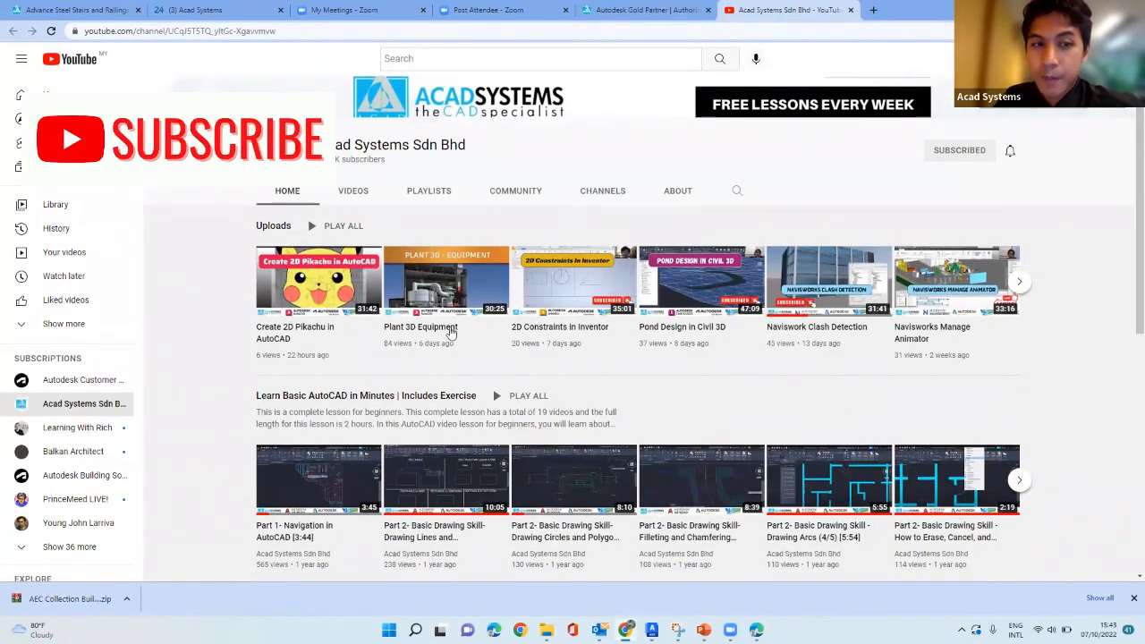
scroll(519, 348, "down", 1)
scroll(481, 332, "down", 1)
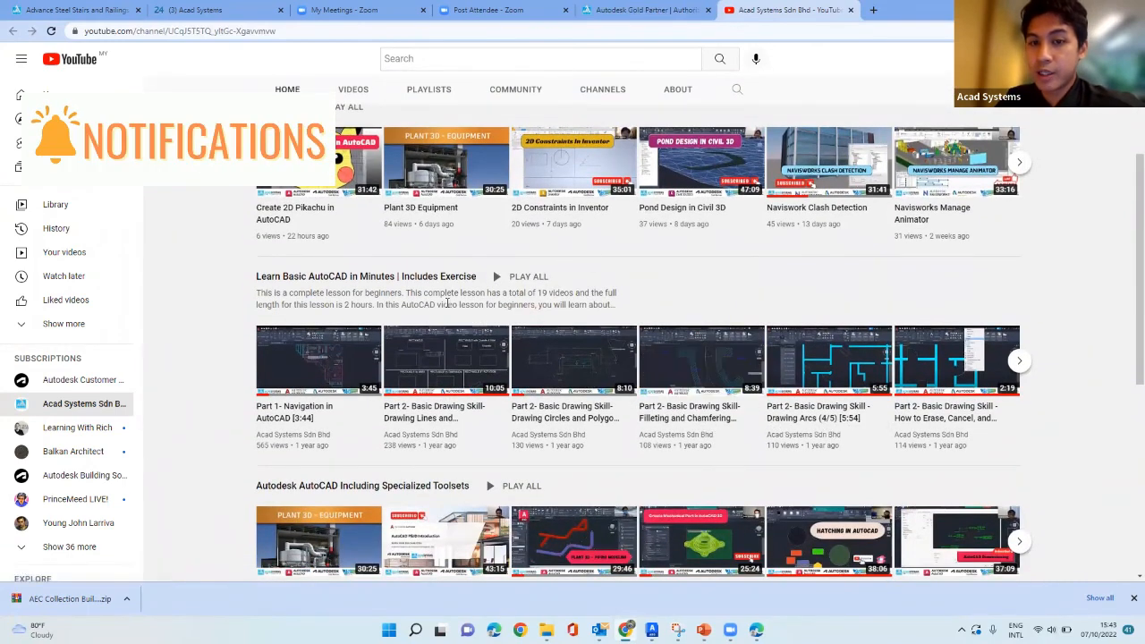
scroll(841, 369, "down", 1)
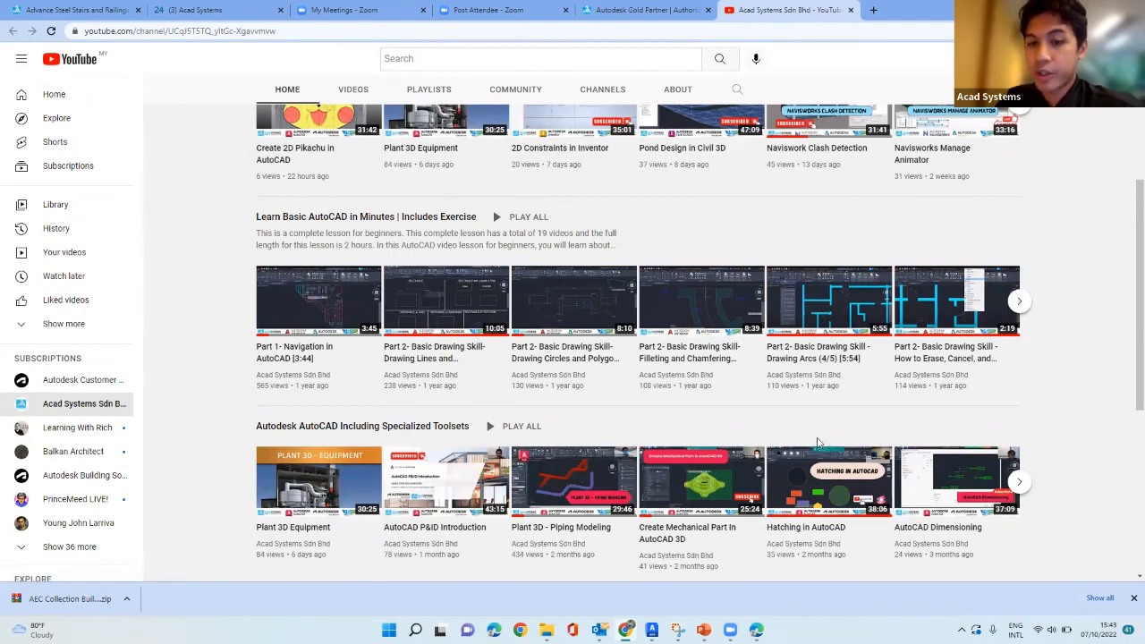
scroll(582, 379, "down", 2)
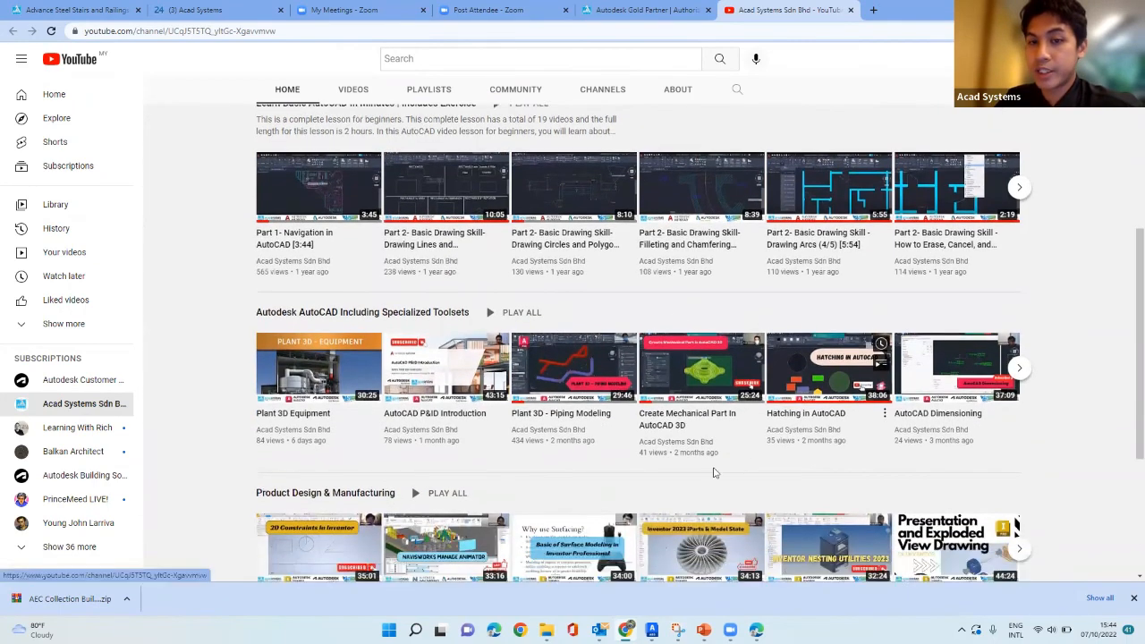
scroll(483, 380, "down", 2)
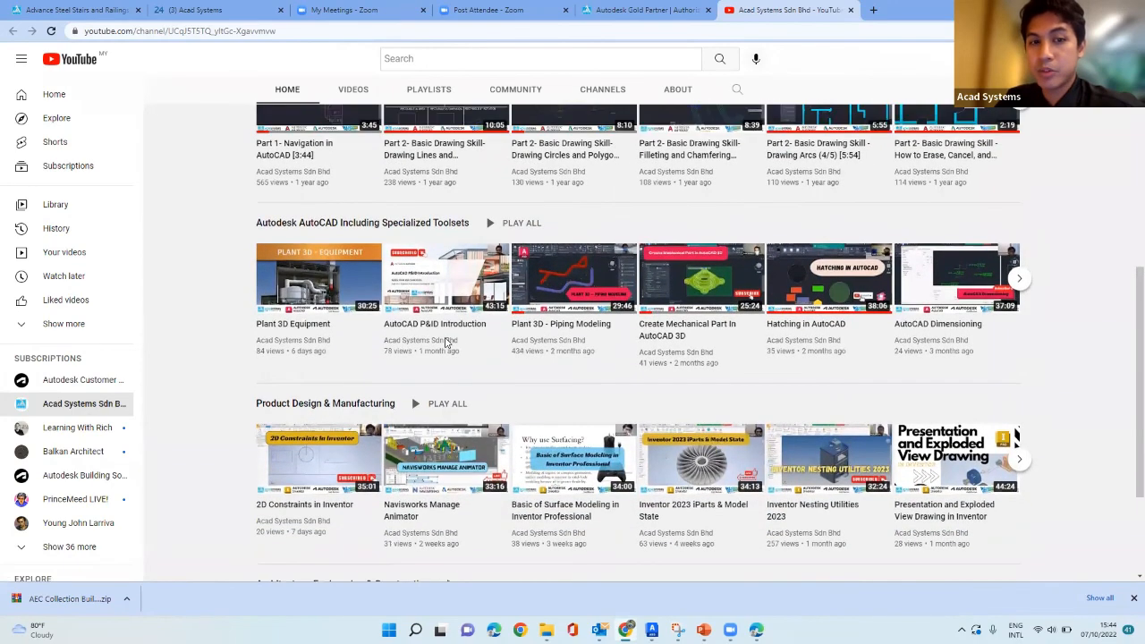
scroll(452, 338, "up", 2)
scroll(465, 329, "up", 4)
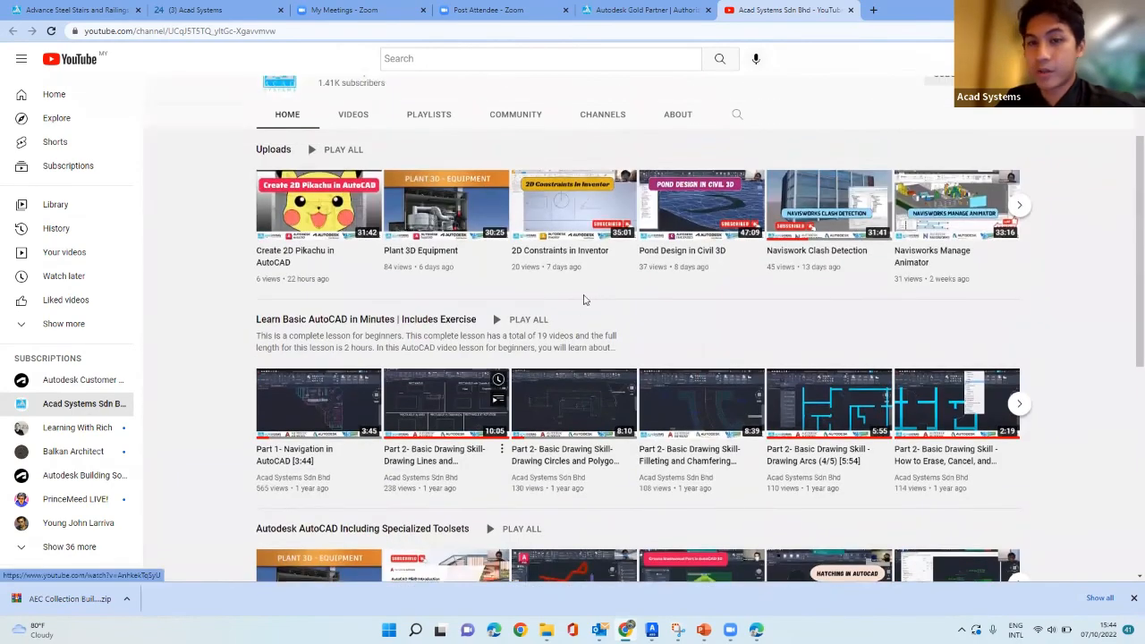
scroll(628, 558, "up", 3)
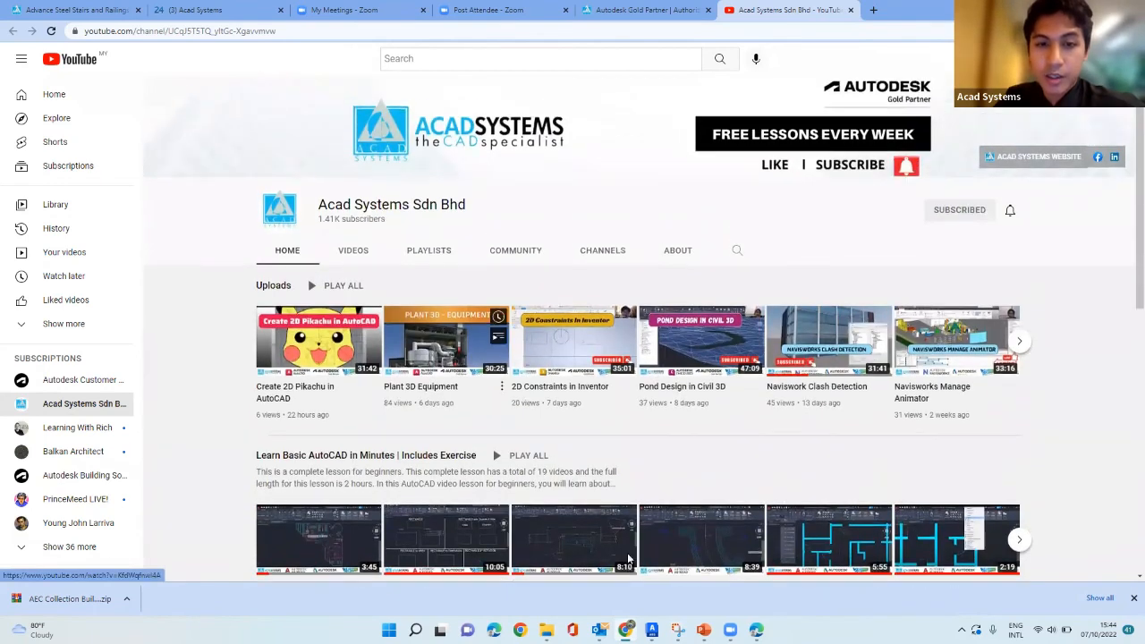